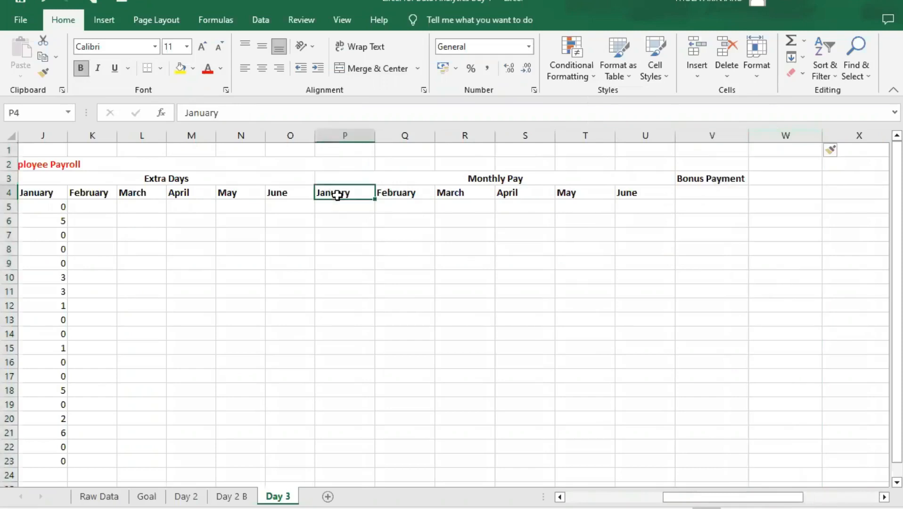
- Copy the January to June headings from the Monthly Pay section into row 4 beneath Bonus Payment, starting at V4
{"action": "left_click_drag", "start_coordinate": [345, 193], "coordinate": [619, 191]}
{"action": "key", "text": "ctrl+c"}
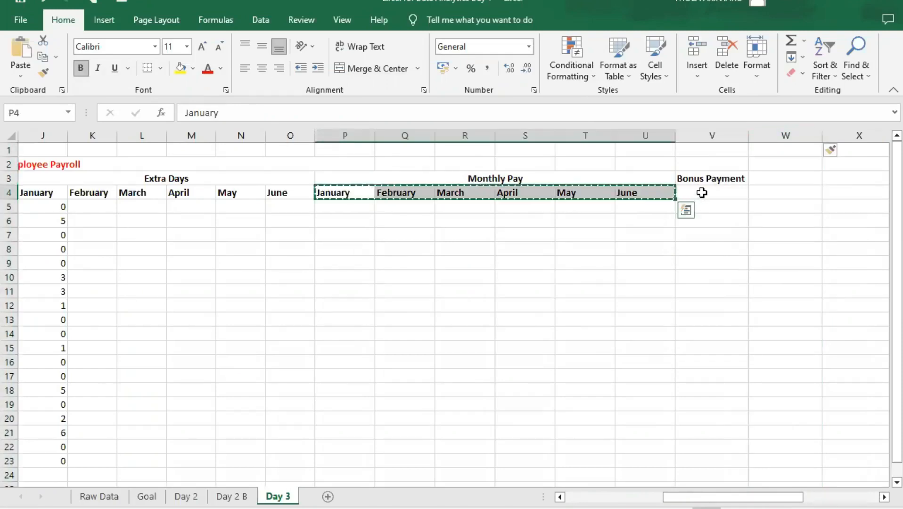
{"action": "left_click", "coordinate": [701, 192]}
{"action": "key", "text": "ctrl+v"}
- Paste the copied January to June headings beneath Total Payment, starting at AB4
{"action": "left_click_drag", "start_coordinate": [714, 497], "coordinate": [786, 452]}
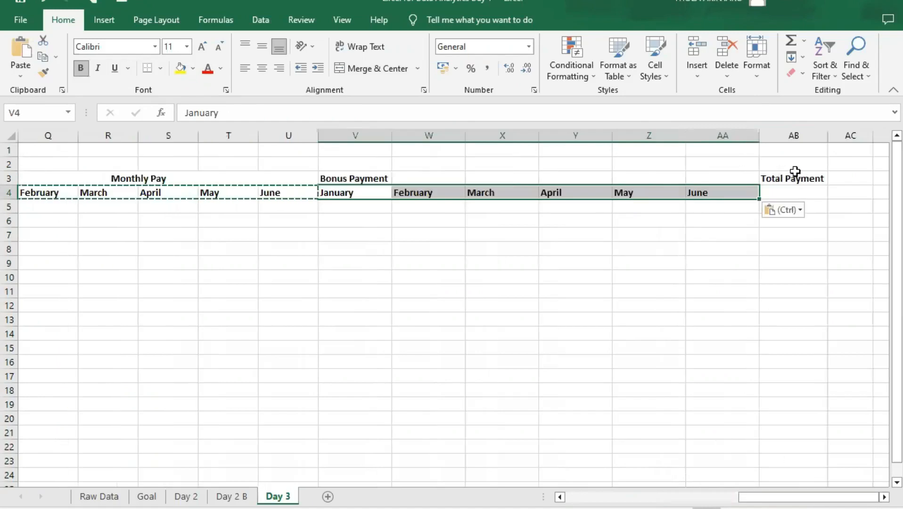
{"action": "left_click", "coordinate": [799, 178]}
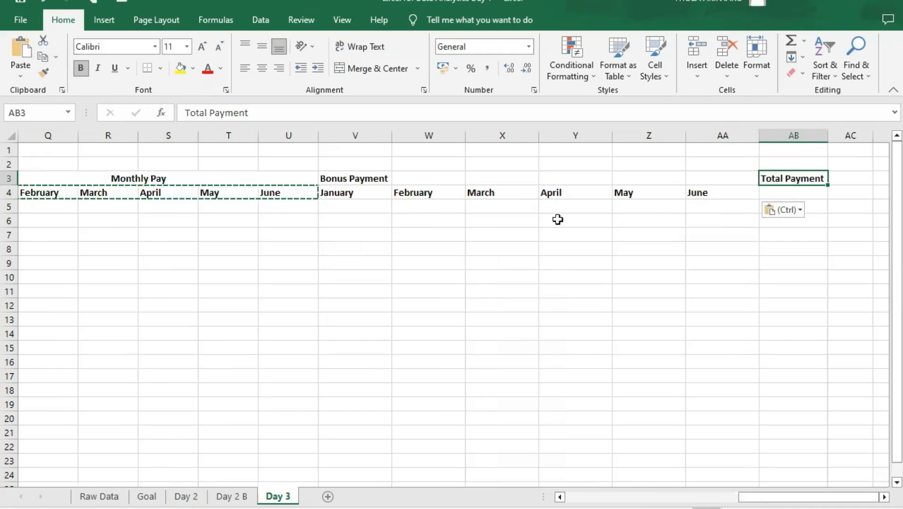
{"action": "left_click", "coordinate": [346, 192]}
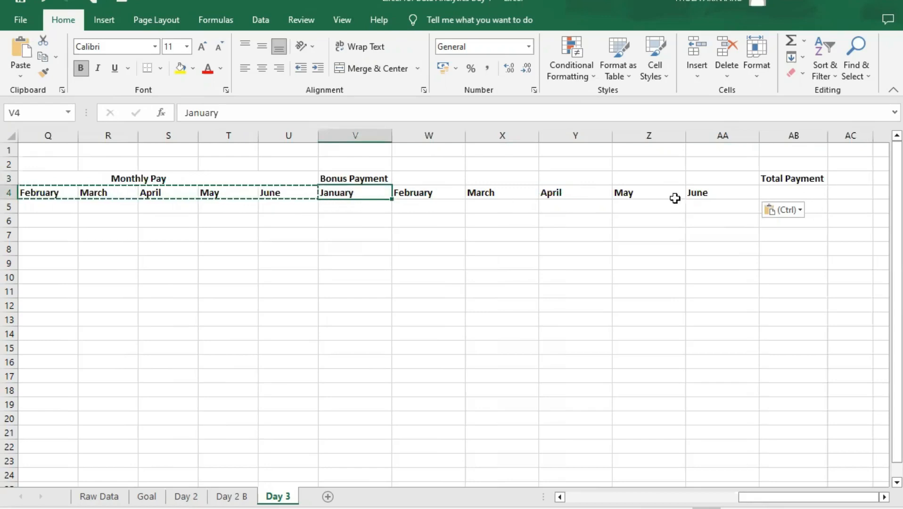
{"action": "left_click", "coordinate": [783, 193]}
{"action": "key", "text": "ctrl+v"}
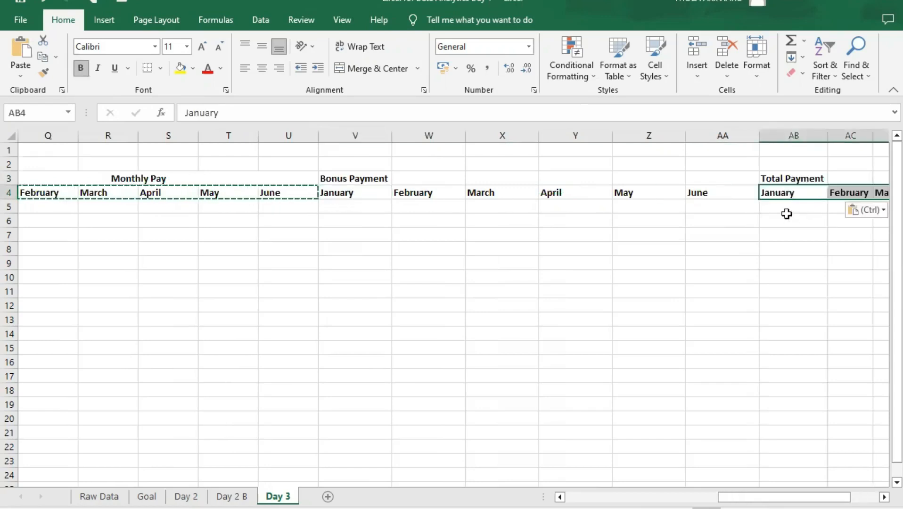
- Merge and center the Bonus Payment heading across V3:AA3 and the Total Payment heading across AB3:AG3
{"action": "left_click_drag", "start_coordinate": [352, 178], "coordinate": [707, 178]}
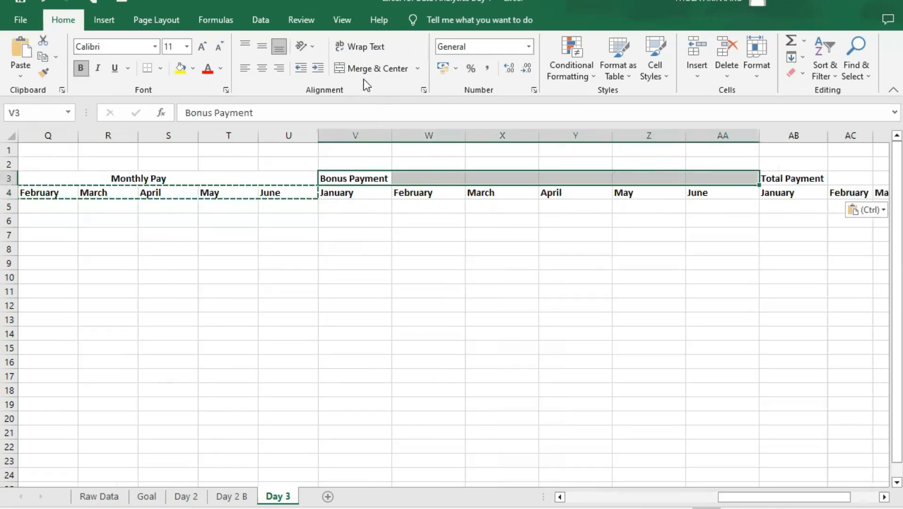
{"action": "left_click", "coordinate": [376, 71]}
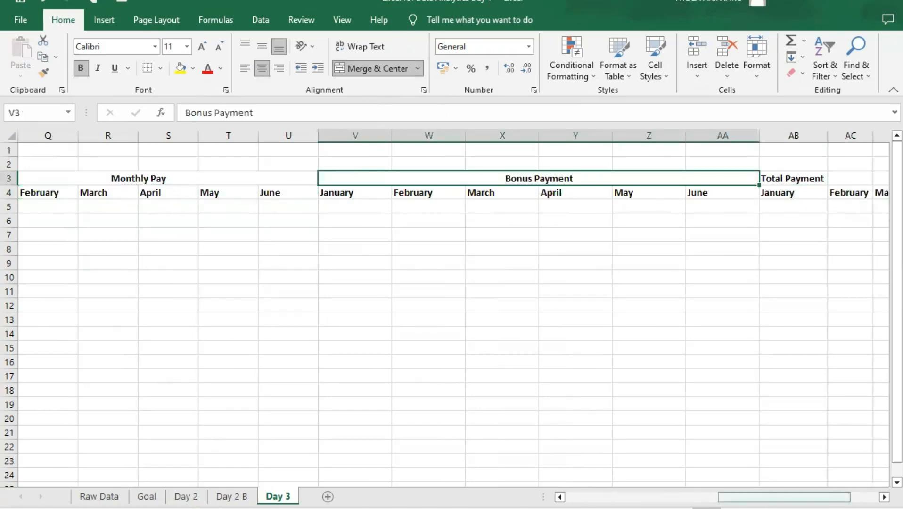
{"action": "left_click_drag", "start_coordinate": [821, 497], "coordinate": [849, 476]}
{"action": "left_click", "coordinate": [617, 177]}
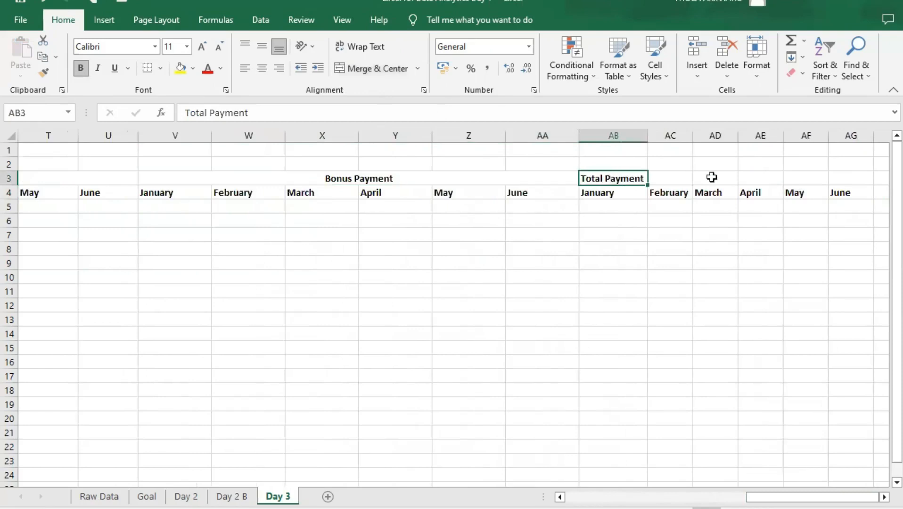
{"action": "left_click_drag", "start_coordinate": [711, 177], "coordinate": [840, 179]}
{"action": "left_click", "coordinate": [372, 69]}
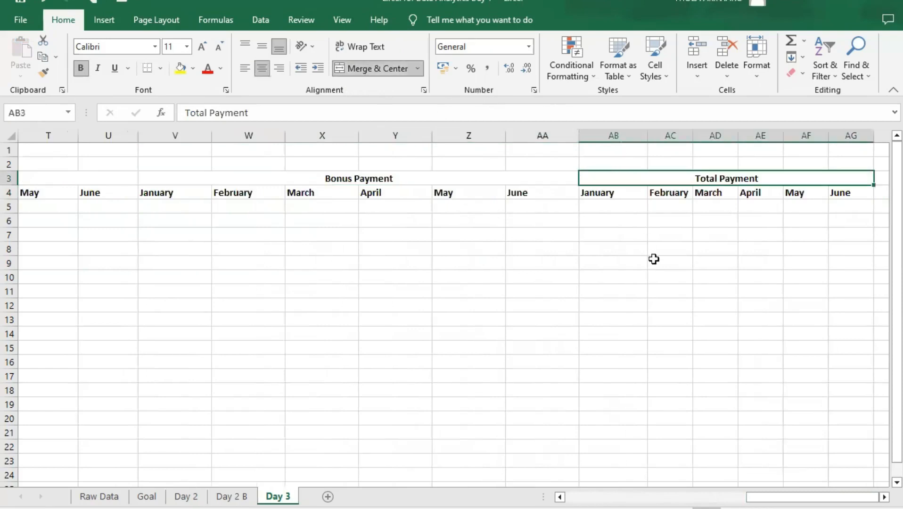
- Fill the Days Worked block D3:I23 with White, Background 1, Darker 15%
{"action": "left_click_drag", "start_coordinate": [812, 497], "coordinate": [631, 497]}
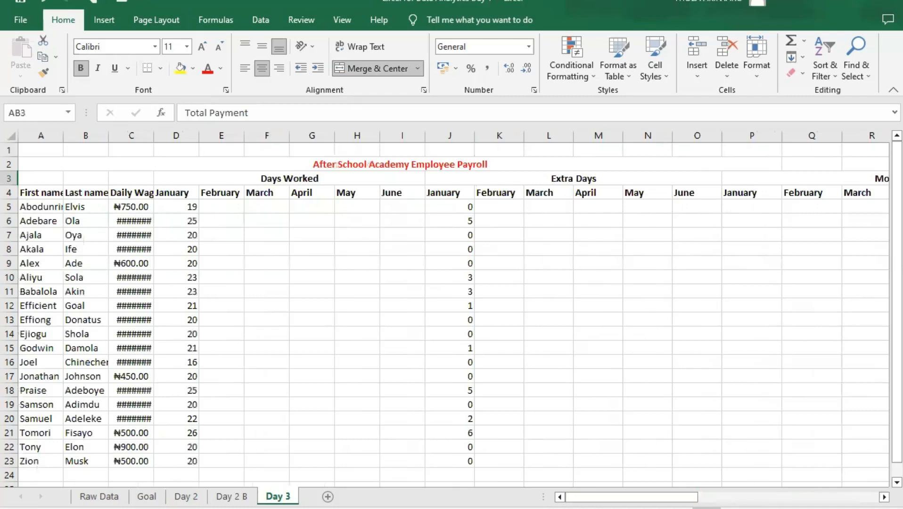
{"action": "scroll", "coordinate": [447, 306], "scroll_direction": "down", "scroll_amount": 5}
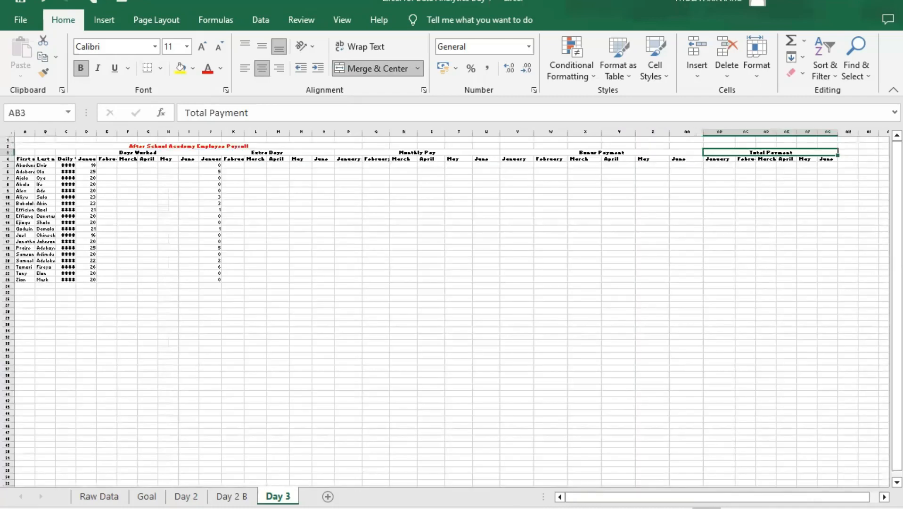
{"action": "left_click_drag", "start_coordinate": [805, 507], "coordinate": [664, 497]}
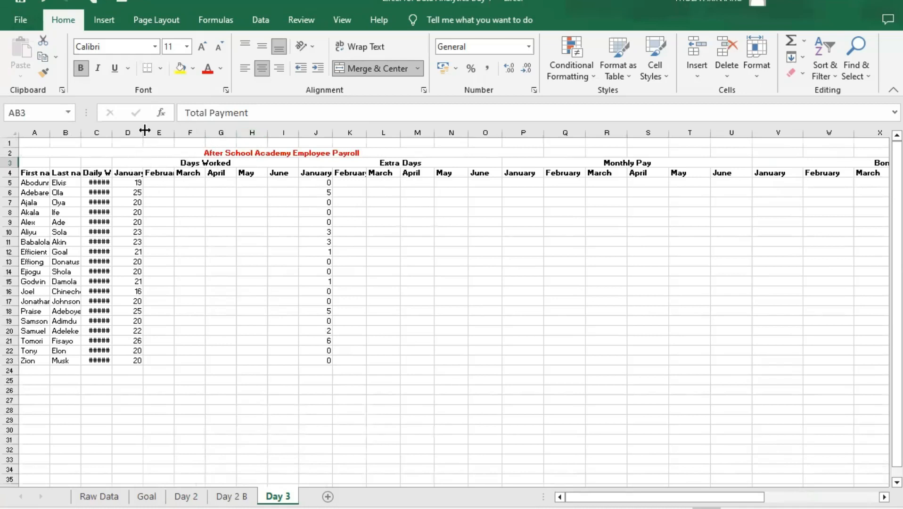
{"action": "left_click_drag", "start_coordinate": [124, 165], "coordinate": [200, 361]}
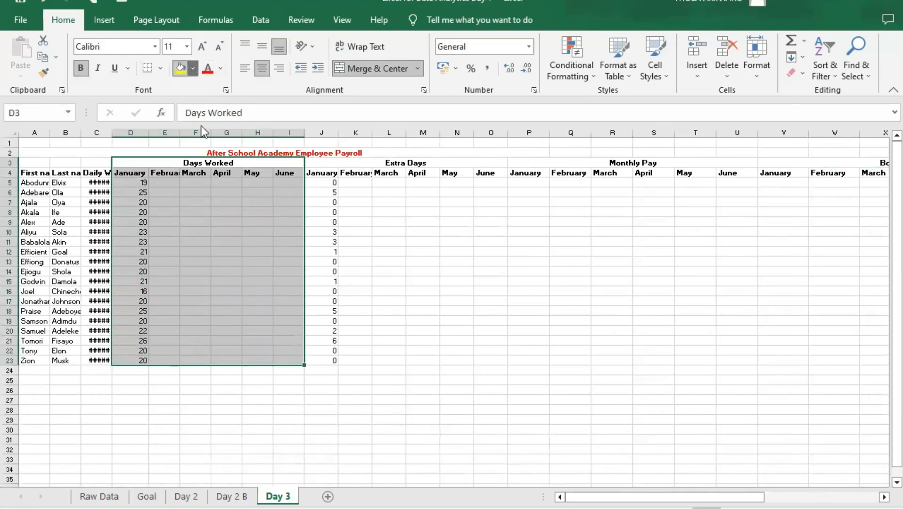
{"action": "left_click", "coordinate": [193, 68]}
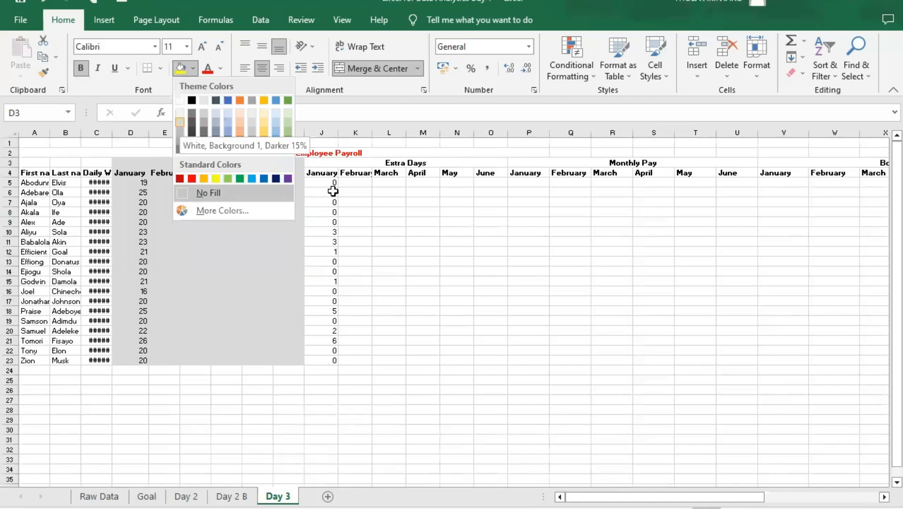
- Fill the Extra Days block J3:O23 with a light gold theme color
{"action": "left_click", "coordinate": [355, 172]}
{"action": "left_click_drag", "start_coordinate": [341, 164], "coordinate": [369, 359]}
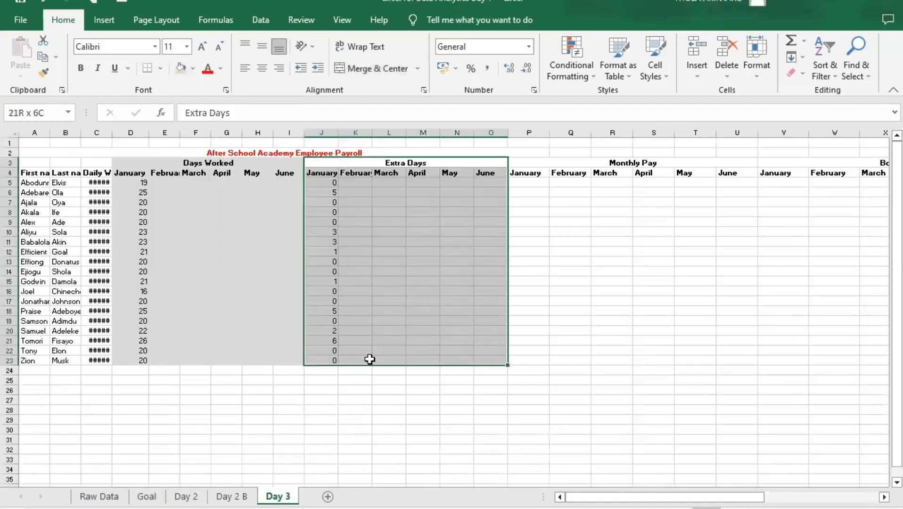
{"action": "left_click", "coordinate": [192, 68]}
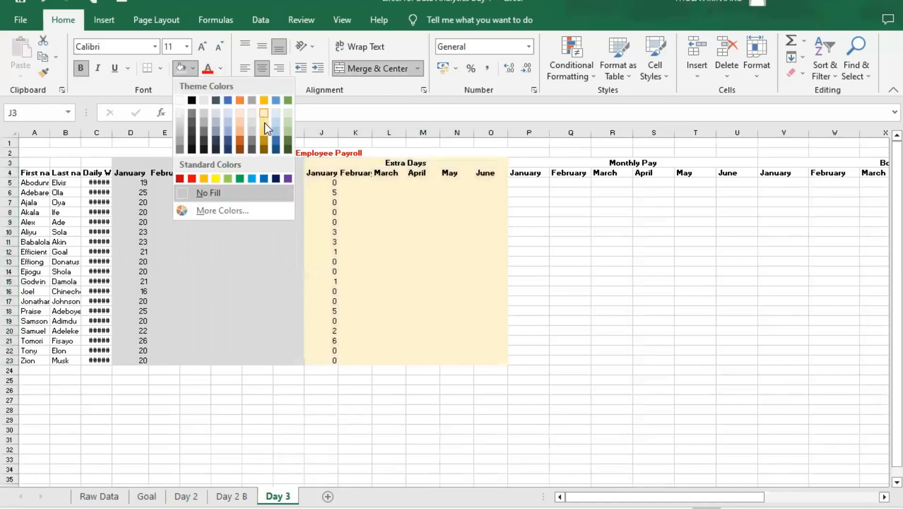
{"action": "left_click", "coordinate": [264, 123]}
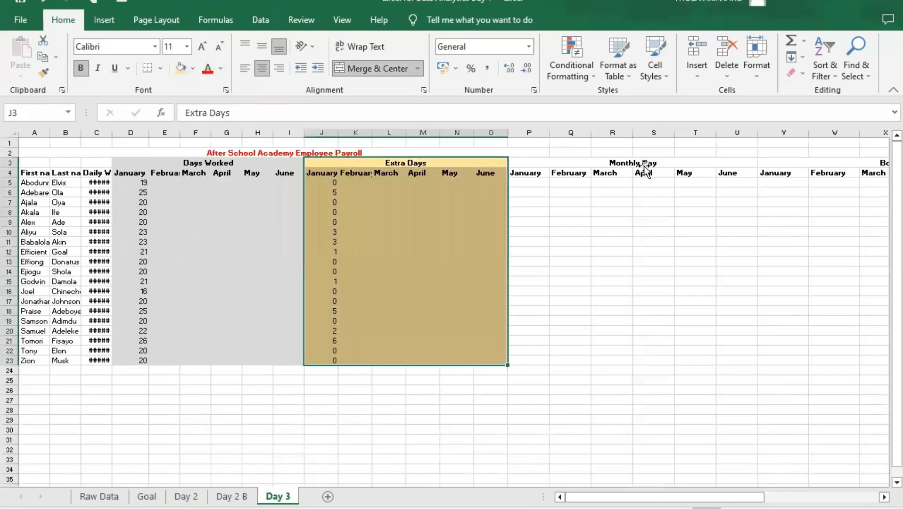
- Fill the Monthly Pay block P3:U23 with a light green theme color
{"action": "left_click", "coordinate": [638, 164]}
{"action": "left_click_drag", "start_coordinate": [636, 164], "coordinate": [666, 359]}
{"action": "key", "text": "ctrl+z"}
{"action": "left_click_drag", "start_coordinate": [569, 163], "coordinate": [591, 358]}
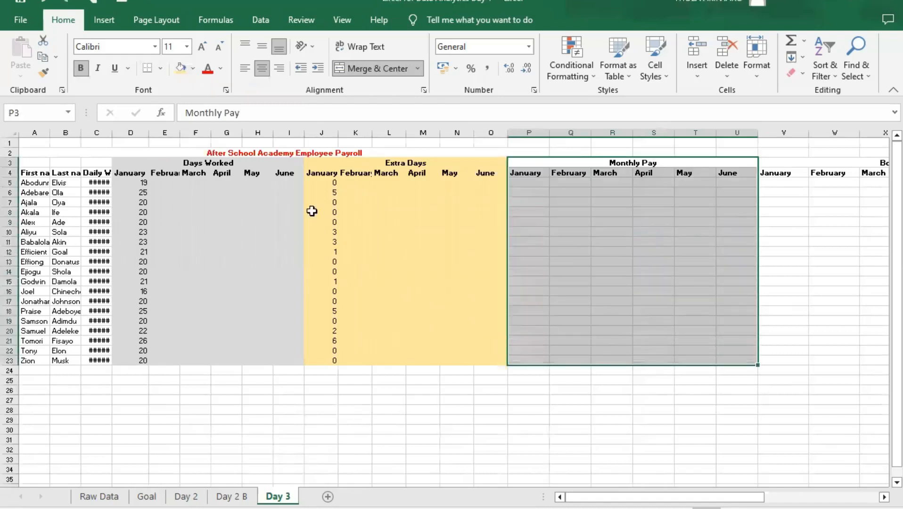
{"action": "left_click", "coordinate": [197, 69]}
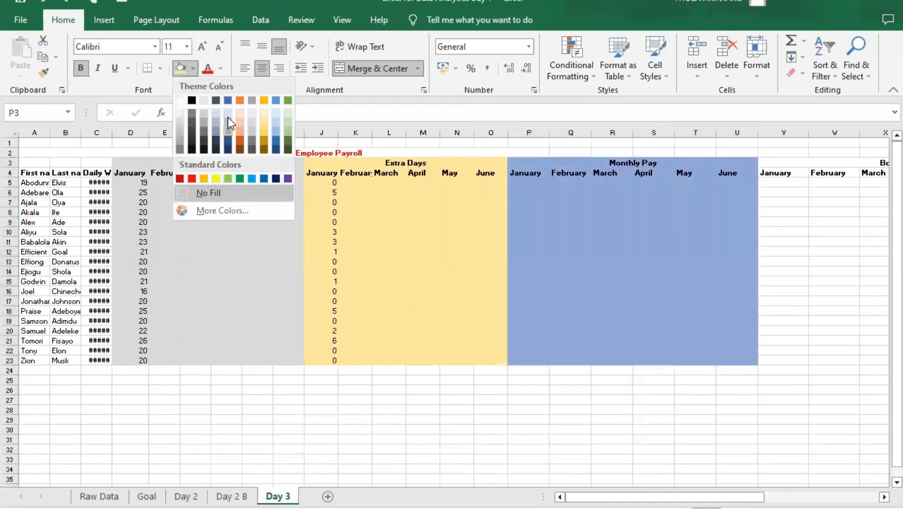
{"action": "left_click", "coordinate": [287, 124]}
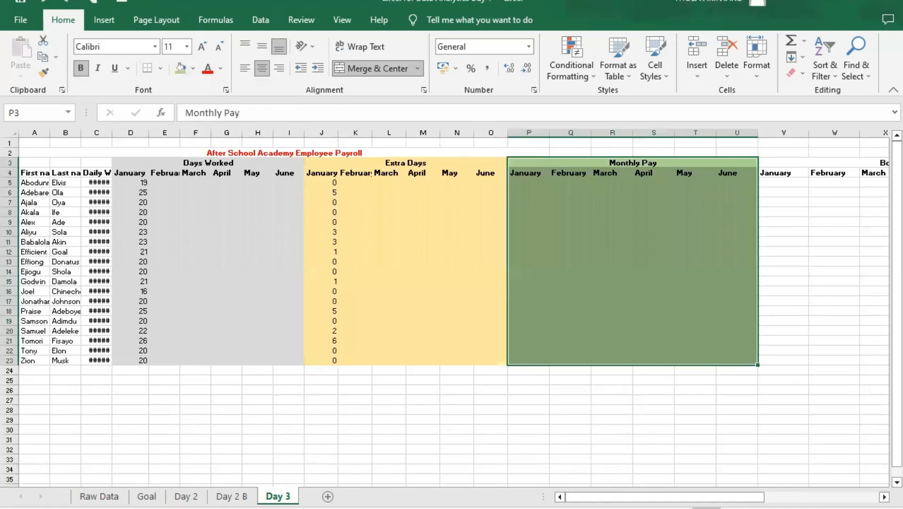
- Fill the Bonus Payment block V3:AA23 with a light blue-gray theme color
{"action": "left_click_drag", "start_coordinate": [732, 496], "coordinate": [850, 495]}
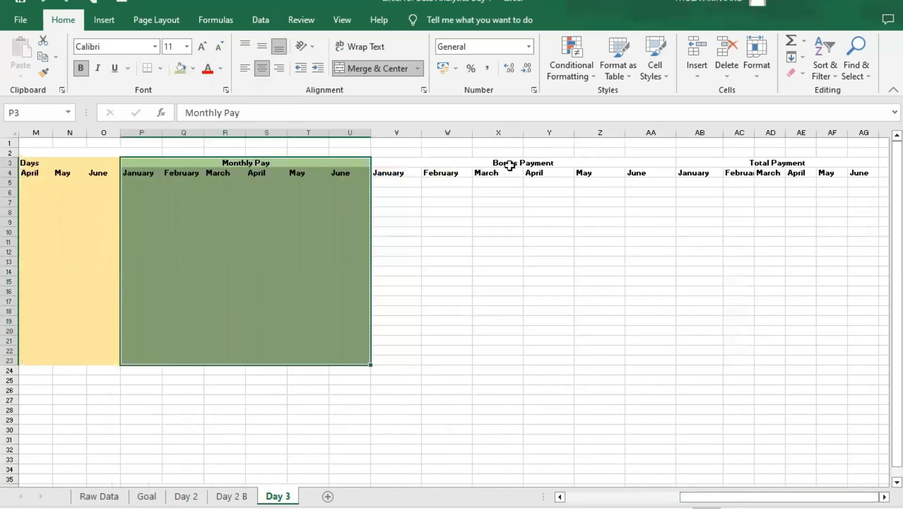
{"action": "left_click_drag", "start_coordinate": [475, 162], "coordinate": [451, 357]}
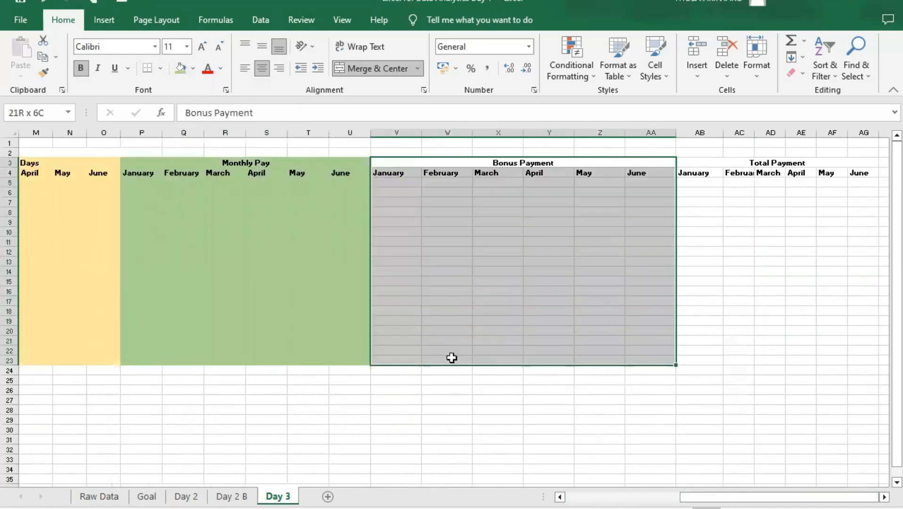
{"action": "left_click", "coordinate": [193, 68]}
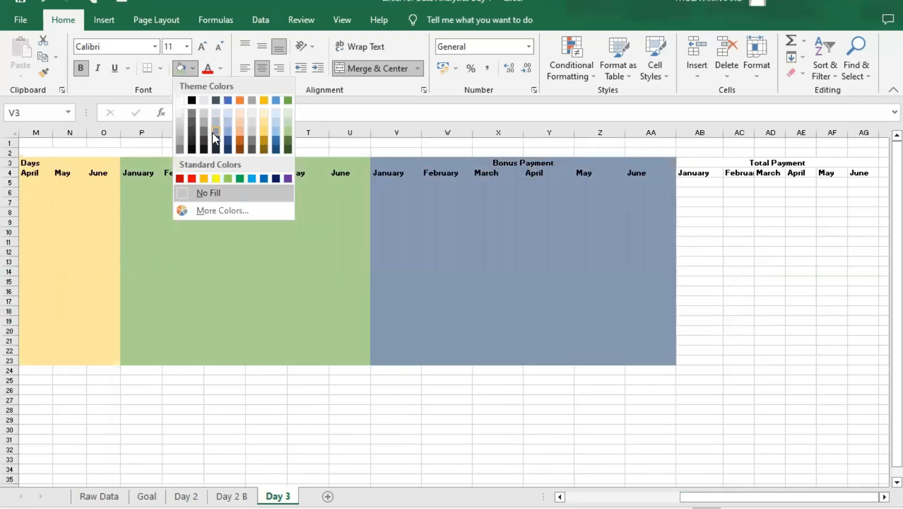
{"action": "left_click", "coordinate": [215, 127]}
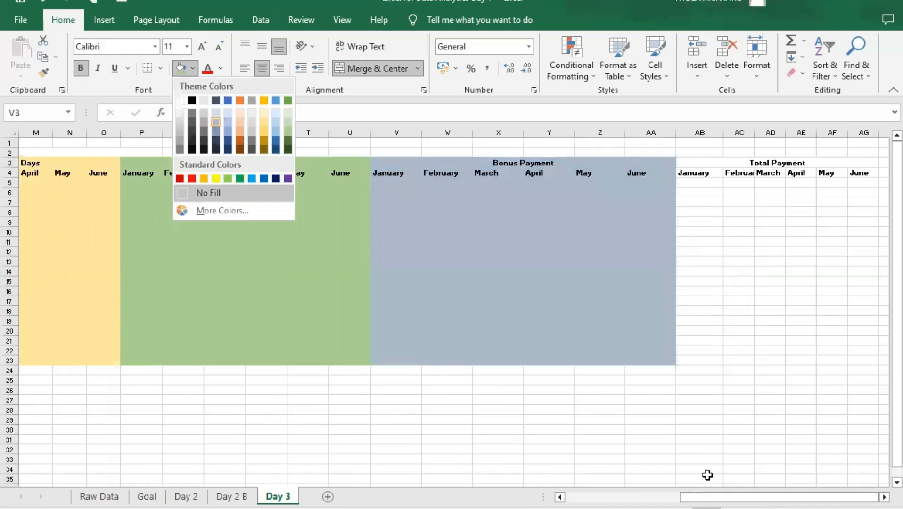
- Fill the Total Payment block AB3:AG23 with Orange, Accent 2, Lighter 40%
{"action": "left_click_drag", "start_coordinate": [697, 160], "coordinate": [747, 359]}
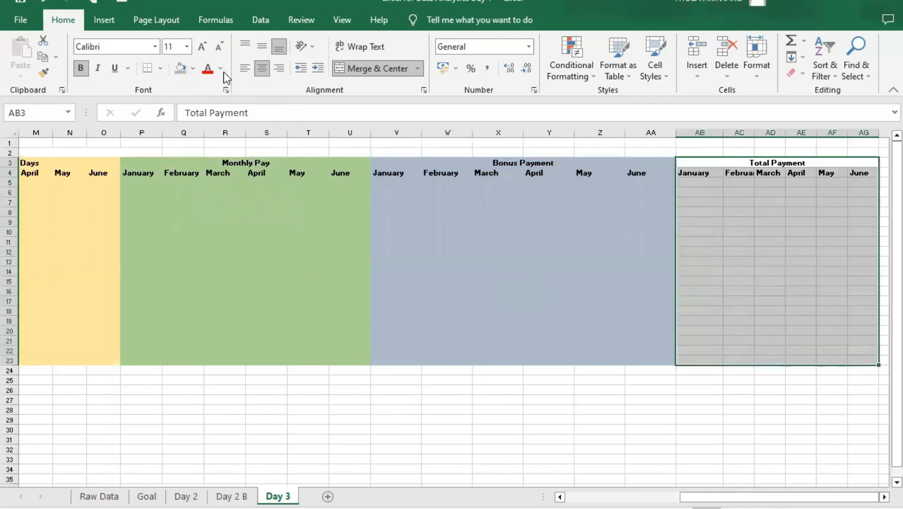
{"action": "left_click", "coordinate": [193, 69]}
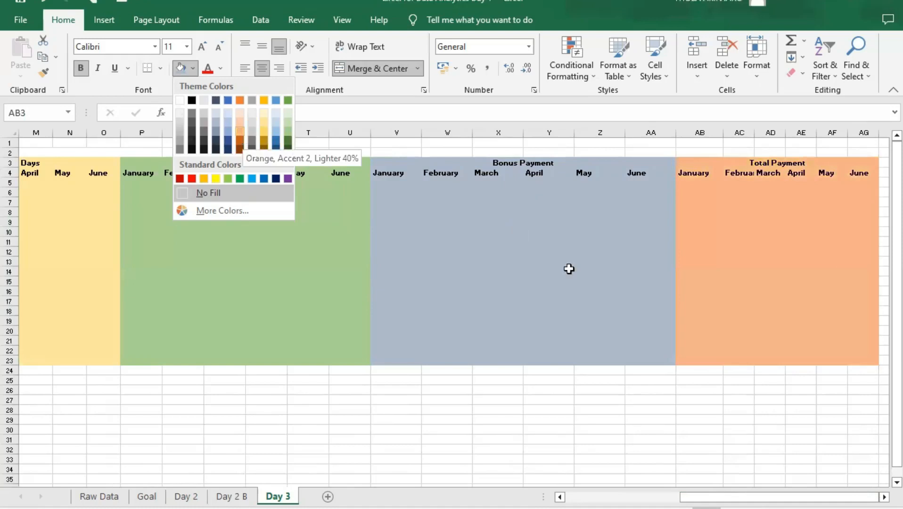
{"action": "left_click", "coordinate": [719, 222]}
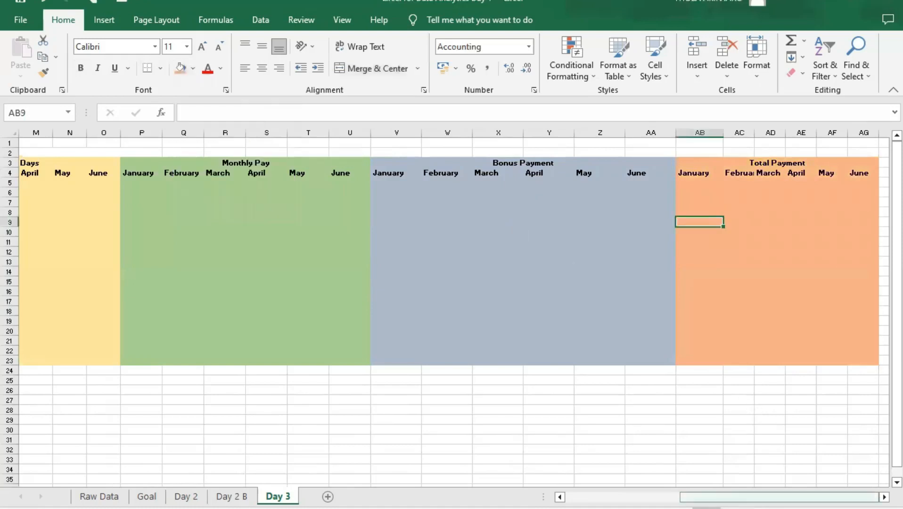
- Adjust the widths of the February, March and April columns under Days Worked to fit their headings
{"action": "left_click_drag", "start_coordinate": [723, 497], "coordinate": [608, 497]}
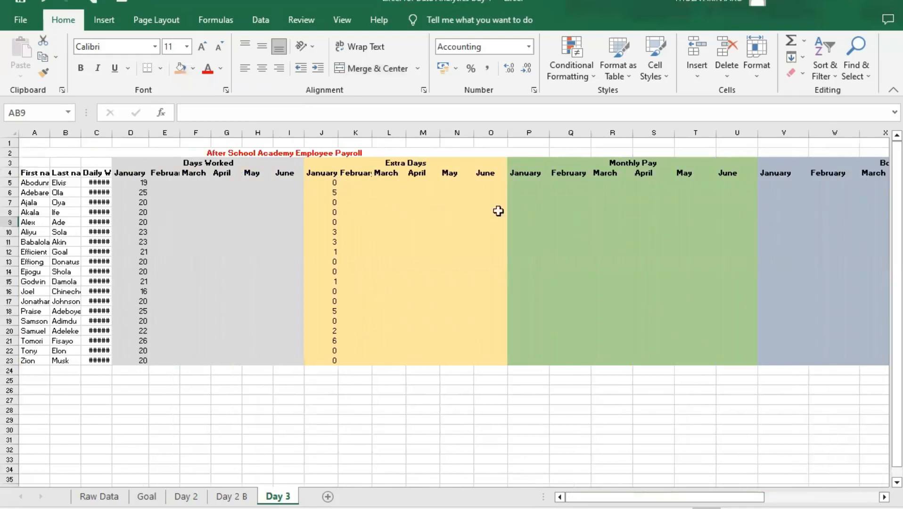
{"action": "left_click_drag", "start_coordinate": [629, 497], "coordinate": [749, 479]}
{"action": "left_click_drag", "start_coordinate": [688, 479], "coordinate": [527, 469]}
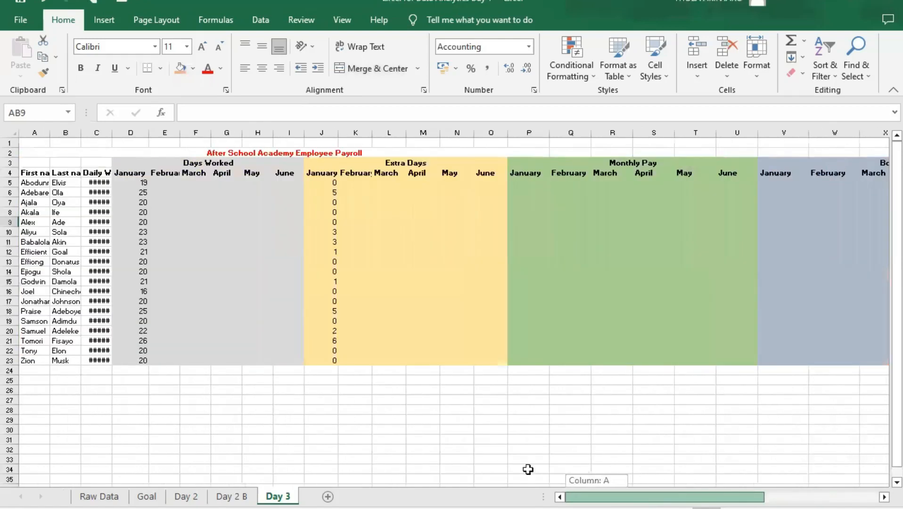
{"action": "left_click", "coordinate": [155, 184]}
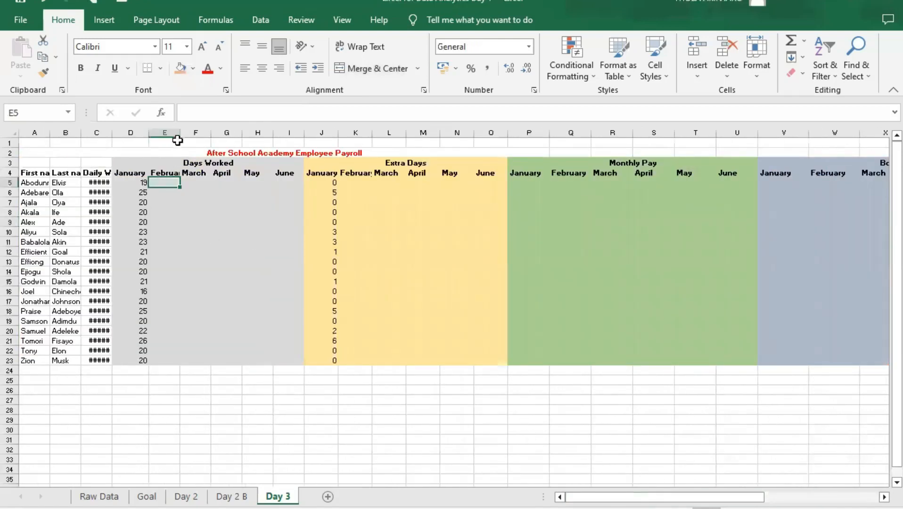
{"action": "double_click", "coordinate": [180, 133]}
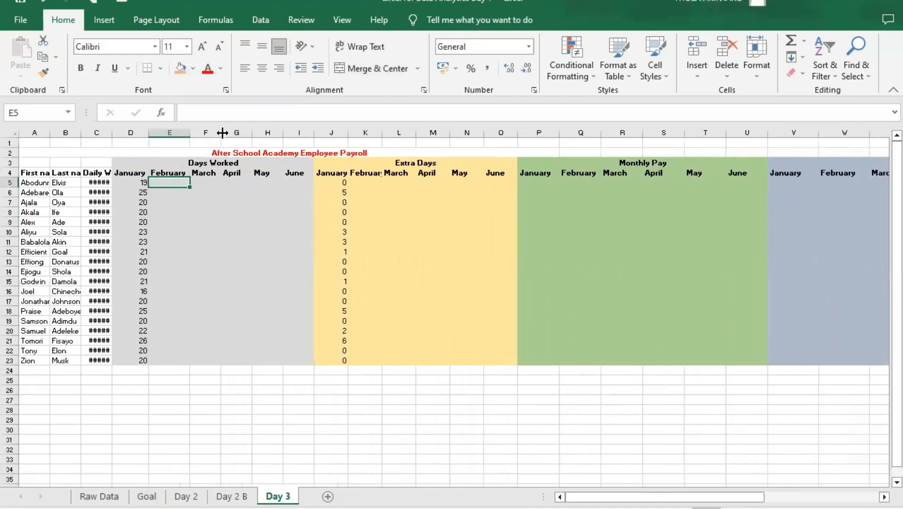
{"action": "left_click_drag", "start_coordinate": [225, 132], "coordinate": [222, 133]}
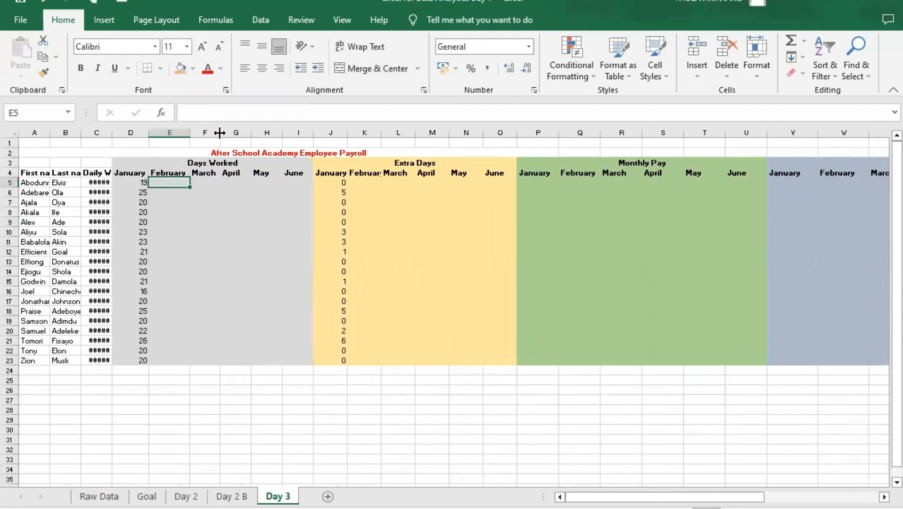
{"action": "double_click", "coordinate": [249, 131]}
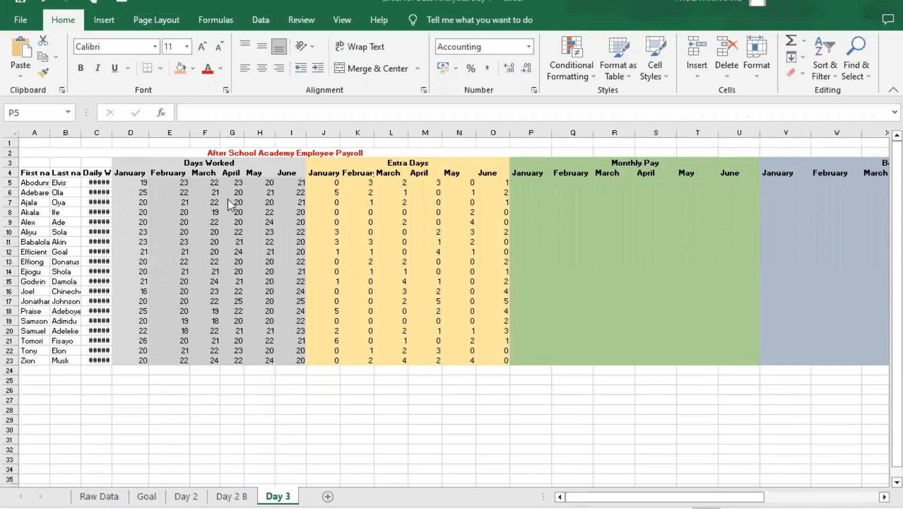
- Examine the Days Worked entries for February to June and the January Extra Days formula in J5
{"action": "left_click", "coordinate": [186, 184]}
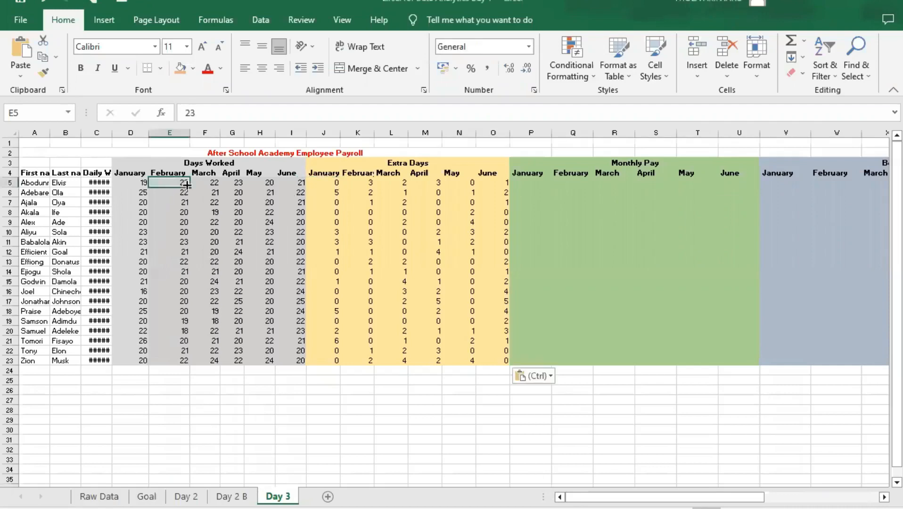
{"action": "left_click", "coordinate": [211, 183]}
{"action": "left_click", "coordinate": [264, 188]}
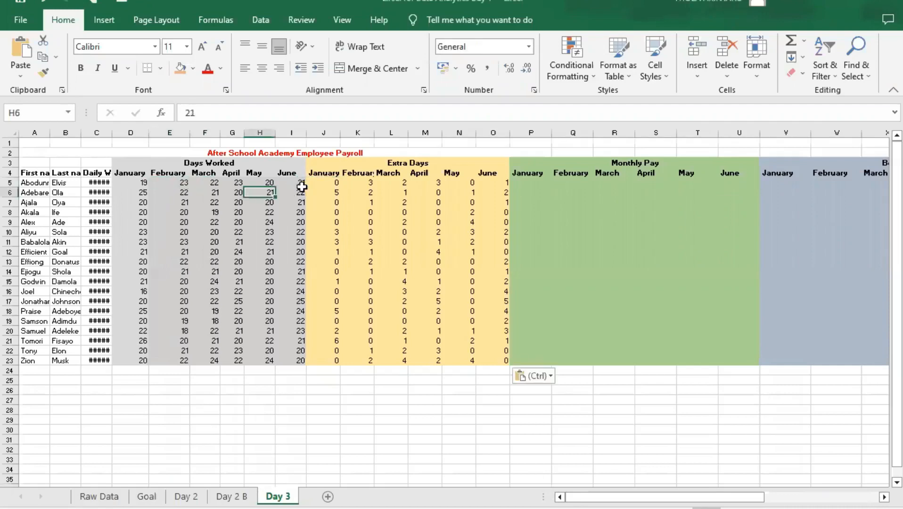
{"action": "left_click", "coordinate": [298, 184]}
{"action": "left_click", "coordinate": [336, 183]}
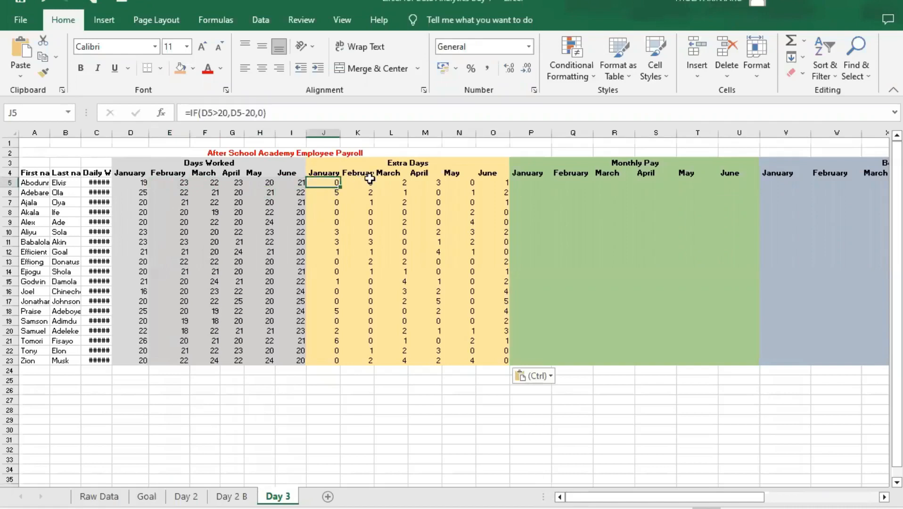
- Examine the February to June Extra Days entries and the empty Monthly Pay, Bonus Payment and Total Payment sections
{"action": "left_click", "coordinate": [358, 183]}
{"action": "left_click", "coordinate": [421, 183]}
{"action": "left_click", "coordinate": [458, 184]}
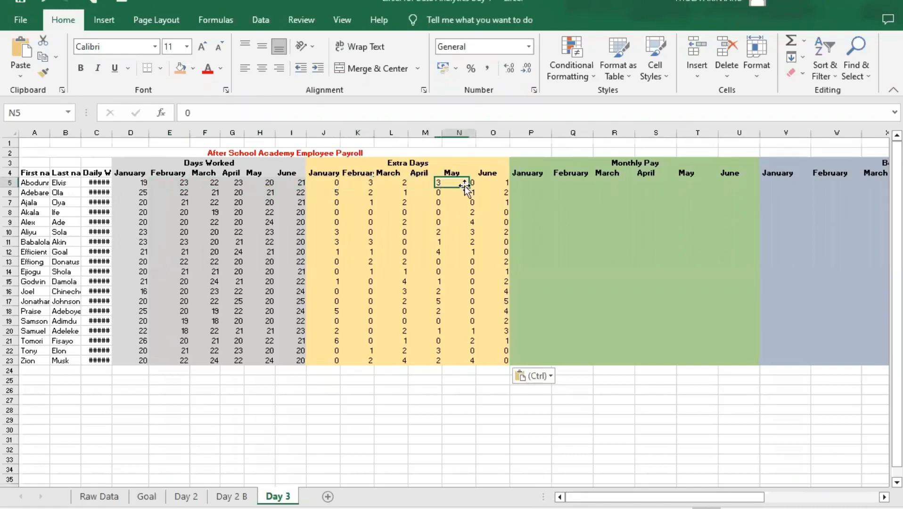
{"action": "left_click", "coordinate": [492, 183]}
{"action": "left_click", "coordinate": [504, 192]}
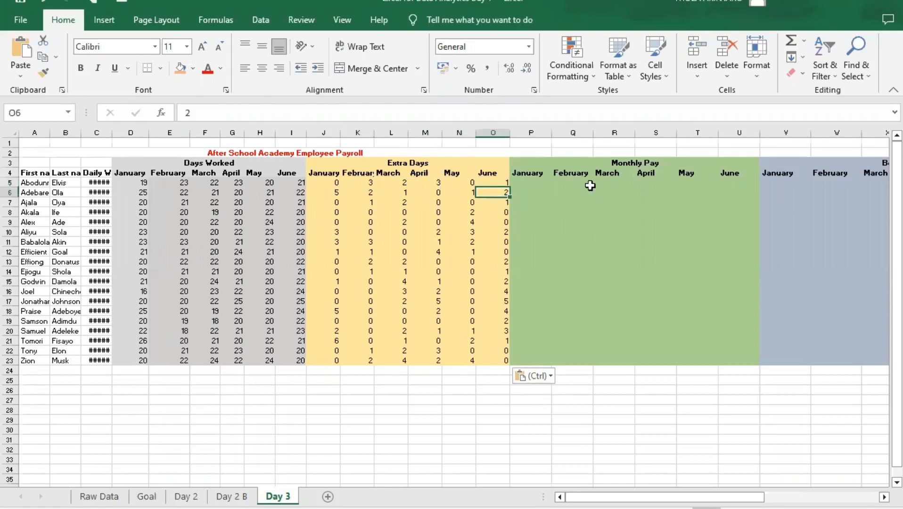
{"action": "left_click_drag", "start_coordinate": [659, 497], "coordinate": [747, 497]}
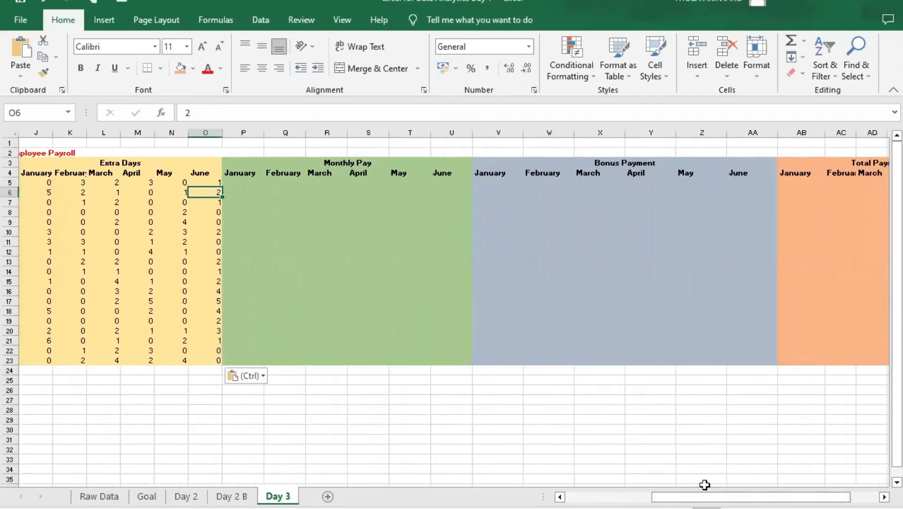
{"action": "left_click_drag", "start_coordinate": [718, 497], "coordinate": [773, 497]}
{"action": "left_click", "coordinate": [572, 495]}
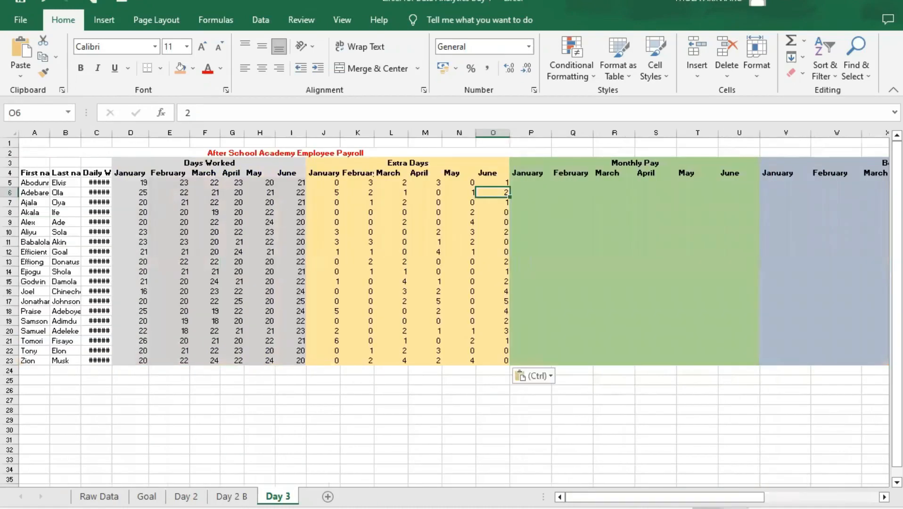
- Enlarge the sheet view and fit the Daily Wage and First name column widths to their contents
{"action": "left_click_drag", "start_coordinate": [812, 508], "coordinate": [824, 508]}
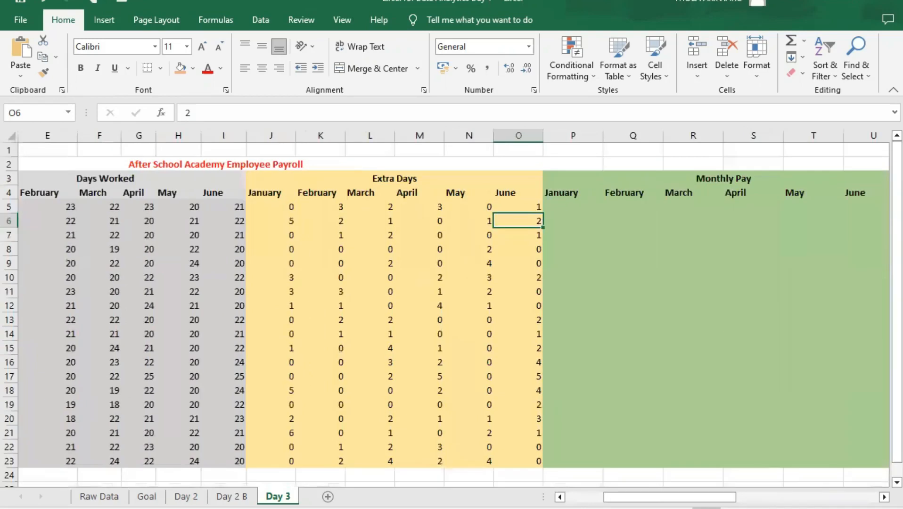
{"action": "left_click_drag", "start_coordinate": [669, 497], "coordinate": [631, 497]}
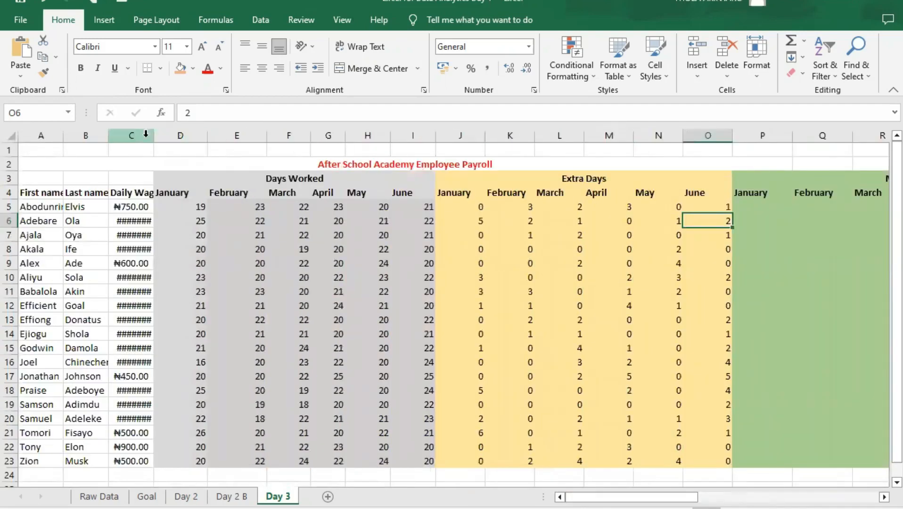
{"action": "double_click", "coordinate": [153, 136]}
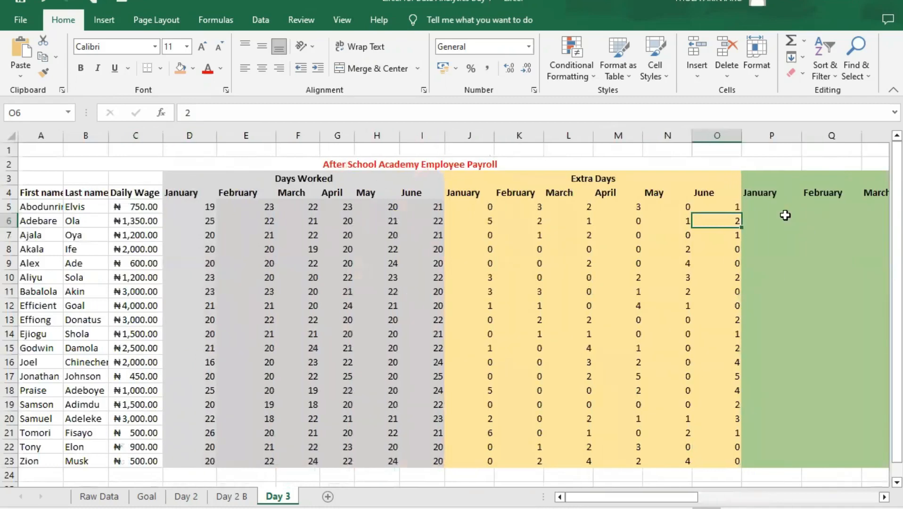
{"action": "left_click", "coordinate": [766, 209]}
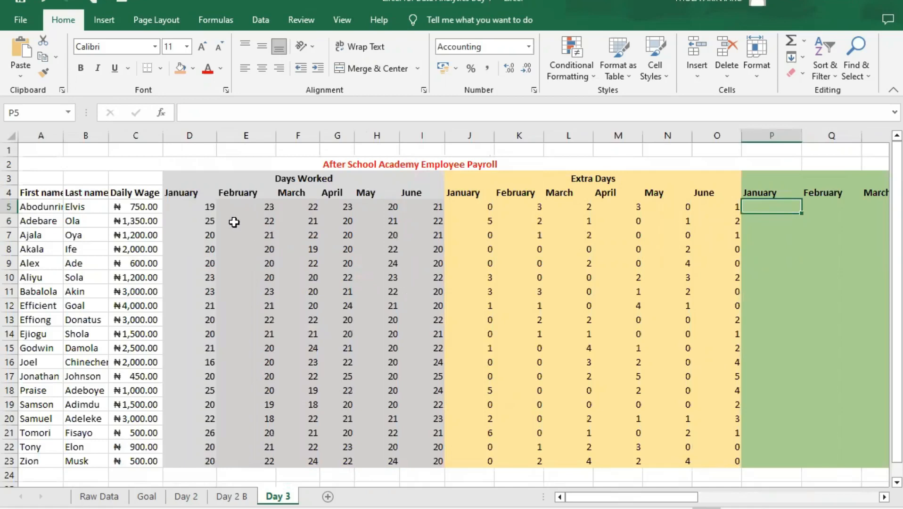
{"action": "left_click", "coordinate": [184, 206]}
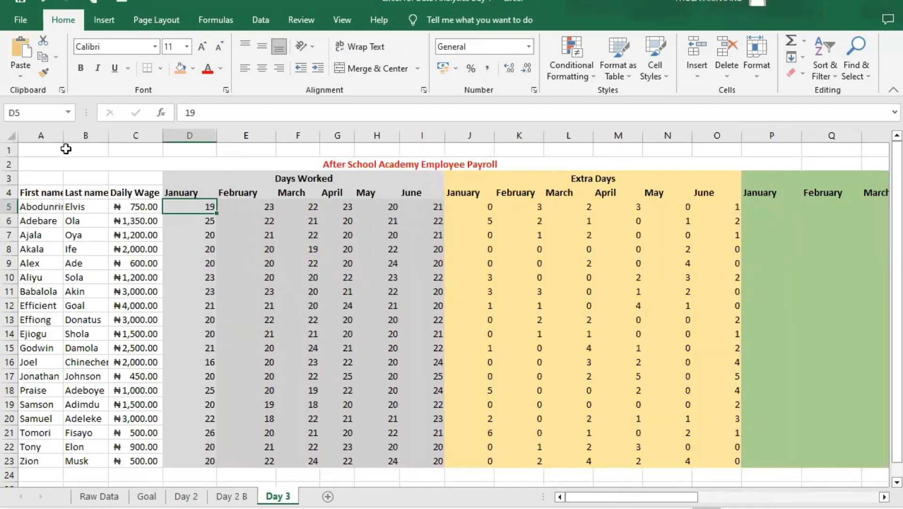
{"action": "double_click", "coordinate": [61, 135]}
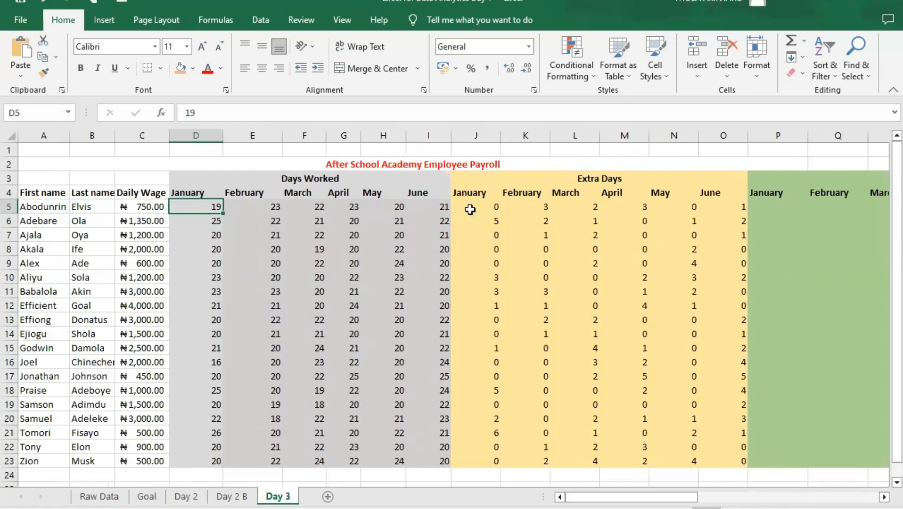
- Start an IF formula in the January Monthly Pay cell P5 with the logical test D5<20
{"action": "left_click", "coordinate": [491, 208]}
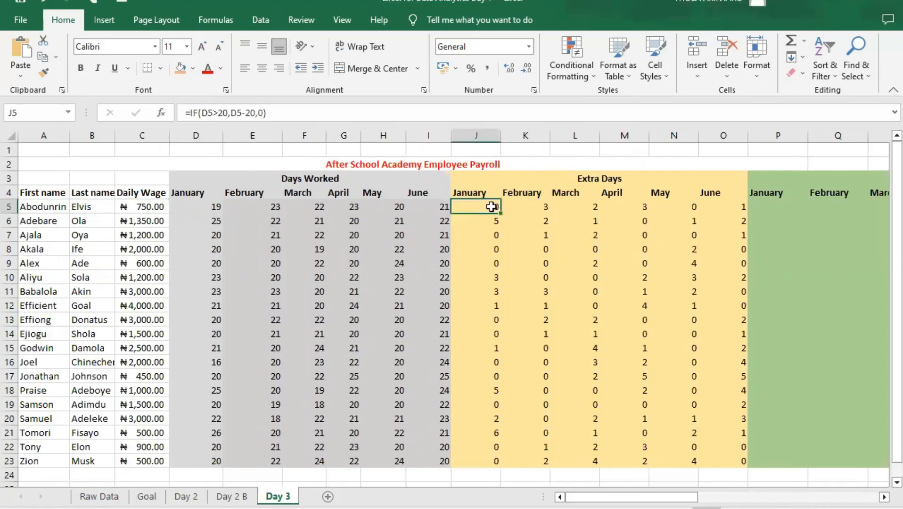
{"action": "left_click", "coordinate": [147, 206]}
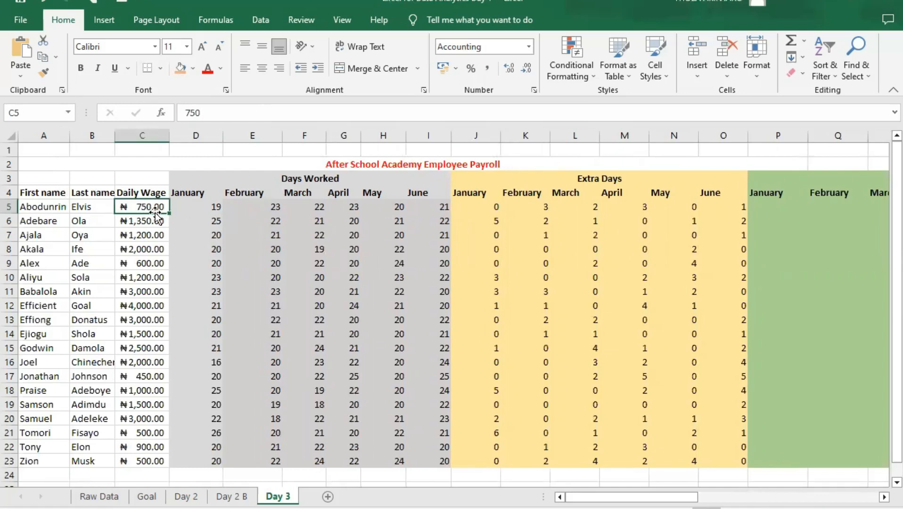
{"action": "left_click", "coordinate": [772, 206]}
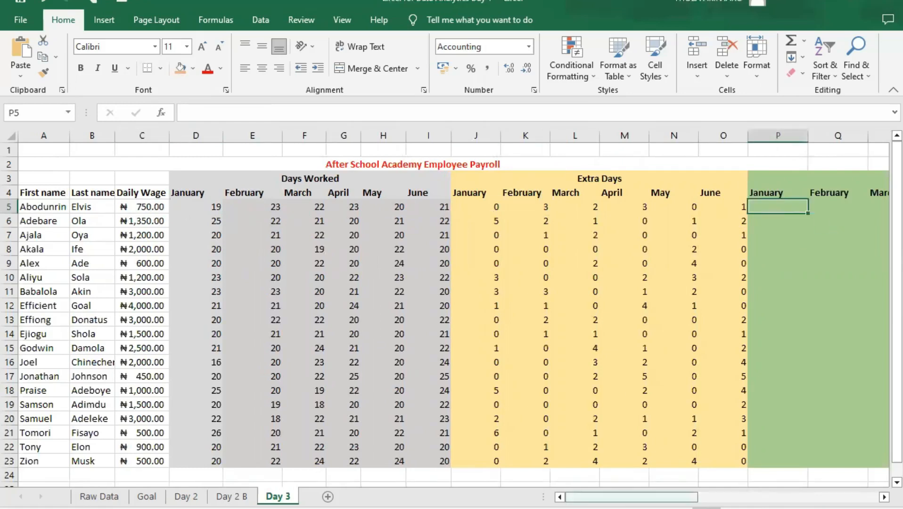
{"action": "left_click_drag", "start_coordinate": [626, 497], "coordinate": [626, 478]}
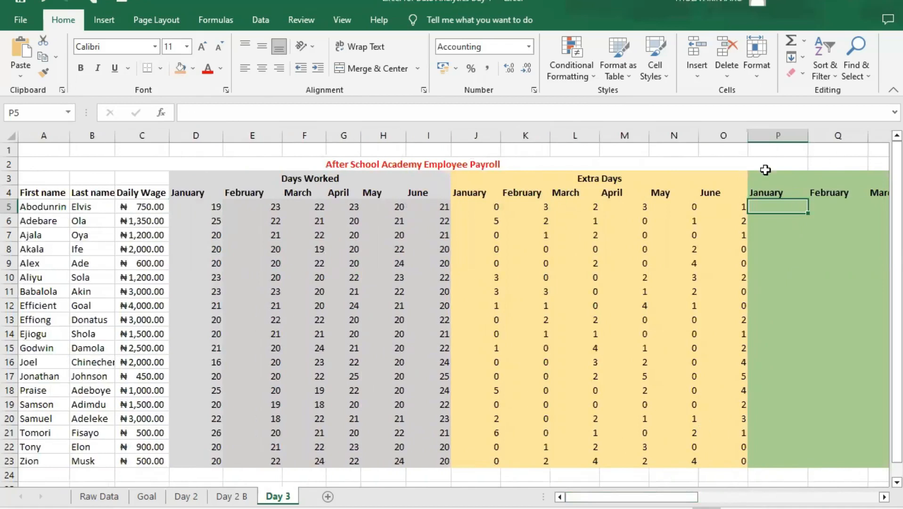
{"action": "type", "text": "="}
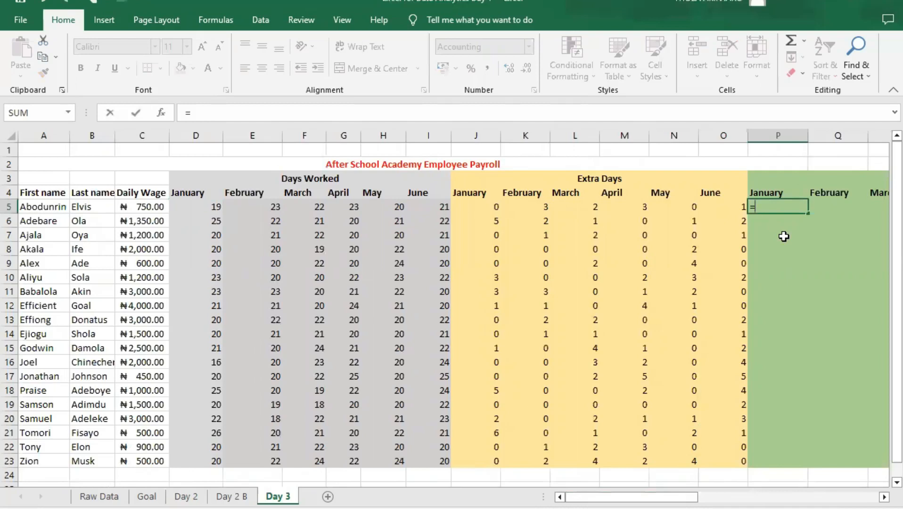
{"action": "type", "text": "if"}
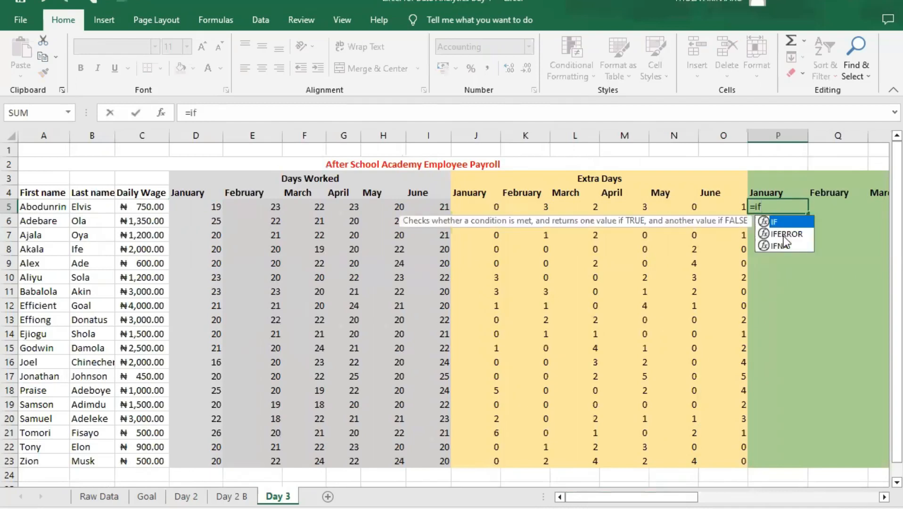
{"action": "key", "text": "Tab"}
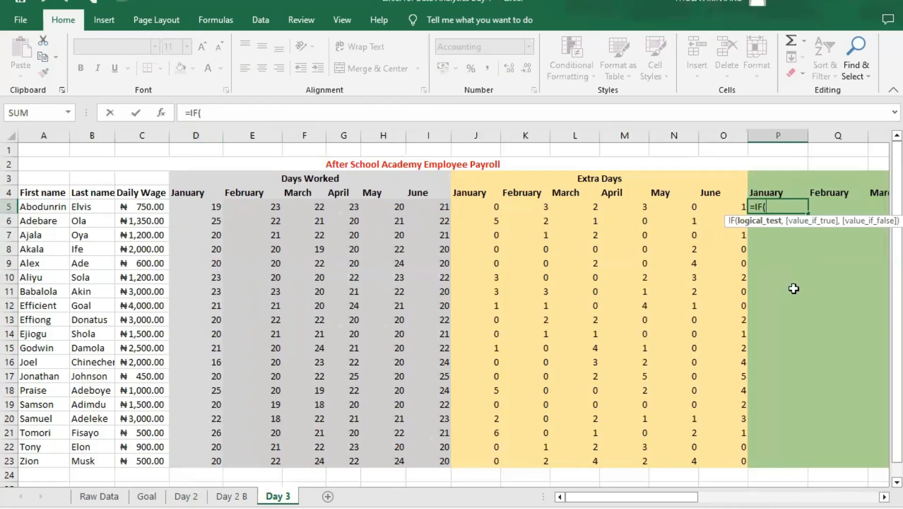
{"action": "type", "text": "D5,"}
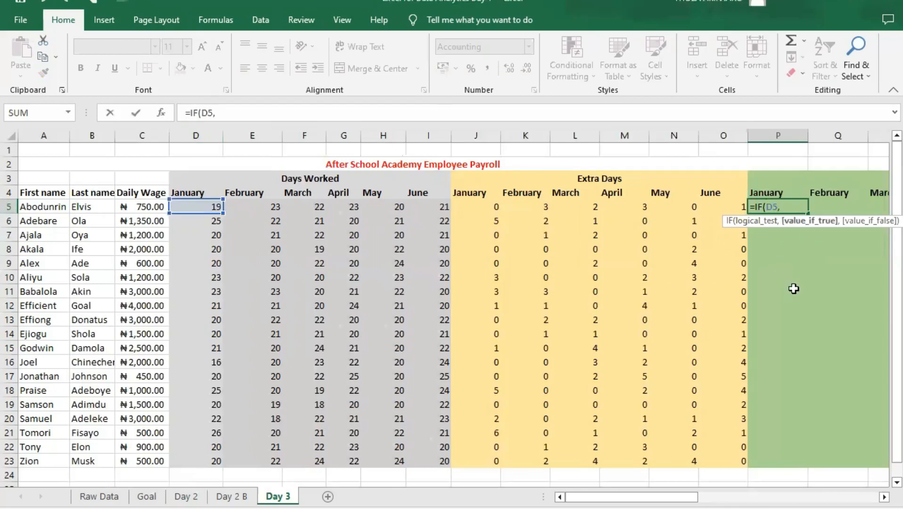
{"action": "key", "text": "BackSpace"}
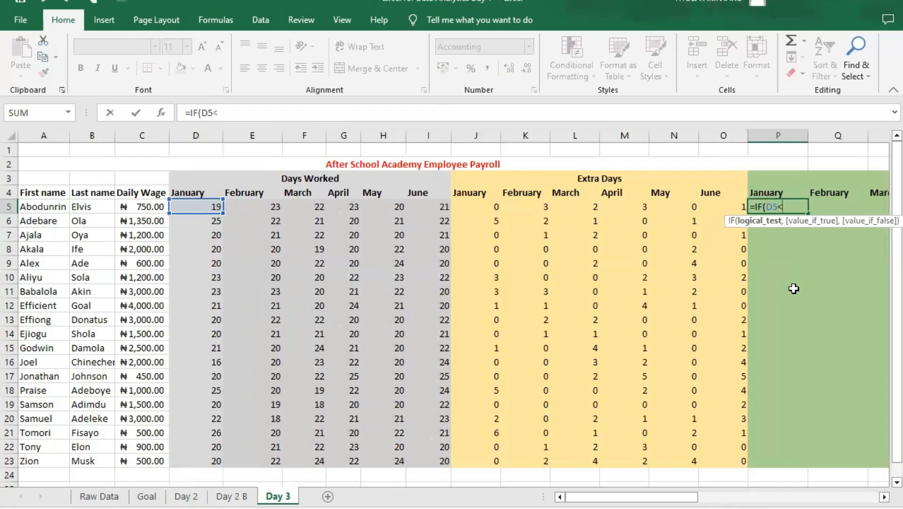
{"action": "type", "text": "<20,"}
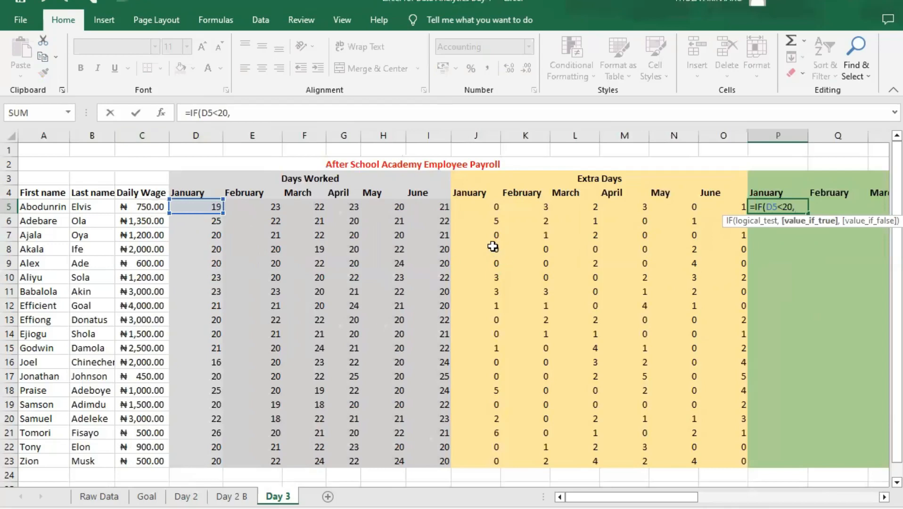
- Complete the P5 formula with C5*D5 as the true value and C5*20 as the false value
{"action": "type", "text": "c5"}
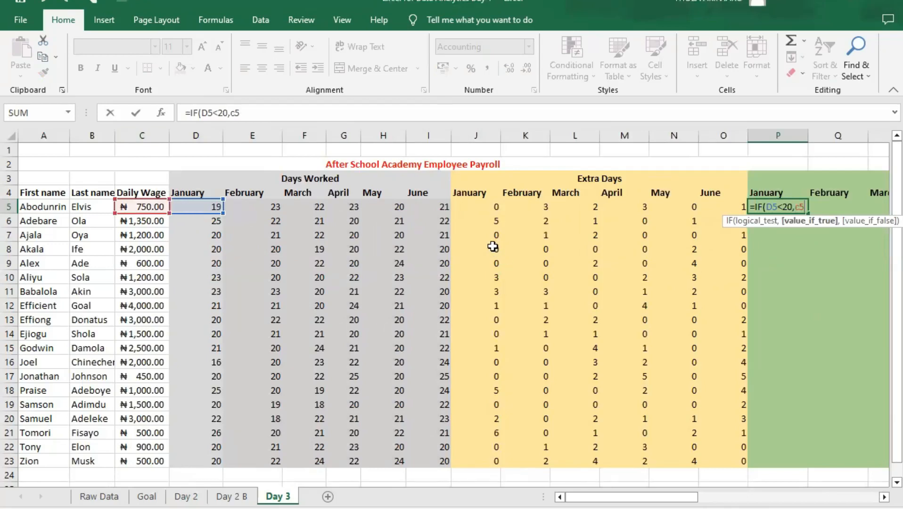
{"action": "type", "text": "*d5"}
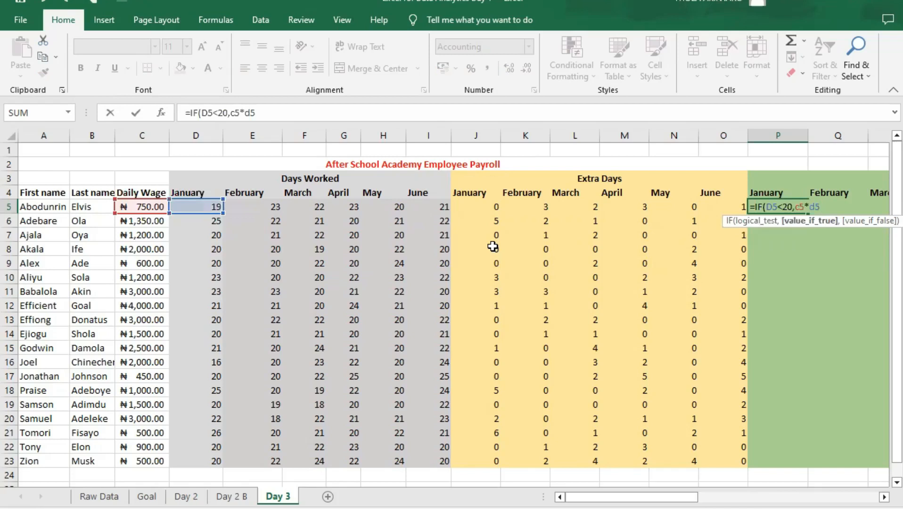
{"action": "type", "text": ","}
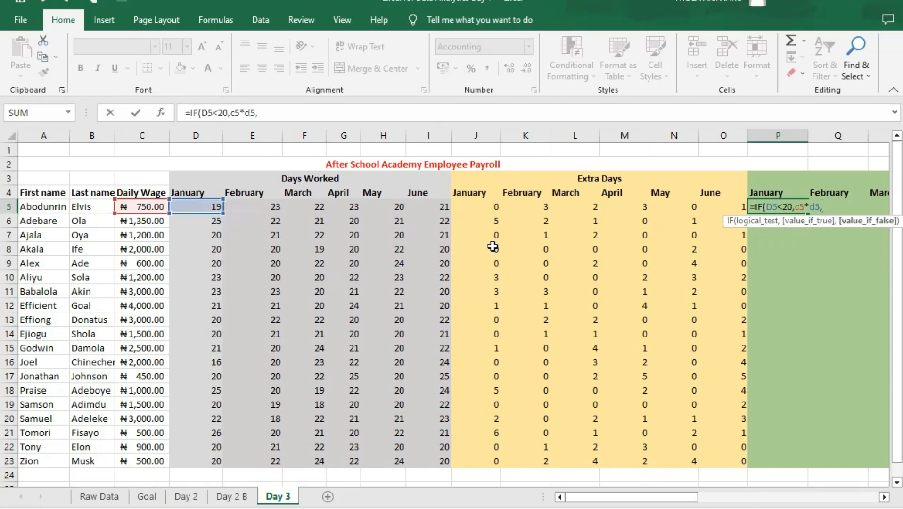
{"action": "type", "text": "c5*20)"}
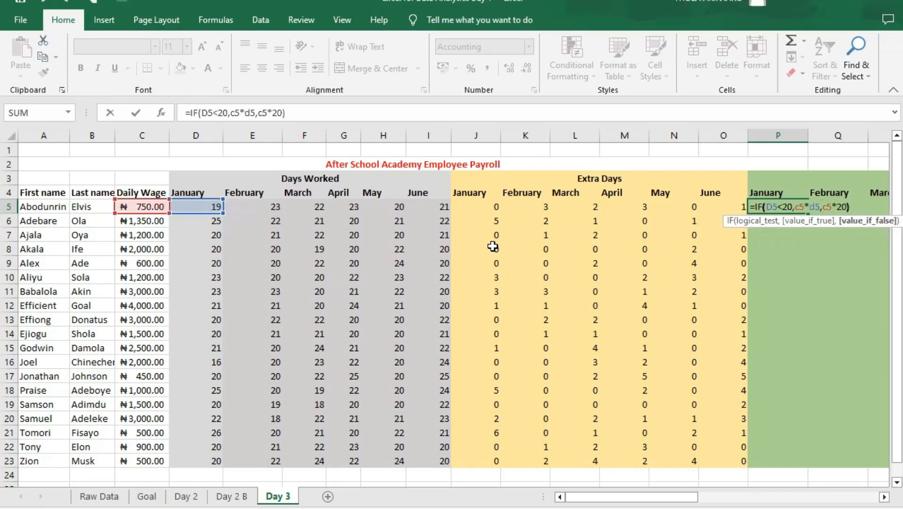
{"action": "key", "text": "Return"}
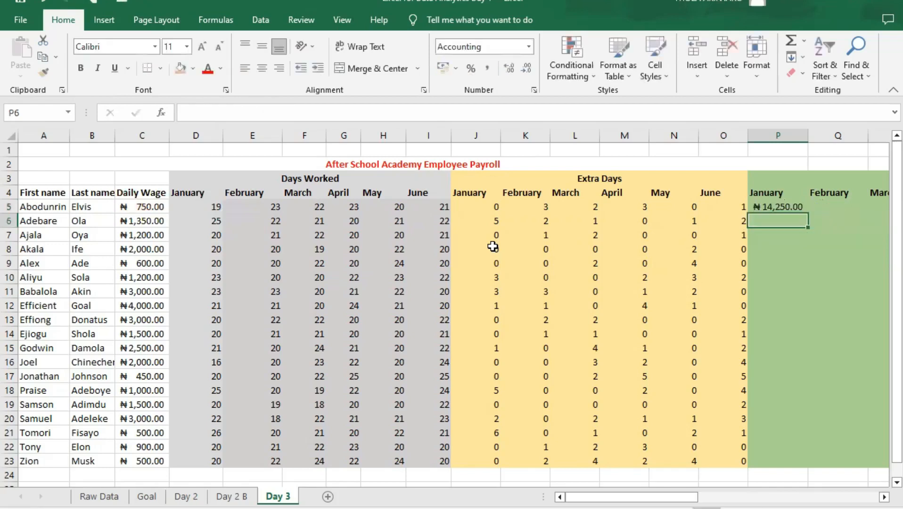
- Fill the January Monthly Pay formula from P5 across to February in Q5
{"action": "left_click", "coordinate": [777, 206]}
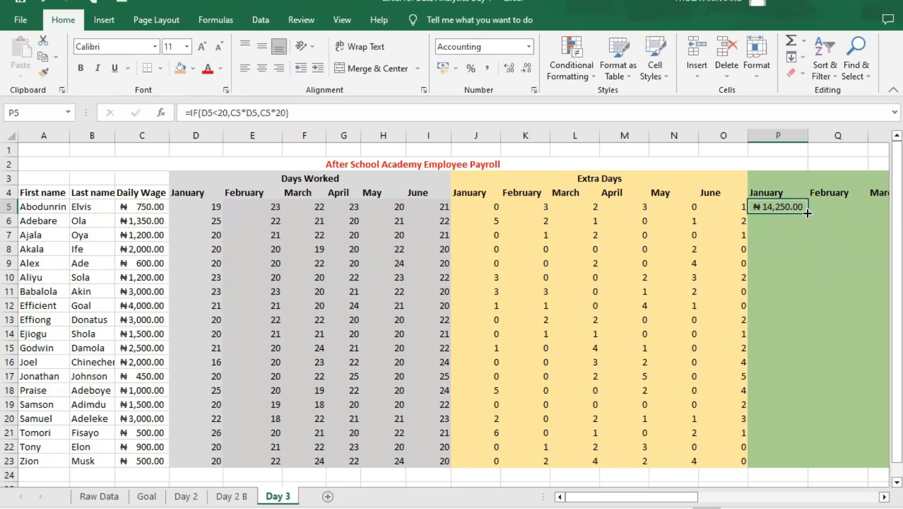
{"action": "left_click_drag", "start_coordinate": [807, 214], "coordinate": [848, 211]}
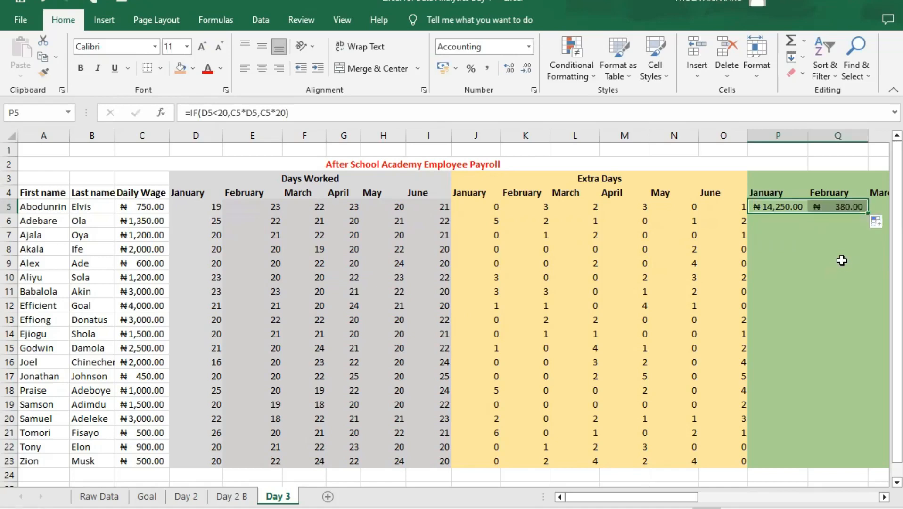
{"action": "left_click", "coordinate": [833, 220]}
{"action": "left_click", "coordinate": [835, 206]}
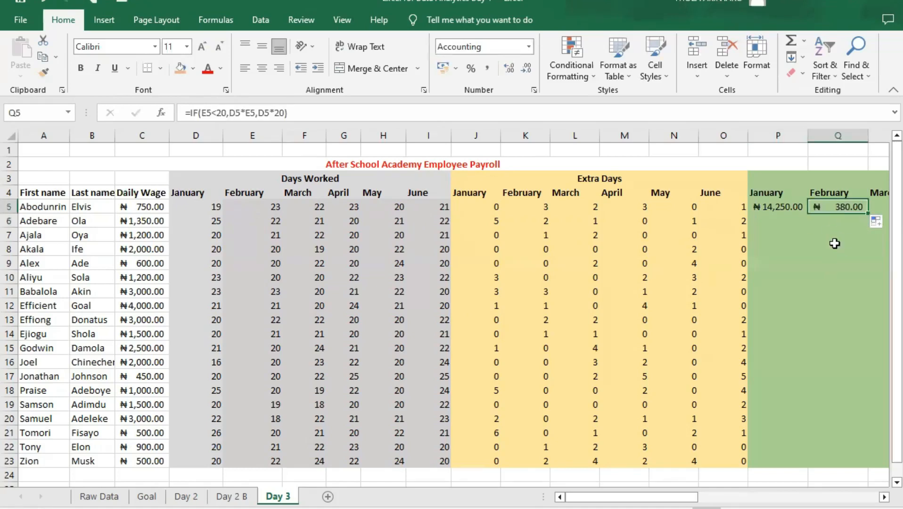
- Compare the February pay formula in Q5 with the January pay, February days worked and February extra days in row 5
{"action": "scroll", "coordinate": [758, 401], "scroll_direction": "right", "scroll_amount": 2}
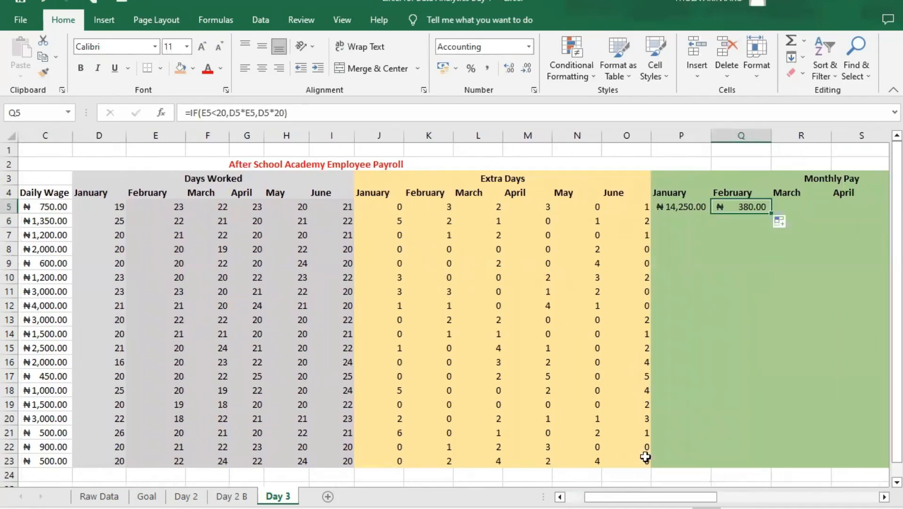
{"action": "left_click_drag", "start_coordinate": [649, 497], "coordinate": [639, 497]}
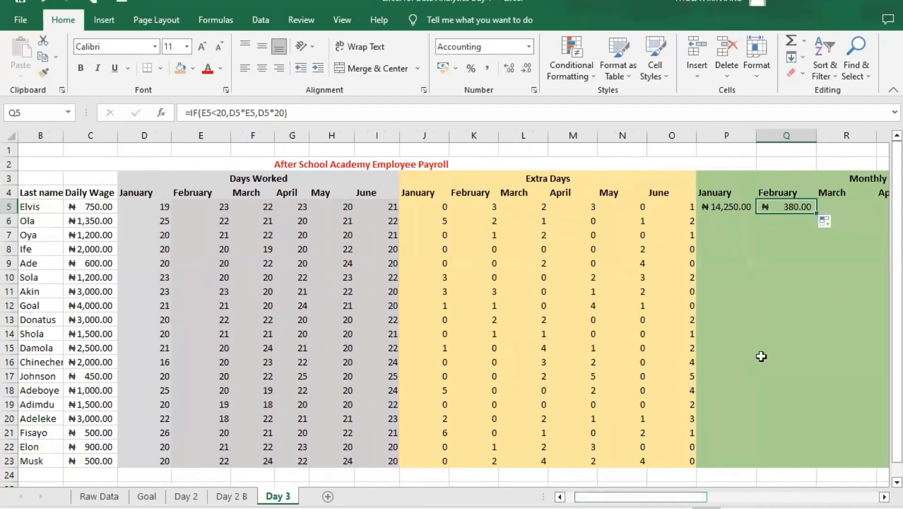
{"action": "left_click", "coordinate": [739, 208]}
{"action": "left_click", "coordinate": [782, 207]}
{"action": "left_click", "coordinate": [218, 211]}
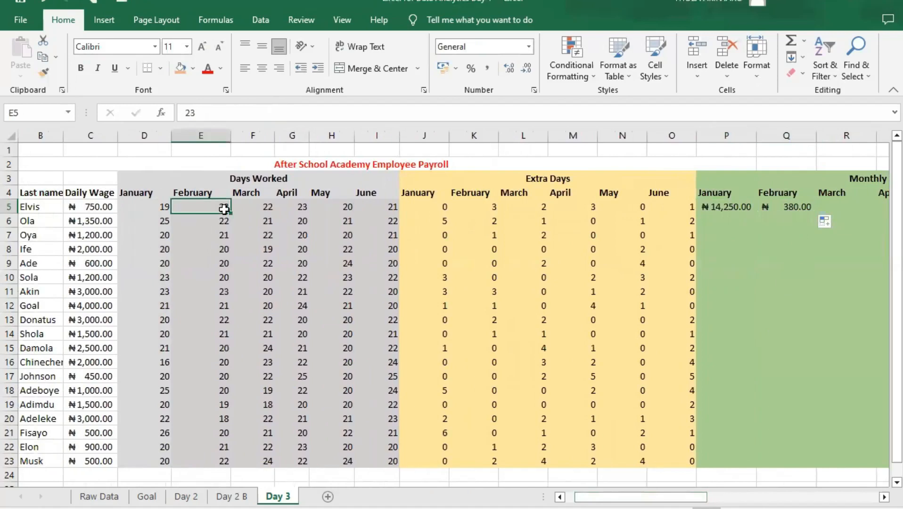
{"action": "left_click", "coordinate": [488, 206]}
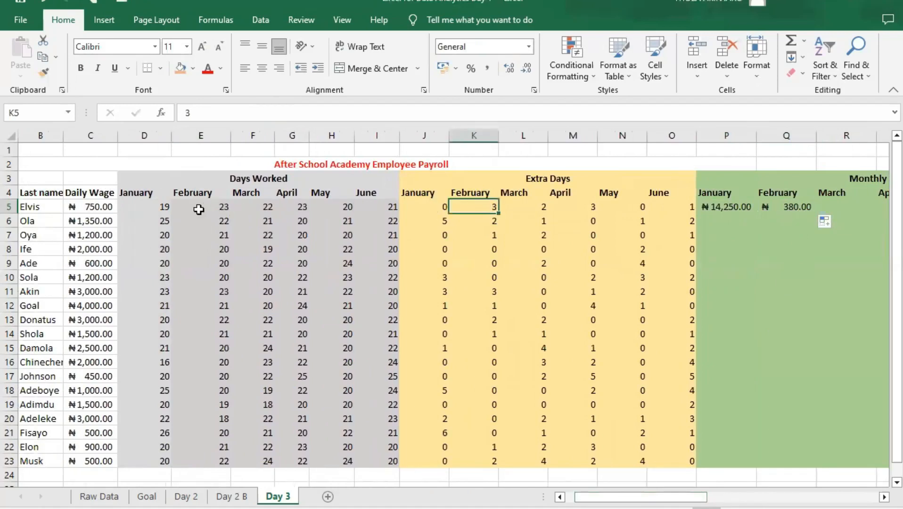
{"action": "left_click", "coordinate": [793, 206]}
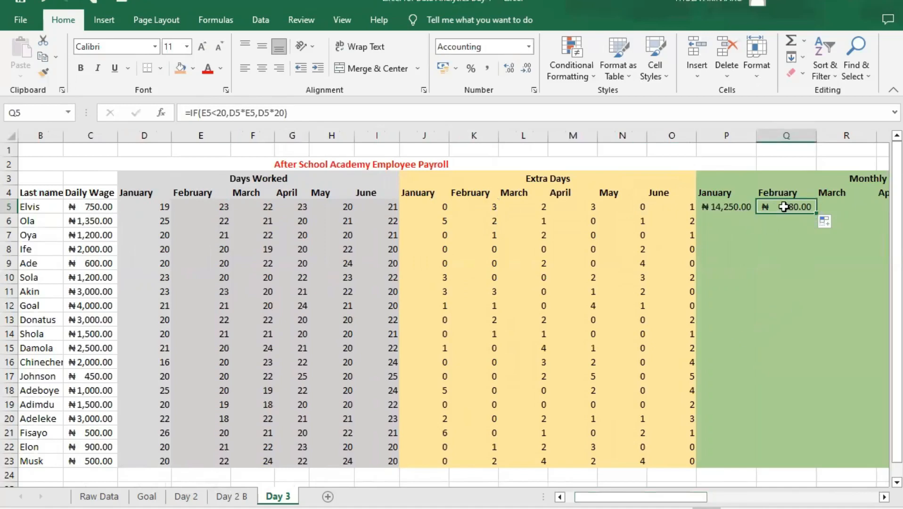
- Examine the cell references in the February Monthly Pay formula in Q5
{"action": "left_click", "coordinate": [744, 206]}
{"action": "left_click", "coordinate": [793, 207]}
{"action": "left_click", "coordinate": [212, 112]}
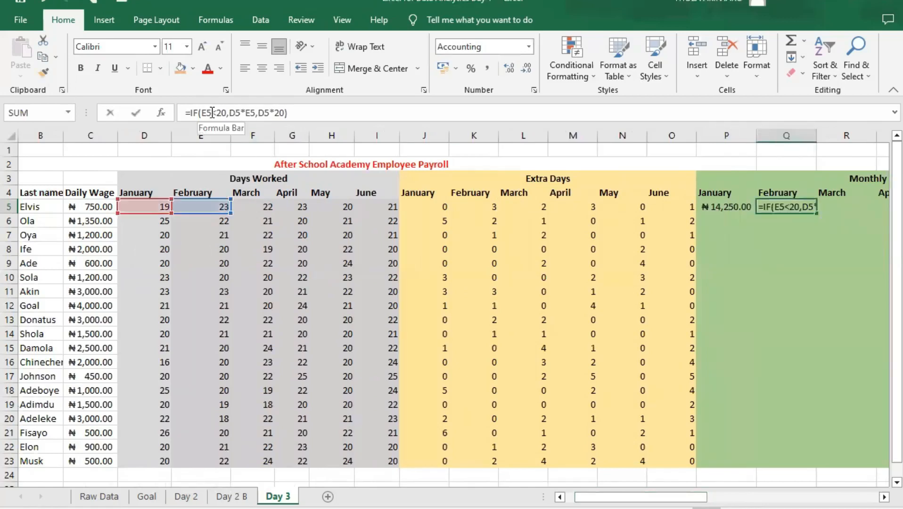
{"action": "left_click", "coordinate": [213, 113]}
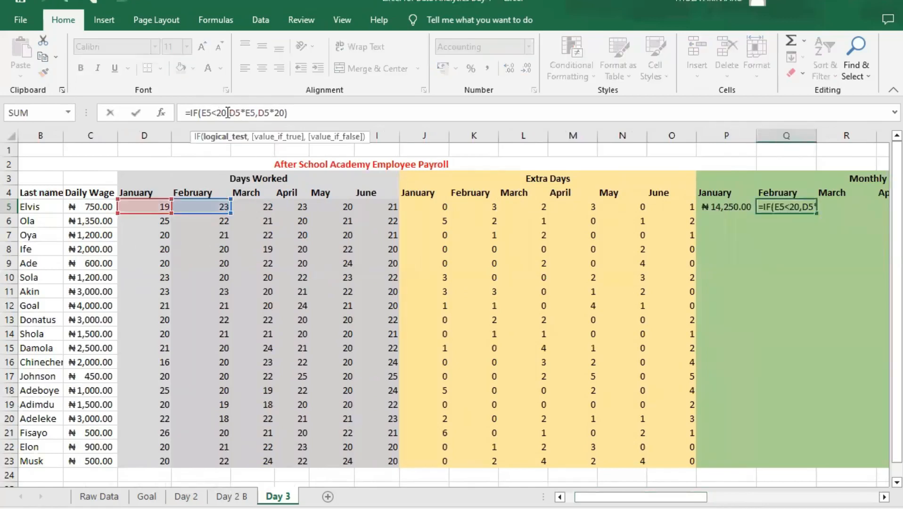
{"action": "left_click", "coordinate": [789, 205]}
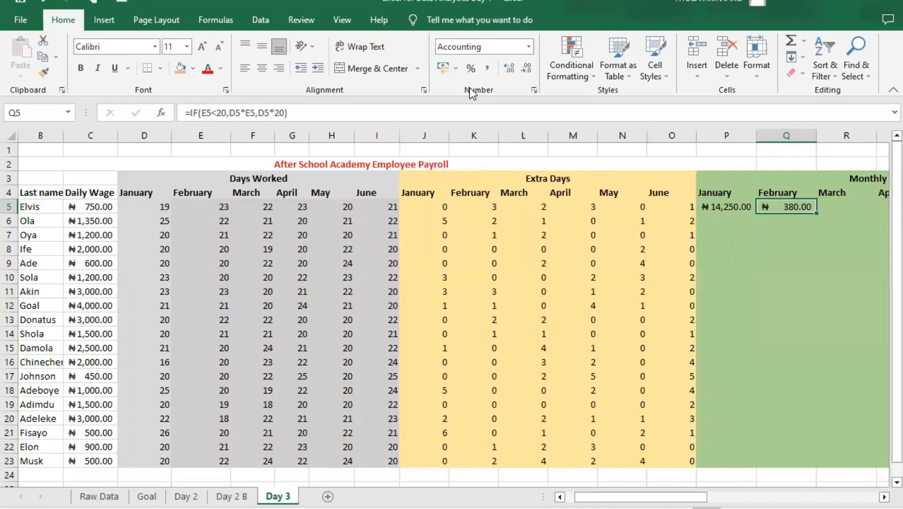
{"action": "key", "text": "ctrl+z"}
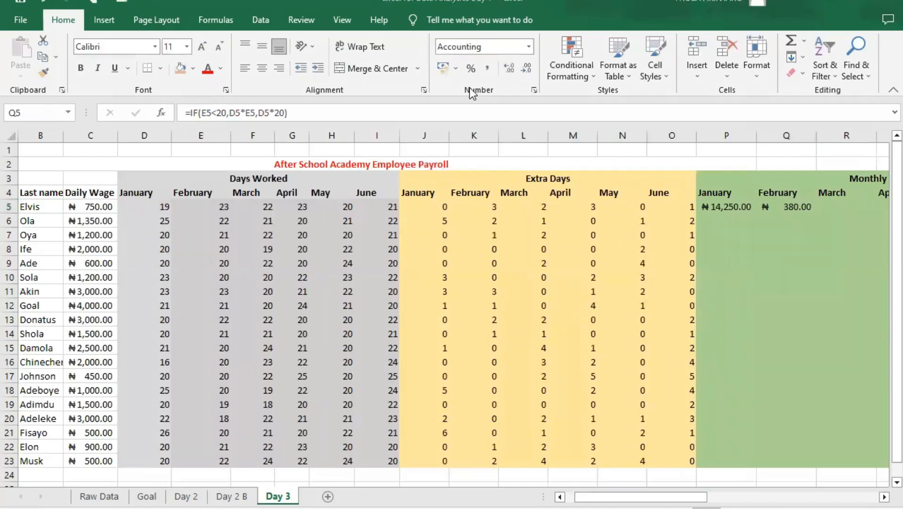
{"action": "mouse_move", "coordinate": [178, 103]}
{"action": "left_mouse_down"}
{"action": "mouse_move", "coordinate": [205, 121]}
{"action": "mouse_move", "coordinate": [296, 122]}
{"action": "left_mouse_up"}
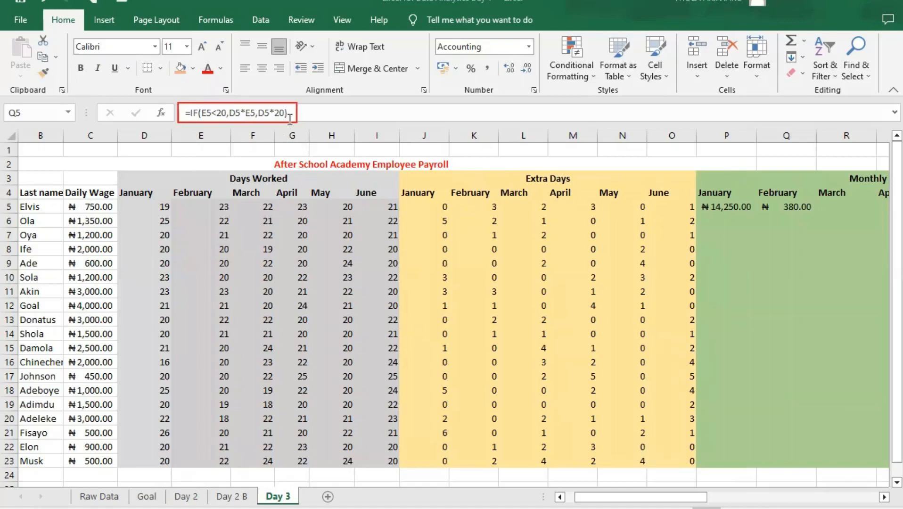
- Clear the Monthly Pay formulas from February cell Q5 and January cell P5
{"action": "left_click", "coordinate": [801, 206]}
{"action": "key", "text": "Delete"}
{"action": "left_click", "coordinate": [733, 209]}
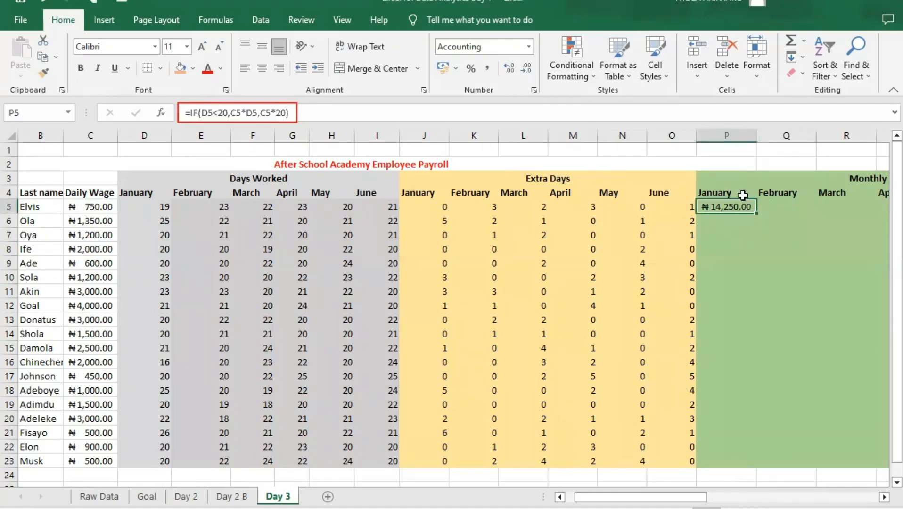
{"action": "key", "text": "Delete"}
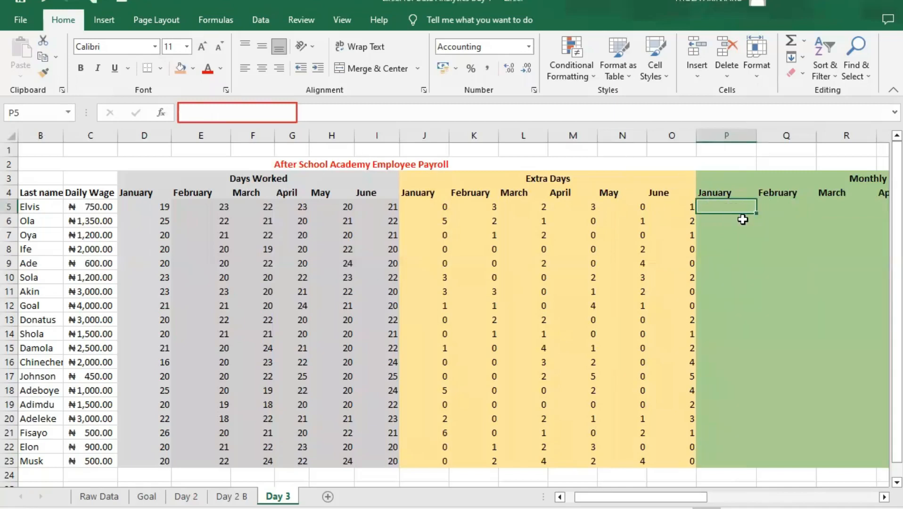
- Begin a new IF formula in January Monthly Pay cell P5 with the logical test D5<20
{"action": "type", "text": "="}
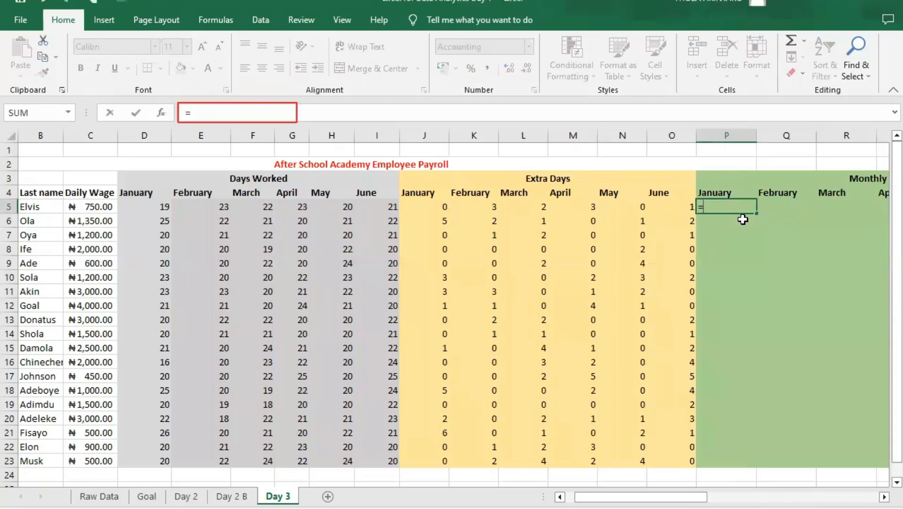
{"action": "type", "text": "if"}
{"action": "key", "text": "Tab"}
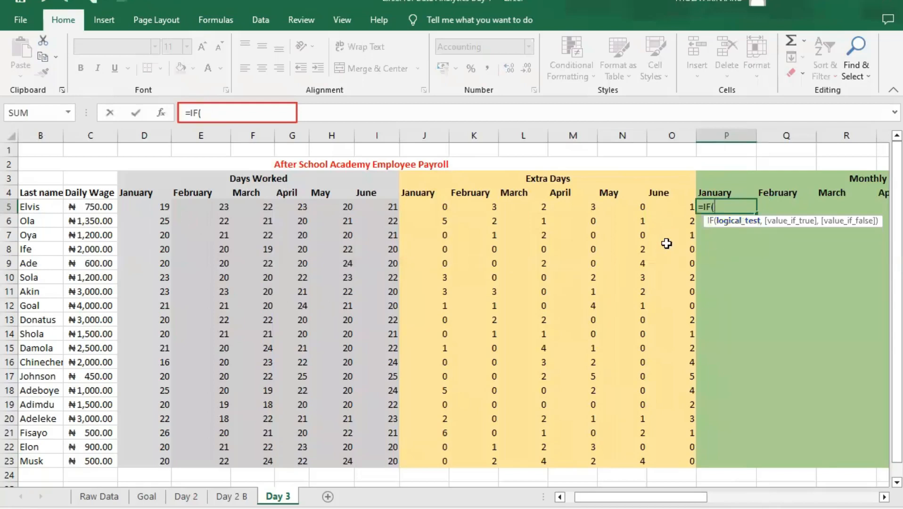
{"action": "type", "text": "D"}
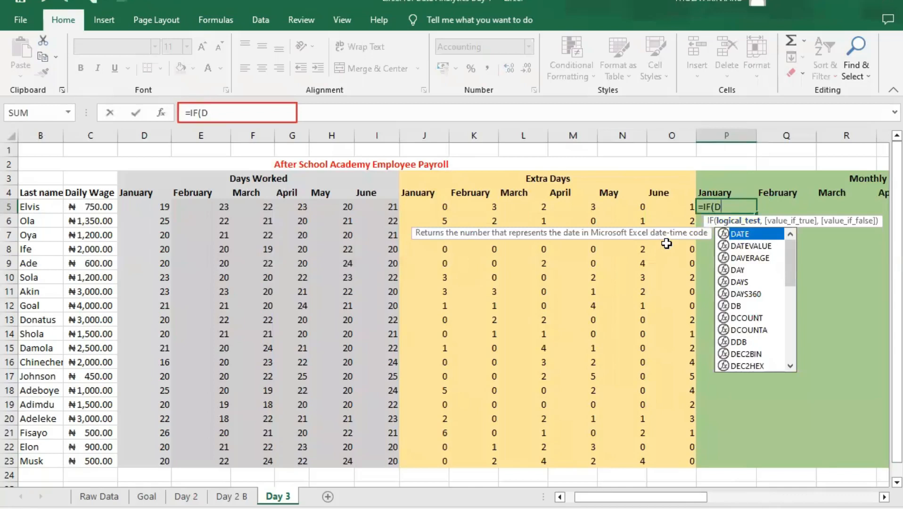
{"action": "type", "text": "5"}
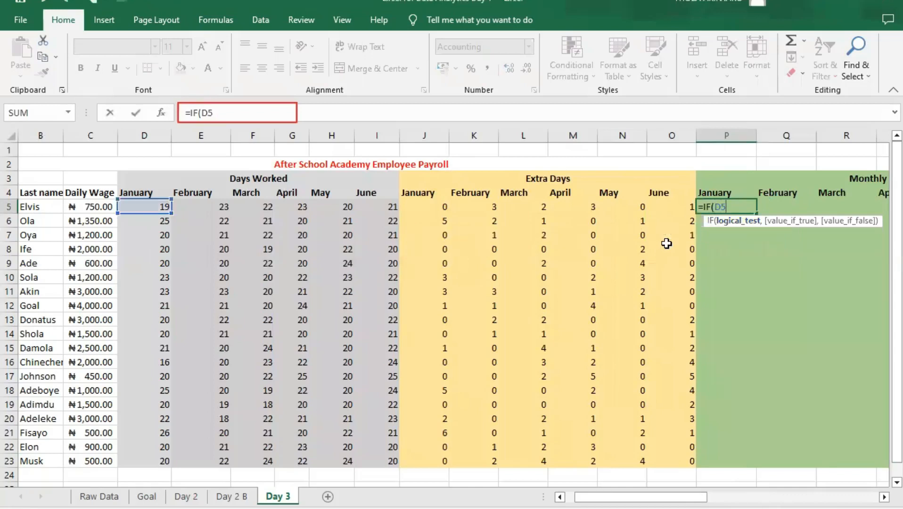
{"action": "type", "text": "<20,"}
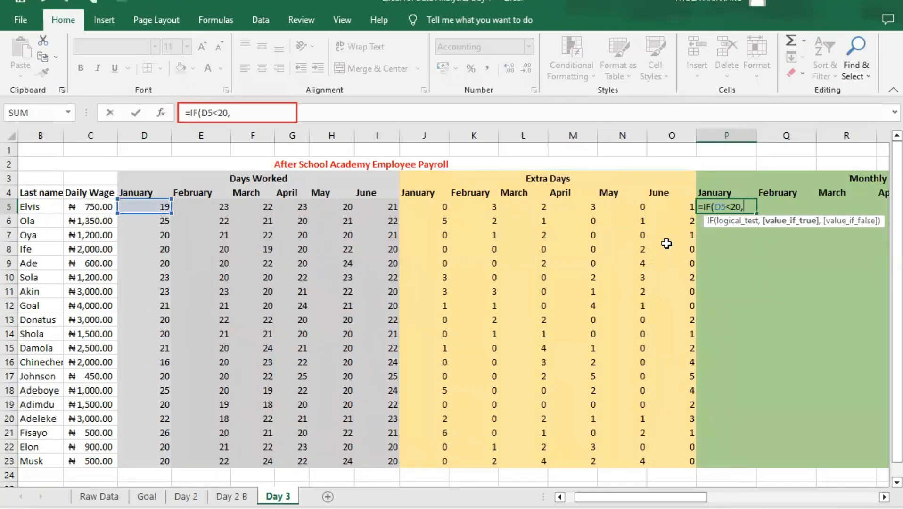
- Complete the P5 formula with $C5*D5 as the true value and $C5*20 as the false value, locking the wage column
{"action": "type", "text": "$"}
{"action": "type", "text": "C5"}
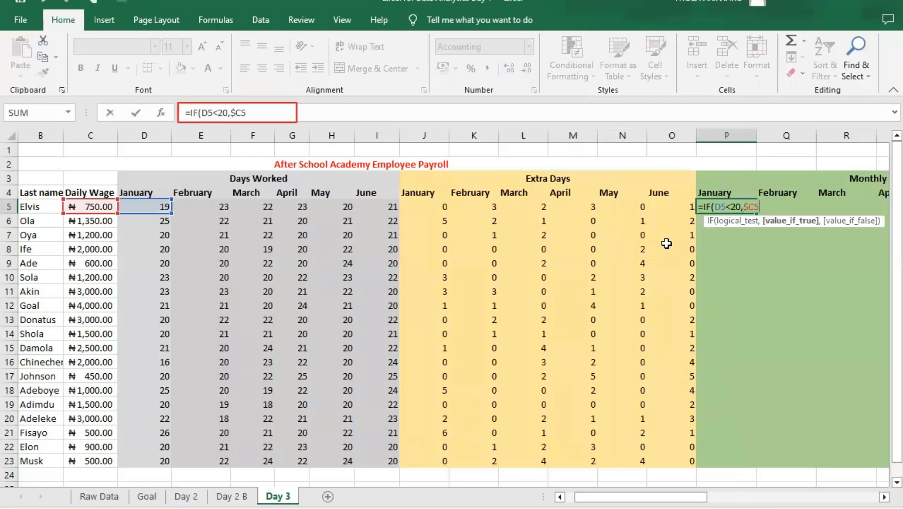
{"action": "type", "text": "*D"}
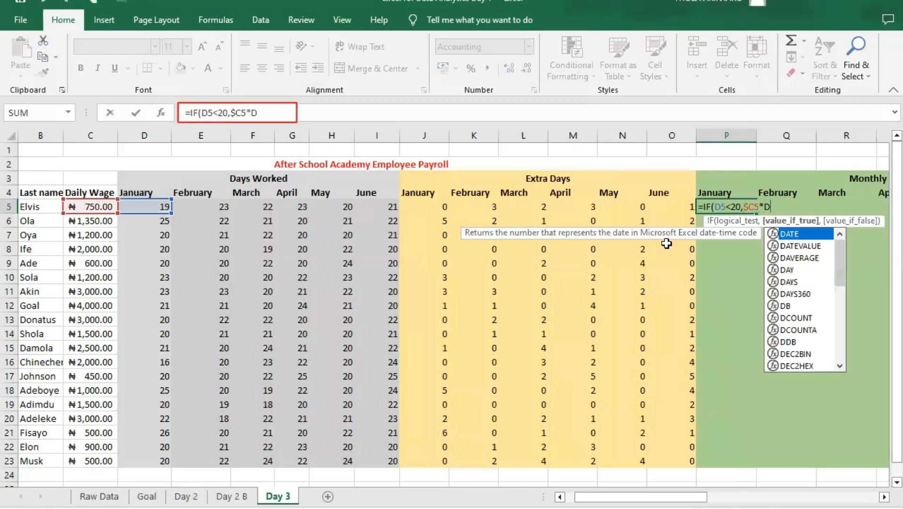
{"action": "type", "text": "5"}
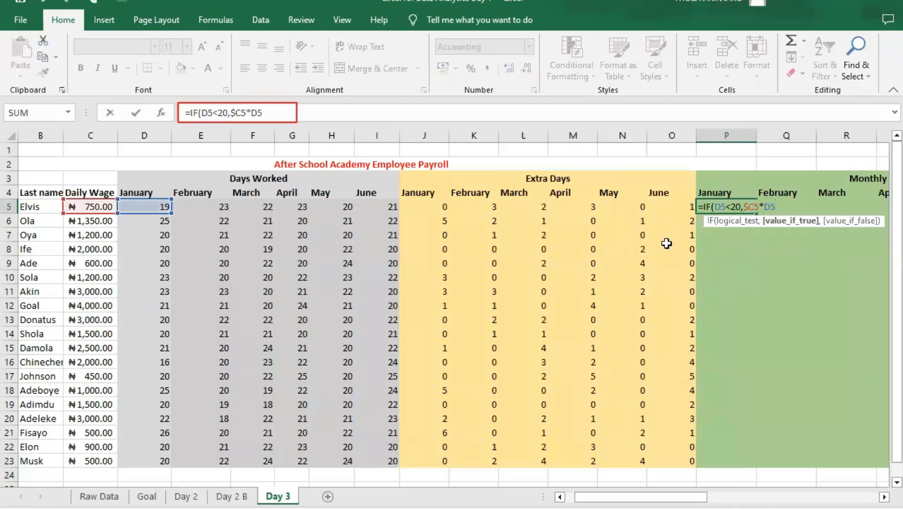
{"action": "type", "text": ","}
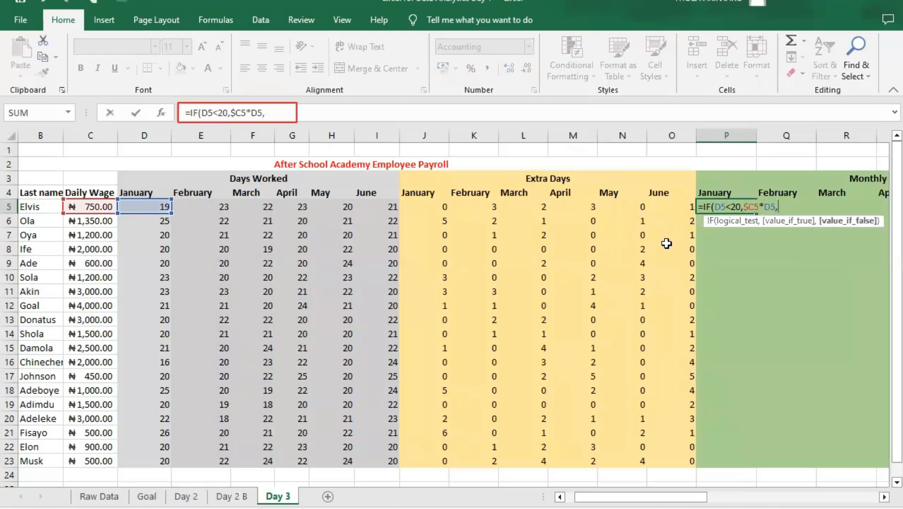
{"action": "type", "text": "$C5"}
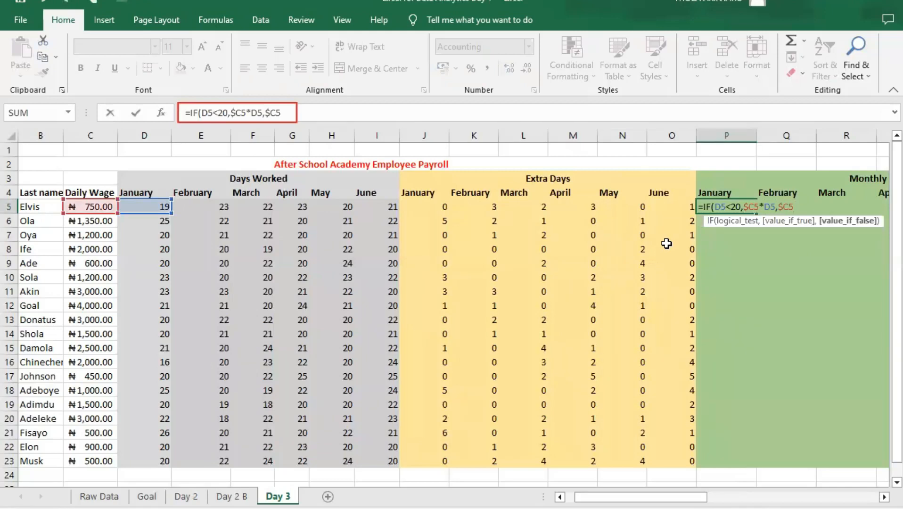
{"action": "type", "text": "*20)"}
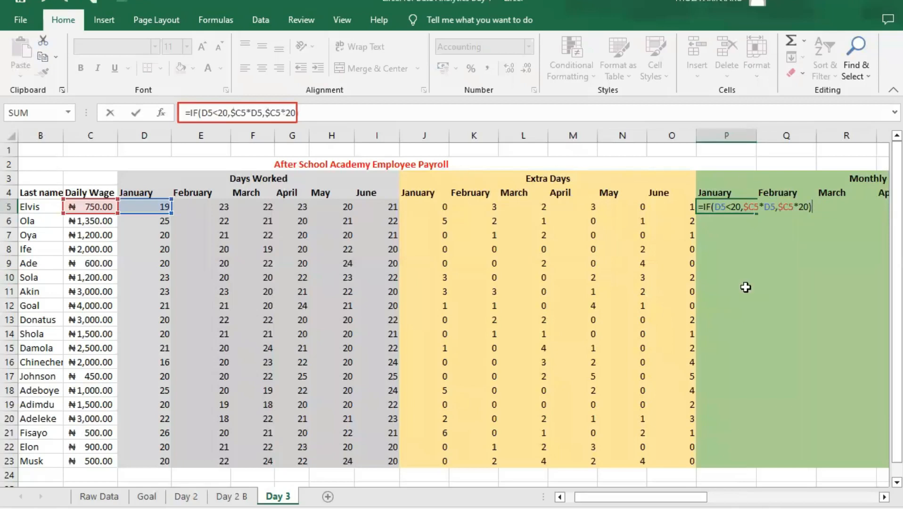
{"action": "key", "text": "Return"}
- Fill the column-locked Monthly Pay formula from P5 across to February cell Q5
{"action": "left_click", "coordinate": [730, 207]}
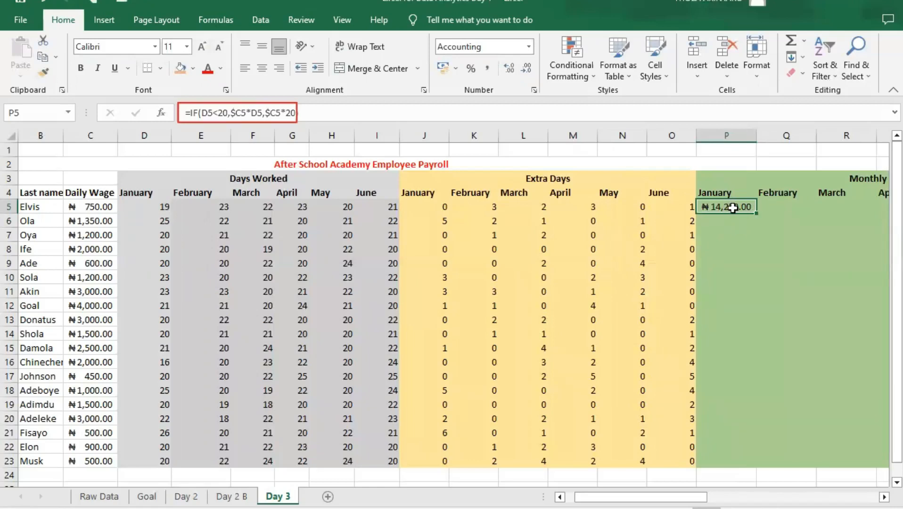
{"action": "left_click_drag", "start_coordinate": [755, 213], "coordinate": [805, 210]}
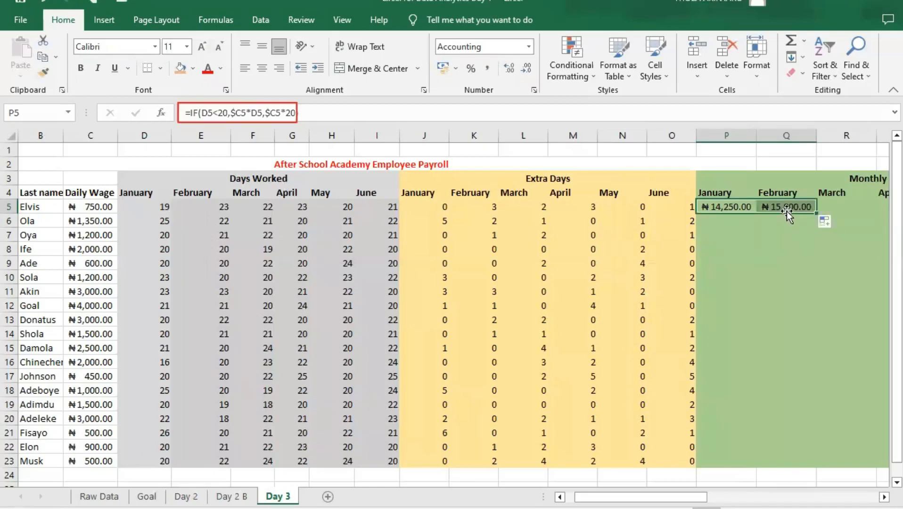
{"action": "left_click", "coordinate": [801, 206]}
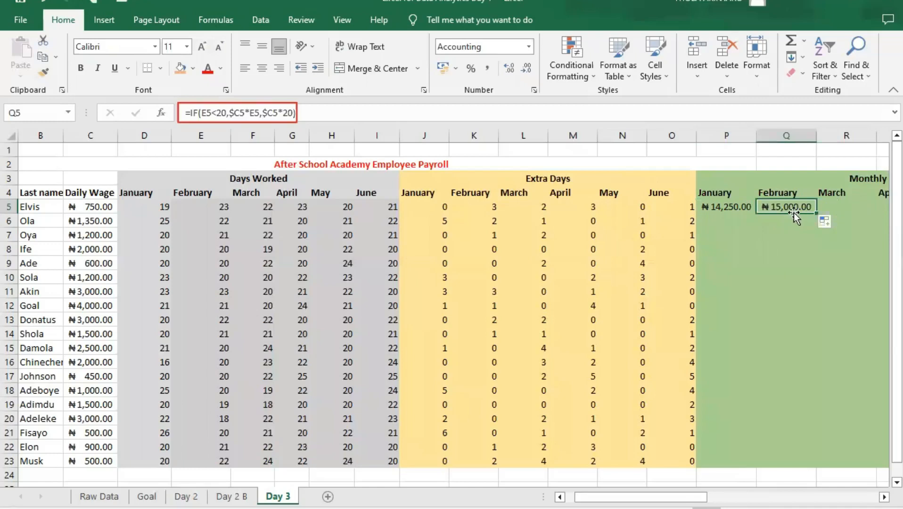
- Inspect the $C5 and E5 references in the February pay formula in Q5, leaving the formula unedited
{"action": "double_click", "coordinate": [235, 112]}
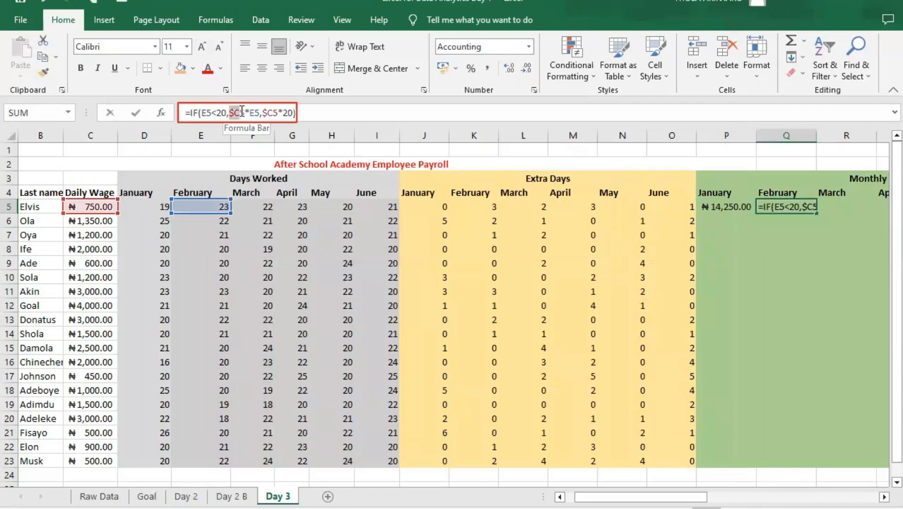
{"action": "left_click_drag", "start_coordinate": [250, 113], "coordinate": [260, 112]}
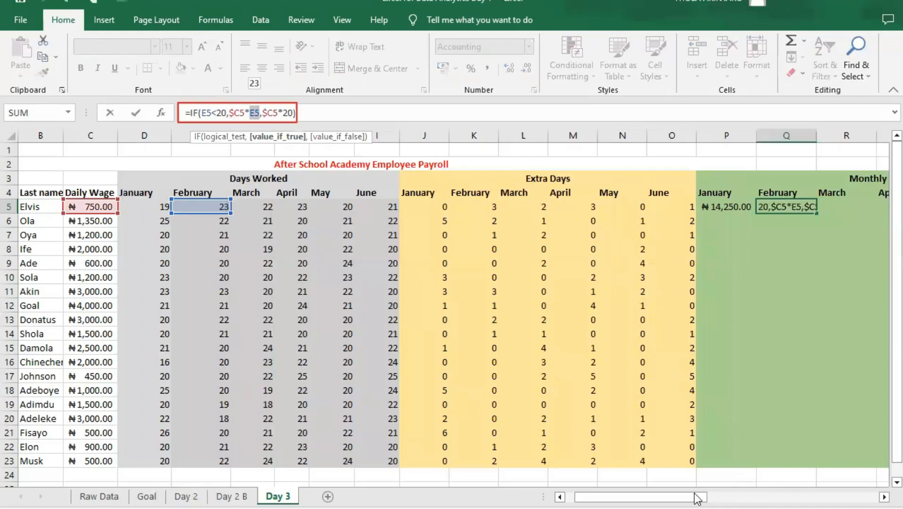
{"action": "left_click_drag", "start_coordinate": [697, 498], "coordinate": [716, 498]}
{"action": "left_click", "coordinate": [736, 205]}
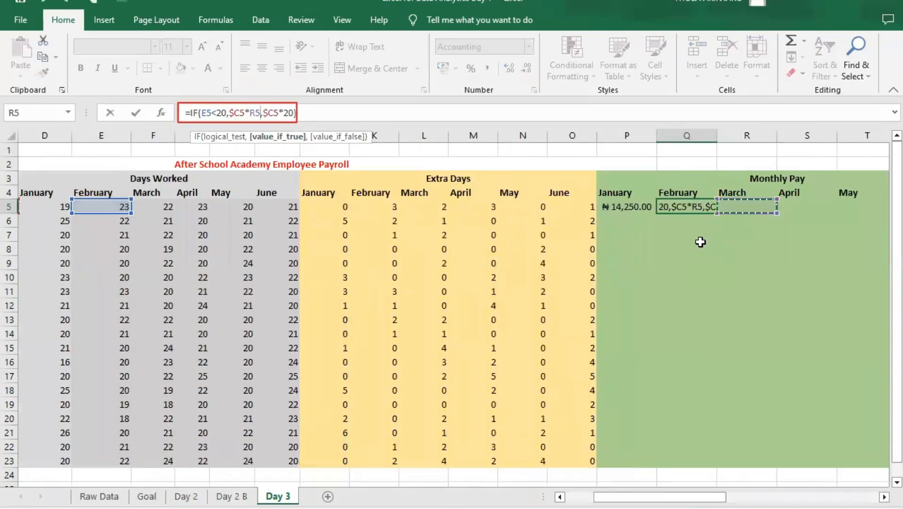
{"action": "key", "text": "Escape"}
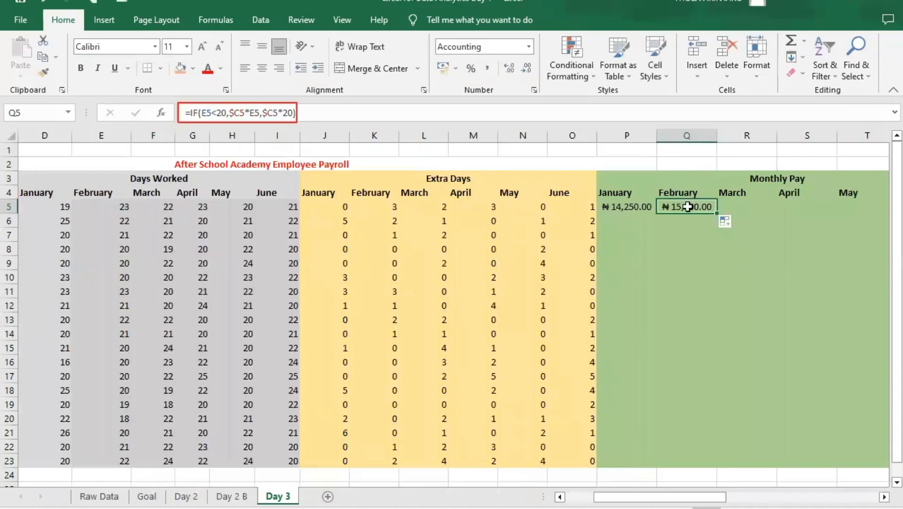
- Fill the Monthly Pay formula across row 5 to June, and down to row 23 for all employees
{"action": "left_click_drag", "start_coordinate": [717, 211], "coordinate": [756, 210]}
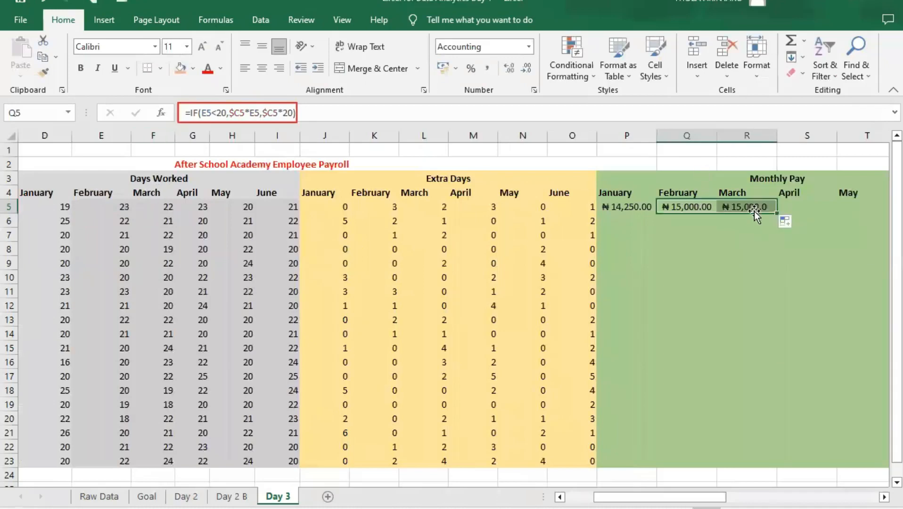
{"action": "left_click", "coordinate": [756, 206]}
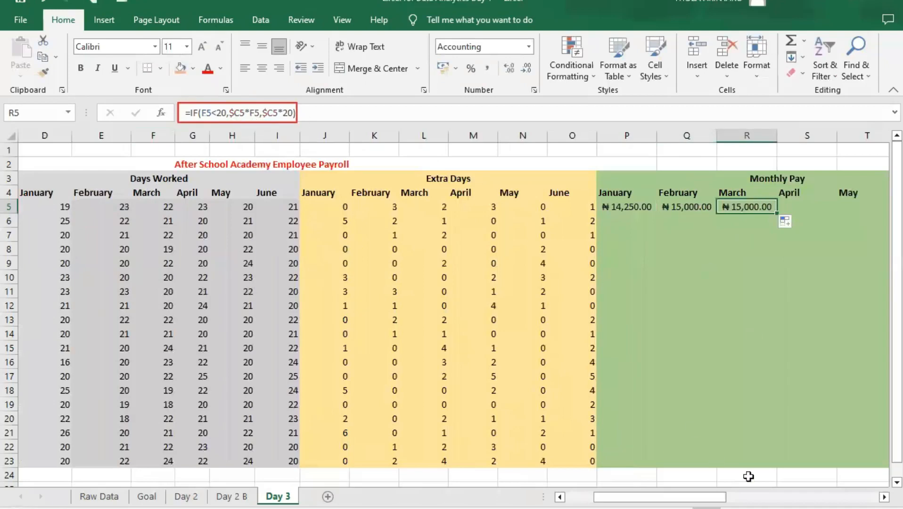
{"action": "left_click_drag", "start_coordinate": [724, 498], "coordinate": [773, 498]}
{"action": "left_click_drag", "start_coordinate": [620, 210], "coordinate": [696, 210]}
{"action": "left_click", "coordinate": [375, 205]}
{"action": "left_click_drag", "start_coordinate": [375, 205], "coordinate": [738, 463]}
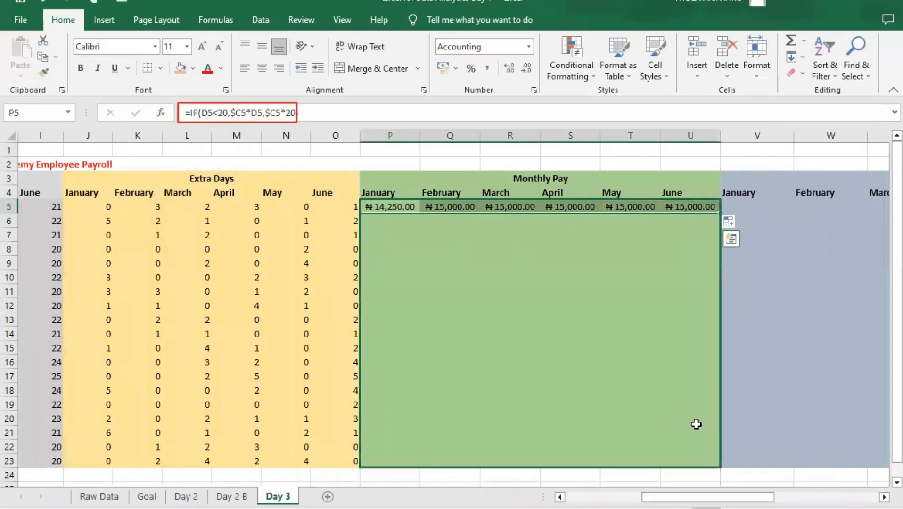
- Check the filled Monthly Pay formulas in several cells, including June, April, February and January in row 5
{"action": "left_click", "coordinate": [468, 338]}
{"action": "left_click", "coordinate": [565, 348]}
{"action": "left_click", "coordinate": [591, 293]}
{"action": "left_click", "coordinate": [630, 252]}
{"action": "left_click", "coordinate": [684, 206]}
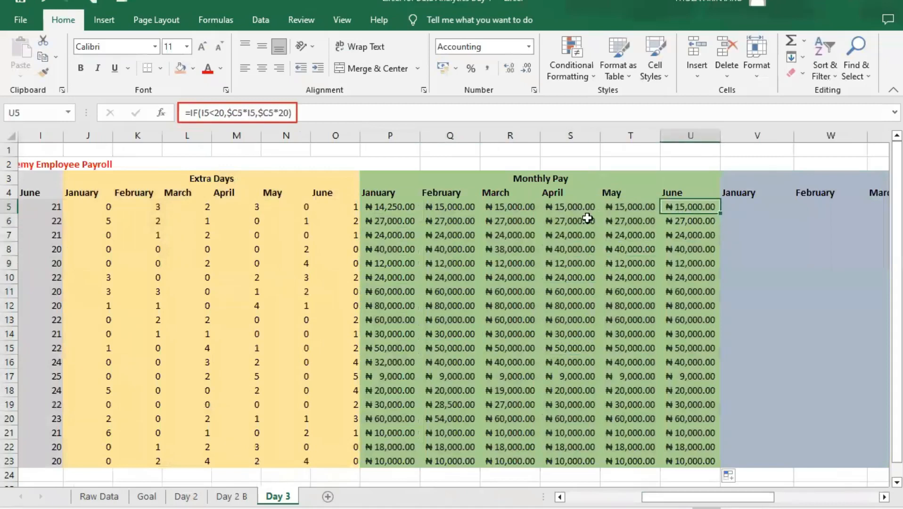
{"action": "left_click", "coordinate": [572, 207]}
{"action": "left_click", "coordinate": [445, 208]}
{"action": "left_click", "coordinate": [406, 207]}
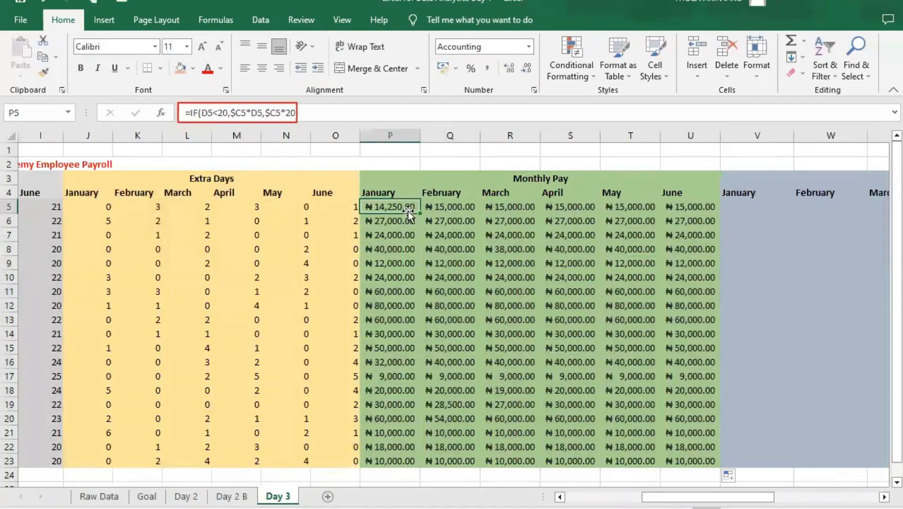
{"action": "left_click", "coordinate": [443, 208]}
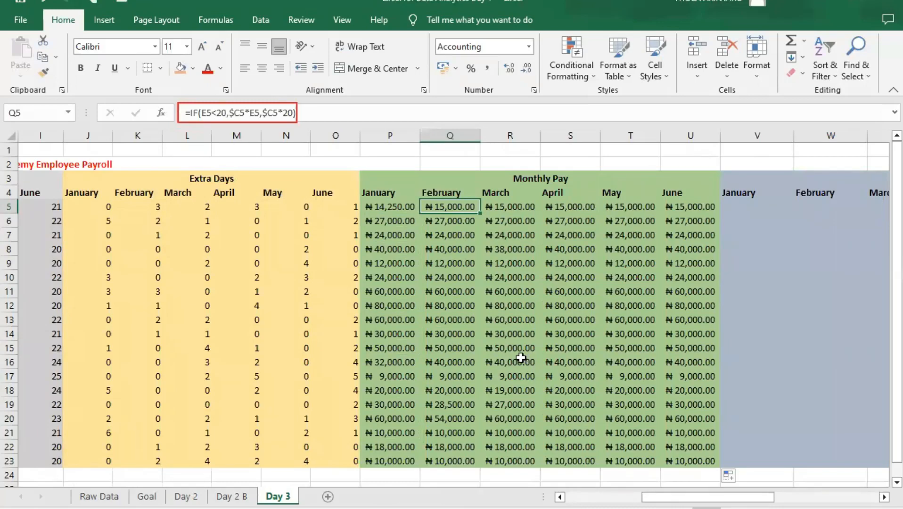
- Enter 0.5*$C5*J5 in the January Bonus Payment cell V5, locking the wage column reference
{"action": "left_click_drag", "start_coordinate": [728, 498], "coordinate": [767, 498]}
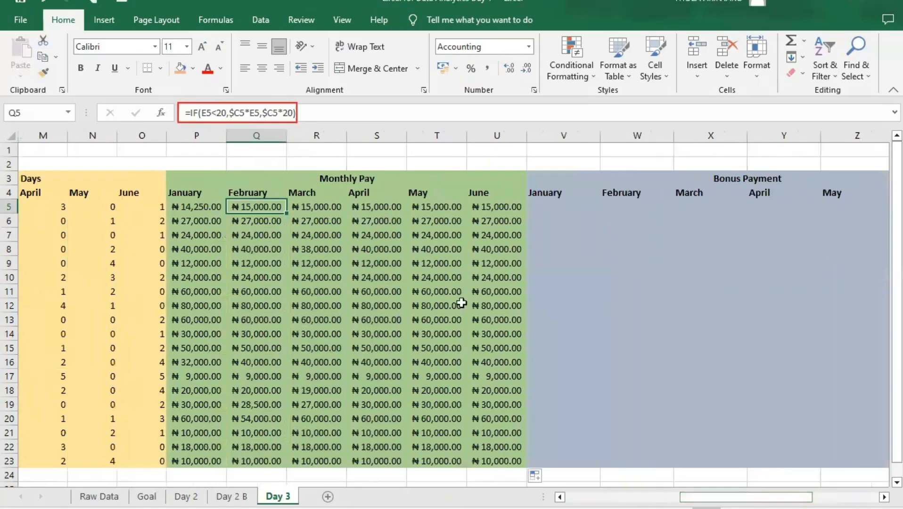
{"action": "left_click", "coordinate": [556, 209]}
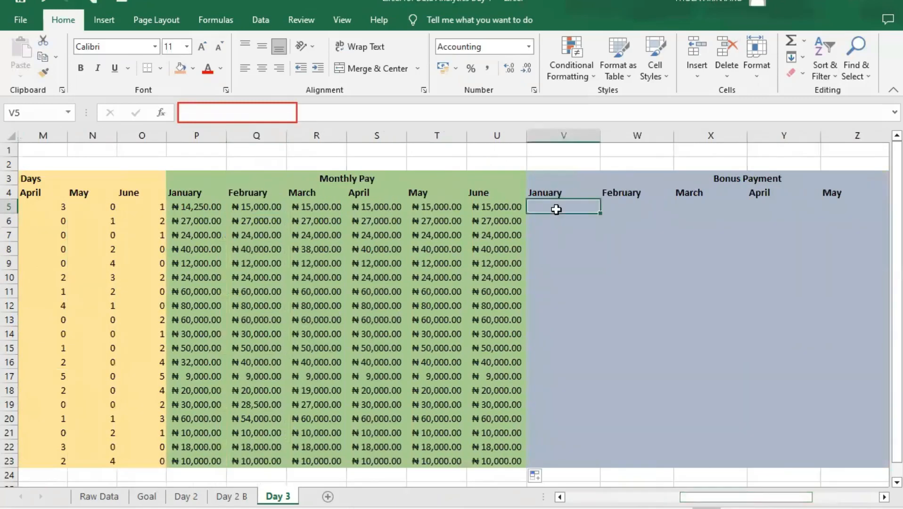
{"action": "type", "text": "0.5*$C5*"}
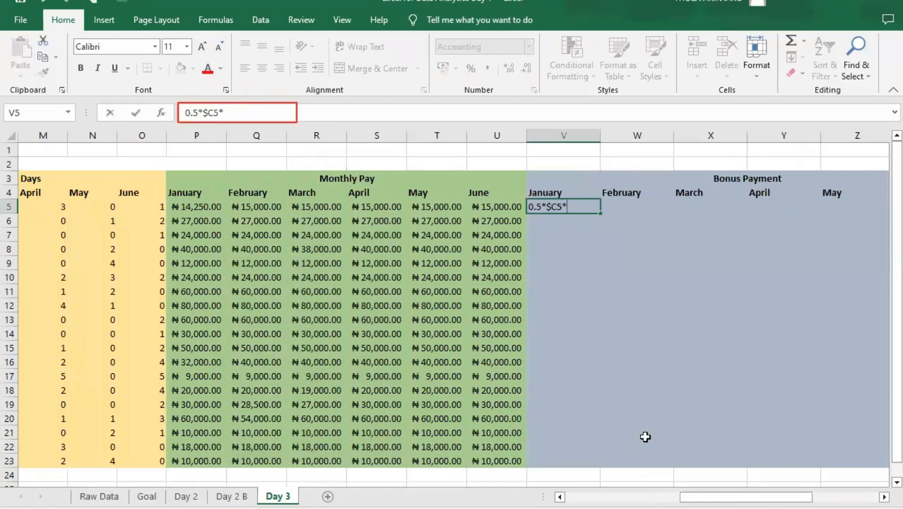
{"action": "left_click_drag", "start_coordinate": [719, 498], "coordinate": [652, 499]}
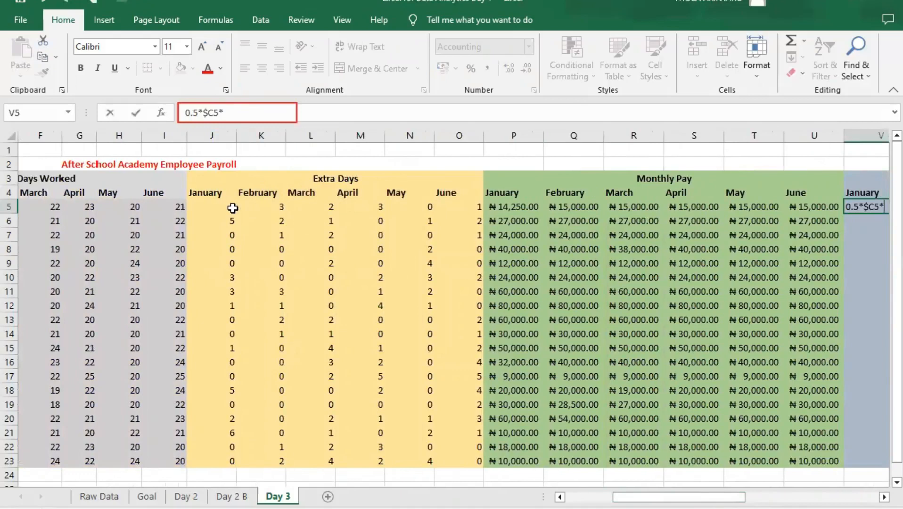
{"action": "left_click_drag", "start_coordinate": [692, 496], "coordinate": [752, 495]}
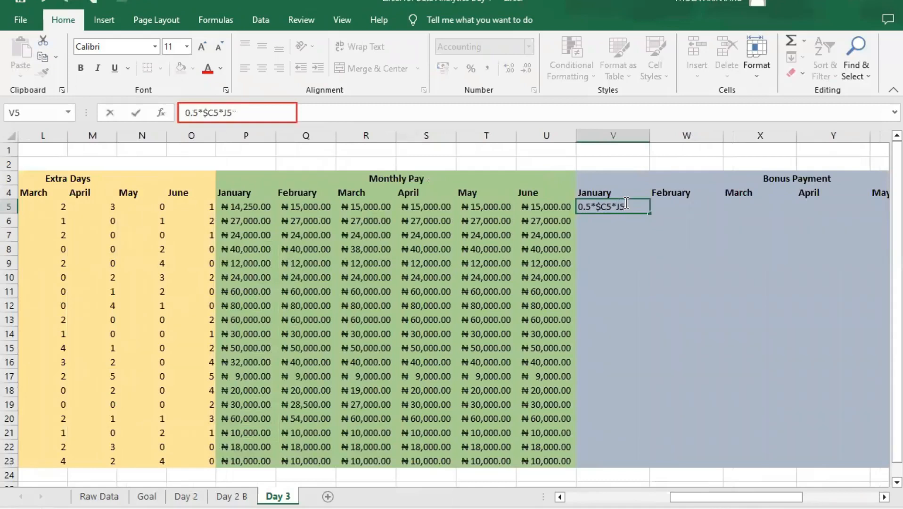
{"action": "key", "text": "Return"}
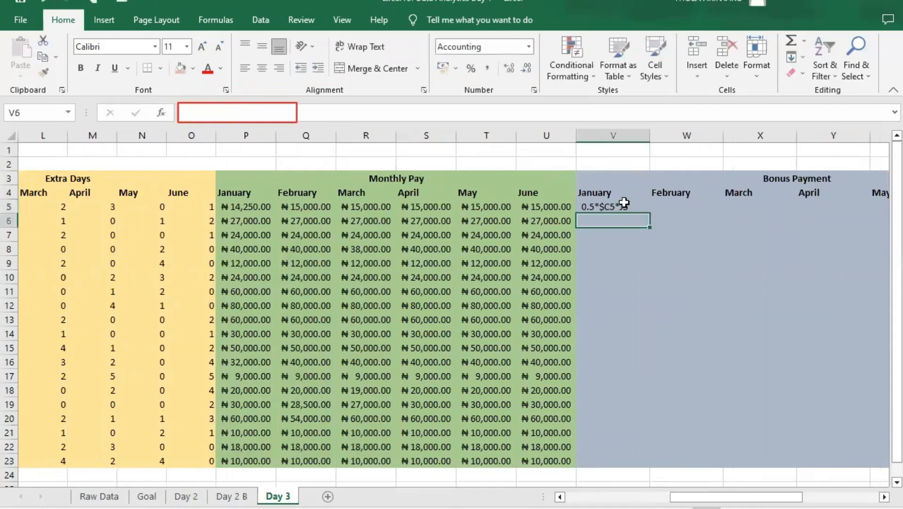
- Add a leading equals sign to the V5 entry so it becomes the formula =0.5*$C5*J5
{"action": "left_click", "coordinate": [604, 208]}
{"action": "double_click", "coordinate": [582, 207]}
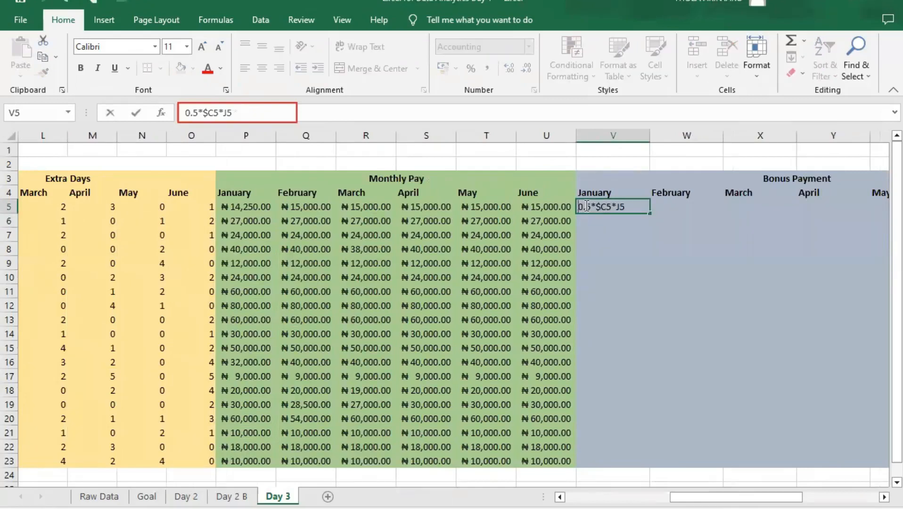
{"action": "type", "text": "="}
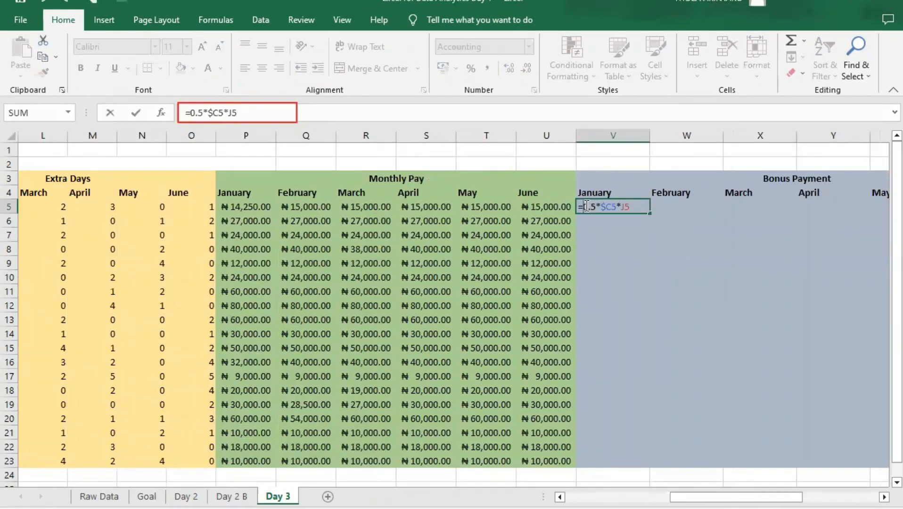
{"action": "key", "text": "Return"}
- Fill the Bonus Payment formula from V5 across to February cell W5 and check its references against Extra Days
{"action": "left_click", "coordinate": [620, 206]}
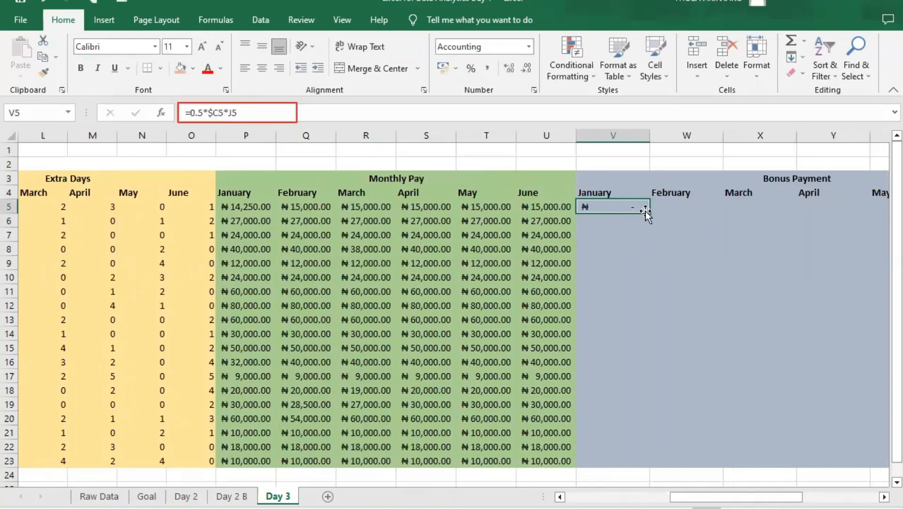
{"action": "left_click_drag", "start_coordinate": [649, 213], "coordinate": [701, 212]}
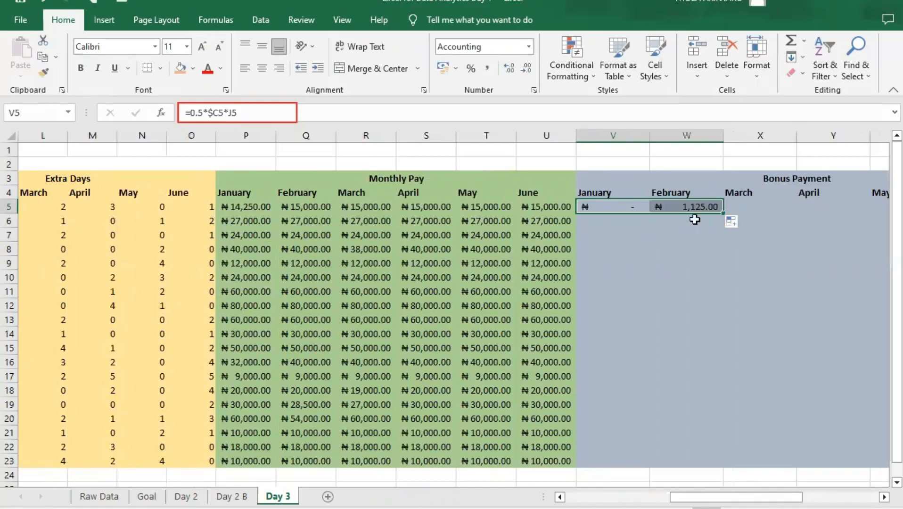
{"action": "left_click", "coordinate": [691, 206]}
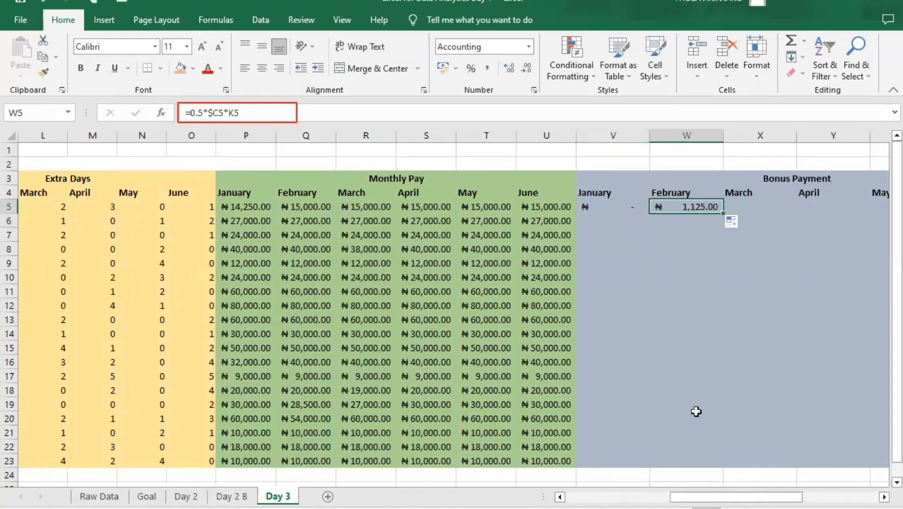
{"action": "left_click_drag", "start_coordinate": [675, 495], "coordinate": [656, 497]}
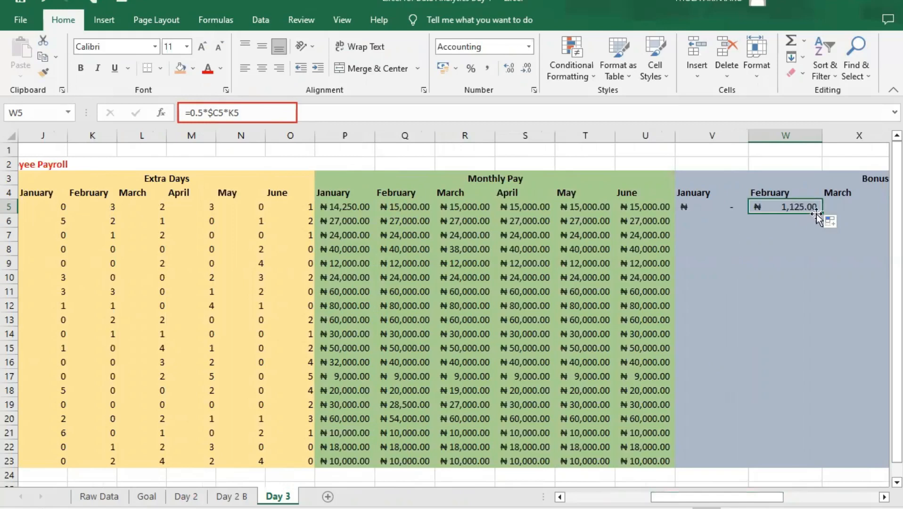
- Fill the Bonus Payment formula from W5 to March cell X5 and check its Extra Days reference
{"action": "left_click_drag", "start_coordinate": [821, 214], "coordinate": [860, 211]}
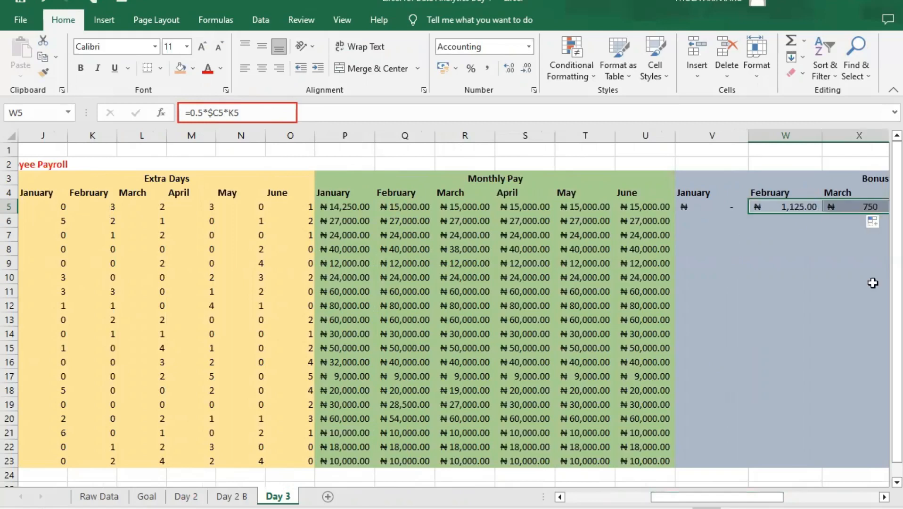
{"action": "left_click_drag", "start_coordinate": [772, 497], "coordinate": [775, 497]}
{"action": "left_click", "coordinate": [852, 206]}
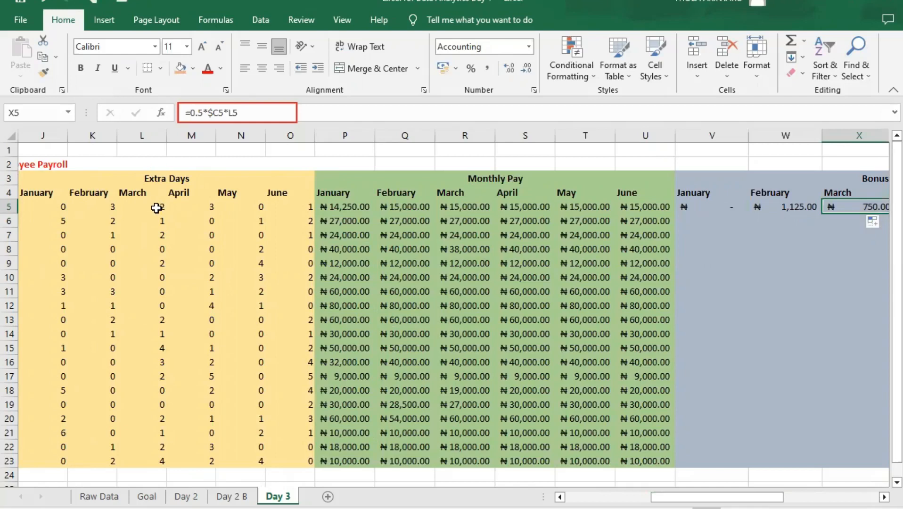
- Fill the Bonus Payment formula across row 5 to June and down to row 23 for all employees
{"action": "left_click_drag", "start_coordinate": [679, 497], "coordinate": [761, 498]}
{"action": "left_click_drag", "start_coordinate": [551, 212], "coordinate": [688, 214]}
{"action": "left_click_drag", "start_coordinate": [268, 208], "coordinate": [701, 462]}
- Check the filled Bonus Payment formulas in several cells across the months and employee rows, including Z17 and AA23
{"action": "left_click", "coordinate": [457, 304]}
{"action": "left_click", "coordinate": [545, 264]}
{"action": "left_click", "coordinate": [517, 226]}
{"action": "left_click", "coordinate": [600, 212]}
{"action": "left_click", "coordinate": [624, 289]}
{"action": "left_click", "coordinate": [636, 358]}
{"action": "left_click", "coordinate": [611, 377]}
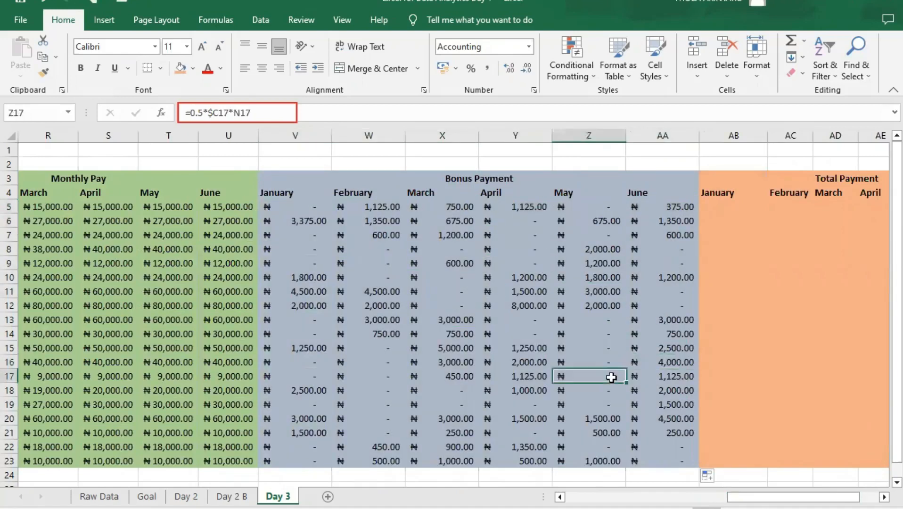
{"action": "left_click", "coordinate": [650, 431]}
{"action": "left_click", "coordinate": [657, 459]}
{"action": "left_click_drag", "start_coordinate": [792, 496], "coordinate": [748, 497]}
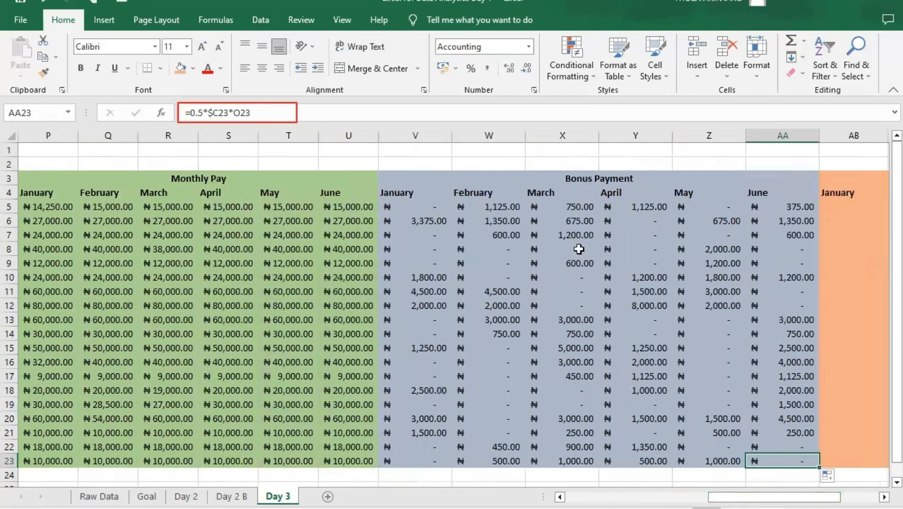
- Enter =SUM(P5,V5) in the January Total Payment cell AB5 to add the January monthly pay and bonus
{"action": "left_click_drag", "start_coordinate": [774, 497], "coordinate": [812, 497]}
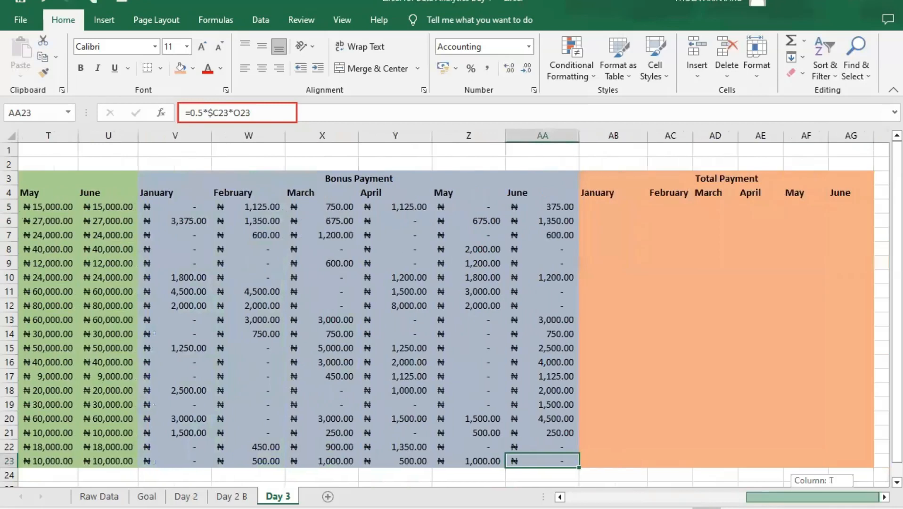
{"action": "left_click", "coordinate": [595, 209]}
{"action": "type", "text": "="}
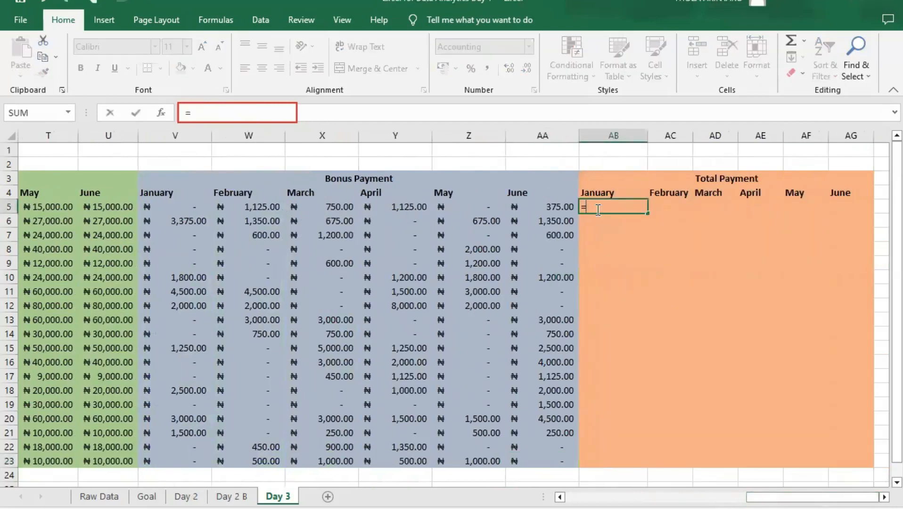
{"action": "type", "text": "sum"}
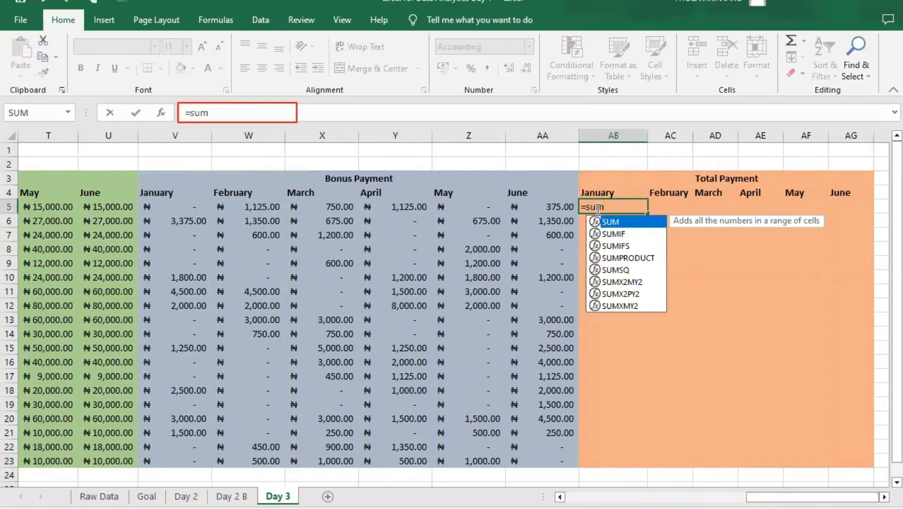
{"action": "key", "text": "Tab"}
{"action": "left_click_drag", "start_coordinate": [782, 497], "coordinate": [716, 497]}
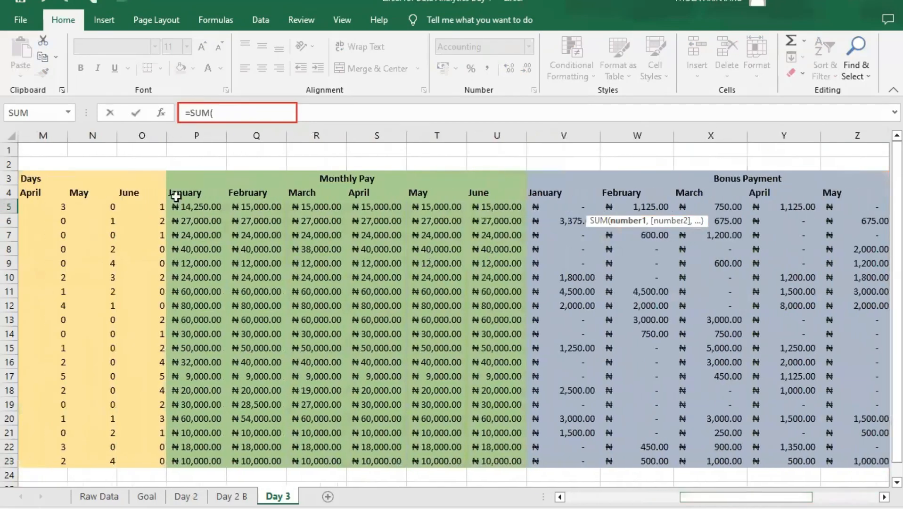
{"action": "left_click", "coordinate": [193, 208]}
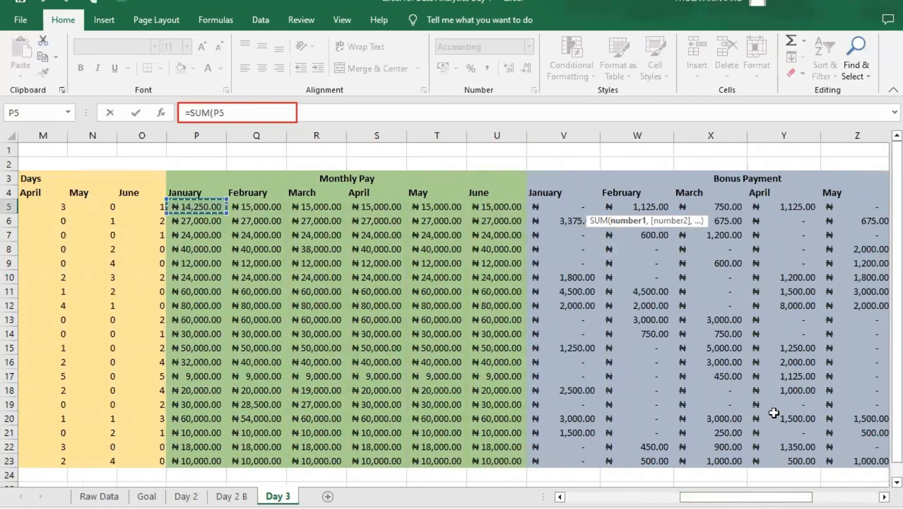
{"action": "type", "text": ","}
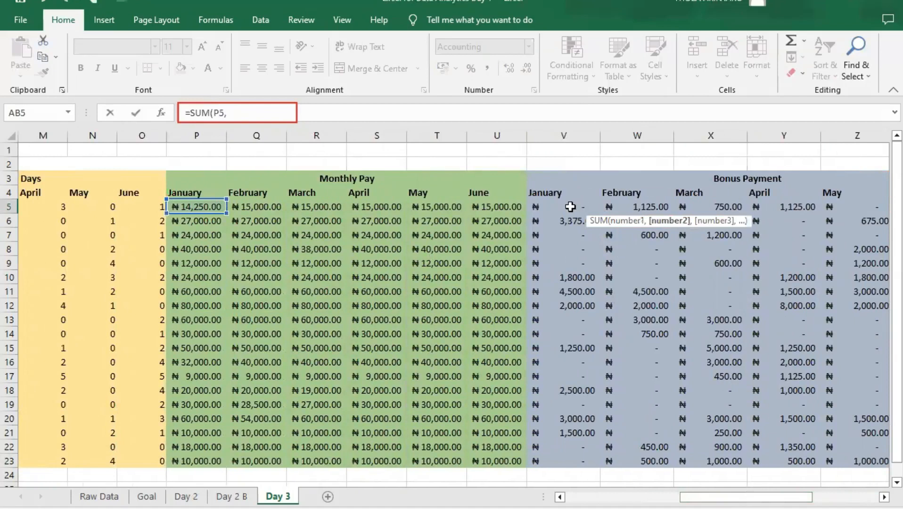
{"action": "left_click_drag", "start_coordinate": [570, 206], "coordinate": [563, 187]}
{"action": "left_click", "coordinate": [564, 205]}
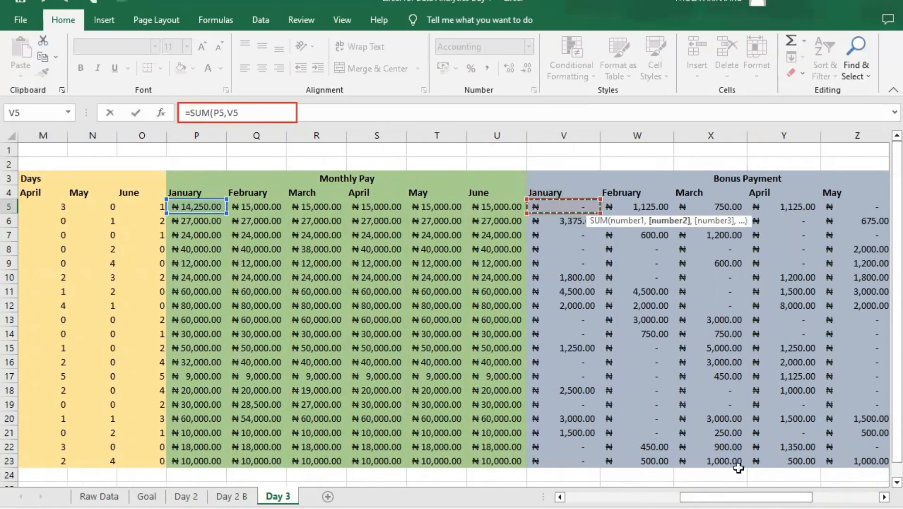
{"action": "left_click_drag", "start_coordinate": [745, 496], "coordinate": [808, 497]}
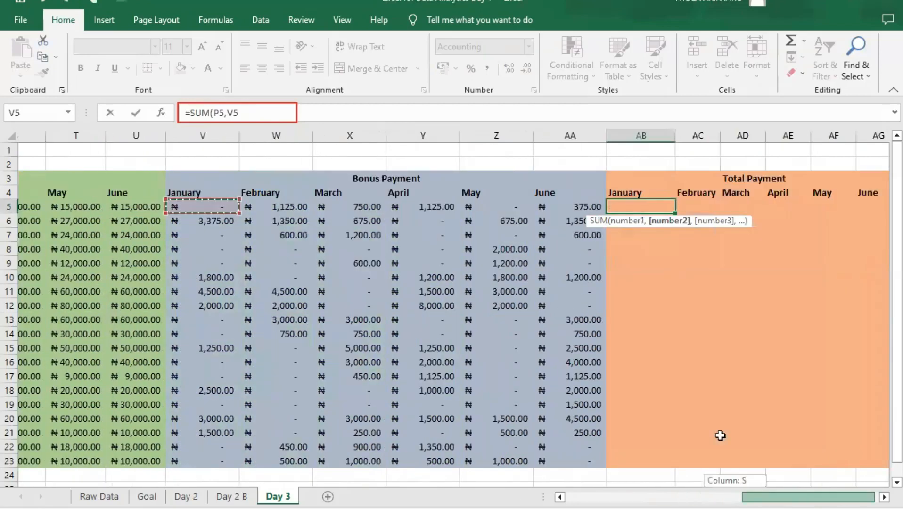
{"action": "type", "text": ")"}
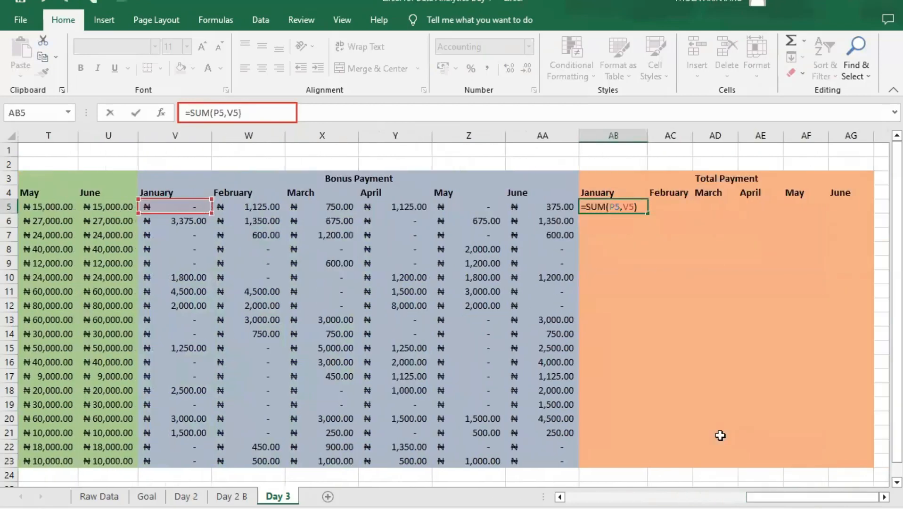
{"action": "key", "text": "Return"}
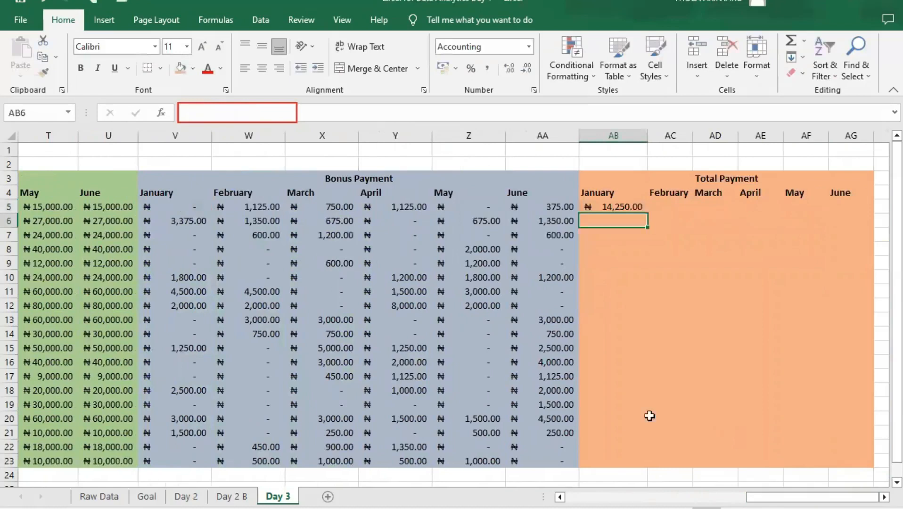
- Fill the Total Payment formula from AB5 to February cell AC5 and autofit column AC to its contents
{"action": "left_click", "coordinate": [619, 207]}
{"action": "left_click_drag", "start_coordinate": [682, 209], "coordinate": [688, 210]}
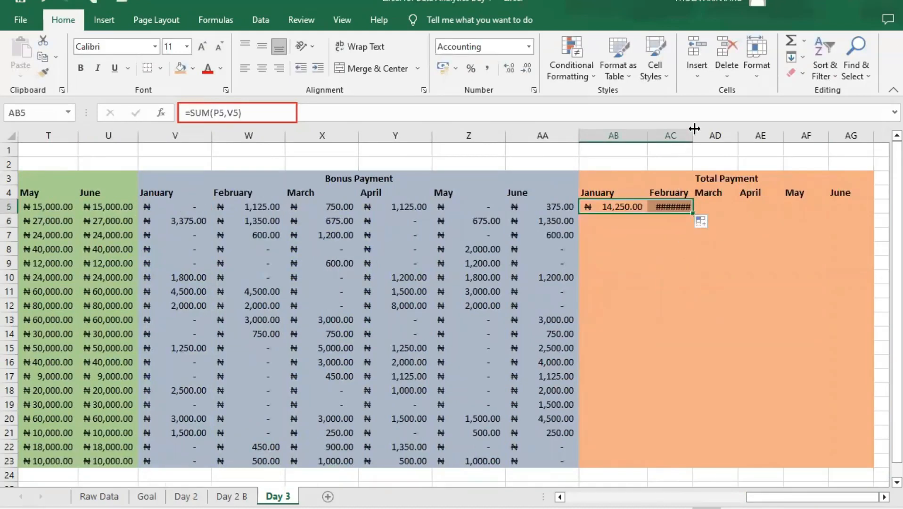
{"action": "double_click", "coordinate": [693, 135]}
{"action": "left_click", "coordinate": [733, 207]}
{"action": "left_click", "coordinate": [688, 207]}
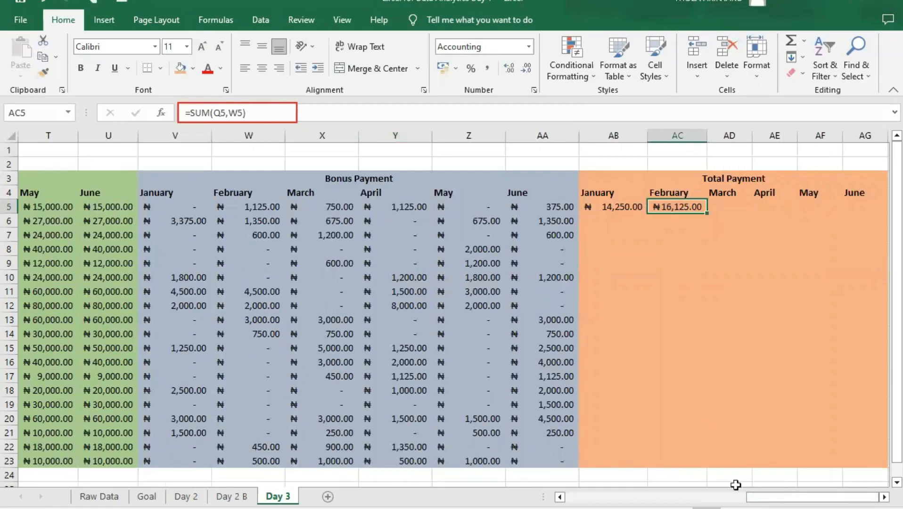
{"action": "left_click_drag", "start_coordinate": [755, 496], "coordinate": [705, 491]}
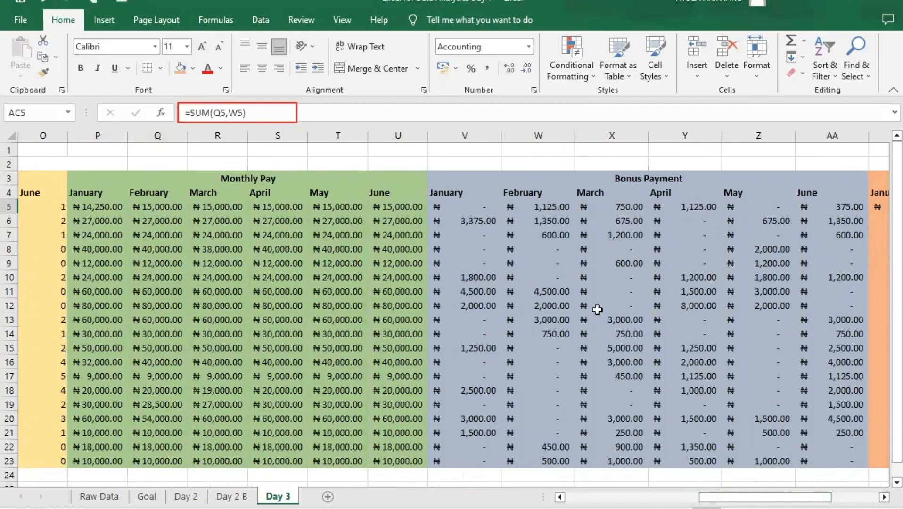
{"action": "left_click_drag", "start_coordinate": [759, 497], "coordinate": [806, 496]}
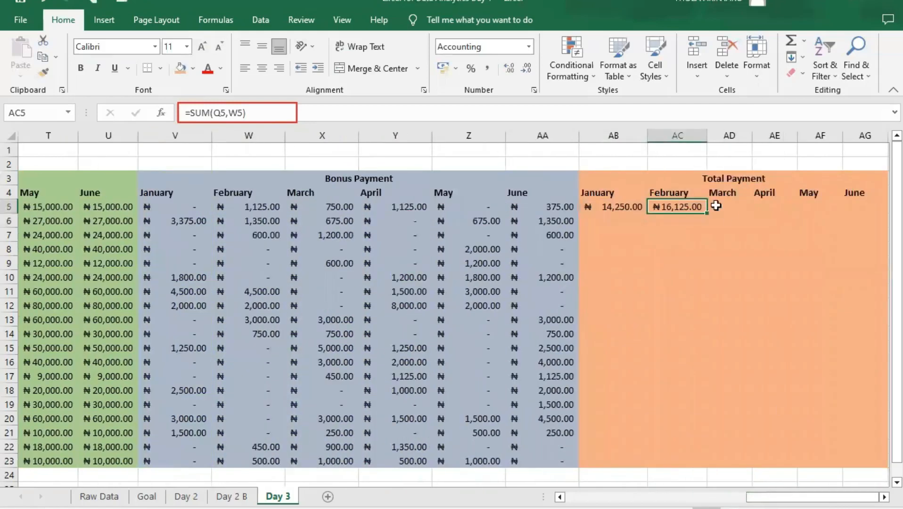
- Fill the Total Payment formula from AC5 to March cell AD5, autofitting column AD, and check its R5 and X5 references
{"action": "left_click_drag", "start_coordinate": [704, 214], "coordinate": [748, 208]}
{"action": "double_click", "coordinate": [751, 134]}
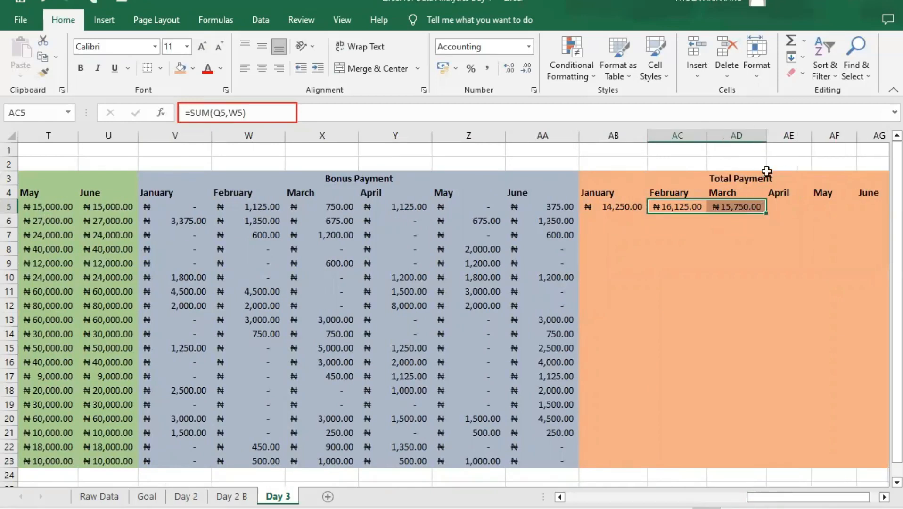
{"action": "left_click", "coordinate": [785, 207]}
{"action": "left_click", "coordinate": [753, 206]}
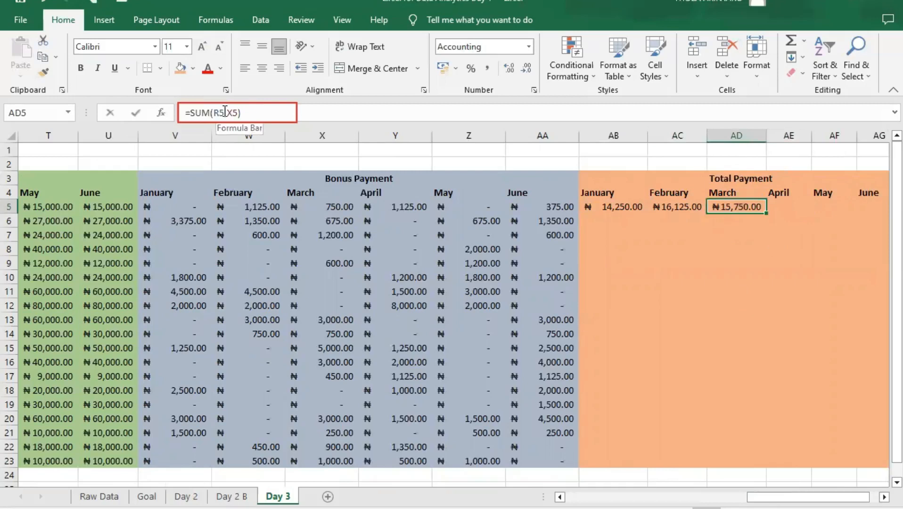
{"action": "left_click", "coordinate": [239, 112]}
{"action": "left_click", "coordinate": [779, 205]}
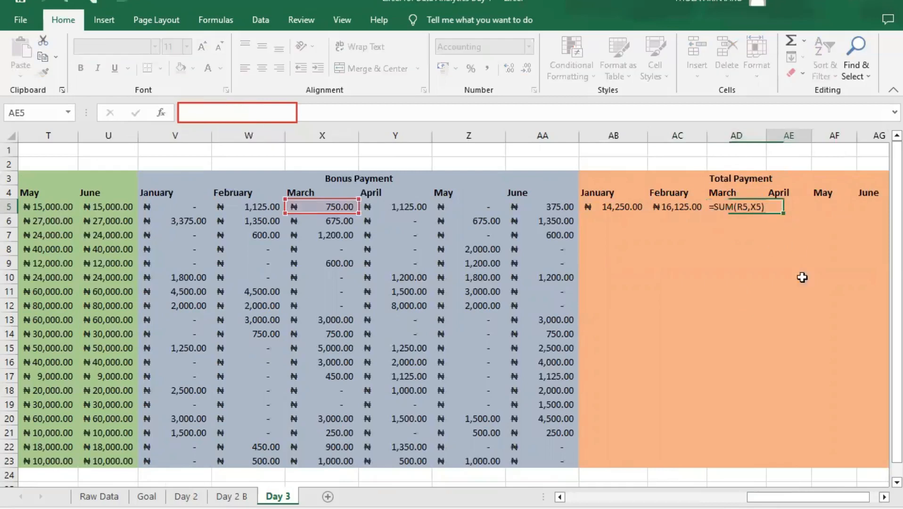
{"action": "left_click_drag", "start_coordinate": [808, 497], "coordinate": [740, 497]}
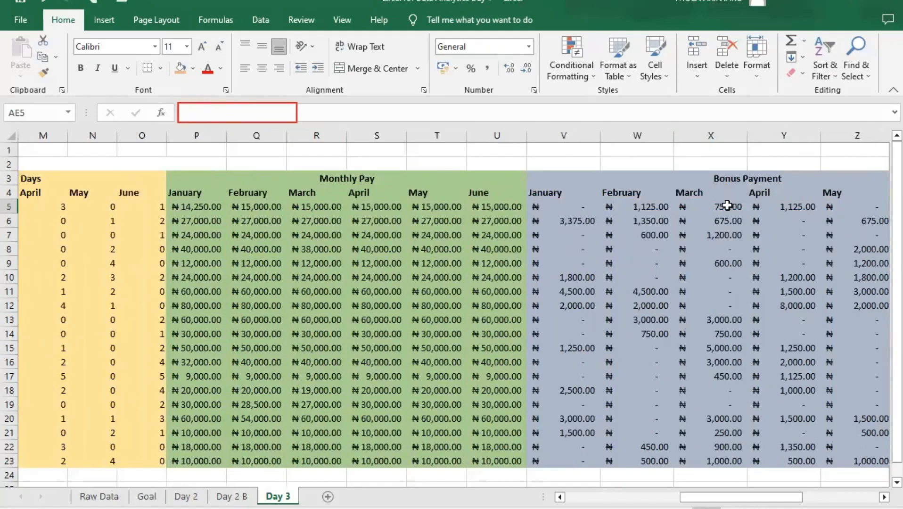
{"action": "left_click_drag", "start_coordinate": [740, 497], "coordinate": [820, 452]}
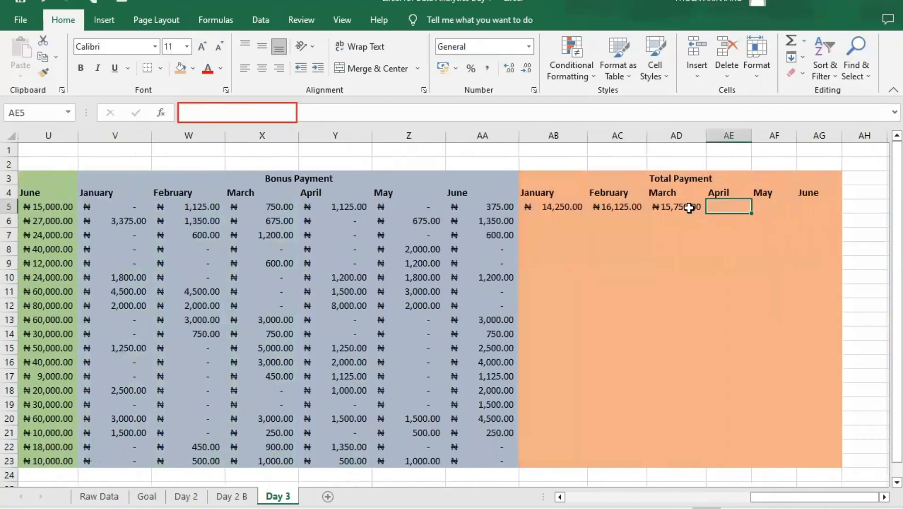
- Fill the Total Payment formula from AD5 across to June cell AG5 and autofit columns AE, AF and AG
{"action": "left_click", "coordinate": [690, 206]}
{"action": "left_click_drag", "start_coordinate": [768, 210], "coordinate": [820, 210]}
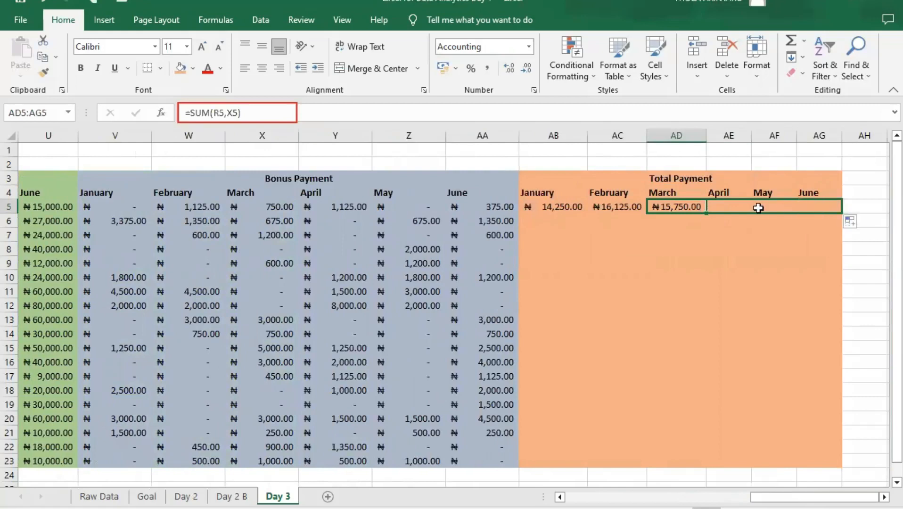
{"action": "double_click", "coordinate": [751, 135]}
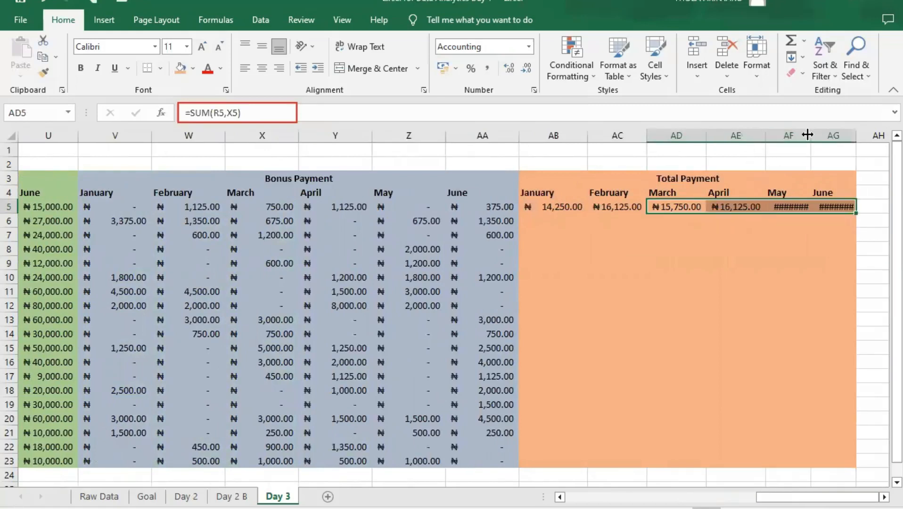
{"action": "double_click", "coordinate": [811, 135]}
{"action": "double_click", "coordinate": [868, 135]}
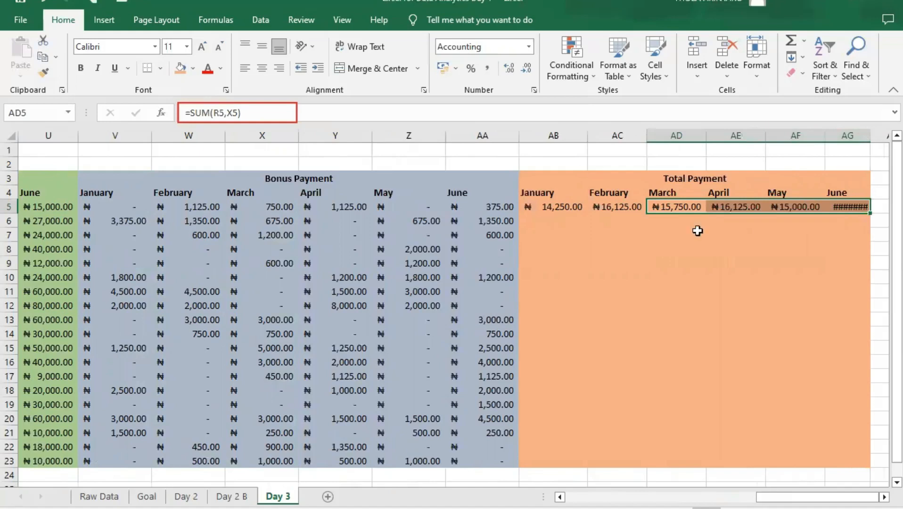
- Fill the Total Payment formulas in AB5:AG5 down to row 23 for all employees
{"action": "key", "text": "Left"}
{"action": "key", "text": "Left"}
{"action": "left_click_drag", "start_coordinate": [683, 206], "coordinate": [842, 205]}
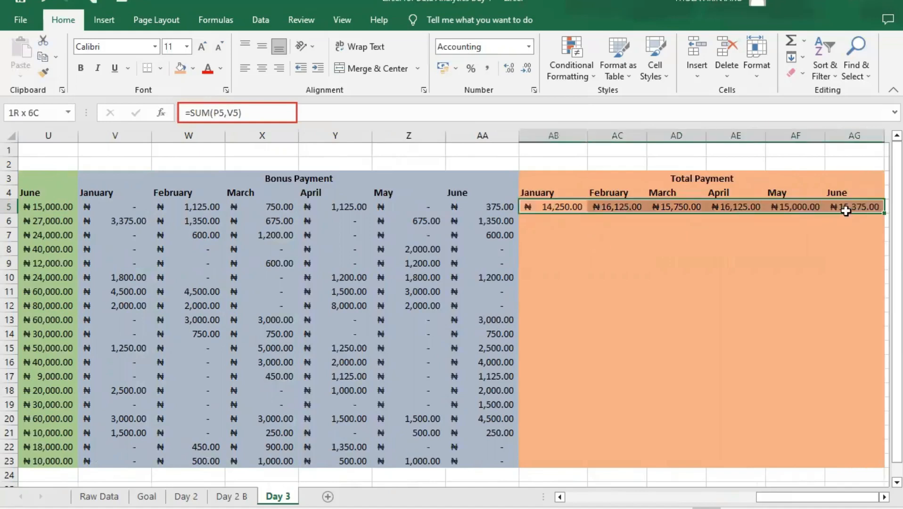
{"action": "scroll", "coordinate": [879, 226], "scroll_direction": "down", "scroll_amount": 1}
{"action": "left_click_drag", "start_coordinate": [879, 175], "coordinate": [759, 417]}
{"action": "left_click", "coordinate": [762, 405]}
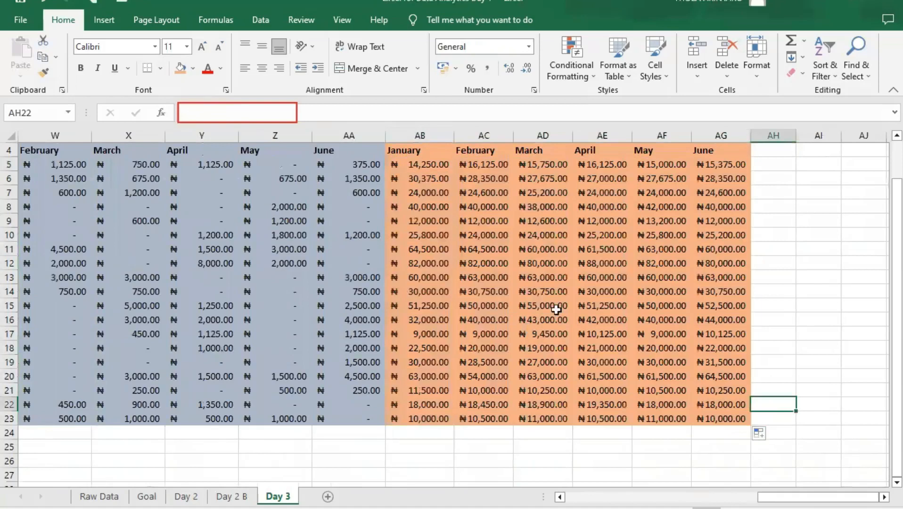
- Look over the filled Total Payment block down to row 23, and examine the employee and Days Worked columns at the sheet's beginning
{"action": "scroll", "coordinate": [690, 328], "scroll_direction": "up", "scroll_amount": 1}
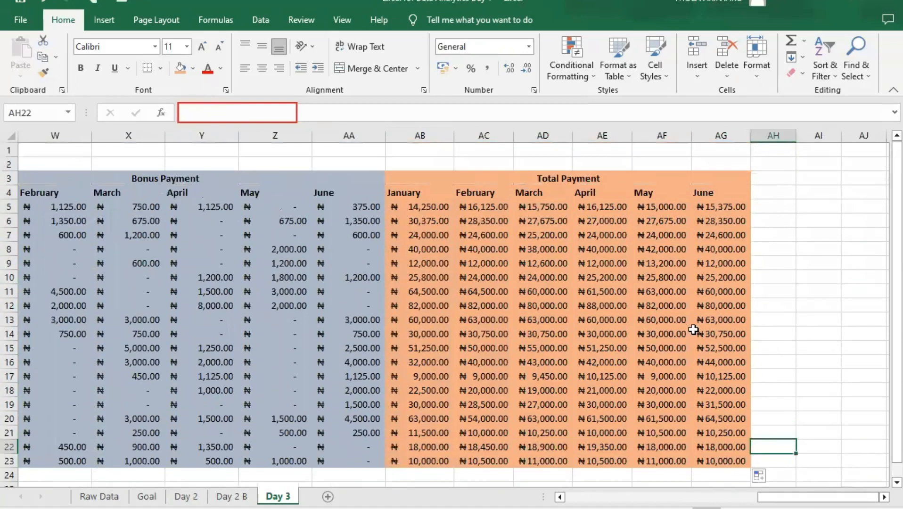
{"action": "scroll", "coordinate": [691, 332], "scroll_direction": "down", "scroll_amount": 1}
{"action": "scroll", "coordinate": [690, 335], "scroll_direction": "up", "scroll_amount": 1}
{"action": "scroll", "coordinate": [768, 330], "scroll_direction": "down", "scroll_amount": 3}
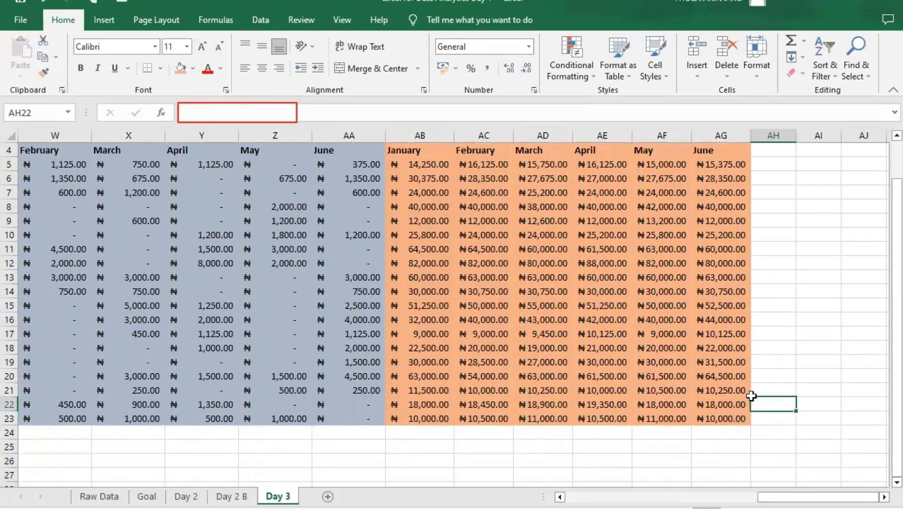
{"action": "left_click_drag", "start_coordinate": [785, 497], "coordinate": [575, 496]}
{"action": "scroll", "coordinate": [366, 330], "scroll_direction": "up", "scroll_amount": 2}
{"action": "scroll", "coordinate": [366, 330], "scroll_direction": "up", "scroll_amount": 1}
{"action": "scroll", "coordinate": [366, 328], "scroll_direction": "down", "scroll_amount": 1}
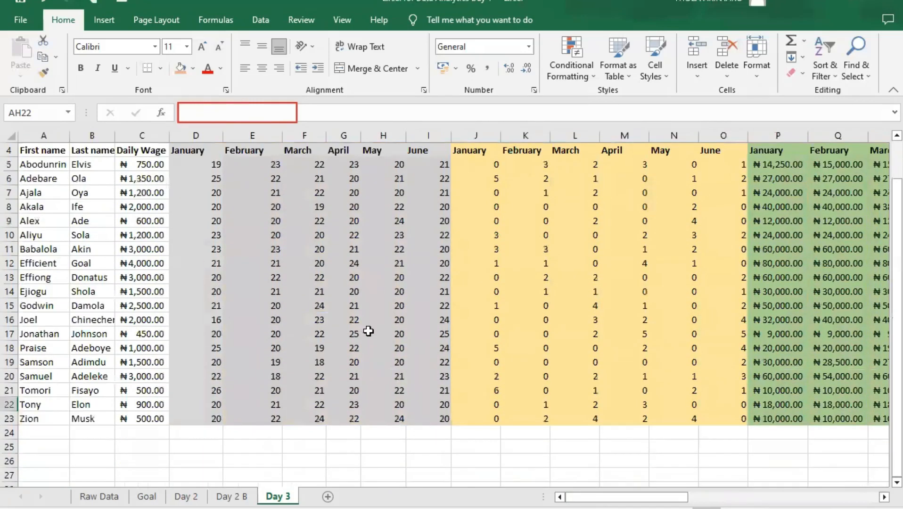
{"action": "scroll", "coordinate": [368, 332], "scroll_direction": "down", "scroll_amount": 1}
- Enter the summary labels Total, Average, Max and Min in cells C25 to C28 beneath the Daily Wage column
{"action": "left_click", "coordinate": [135, 402]}
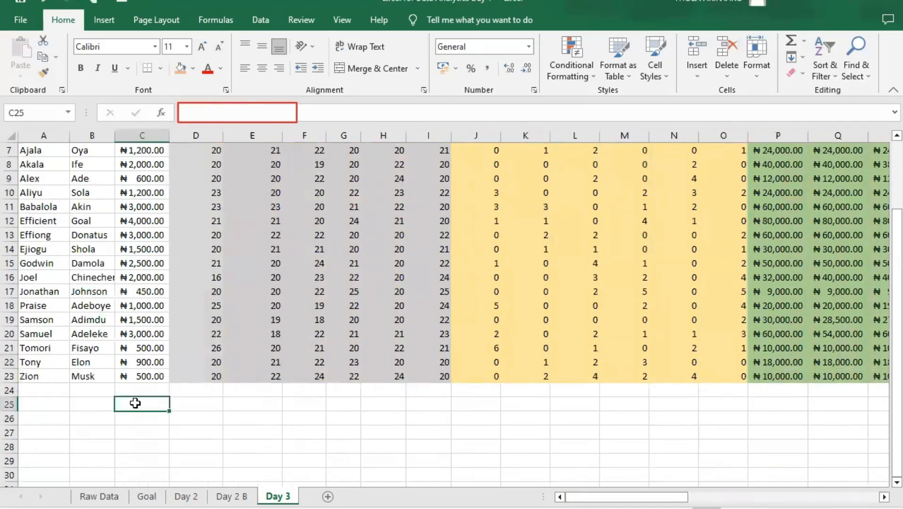
{"action": "scroll", "coordinate": [135, 403], "scroll_direction": "up", "scroll_amount": 2}
{"action": "scroll", "coordinate": [141, 400], "scroll_direction": "down", "scroll_amount": 1}
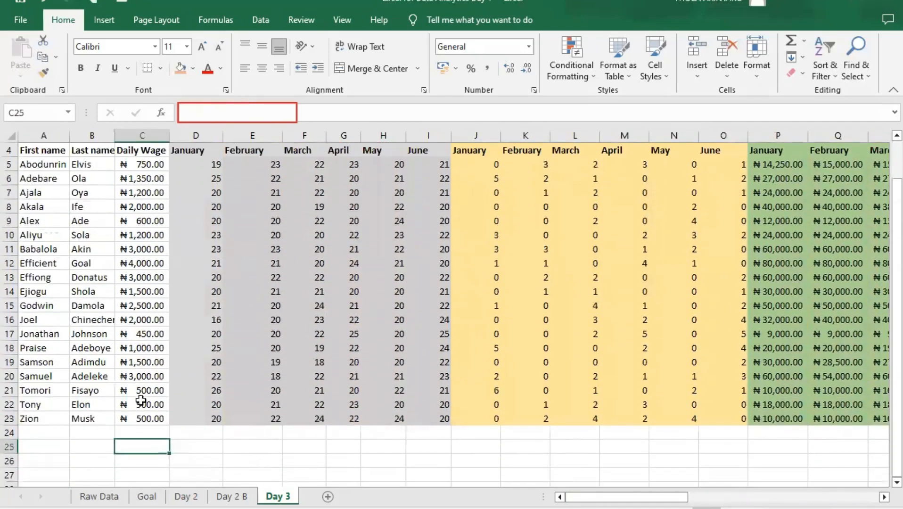
{"action": "type", "text": "Tota"}
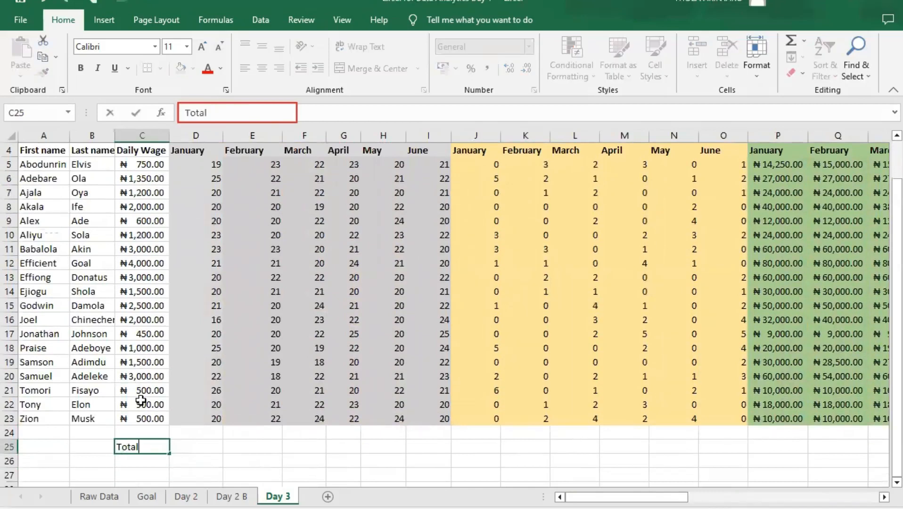
{"action": "type", "text": "l"}
{"action": "key", "text": "Return"}
{"action": "type", "text": "Average"}
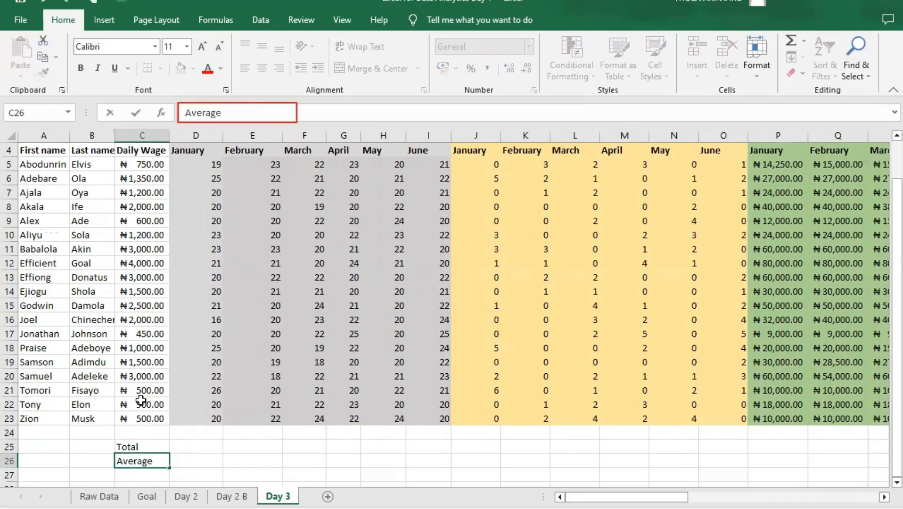
{"action": "key", "text": "Return"}
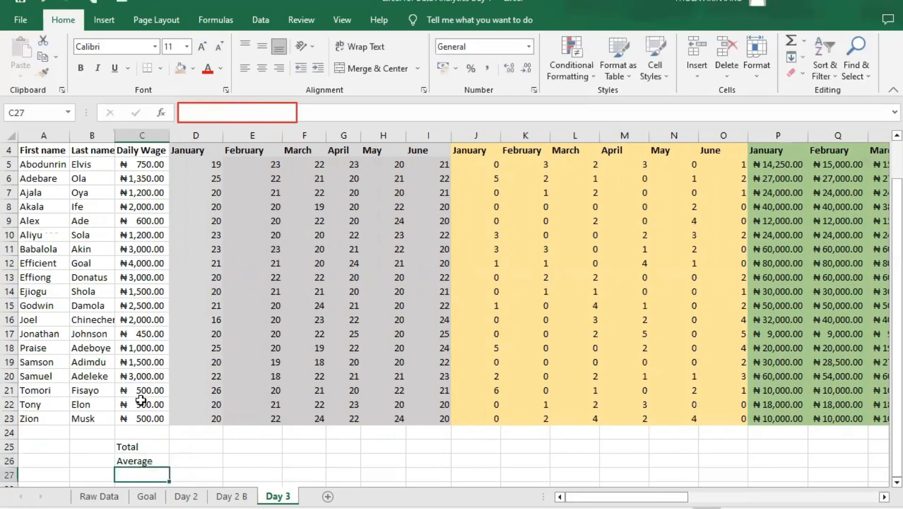
{"action": "type", "text": "Max"}
{"action": "key", "text": "Return"}
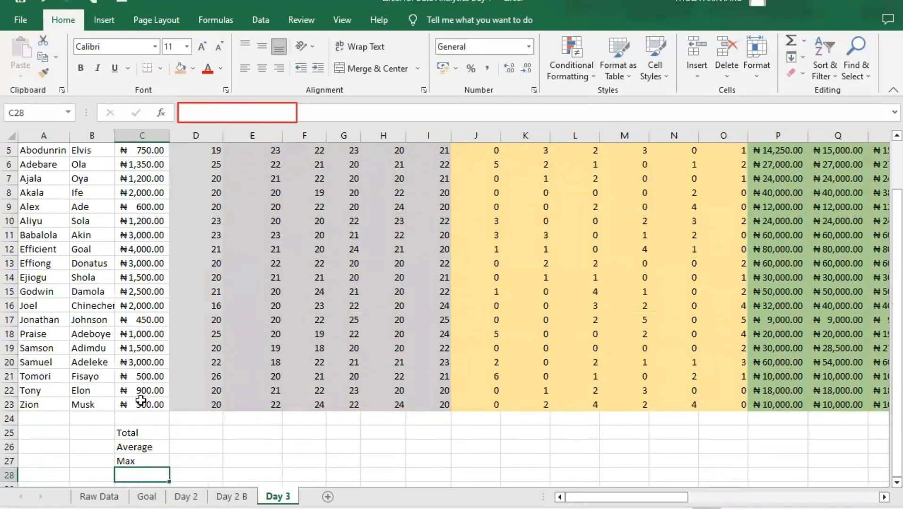
{"action": "type", "text": "Min"}
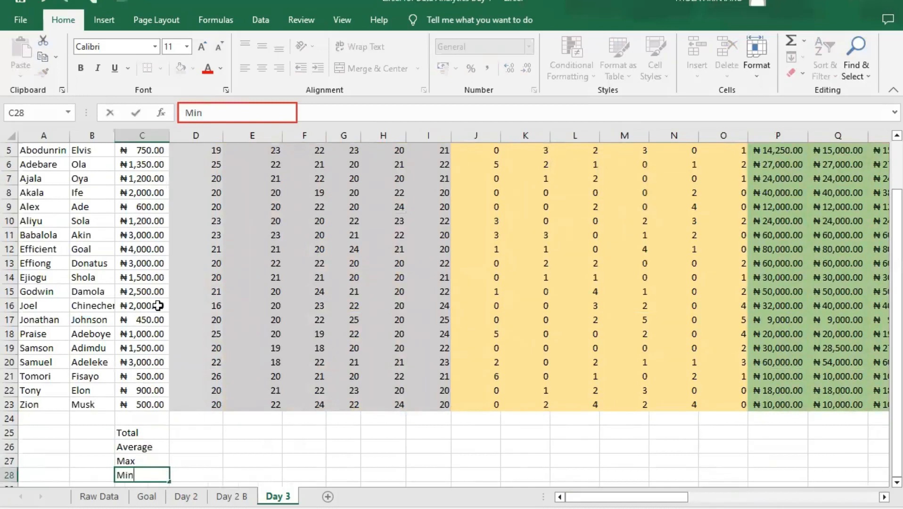
{"action": "left_click", "coordinate": [196, 431]}
{"action": "scroll", "coordinate": [213, 419], "scroll_direction": "up", "scroll_amount": 1}
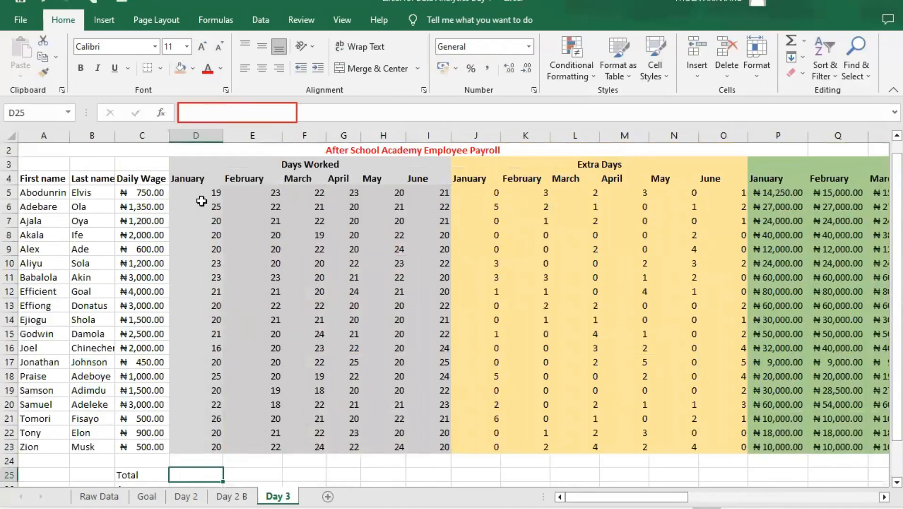
{"action": "scroll", "coordinate": [184, 282], "scroll_direction": "down", "scroll_amount": 1}
{"action": "scroll", "coordinate": [190, 285], "scroll_direction": "up", "scroll_amount": 1}
{"action": "scroll", "coordinate": [191, 452], "scroll_direction": "down", "scroll_amount": 1}
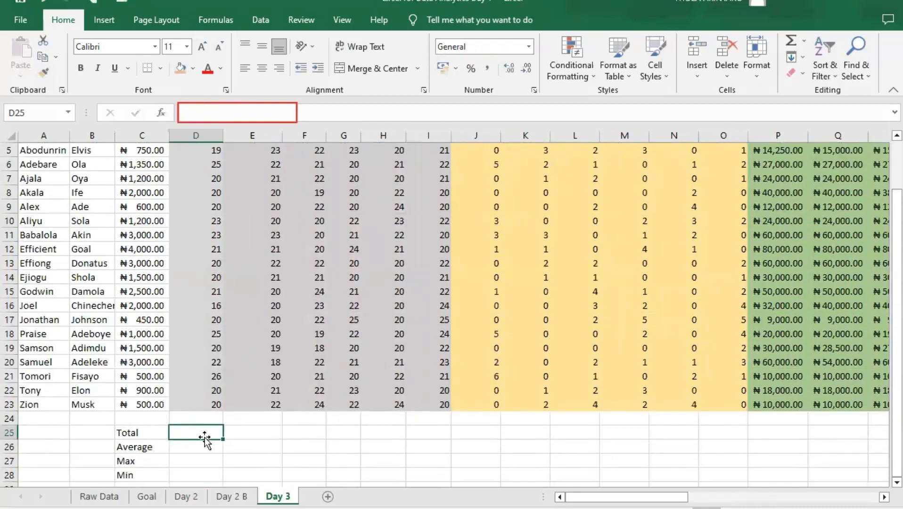
{"action": "type", "text": "sum"}
{"action": "key", "text": "BackSpace"}
{"action": "key", "text": "BackSpace"}
{"action": "key", "text": "BackSpace"}
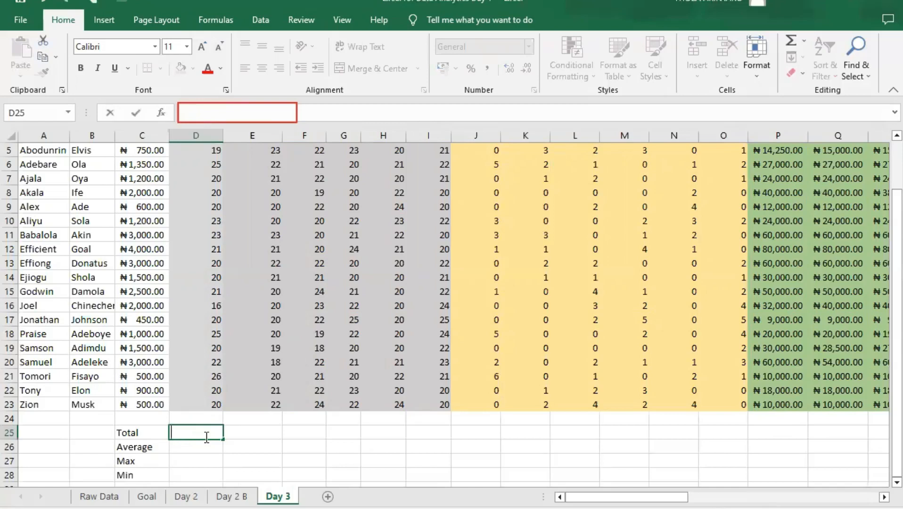
- Enter =SUM(D5:D23) in D25 to total the January days worked
{"action": "type", "text": "="}
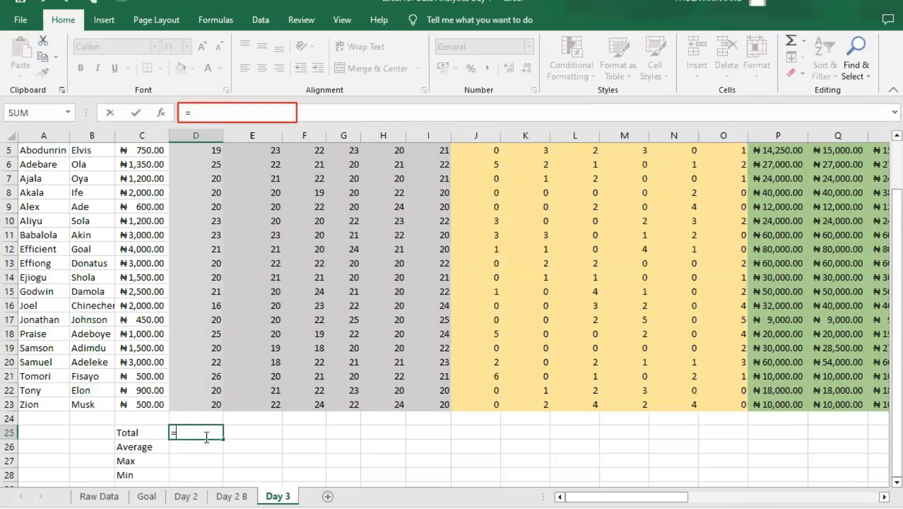
{"action": "type", "text": "SUM("}
{"action": "scroll", "coordinate": [227, 283], "scroll_direction": "up", "scroll_amount": 1}
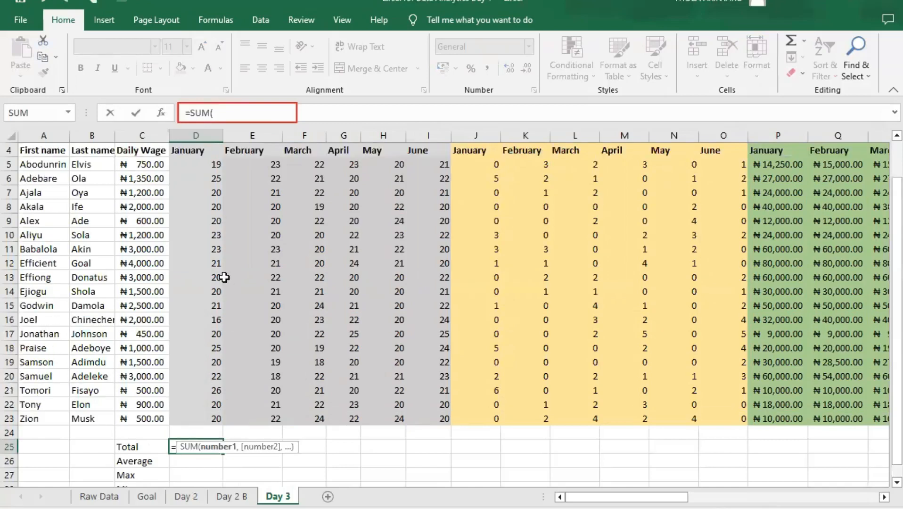
{"action": "left_click", "coordinate": [202, 191]}
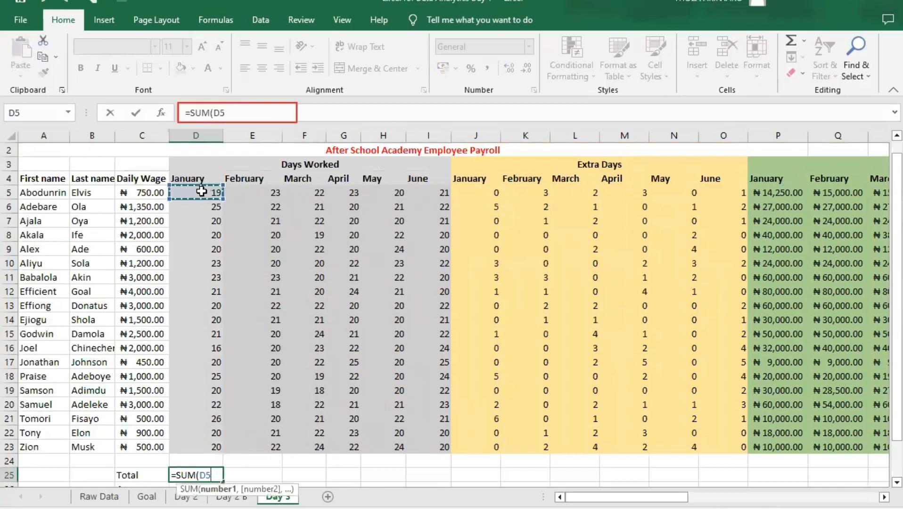
{"action": "left_click", "coordinate": [200, 196]}
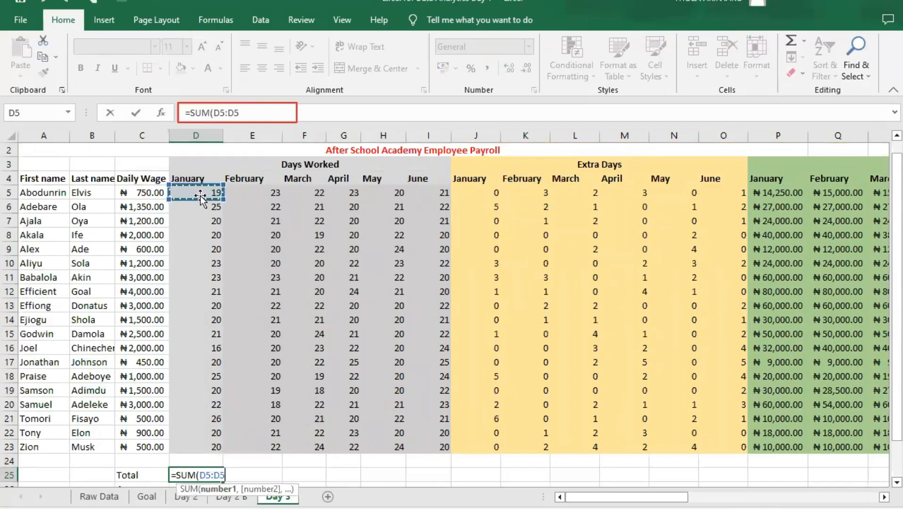
{"action": "left_click_drag", "start_coordinate": [193, 455], "coordinate": [194, 447]}
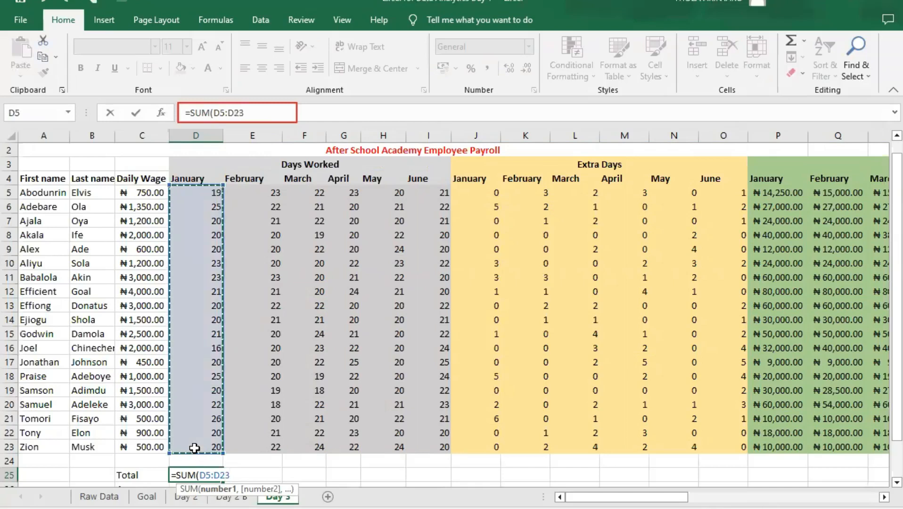
{"action": "scroll", "coordinate": [242, 469], "scroll_direction": "down", "scroll_amount": 1}
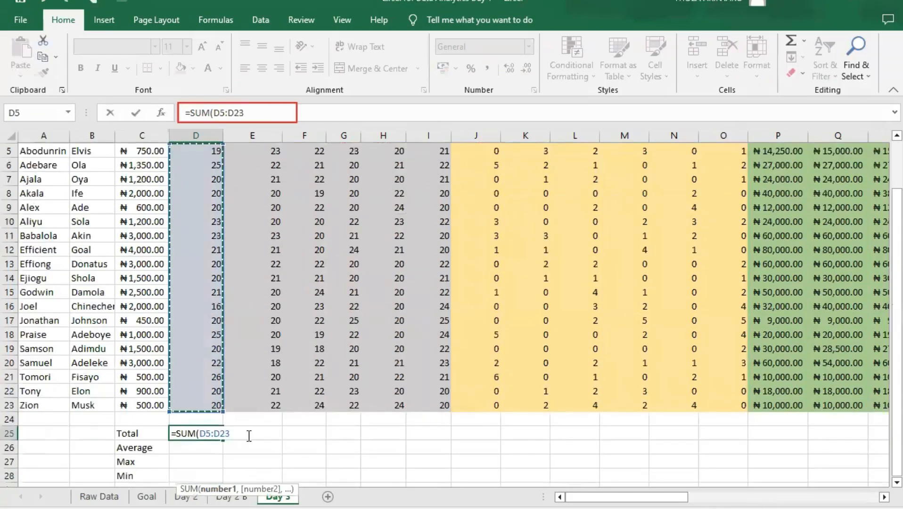
{"action": "type", "text": ")"}
{"action": "key", "text": "Return"}
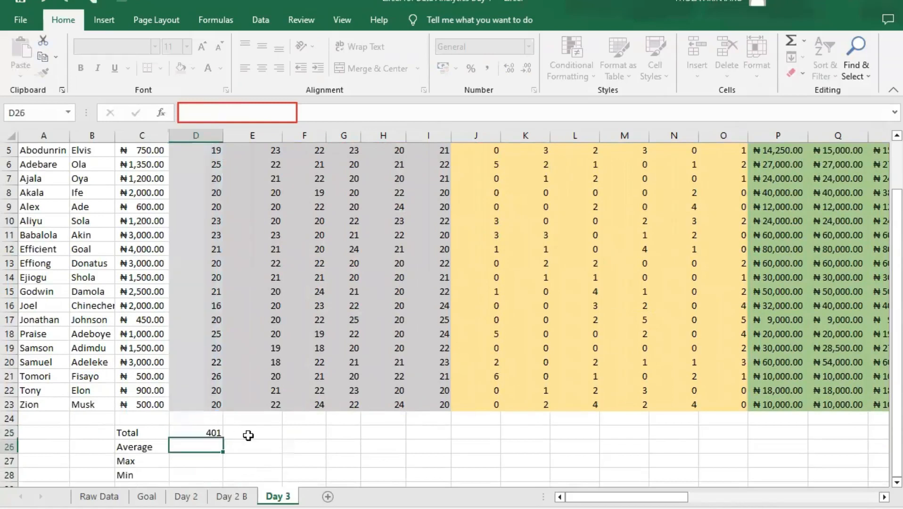
- Check the D25 total's formula against its range ends D5 and D23, and fill it across row 25 to P25
{"action": "left_click", "coordinate": [202, 432]}
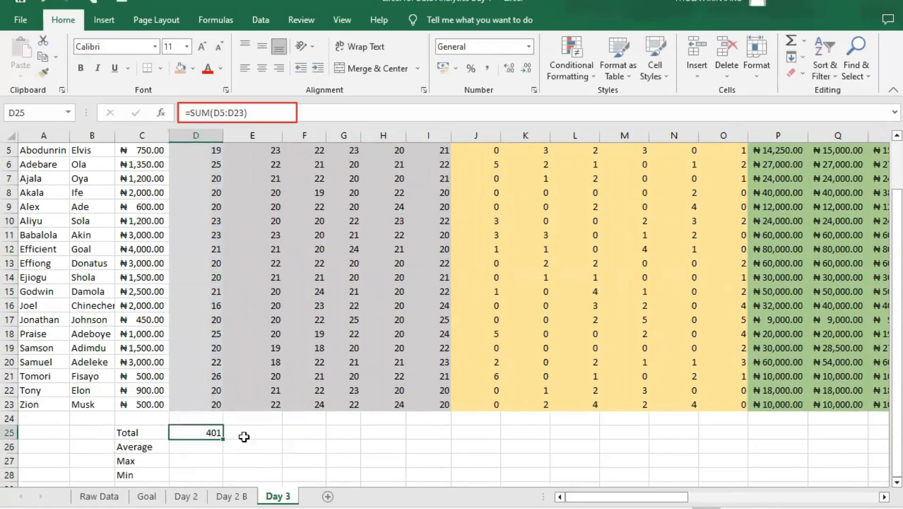
{"action": "scroll", "coordinate": [210, 348], "scroll_direction": "up", "scroll_amount": 2}
{"action": "left_click", "coordinate": [205, 205]}
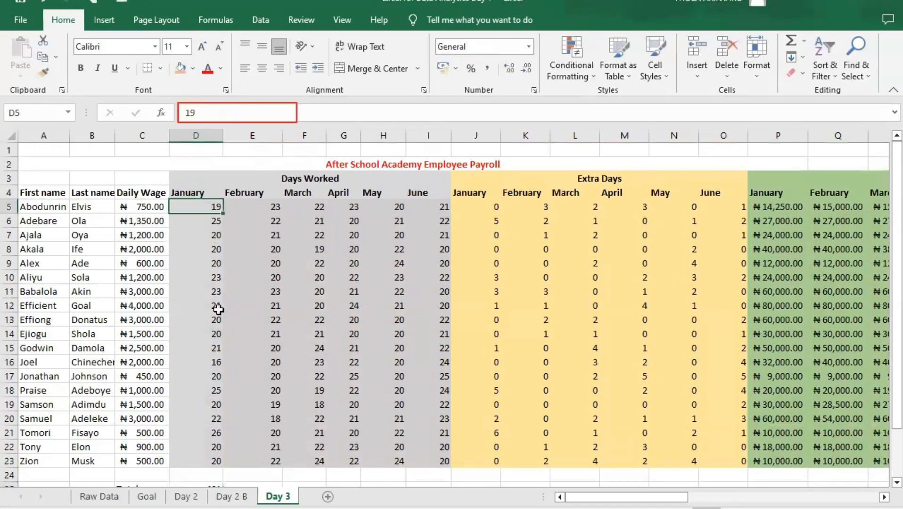
{"action": "scroll", "coordinate": [217, 347], "scroll_direction": "down", "scroll_amount": 1}
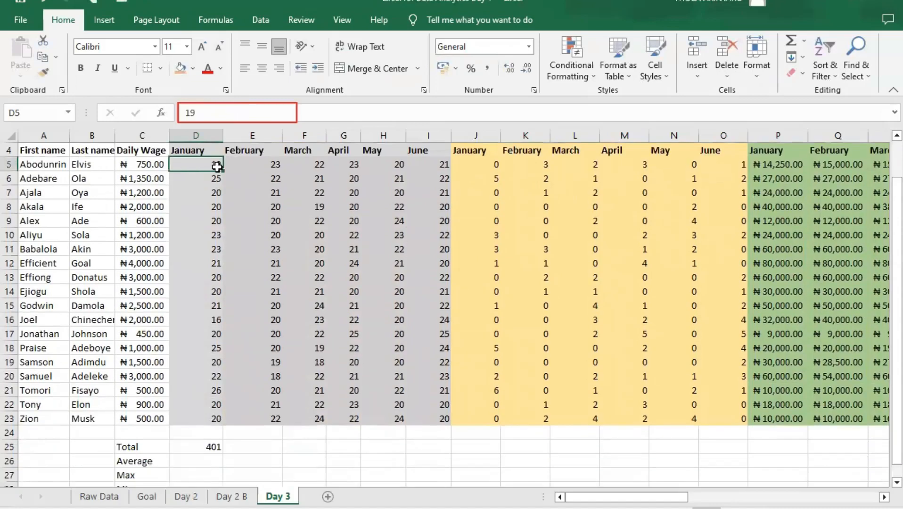
{"action": "left_click", "coordinate": [212, 423]}
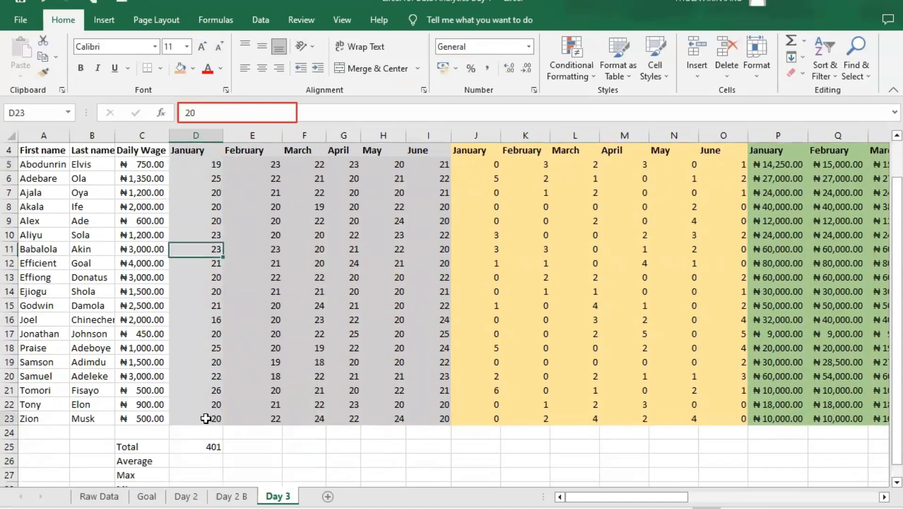
{"action": "left_click", "coordinate": [199, 444]}
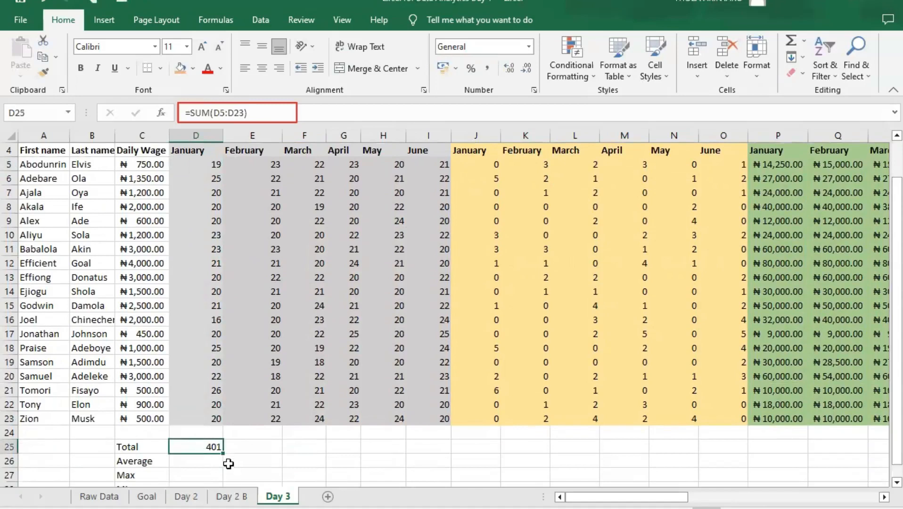
{"action": "left_click_drag", "start_coordinate": [223, 454], "coordinate": [780, 446]}
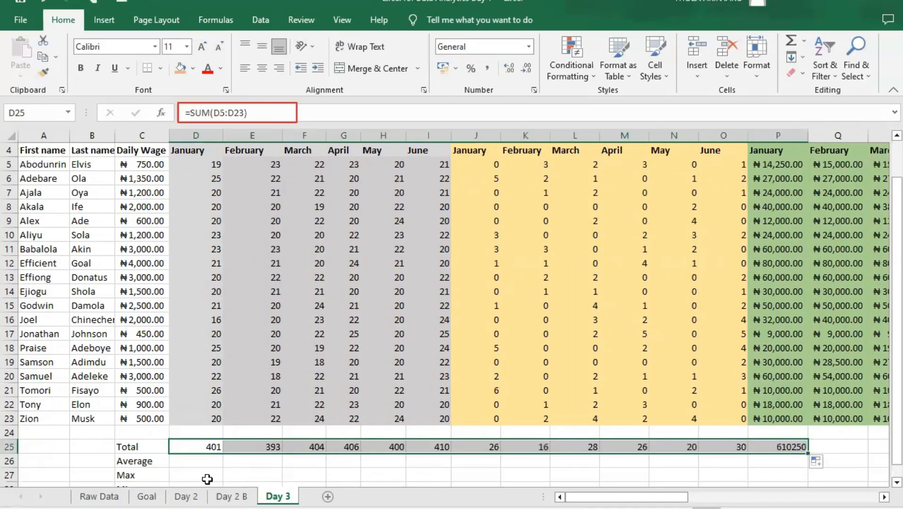
- Enter =AVERAGE(D5:D23) in D26 to average the January days worked
{"action": "scroll", "coordinate": [184, 424], "scroll_direction": "down", "scroll_amount": 2}
{"action": "left_click", "coordinate": [200, 375]}
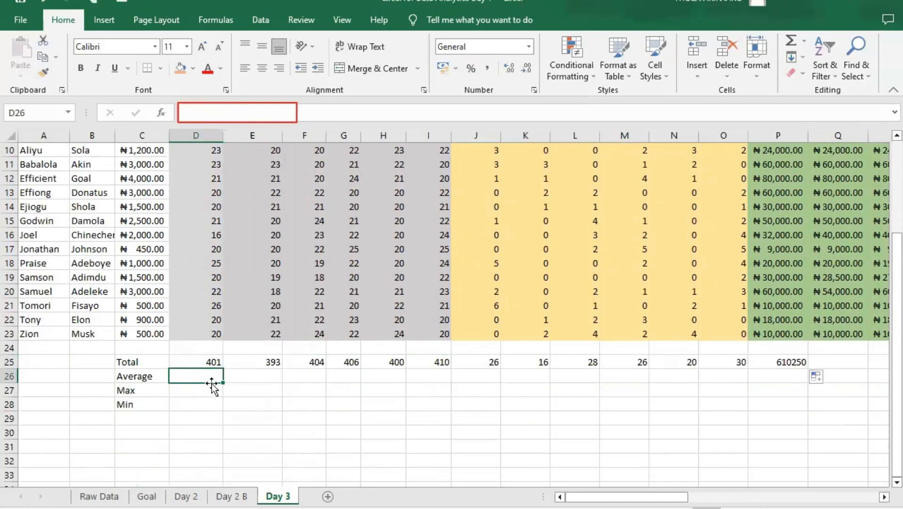
{"action": "type", "text": "=ave"}
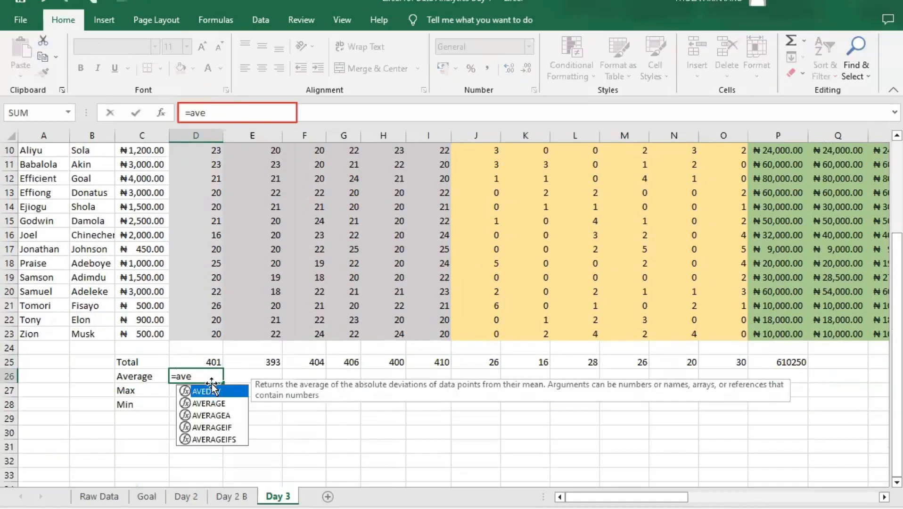
{"action": "double_click", "coordinate": [223, 405]}
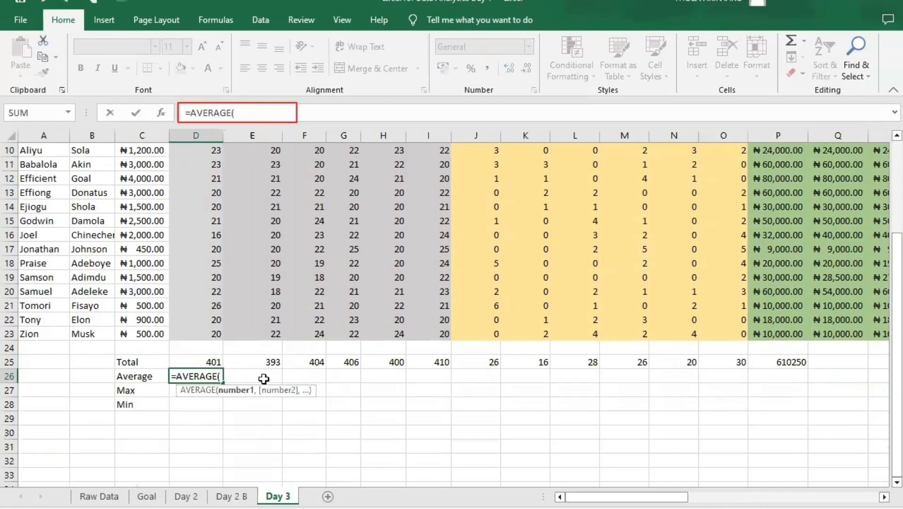
{"action": "type", "text": "d5:d"}
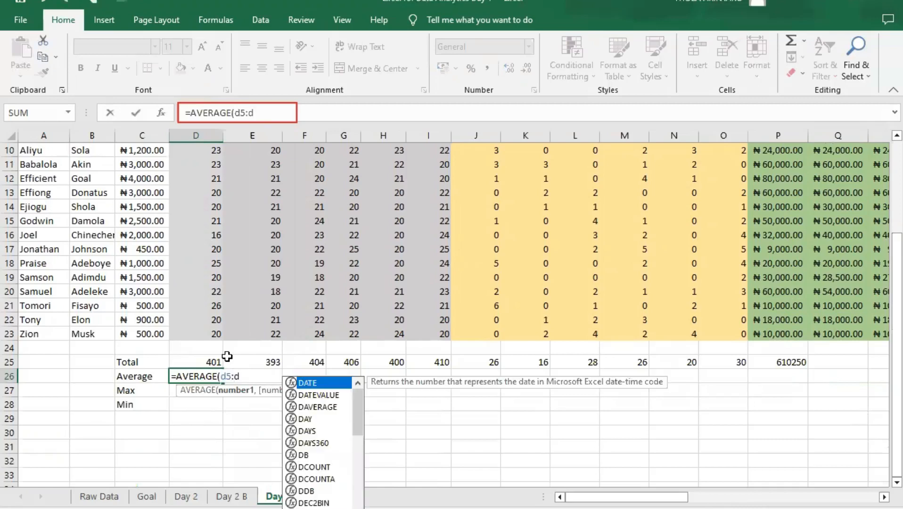
{"action": "type", "text": "23)"}
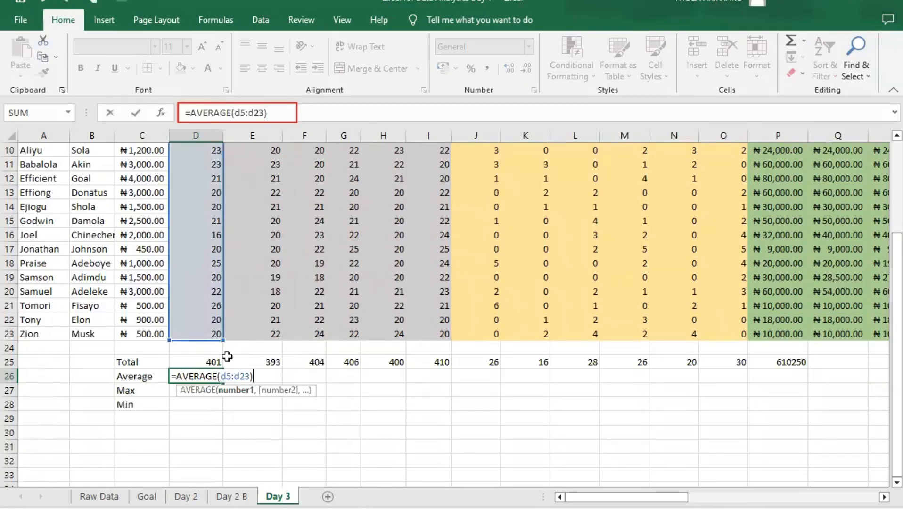
{"action": "key", "text": "Return"}
- Format the January average in D26 to show two decimal places
{"action": "left_click", "coordinate": [201, 377]}
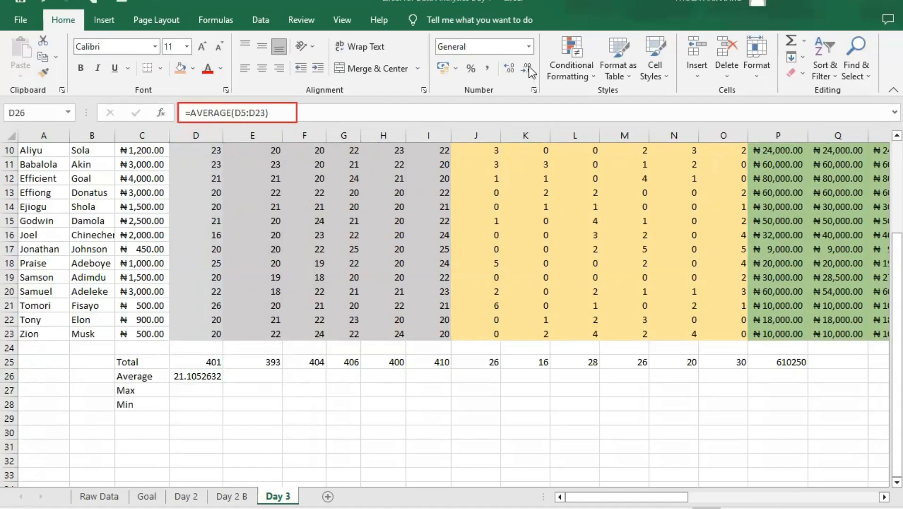
{"action": "left_click", "coordinate": [196, 377]}
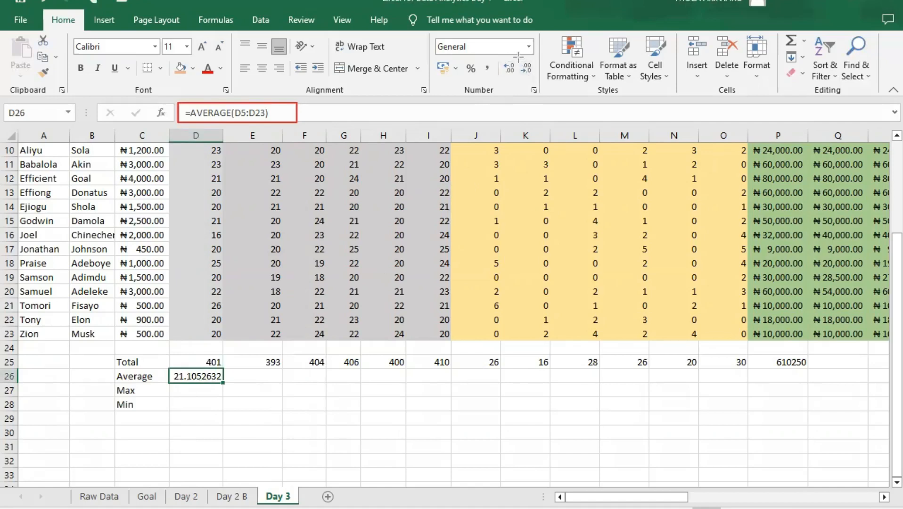
{"action": "left_click_drag", "start_coordinate": [518, 57], "coordinate": [539, 81]}
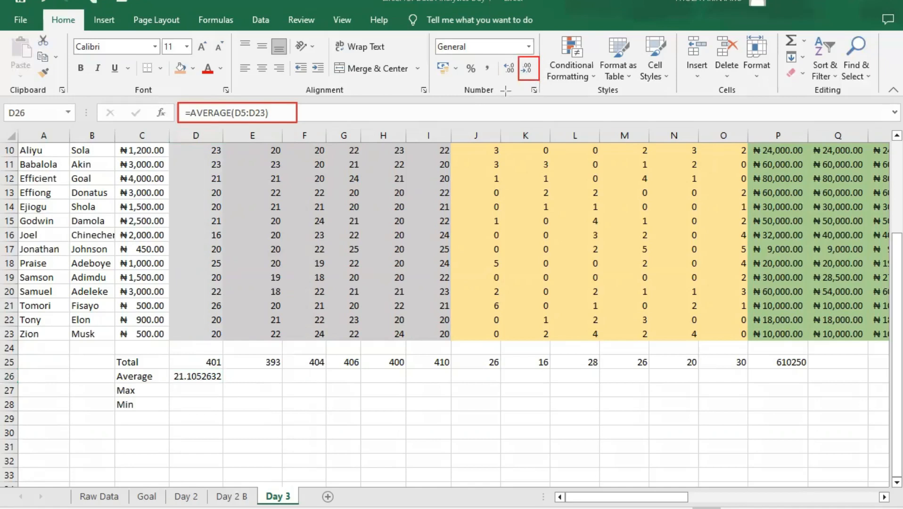
{"action": "key", "text": "e"}
{"action": "left_click", "coordinate": [280, 104]}
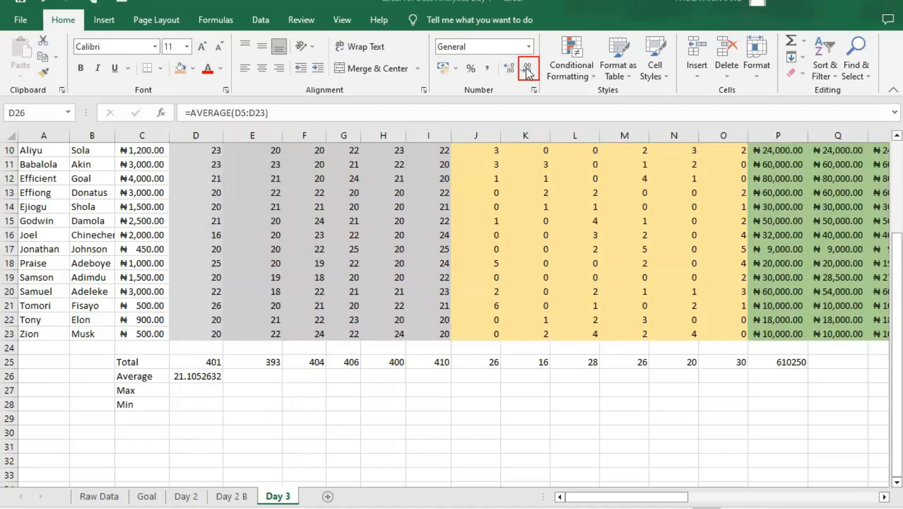
{"action": "left_click", "coordinate": [508, 69]}
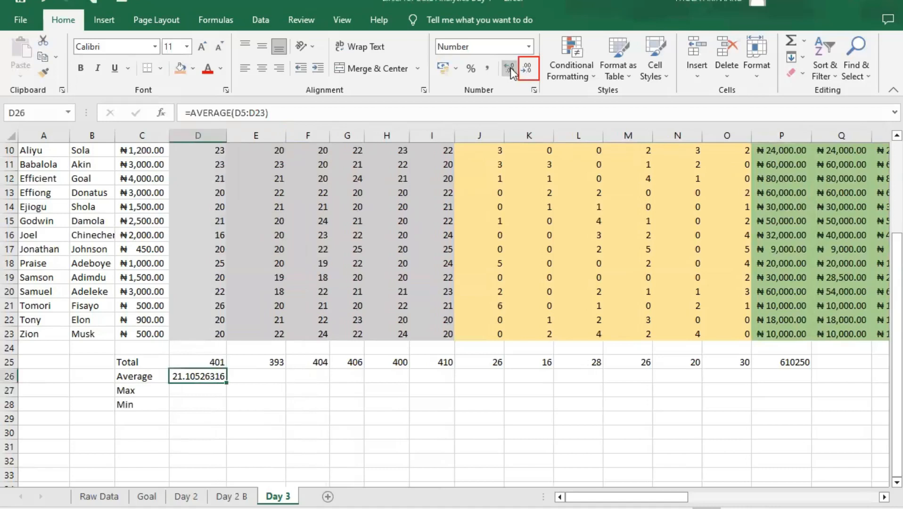
{"action": "left_click", "coordinate": [527, 68]}
{"action": "left_click", "coordinate": [528, 69]}
{"action": "left_click", "coordinate": [528, 68]}
{"action": "left_click", "coordinate": [528, 68]}
{"action": "left_click", "coordinate": [528, 66]}
{"action": "left_click", "coordinate": [528, 66]}
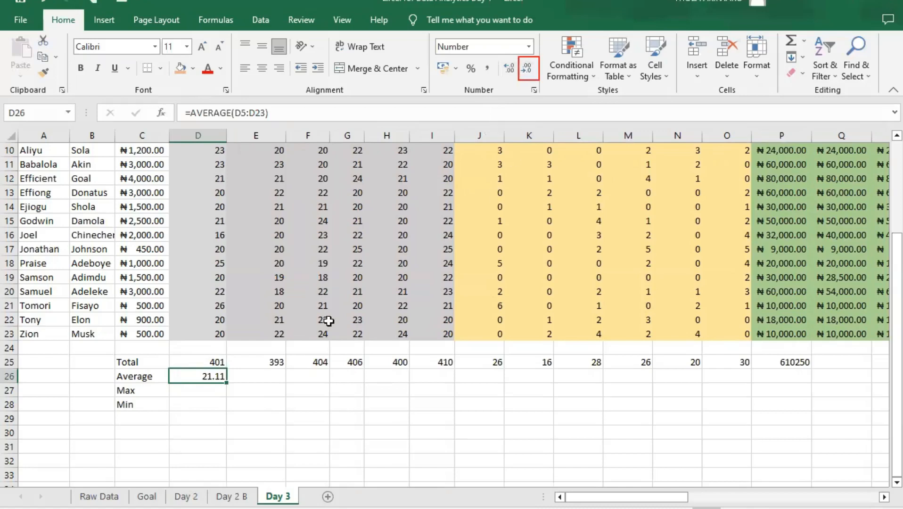
- Enter =MAX(D5:D23) in D27 to find the highest January days worked
{"action": "left_click", "coordinate": [198, 391]}
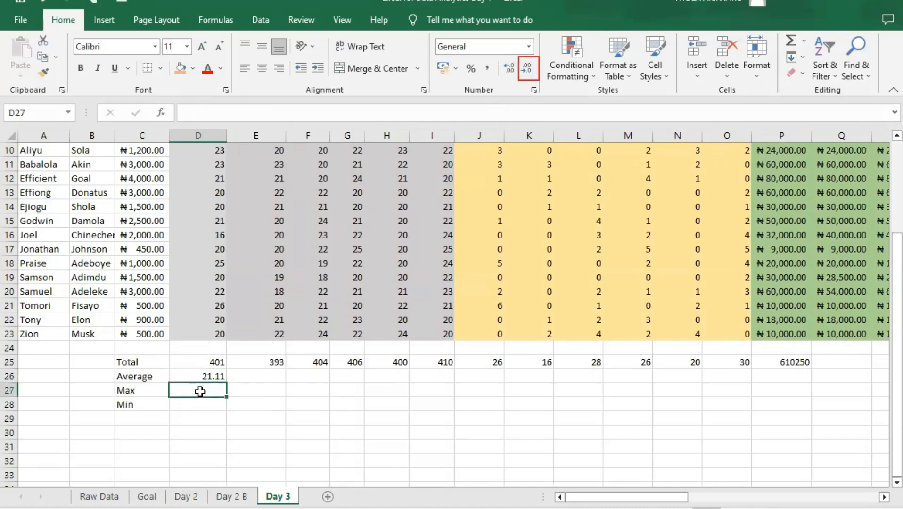
{"action": "type", "text": "="}
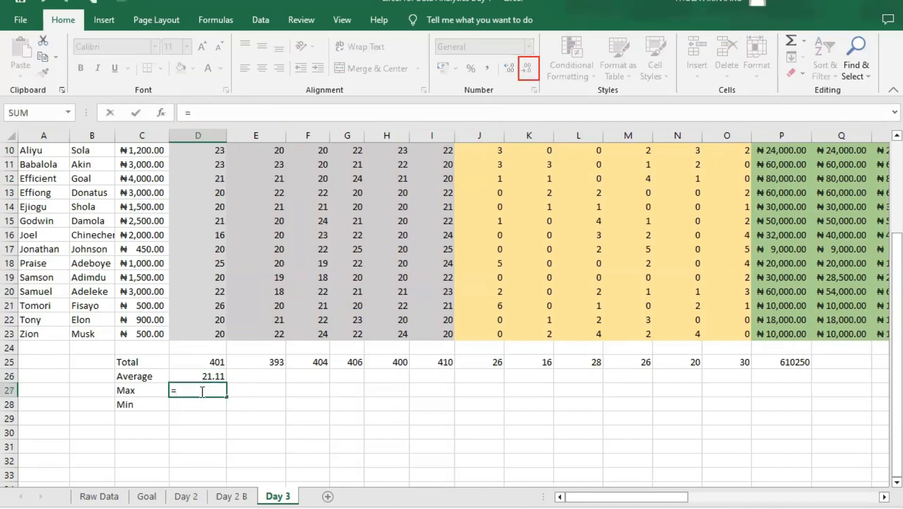
{"action": "type", "text": "max"}
{"action": "key", "text": "Tab"}
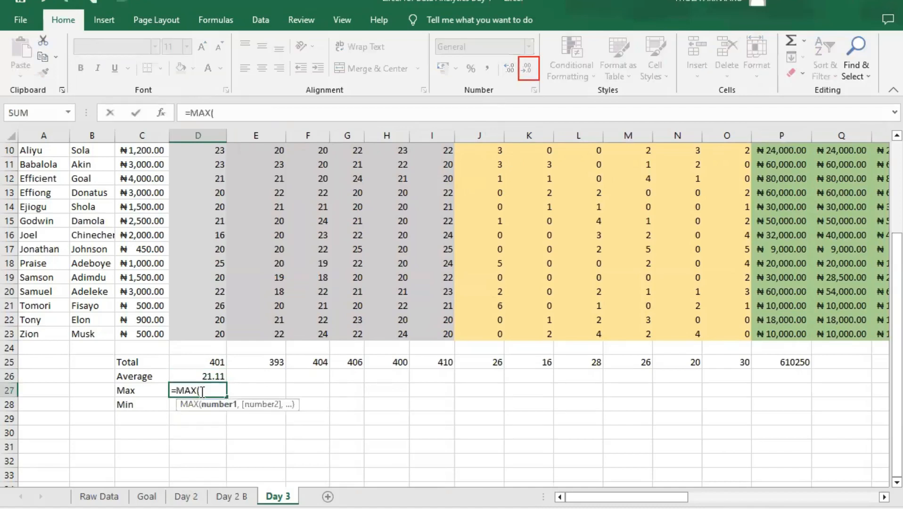
{"action": "type", "text": "d5:d23"}
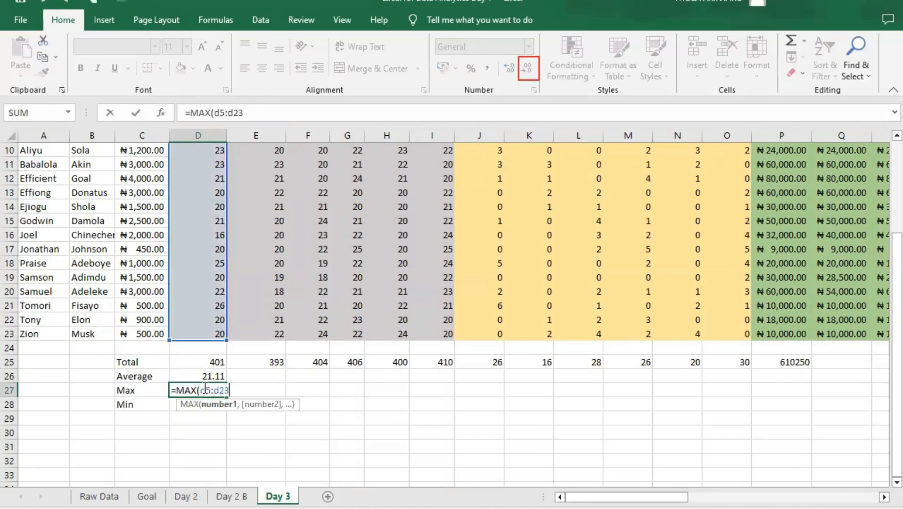
{"action": "type", "text": ")"}
{"action": "key", "text": "Return"}
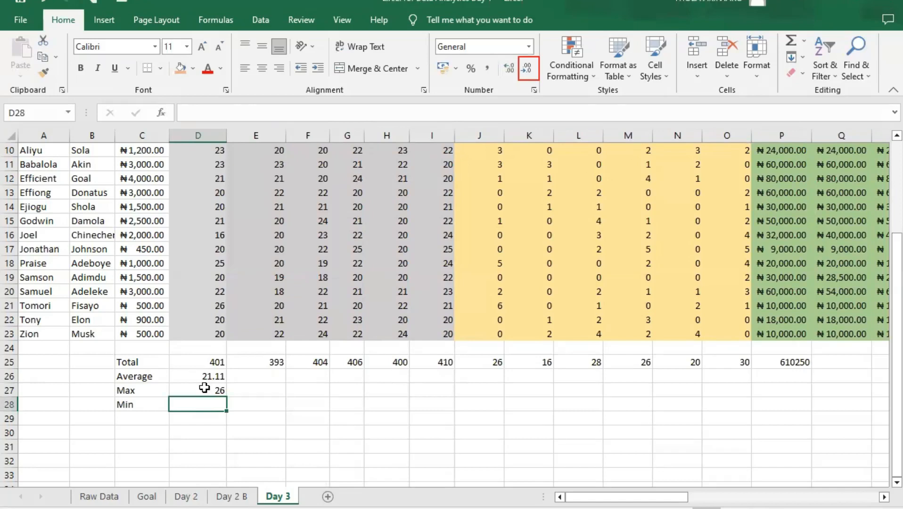
- Enter =MIN(D5:D23) in D28 to find the lowest January days worked
{"action": "type", "text": "=M"}
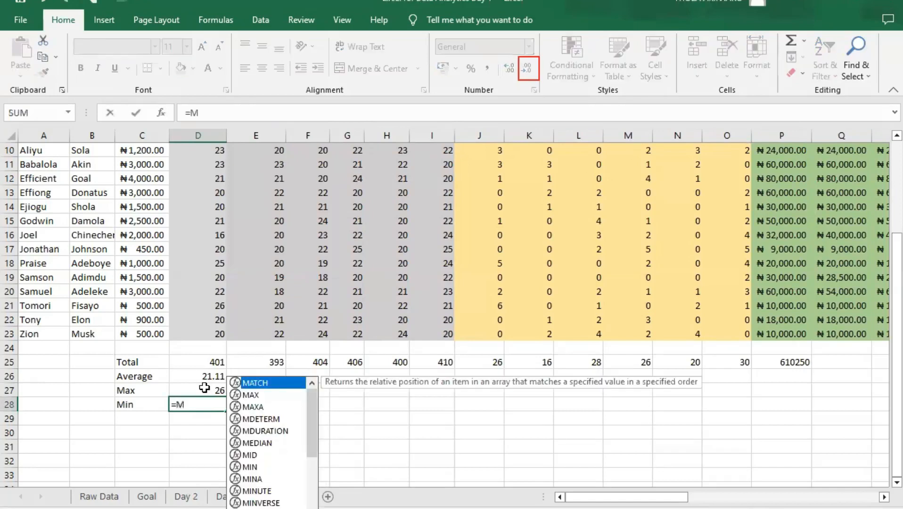
{"action": "type", "text": "IN("}
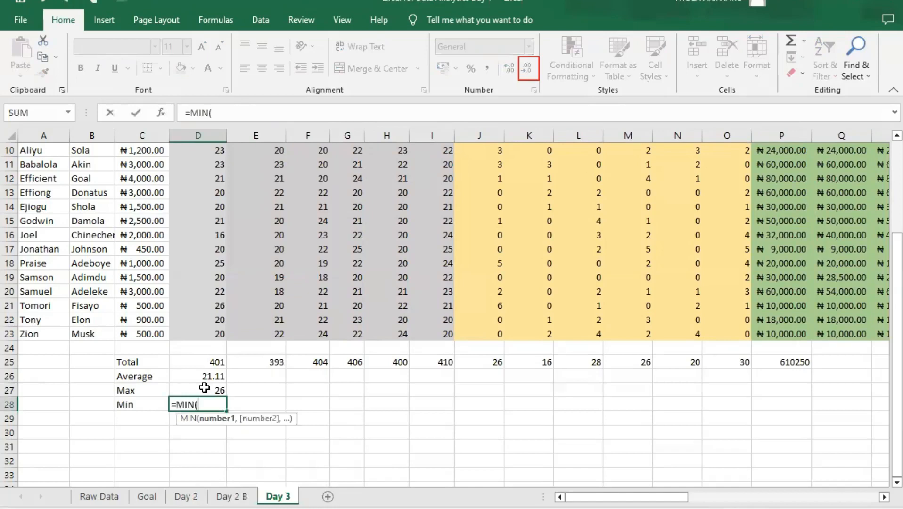
{"action": "type", "text": "d5:d23)"}
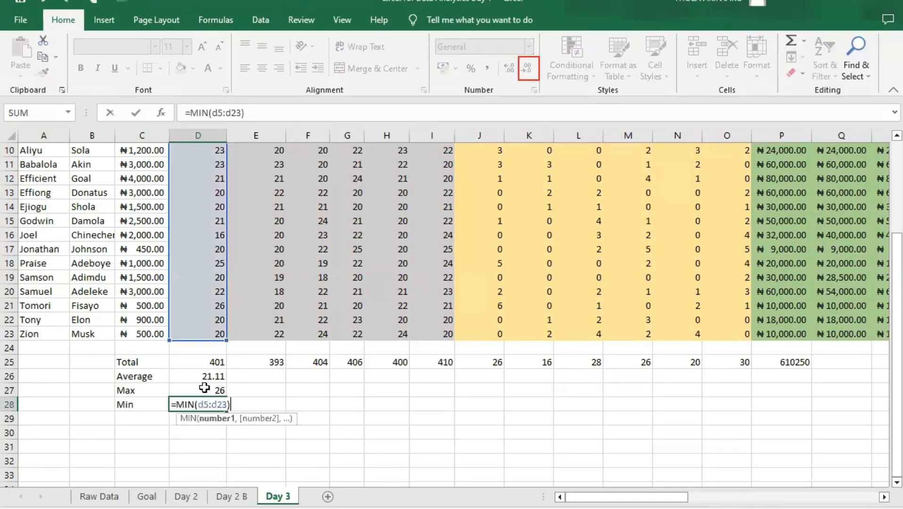
{"action": "key", "text": "Return"}
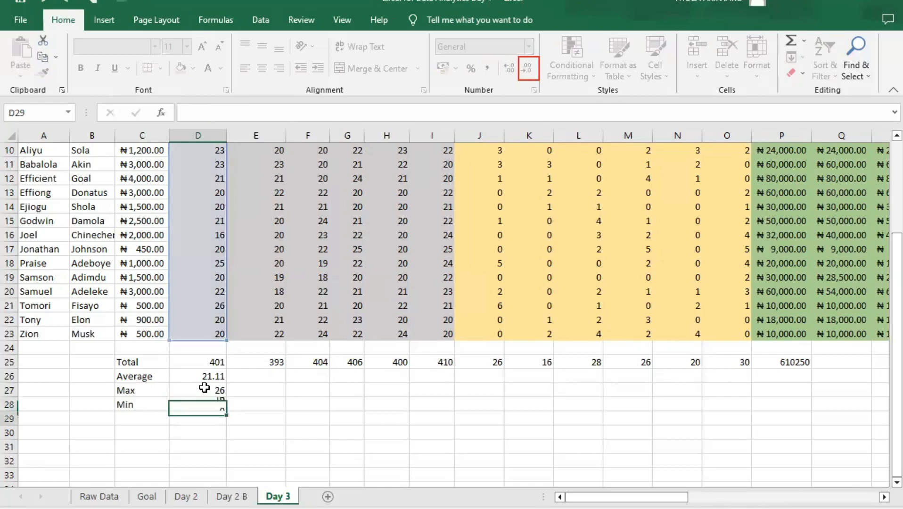
- Fill the Average, Max and Min formulas in D26, D27 and D28 across their rows to column P
{"action": "left_click", "coordinate": [209, 374]}
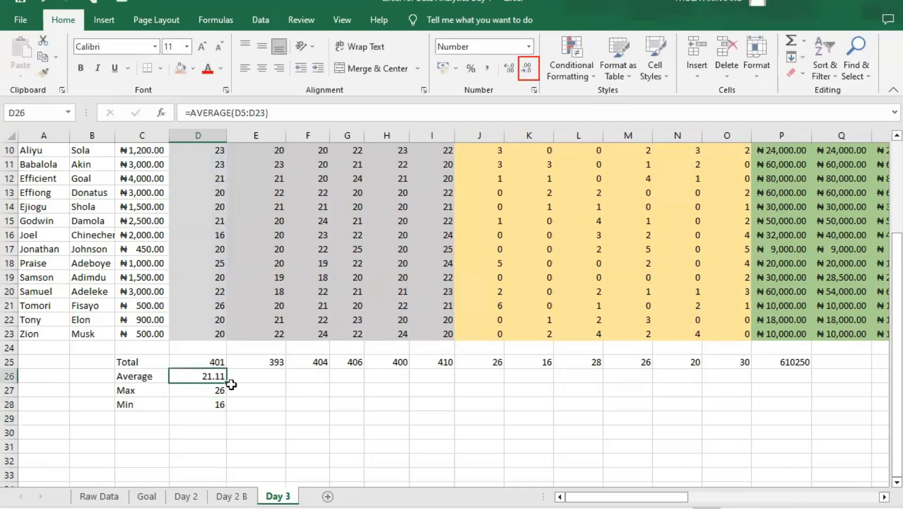
{"action": "left_click_drag", "start_coordinate": [233, 383], "coordinate": [824, 388]}
{"action": "left_click", "coordinate": [214, 392]}
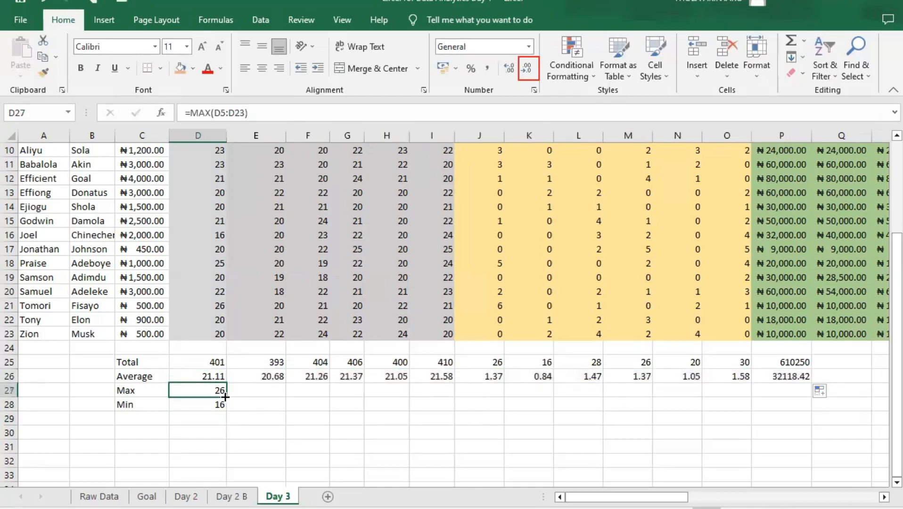
{"action": "left_click_drag", "start_coordinate": [517, 390], "coordinate": [824, 388]}
{"action": "left_click", "coordinate": [201, 411]}
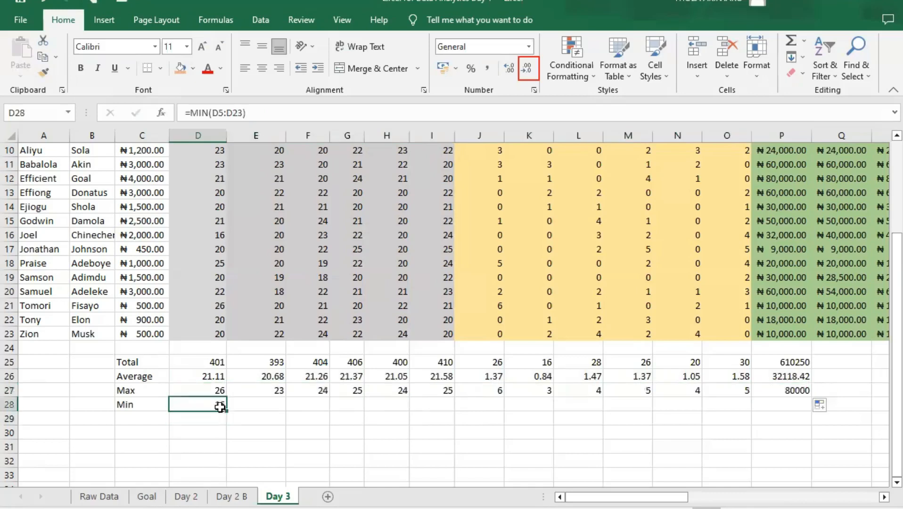
{"action": "left_click_drag", "start_coordinate": [226, 410], "coordinate": [803, 403]}
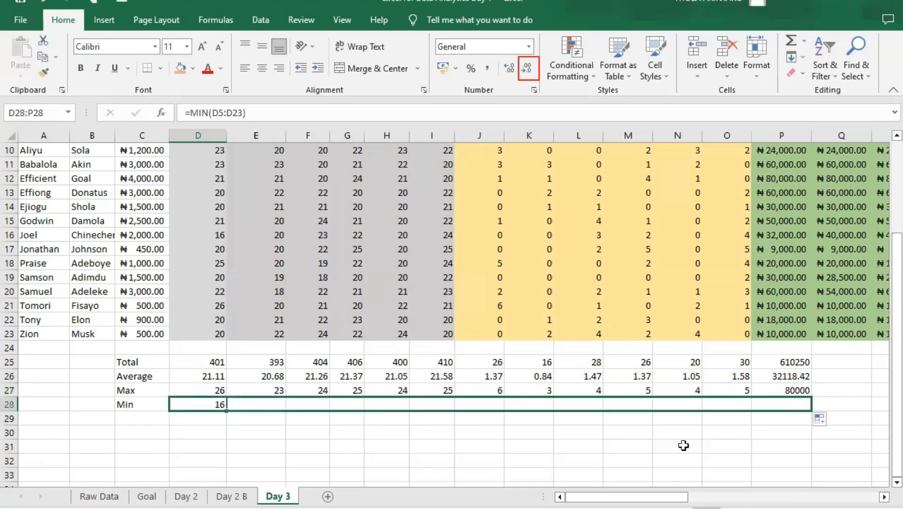
- Fill the four summary formulas in P25:P28 across the pay, bonus and total payment blocks to column AG
{"action": "left_click_drag", "start_coordinate": [679, 497], "coordinate": [754, 498]}
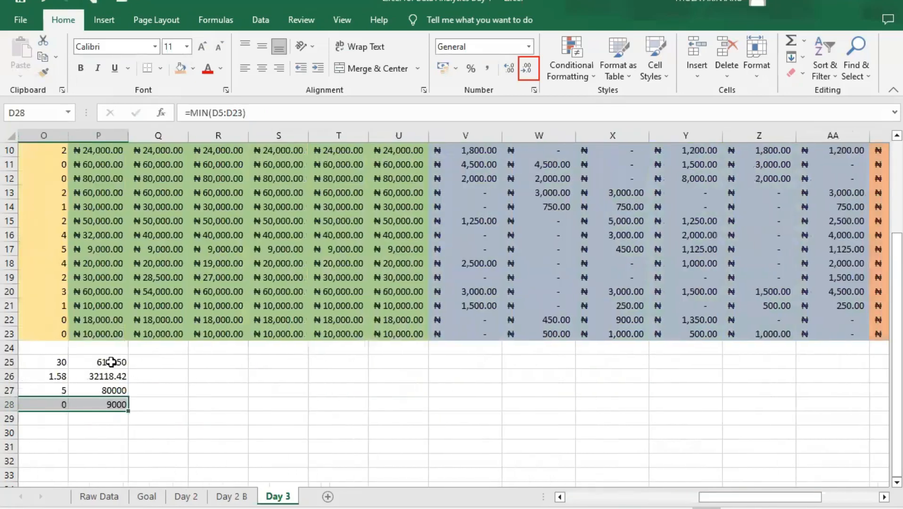
{"action": "left_click", "coordinate": [118, 363]}
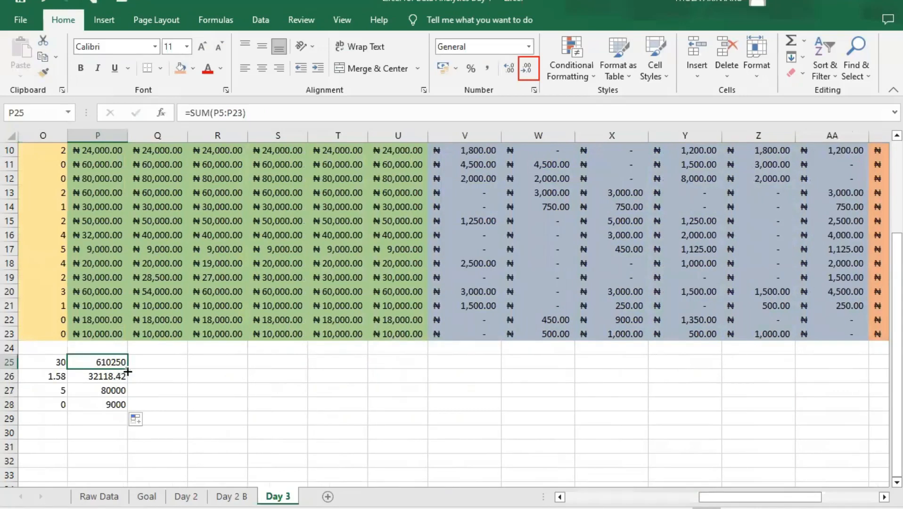
{"action": "left_click", "coordinate": [144, 376]}
{"action": "left_click_drag", "start_coordinate": [115, 363], "coordinate": [188, 412]}
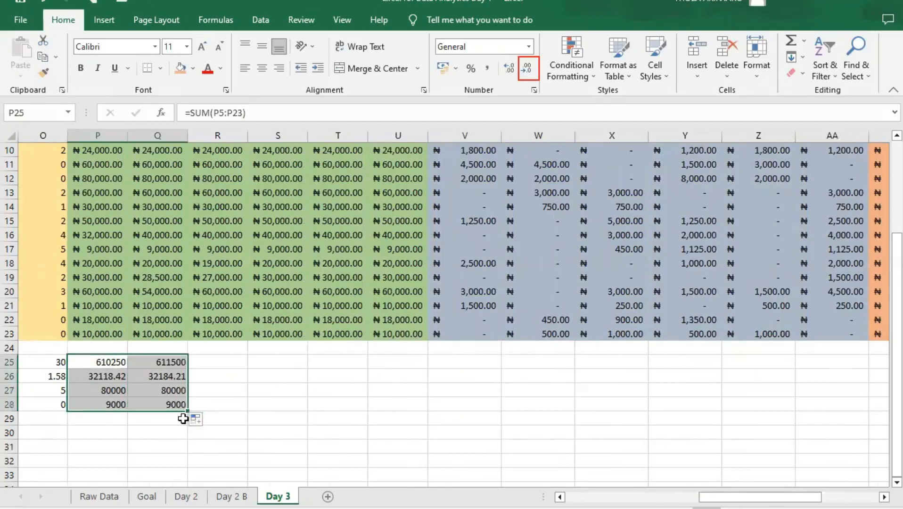
{"action": "left_click_drag", "start_coordinate": [186, 412], "coordinate": [402, 415]}
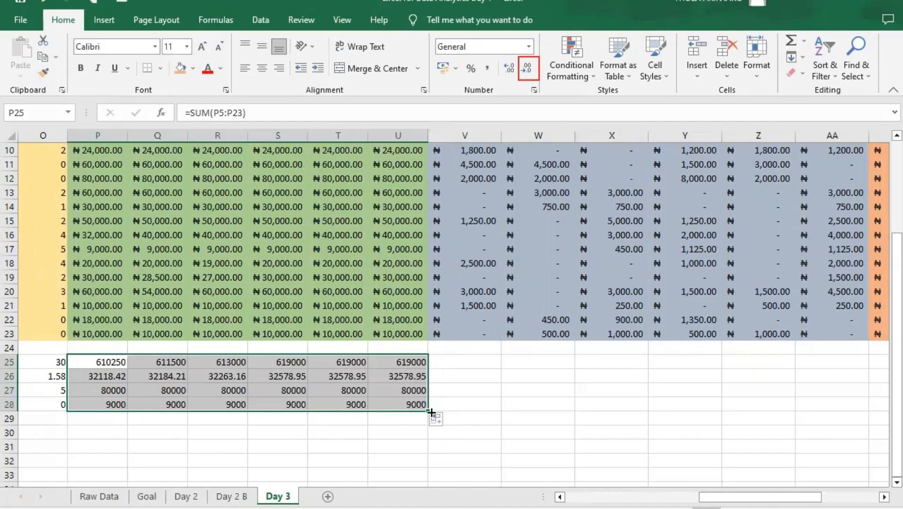
{"action": "left_click_drag", "start_coordinate": [431, 413], "coordinate": [810, 390]}
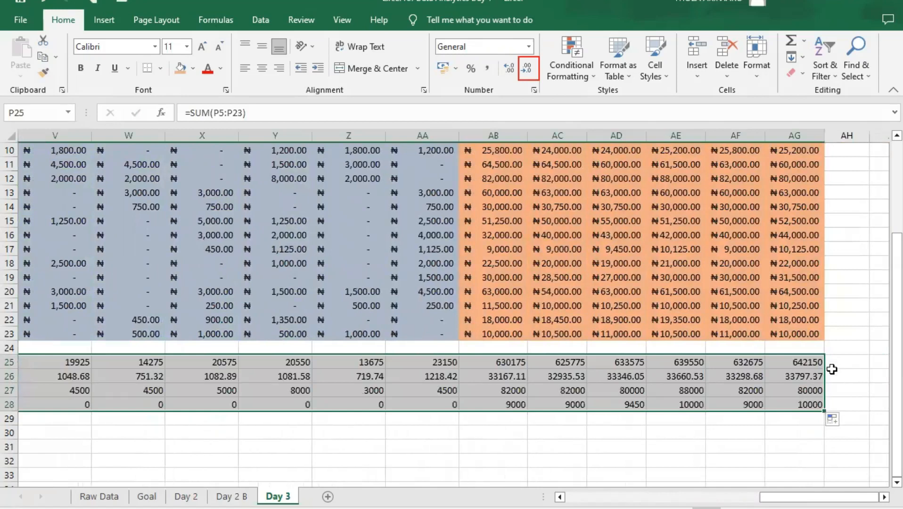
- Check the summary formulas in AG25 to AG28 against the June Total Payment column above them
{"action": "scroll", "coordinate": [800, 341], "scroll_direction": "up", "scroll_amount": 3}
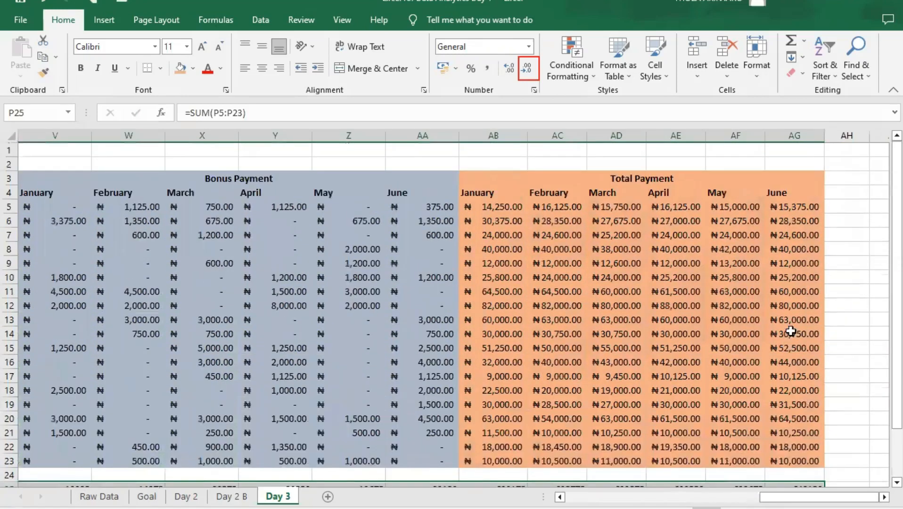
{"action": "scroll", "coordinate": [791, 342], "scroll_direction": "down", "scroll_amount": 2}
{"action": "left_click", "coordinate": [779, 413]}
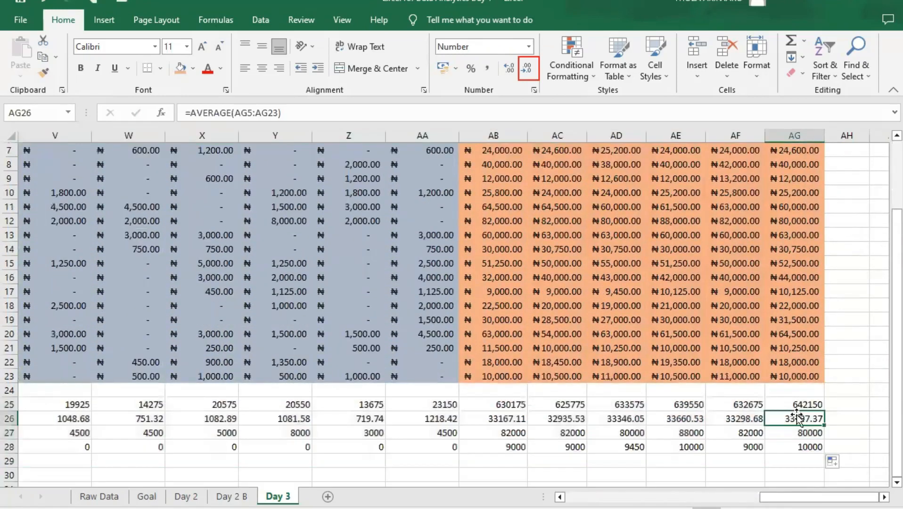
{"action": "left_click", "coordinate": [797, 434]}
{"action": "left_click", "coordinate": [798, 446]}
{"action": "left_click", "coordinate": [800, 408]}
{"action": "scroll", "coordinate": [547, 430], "scroll_direction": "up", "scroll_amount": 1}
{"action": "scroll", "coordinate": [546, 430], "scroll_direction": "down", "scroll_amount": 2}
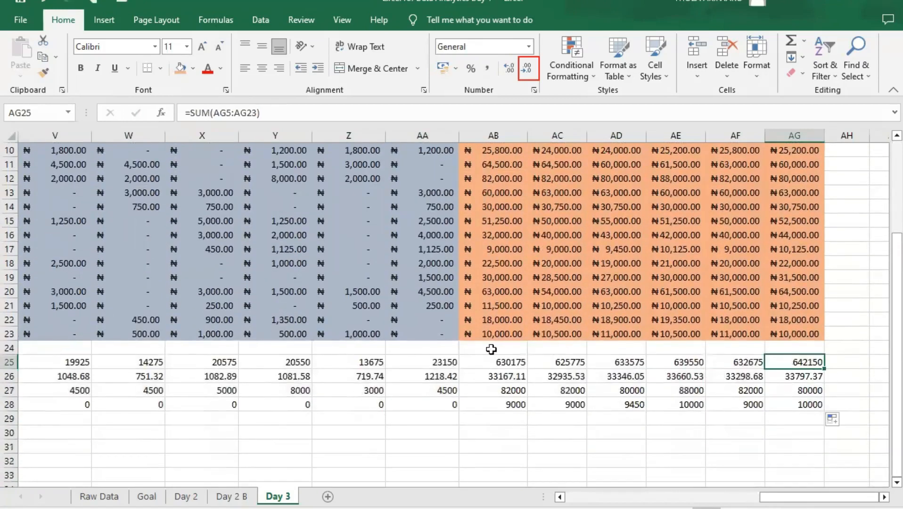
- Make the Total Payment summary figures in AB25:AG28 bold
{"action": "left_click_drag", "start_coordinate": [490, 360], "coordinate": [808, 408]}
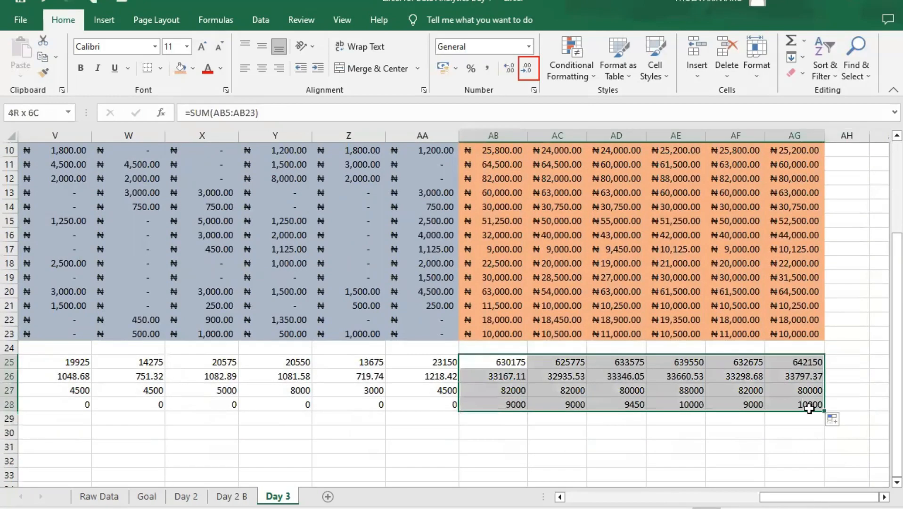
{"action": "key", "text": "ctrl+b"}
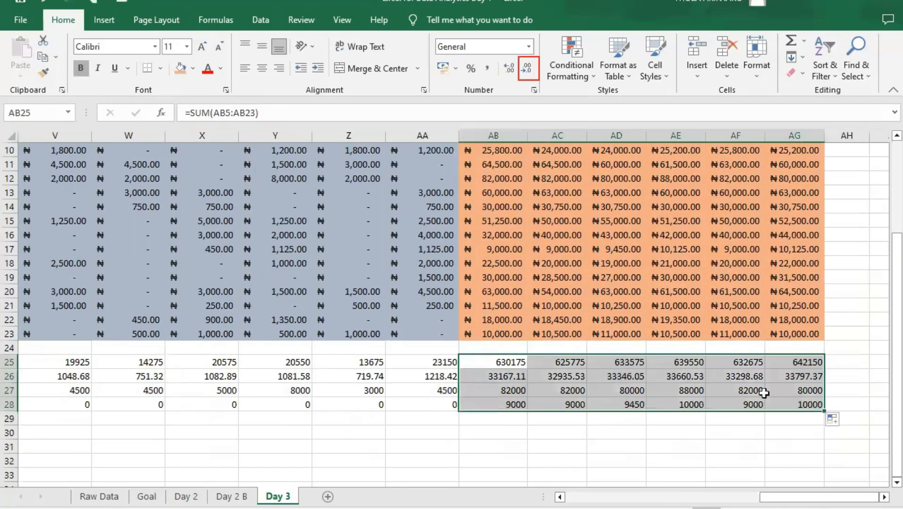
{"action": "left_click", "coordinate": [838, 362]}
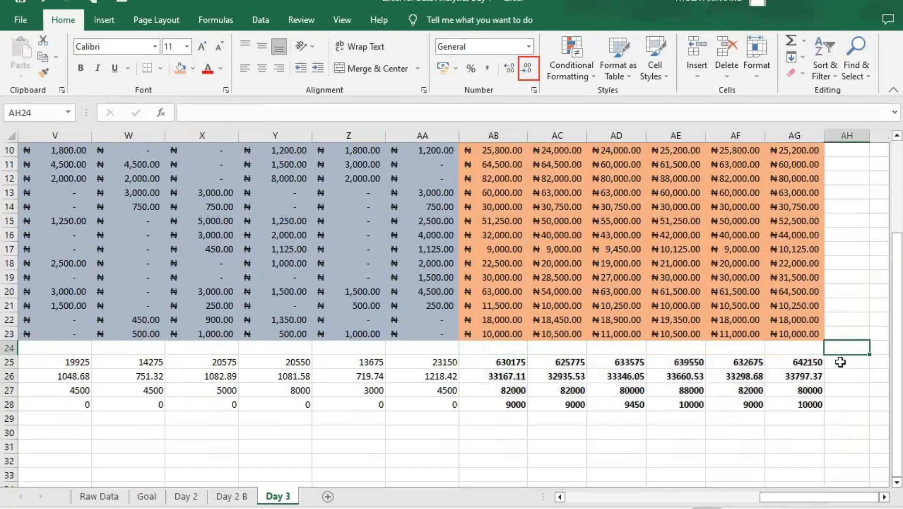
- Review the Bonus Payment and Total Payment blocks for January to June together with the summary rows beneath them
{"action": "scroll", "coordinate": [684, 434], "scroll_direction": "up", "scroll_amount": 2}
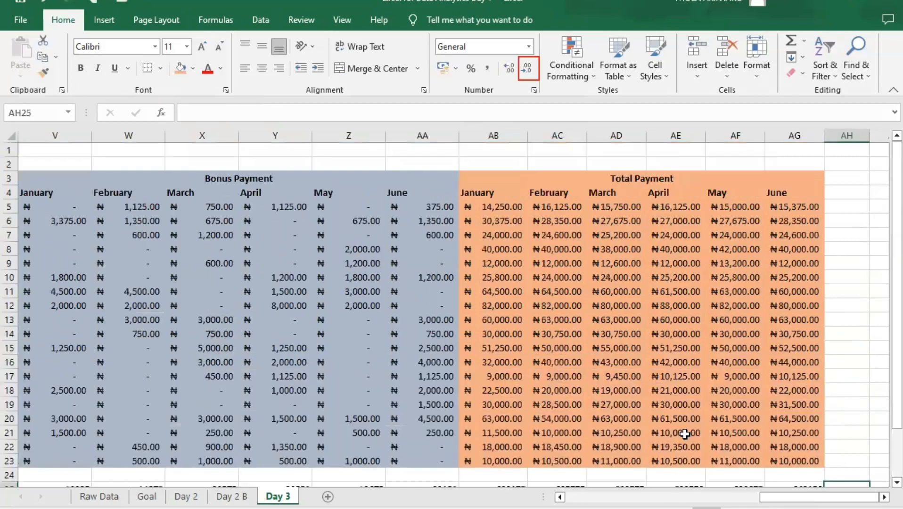
{"action": "scroll", "coordinate": [687, 438], "scroll_direction": "down", "scroll_amount": 1}
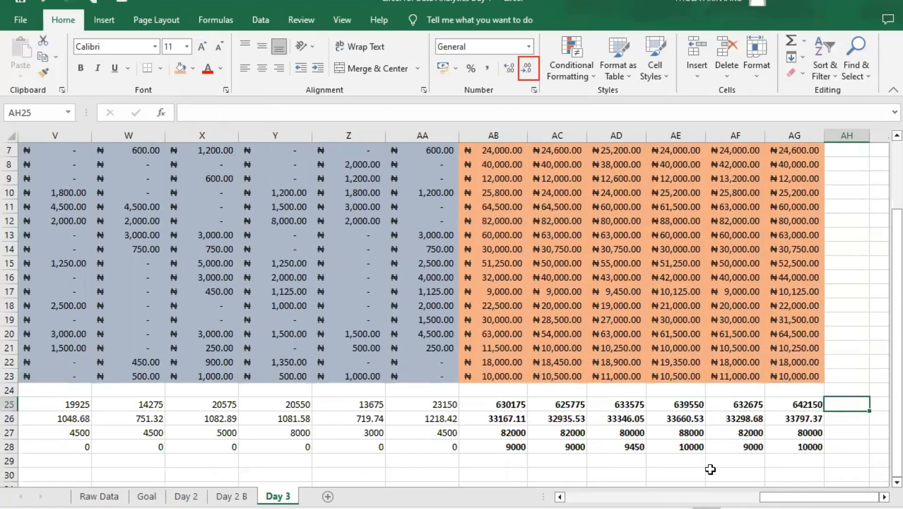
{"action": "scroll", "coordinate": [710, 470], "scroll_direction": "up", "scroll_amount": 1}
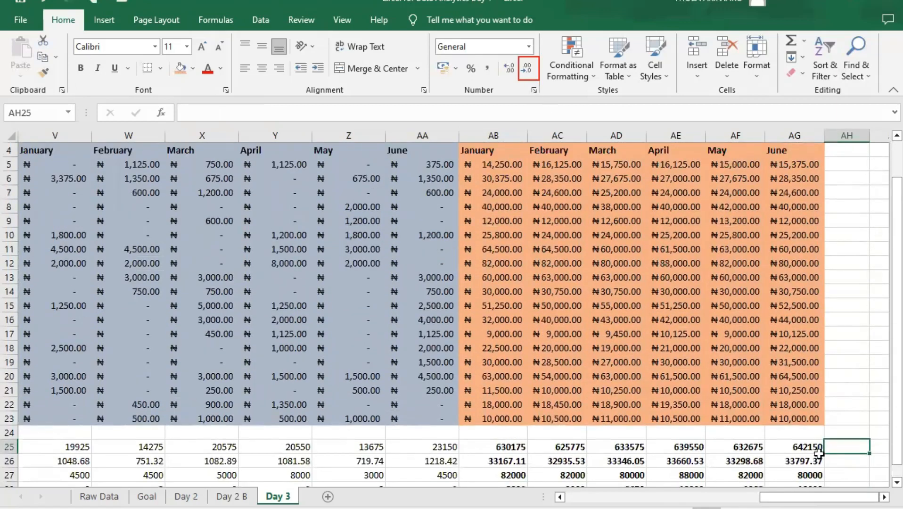
{"action": "scroll", "coordinate": [819, 453], "scroll_direction": "up", "scroll_amount": 1}
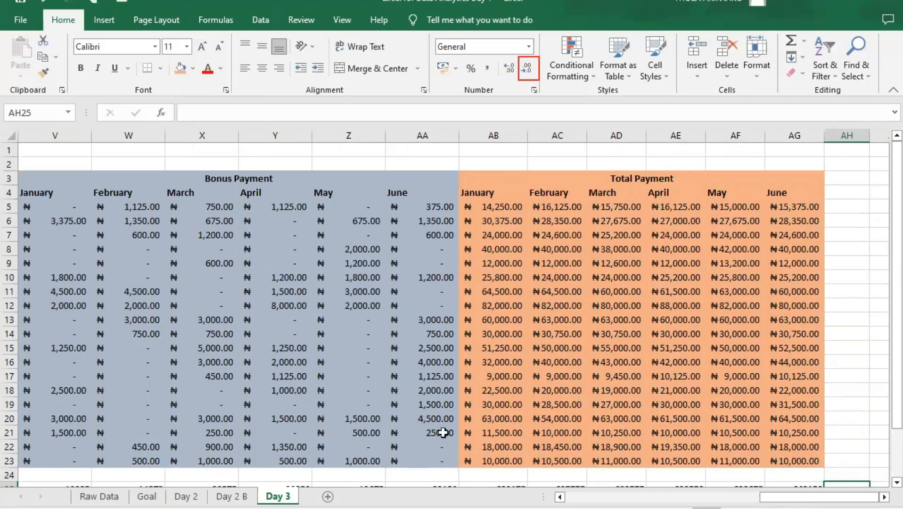
{"action": "scroll", "coordinate": [442, 431], "scroll_direction": "down", "scroll_amount": 2}
{"action": "scroll", "coordinate": [441, 432], "scroll_direction": "down", "scroll_amount": 4}
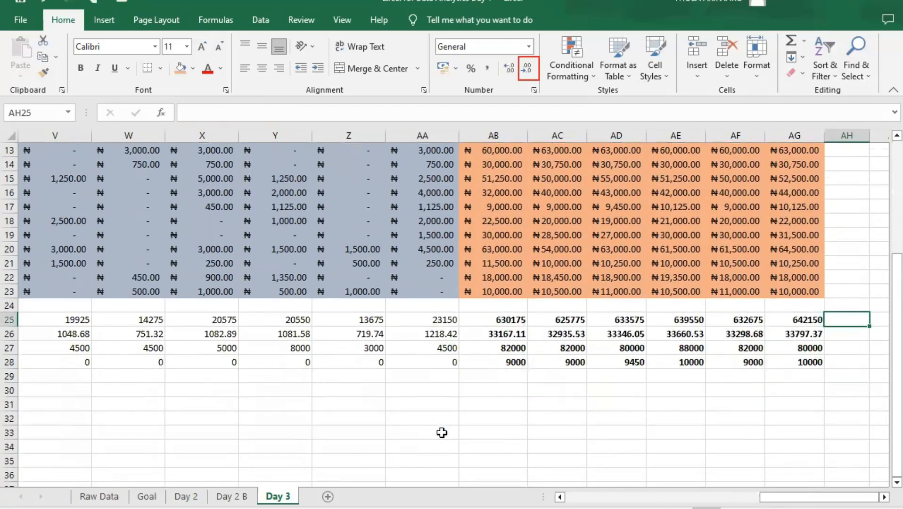
{"action": "scroll", "coordinate": [442, 432], "scroll_direction": "up", "scroll_amount": 3}
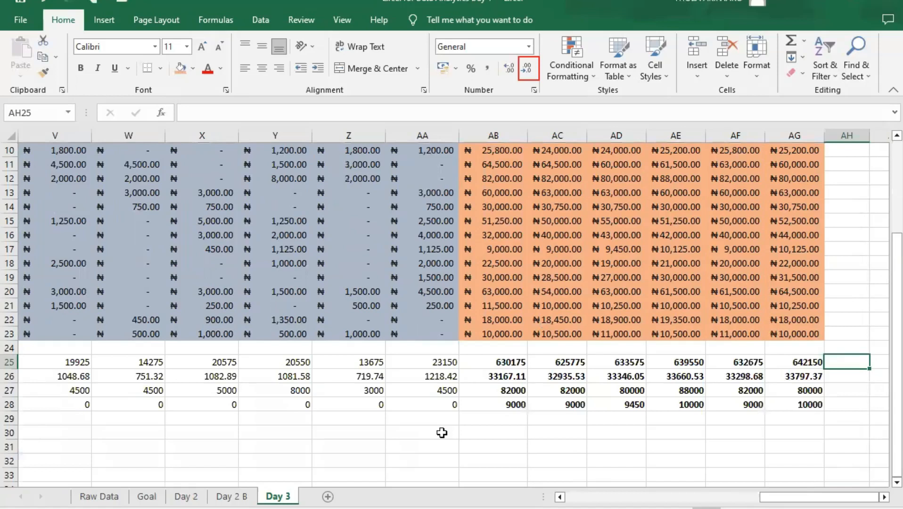
{"action": "scroll", "coordinate": [441, 432], "scroll_direction": "up", "scroll_amount": 3}
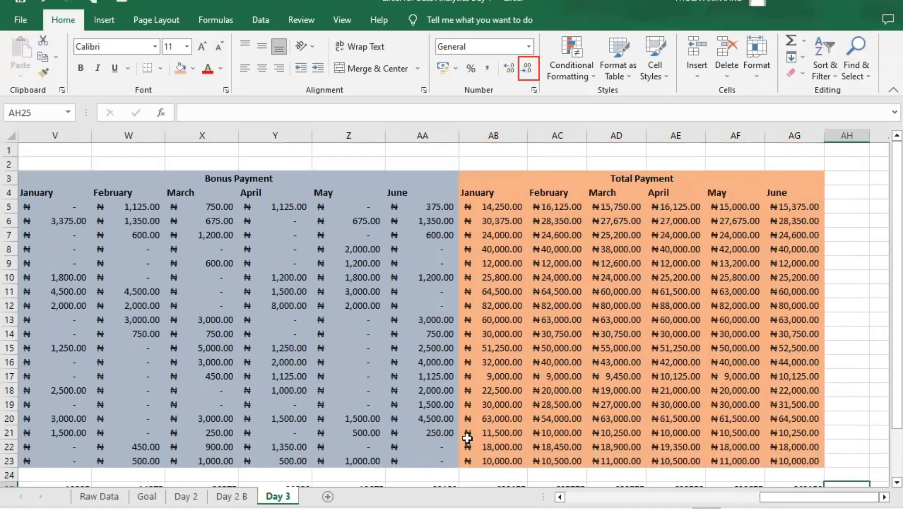
{"action": "scroll", "coordinate": [466, 438], "scroll_direction": "down", "scroll_amount": 1}
{"action": "scroll", "coordinate": [728, 457], "scroll_direction": "up", "scroll_amount": 1}
{"action": "left_click_drag", "start_coordinate": [801, 497], "coordinate": [807, 479]}
{"action": "scroll", "coordinate": [408, 332], "scroll_direction": "down", "scroll_amount": 1}
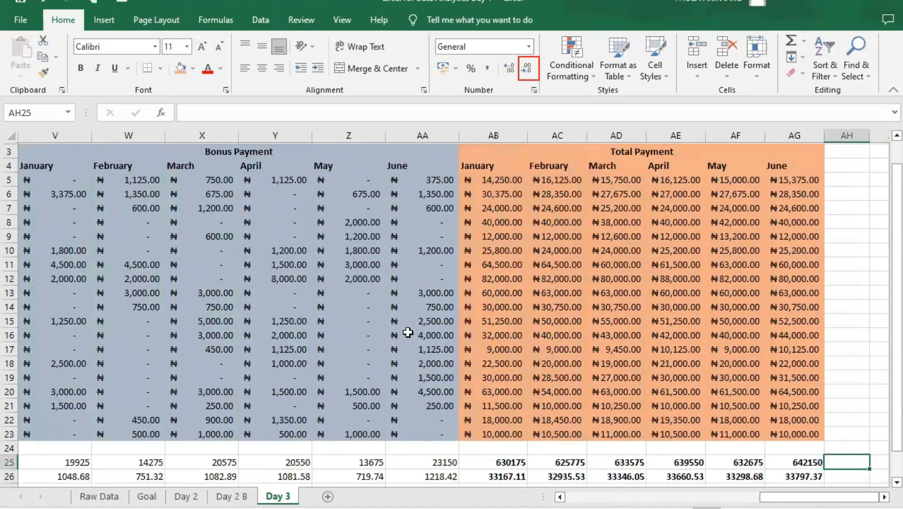
{"action": "scroll", "coordinate": [407, 332], "scroll_direction": "down", "scroll_amount": 2}
{"action": "scroll", "coordinate": [413, 332], "scroll_direction": "up", "scroll_amount": 2}
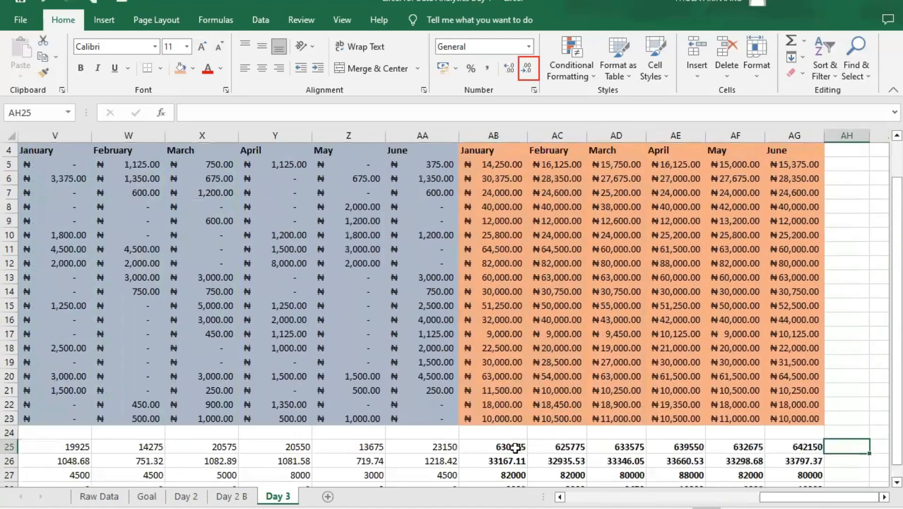
- Check the Total formulas in AB25 to AG25, plus the June Average and Max formulas in AG26 and AG27
{"action": "left_click", "coordinate": [515, 447]}
{"action": "left_click", "coordinate": [564, 449]}
{"action": "left_click", "coordinate": [627, 447]}
{"action": "left_click", "coordinate": [687, 450]}
{"action": "left_click", "coordinate": [729, 448]}
{"action": "left_click", "coordinate": [796, 448]}
{"action": "left_click", "coordinate": [796, 461]}
{"action": "left_click", "coordinate": [768, 474]}
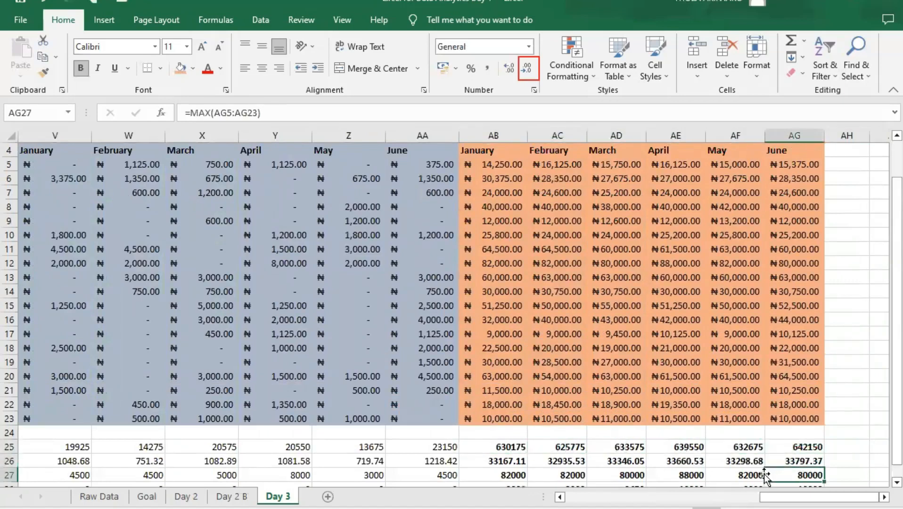
- Check the Total Payment summary formulas in rows 25 to 27, working back from May in column AF to January in column AB
{"action": "left_click", "coordinate": [749, 475]}
{"action": "left_click", "coordinate": [744, 461]}
{"action": "left_click", "coordinate": [747, 447]}
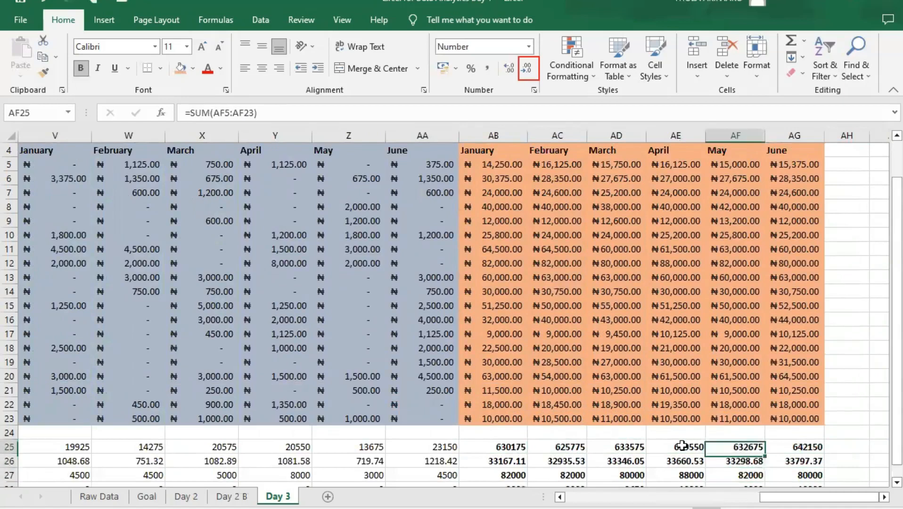
{"action": "left_click", "coordinate": [682, 445]}
{"action": "left_click", "coordinate": [679, 461]}
{"action": "left_click", "coordinate": [679, 475]}
{"action": "left_click", "coordinate": [608, 473]}
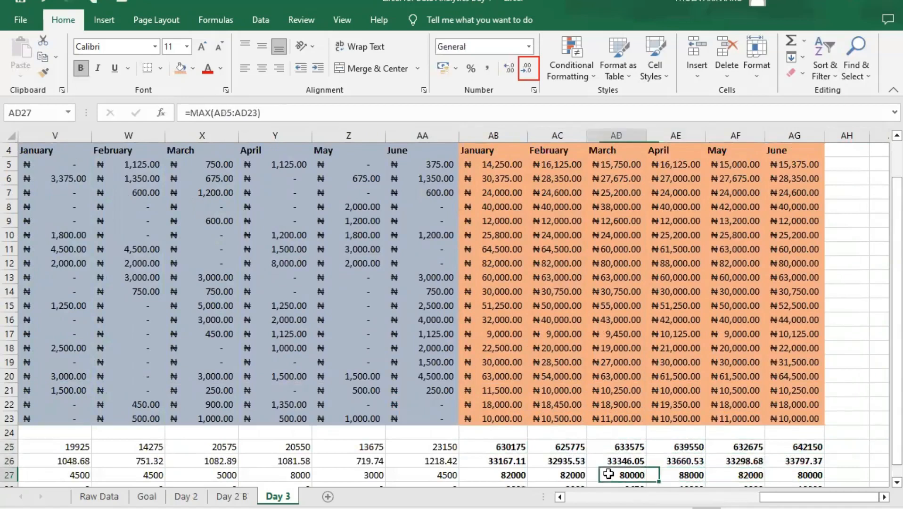
{"action": "left_click", "coordinate": [561, 473]}
{"action": "left_click", "coordinate": [559, 461]}
{"action": "left_click", "coordinate": [549, 447]}
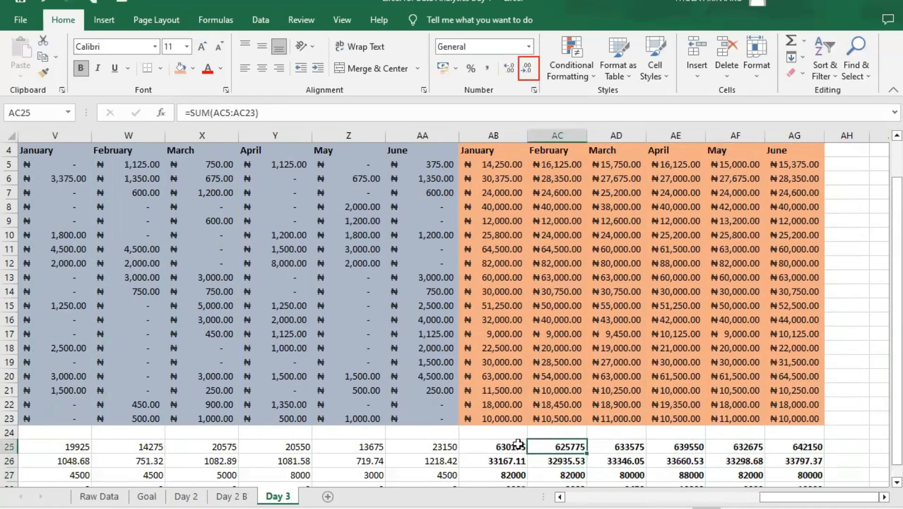
{"action": "left_click", "coordinate": [518, 446]}
{"action": "left_click", "coordinate": [499, 462]}
{"action": "left_click", "coordinate": [498, 476]}
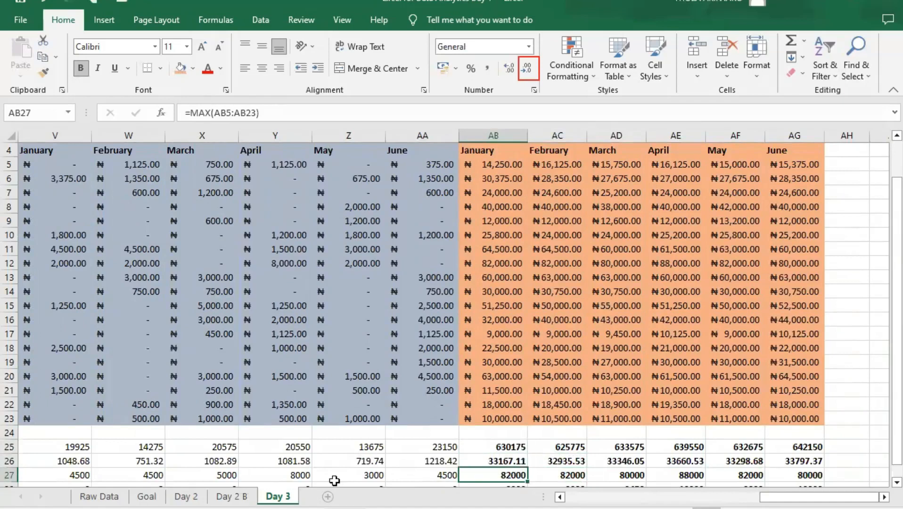
{"action": "left_click", "coordinate": [527, 71]}
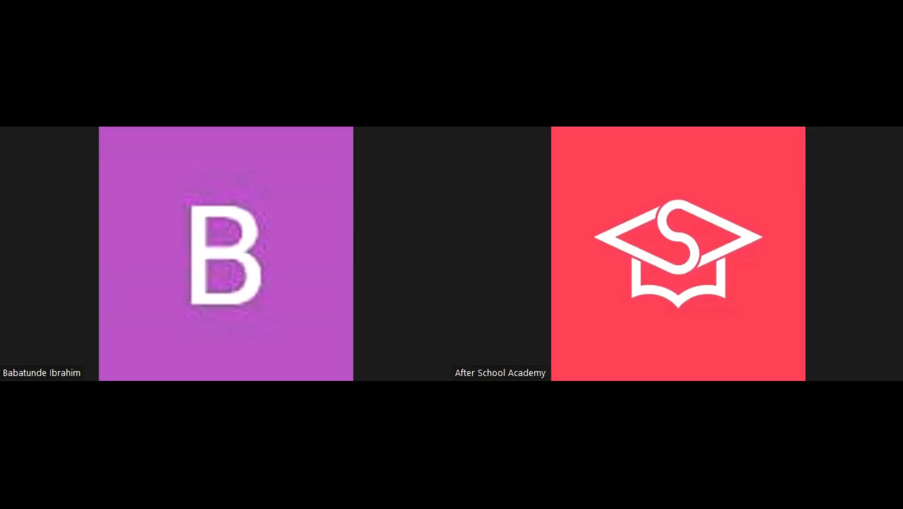
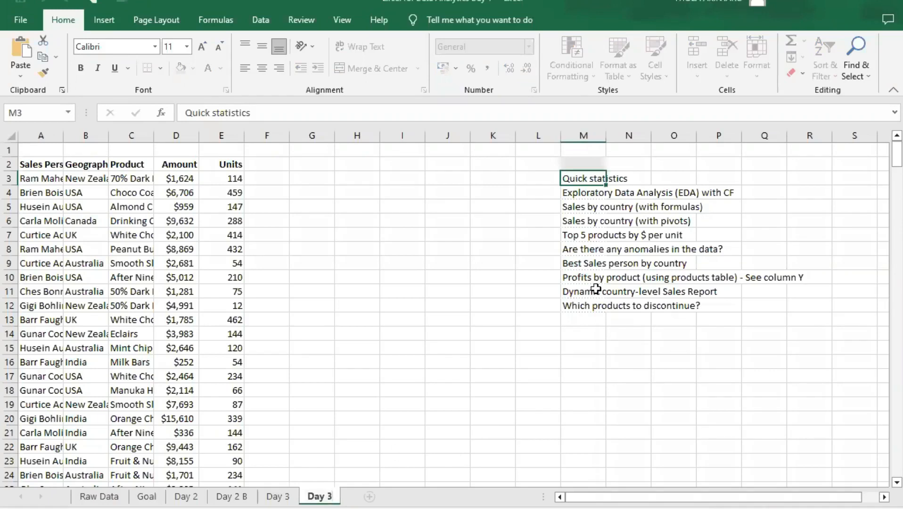
- Rename the copied sheet as "Day 3 B"
{"action": "type", "text": "B"}
{"action": "left_click", "coordinate": [392, 209]}
{"action": "left_click", "coordinate": [617, 177]}
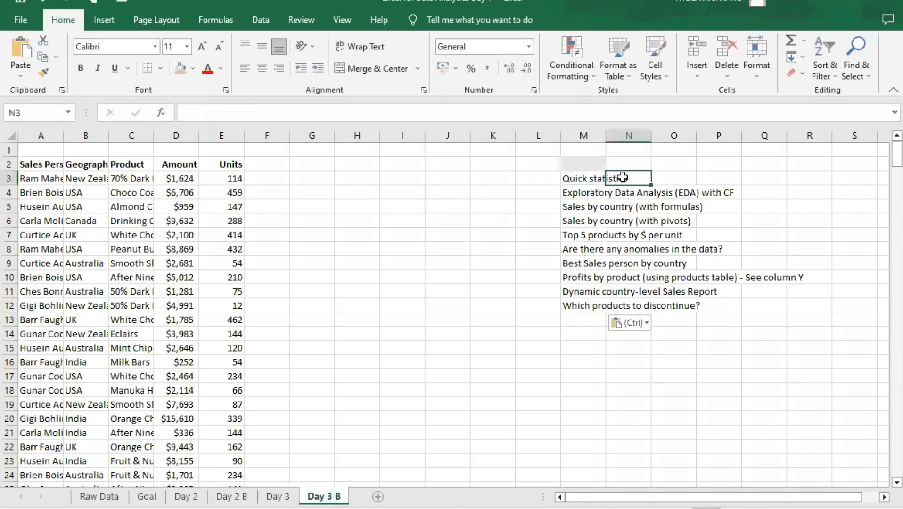
- Autofit column M to the width of the analysis question list that starts with "Quick statistics"
{"action": "left_click", "coordinate": [683, 191]}
{"action": "left_click", "coordinate": [572, 195]}
{"action": "left_click", "coordinate": [575, 177]}
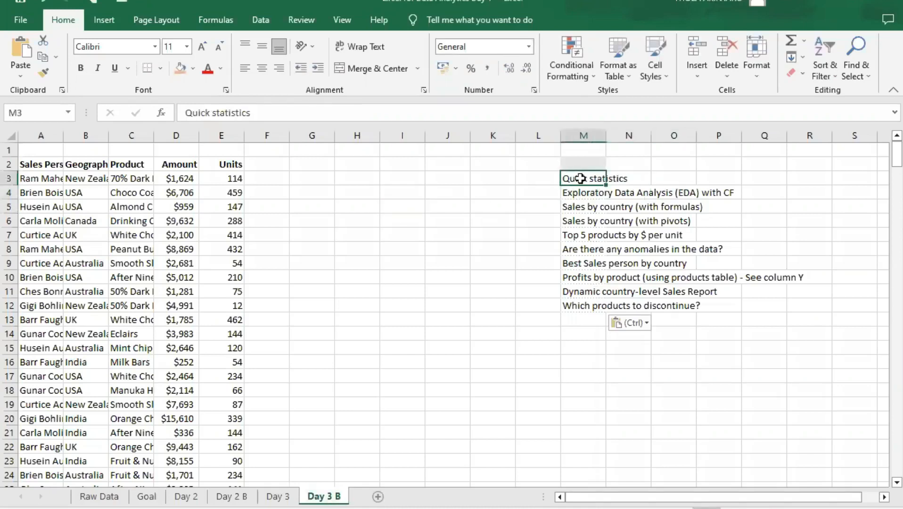
{"action": "double_click", "coordinate": [606, 131]}
{"action": "left_click", "coordinate": [81, 68]}
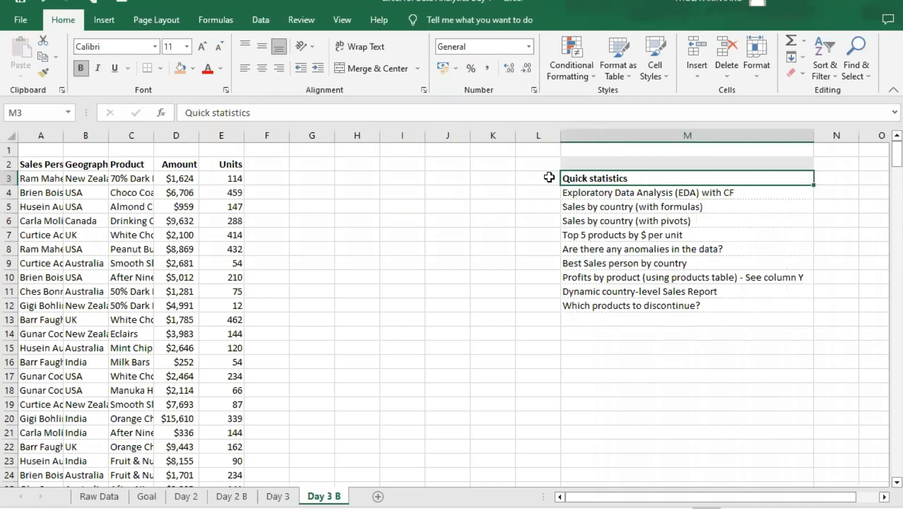
{"action": "left_click", "coordinate": [582, 194]}
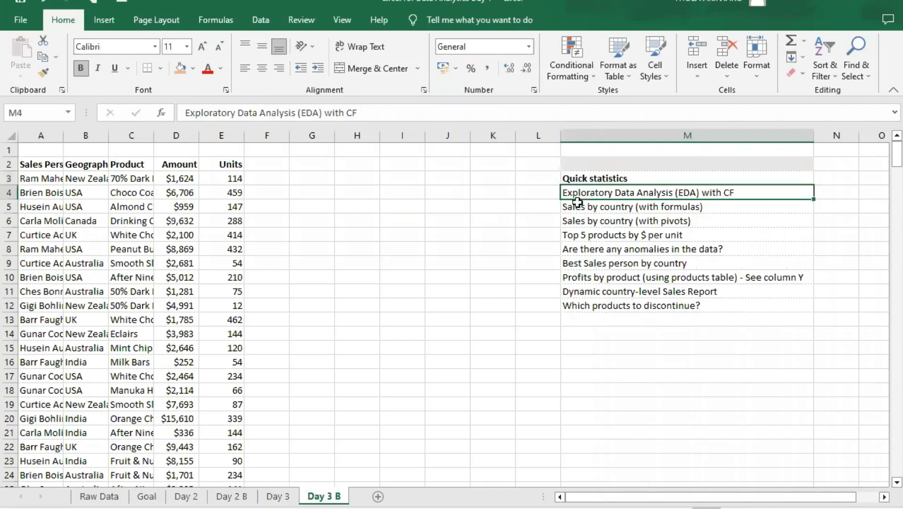
{"action": "left_click", "coordinate": [582, 179]}
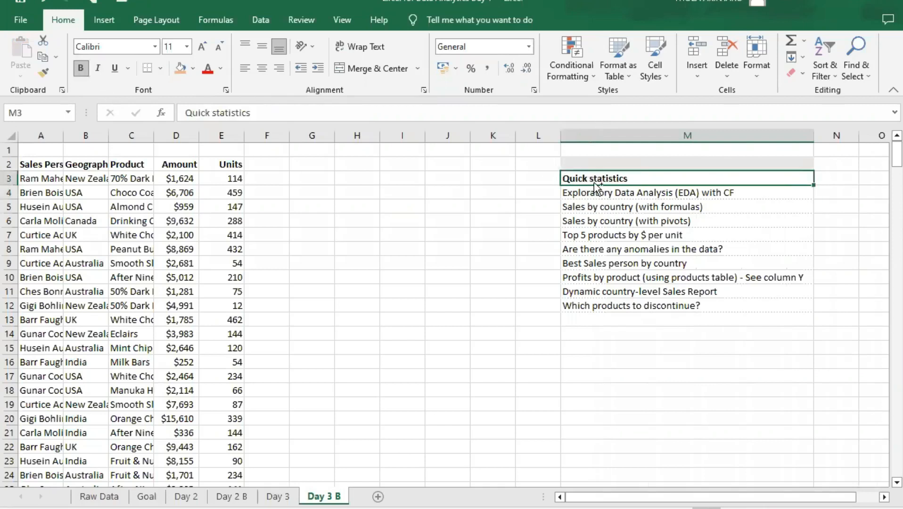
{"action": "key", "text": "ctrl+b"}
{"action": "left_click", "coordinate": [591, 193]}
- Number the analysis questions from 1 to 10 in cells L3 to L12, beside the list in column M
{"action": "left_click", "coordinate": [540, 179]}
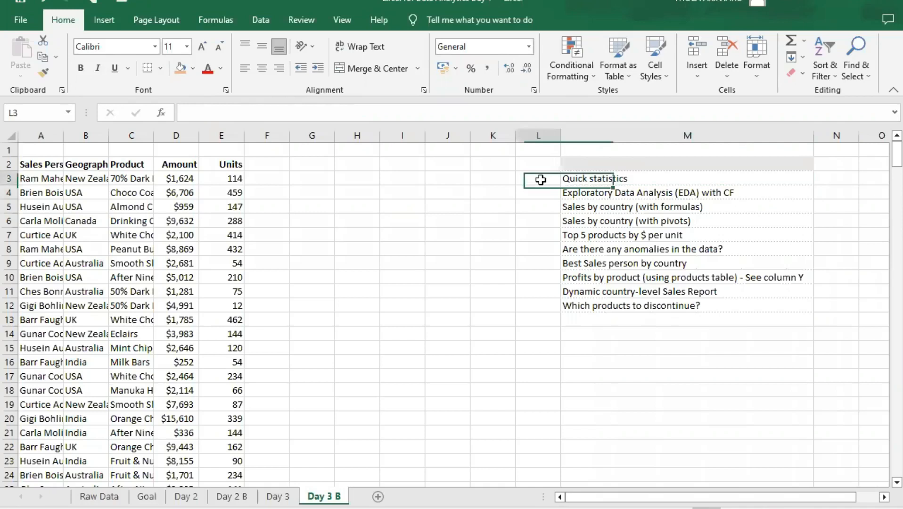
{"action": "type", "text": "1"}
{"action": "key", "text": "Return"}
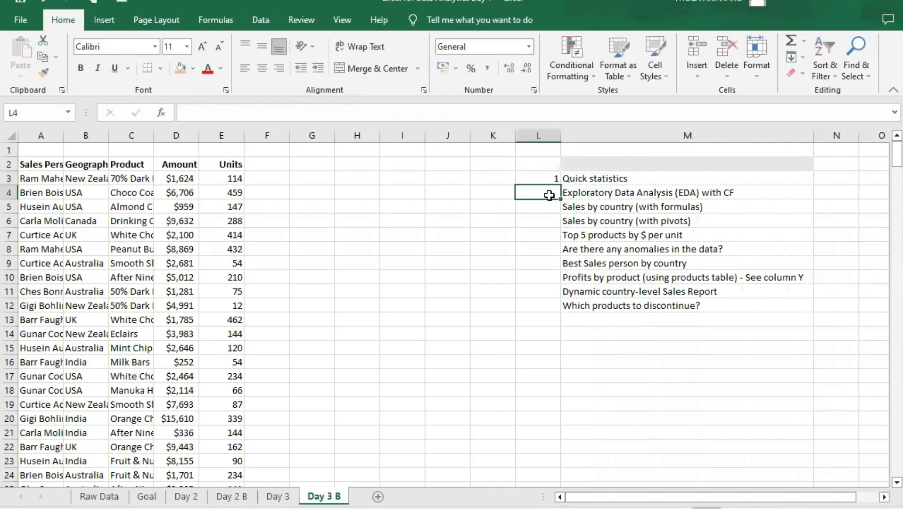
{"action": "type", "text": "2"}
{"action": "key", "text": "Return"}
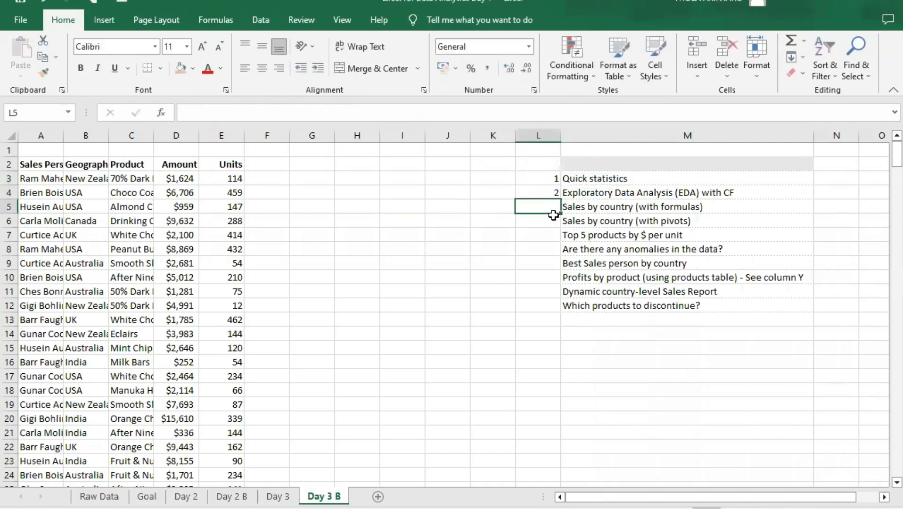
{"action": "type", "text": "3"}
{"action": "key", "text": "Return"}
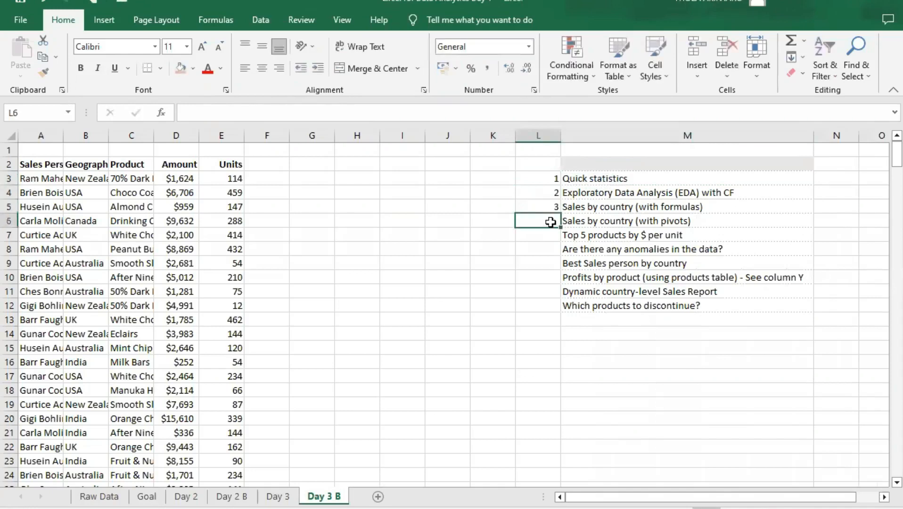
{"action": "type", "text": "4"}
{"action": "key", "text": "Return"}
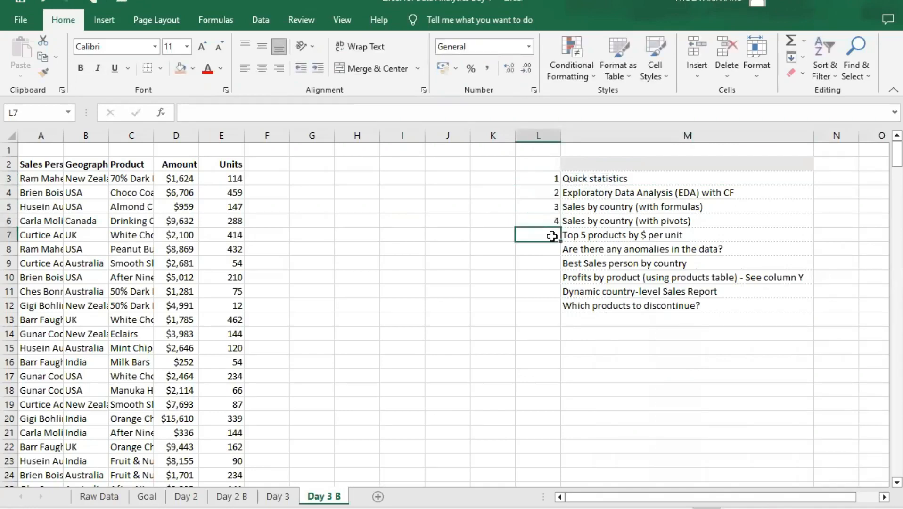
{"action": "type", "text": "5"}
{"action": "key", "text": "Return"}
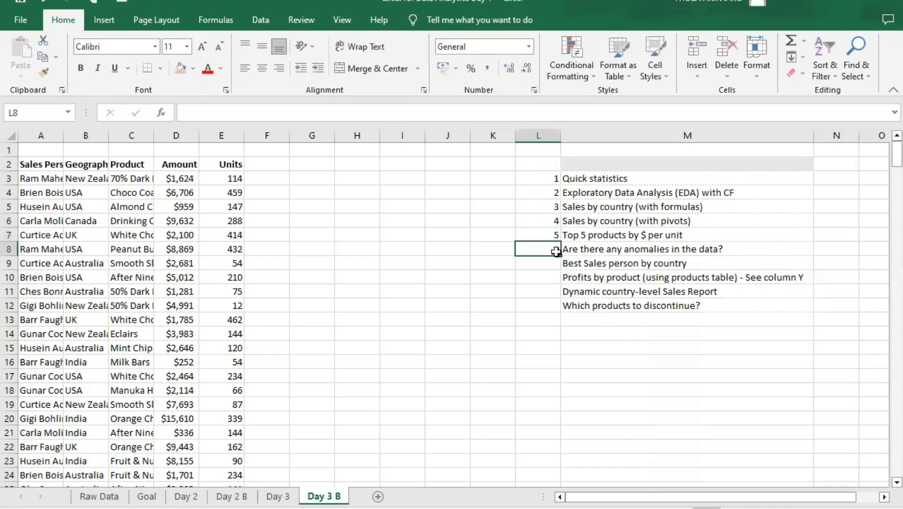
{"action": "type", "text": "6"}
{"action": "key", "text": "Return"}
{"action": "type", "text": "7"}
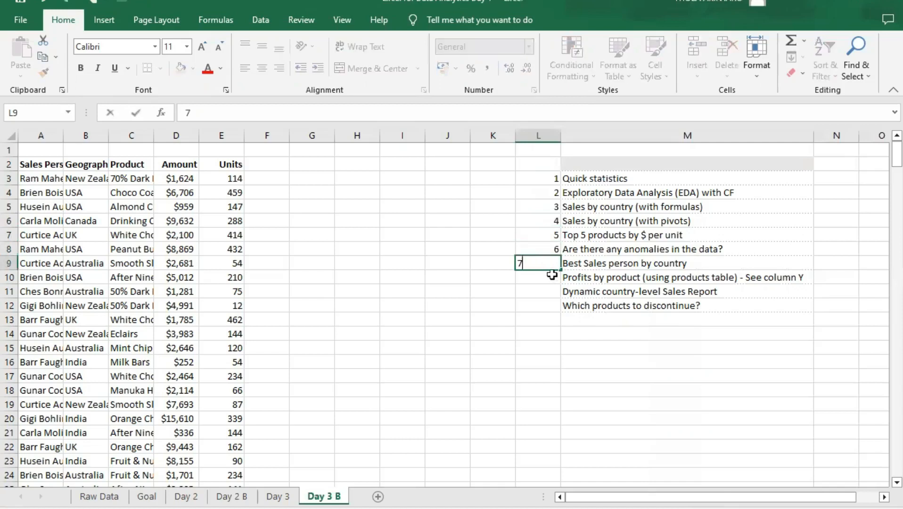
{"action": "key", "text": "Return"}
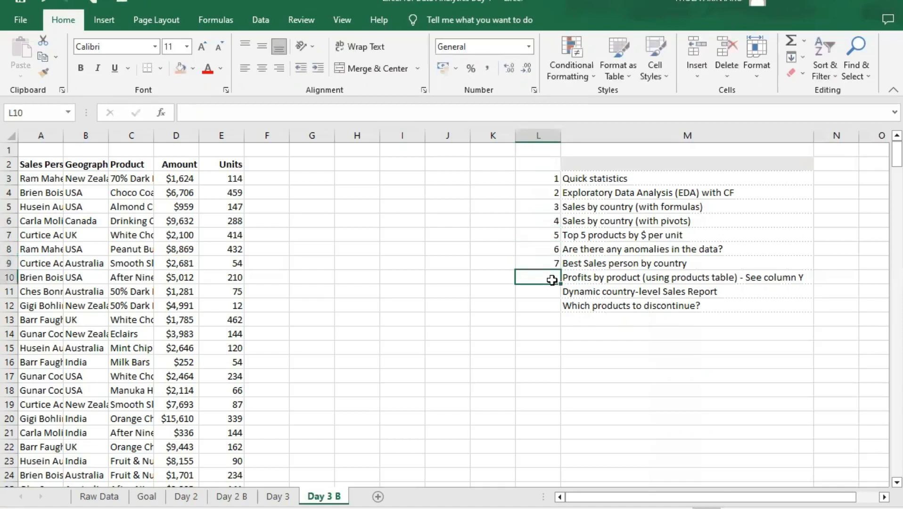
{"action": "type", "text": "8"}
{"action": "key", "text": "Return"}
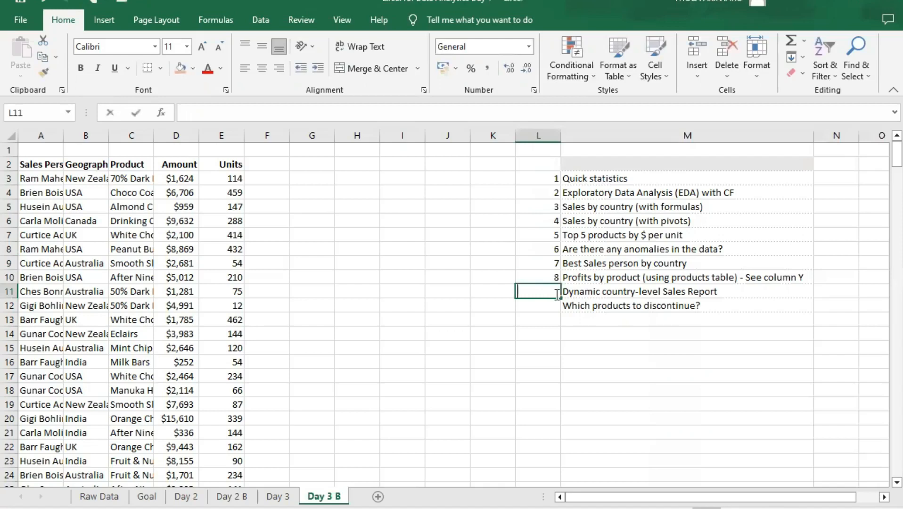
{"action": "type", "text": "9"}
{"action": "left_click", "coordinate": [551, 316]}
{"action": "left_click", "coordinate": [551, 307]}
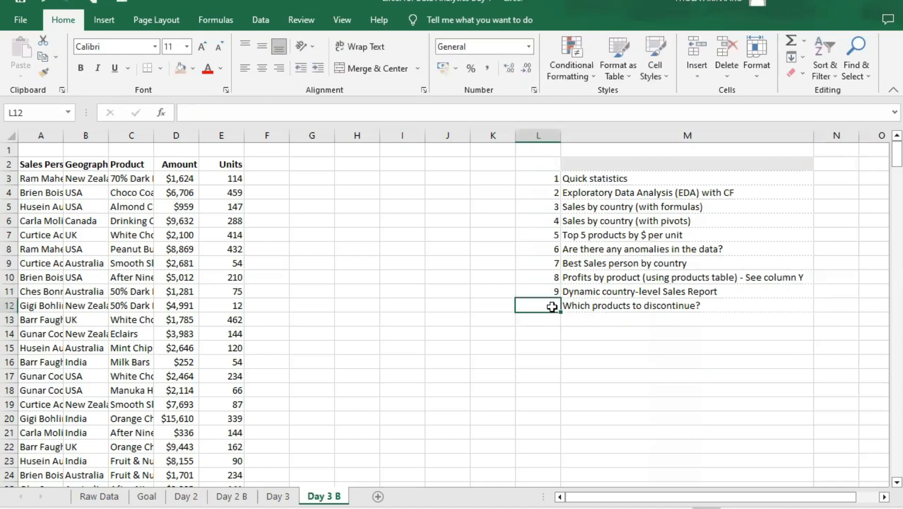
{"action": "type", "text": "1"}
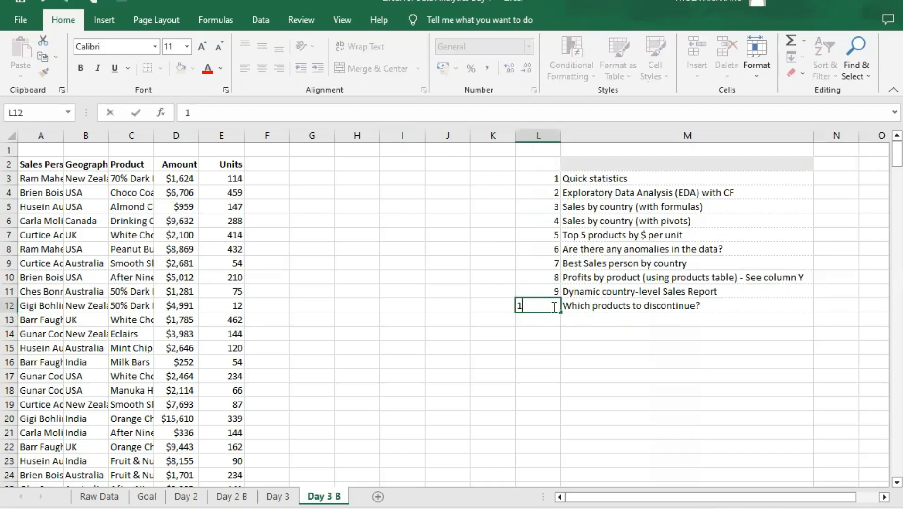
{"action": "type", "text": "0"}
{"action": "left_click", "coordinate": [551, 290]}
{"action": "left_click", "coordinate": [542, 190]}
{"action": "left_click", "coordinate": [531, 178]}
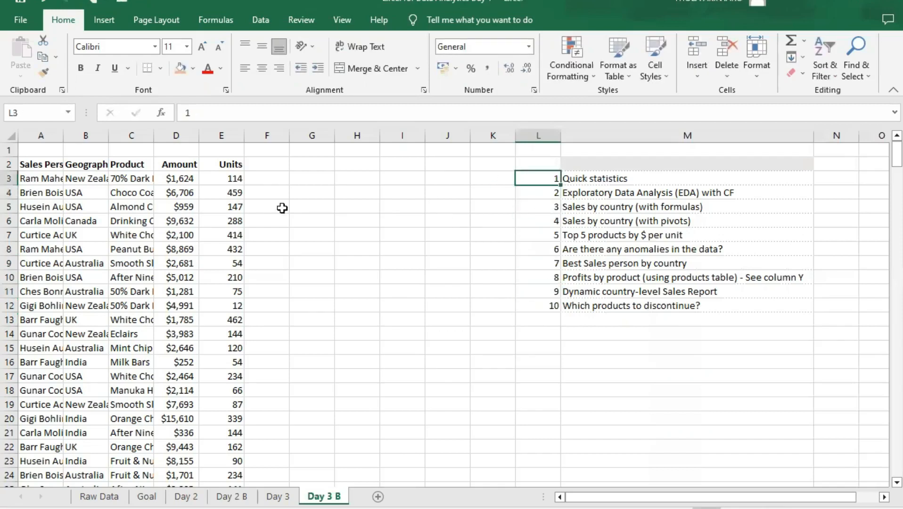
- Autofit columns A to D so the Sales Person, Geography, Product and Amount data fit their widths
{"action": "double_click", "coordinate": [62, 135]}
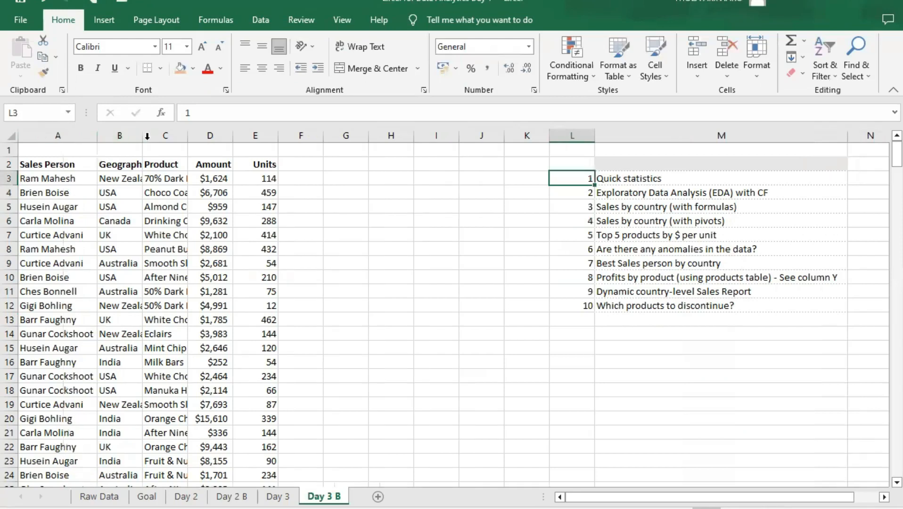
{"action": "double_click", "coordinate": [143, 136]}
{"action": "double_click", "coordinate": [202, 136]}
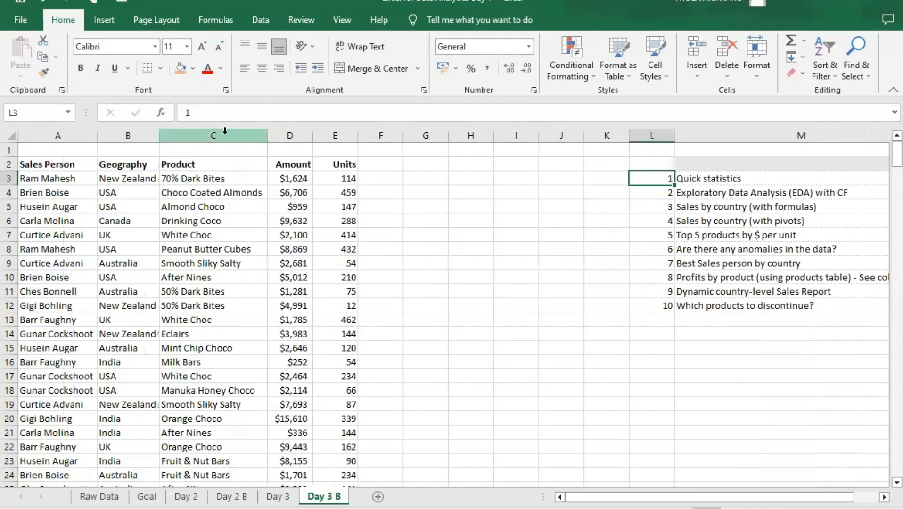
{"action": "double_click", "coordinate": [312, 135]}
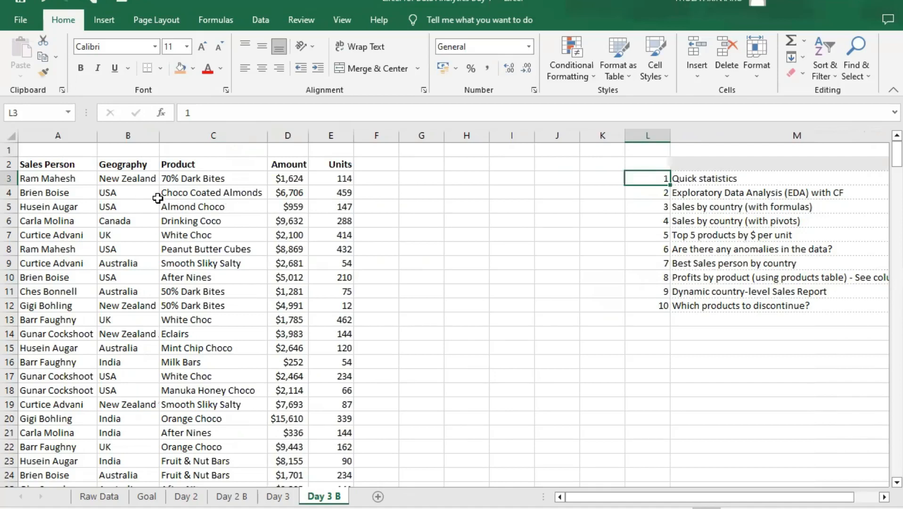
- Look through the sales records and examine the header and entries of the Sales Person column
{"action": "scroll", "coordinate": [156, 221], "scroll_direction": "down", "scroll_amount": 3}
{"action": "scroll", "coordinate": [153, 232], "scroll_direction": "down", "scroll_amount": 1}
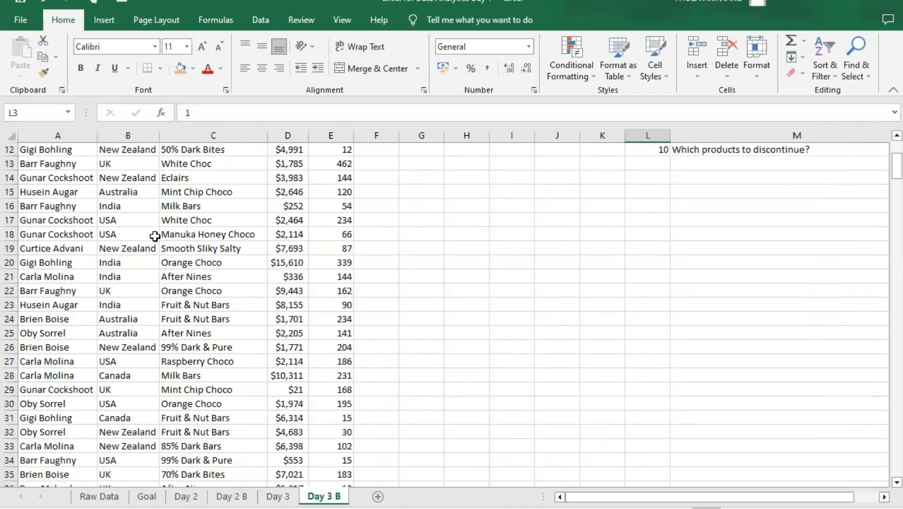
{"action": "scroll", "coordinate": [153, 232], "scroll_direction": "up", "scroll_amount": 4}
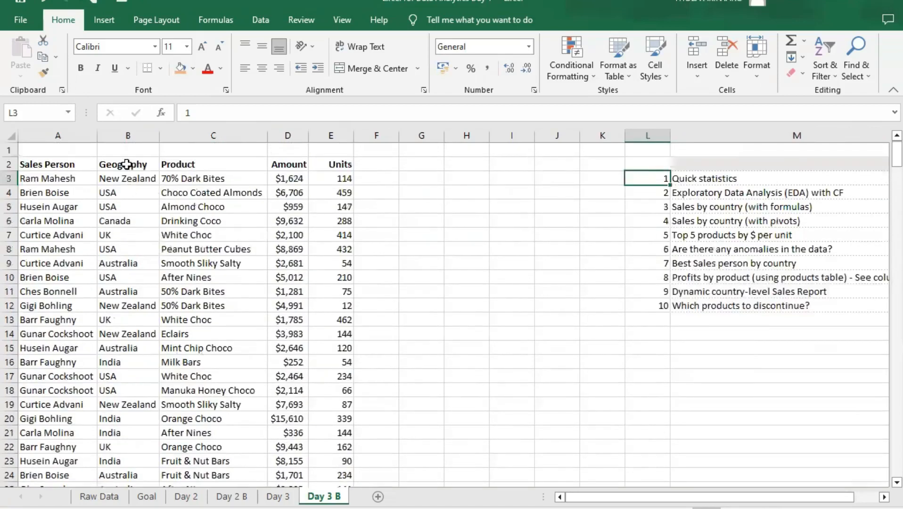
{"action": "left_click", "coordinate": [47, 165]}
{"action": "left_click", "coordinate": [43, 135]}
{"action": "left_click", "coordinate": [47, 178]}
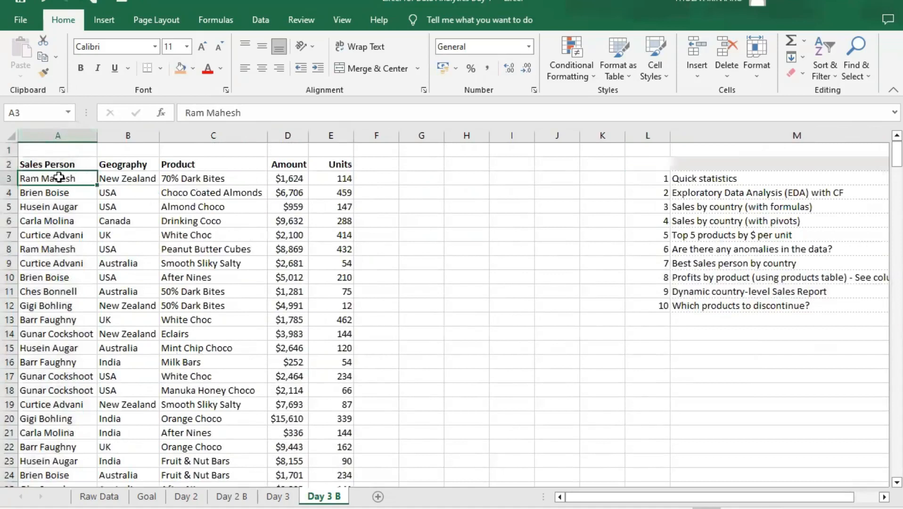
{"action": "left_click_drag", "start_coordinate": [59, 184], "coordinate": [55, 376]}
{"action": "left_click", "coordinate": [56, 281]}
{"action": "left_click", "coordinate": [62, 189]}
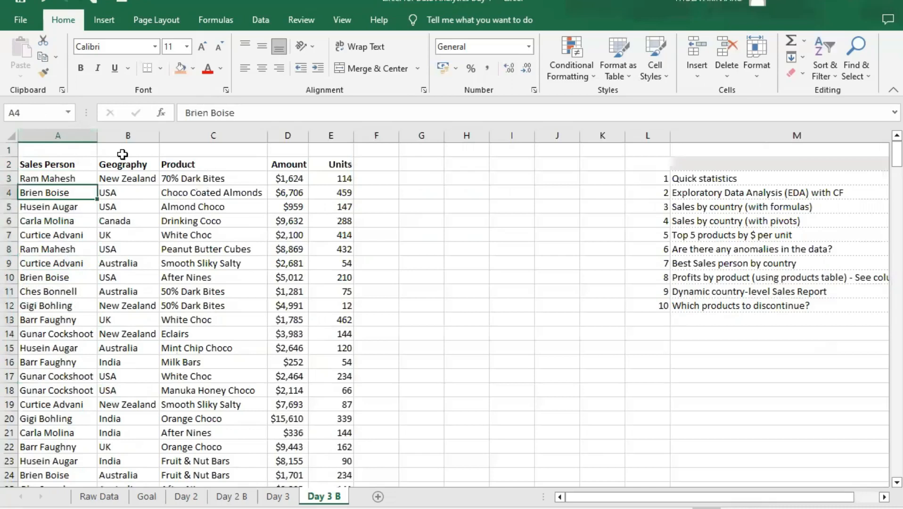
- Examine the Geography, Product, Amount and Units columns of the sales data one after another
{"action": "left_click", "coordinate": [124, 162]}
{"action": "left_click_drag", "start_coordinate": [128, 176], "coordinate": [125, 416]}
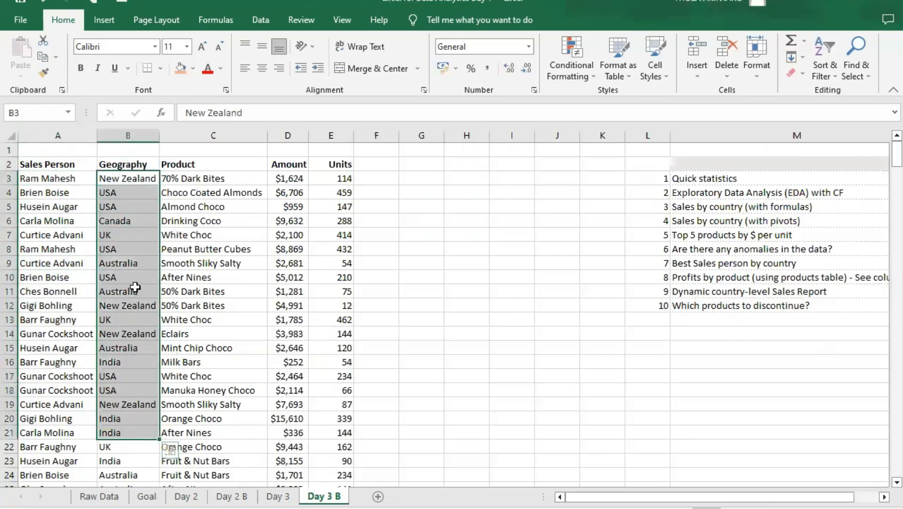
{"action": "left_click", "coordinate": [134, 288]}
{"action": "left_click", "coordinate": [122, 177]}
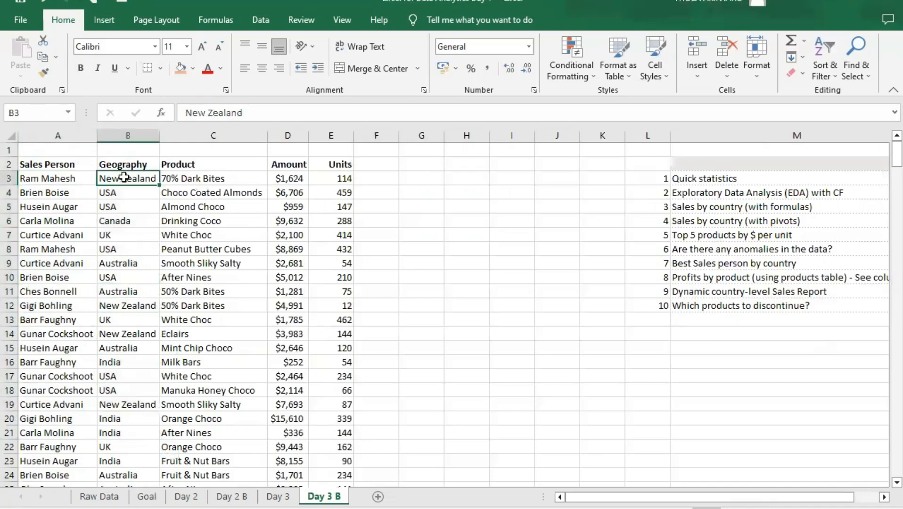
{"action": "left_click_drag", "start_coordinate": [212, 177], "coordinate": [213, 383]}
{"action": "scroll", "coordinate": [285, 184], "scroll_direction": "up", "scroll_amount": 2}
{"action": "left_click", "coordinate": [292, 163]}
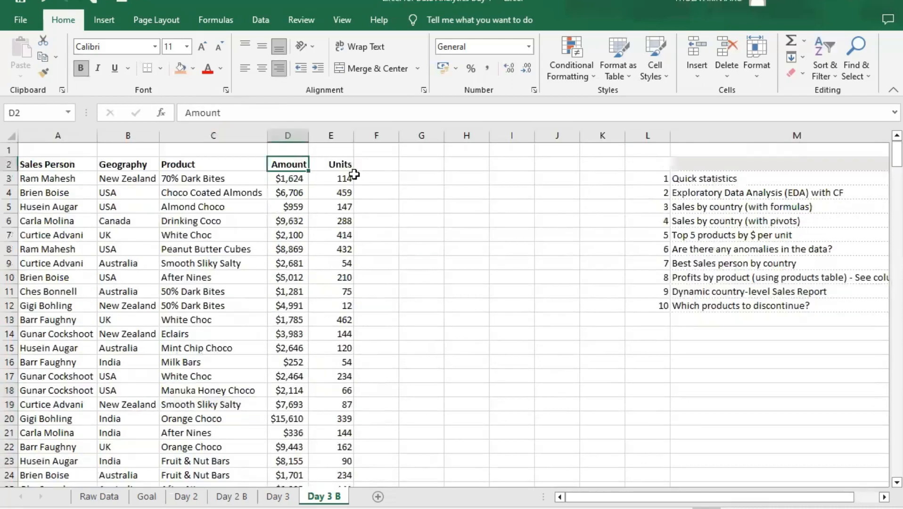
{"action": "left_click", "coordinate": [347, 166]}
{"action": "left_click_drag", "start_coordinate": [285, 177], "coordinate": [292, 430]}
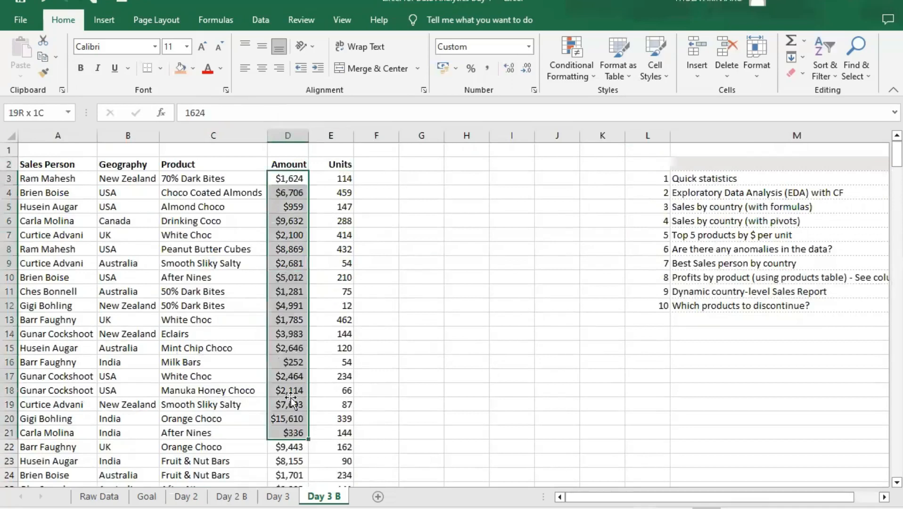
{"action": "left_click", "coordinate": [290, 402]}
{"action": "left_click", "coordinate": [342, 179]}
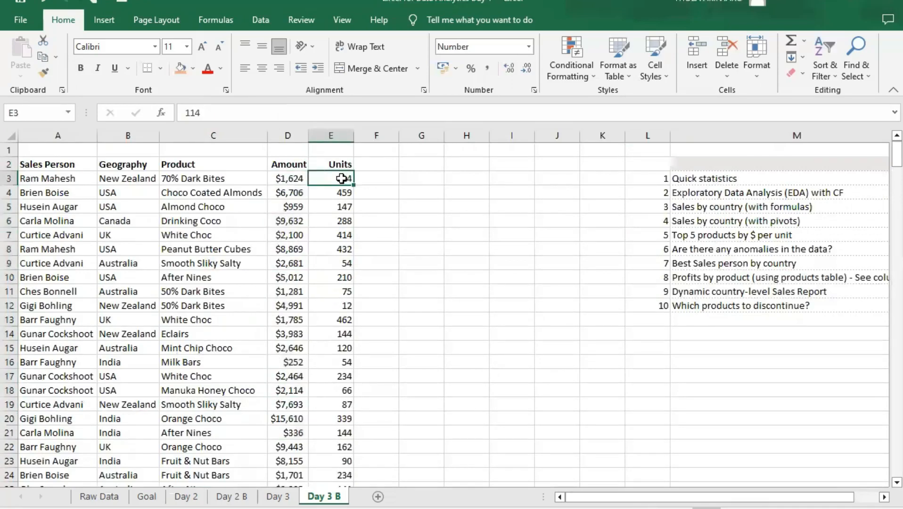
- Examine the first sales record in row 3 field by field, from Sales Person through to Units and Amount
{"action": "left_click", "coordinate": [61, 179]}
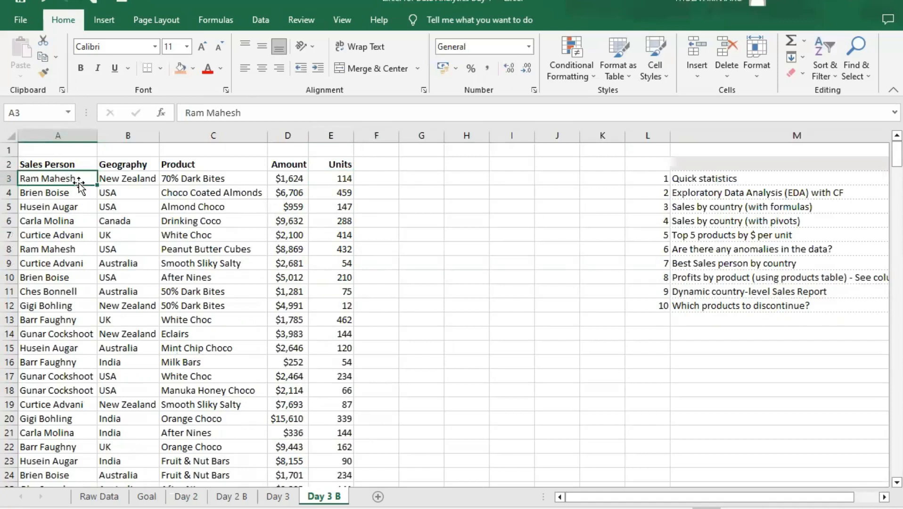
{"action": "left_click", "coordinate": [131, 179]}
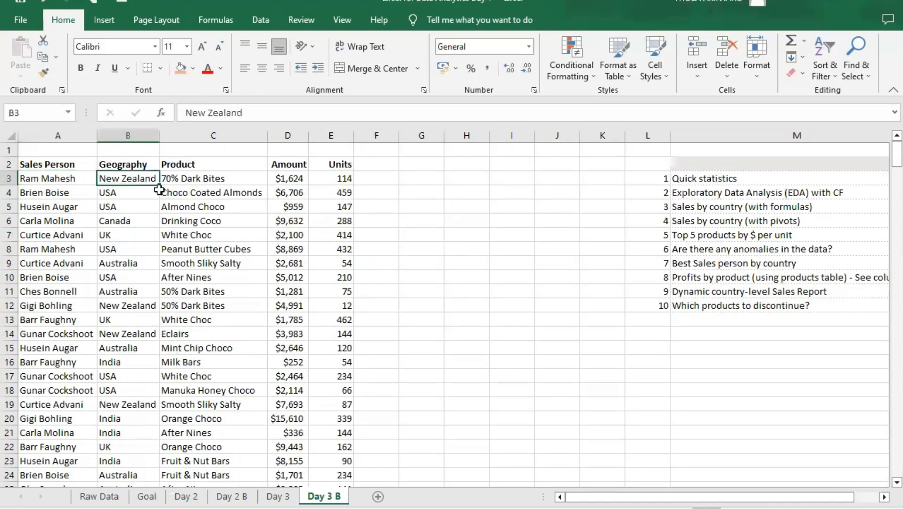
{"action": "left_click", "coordinate": [205, 179]}
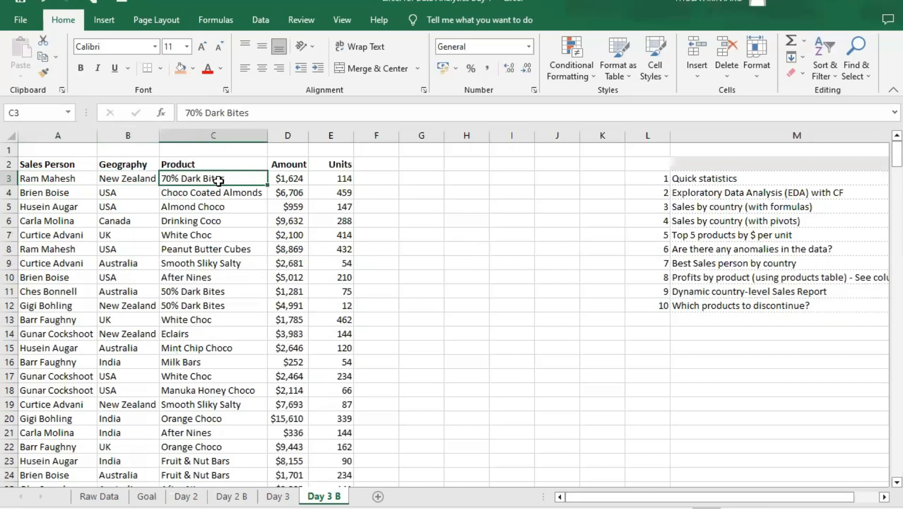
{"action": "left_click", "coordinate": [137, 177]}
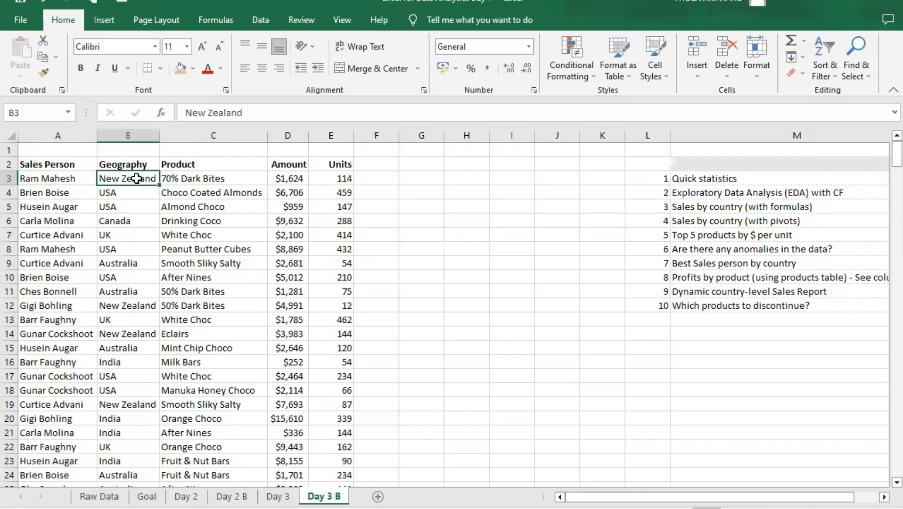
{"action": "left_click", "coordinate": [343, 179]}
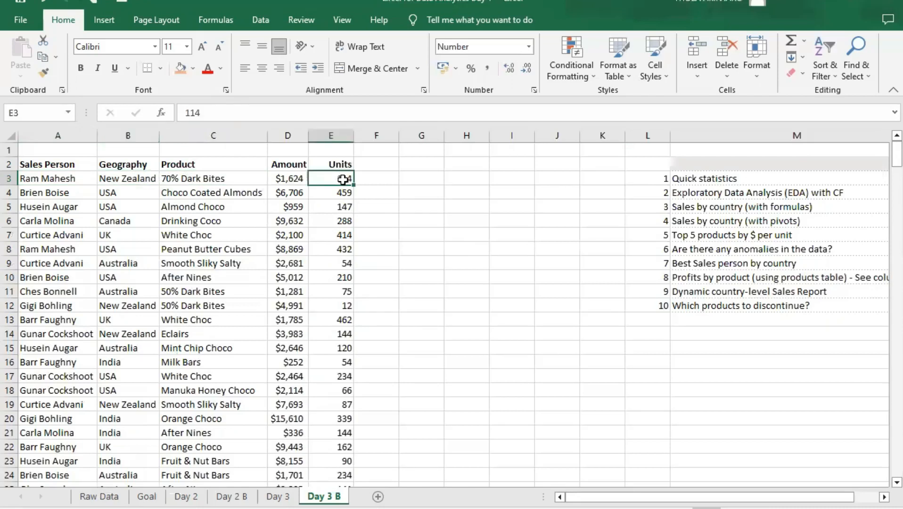
{"action": "left_click", "coordinate": [288, 179]}
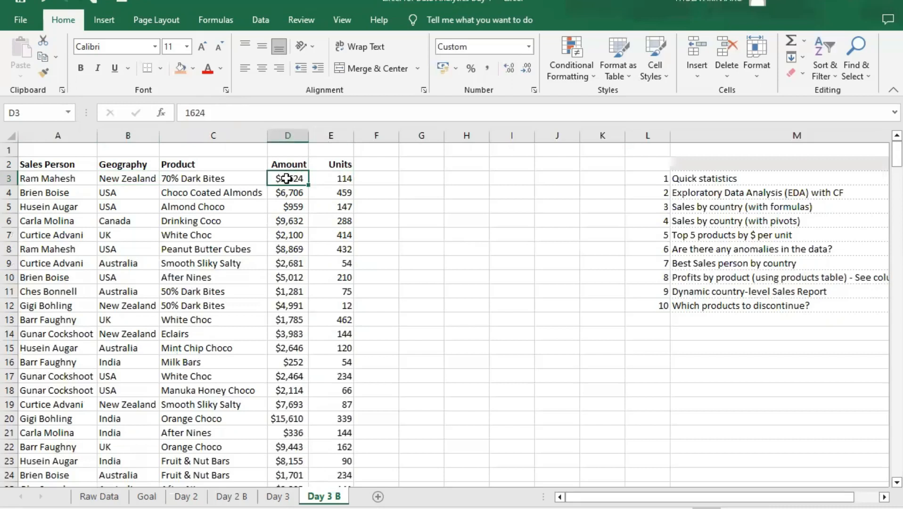
- Examine the second sales record in row 4, checking its Amount, Product, Geography and Units
{"action": "left_click", "coordinate": [294, 193]}
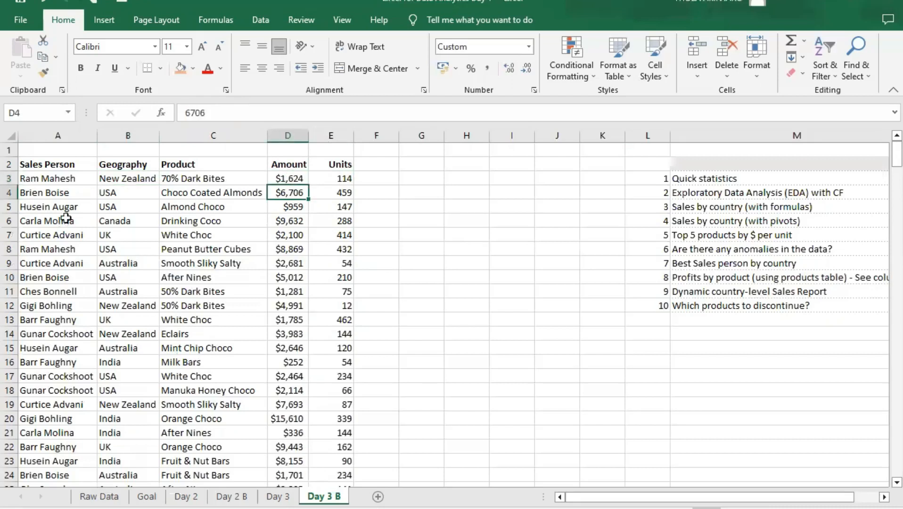
{"action": "left_click", "coordinate": [196, 198]}
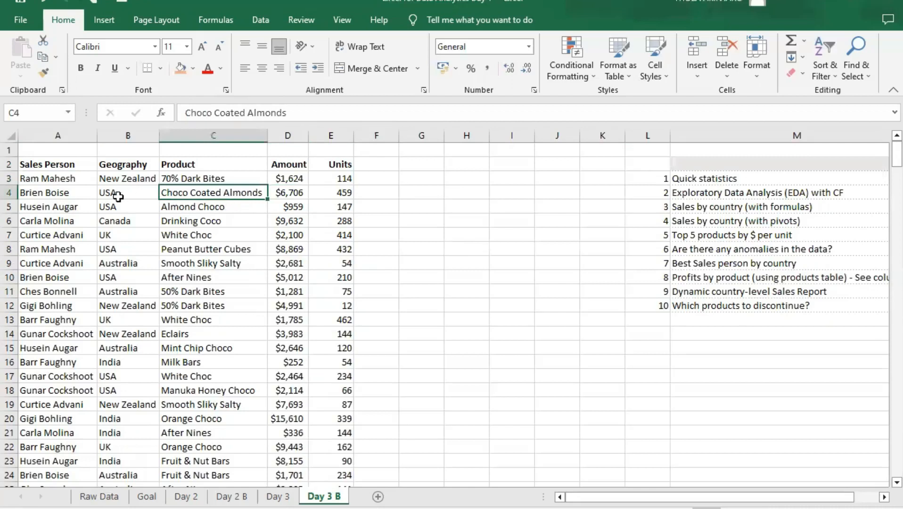
{"action": "left_click", "coordinate": [118, 193]}
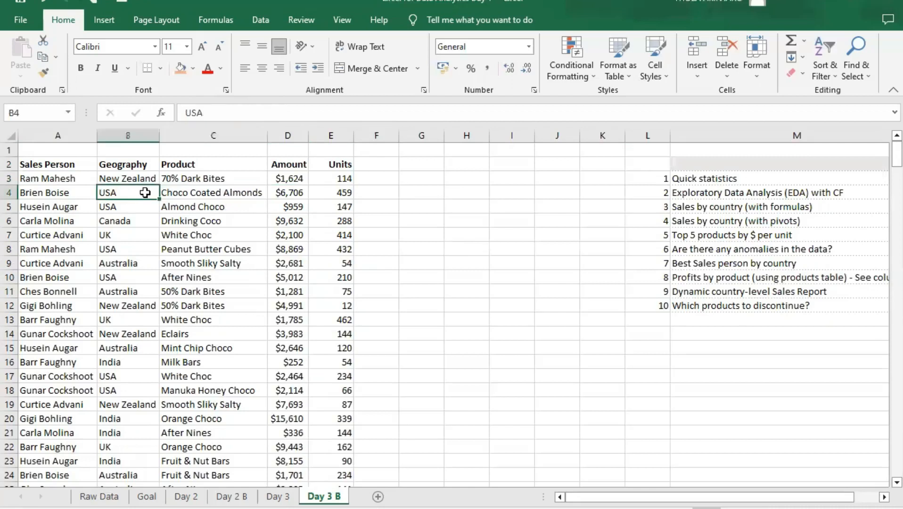
{"action": "left_click", "coordinate": [340, 194]}
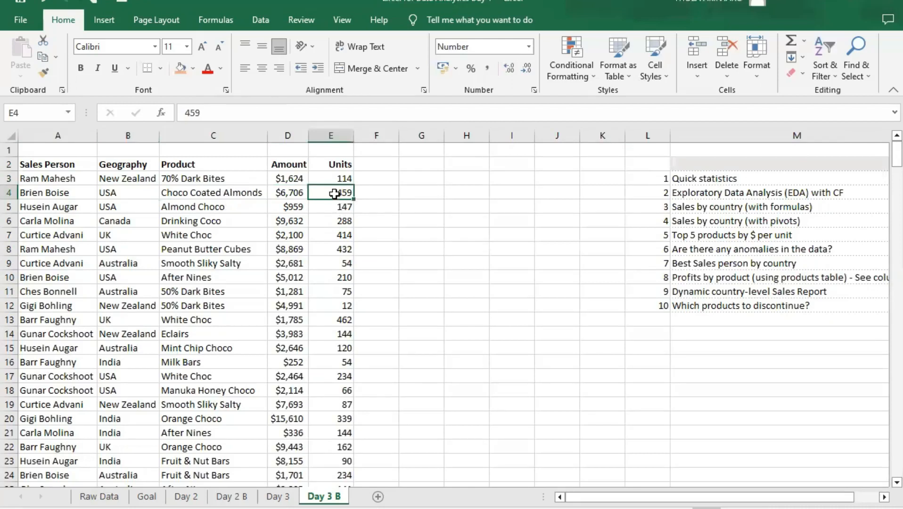
{"action": "left_click", "coordinate": [295, 194]}
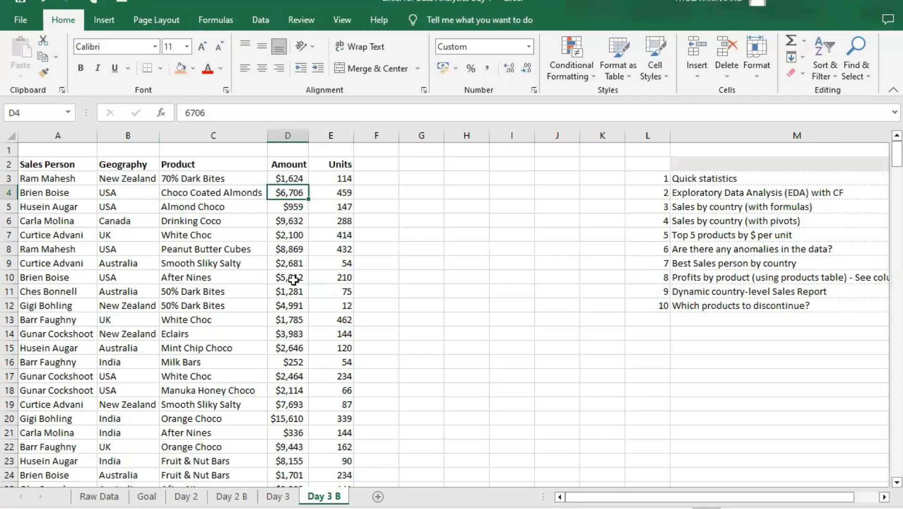
- Look through the sales records down to the last one in row 302 and examine its fields
{"action": "scroll", "coordinate": [283, 282], "scroll_direction": "down", "scroll_amount": 4}
{"action": "scroll", "coordinate": [297, 329], "scroll_direction": "down", "scroll_amount": 20}
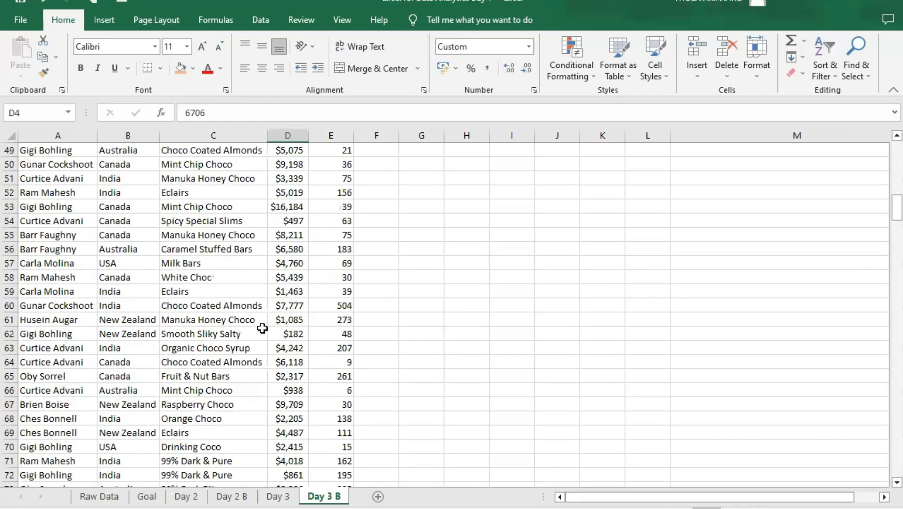
{"action": "scroll", "coordinate": [252, 328], "scroll_direction": "down", "scroll_amount": 20}
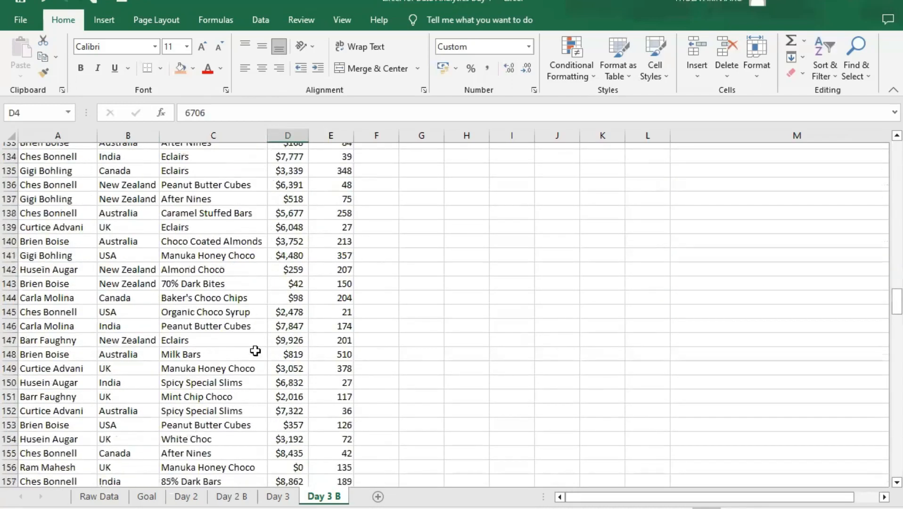
{"action": "scroll", "coordinate": [254, 361], "scroll_direction": "down", "scroll_amount": 20}
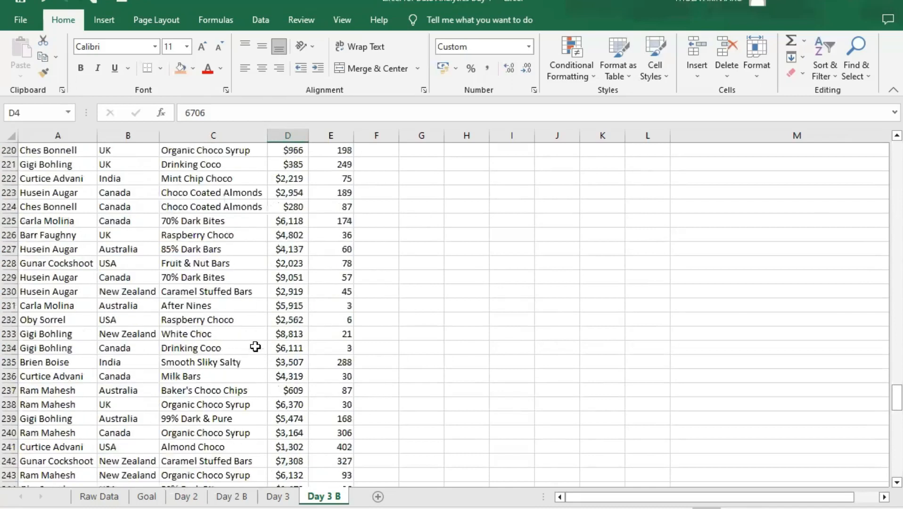
{"action": "scroll", "coordinate": [256, 358], "scroll_direction": "down", "scroll_amount": 12}
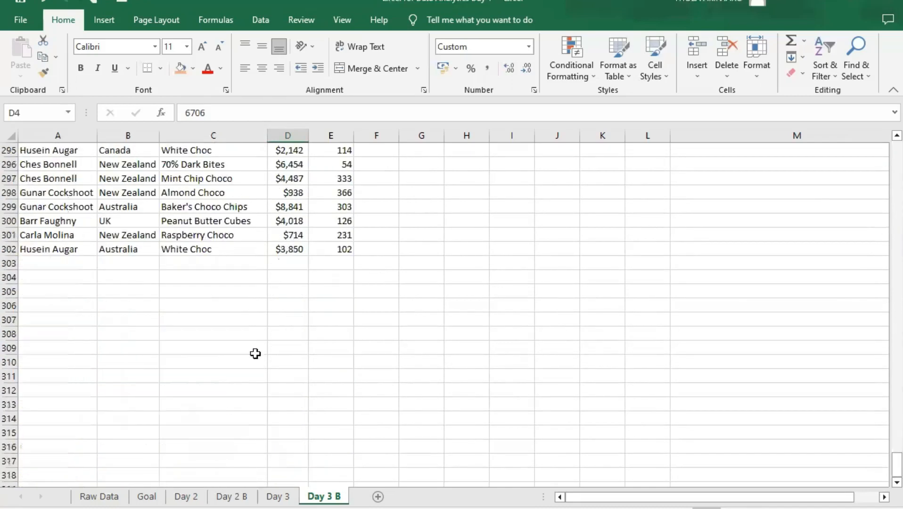
{"action": "scroll", "coordinate": [254, 355], "scroll_direction": "up", "scroll_amount": 3}
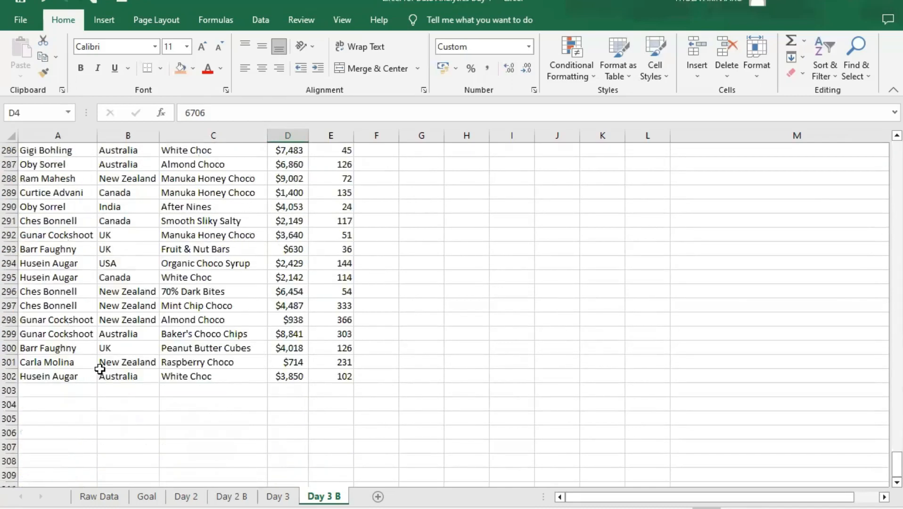
{"action": "left_click", "coordinate": [40, 377]}
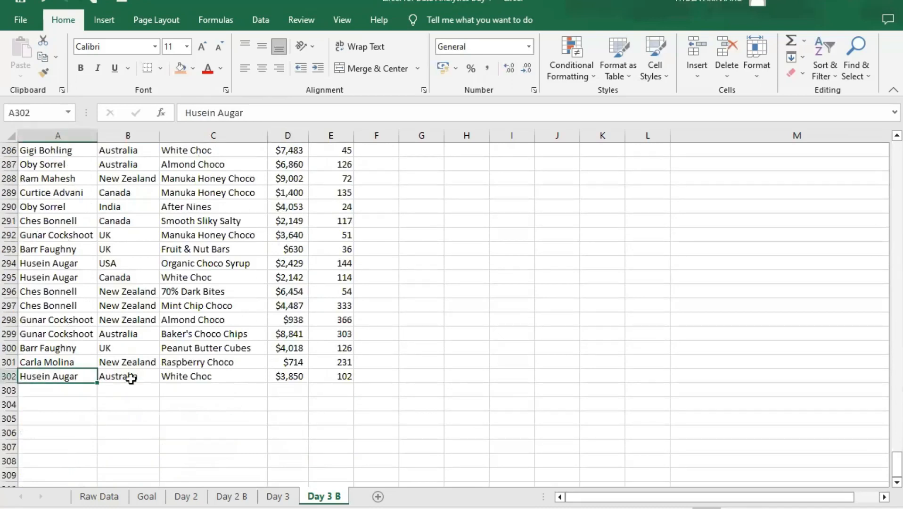
{"action": "left_click", "coordinate": [255, 389]}
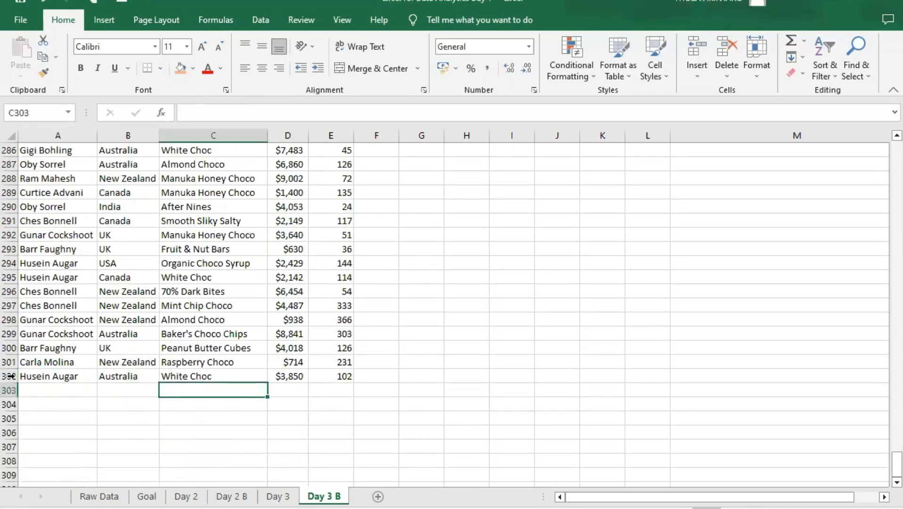
{"action": "left_click", "coordinate": [10, 376]}
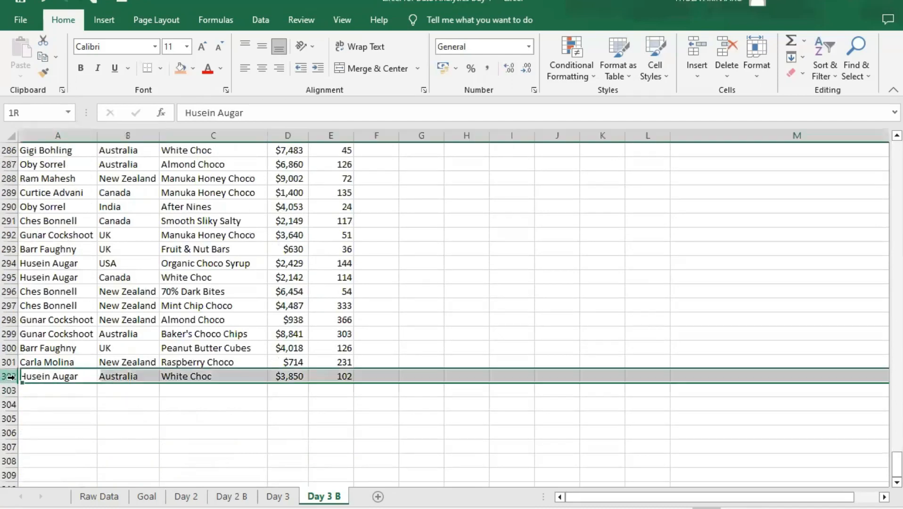
{"action": "left_click", "coordinate": [337, 375]}
- Return to the start of the sales data and examine the first record's Sales Person and Geography entries and the Sales Person header
{"action": "scroll", "coordinate": [314, 369], "scroll_direction": "up", "scroll_amount": 3}
{"action": "scroll", "coordinate": [314, 369], "scroll_direction": "up", "scroll_amount": 17}
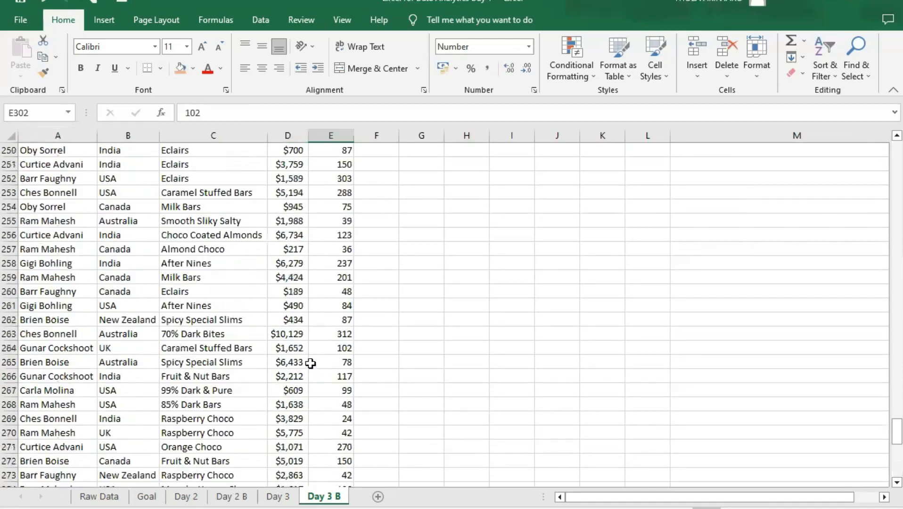
{"action": "scroll", "coordinate": [310, 328], "scroll_direction": "up", "scroll_amount": 20}
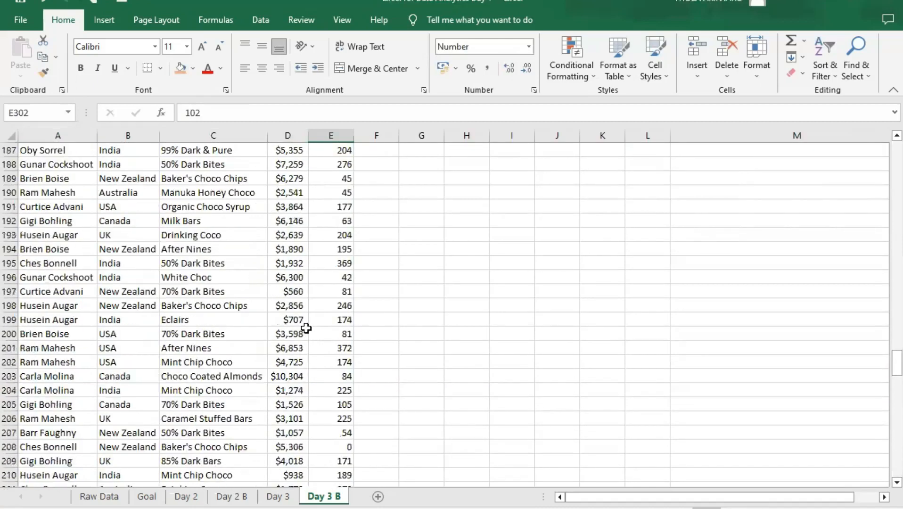
{"action": "scroll", "coordinate": [306, 328], "scroll_direction": "up", "scroll_amount": 4}
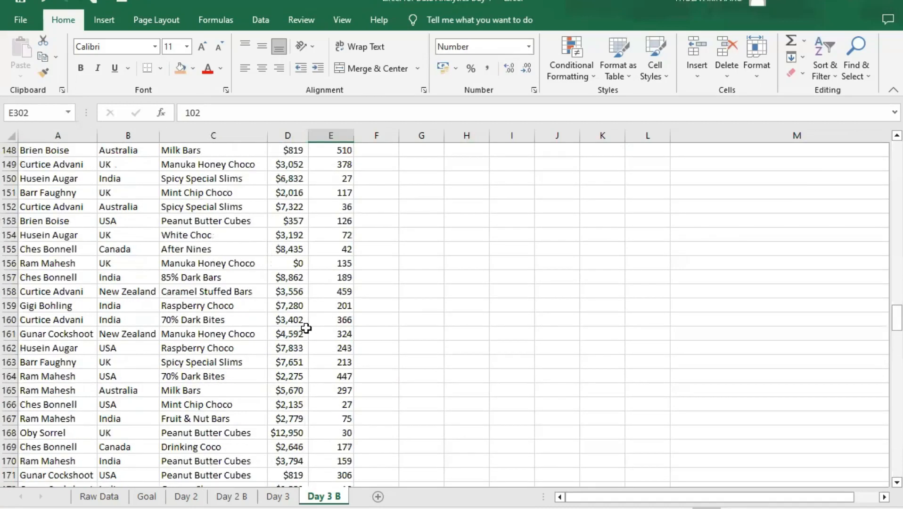
{"action": "scroll", "coordinate": [306, 328], "scroll_direction": "up", "scroll_amount": 17}
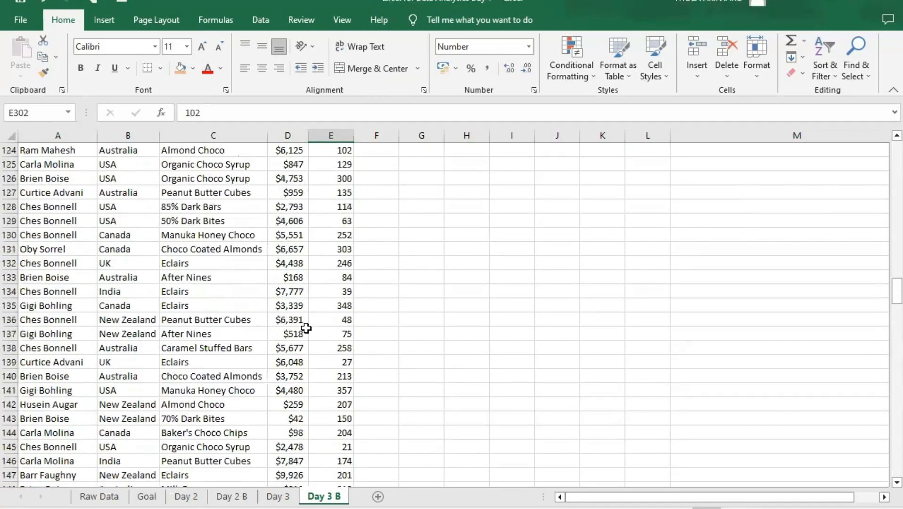
{"action": "scroll", "coordinate": [306, 328], "scroll_direction": "up", "scroll_amount": 20}
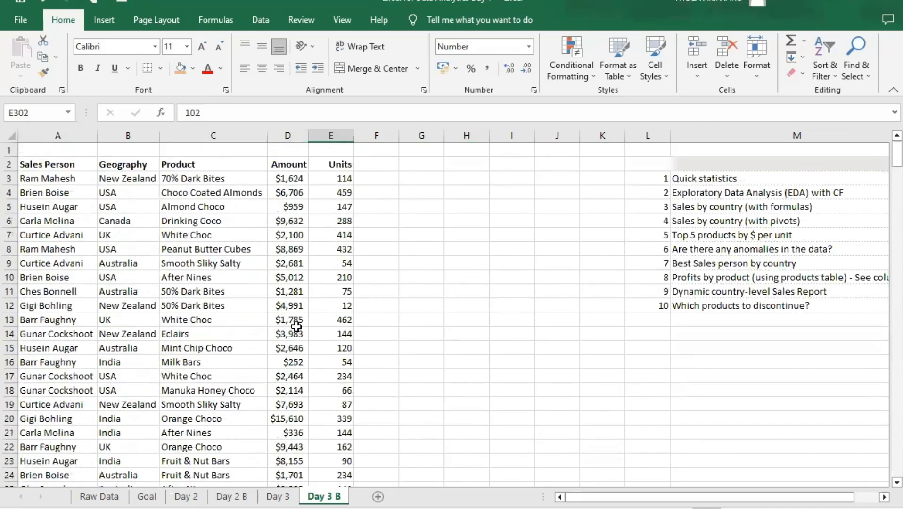
{"action": "left_click", "coordinate": [43, 177]}
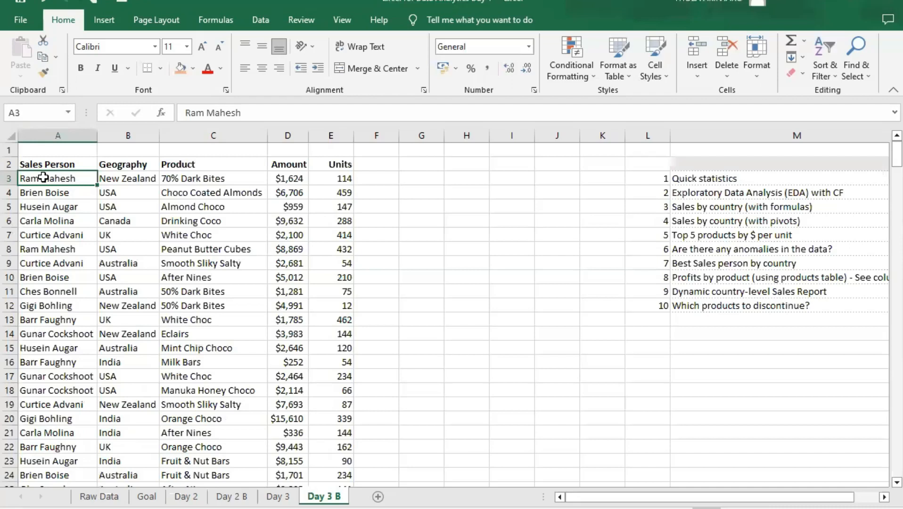
{"action": "left_click", "coordinate": [100, 182]}
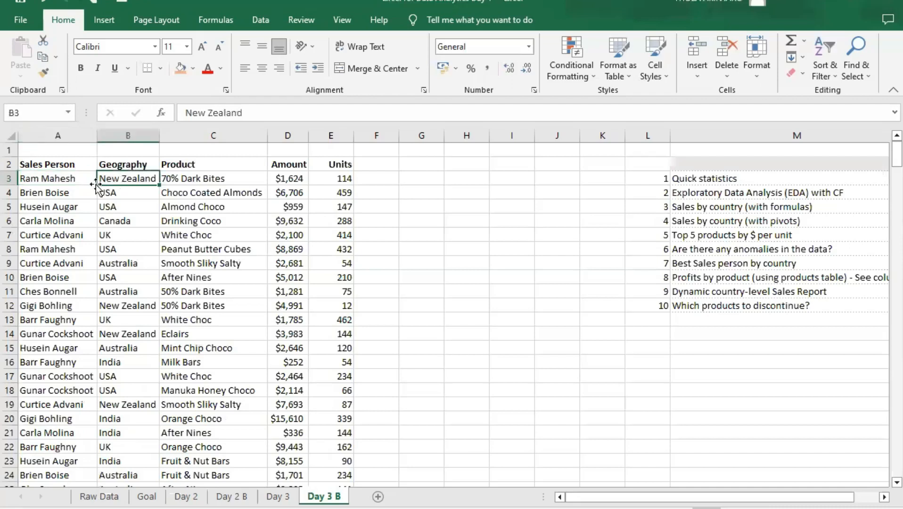
{"action": "left_click", "coordinate": [55, 178]}
{"action": "left_click", "coordinate": [34, 166]}
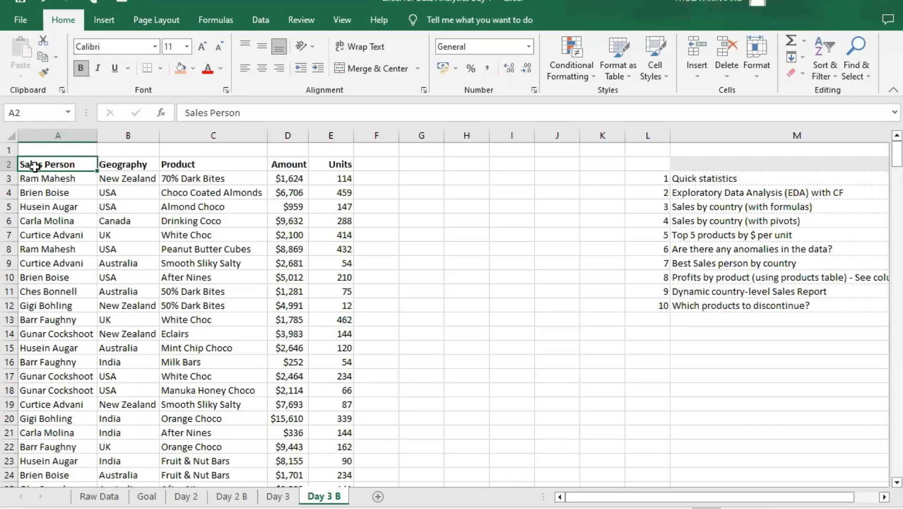
- Skim the sales records below the header row and return to the top of the data
{"action": "scroll", "coordinate": [137, 240], "scroll_direction": "down", "scroll_amount": 3}
{"action": "scroll", "coordinate": [137, 240], "scroll_direction": "down", "scroll_amount": 20}
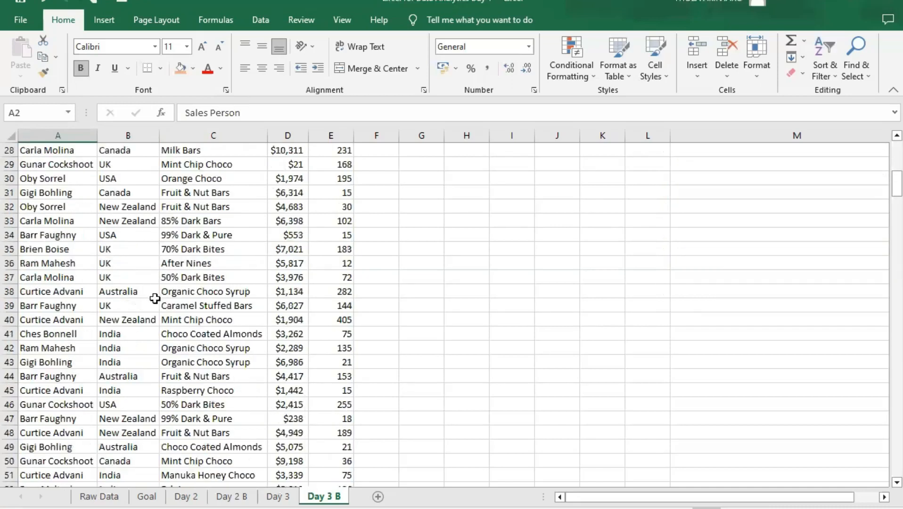
{"action": "scroll", "coordinate": [165, 340], "scroll_direction": "down", "scroll_amount": 3}
{"action": "scroll", "coordinate": [174, 325], "scroll_direction": "up", "scroll_amount": 20}
{"action": "scroll", "coordinate": [179, 312], "scroll_direction": "up", "scroll_amount": 9}
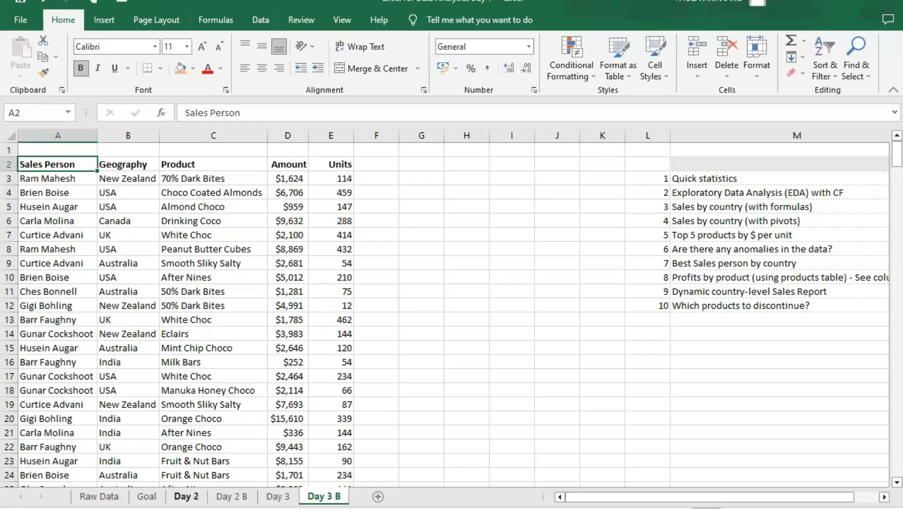
- Review the employee payroll data on the Day 2 and Day 2 B sheets for comparison and return to Day 3 B
{"action": "left_click", "coordinate": [186, 497]}
{"action": "scroll", "coordinate": [79, 293], "scroll_direction": "up", "scroll_amount": 5}
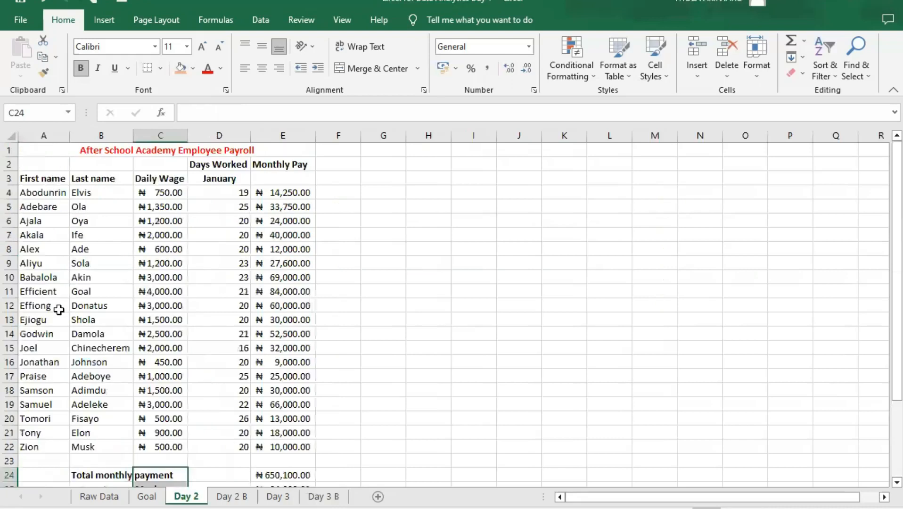
{"action": "left_click", "coordinate": [225, 497]}
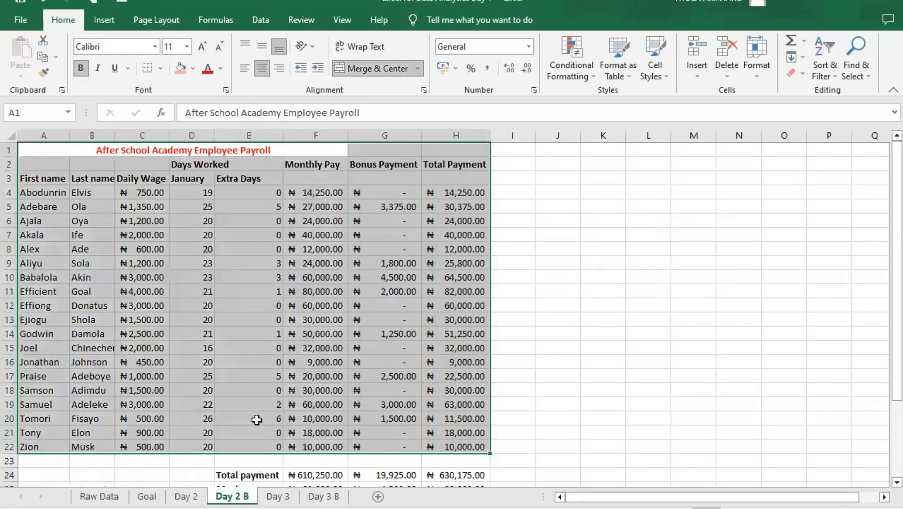
{"action": "left_click", "coordinate": [315, 418]}
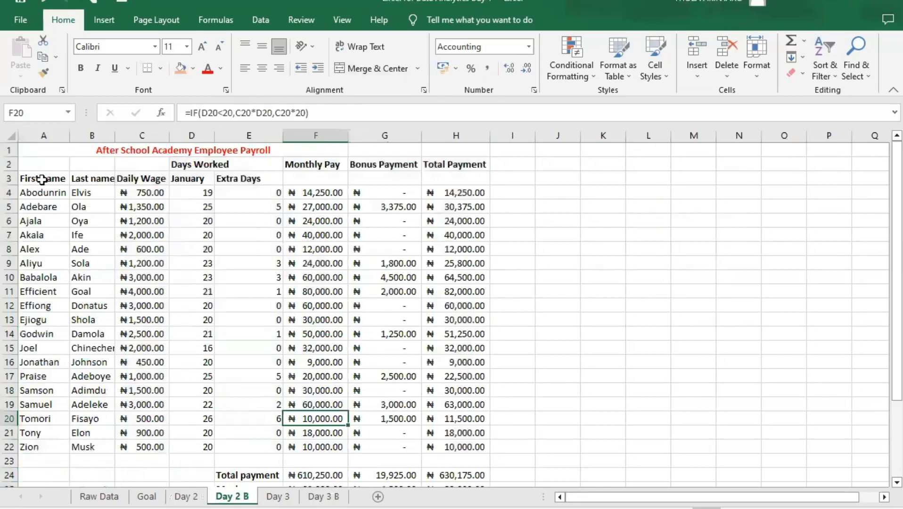
{"action": "left_click", "coordinate": [48, 447]}
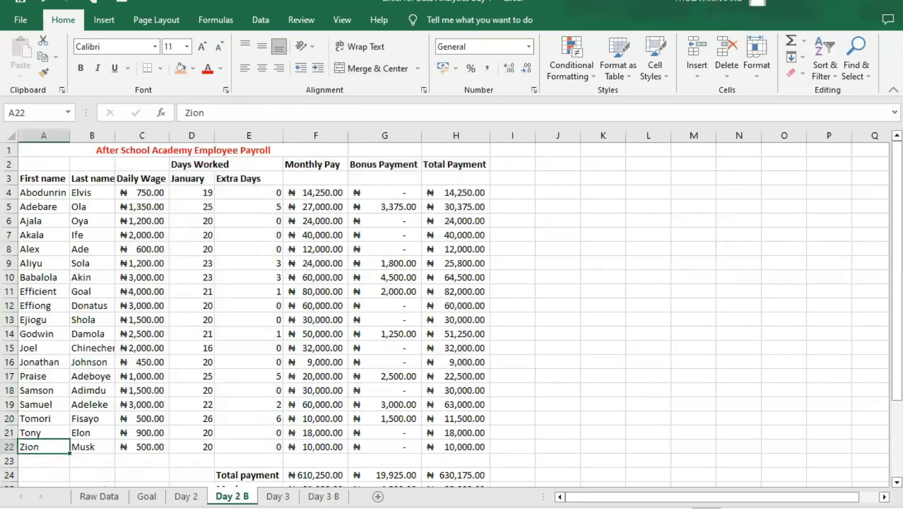
{"action": "left_click", "coordinate": [278, 497]}
{"action": "left_click", "coordinate": [323, 497]}
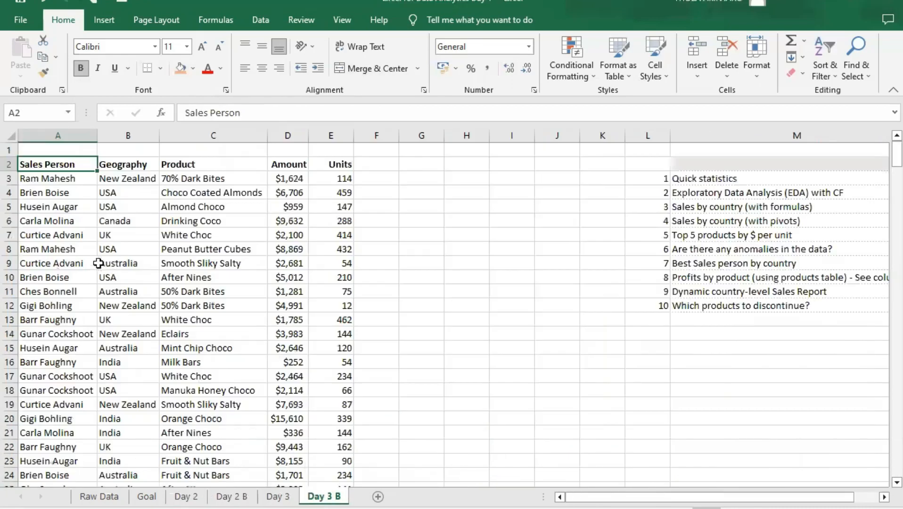
- Skim the Day 3 B sales records again and compare the Sales Person and Geography cells of the first record
{"action": "scroll", "coordinate": [97, 264], "scroll_direction": "down", "scroll_amount": 9}
{"action": "scroll", "coordinate": [52, 262], "scroll_direction": "down", "scroll_amount": 15}
{"action": "scroll", "coordinate": [74, 262], "scroll_direction": "up", "scroll_amount": 17}
{"action": "scroll", "coordinate": [88, 269], "scroll_direction": "up", "scroll_amount": 7}
{"action": "left_click", "coordinate": [71, 178]}
{"action": "left_click", "coordinate": [128, 174]}
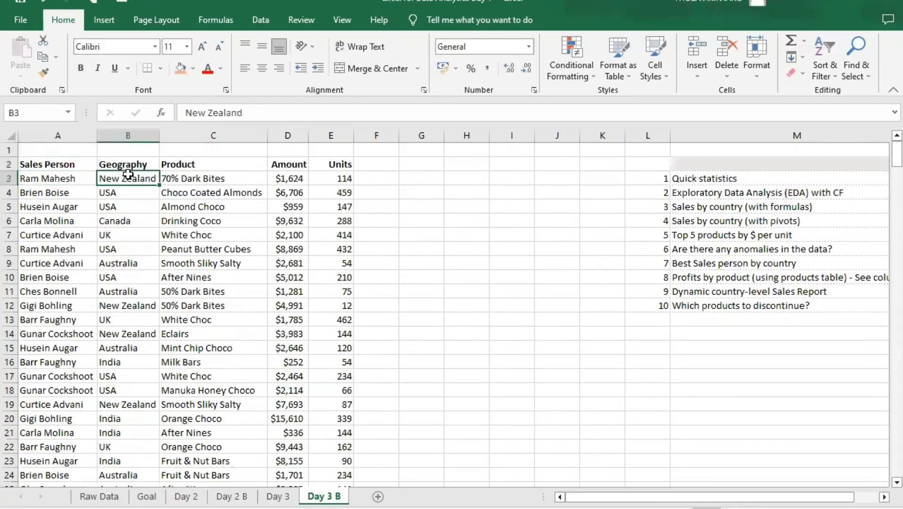
{"action": "left_click", "coordinate": [65, 177]}
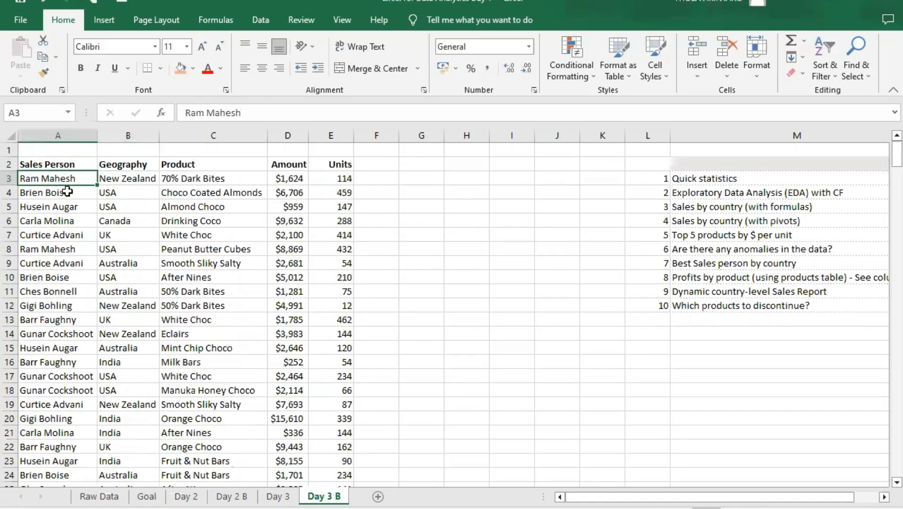
{"action": "left_click", "coordinate": [137, 181]}
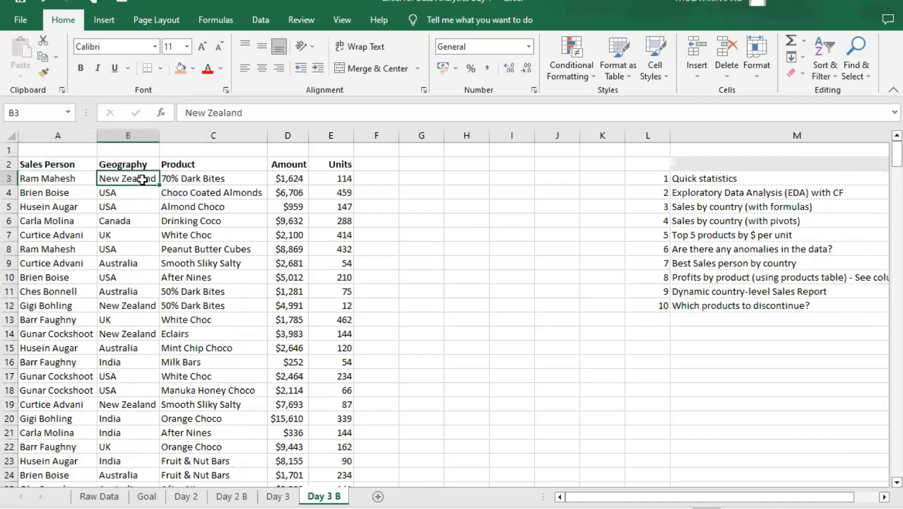
- Start creating a table from the first sales record and check the proposed range down to the last row
{"action": "left_click", "coordinate": [69, 179]}
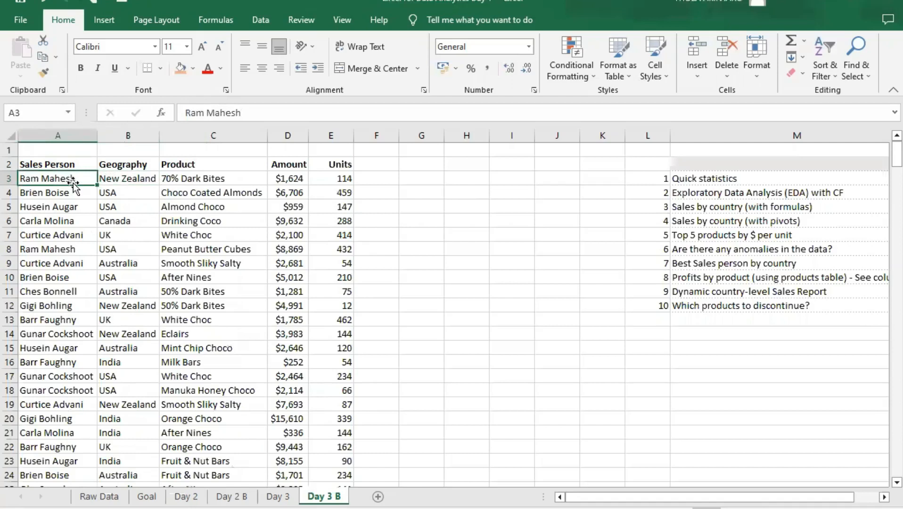
{"action": "key", "text": "ctrl+t"}
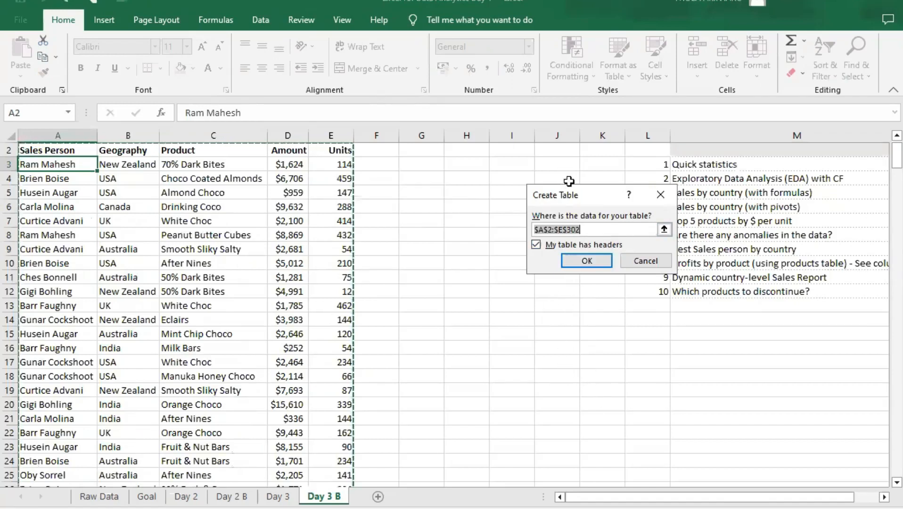
{"action": "left_click_drag", "start_coordinate": [588, 194], "coordinate": [477, 191]}
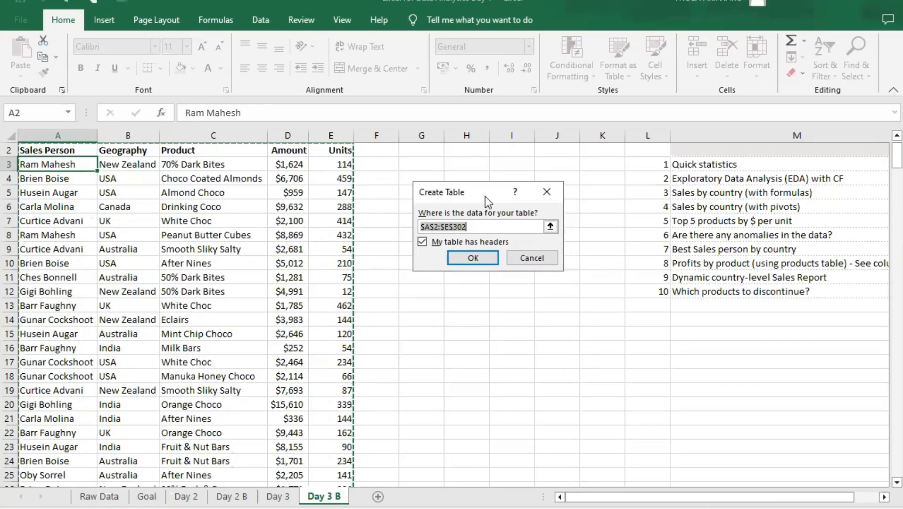
{"action": "left_click_drag", "start_coordinate": [488, 199], "coordinate": [495, 202]}
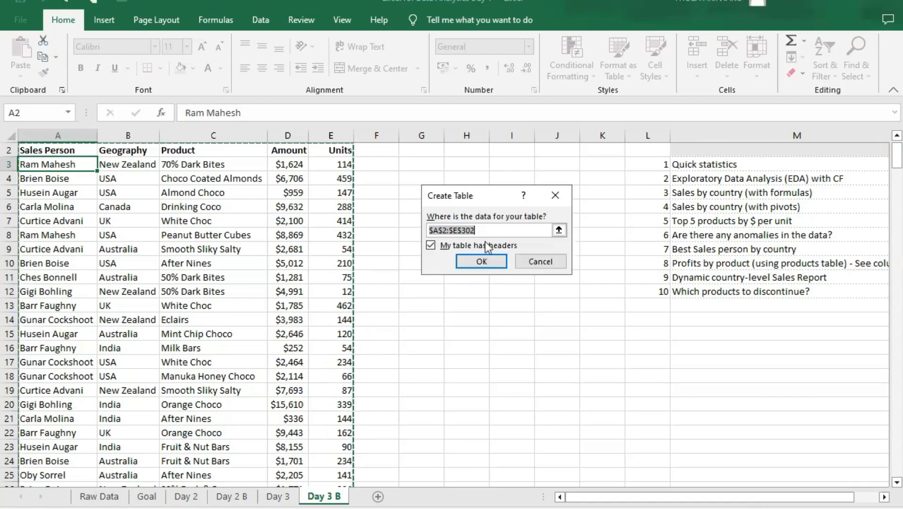
{"action": "scroll", "coordinate": [313, 351], "scroll_direction": "down", "scroll_amount": 16}
{"action": "scroll", "coordinate": [312, 353], "scroll_direction": "down", "scroll_amount": 20}
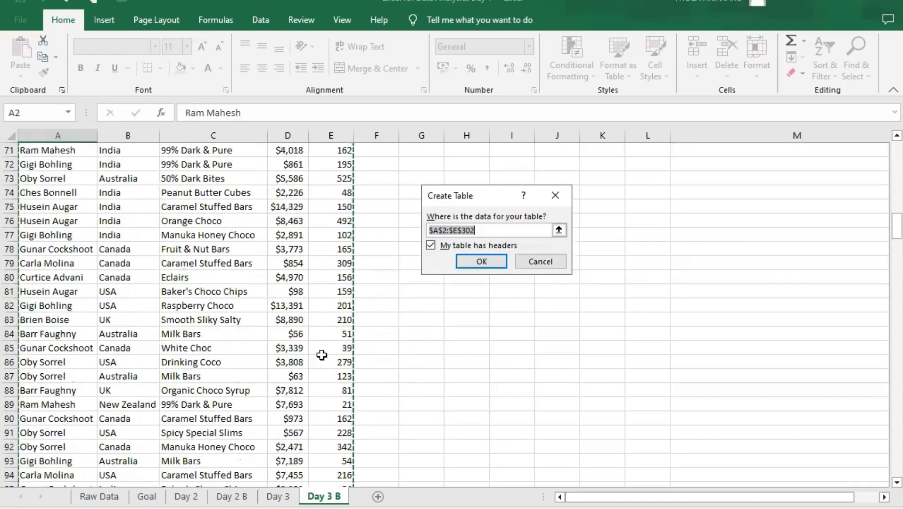
{"action": "scroll", "coordinate": [342, 388], "scroll_direction": "down", "scroll_amount": 20}
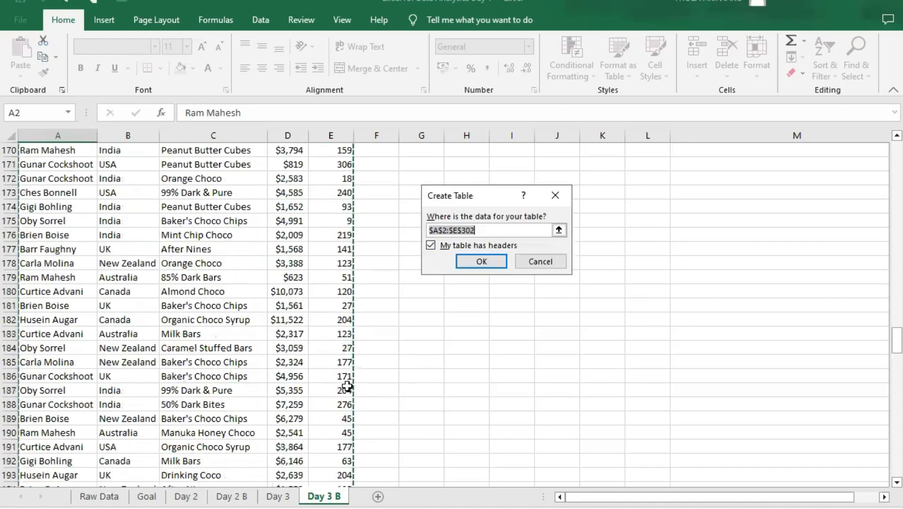
{"action": "scroll", "coordinate": [332, 398], "scroll_direction": "down", "scroll_amount": 20}
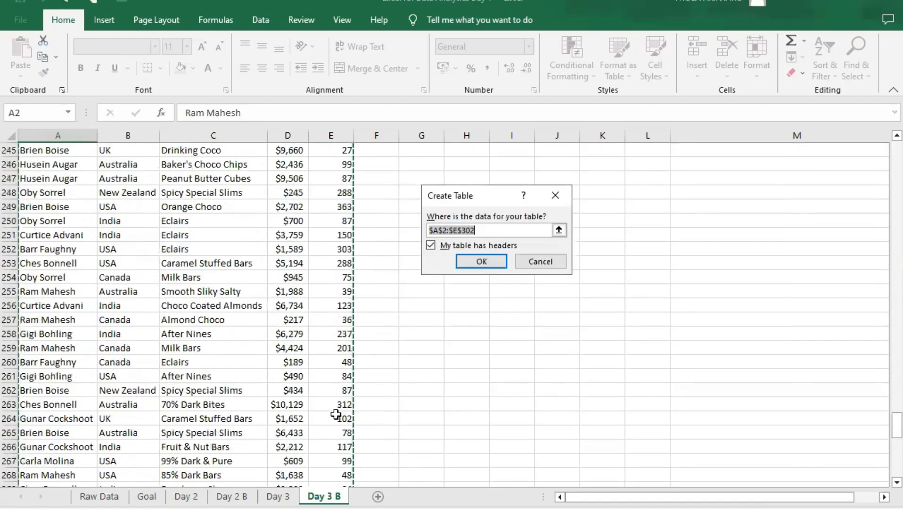
{"action": "scroll", "coordinate": [333, 390], "scroll_direction": "up", "scroll_amount": 4}
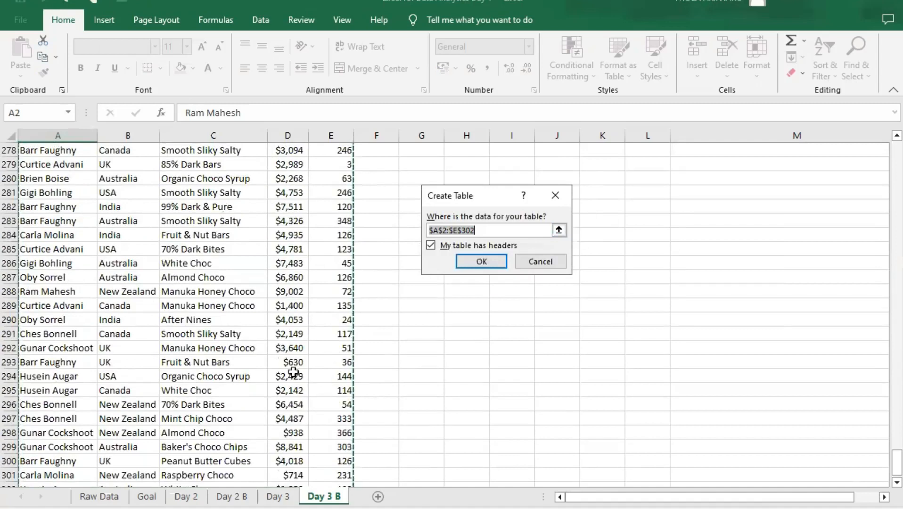
{"action": "scroll", "coordinate": [282, 389], "scroll_direction": "up", "scroll_amount": 9}
{"action": "scroll", "coordinate": [289, 391], "scroll_direction": "up", "scroll_amount": 20}
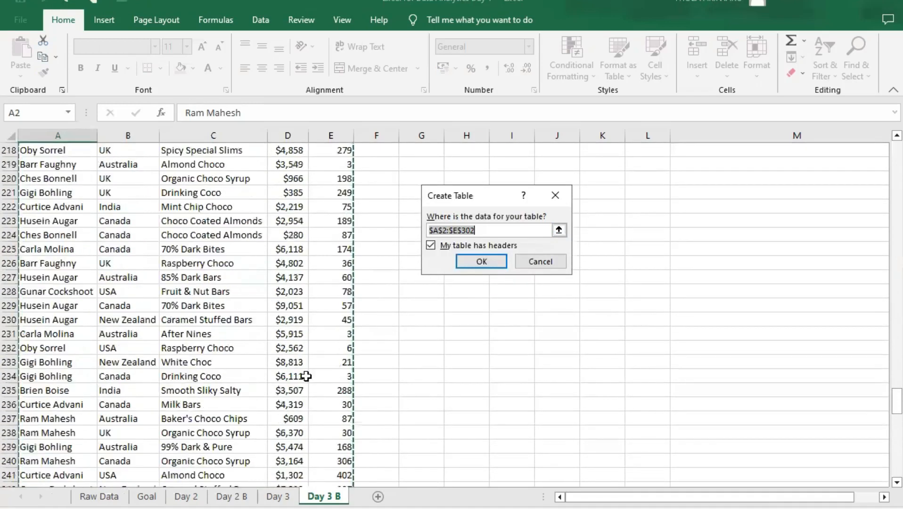
{"action": "scroll", "coordinate": [308, 376], "scroll_direction": "up", "scroll_amount": 13}
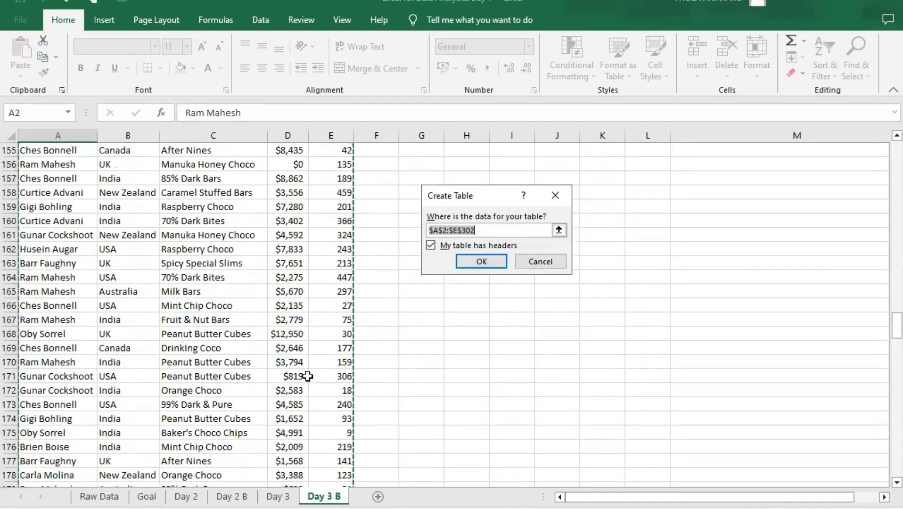
{"action": "scroll", "coordinate": [311, 372], "scroll_direction": "up", "scroll_amount": 20}
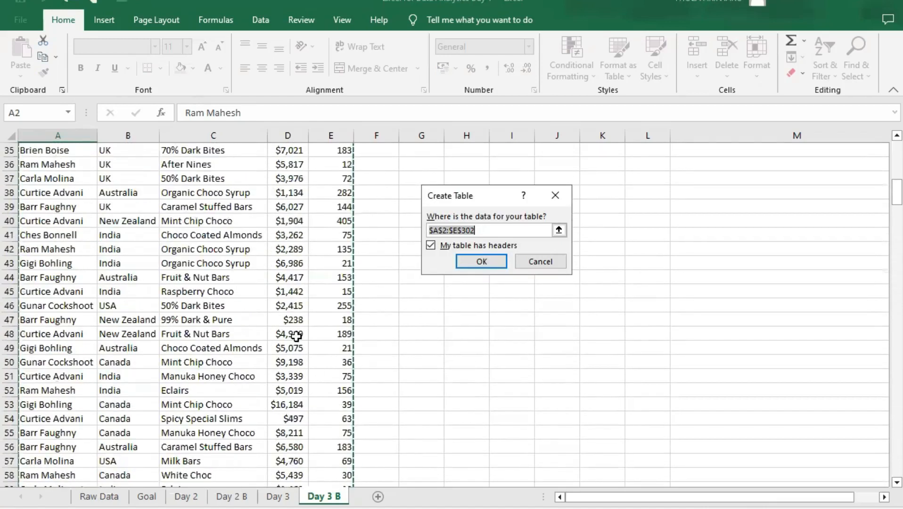
{"action": "scroll", "coordinate": [296, 336], "scroll_direction": "up", "scroll_amount": 11}
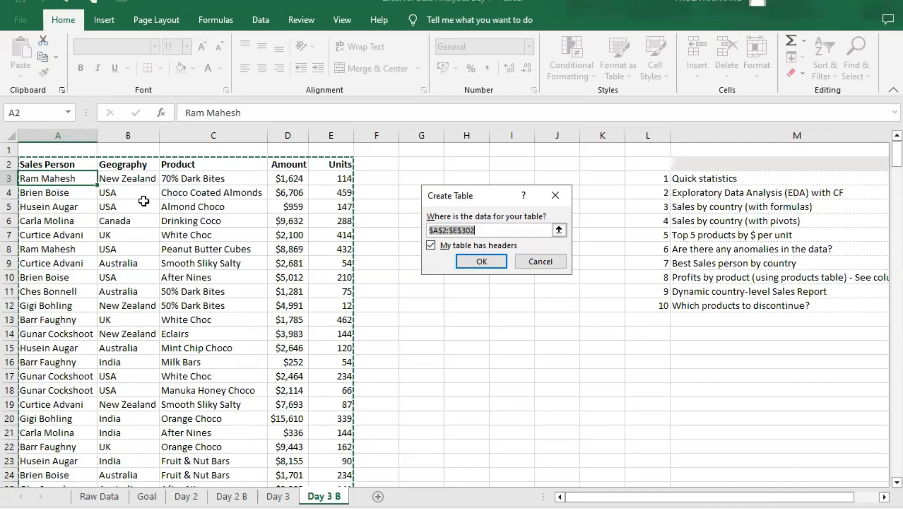
{"action": "left_click", "coordinate": [132, 178]}
{"action": "left_click", "coordinate": [202, 178]}
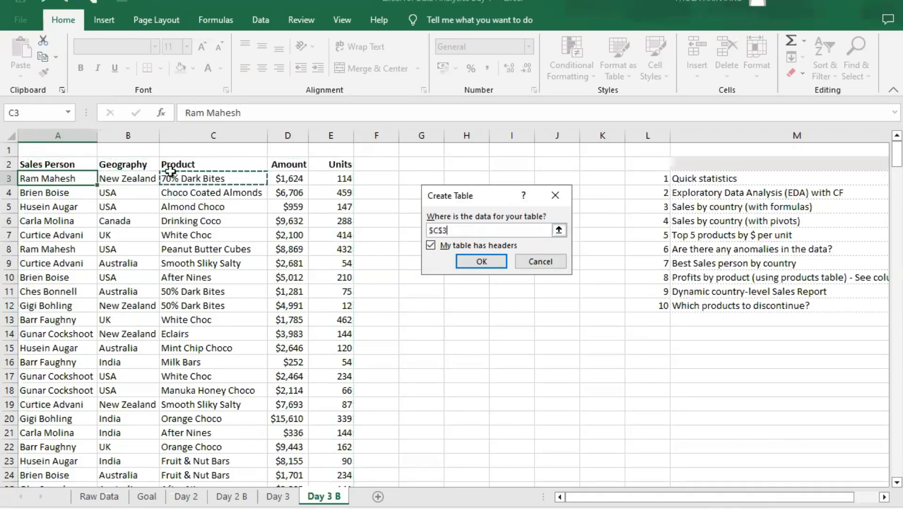
{"action": "left_click", "coordinate": [556, 199]}
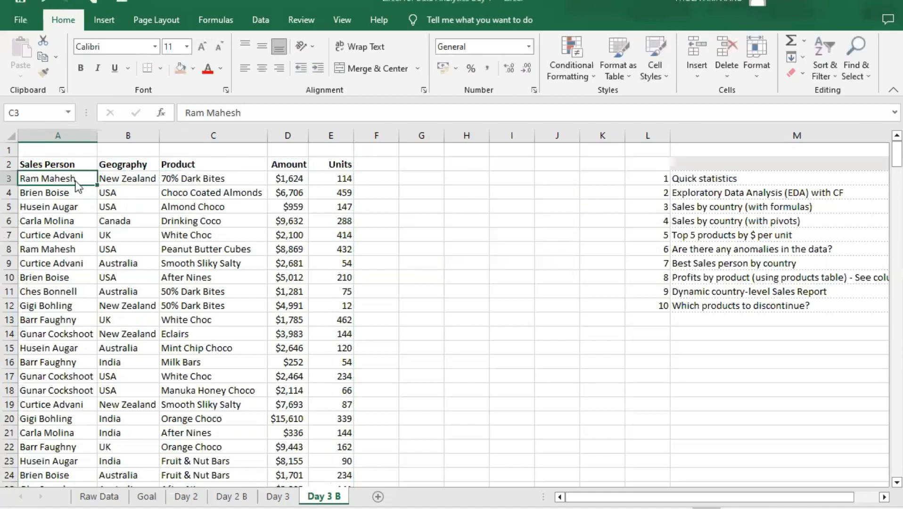
- Convert the sales data in A2:E302 into a table with headers
{"action": "key", "text": "ctrl+t"}
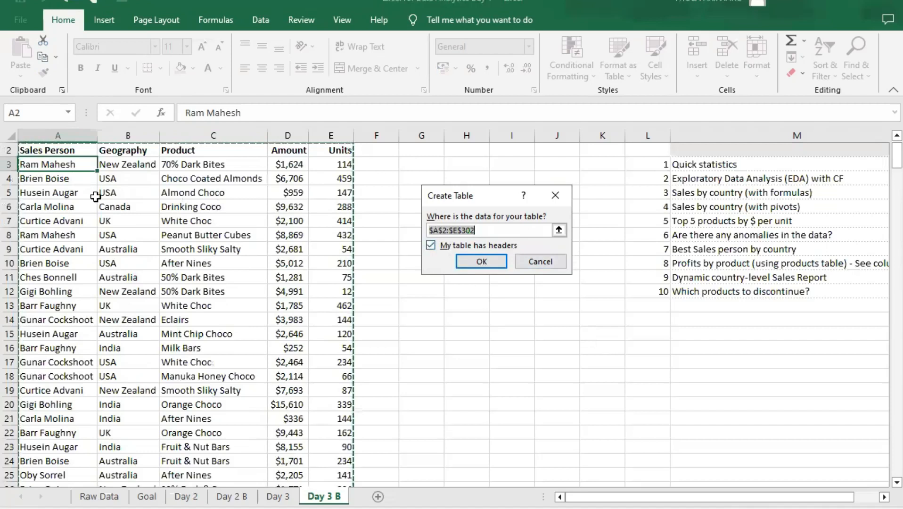
{"action": "scroll", "coordinate": [147, 187], "scroll_direction": "up", "scroll_amount": 1}
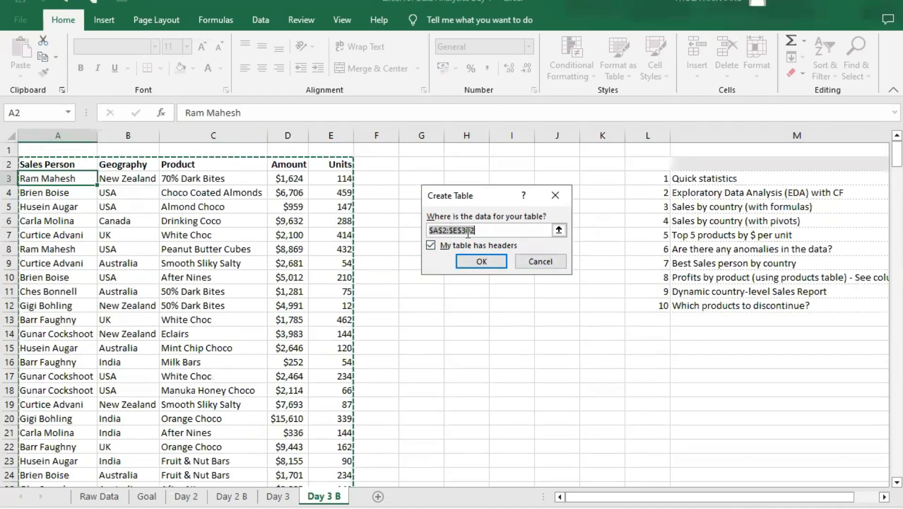
{"action": "left_click", "coordinate": [431, 247]}
{"action": "left_click", "coordinate": [431, 247]}
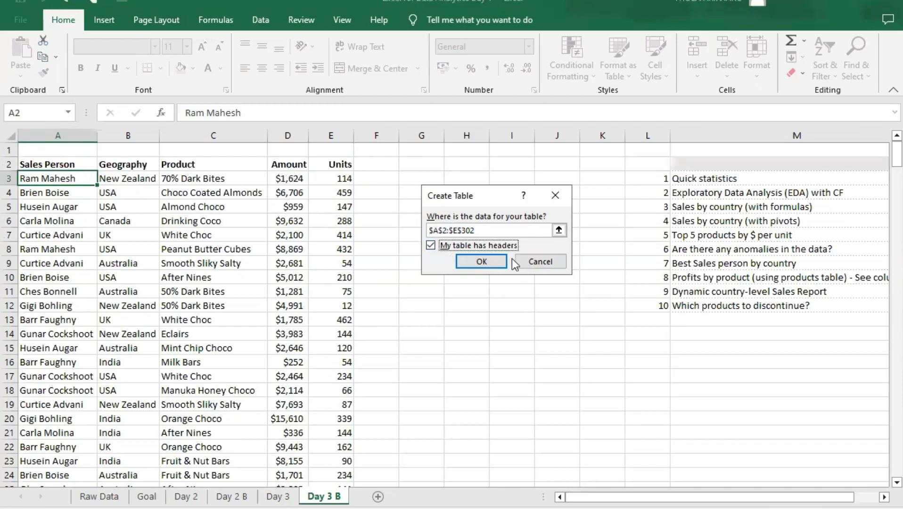
{"action": "left_click", "coordinate": [482, 261]}
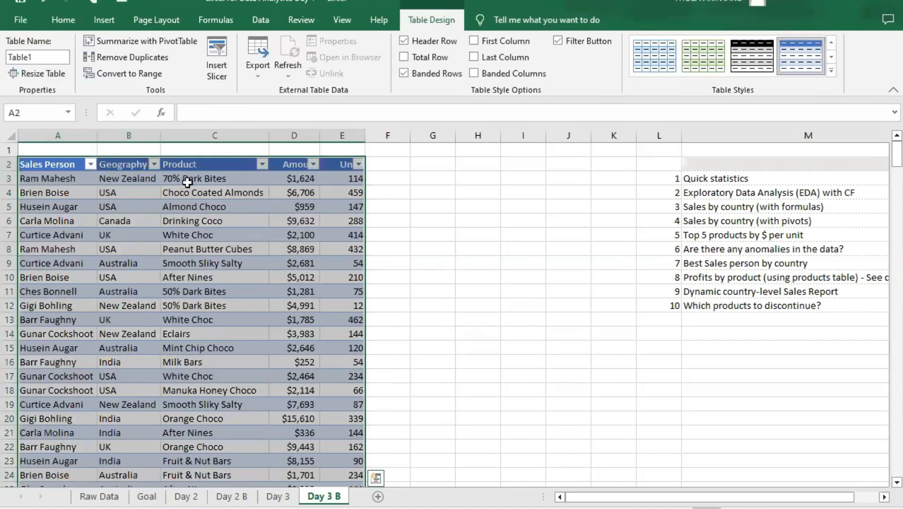
- Examine each field of the first record in the new table and skim the rows below it
{"action": "left_click", "coordinate": [72, 177]}
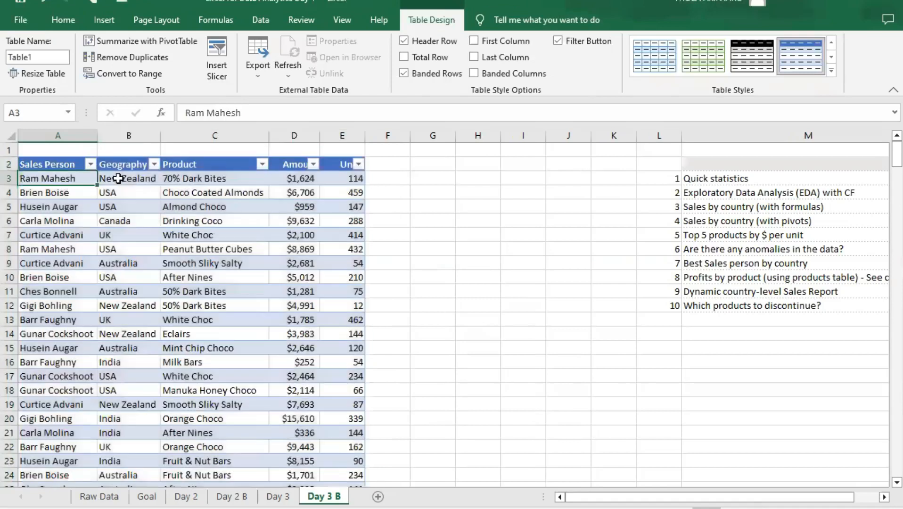
{"action": "left_click", "coordinate": [120, 179]}
{"action": "left_click", "coordinate": [248, 178]}
{"action": "left_click", "coordinate": [295, 178]}
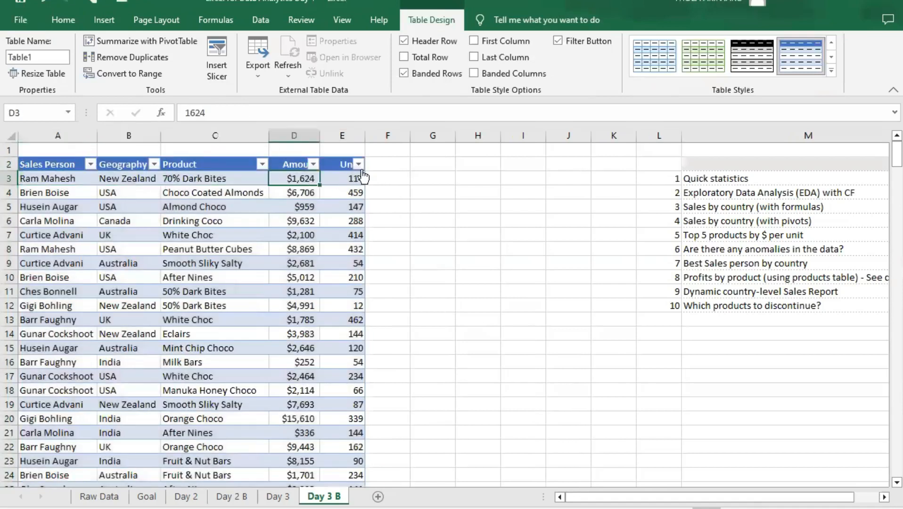
{"action": "left_click", "coordinate": [356, 178]}
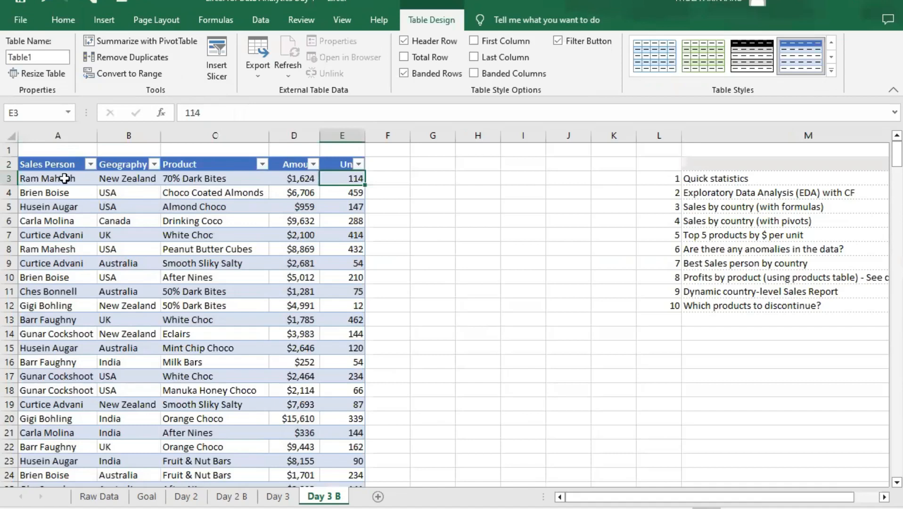
{"action": "scroll", "coordinate": [71, 249], "scroll_direction": "down", "scroll_amount": 3}
{"action": "scroll", "coordinate": [83, 253], "scroll_direction": "up", "scroll_amount": 3}
- Review the filter and sort options of the table's column headers, including Units and Product, without applying any
{"action": "left_click", "coordinate": [155, 164]}
{"action": "left_click", "coordinate": [261, 165]}
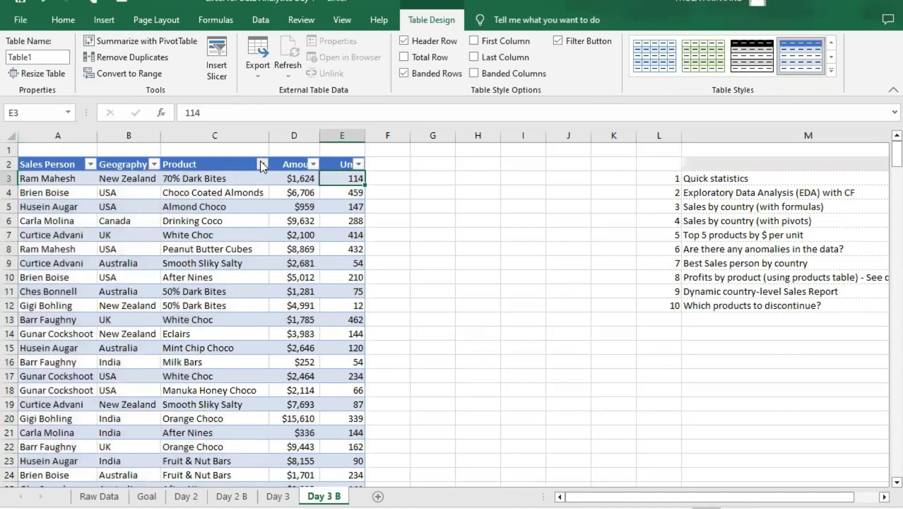
{"action": "left_click", "coordinate": [358, 164]}
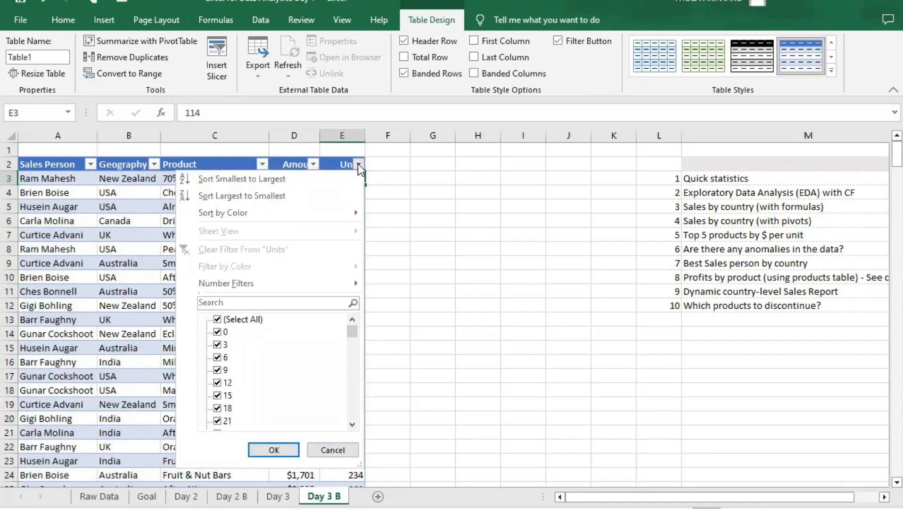
{"action": "left_click", "coordinate": [313, 162]}
{"action": "left_click", "coordinate": [261, 164]}
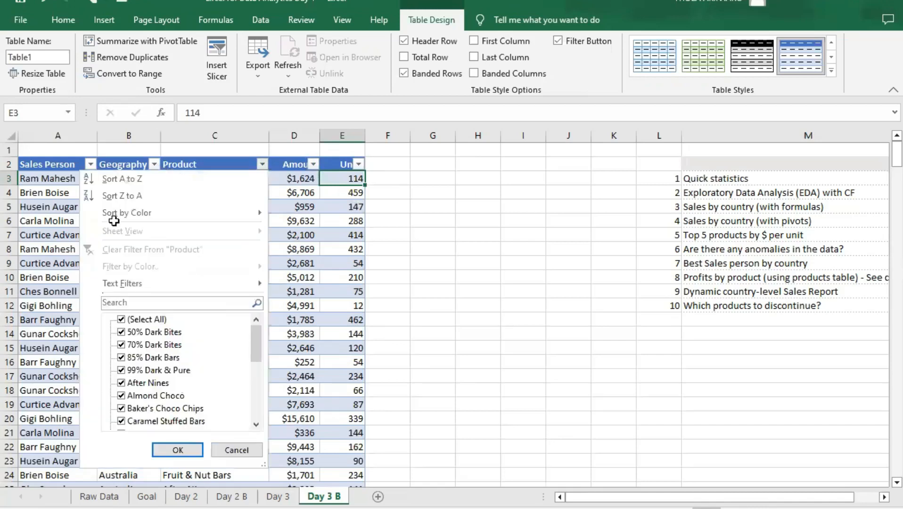
{"action": "key", "text": "Escape"}
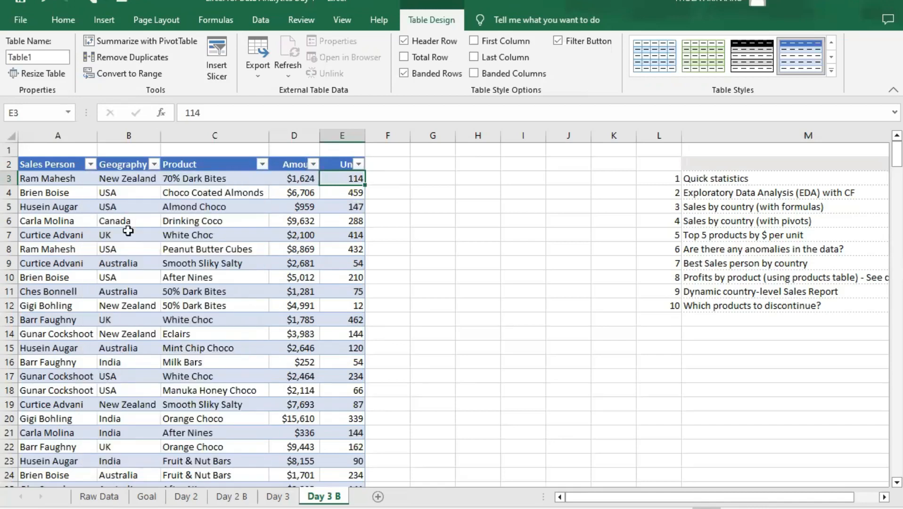
- Filter the Geography column to New Zealand only to review those sales, and clear the filter
{"action": "left_click", "coordinate": [154, 164]}
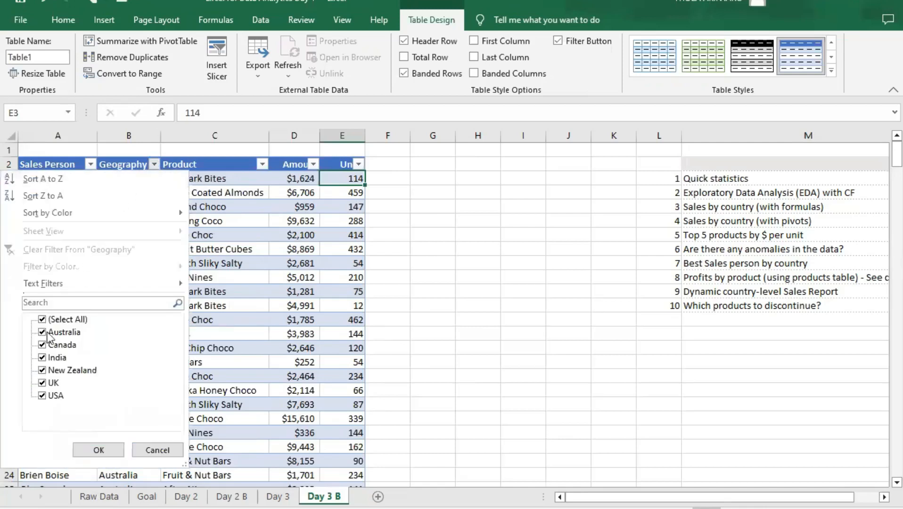
{"action": "left_click", "coordinate": [44, 320]}
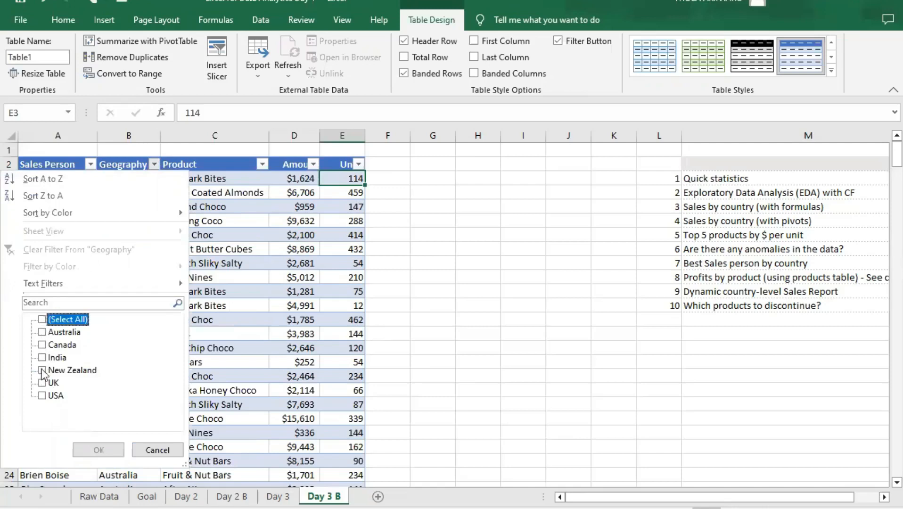
{"action": "left_click", "coordinate": [42, 371]}
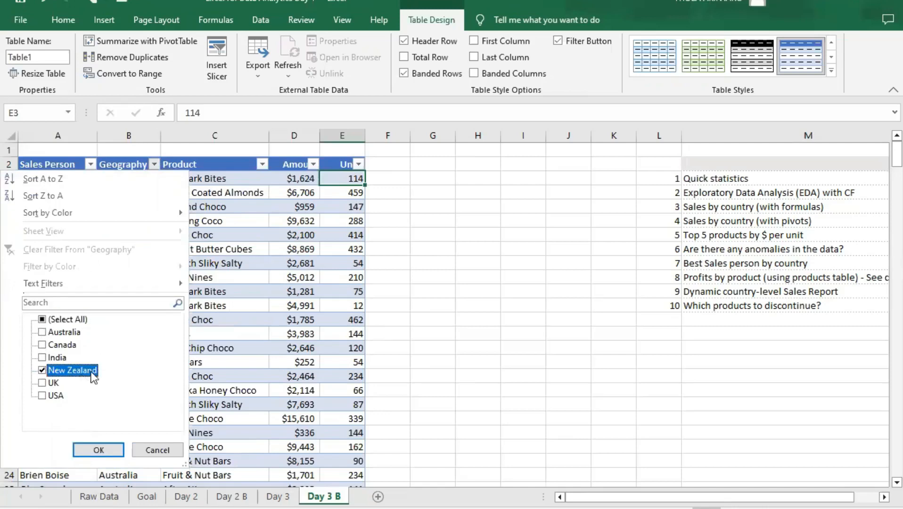
{"action": "left_click", "coordinate": [103, 451]}
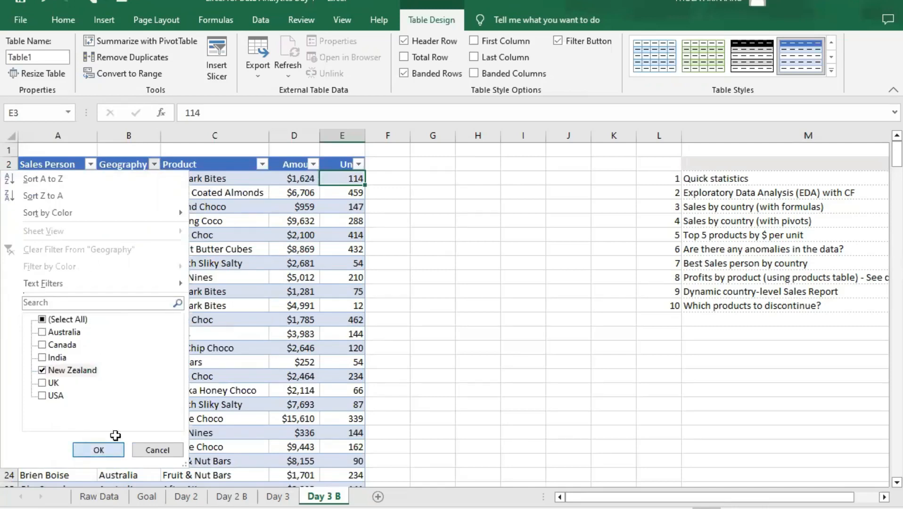
{"action": "scroll", "coordinate": [117, 198], "scroll_direction": "down", "scroll_amount": 5}
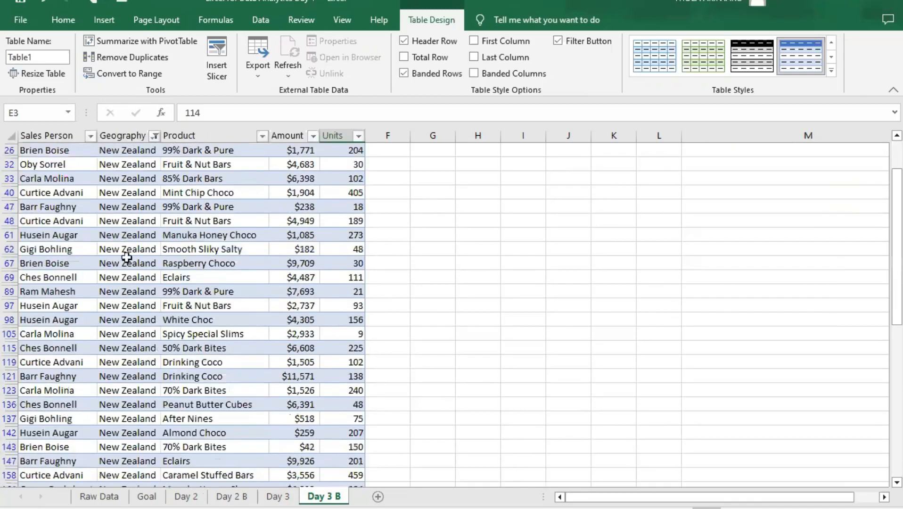
{"action": "scroll", "coordinate": [128, 321], "scroll_direction": "down", "scroll_amount": 10}
{"action": "scroll", "coordinate": [123, 332], "scroll_direction": "up", "scroll_amount": 3}
{"action": "scroll", "coordinate": [156, 332], "scroll_direction": "up", "scroll_amount": 15}
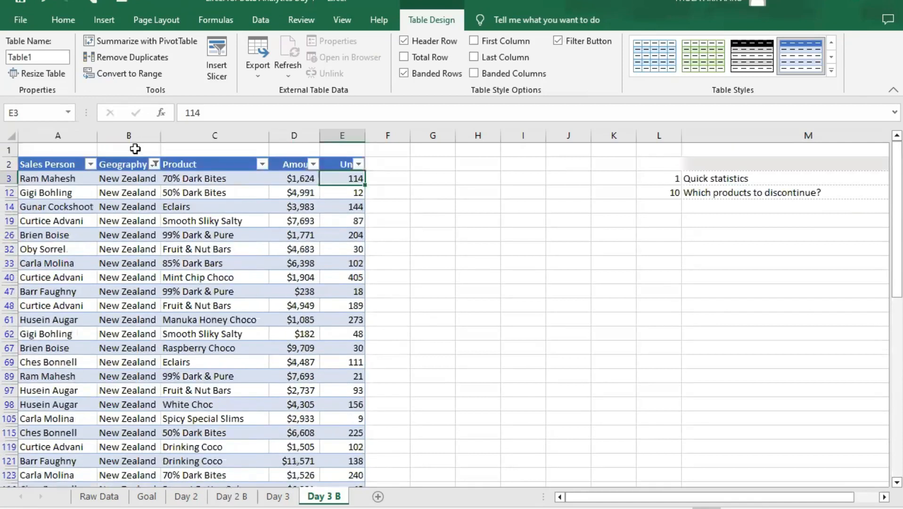
{"action": "left_click", "coordinate": [155, 164]}
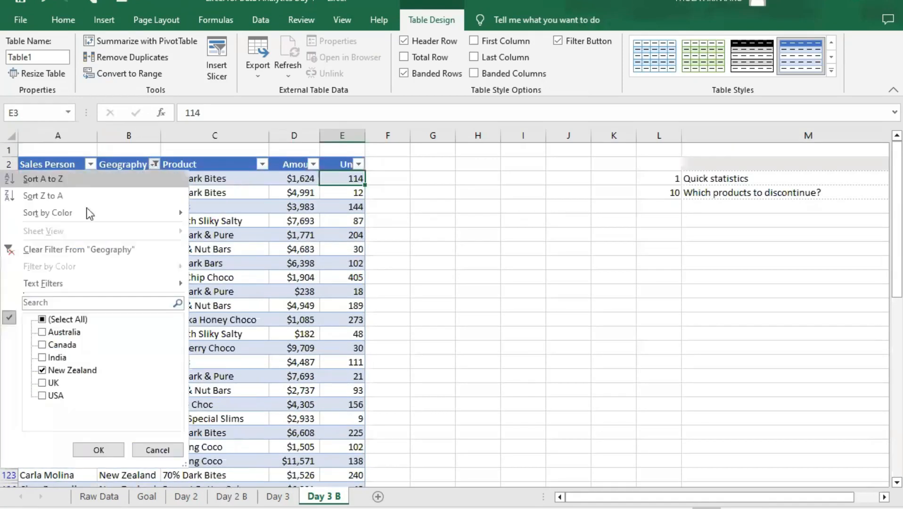
{"action": "left_click", "coordinate": [70, 249]}
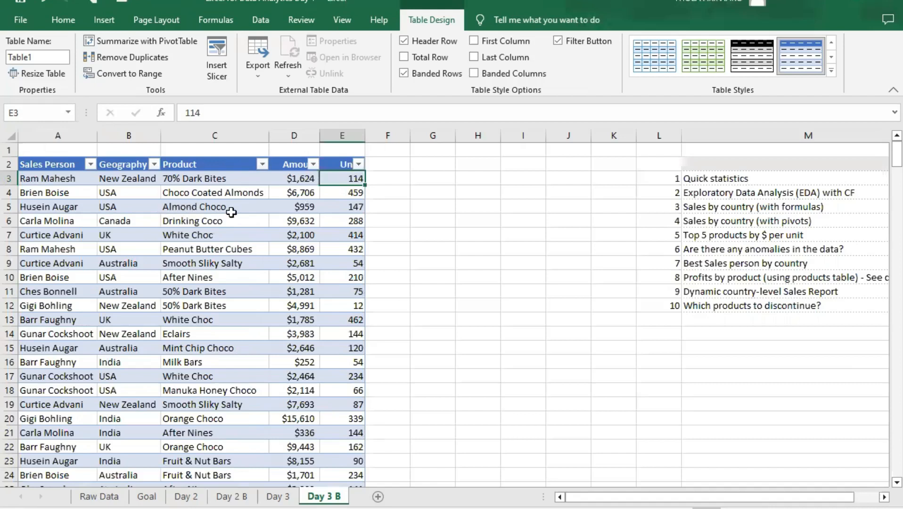
- Filter the Product column to Almond Choco only to review those sales, and clear the filter
{"action": "left_click", "coordinate": [189, 210]}
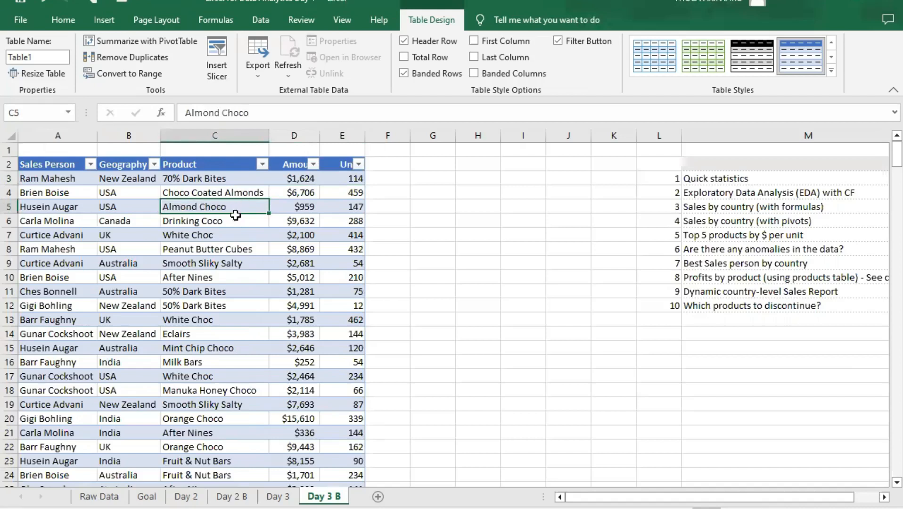
{"action": "left_click", "coordinate": [263, 164]}
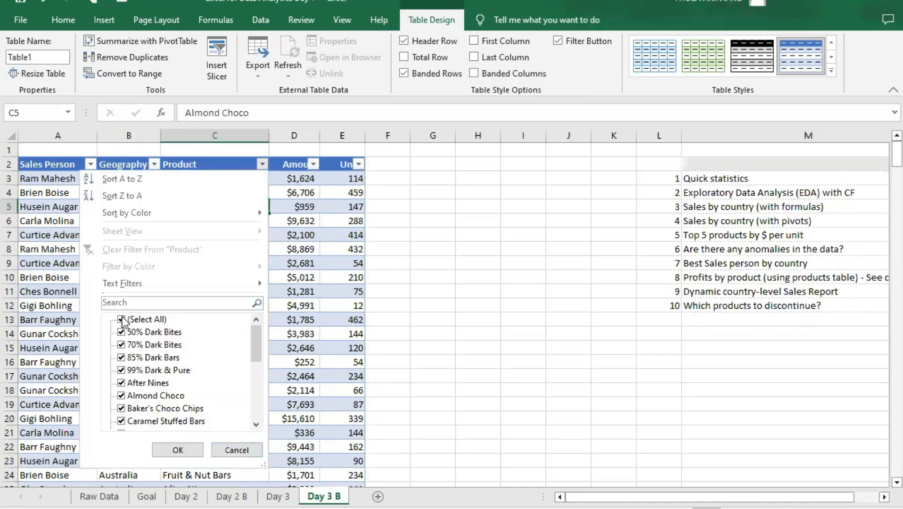
{"action": "left_click", "coordinate": [121, 319]}
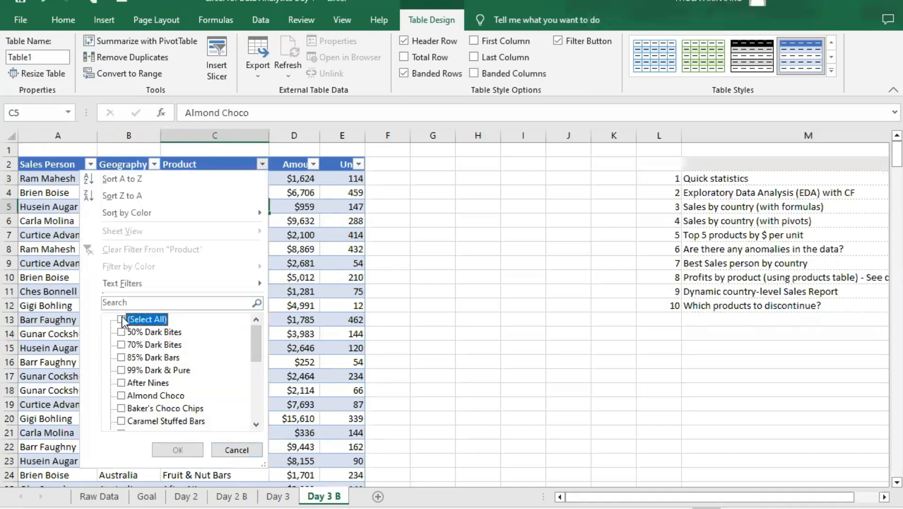
{"action": "left_click", "coordinate": [121, 396]}
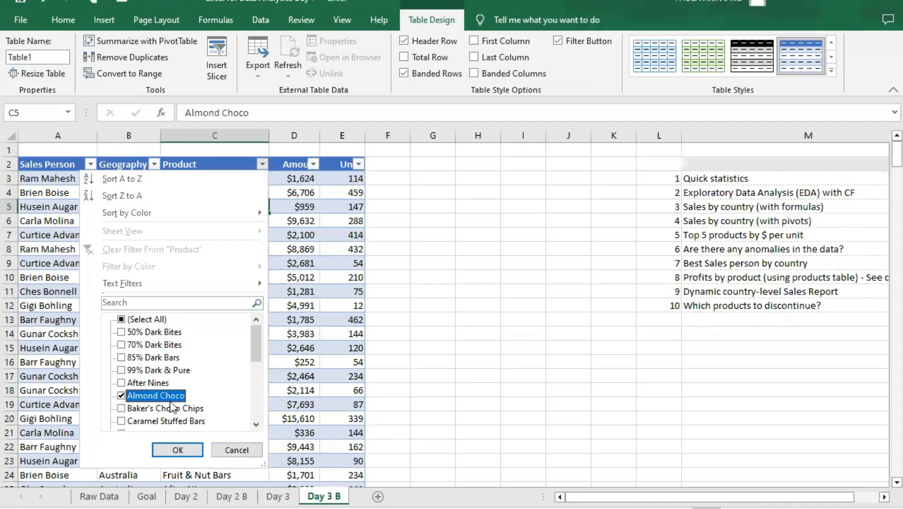
{"action": "left_click", "coordinate": [178, 450]}
{"action": "scroll", "coordinate": [247, 222], "scroll_direction": "down", "scroll_amount": 1}
{"action": "scroll", "coordinate": [247, 222], "scroll_direction": "up", "scroll_amount": 1}
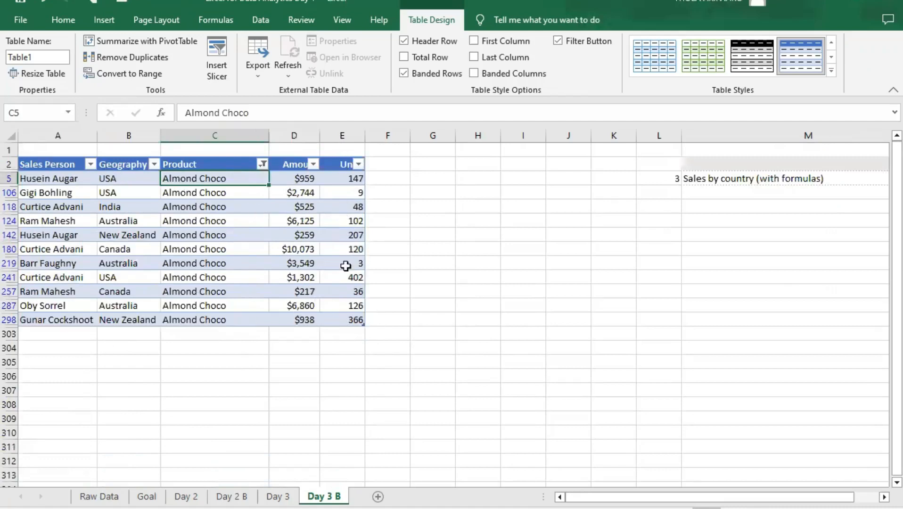
{"action": "left_click", "coordinate": [262, 164]}
{"action": "left_click", "coordinate": [178, 244]}
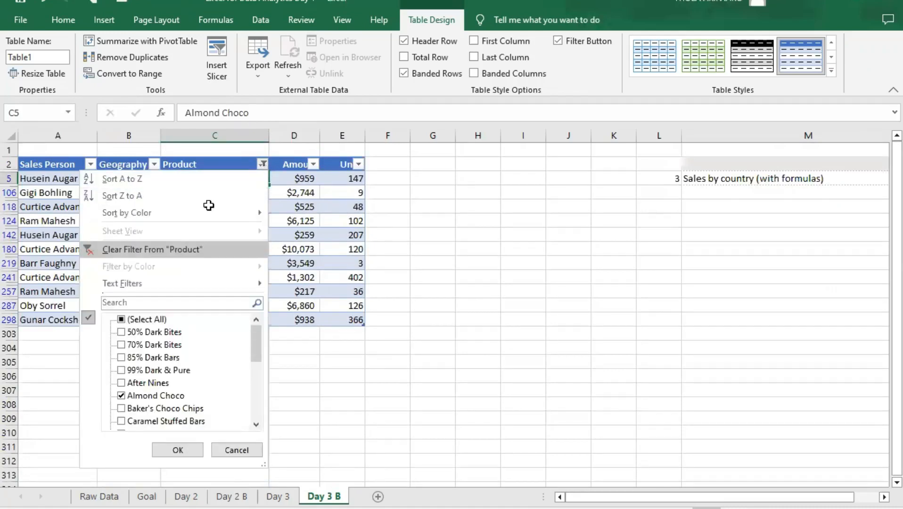
{"action": "left_click", "coordinate": [210, 178]}
{"action": "left_click", "coordinate": [311, 177]}
{"action": "left_click", "coordinate": [347, 177]}
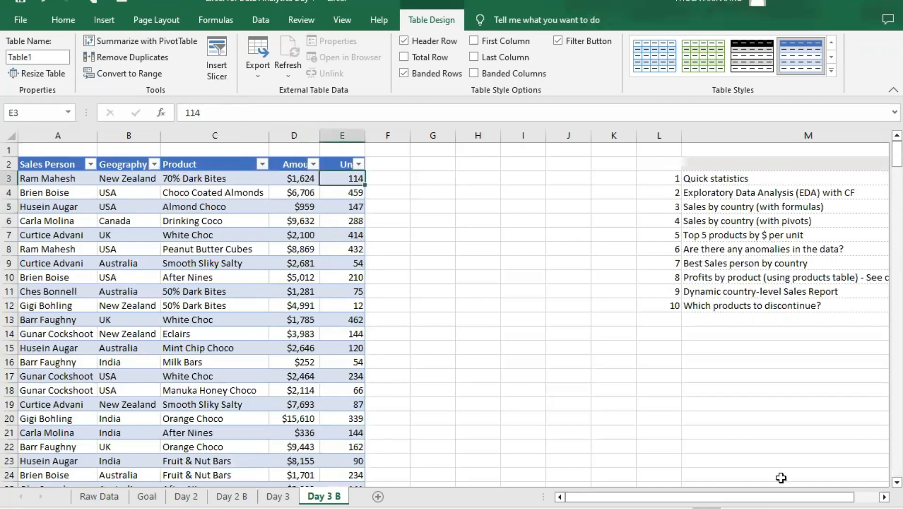
- Add a new worksheet after Day 3 B for the first question and name it Quick Statistics
{"action": "mouse_move", "coordinate": [709, 497]}
{"action": "left_mouse_down"}
{"action": "mouse_move", "coordinate": [735, 497]}
{"action": "mouse_move", "coordinate": [711, 497]}
{"action": "left_mouse_up"}
{"action": "left_click", "coordinate": [707, 179]}
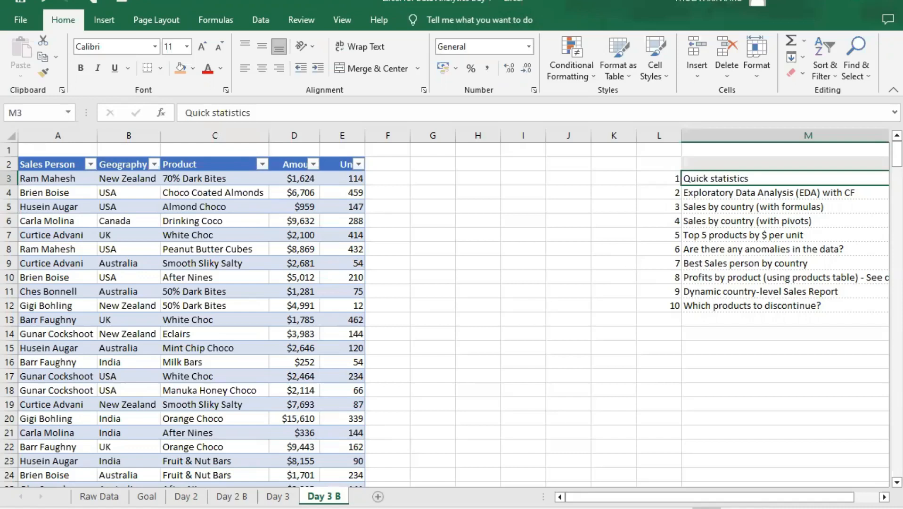
{"action": "left_click", "coordinate": [378, 497]}
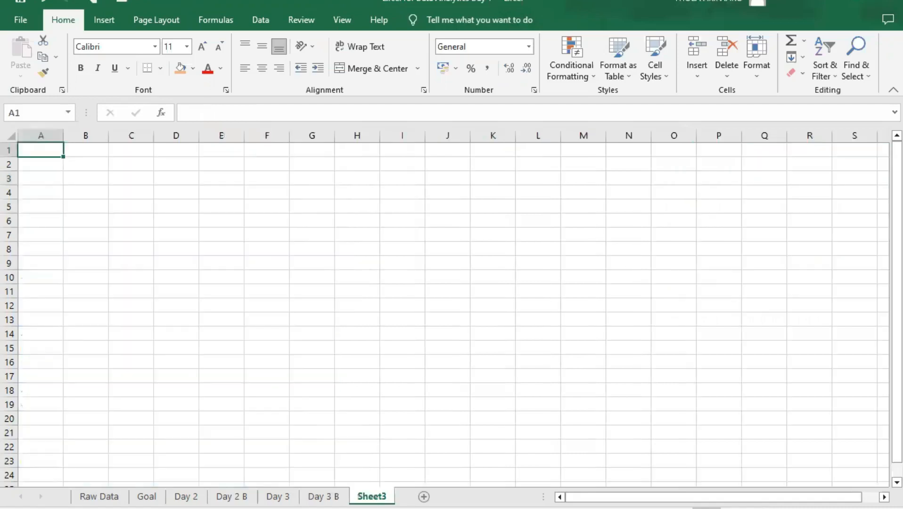
{"action": "double_click", "coordinate": [376, 496]}
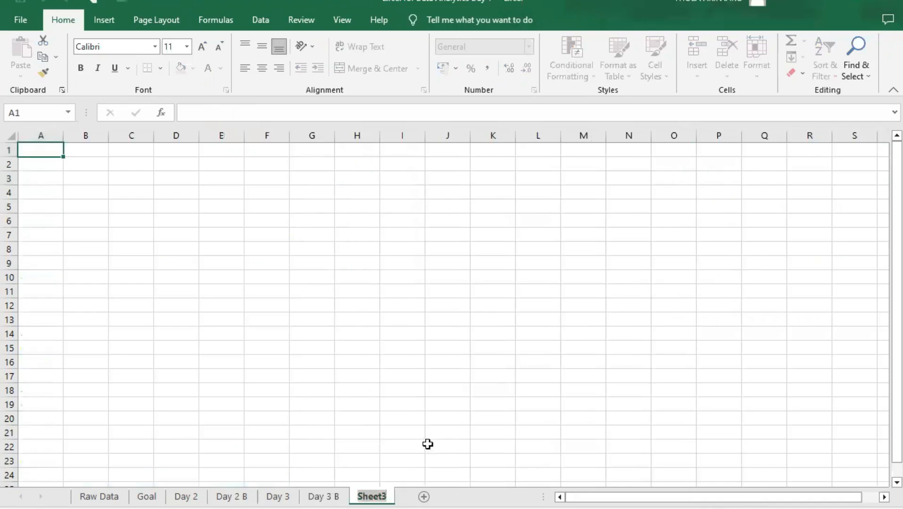
{"action": "type", "text": "Quick Stat"}
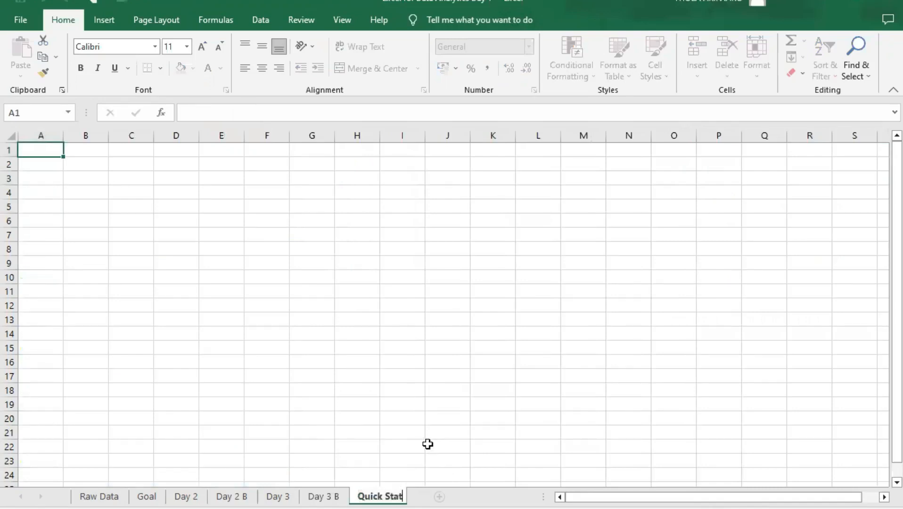
{"action": "type", "text": "istics"}
{"action": "key", "text": "Return"}
{"action": "left_click", "coordinate": [336, 496]}
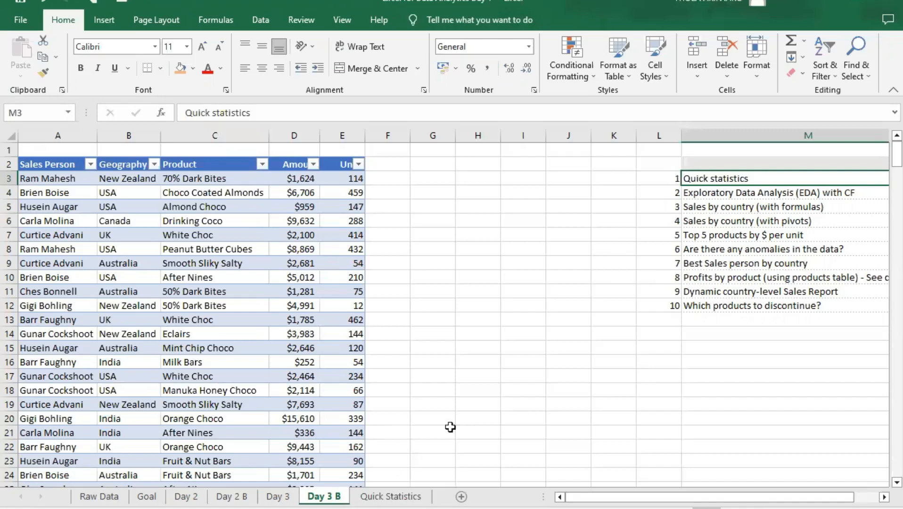
{"action": "left_click", "coordinate": [414, 497]}
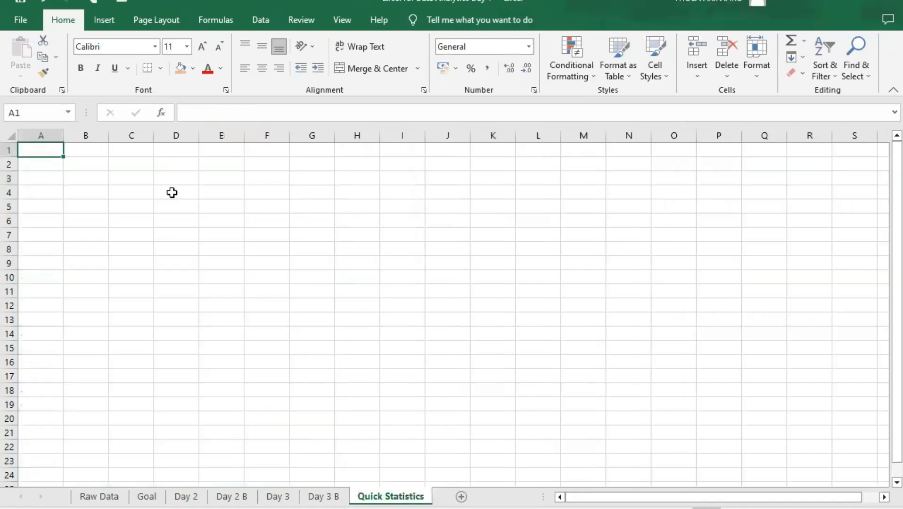
- Enter the labels Total, Average, Median and Range in cells D4 to D7 of the Quick Statistics sheet
{"action": "left_click", "coordinate": [177, 166]}
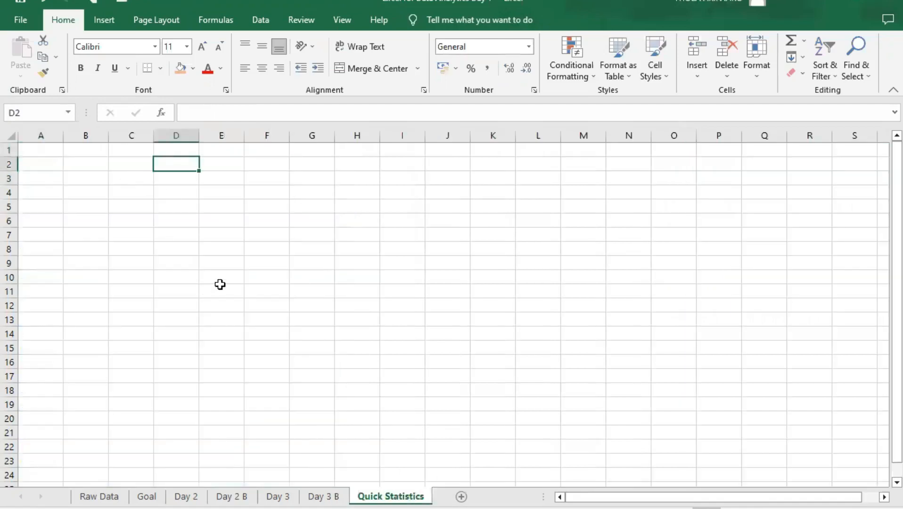
{"action": "left_click", "coordinate": [186, 189]}
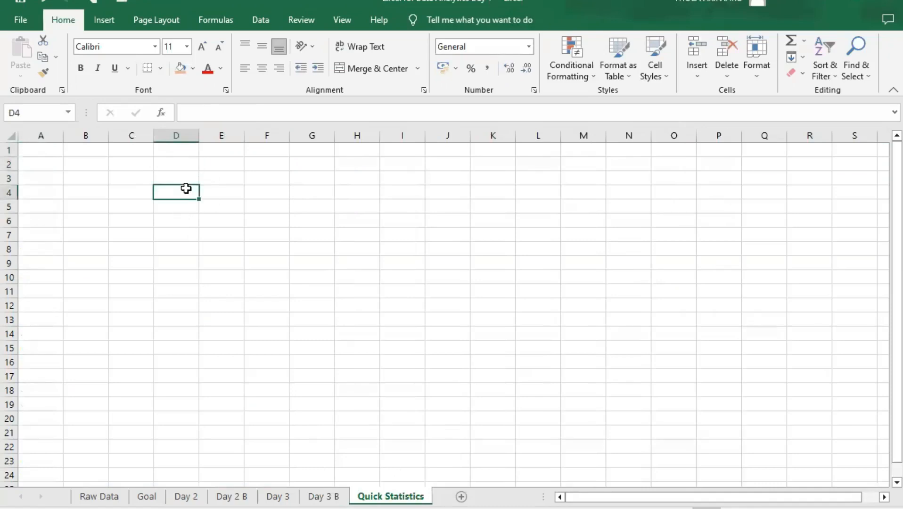
{"action": "type", "text": "To"}
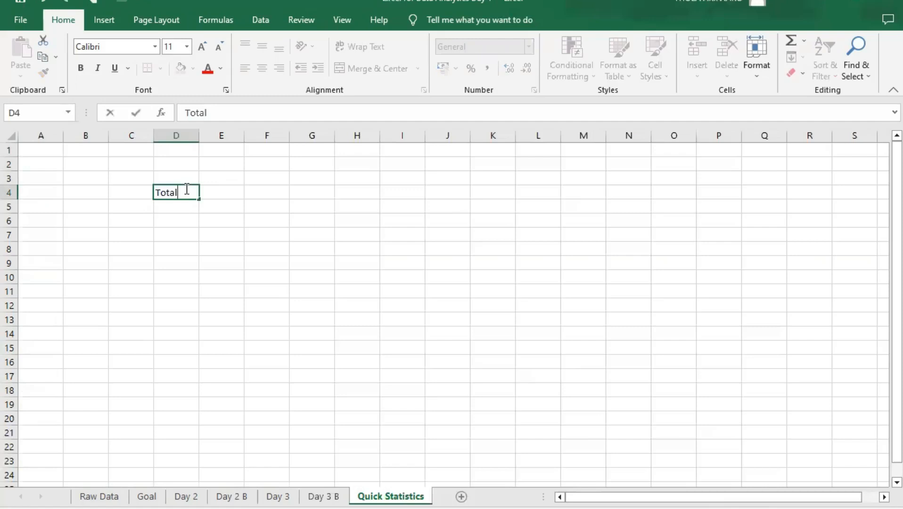
{"action": "type", "text": "tal"}
{"action": "key", "text": "Return"}
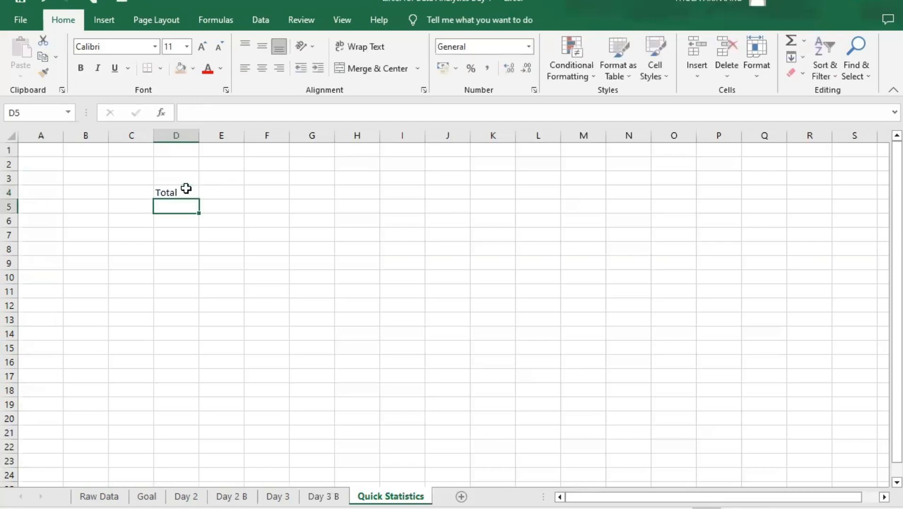
{"action": "type", "text": "Averag"}
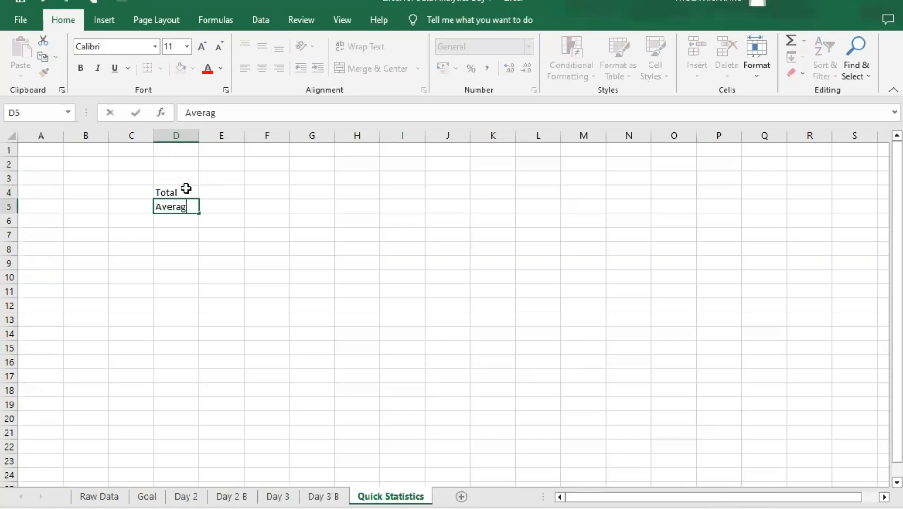
{"action": "key", "text": "Return"}
{"action": "type", "text": "Median"}
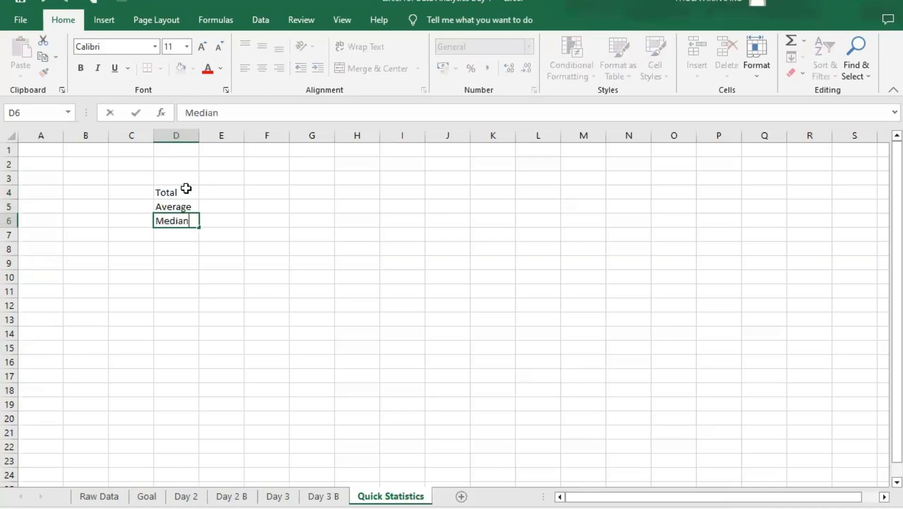
{"action": "key", "text": "Return"}
{"action": "type", "text": "Mode"}
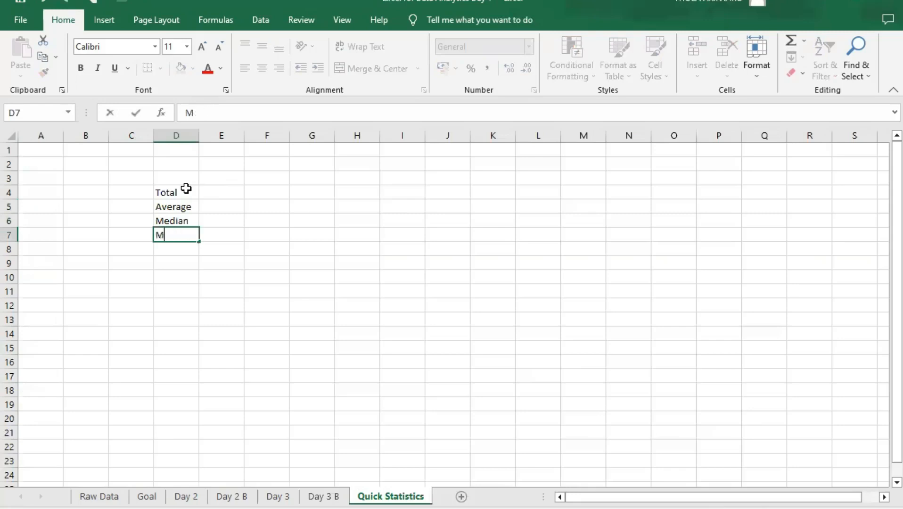
{"action": "key", "text": "BackSpace"}
{"action": "type", "text": "Range"}
{"action": "key", "text": "Return"}
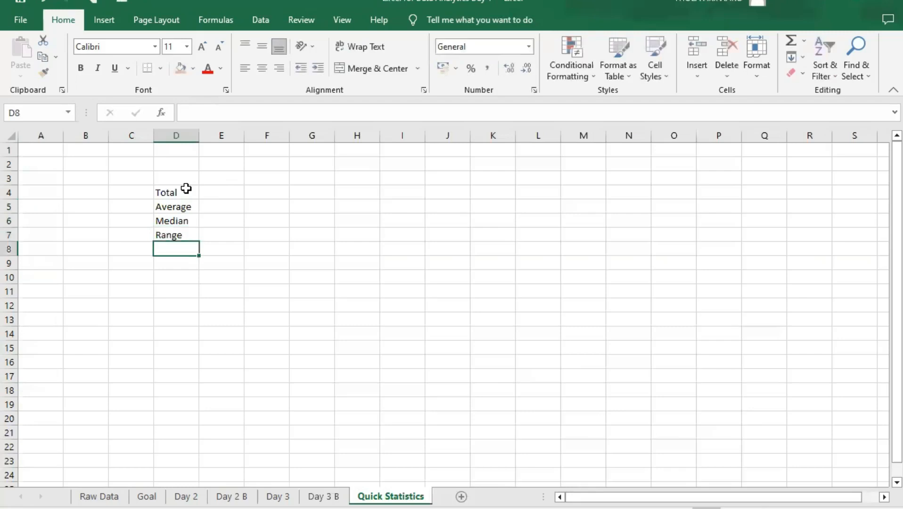
- Enter the label Percentile in D8 below Range
{"action": "type", "text": "Percentile"}
{"action": "key", "text": "Return"}
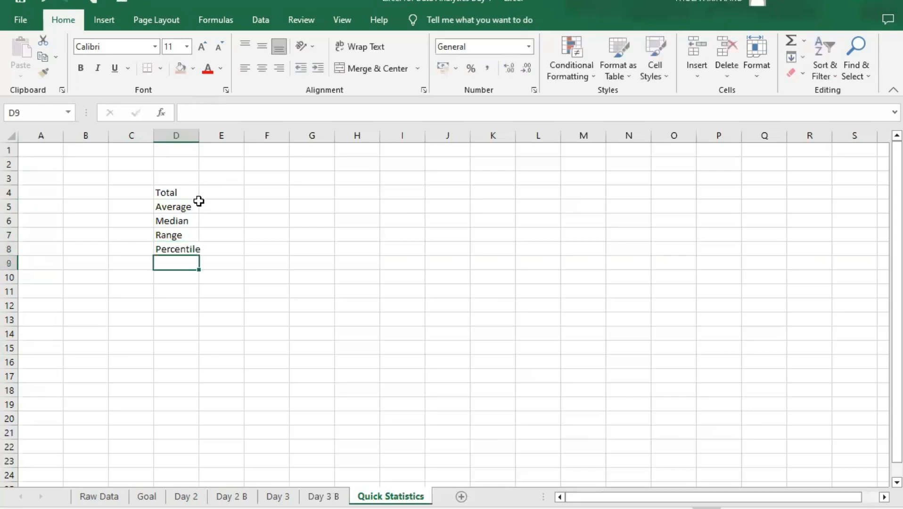
- Replace the label in D8 with 1st Quartile
{"action": "left_click", "coordinate": [178, 245]}
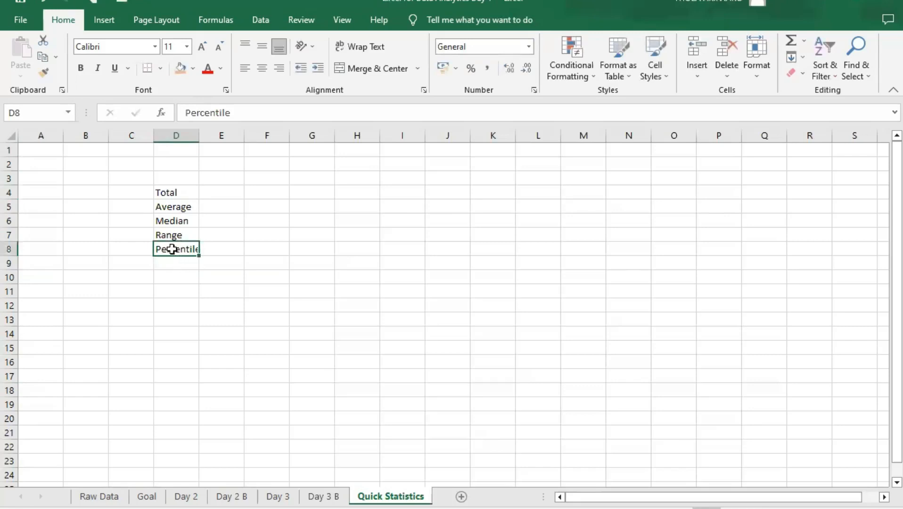
{"action": "double_click", "coordinate": [176, 249]}
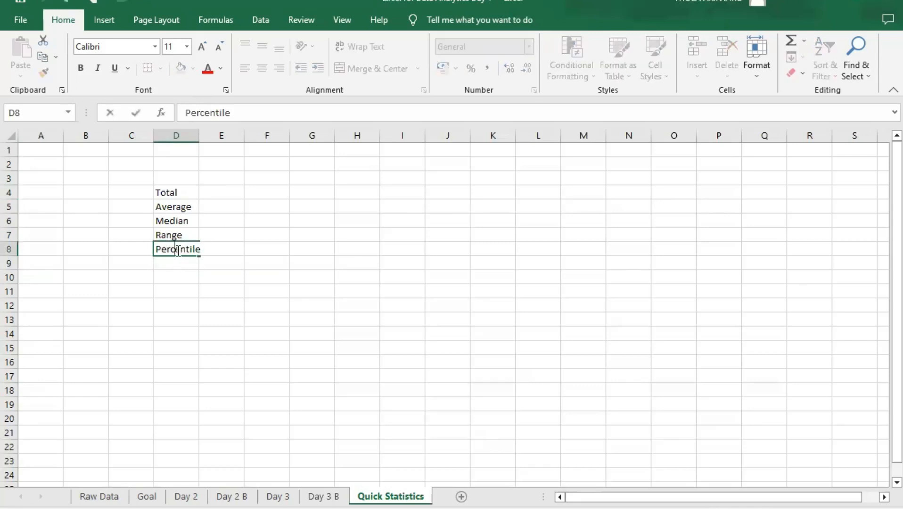
{"action": "key", "text": "BackSpace"}
{"action": "key", "text": "BackSpace"}
{"action": "key", "text": "BackSpace"}
{"action": "key", "text": "Delete"}
{"action": "key", "text": "Delete"}
{"action": "key", "text": "Delete"}
{"action": "key", "text": "Delete"}
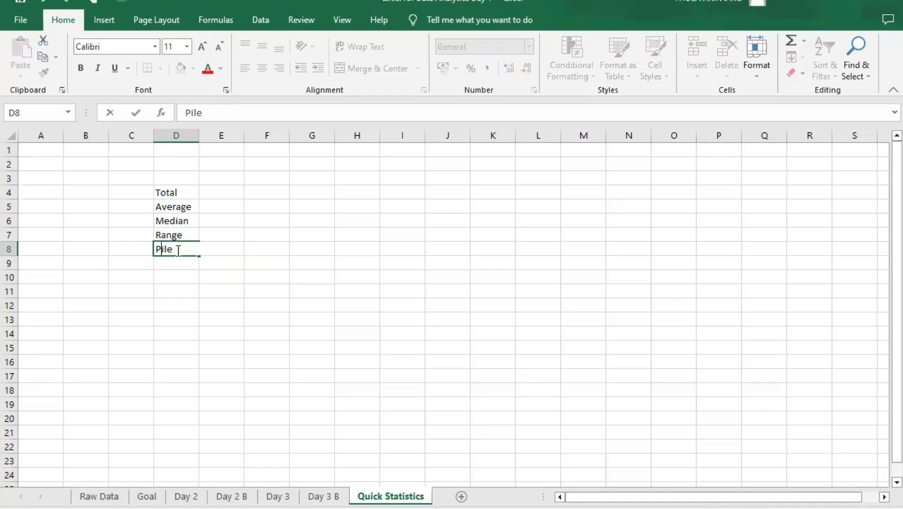
{"action": "key", "text": "BackSpace"}
{"action": "type", "text": "1st Quartile"}
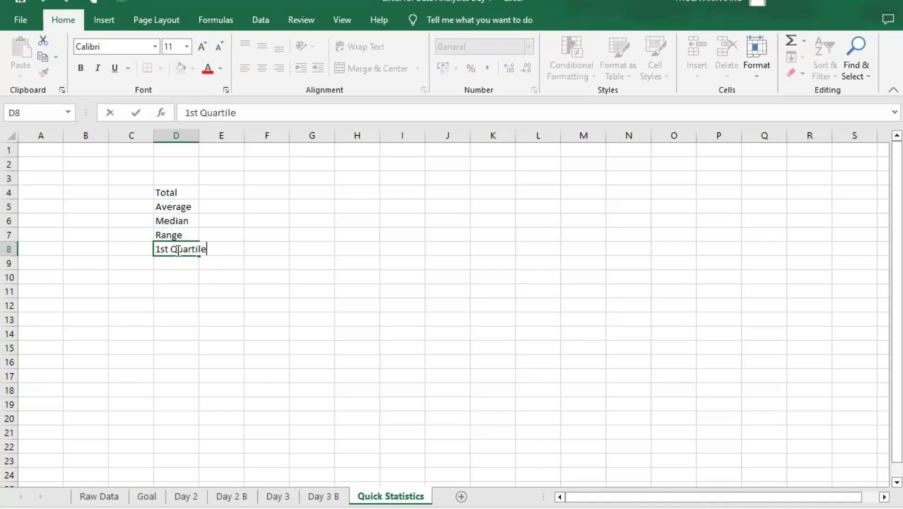
{"action": "key", "text": "Return"}
- Enter the label 2nd Quartile in D9
{"action": "type", "text": "2nd"}
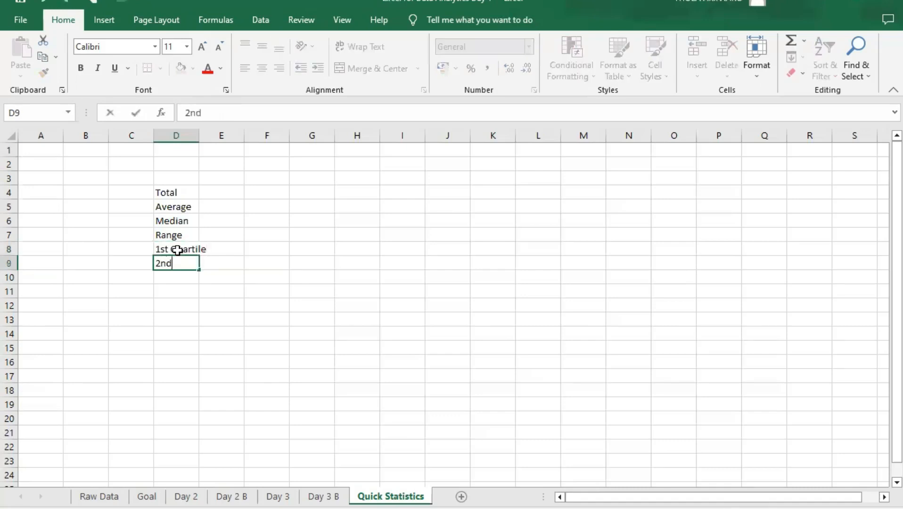
{"action": "type", "text": " Quartile"}
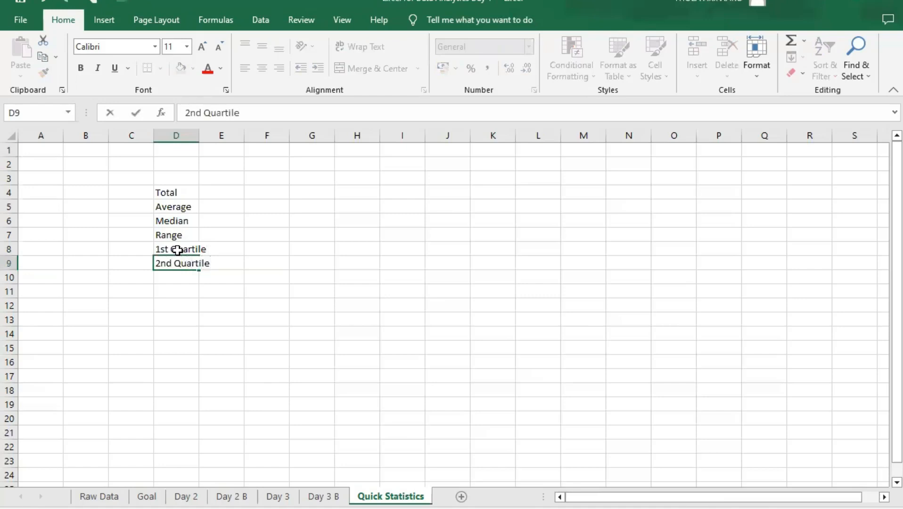
{"action": "left_click", "coordinate": [176, 192]}
- Review the list of statistic labels in D4:D9 for missing measures
{"action": "left_click", "coordinate": [183, 209]}
{"action": "left_click", "coordinate": [184, 220]}
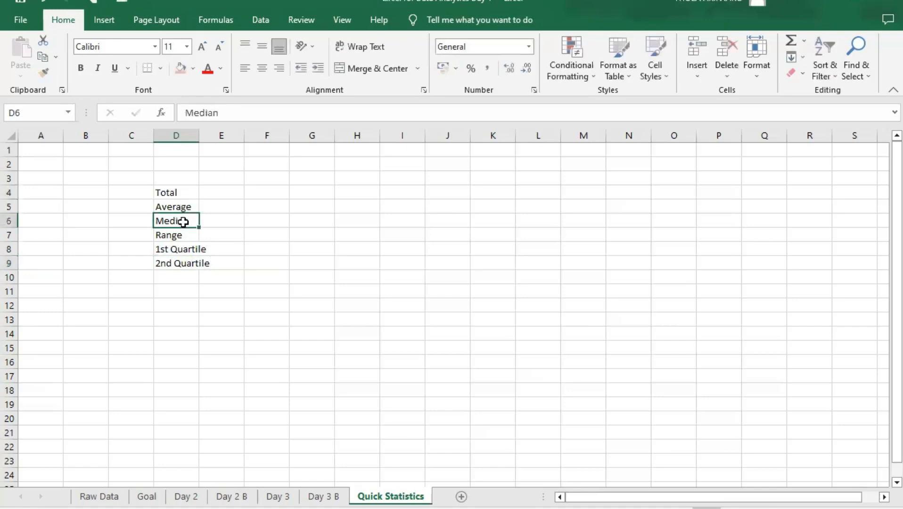
{"action": "left_click", "coordinate": [188, 192]}
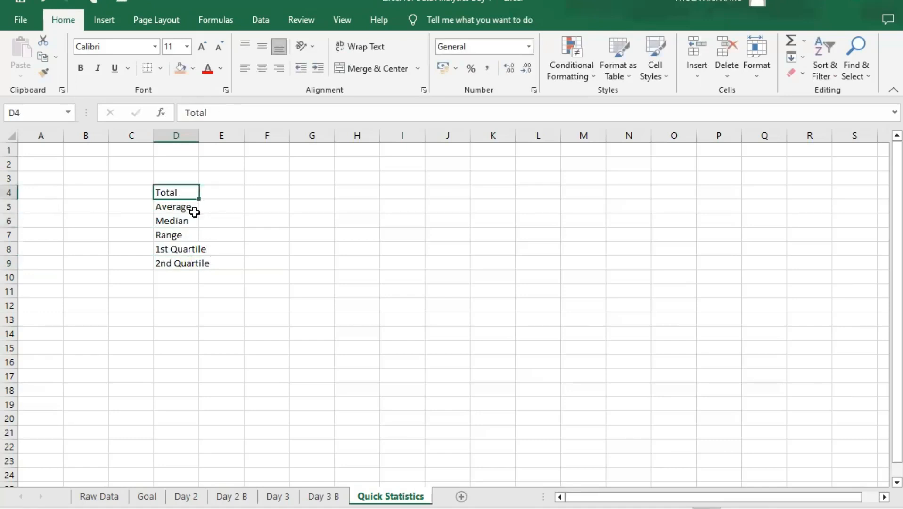
{"action": "left_click", "coordinate": [182, 262]}
{"action": "key", "text": "Down"}
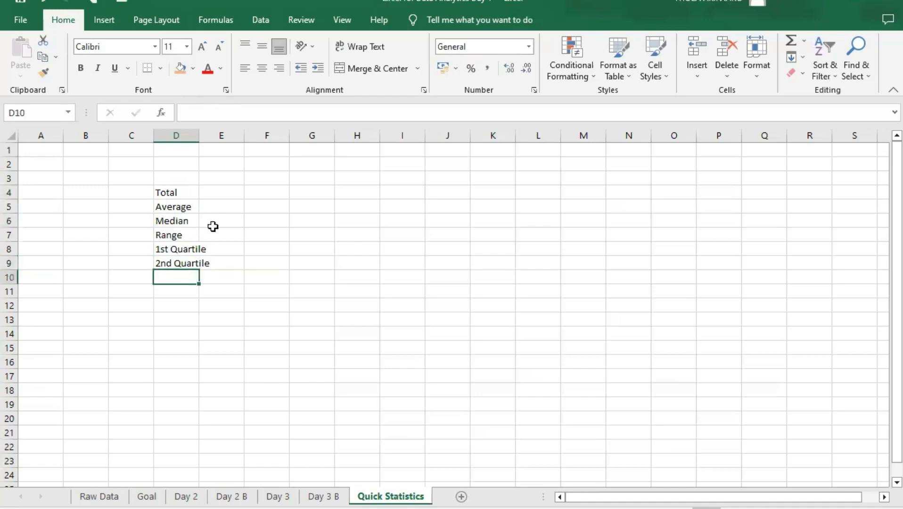
{"action": "left_click", "coordinate": [188, 209]}
{"action": "key", "text": "Down"}
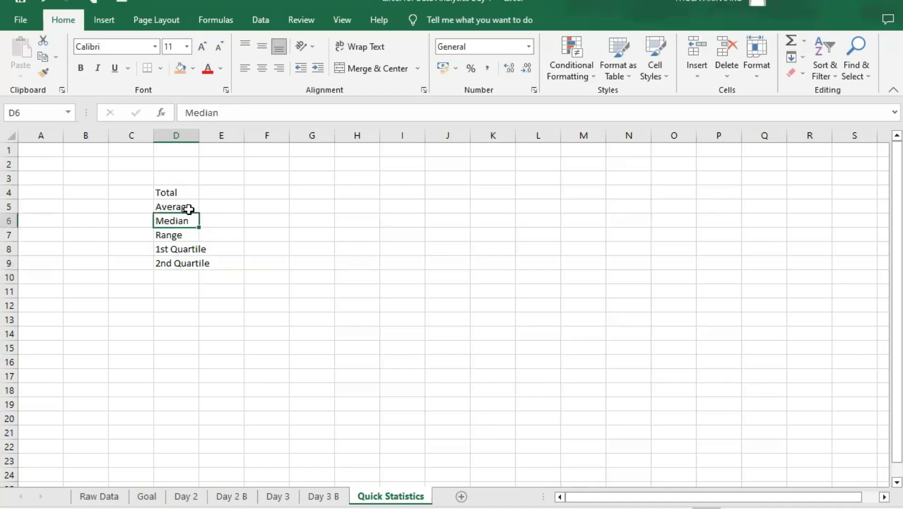
- Move the labels Median through 2nd Quartile down two rows to D8:D11, leaving D6:D7 empty below Average
{"action": "left_click_drag", "start_coordinate": [172, 219], "coordinate": [169, 263]}
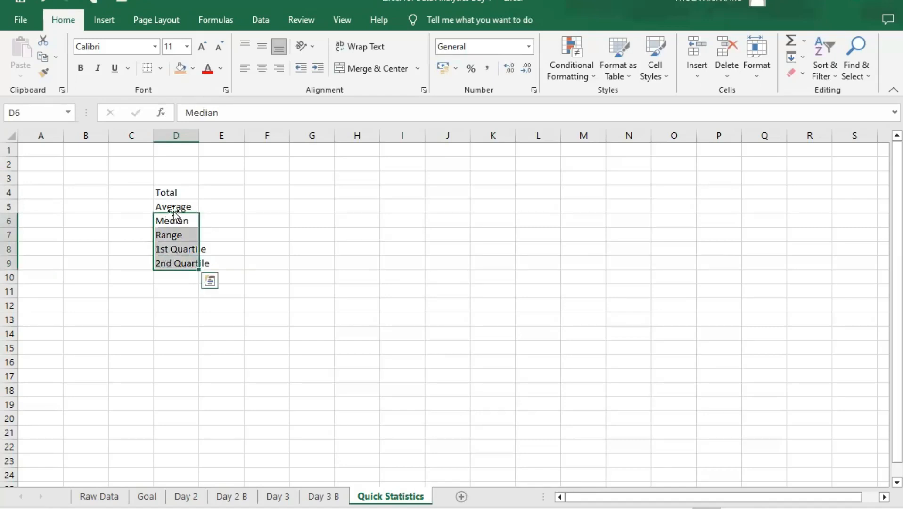
{"action": "left_click_drag", "start_coordinate": [175, 213], "coordinate": [177, 256]}
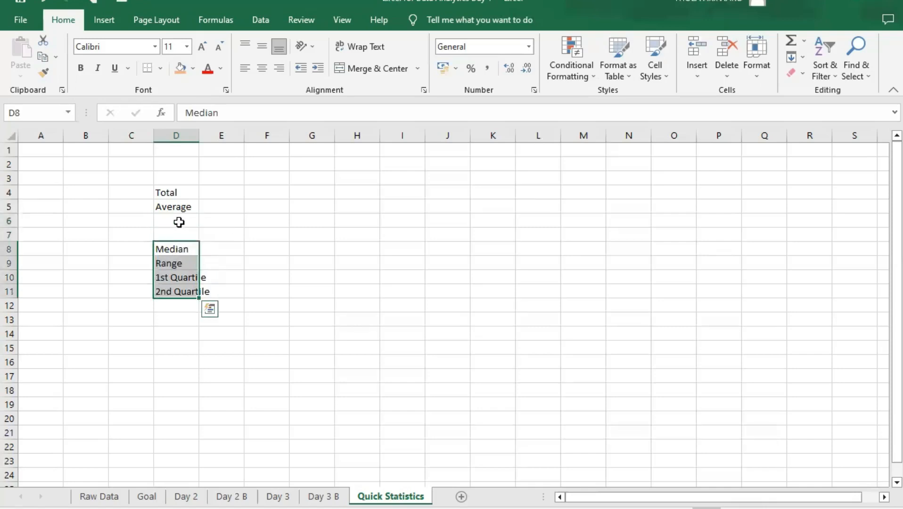
{"action": "left_click", "coordinate": [179, 222]}
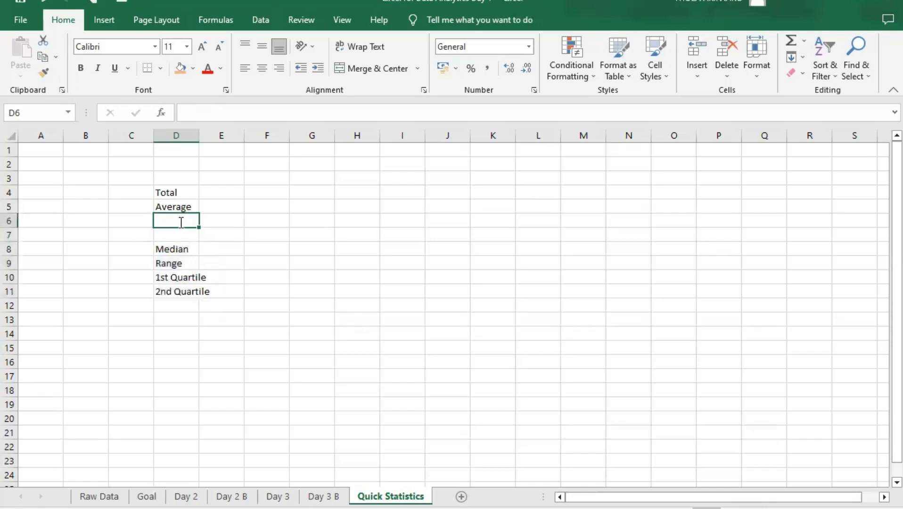
- Enter the labels Max in D6 and Min in D7 of the statistics list
{"action": "type", "text": "Max"}
{"action": "key", "text": "Return"}
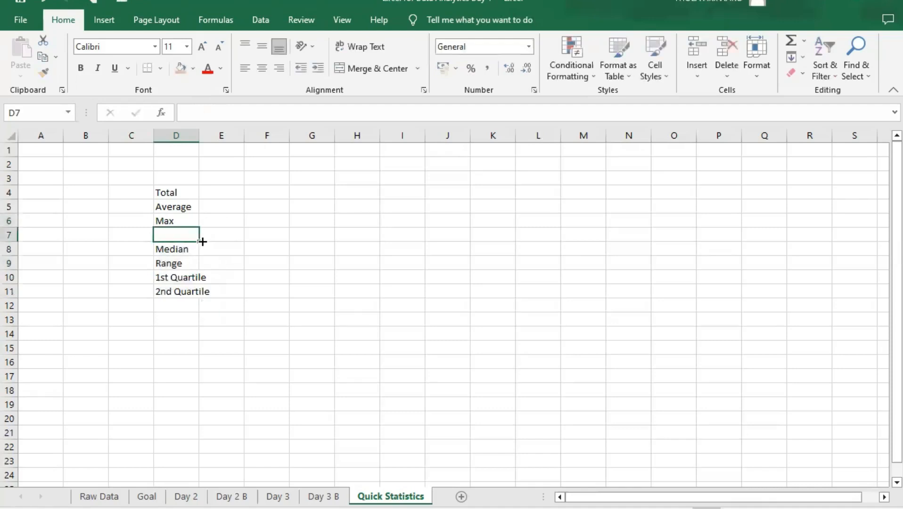
{"action": "type", "text": "Min"}
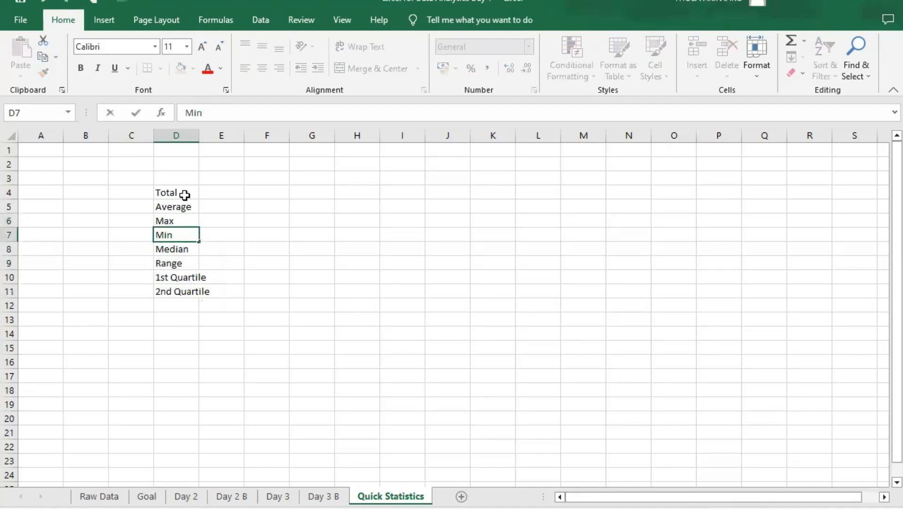
{"action": "left_click", "coordinate": [185, 193]}
- Enter the column headings Amount in E3 and Units in F3 above the statistics list
{"action": "left_click", "coordinate": [222, 179]}
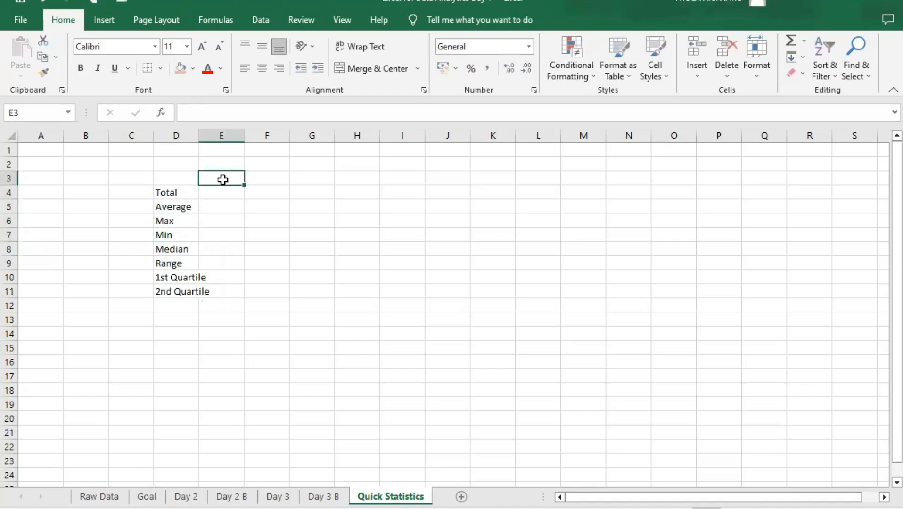
{"action": "type", "text": "Am"}
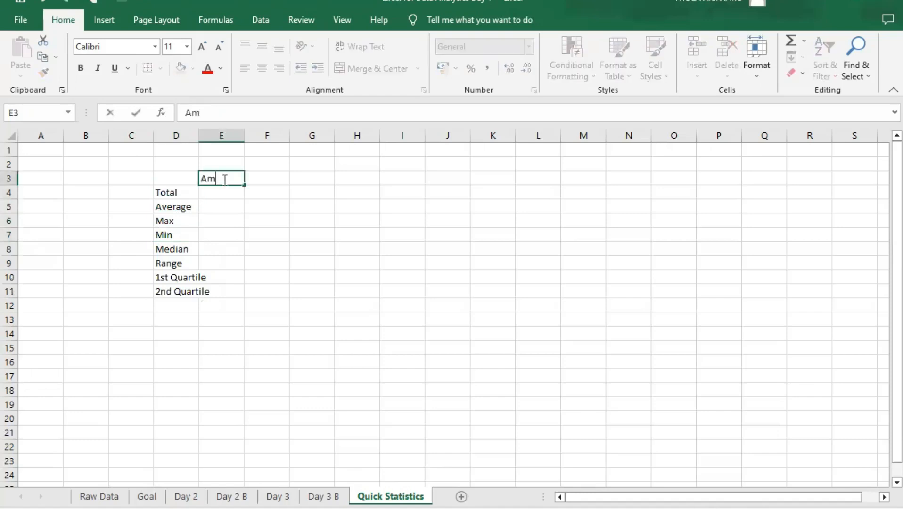
{"action": "type", "text": "ount"}
{"action": "key", "text": "Tab"}
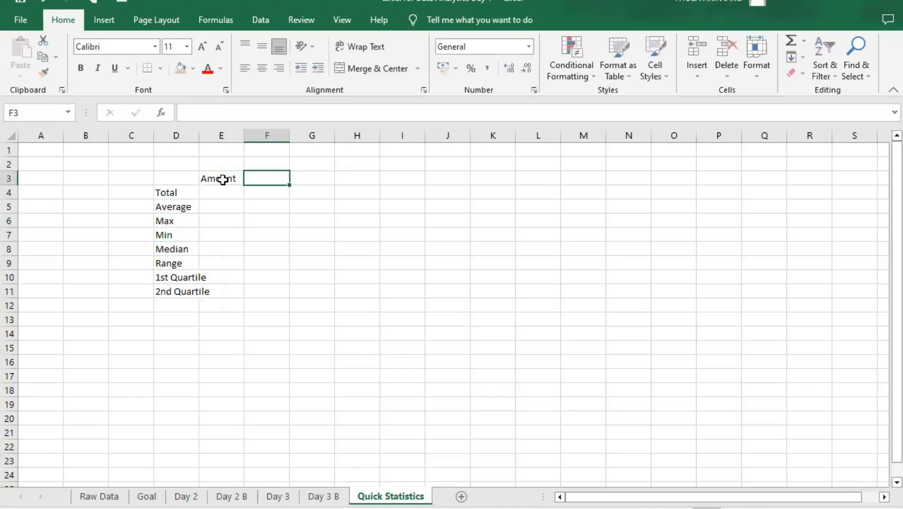
{"action": "type", "text": "units"}
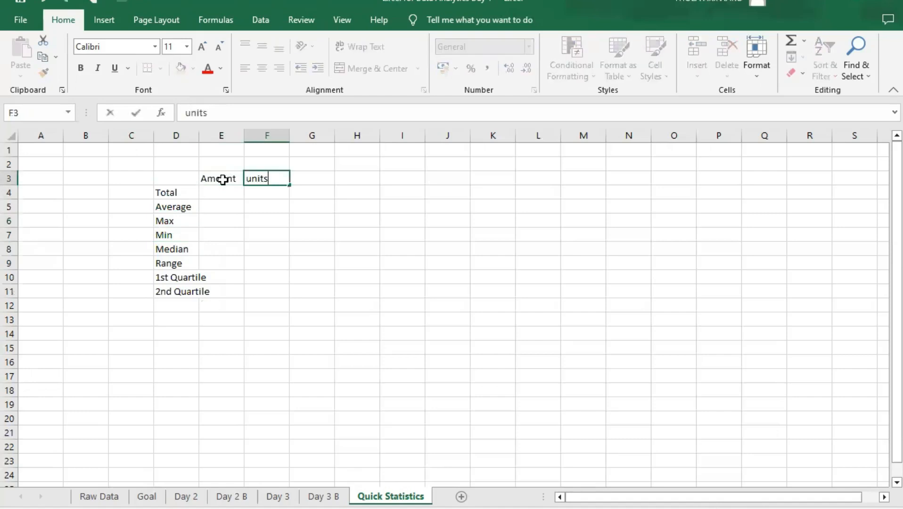
{"action": "key", "text": "BackSpace"}
{"action": "key", "text": "BackSpace"}
{"action": "key", "text": "BackSpace"}
{"action": "type", "text": "Units"}
{"action": "left_click", "coordinate": [276, 177]}
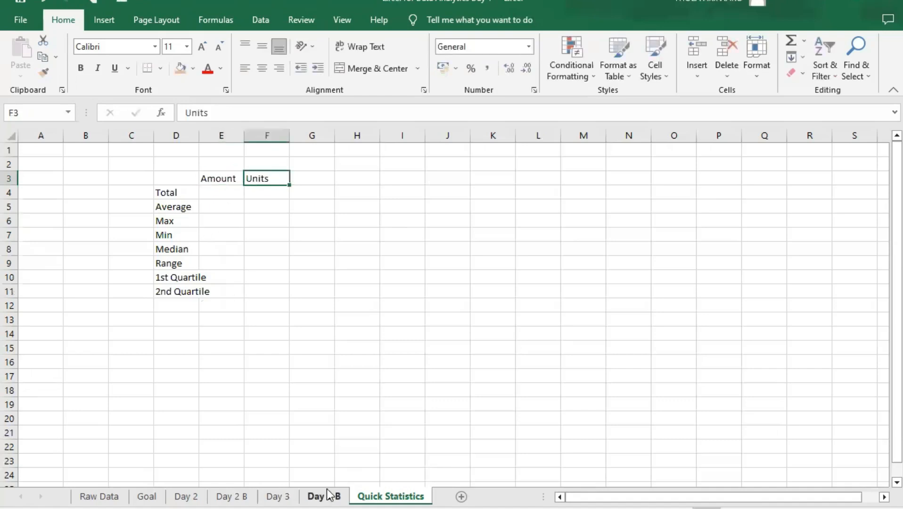
- Check the Amount, Units, Product and Geography headings of the sales table on the Day 3 B sheet
{"action": "left_click", "coordinate": [329, 494]}
{"action": "left_click", "coordinate": [293, 163]}
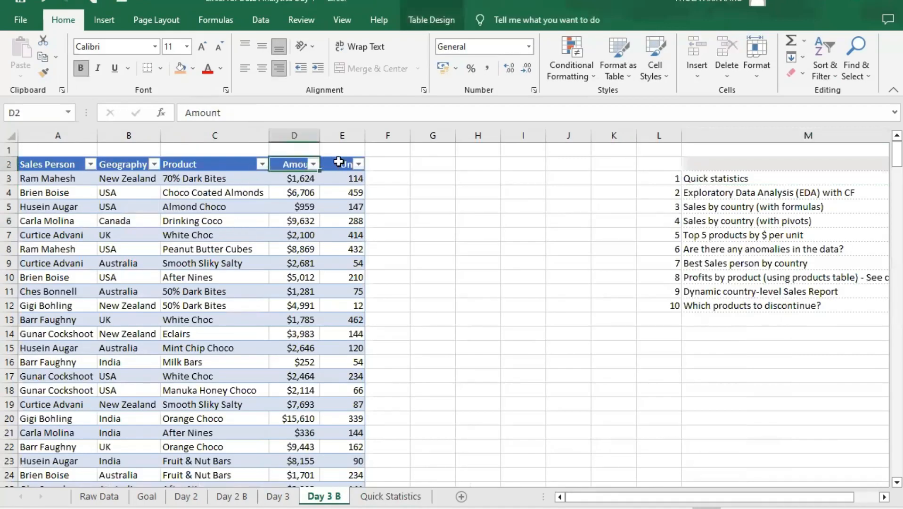
{"action": "left_click", "coordinate": [339, 161]}
{"action": "left_click", "coordinate": [190, 163]}
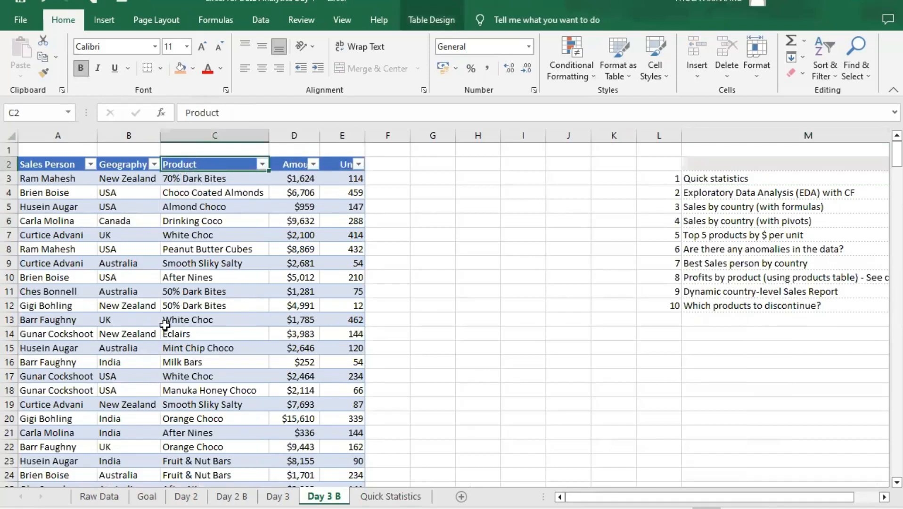
{"action": "left_click", "coordinate": [132, 164]}
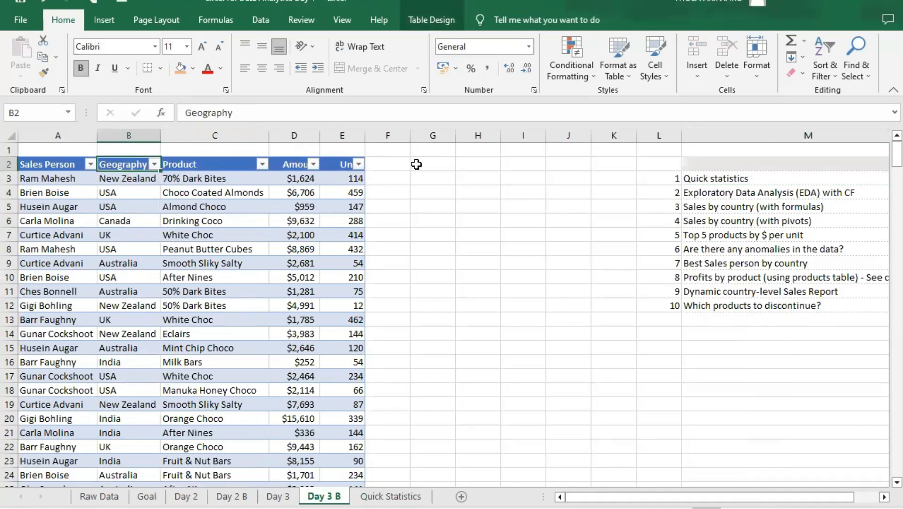
{"action": "left_click", "coordinate": [291, 163]}
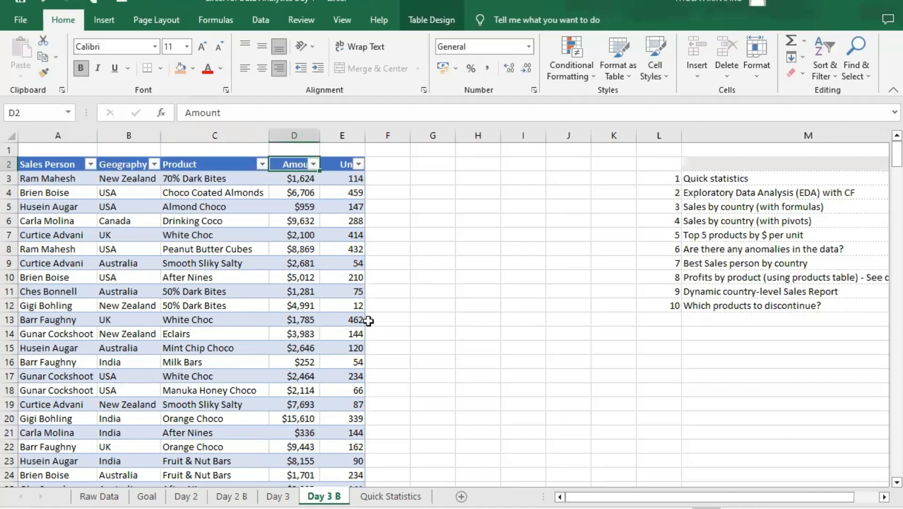
- Autofit column D on the Quick Statistics sheet to the width of its labels
{"action": "left_click", "coordinate": [389, 496]}
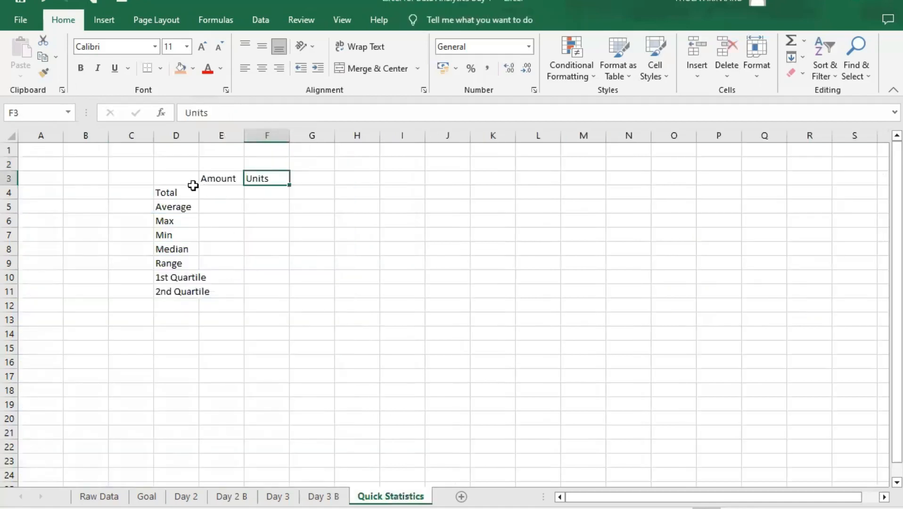
{"action": "double_click", "coordinate": [198, 136]}
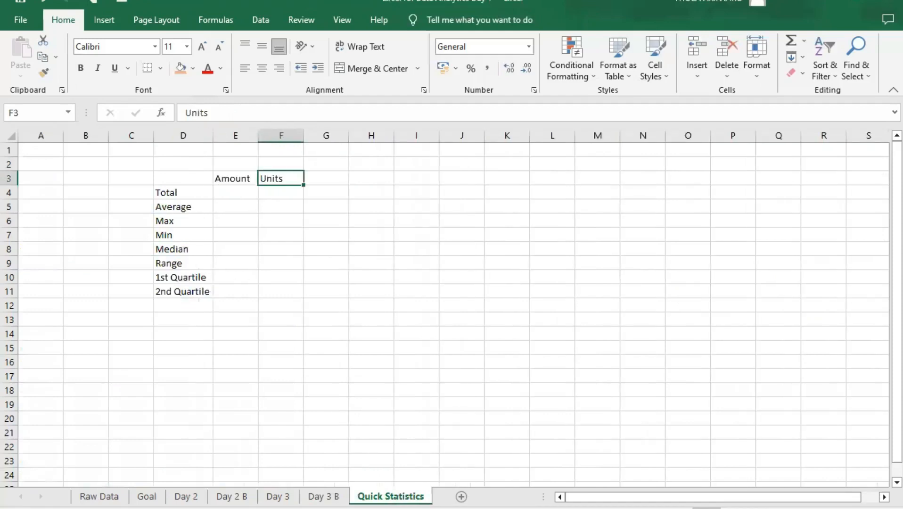
- Try referencing the first Amount value from G3 on the Day 3 B sheet, as a table reference and as cell D3
{"action": "left_click", "coordinate": [323, 496]}
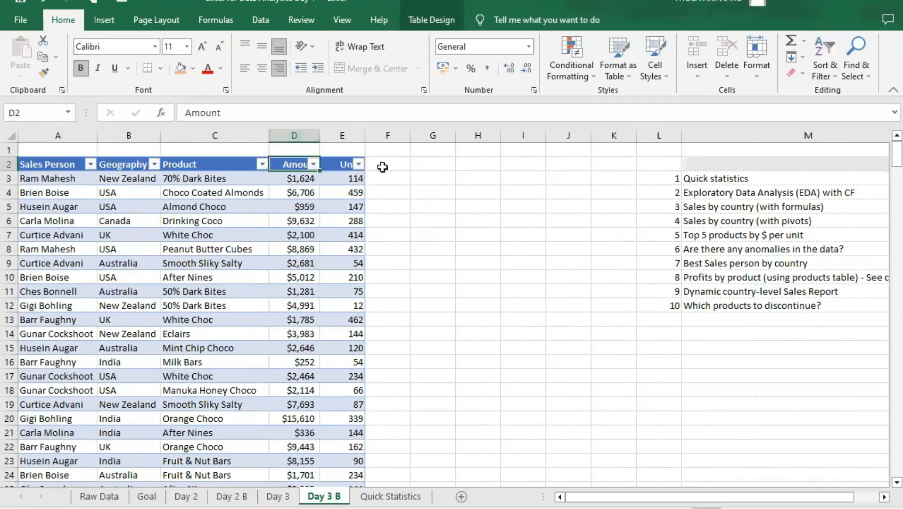
{"action": "left_click", "coordinate": [438, 184]}
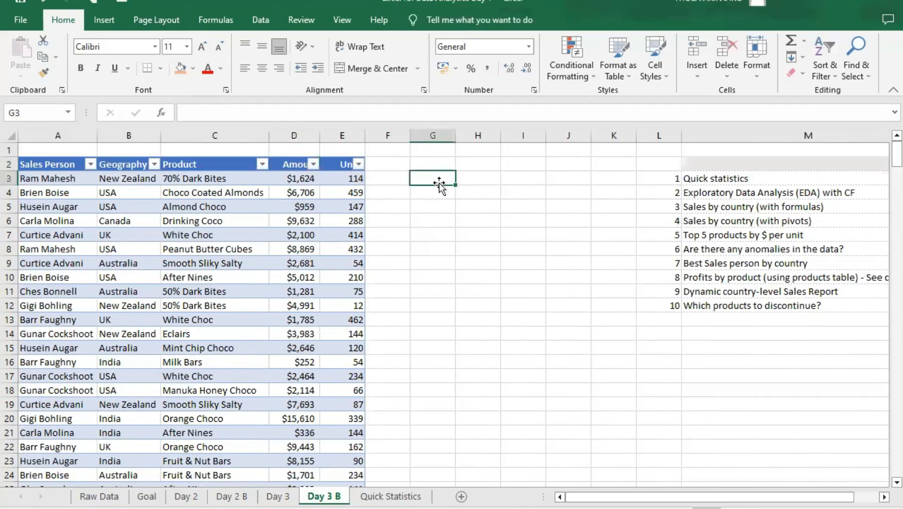
{"action": "type", "text": "="}
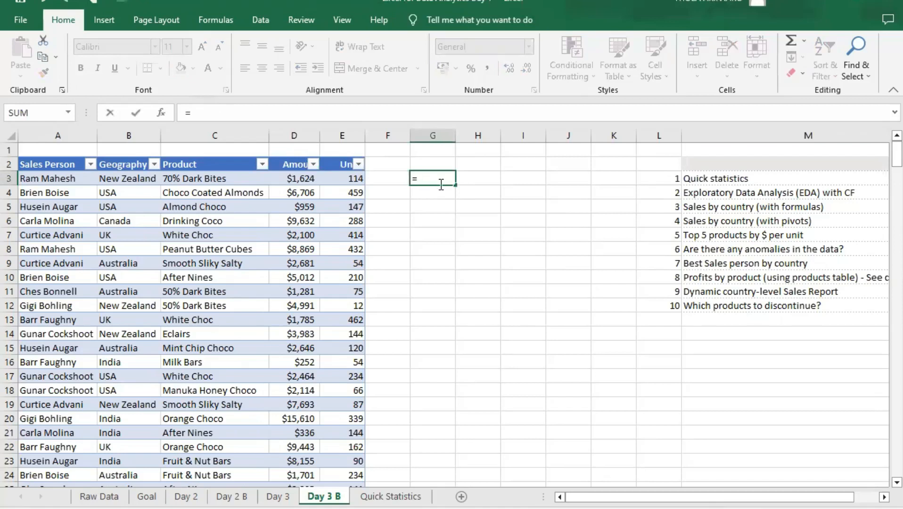
{"action": "left_click", "coordinate": [300, 179]}
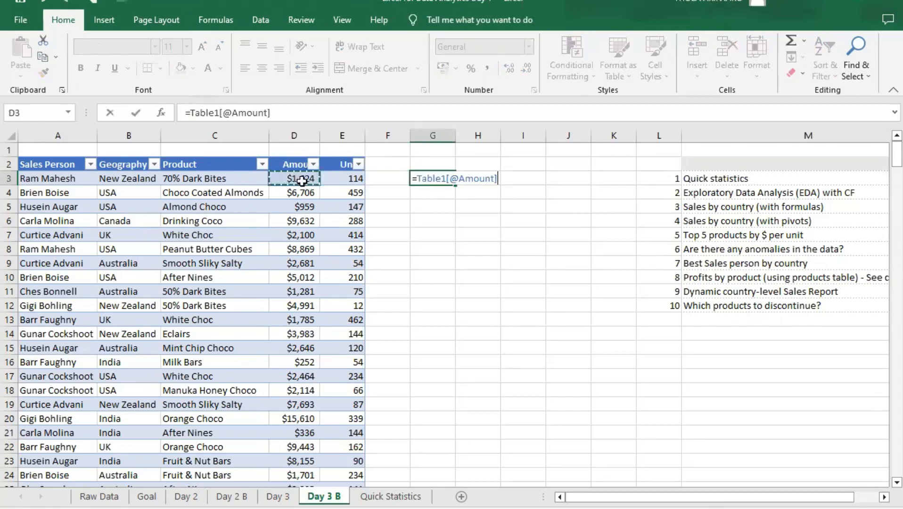
{"action": "left_click", "coordinate": [498, 176]}
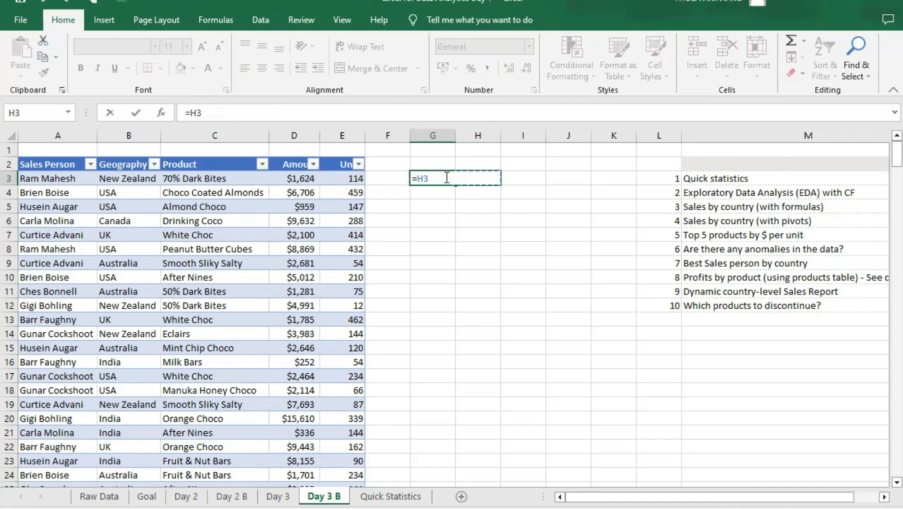
{"action": "key", "text": "BackSpace"}
{"action": "key", "text": "BackSpace"}
{"action": "type", "text": "D"}
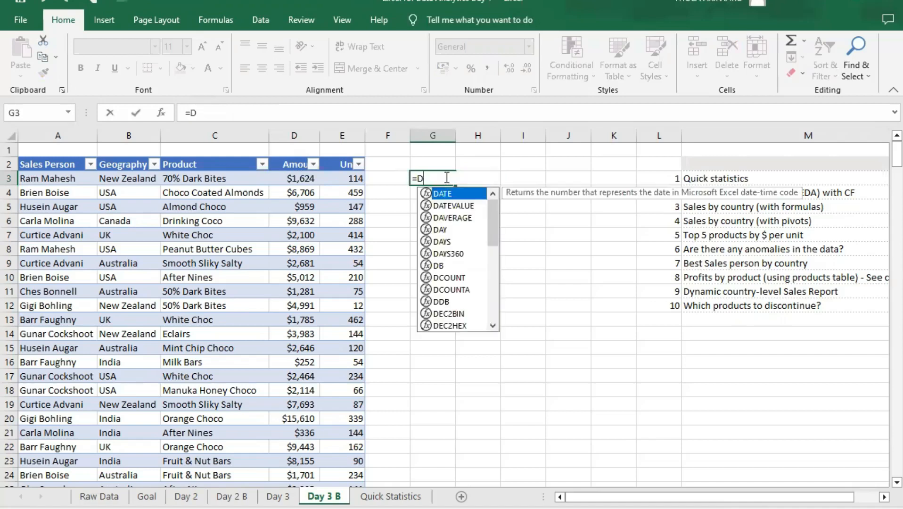
{"action": "type", "text": "3"}
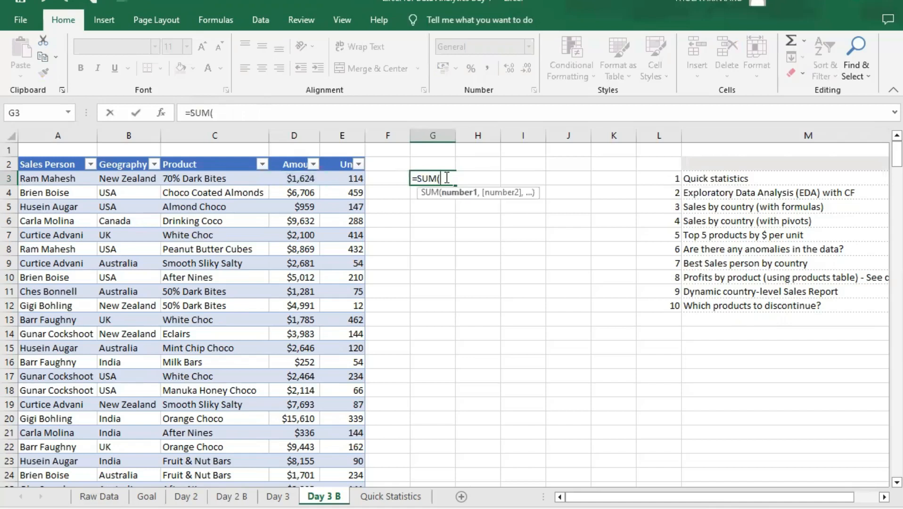
- Try to total the Amount column in G3 with the formula =SUM(d3,d302)
{"action": "type", "text": "d3"}
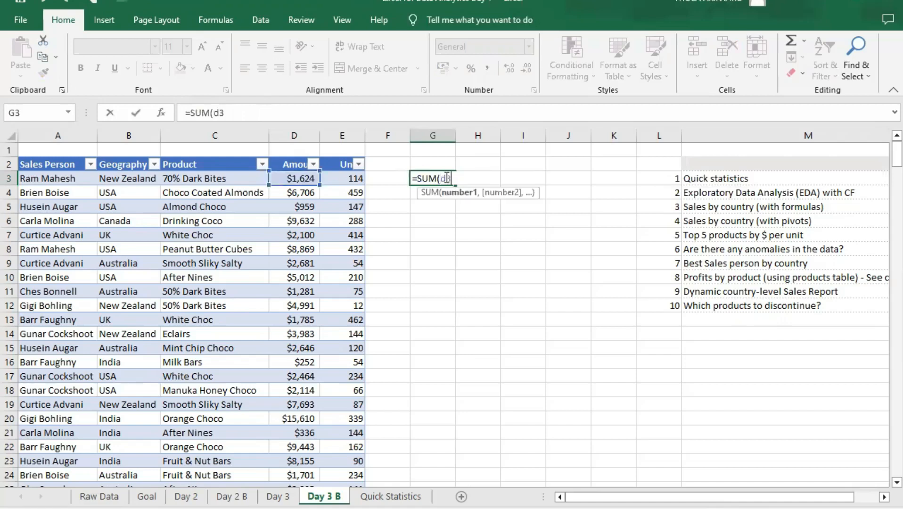
{"action": "type", "text": ","}
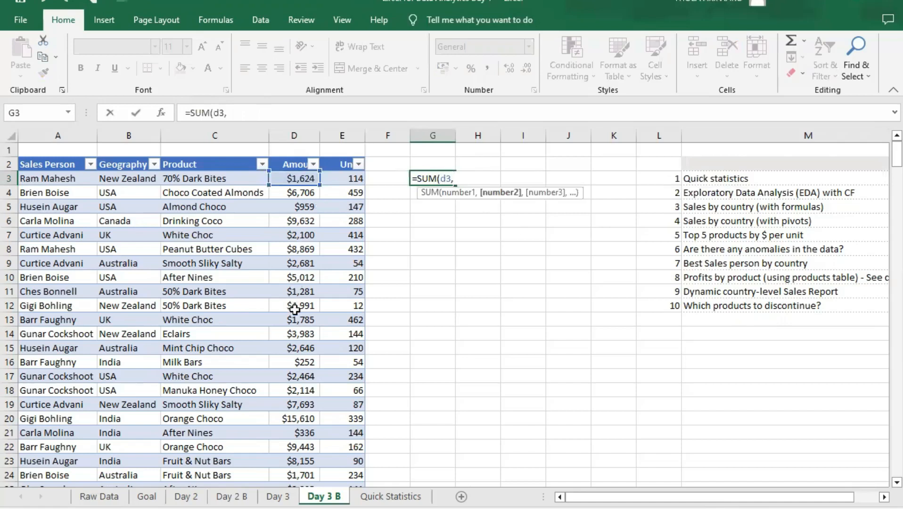
{"action": "scroll", "coordinate": [302, 308], "scroll_direction": "down", "scroll_amount": 4}
{"action": "scroll", "coordinate": [306, 311], "scroll_direction": "down", "scroll_amount": 20}
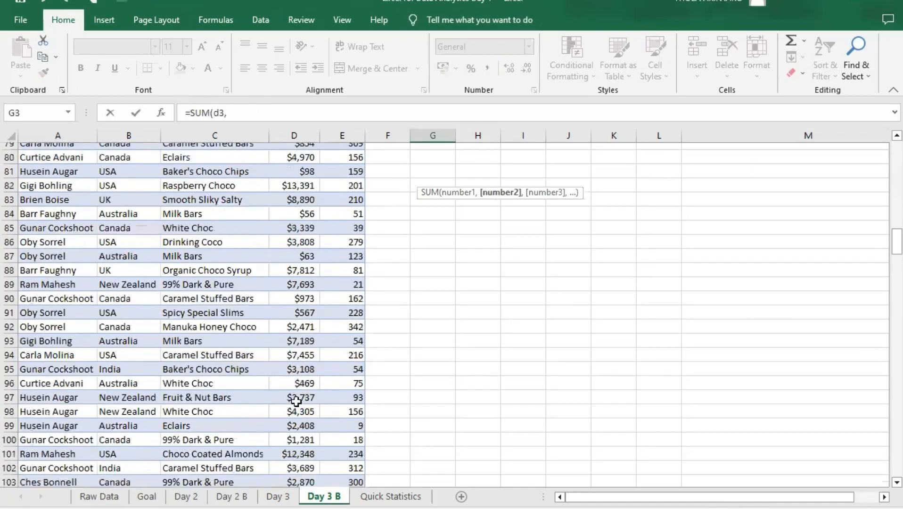
{"action": "scroll", "coordinate": [304, 384], "scroll_direction": "down", "scroll_amount": 20}
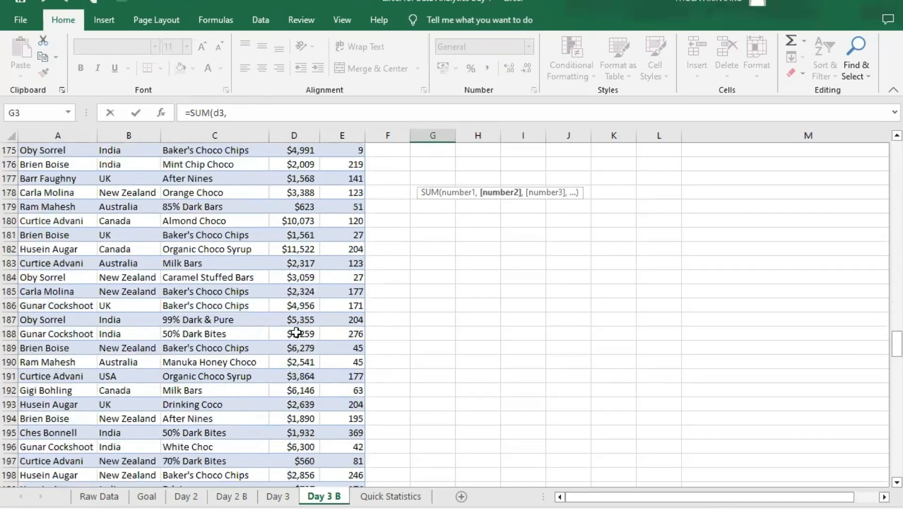
{"action": "scroll", "coordinate": [308, 348], "scroll_direction": "down", "scroll_amount": 20}
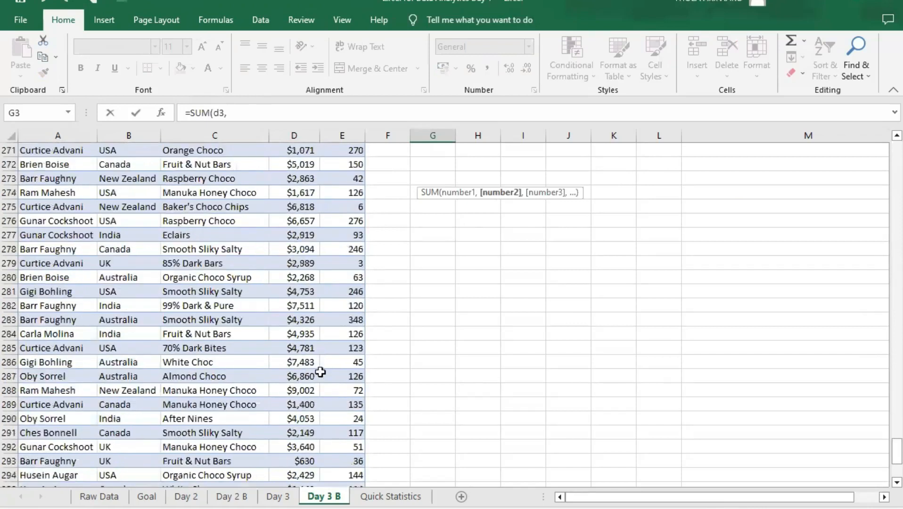
{"action": "scroll", "coordinate": [320, 379], "scroll_direction": "up", "scroll_amount": 3}
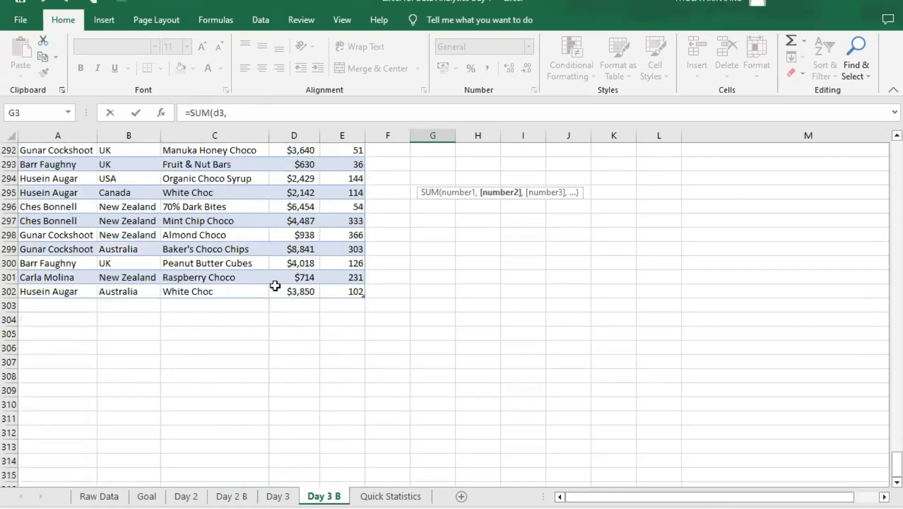
{"action": "scroll", "coordinate": [433, 333], "scroll_direction": "up", "scroll_amount": 11}
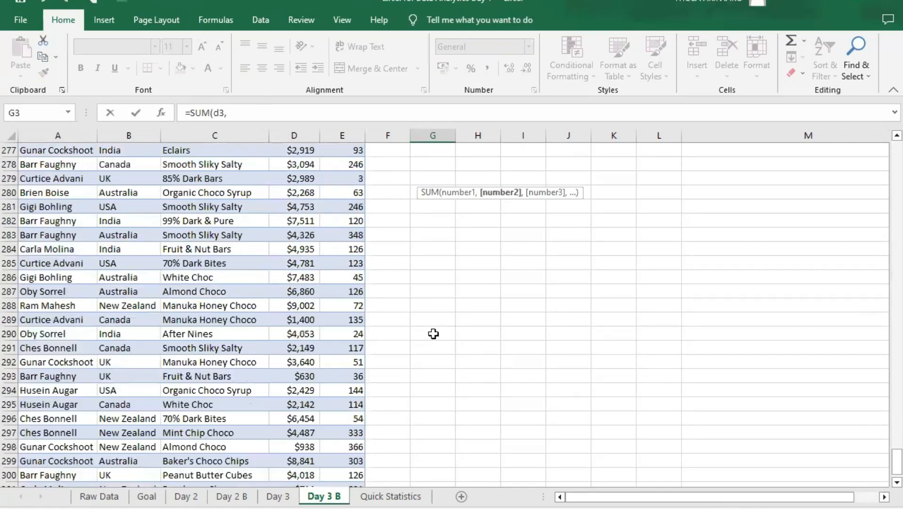
{"action": "scroll", "coordinate": [882, 409], "scroll_direction": "up", "scroll_amount": 6}
{"action": "left_click_drag", "start_coordinate": [883, 419], "coordinate": [884, 153]}
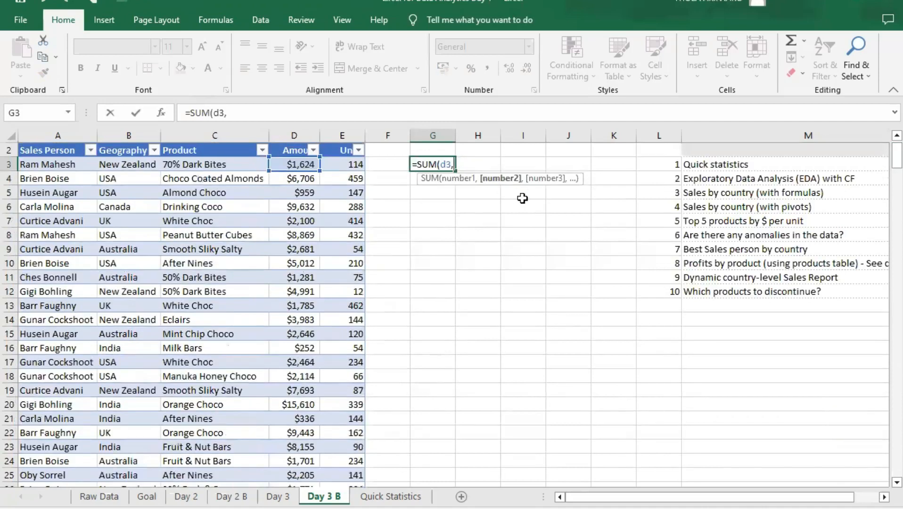
{"action": "type", "text": "d302)"}
{"action": "key", "text": "Return"}
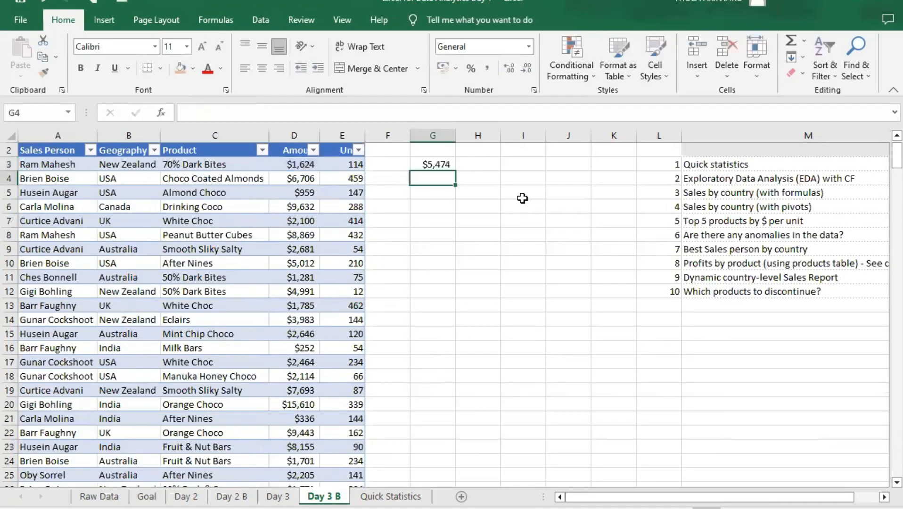
- Inspect the SUM formula in G3 against the table data and clear it from the cell
{"action": "left_click", "coordinate": [440, 166]}
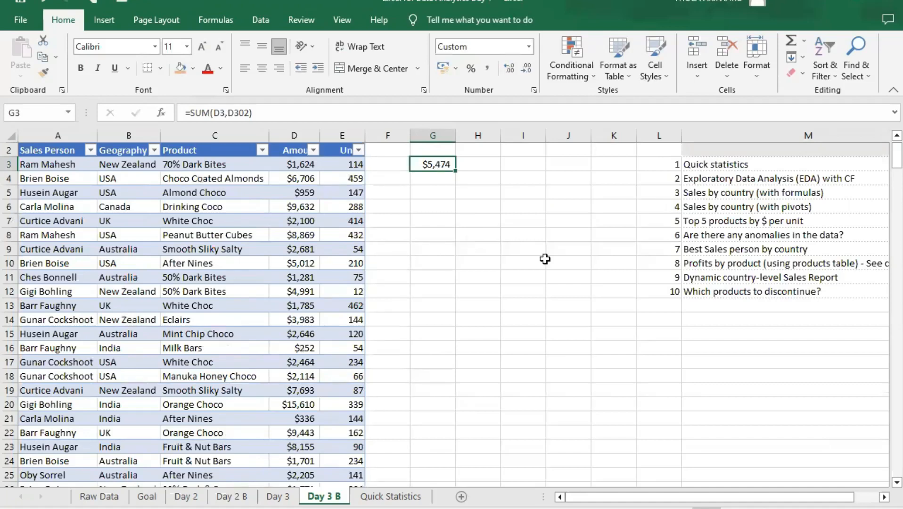
{"action": "scroll", "coordinate": [614, 276], "scroll_direction": "down", "scroll_amount": 2}
{"action": "scroll", "coordinate": [541, 286], "scroll_direction": "up", "scroll_amount": 3}
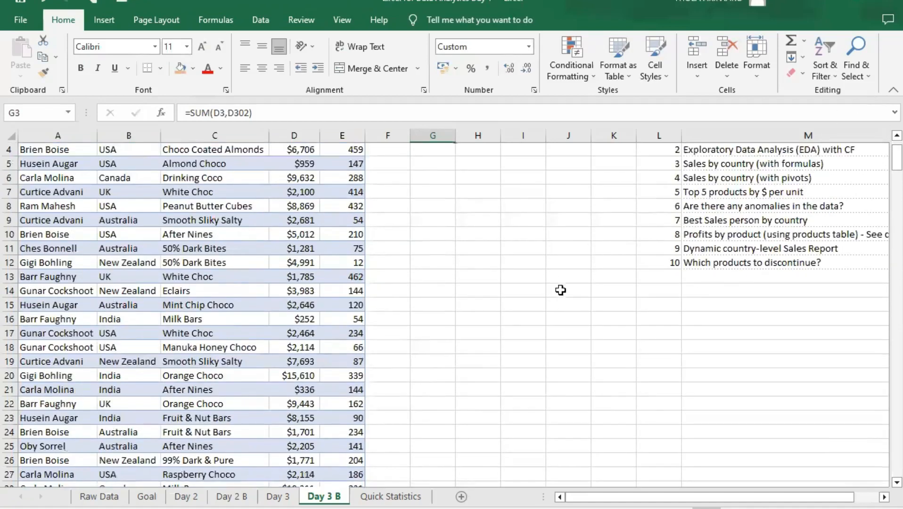
{"action": "scroll", "coordinate": [399, 257], "scroll_direction": "down", "scroll_amount": 18}
{"action": "scroll", "coordinate": [377, 292], "scroll_direction": "up", "scroll_amount": 5}
{"action": "scroll", "coordinate": [399, 285], "scroll_direction": "up", "scroll_amount": 13}
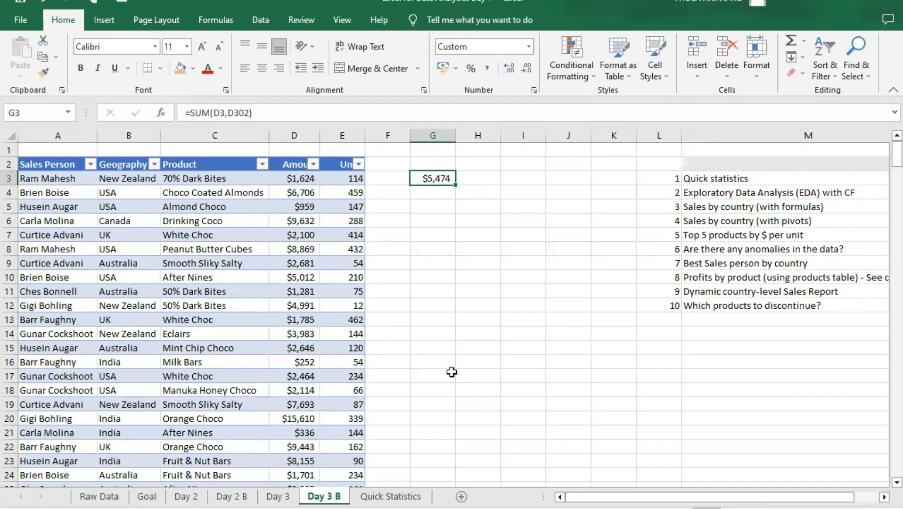
{"action": "key", "text": "F2"}
{"action": "key", "text": "BackSpace"}
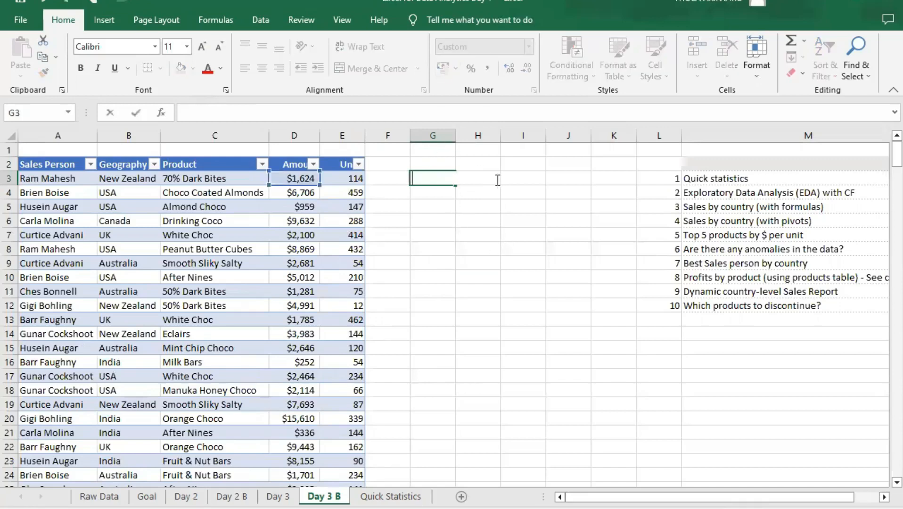
{"action": "left_click", "coordinate": [515, 167]}
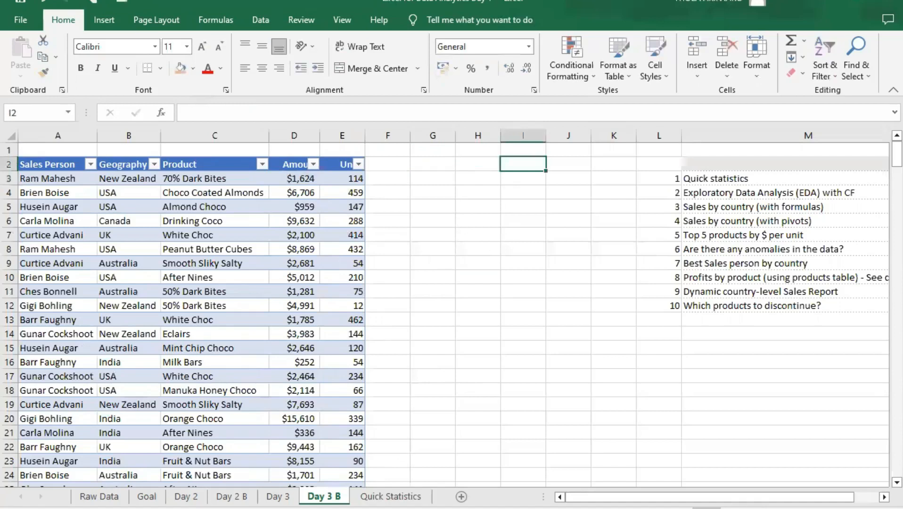
- Rename the sales table on the Day 3 B sheet as data
{"action": "left_click", "coordinate": [26, 152]}
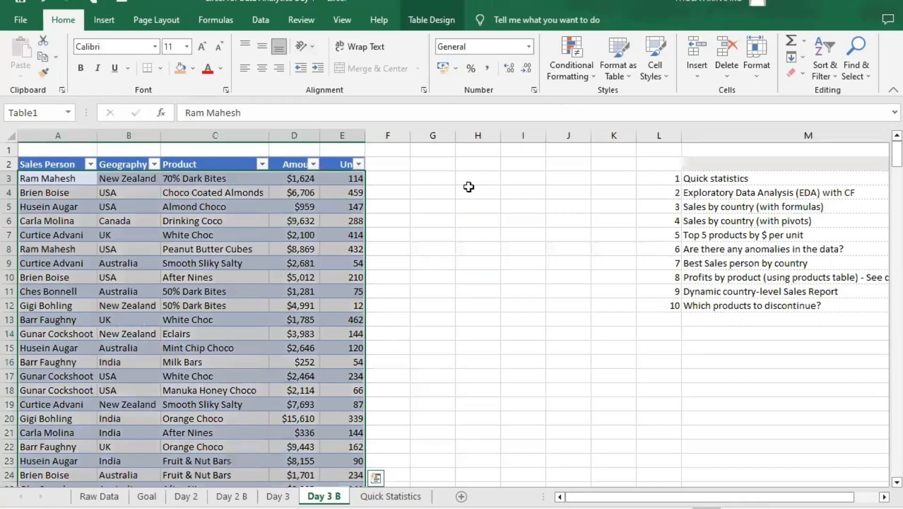
{"action": "left_click", "coordinate": [430, 17]}
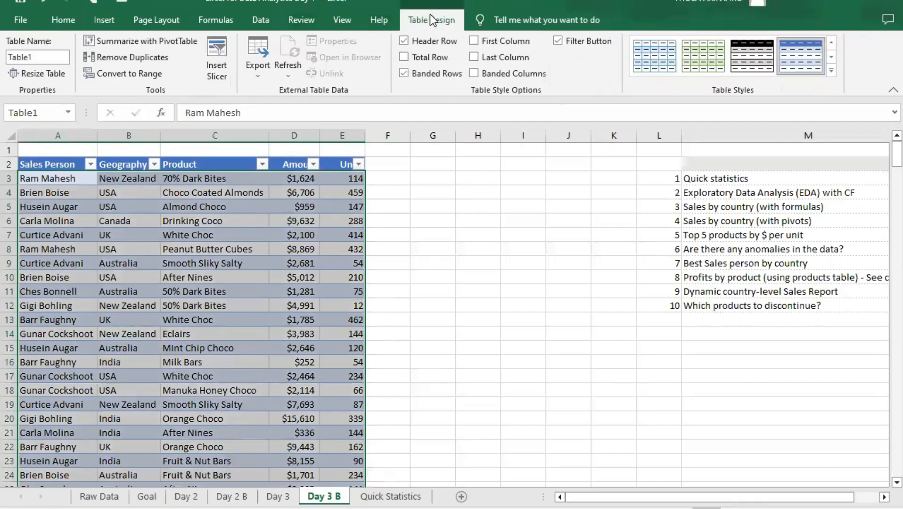
{"action": "left_click", "coordinate": [42, 56]}
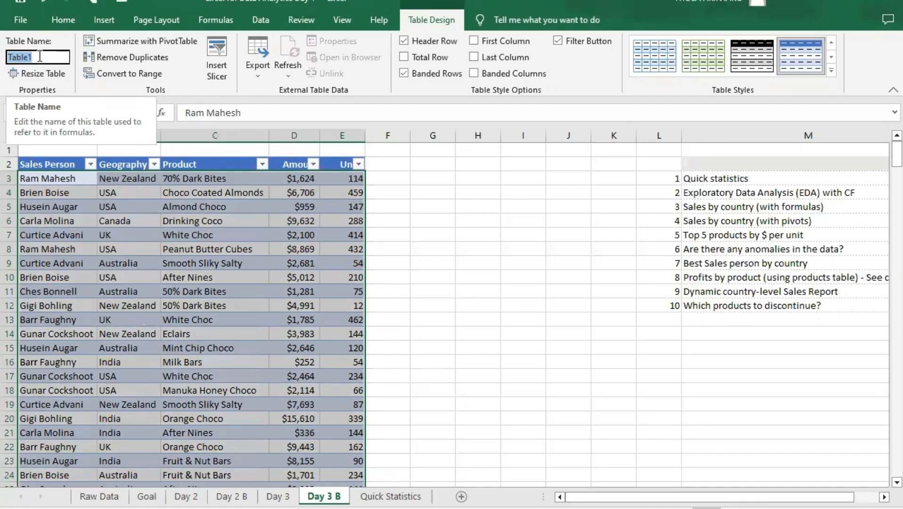
{"action": "type", "text": "data"}
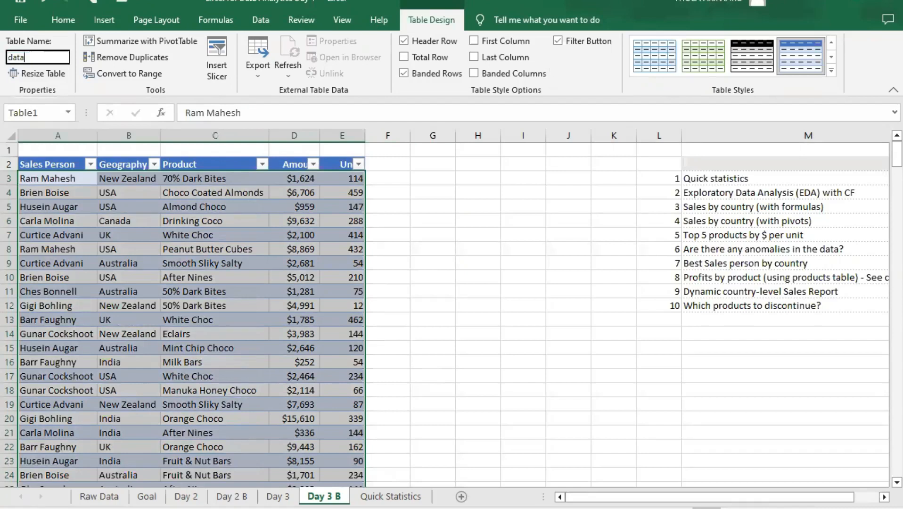
{"action": "key", "text": "Return"}
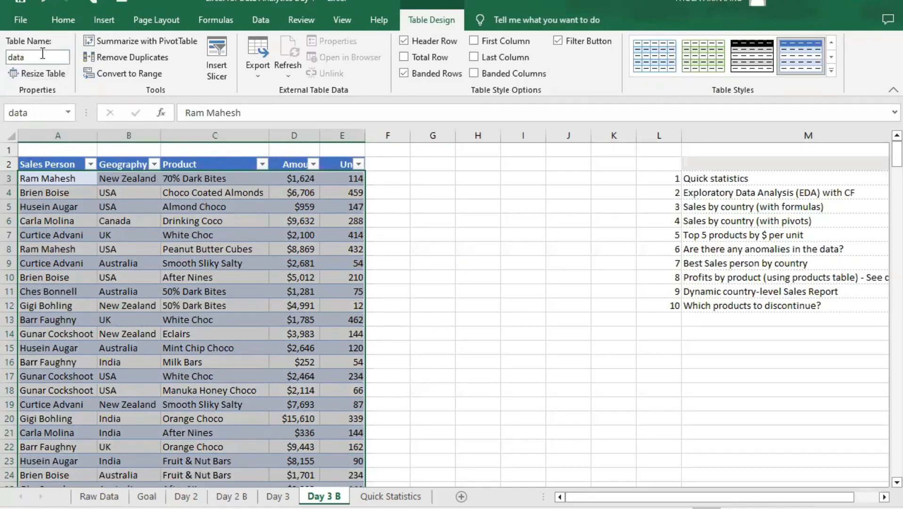
{"action": "left_click", "coordinate": [33, 57]}
{"action": "key", "text": "Return"}
- Total the Amount column in E4 of the Quick Statistics sheet with the formula =SUM(data[Amount])
{"action": "left_click", "coordinate": [391, 496]}
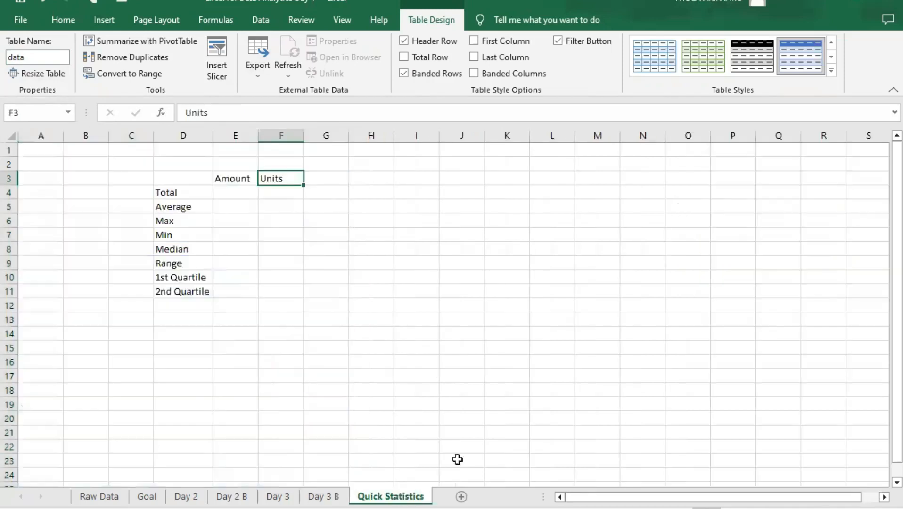
{"action": "left_click", "coordinate": [249, 195]}
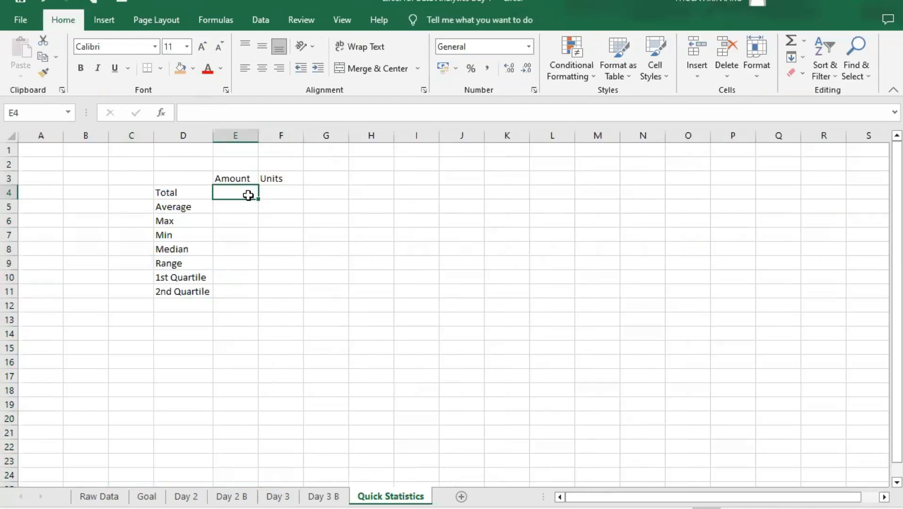
{"action": "type", "text": "="}
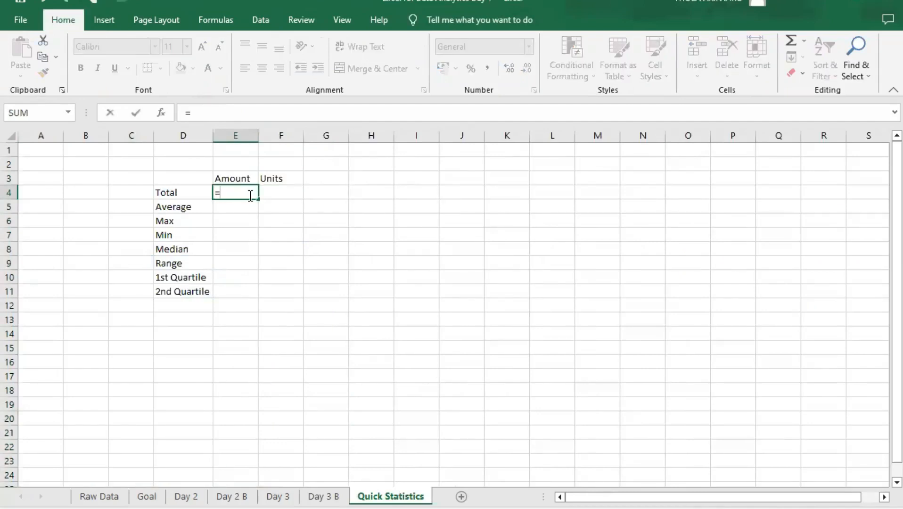
{"action": "type", "text": "sum"}
{"action": "key", "text": "Tab"}
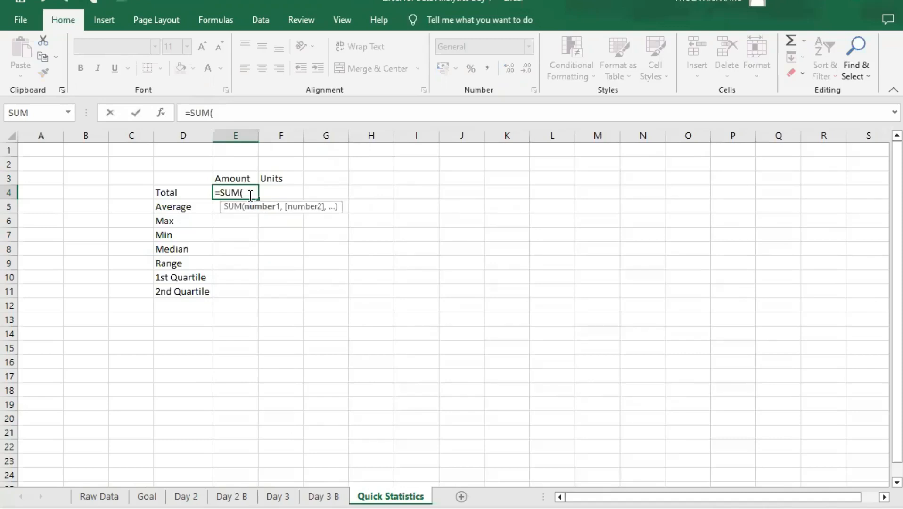
{"action": "type", "text": "ta"}
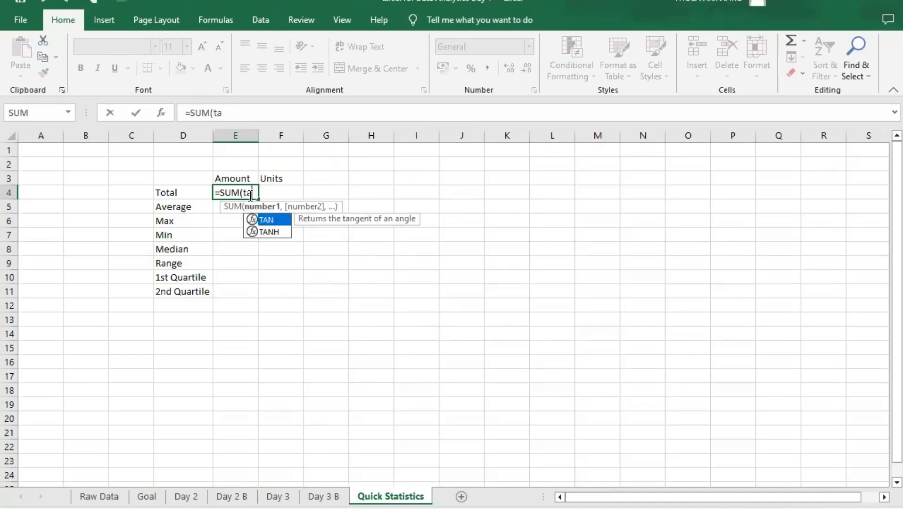
{"action": "key", "text": "BackSpace"}
{"action": "key", "text": "BackSpace"}
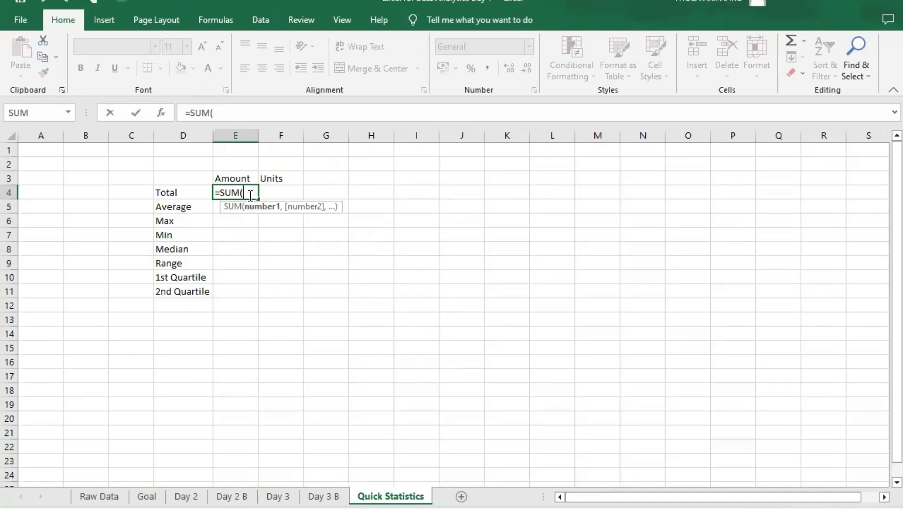
{"action": "type", "text": "dat"}
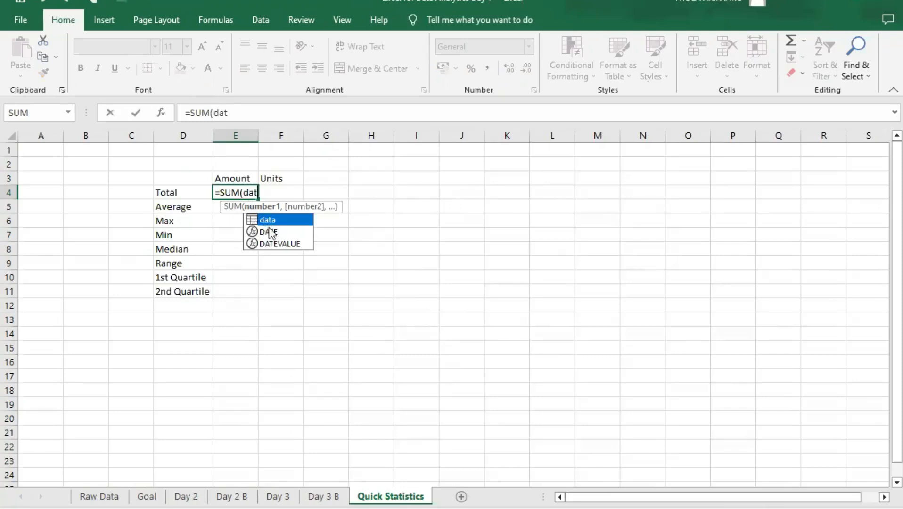
{"action": "key", "text": "Tab"}
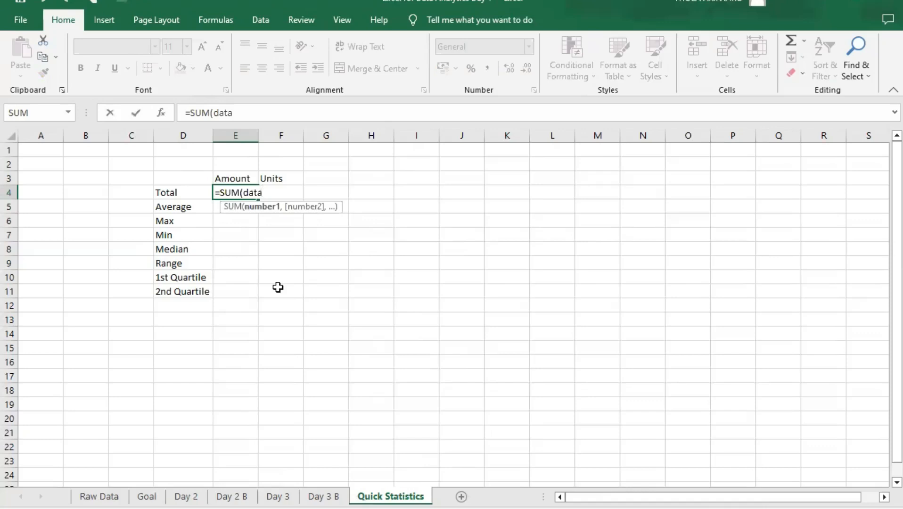
{"action": "type", "text": "["}
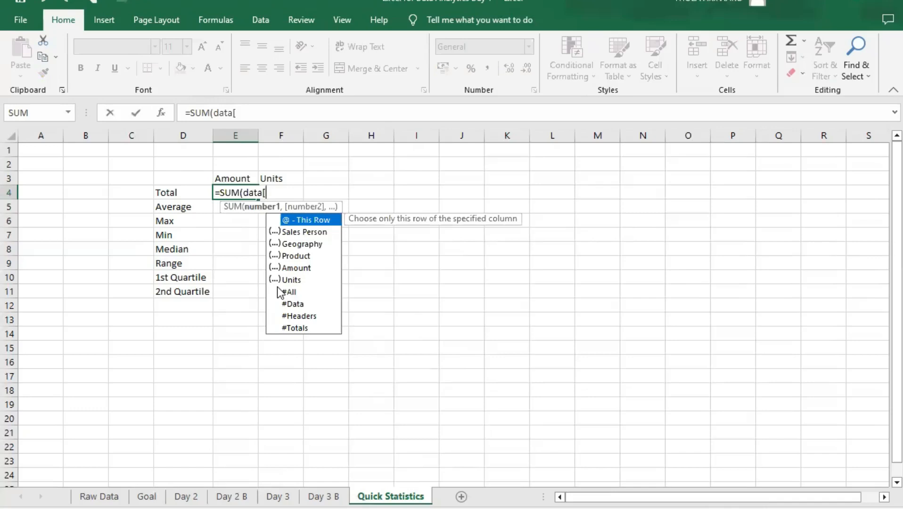
{"action": "type", "text": "am"}
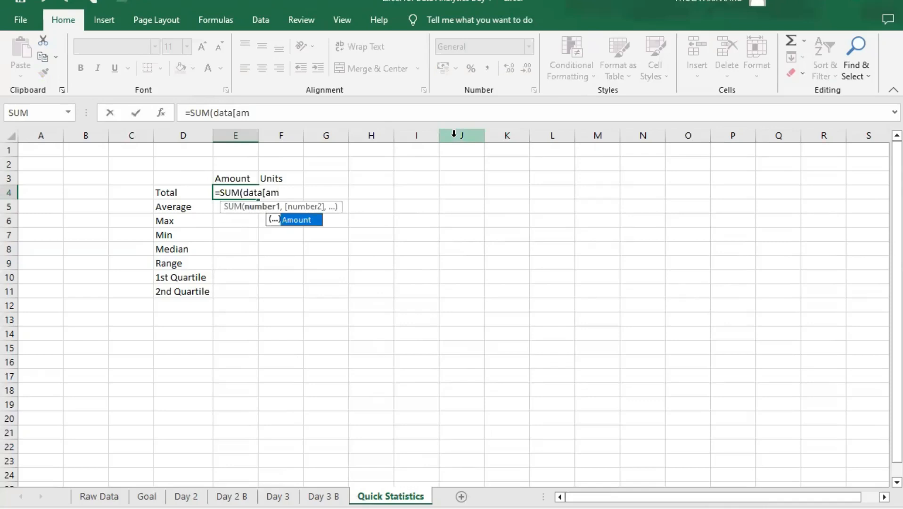
{"action": "key", "text": "Tab"}
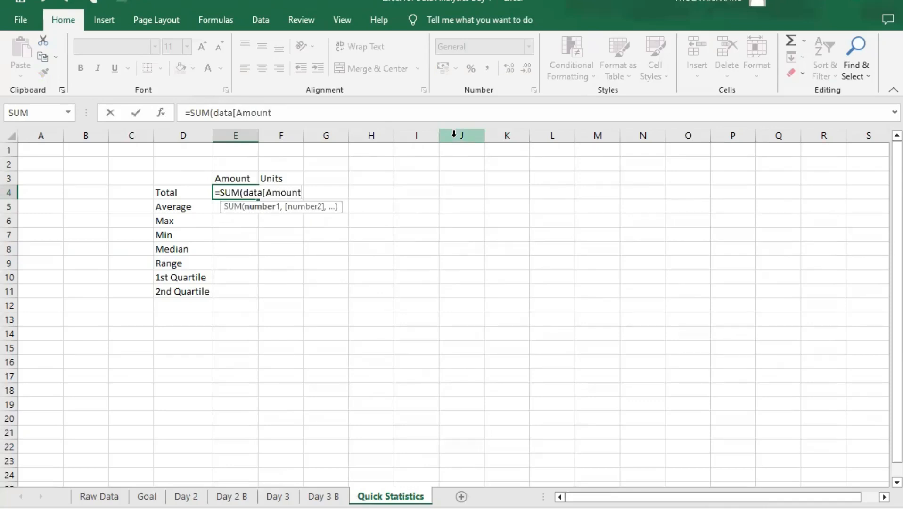
{"action": "type", "text": "])"}
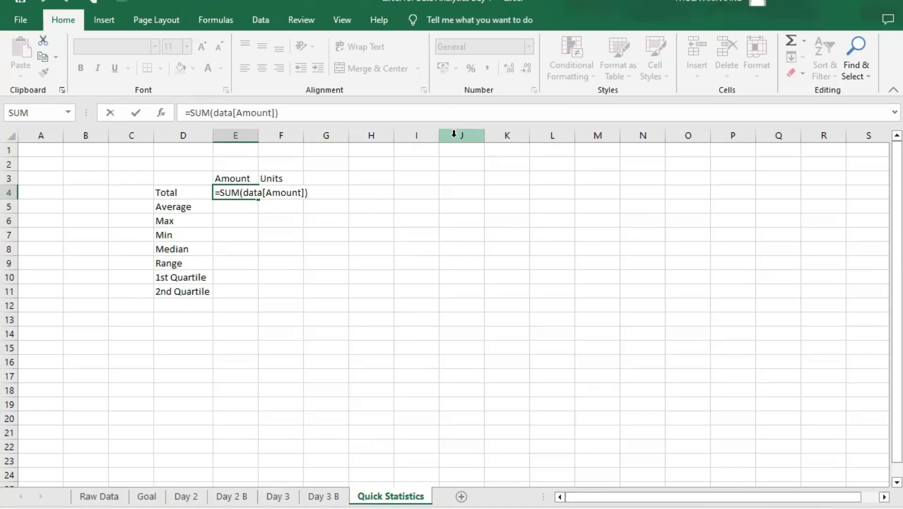
{"action": "key", "text": "Return"}
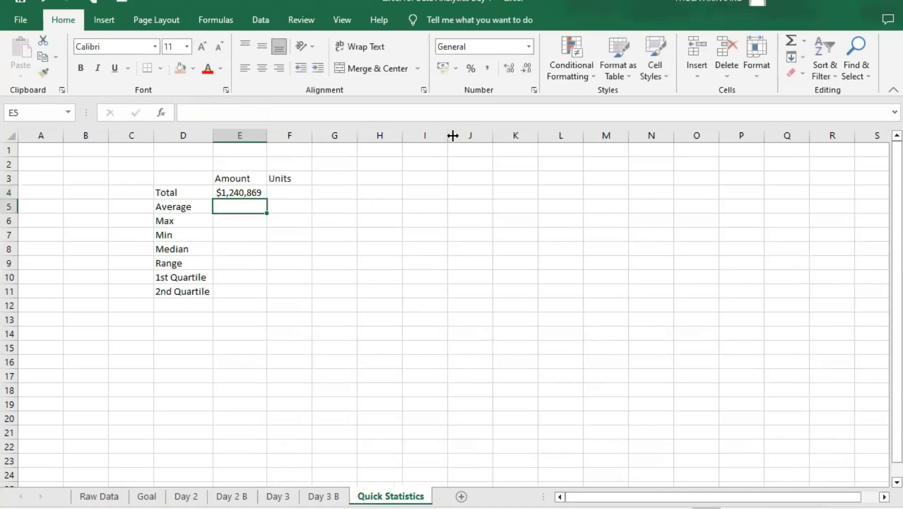
{"action": "left_click", "coordinate": [247, 194]}
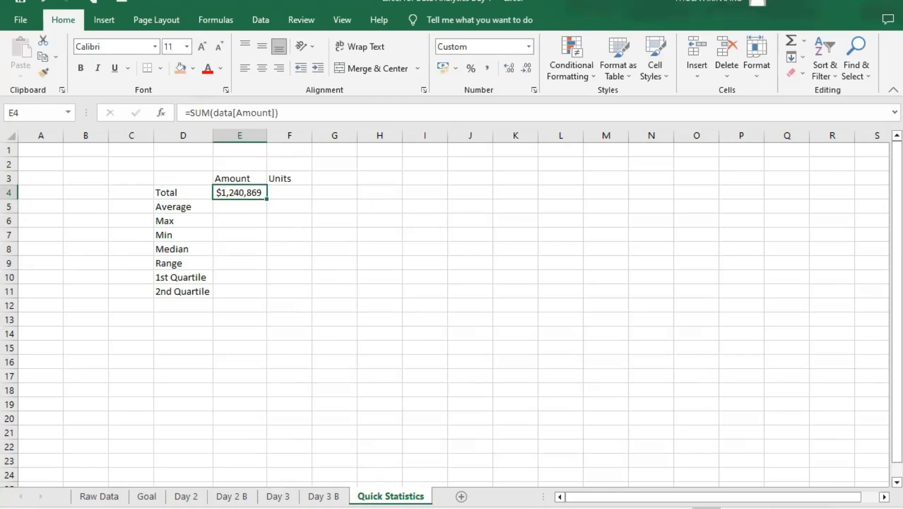
- Total the Amount column by cell range in I3 of the Day 3 B sheet with the formula =SUM(D3:D302)
{"action": "left_click", "coordinate": [324, 496]}
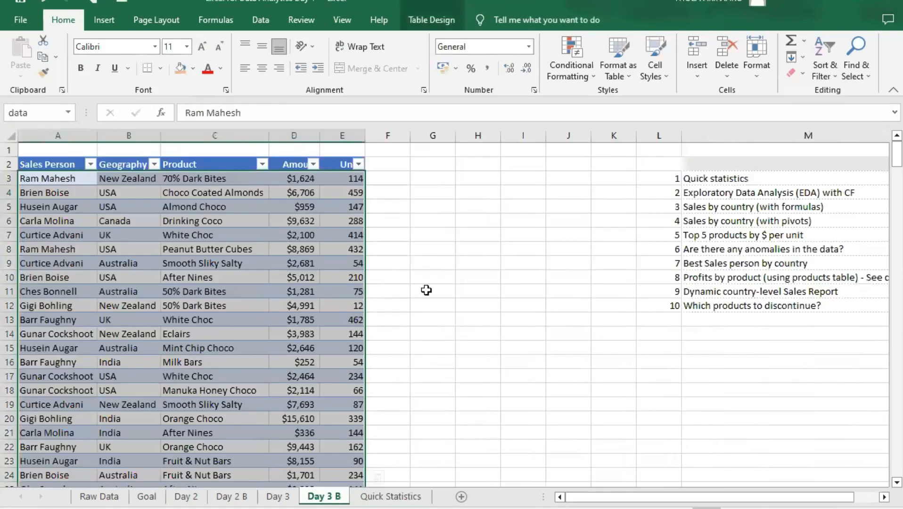
{"action": "scroll", "coordinate": [503, 183], "scroll_direction": "down", "scroll_amount": 1}
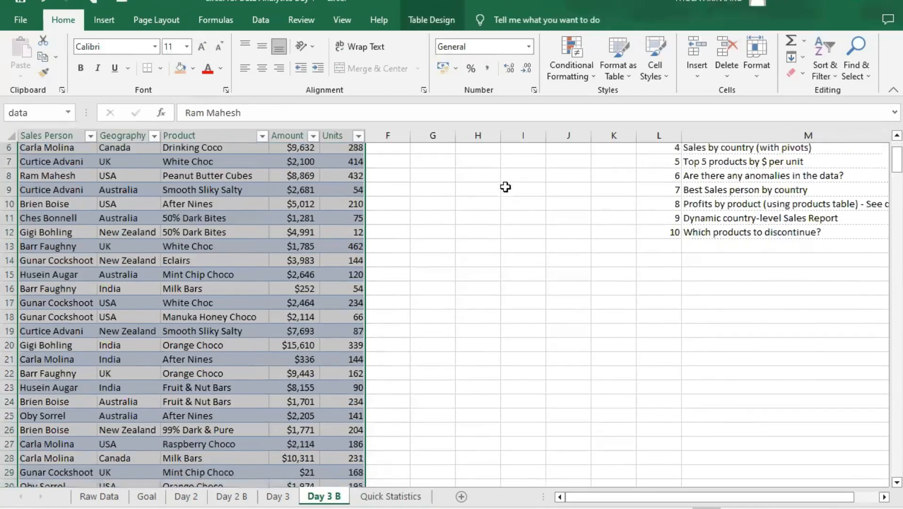
{"action": "scroll", "coordinate": [502, 185], "scroll_direction": "up", "scroll_amount": 1}
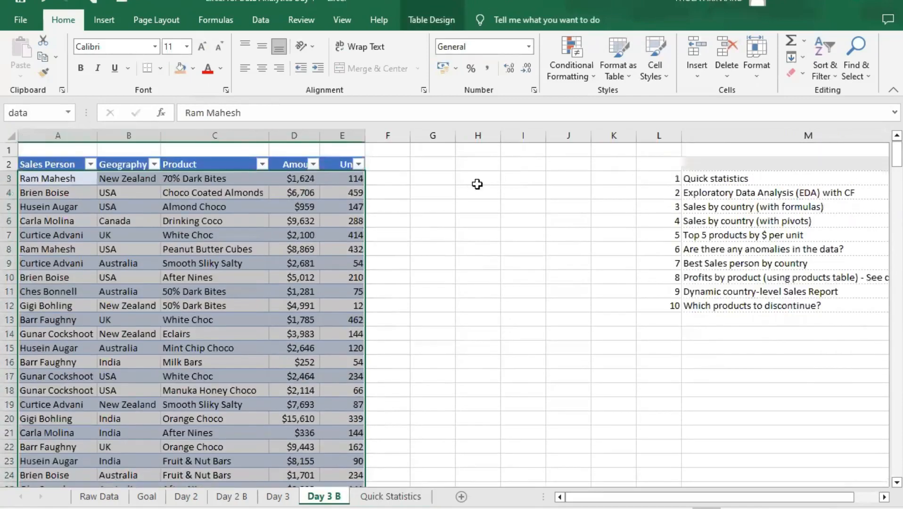
{"action": "left_click", "coordinate": [508, 178]}
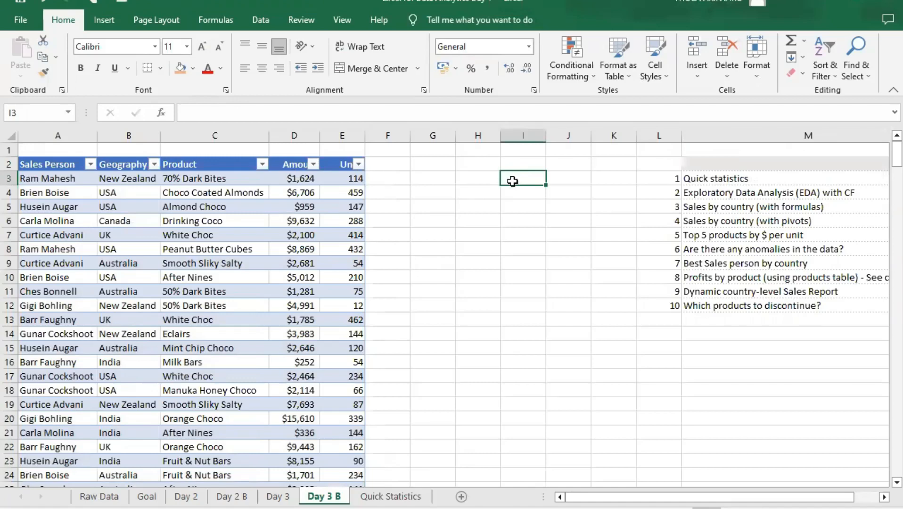
{"action": "type", "text": "="}
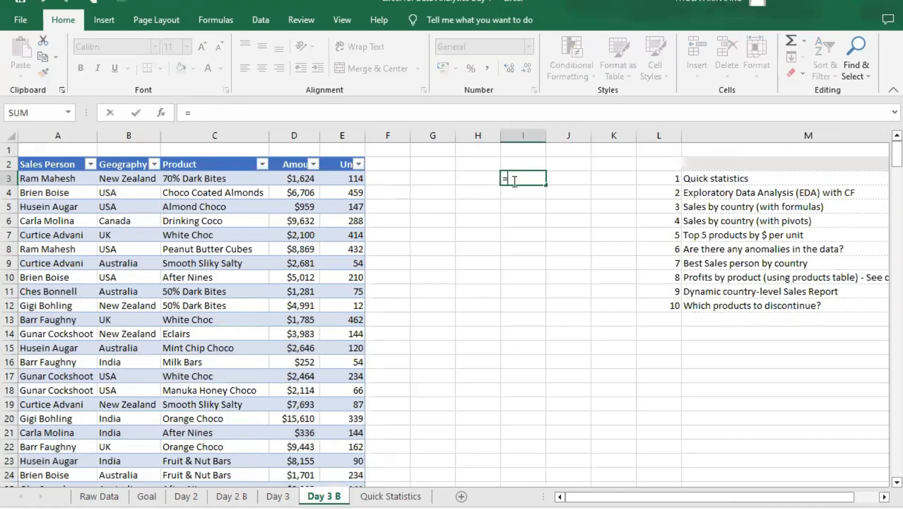
{"action": "type", "text": "sum9"}
{"action": "key", "text": "BackSpace"}
{"action": "key", "text": "Tab"}
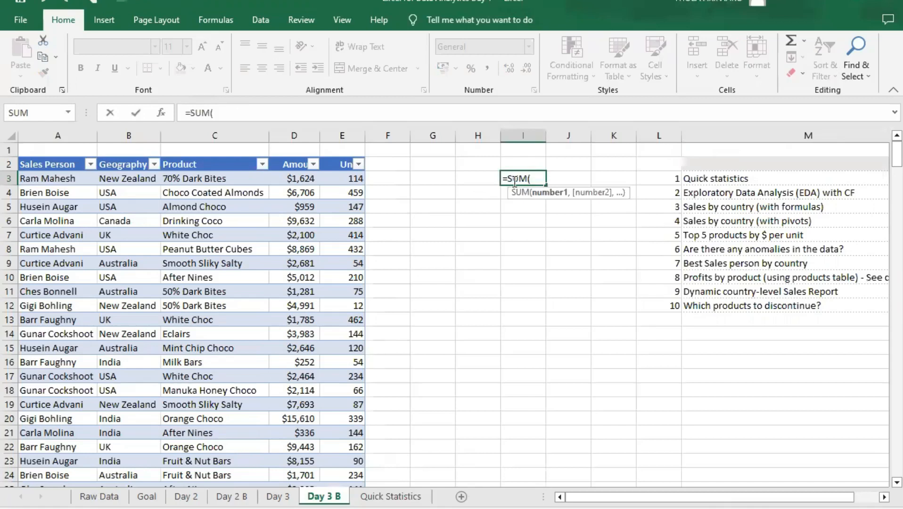
{"action": "type", "text": "d3;"}
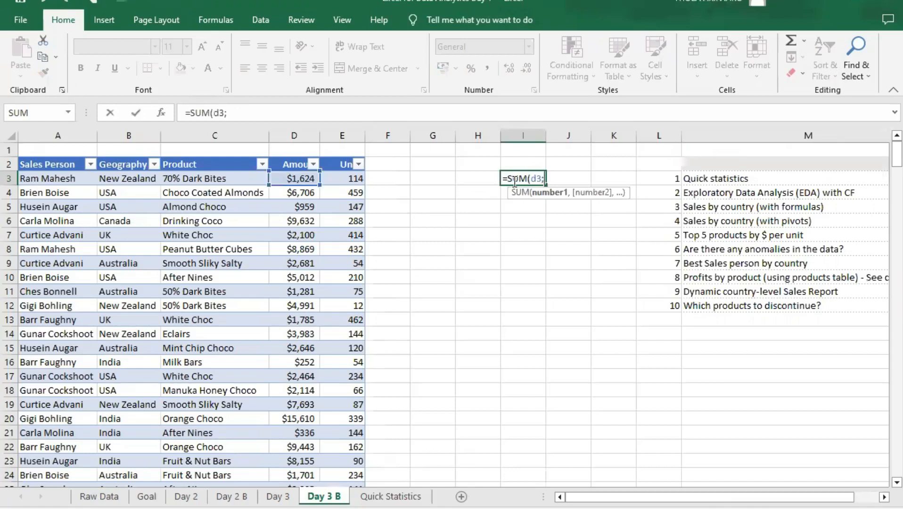
{"action": "key", "text": "BackSpace"}
{"action": "type", "text": ":d302"}
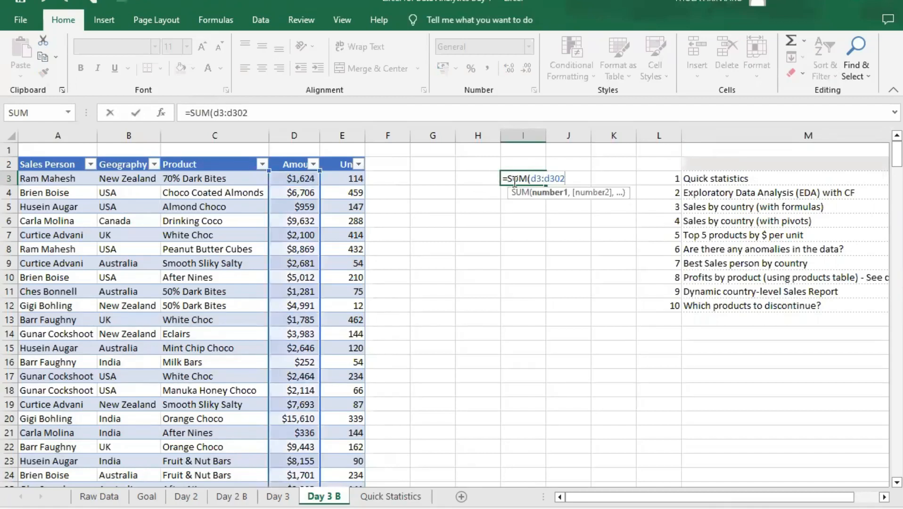
{"action": "type", "text": ")"}
{"action": "key", "text": "Return"}
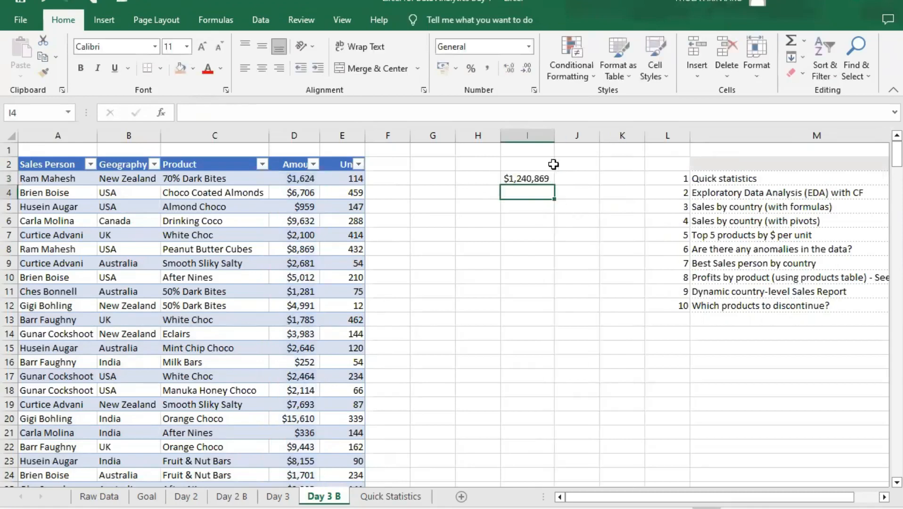
- Compare the cell-range SUM in I3 on Day 3 B with the table-based Amount total in E4 on Quick Statistics
{"action": "left_click", "coordinate": [559, 178]}
{"action": "left_click", "coordinate": [525, 178]}
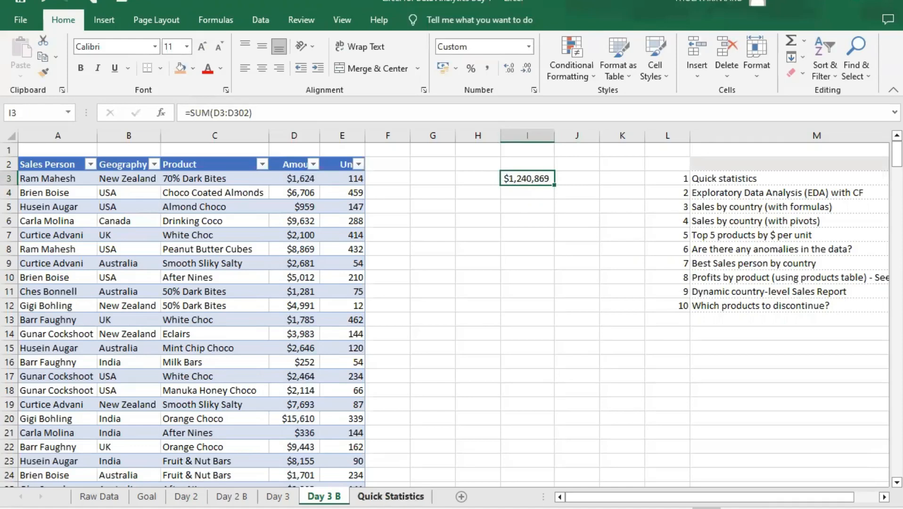
{"action": "left_click", "coordinate": [391, 496]}
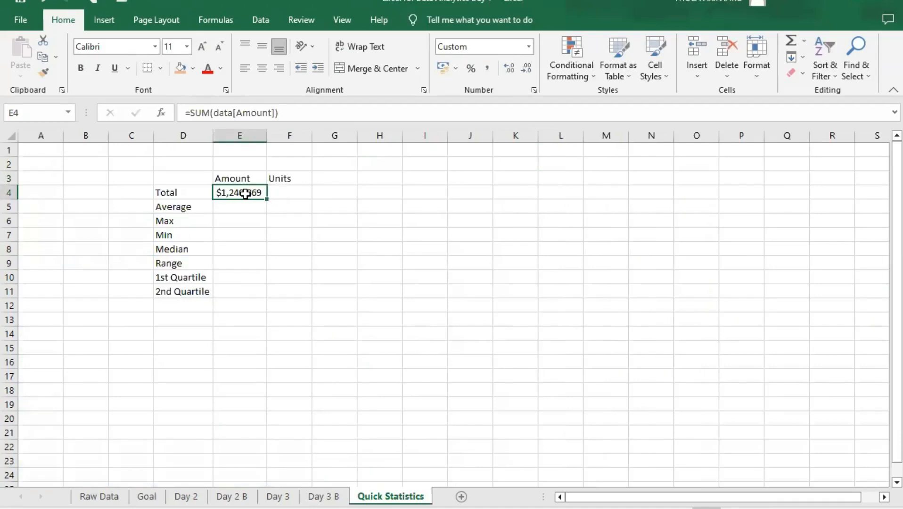
{"action": "left_click", "coordinate": [282, 195]}
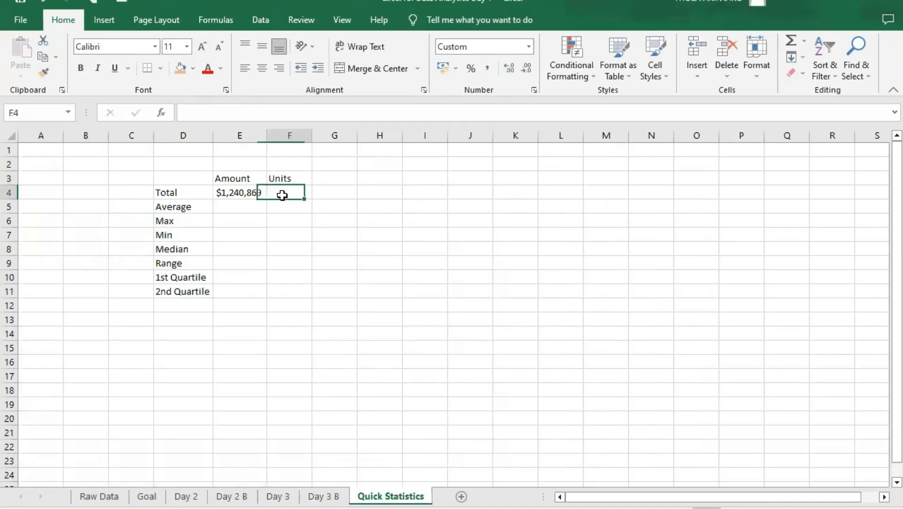
{"action": "left_click", "coordinate": [240, 194]}
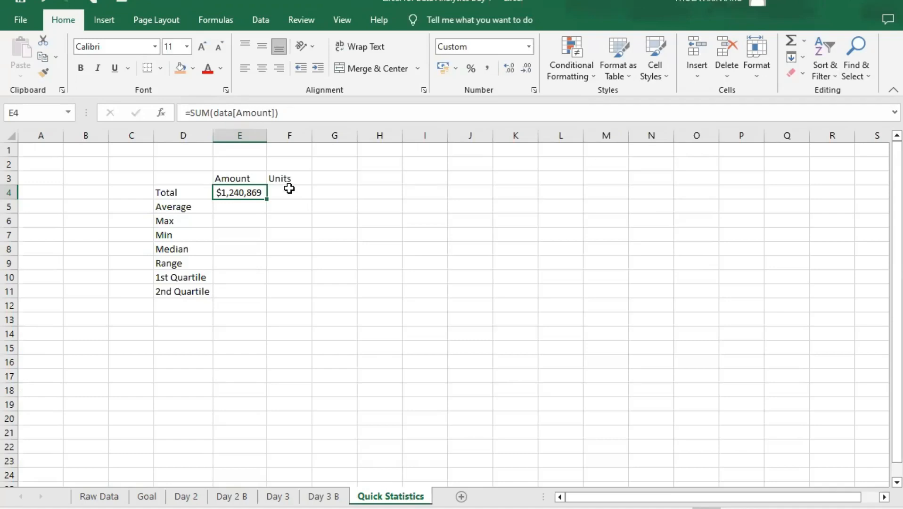
- Total the Units column in F4 of the Quick Statistics sheet with the formula =SUM(data[Units])
{"action": "left_click", "coordinate": [293, 190]}
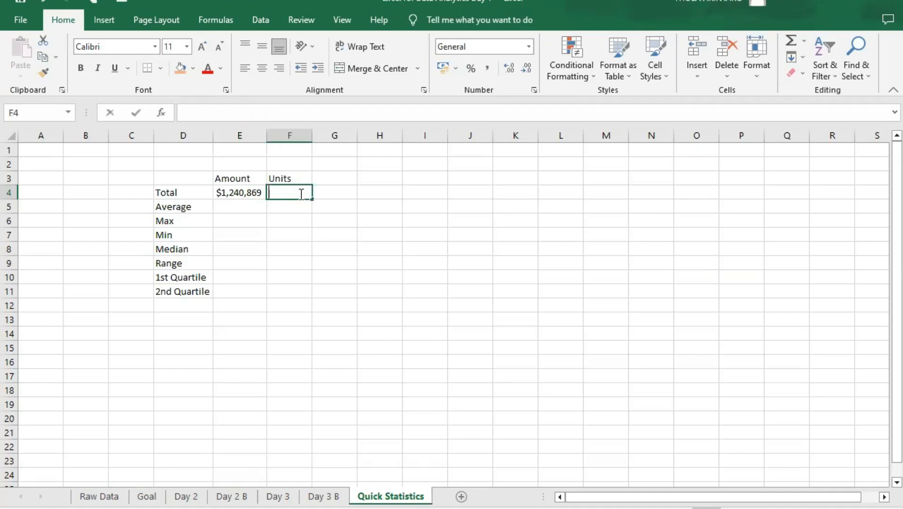
{"action": "type", "text": "="}
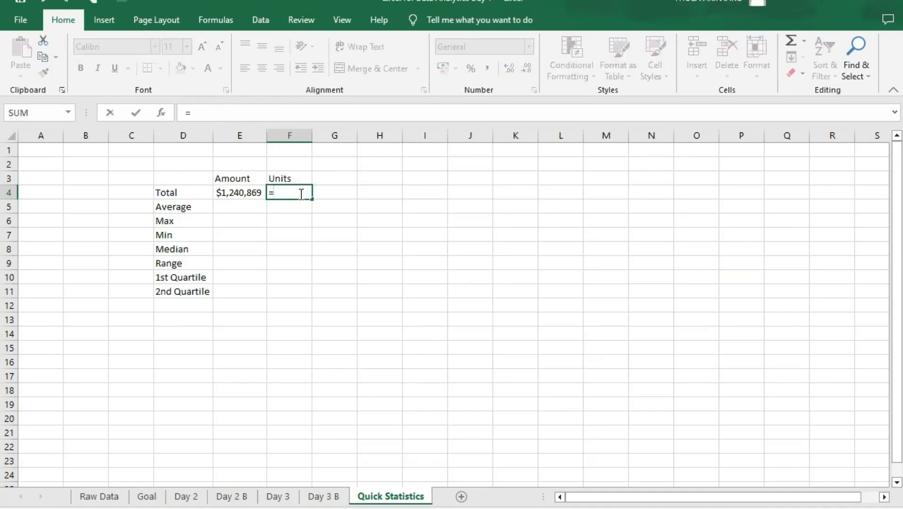
{"action": "type", "text": "SUM("}
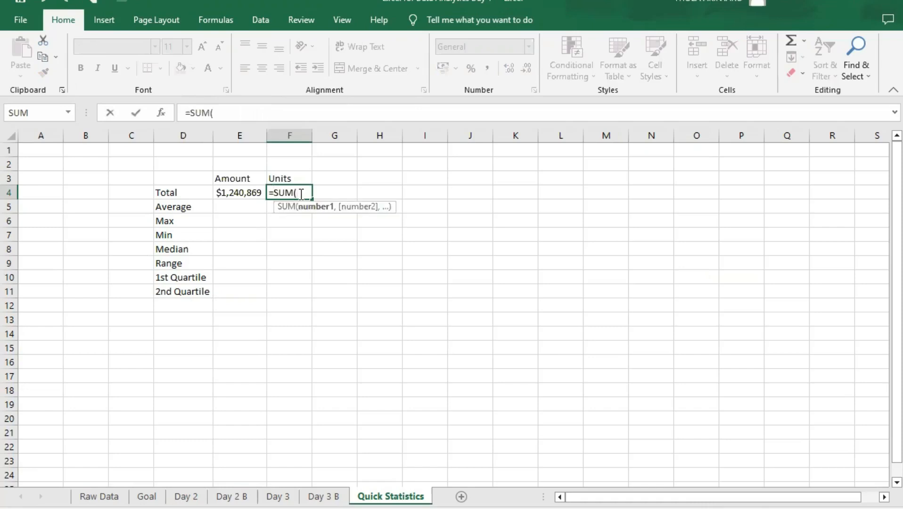
{"action": "type", "text": "d"}
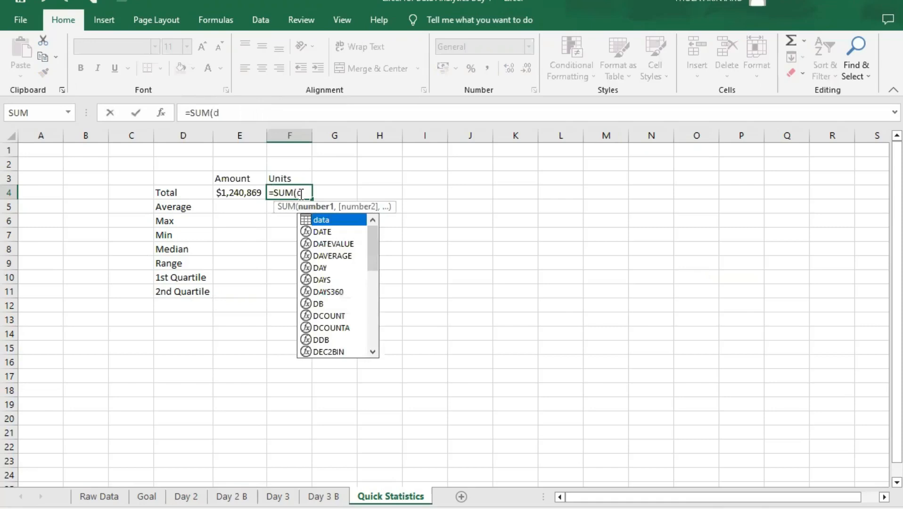
{"action": "key", "text": "Tab"}
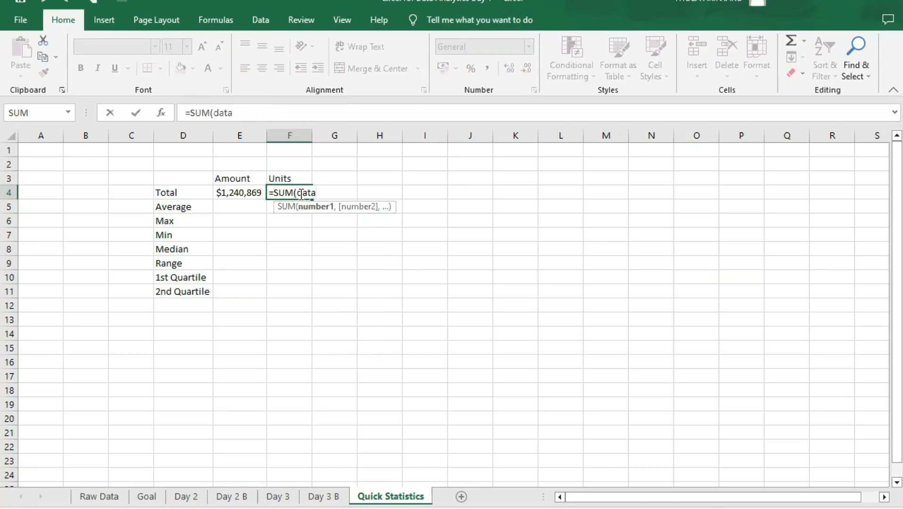
{"action": "type", "text": "["}
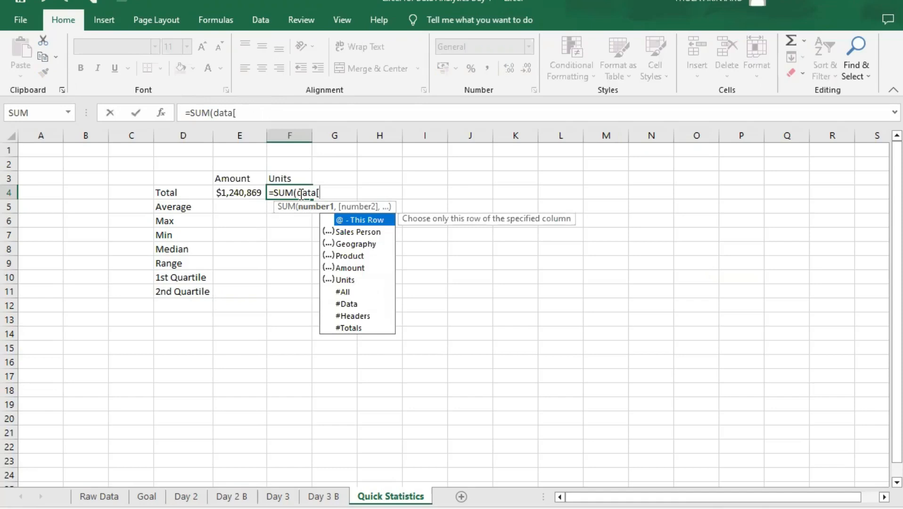
{"action": "type", "text": "uni"}
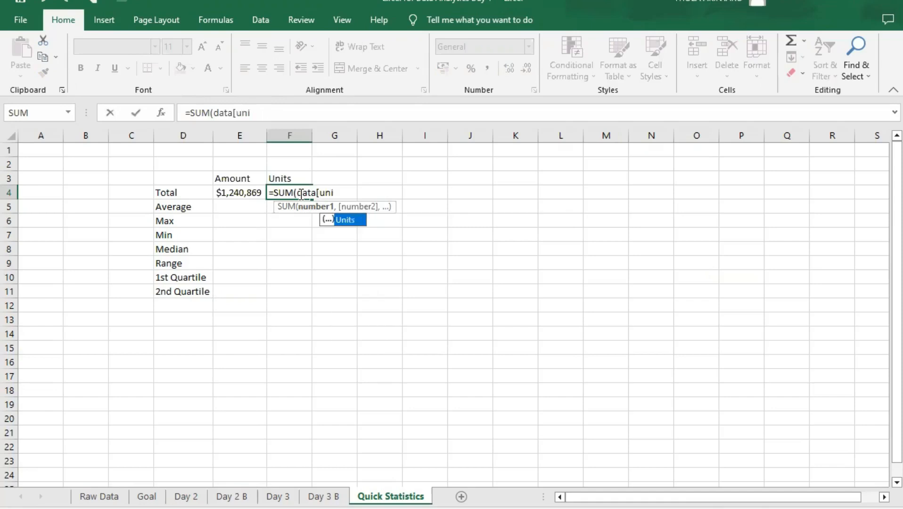
{"action": "key", "text": "Tab"}
{"action": "type", "text": "]"}
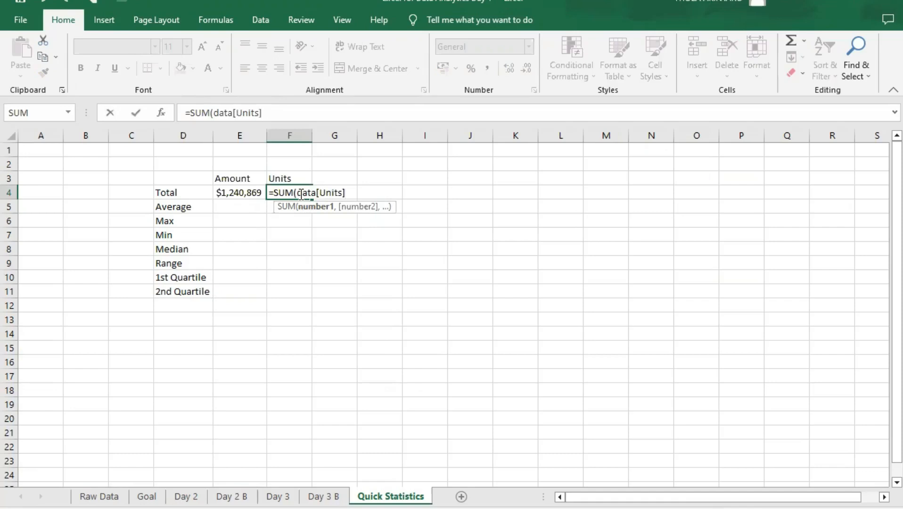
{"action": "type", "text": ")"}
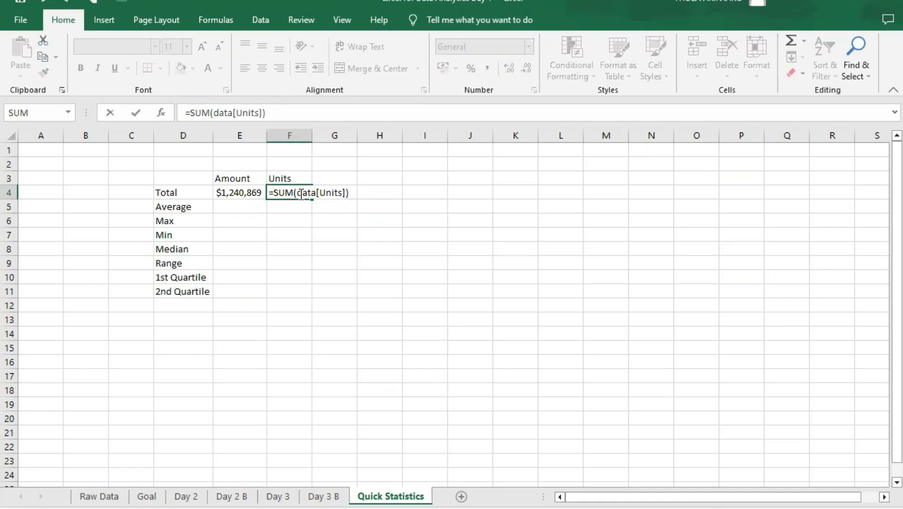
{"action": "key", "text": "Return"}
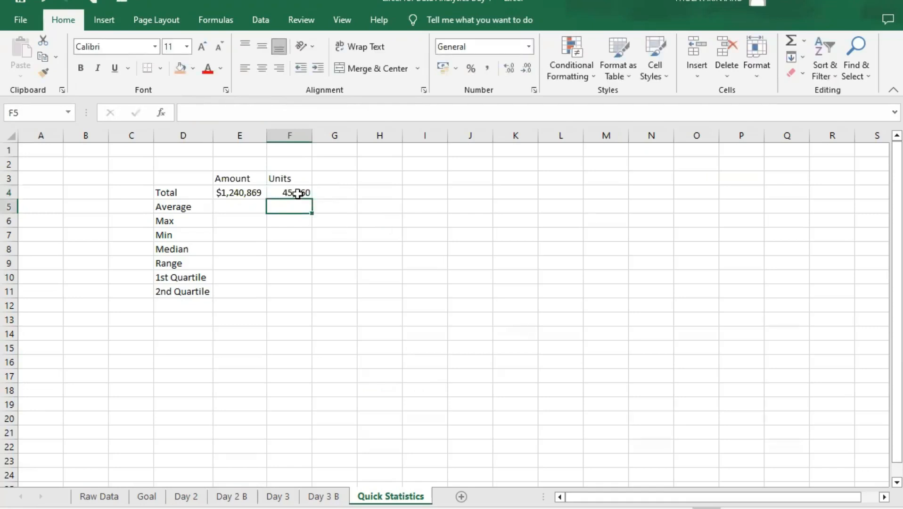
{"action": "left_click", "coordinate": [283, 192]}
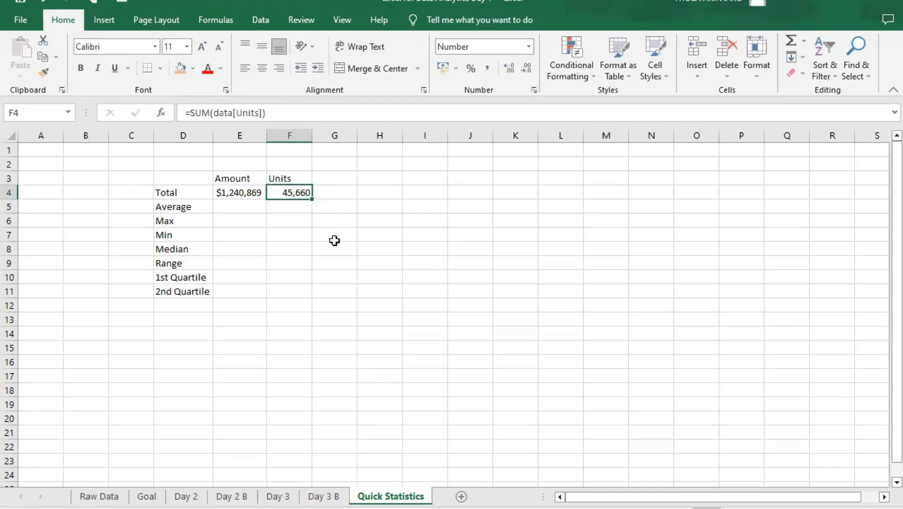
{"action": "left_click", "coordinate": [238, 191]}
{"action": "left_click", "coordinate": [236, 209]}
{"action": "left_click", "coordinate": [243, 191]}
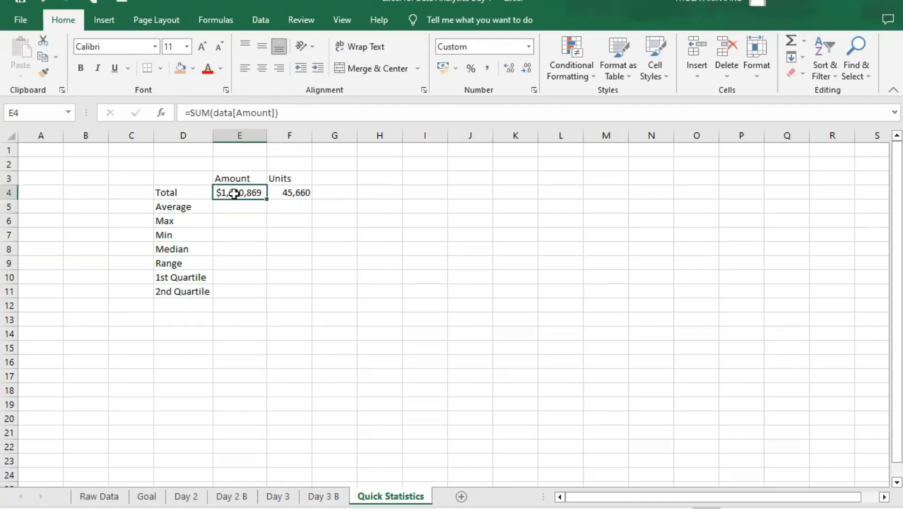
- Make the statistic labels in D4:D11 and the Amount and Units headers in E3:F3 bold
{"action": "left_click_drag", "start_coordinate": [183, 194], "coordinate": [172, 290]}
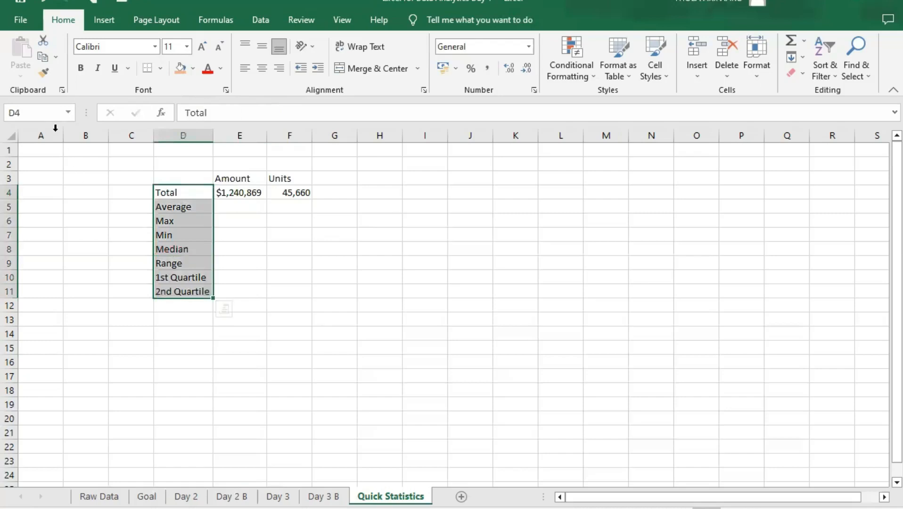
{"action": "left_click", "coordinate": [80, 68]}
{"action": "left_click_drag", "start_coordinate": [246, 181], "coordinate": [283, 178]}
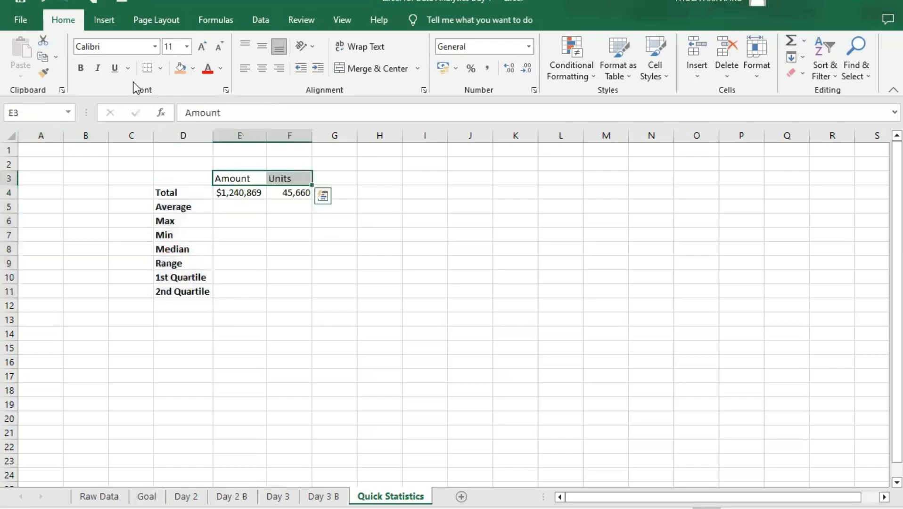
{"action": "left_click", "coordinate": [83, 69]}
- Calculate the average Amount in E5 with the formula =AVERAGE(data[Amount])
{"action": "left_click", "coordinate": [242, 203]}
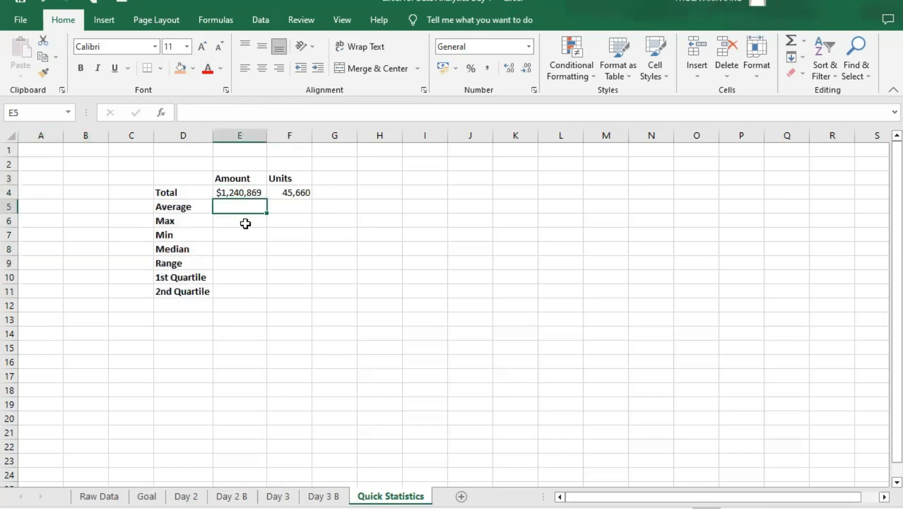
{"action": "type", "text": "="}
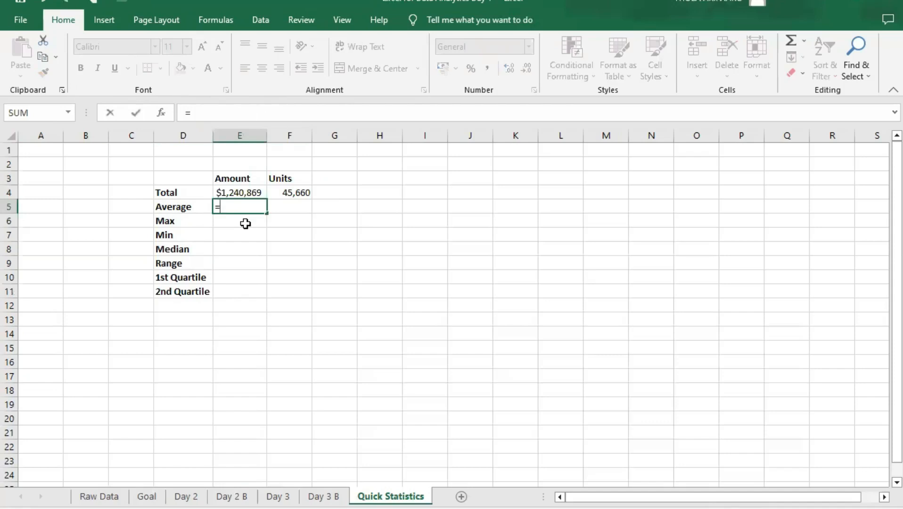
{"action": "type", "text": "ave"}
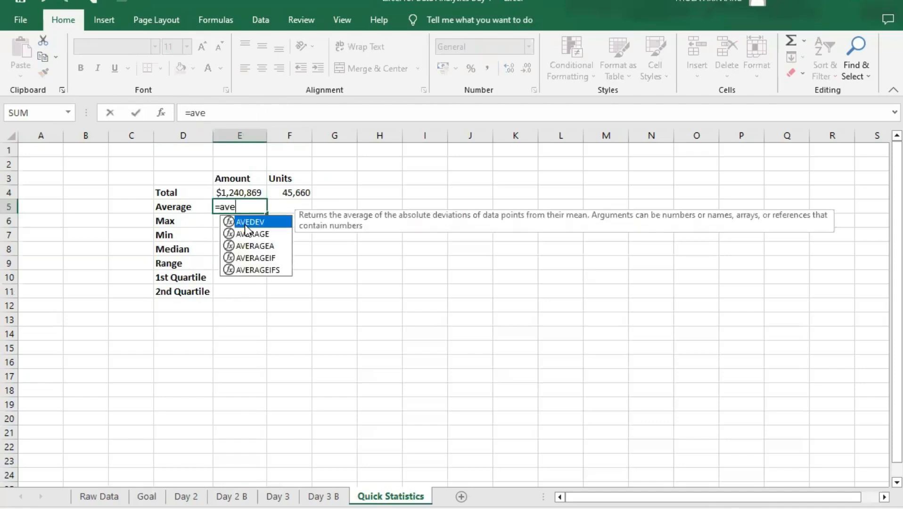
{"action": "type", "text": "ra"}
{"action": "key", "text": "Tab"}
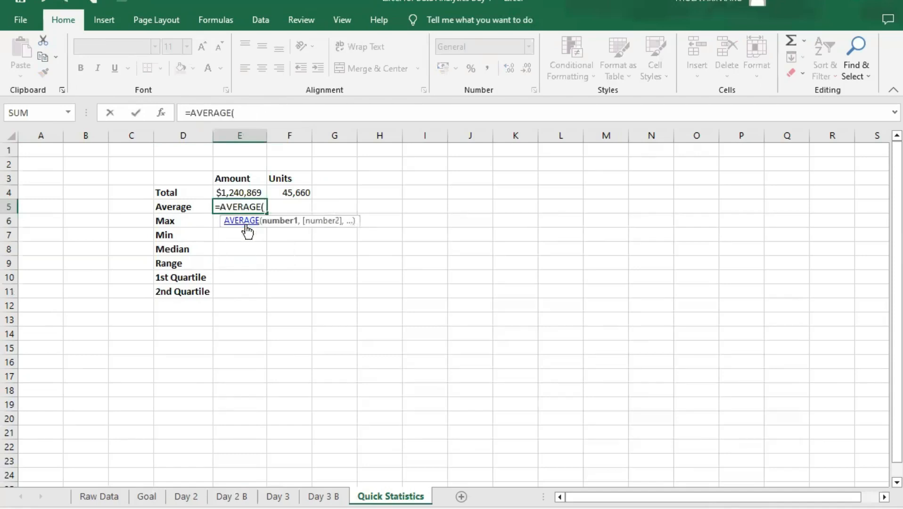
{"action": "type", "text": "da"}
{"action": "key", "text": "Tab"}
{"action": "type", "text": "["}
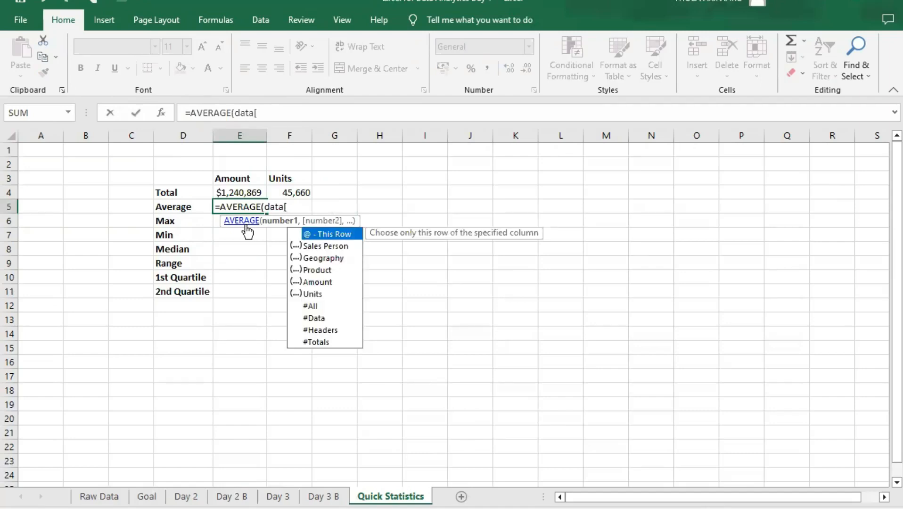
{"action": "type", "text": "am"}
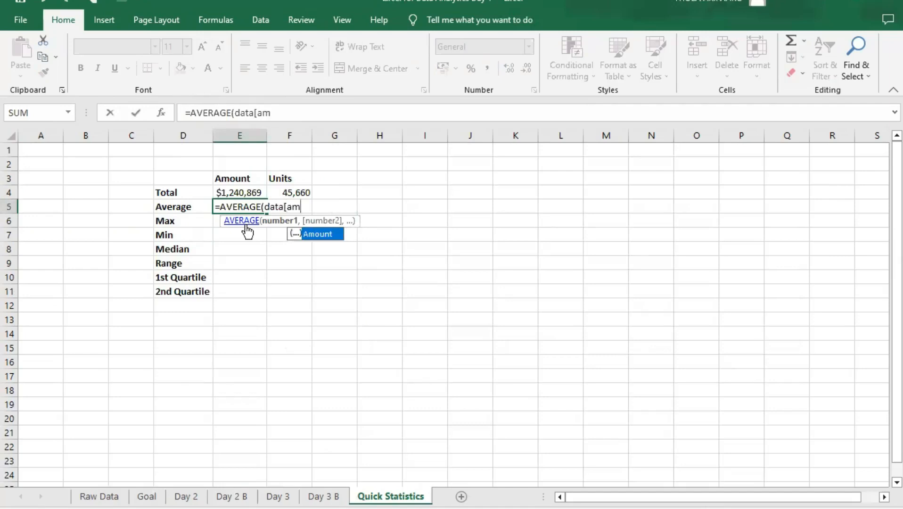
{"action": "key", "text": "Tab"}
{"action": "type", "text": "]"}
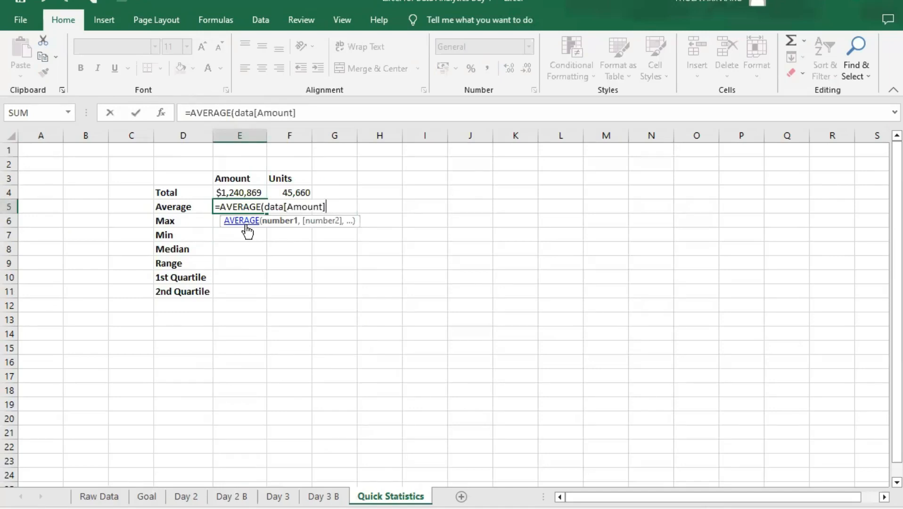
{"action": "type", "text": ")"}
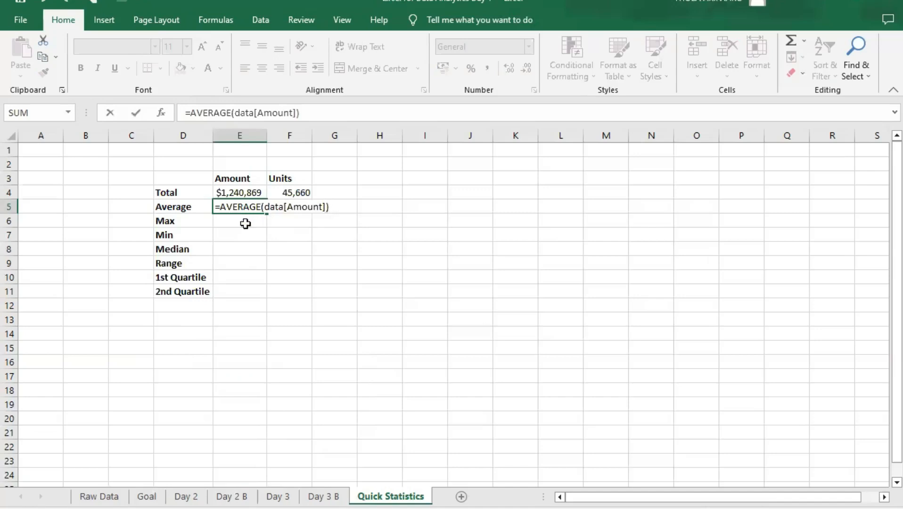
{"action": "key", "text": "Return"}
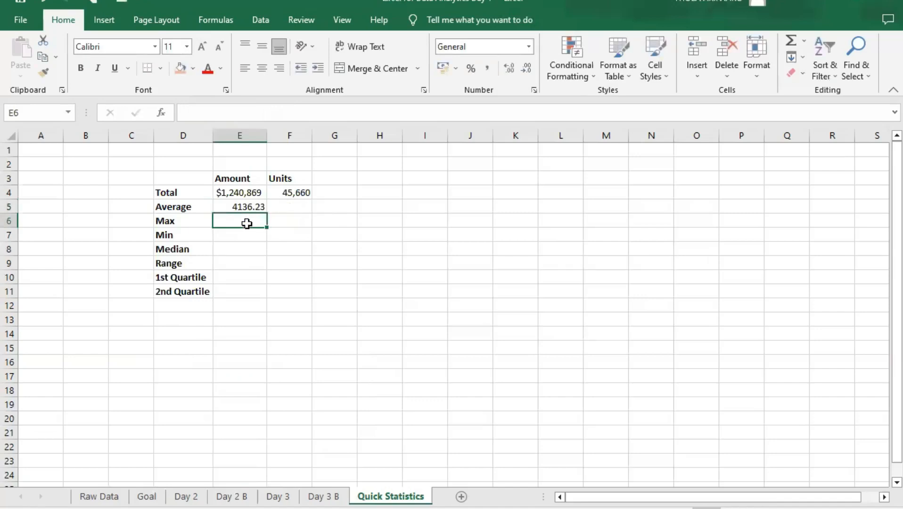
- Format the average Amount in E5 as accounting with the $ English (United States) symbol
{"action": "left_click", "coordinate": [245, 203]}
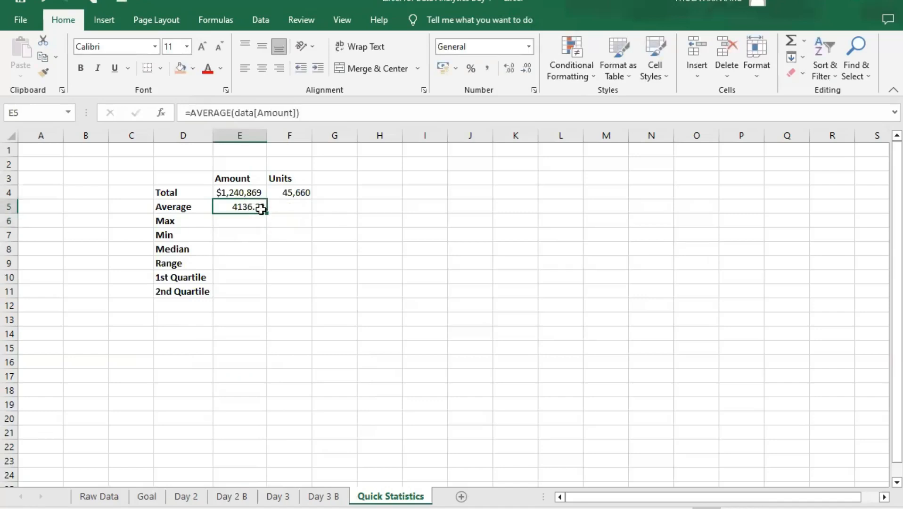
{"action": "left_click", "coordinate": [530, 46]}
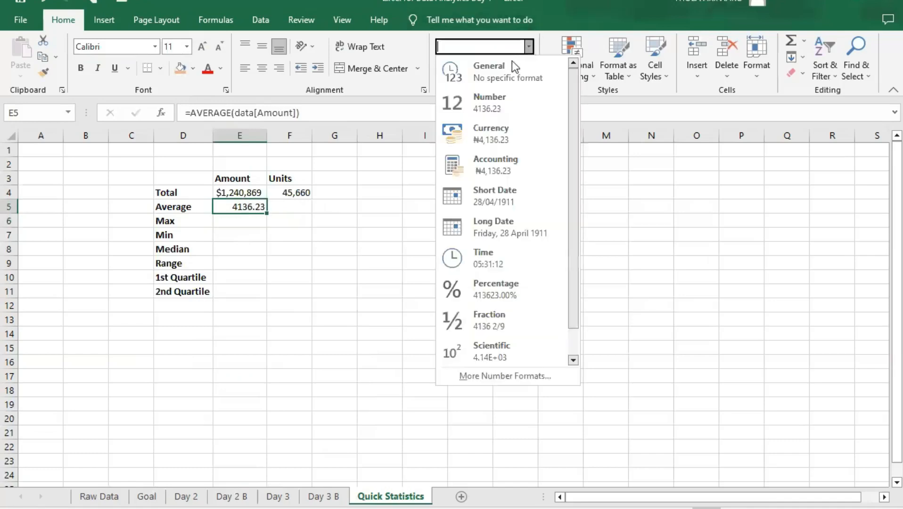
{"action": "left_click", "coordinate": [513, 134]}
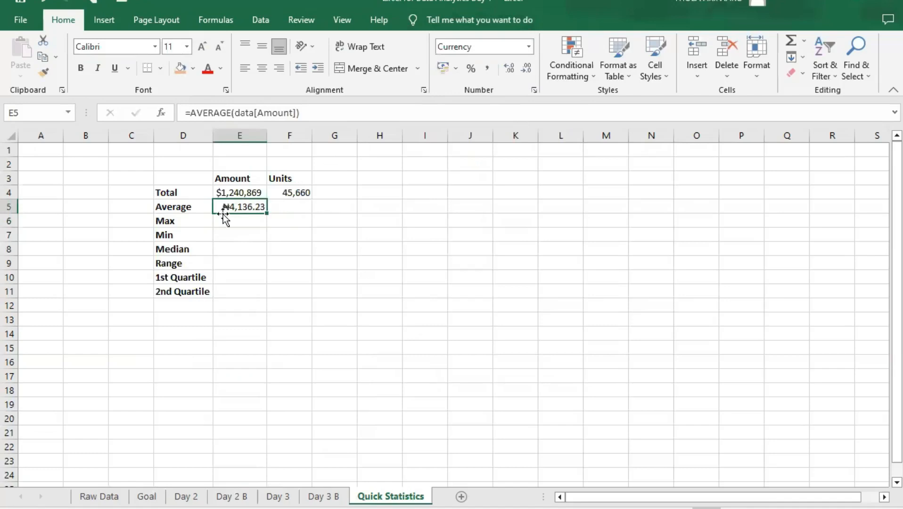
{"action": "left_click", "coordinate": [454, 68]}
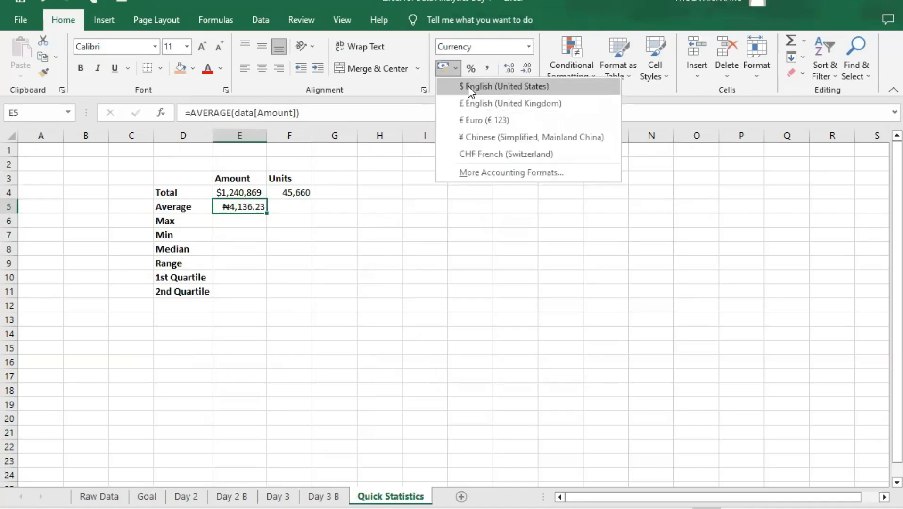
{"action": "left_click", "coordinate": [467, 86]}
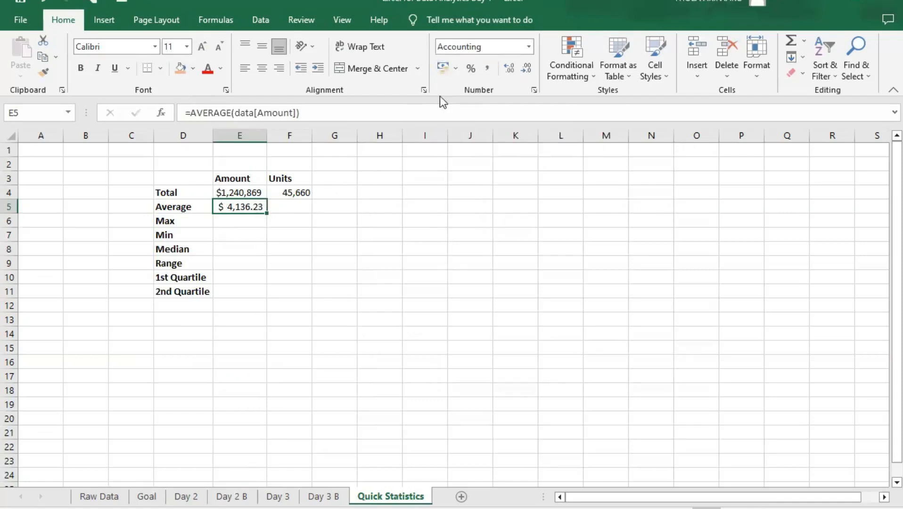
{"action": "left_click", "coordinate": [455, 69]}
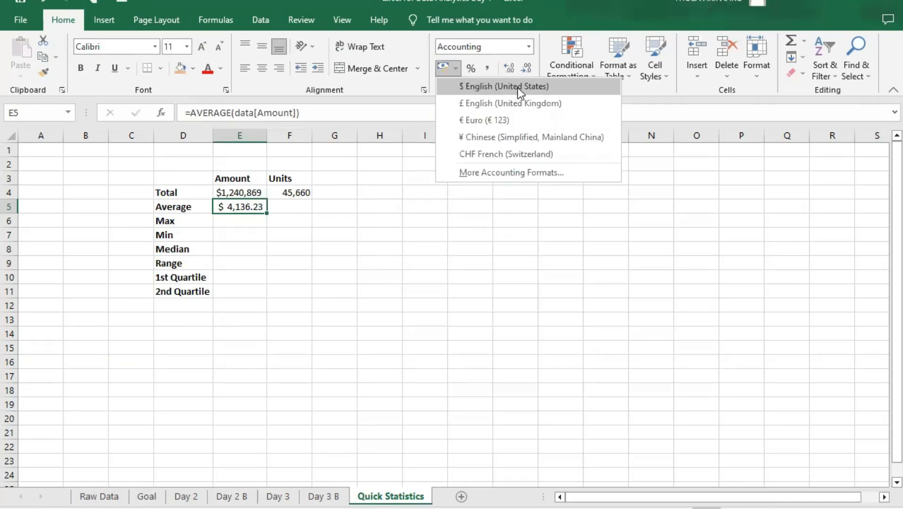
{"action": "left_click", "coordinate": [455, 69]}
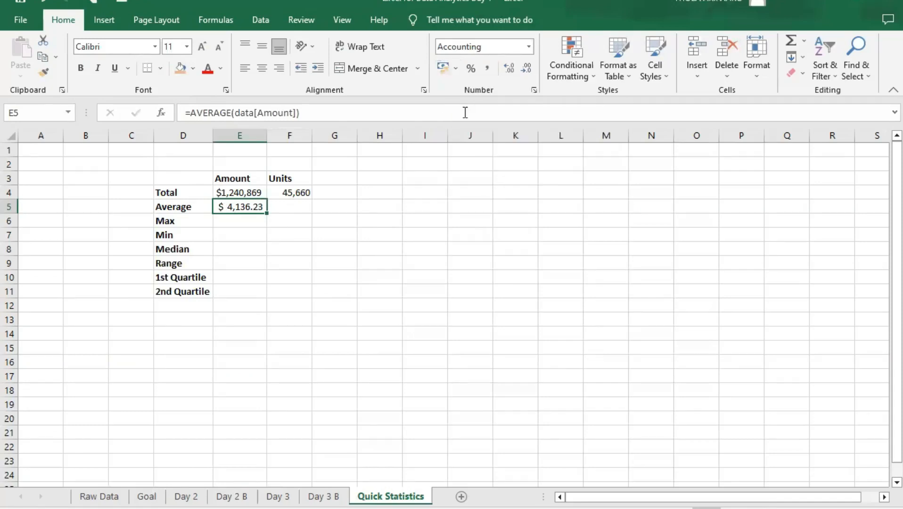
{"action": "left_click", "coordinate": [456, 66]}
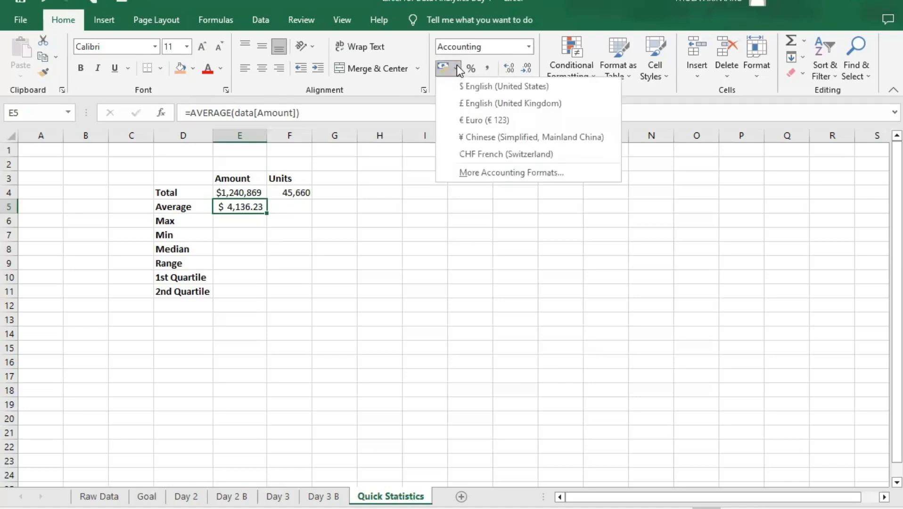
{"action": "left_click", "coordinate": [456, 66]}
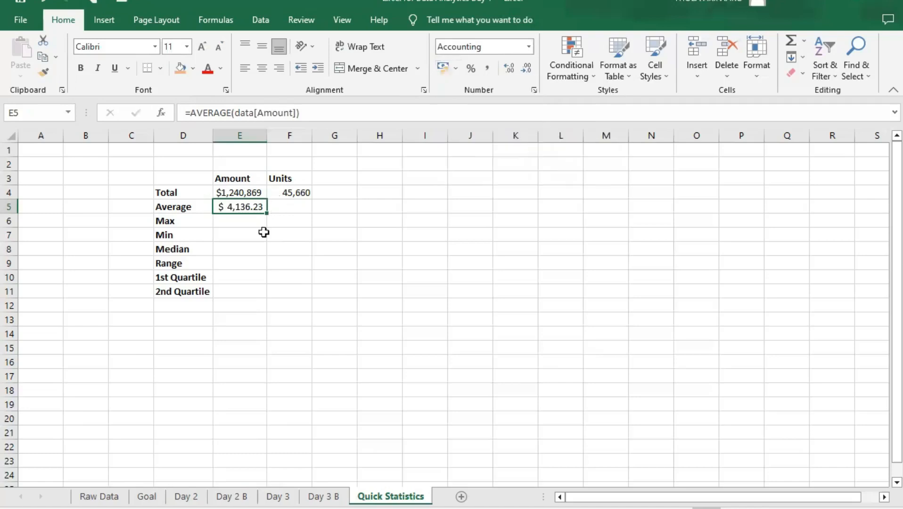
- Fill the average formula from E5 across into F5 for the Units column
{"action": "left_click", "coordinate": [288, 208]}
{"action": "left_click", "coordinate": [242, 203]}
{"action": "left_click", "coordinate": [286, 207]}
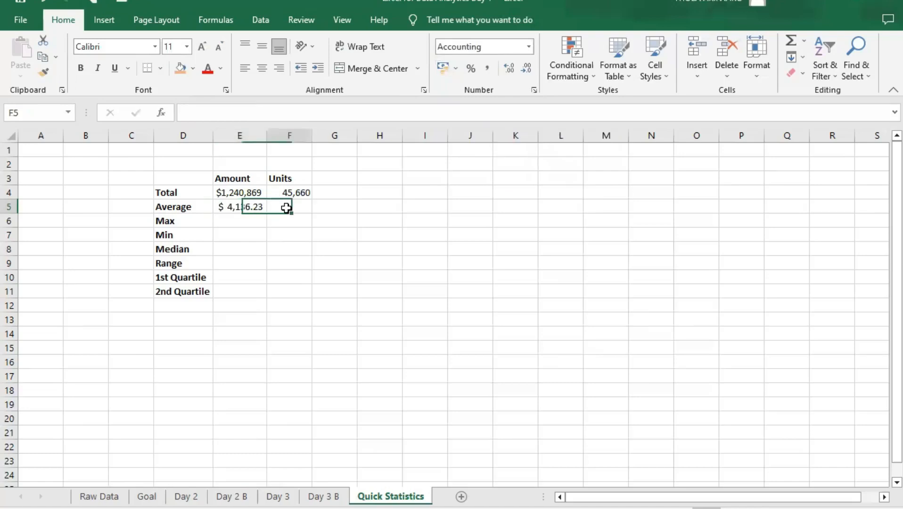
{"action": "left_click", "coordinate": [247, 206]}
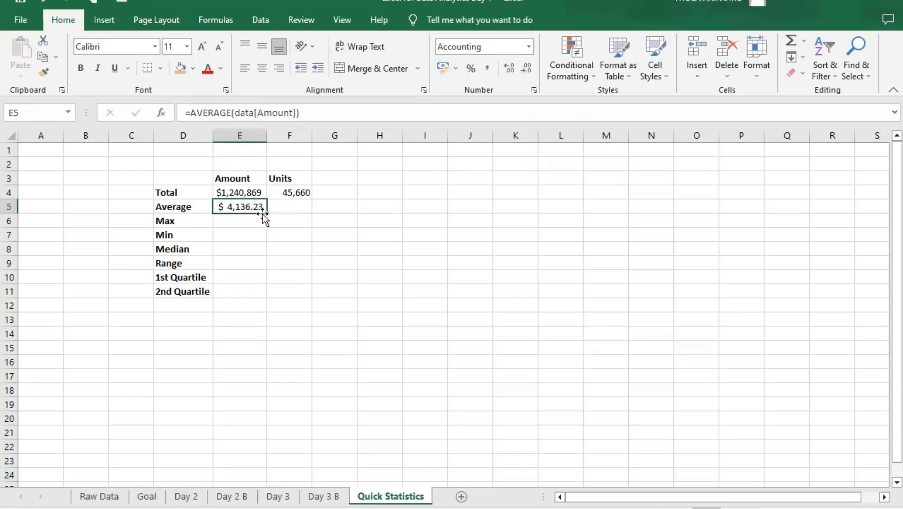
{"action": "left_click_drag", "start_coordinate": [273, 212], "coordinate": [314, 212]}
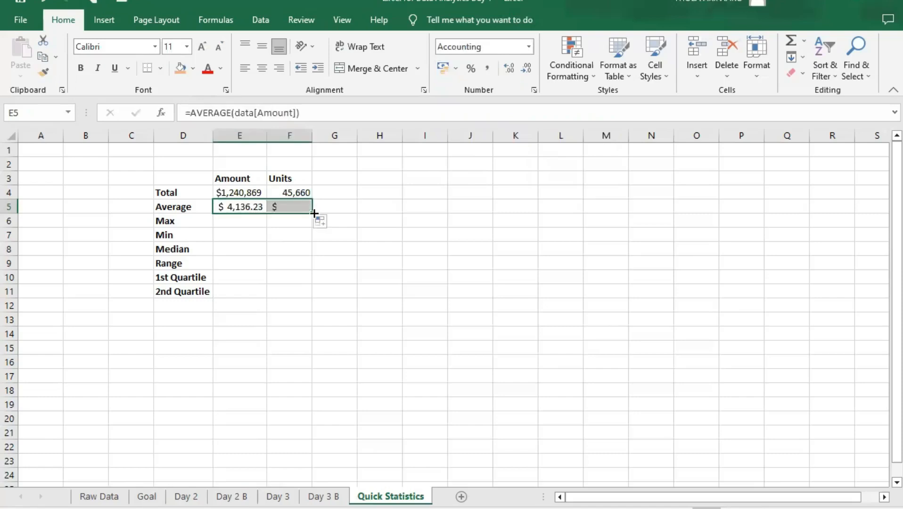
- Change the average Units in F5 to the Number format
{"action": "left_click", "coordinate": [290, 204]}
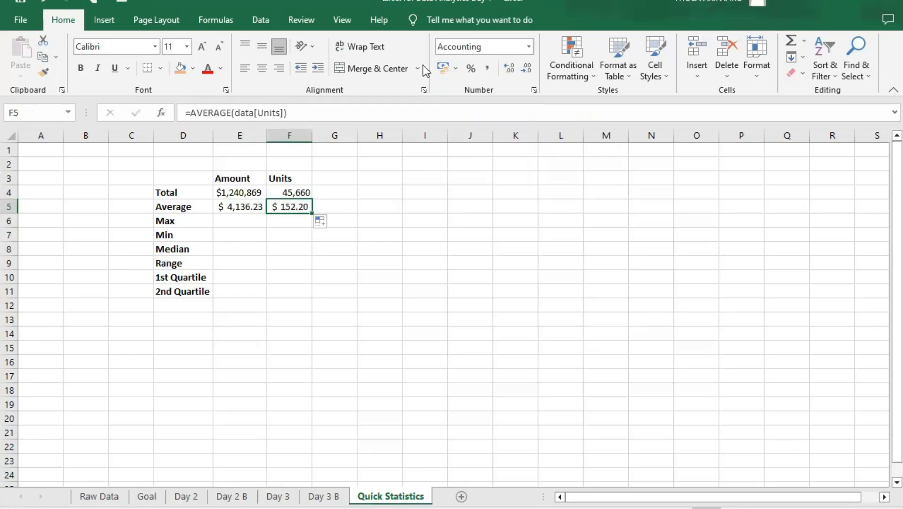
{"action": "left_click", "coordinate": [528, 47]}
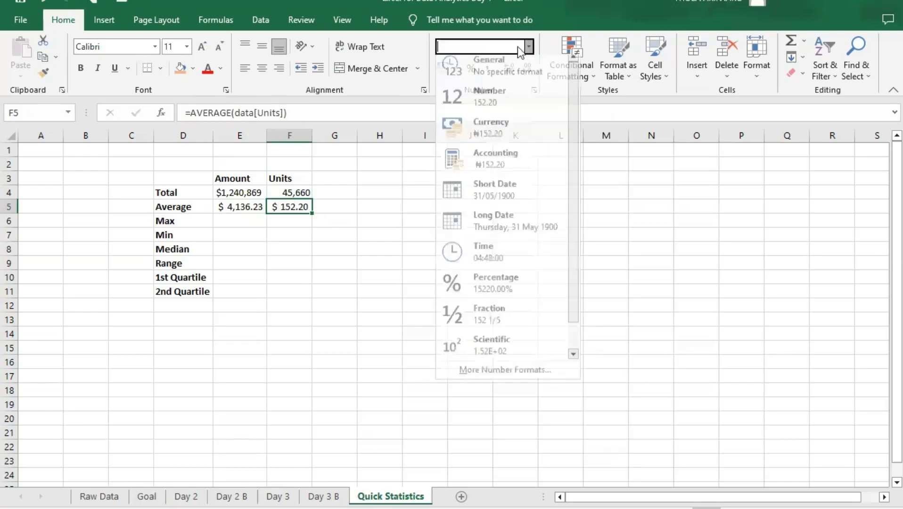
{"action": "left_click", "coordinate": [480, 99]}
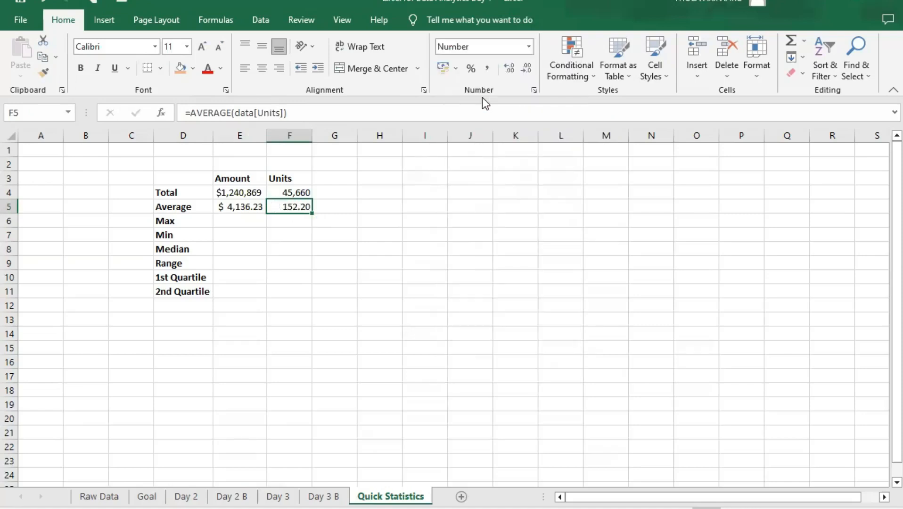
- Calculate the maximum Amount in E6 with the formula =MAX(data[Amount])
{"action": "left_click", "coordinate": [240, 222]}
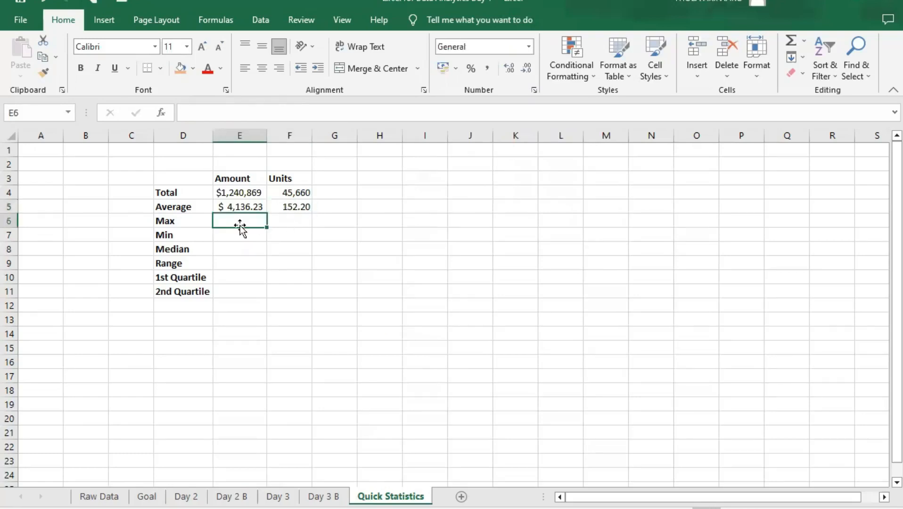
{"action": "type", "text": "="}
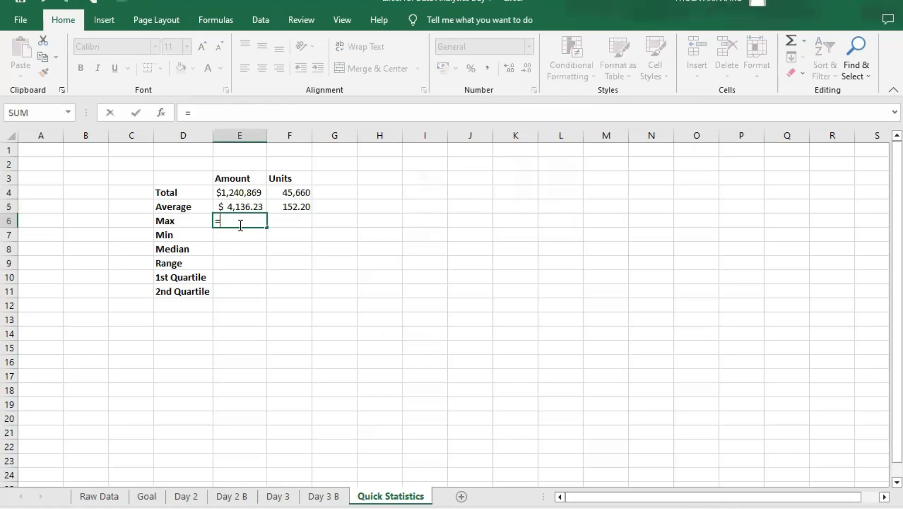
{"action": "type", "text": "max"}
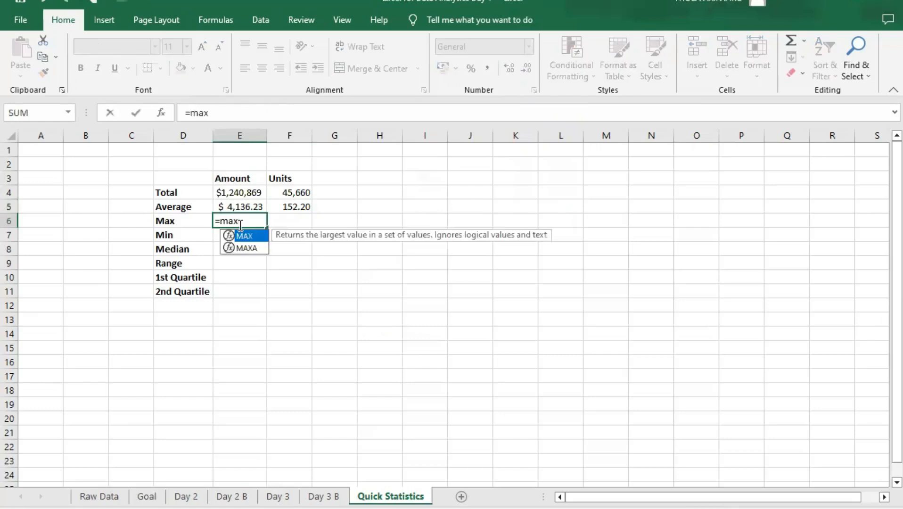
{"action": "key", "text": "Tab"}
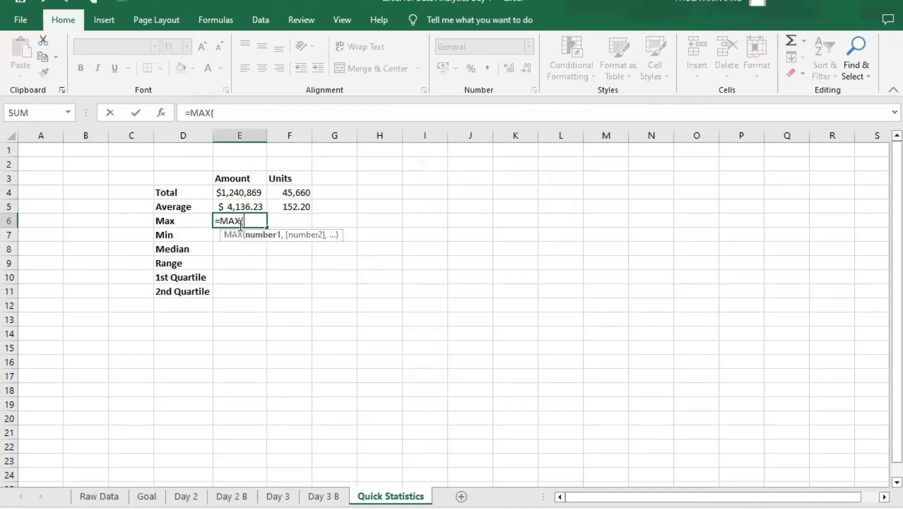
{"action": "type", "text": "dat"}
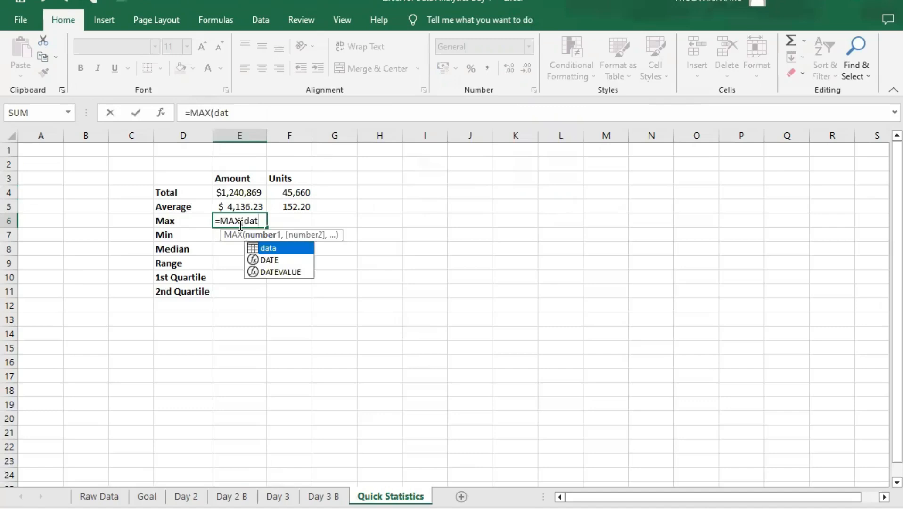
{"action": "key", "text": "Tab"}
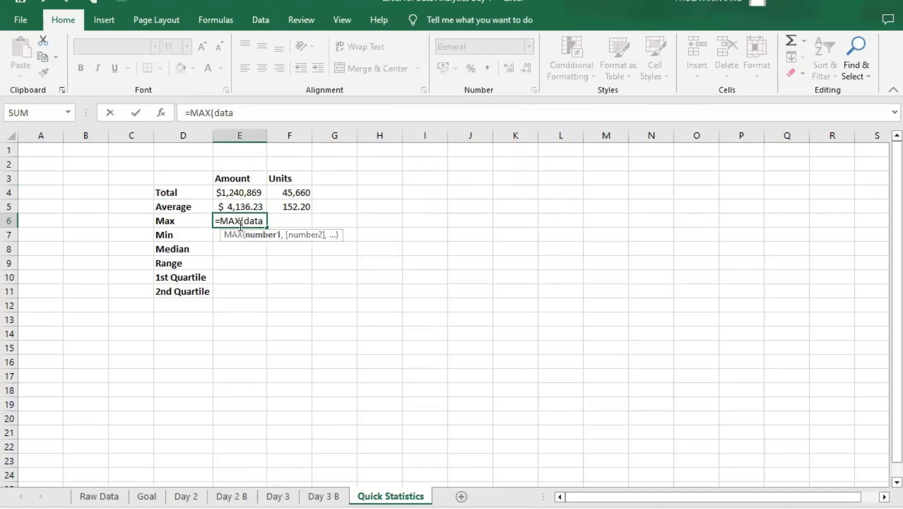
{"action": "type", "text": "["}
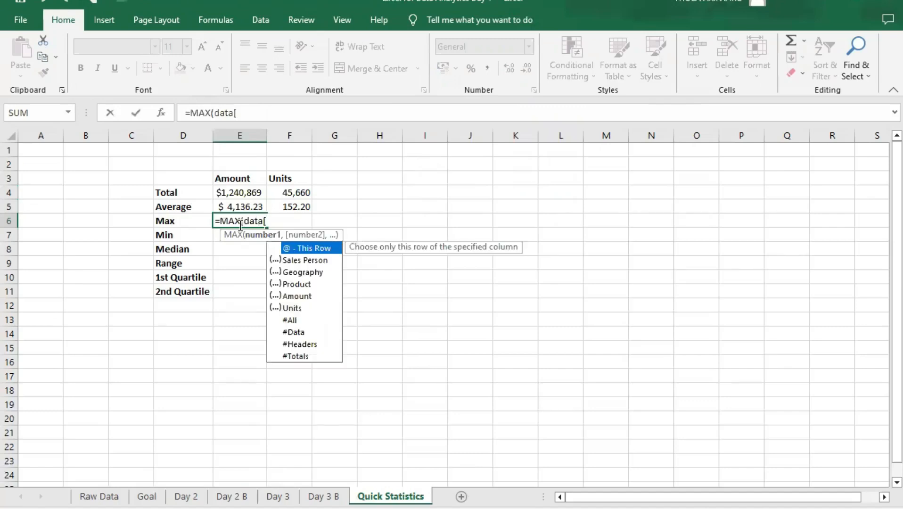
{"action": "type", "text": "am"}
{"action": "key", "text": "Tab"}
{"action": "type", "text": "])"}
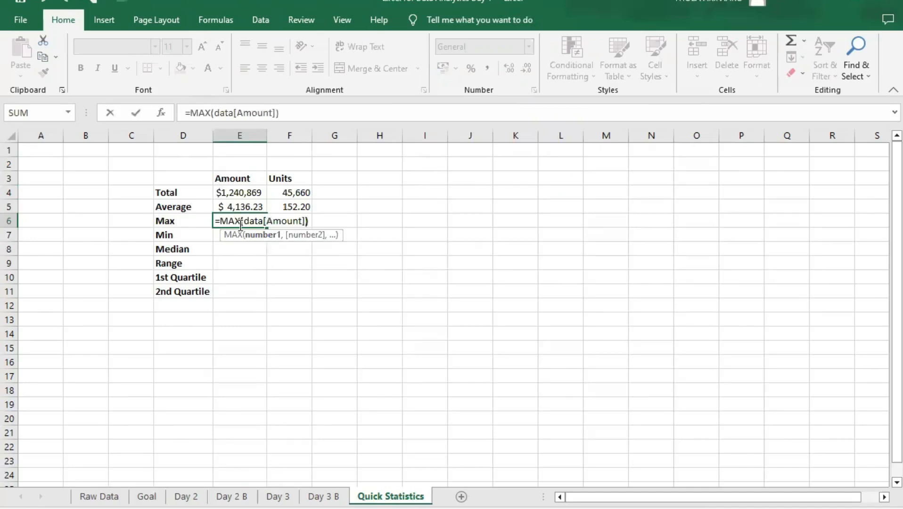
{"action": "key", "text": "Return"}
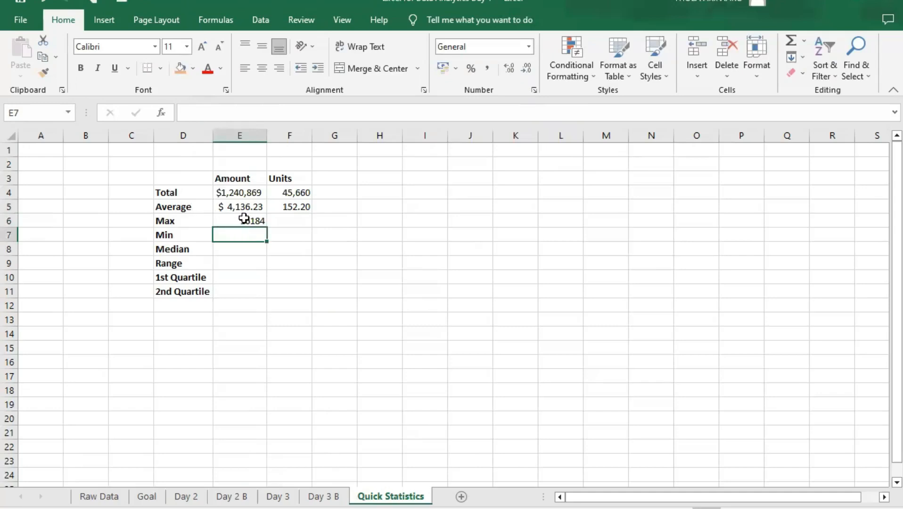
- Fill the maximum formula from E6 across into F6 for the Units column
{"action": "left_click", "coordinate": [242, 219]}
{"action": "left_click_drag", "start_coordinate": [266, 226], "coordinate": [319, 221]}
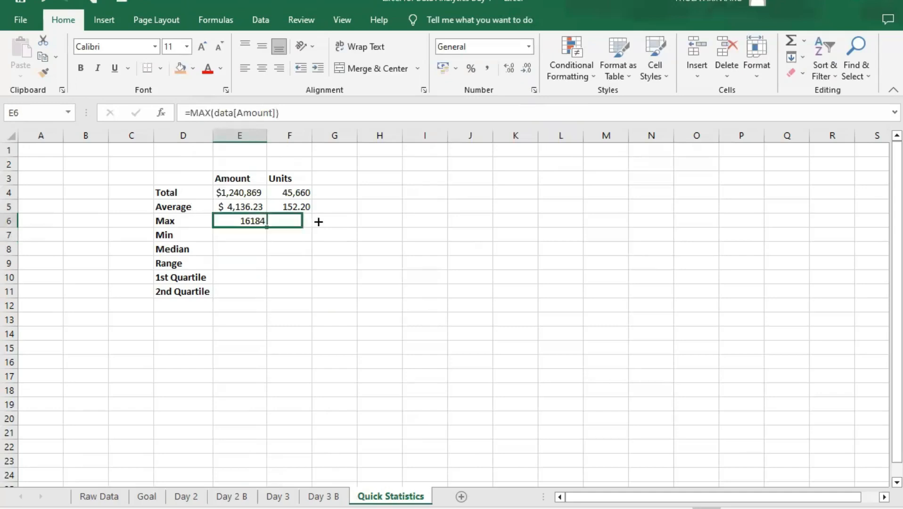
{"action": "left_click", "coordinate": [290, 222]}
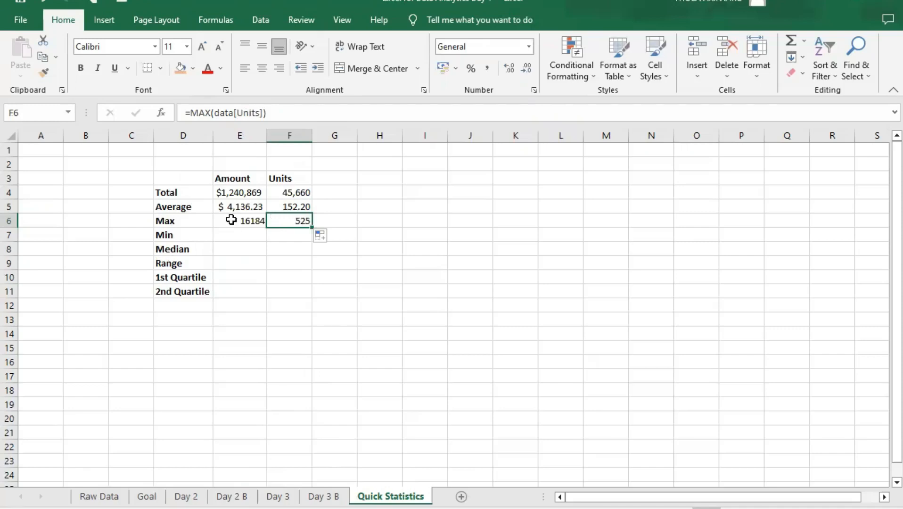
- Format the maximum Amount in E6 as Accounting in $ English (United States) with no decimal places
{"action": "left_click", "coordinate": [246, 221]}
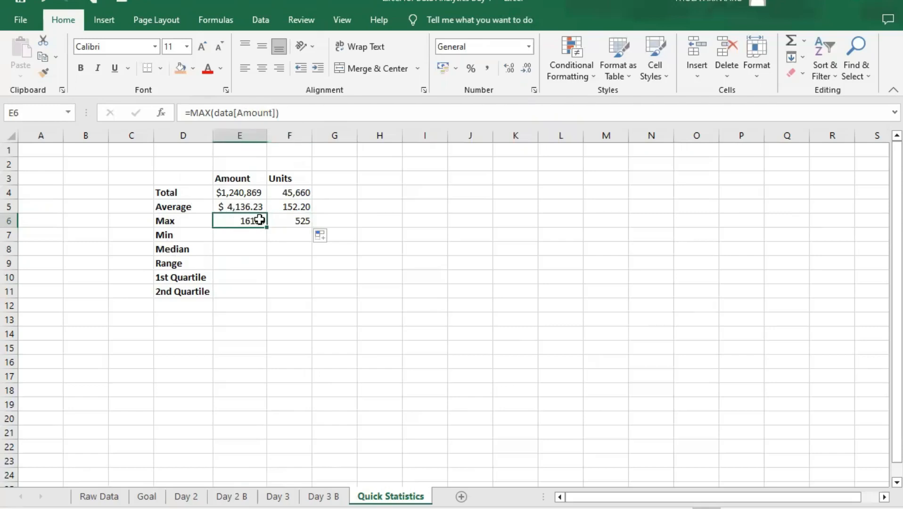
{"action": "left_click", "coordinate": [456, 69]}
{"action": "left_click", "coordinate": [459, 89]}
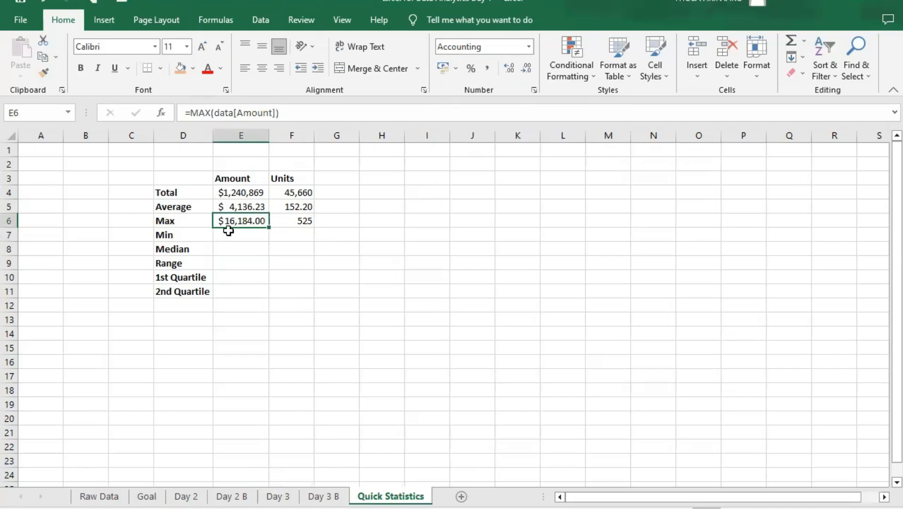
{"action": "left_click", "coordinate": [523, 68]}
{"action": "left_click", "coordinate": [526, 69]}
{"action": "left_click", "coordinate": [255, 207]}
{"action": "left_click", "coordinate": [246, 221]}
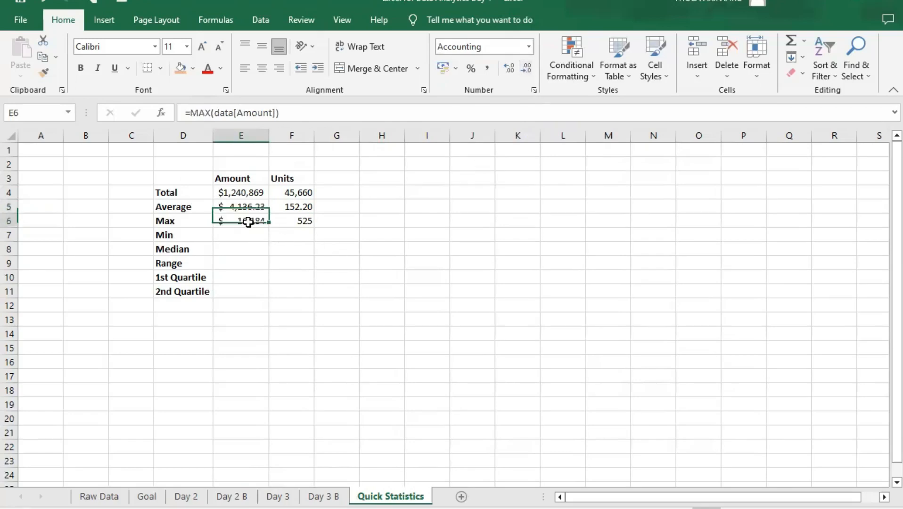
{"action": "left_click", "coordinate": [250, 209]}
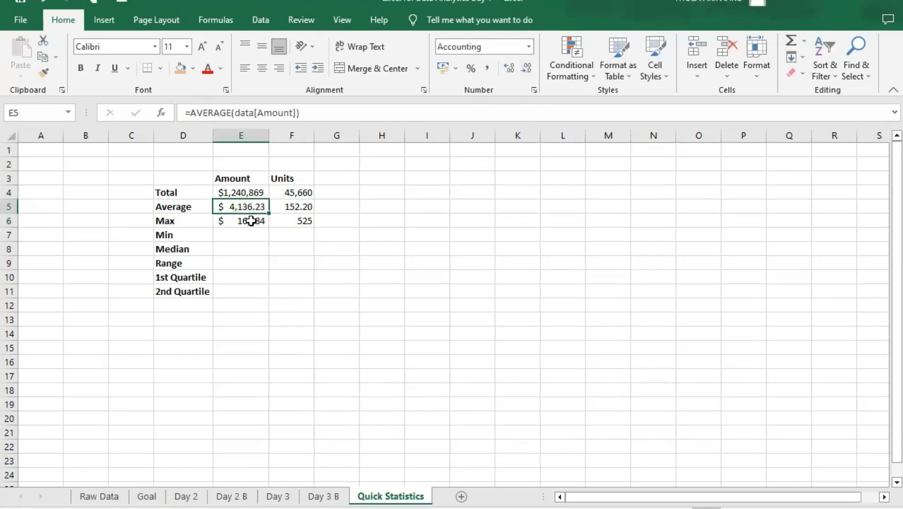
{"action": "left_click", "coordinate": [249, 231]}
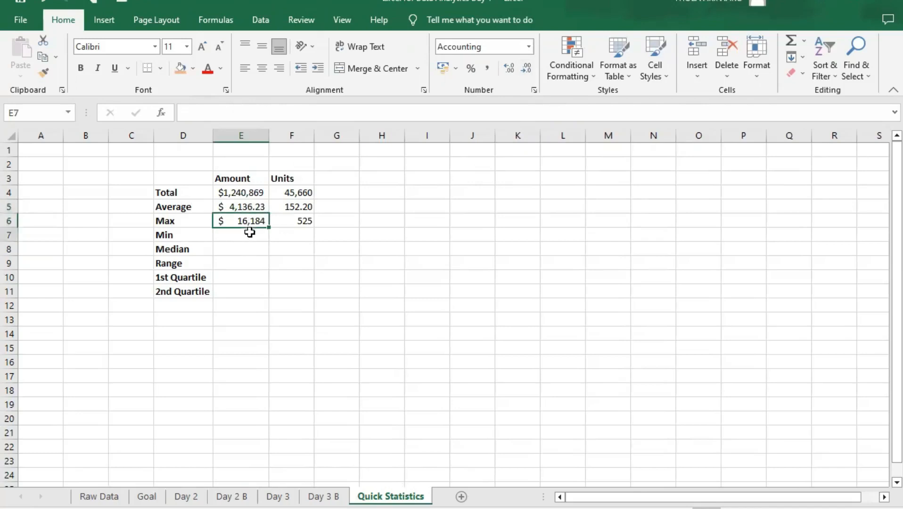
- Change the average Amount in E5 to the Currency format with 0 decimal places
{"action": "left_click", "coordinate": [248, 203]}
{"action": "left_click", "coordinate": [528, 46]}
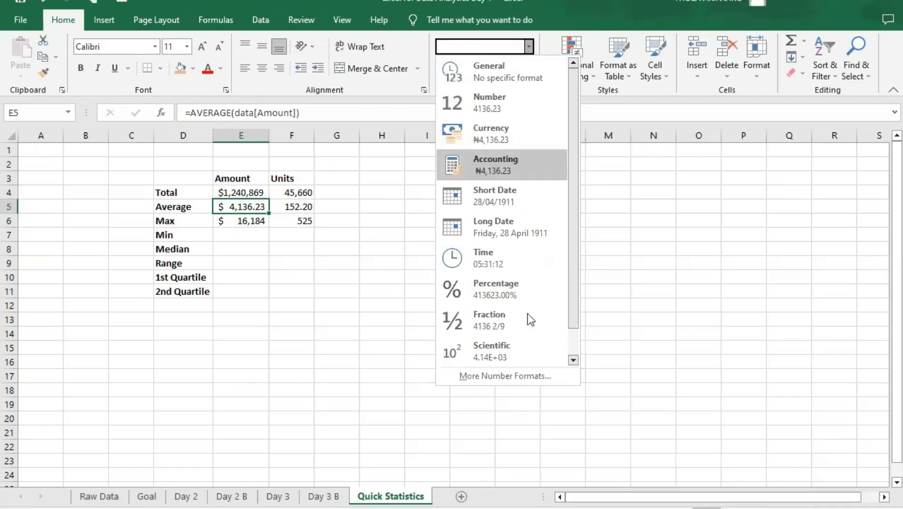
{"action": "left_click", "coordinate": [531, 375]}
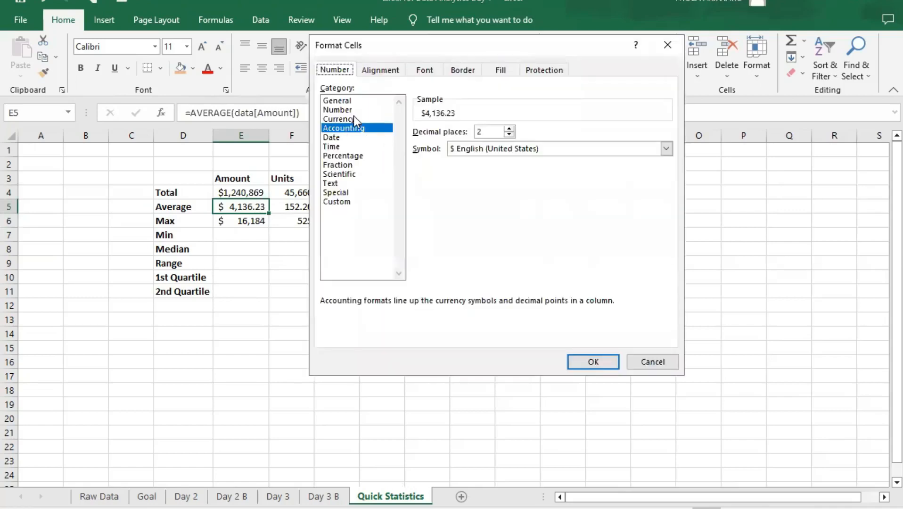
{"action": "left_click", "coordinate": [354, 118]}
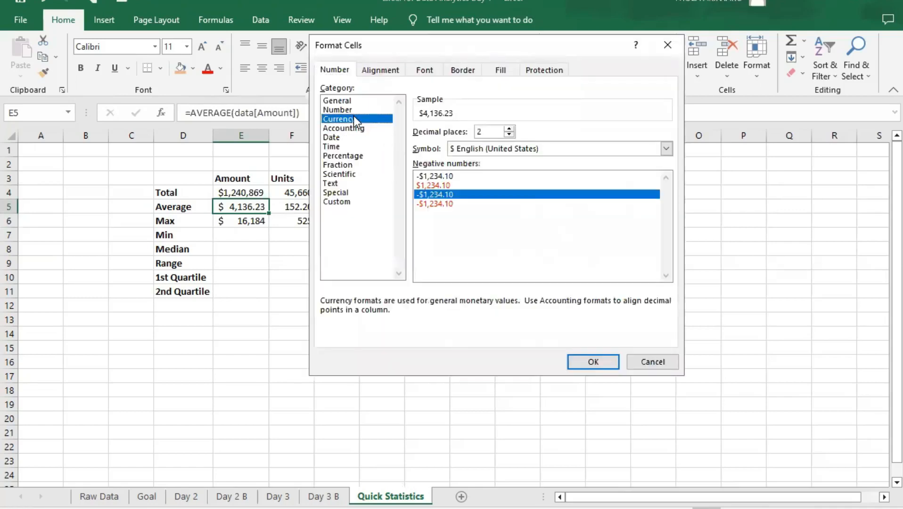
{"action": "left_click", "coordinate": [509, 135]}
{"action": "left_click", "coordinate": [509, 135]}
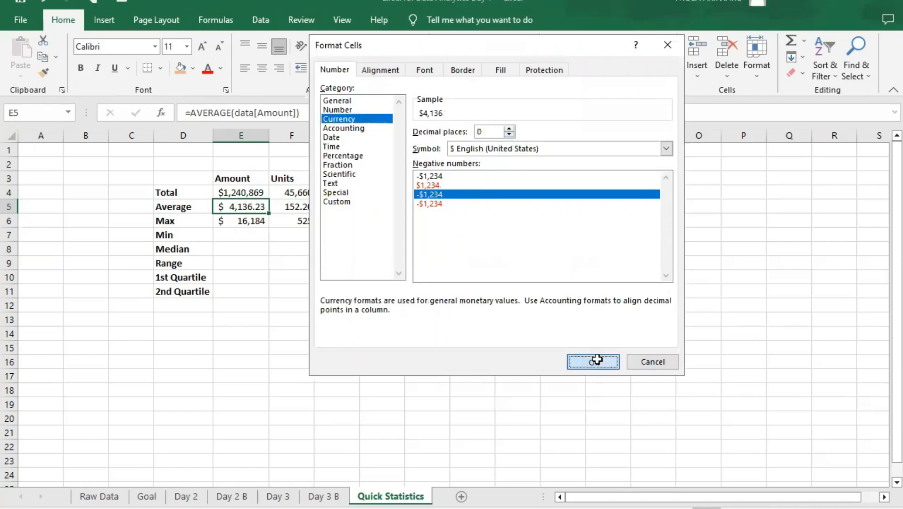
{"action": "left_click", "coordinate": [594, 361]}
- Change the maximum Amount in E6 from Accounting to the Currency format
{"action": "left_click", "coordinate": [252, 222]}
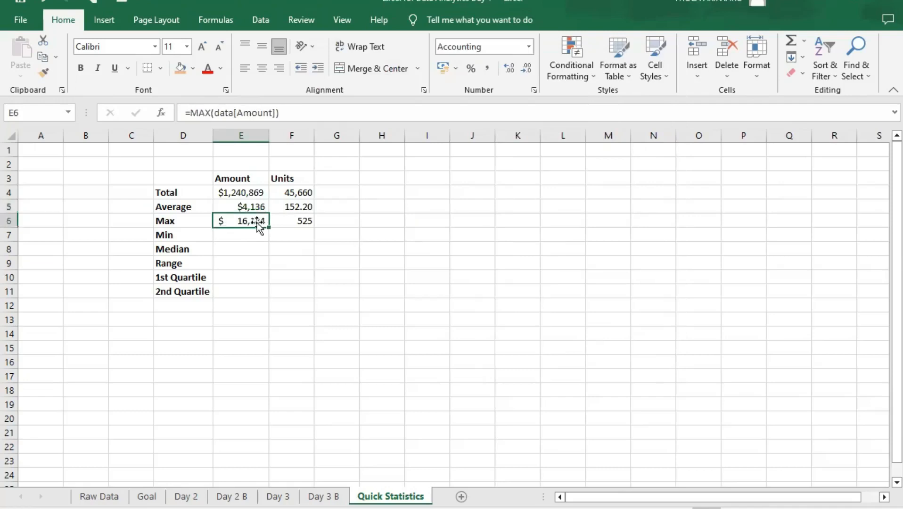
{"action": "left_click", "coordinate": [530, 47]}
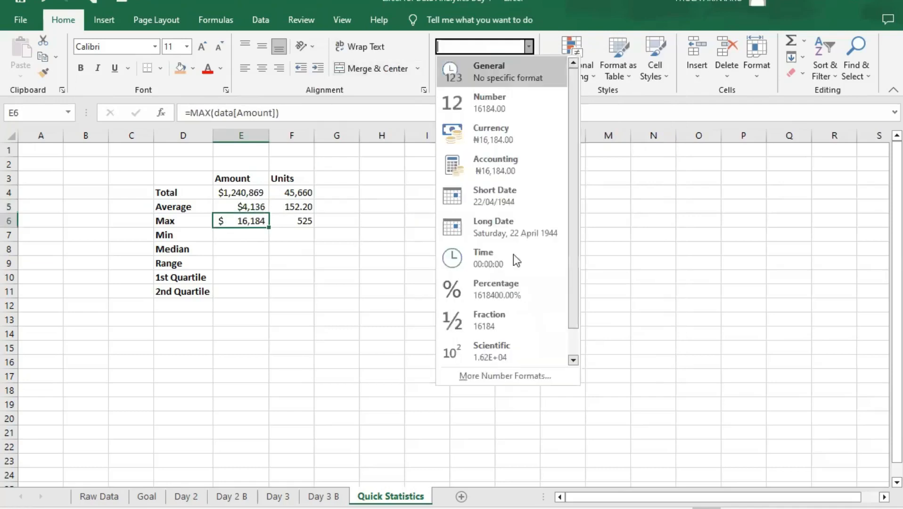
{"action": "left_click", "coordinate": [522, 369]}
{"action": "left_click", "coordinate": [390, 119]}
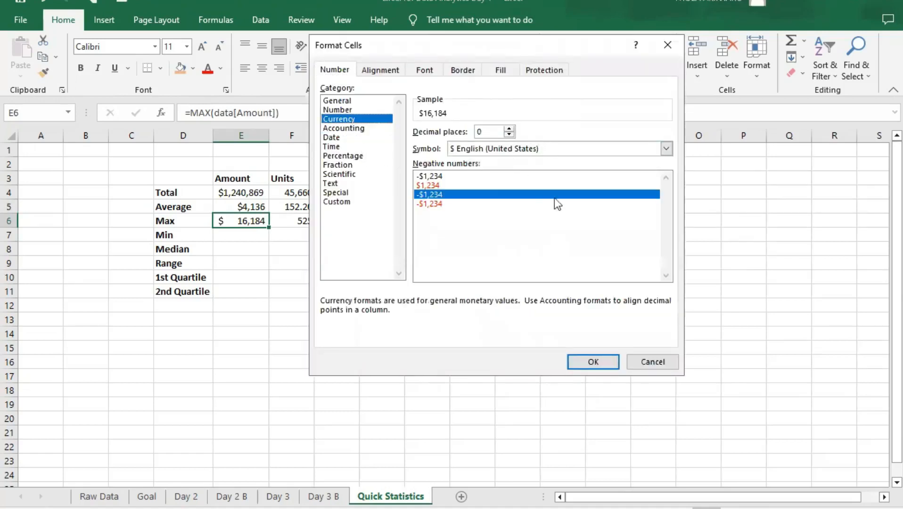
{"action": "left_click", "coordinate": [592, 362]}
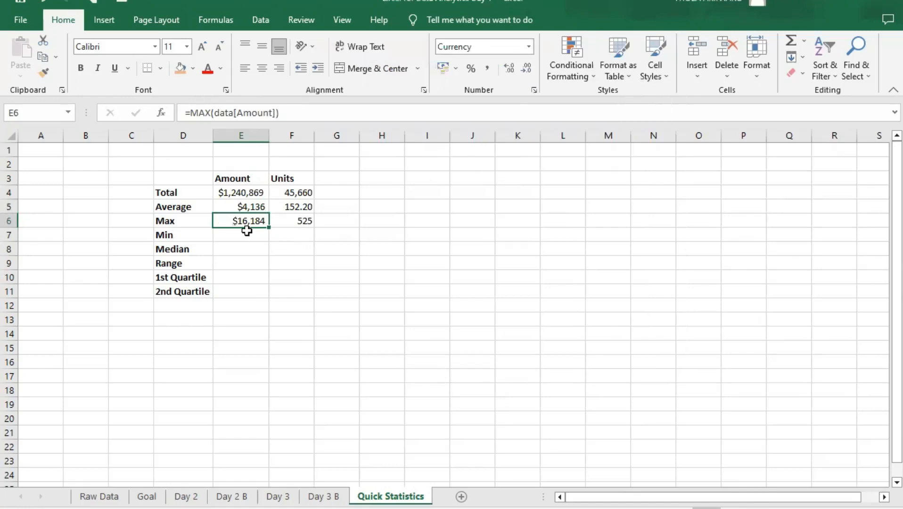
- Calculate the minimum Amount in E7 with the formula =MIN(data[Amount])
{"action": "left_click", "coordinate": [248, 236]}
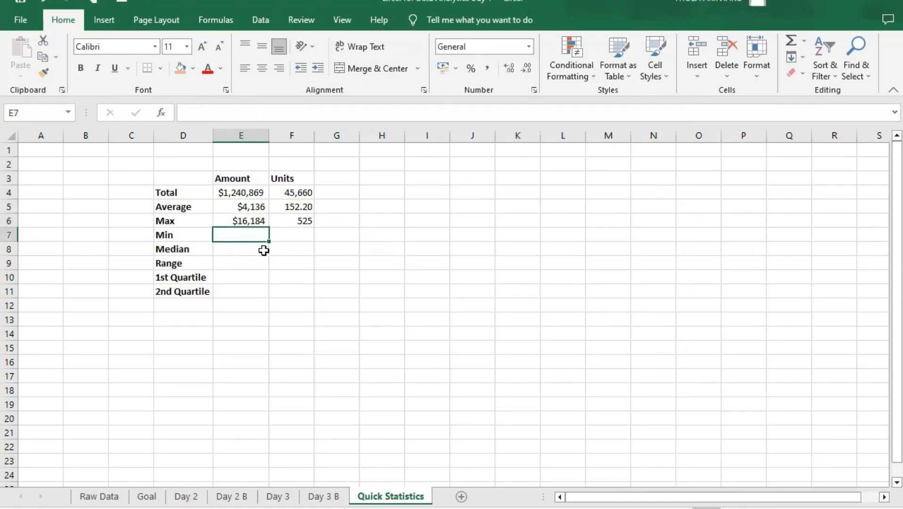
{"action": "type", "text": "="}
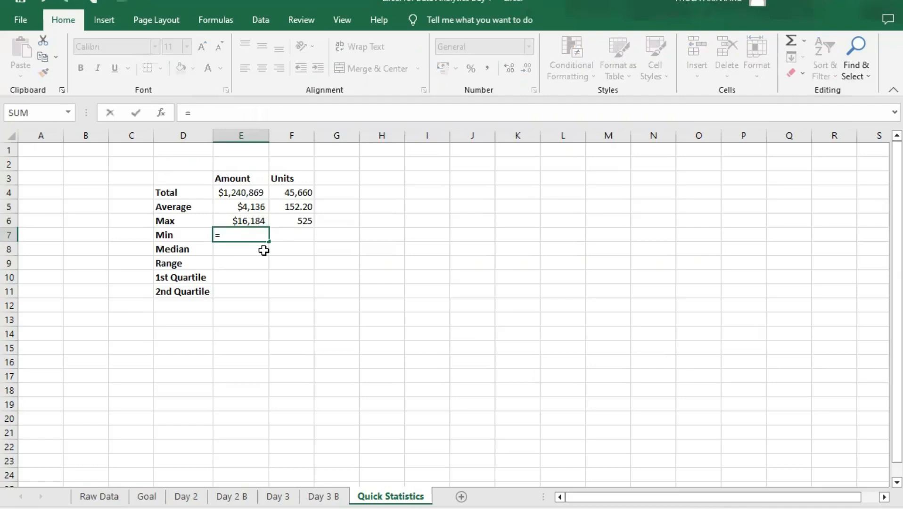
{"action": "type", "text": "min"}
{"action": "key", "text": "Tab"}
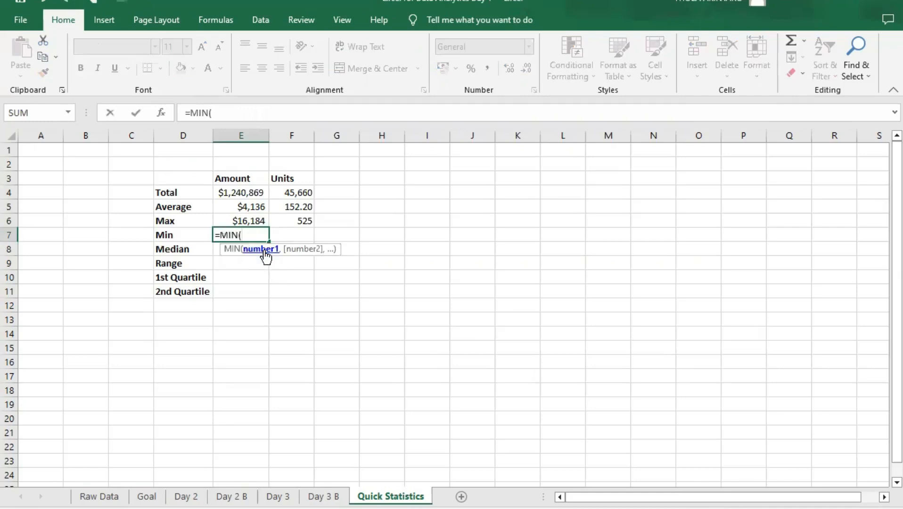
{"action": "type", "text": "data["}
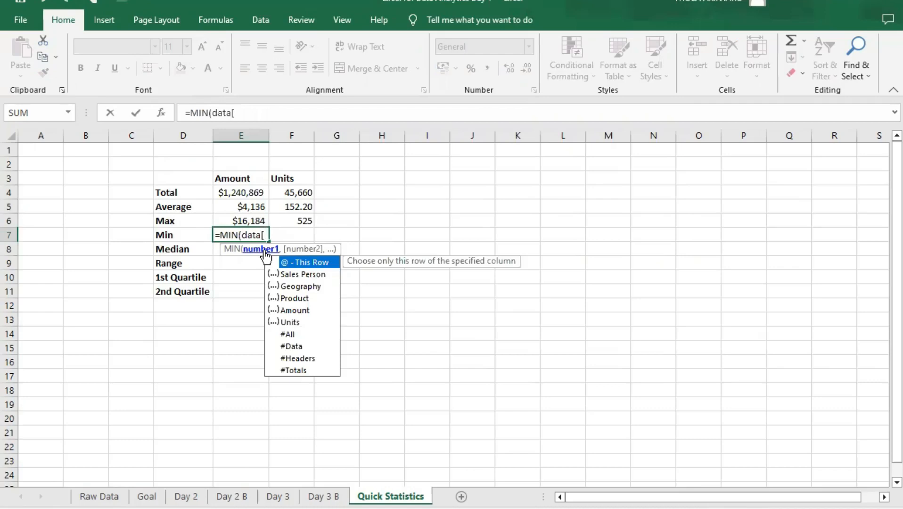
{"action": "type", "text": "am"}
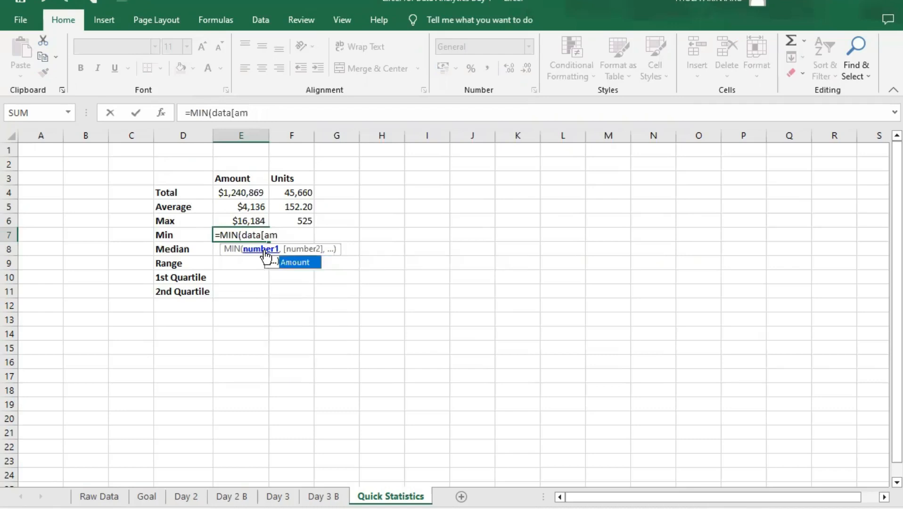
{"action": "key", "text": "Tab"}
{"action": "type", "text": "]"}
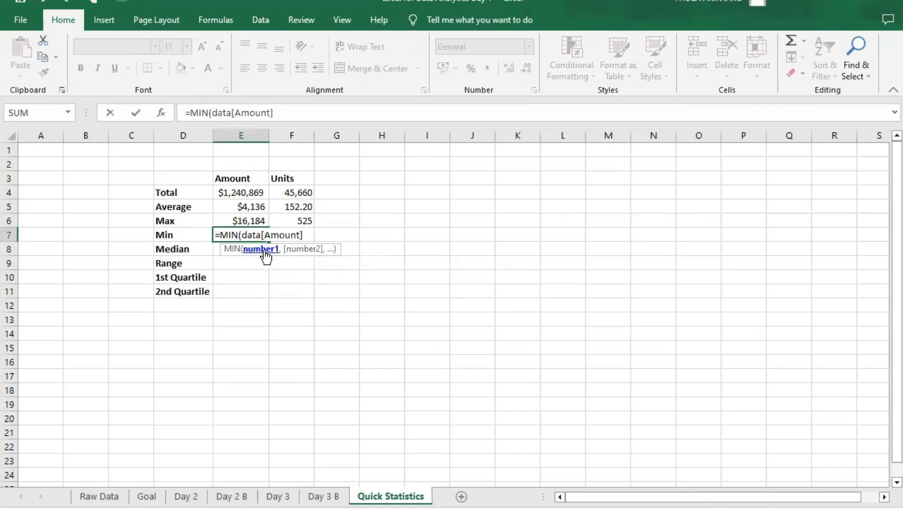
{"action": "type", "text": ")"}
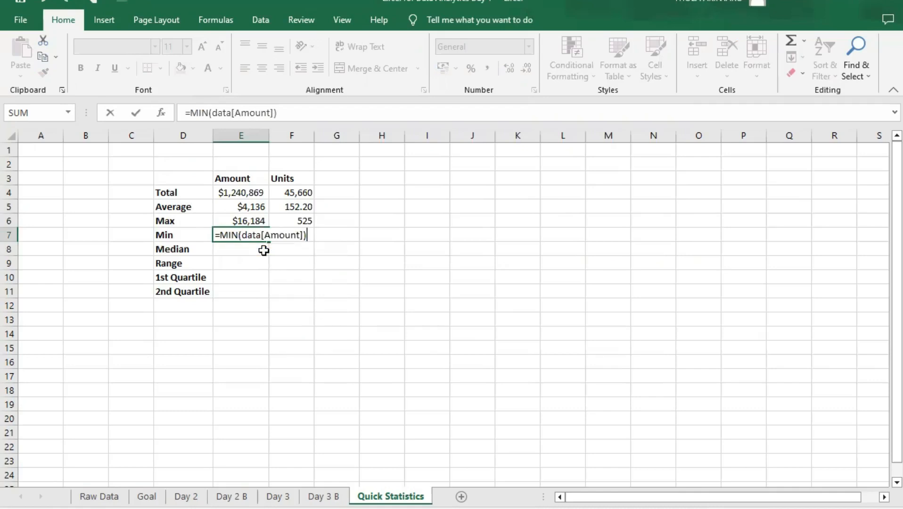
{"action": "key", "text": "Return"}
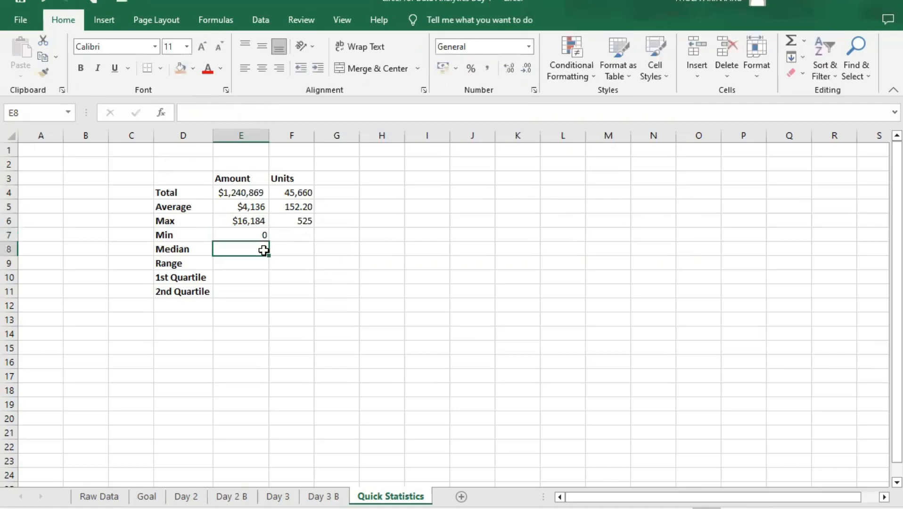
- Fill the minimum formula from E7 across into F7 for the Units column
{"action": "left_click", "coordinate": [262, 235]}
{"action": "left_click_drag", "start_coordinate": [272, 243], "coordinate": [303, 239]}
{"action": "left_click", "coordinate": [243, 249]}
- Format the minimum Amount in E7 as Currency with the $ Cherokee (Cherokee, United States) symbol and 0 decimal places
{"action": "left_click", "coordinate": [248, 238]}
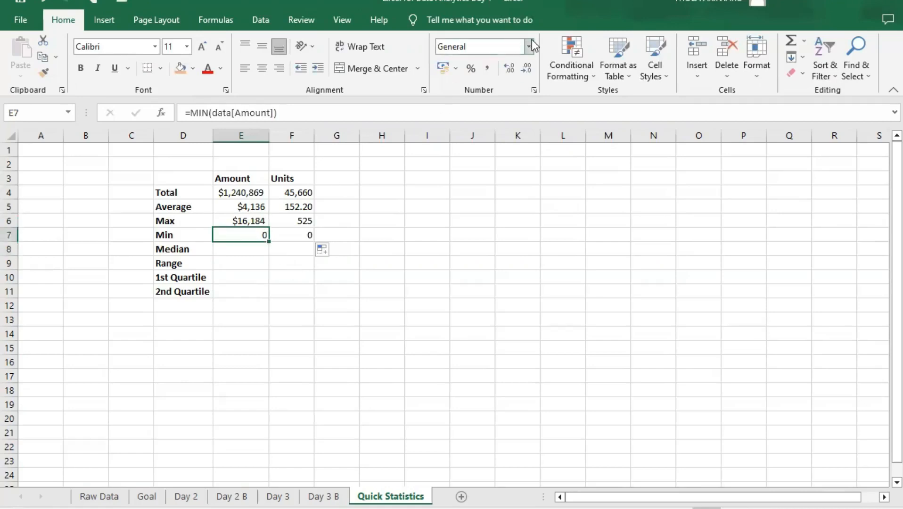
{"action": "left_click", "coordinate": [531, 42]}
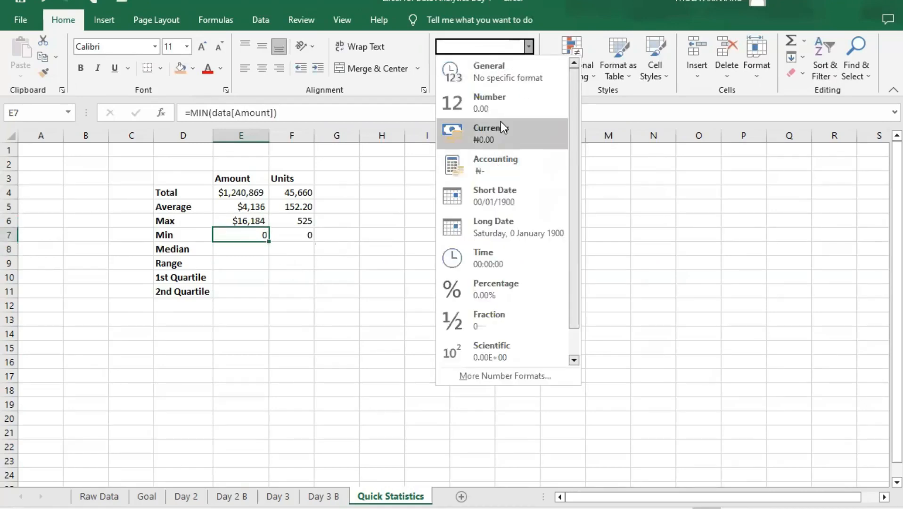
{"action": "left_click", "coordinate": [525, 372]}
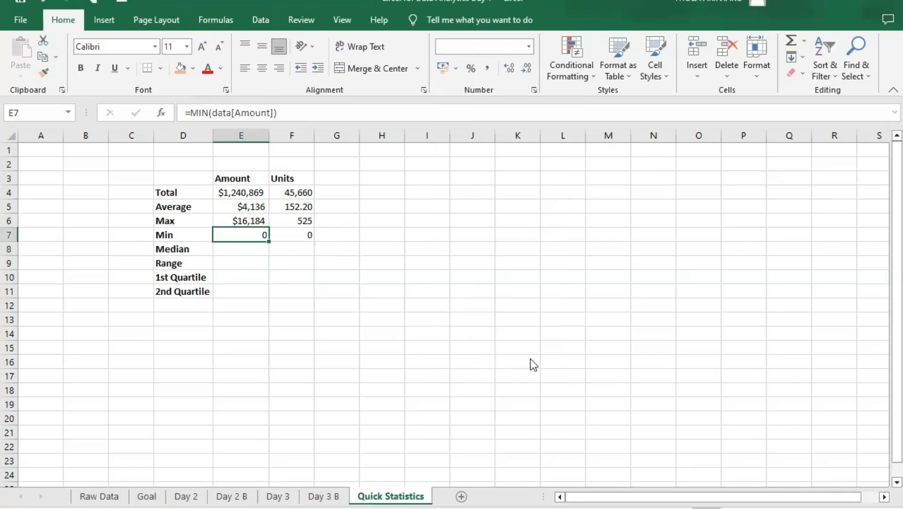
{"action": "left_click", "coordinate": [340, 111]}
{"action": "left_click", "coordinate": [343, 118]}
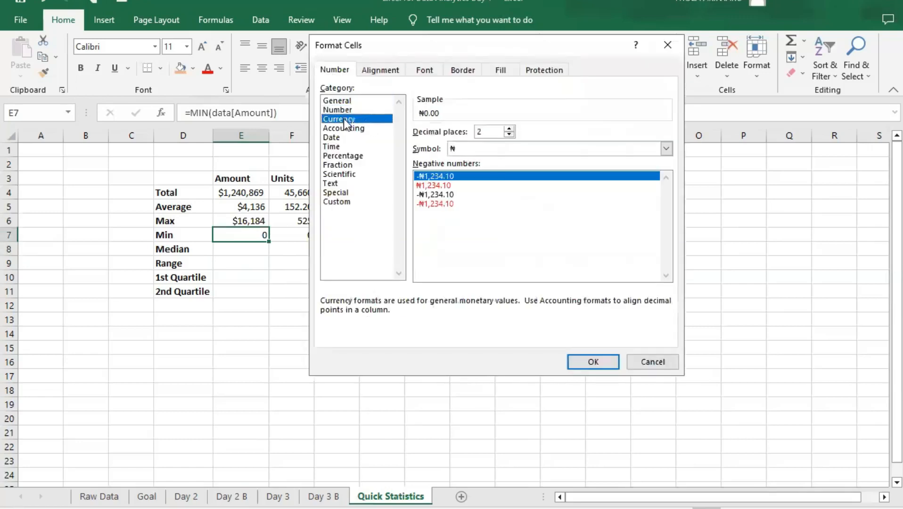
{"action": "left_click", "coordinate": [671, 149]}
{"action": "left_click", "coordinate": [520, 282]}
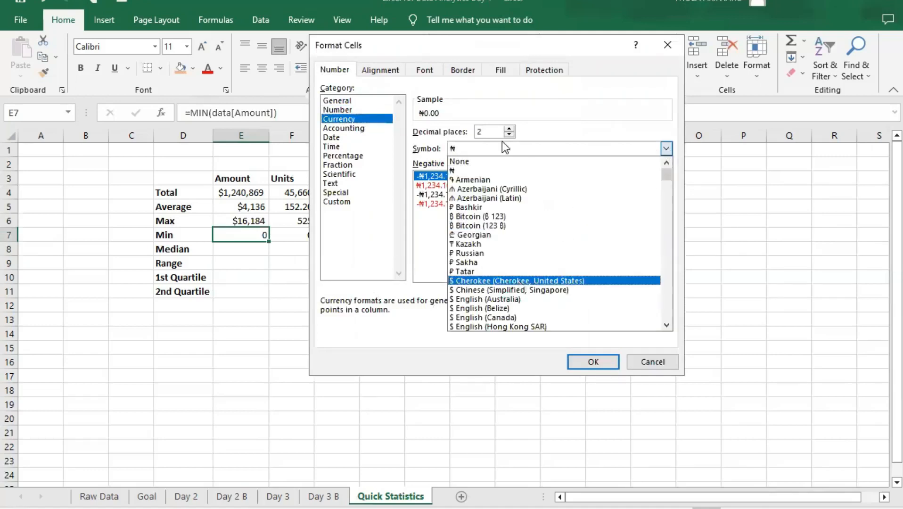
{"action": "double_click", "coordinate": [478, 131]}
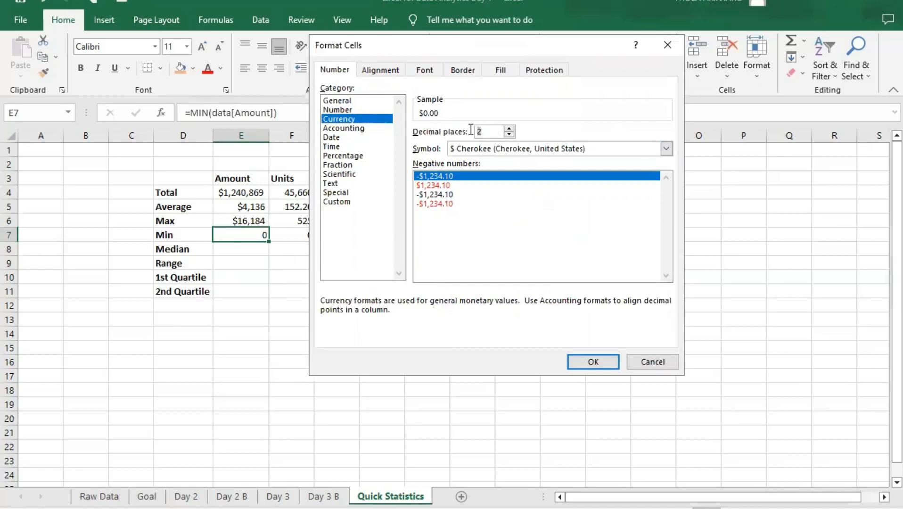
{"action": "type", "text": "0"}
{"action": "left_click", "coordinate": [584, 358]}
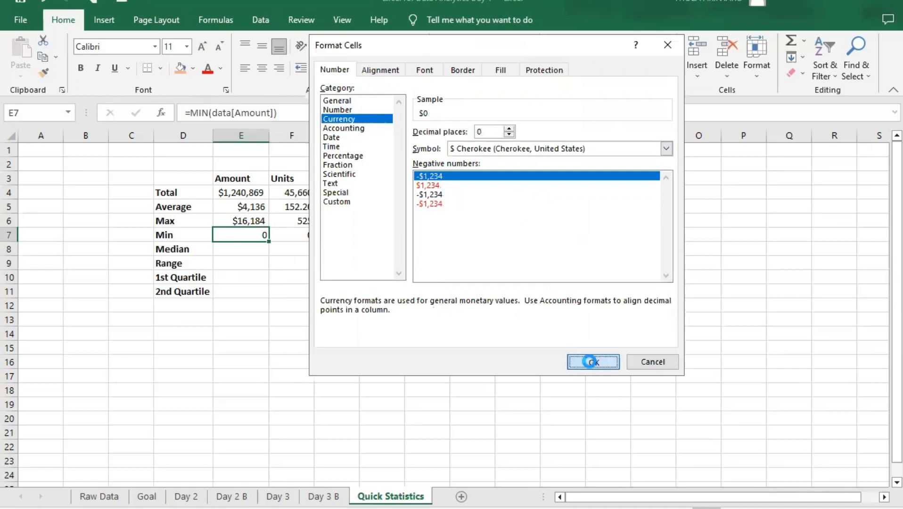
- Calculate the median Amount in E8 with the formula =MEDIAN(data[Amount])
{"action": "left_click", "coordinate": [253, 252]}
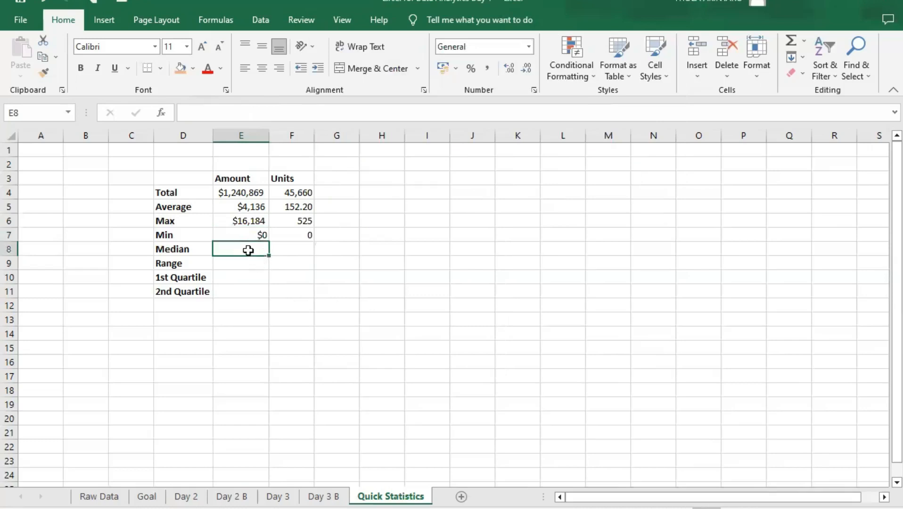
{"action": "type", "text": "med"}
{"action": "key", "text": "BackSpace"}
{"action": "key", "text": "BackSpace"}
{"action": "key", "text": "BackSpace"}
{"action": "type", "text": "="}
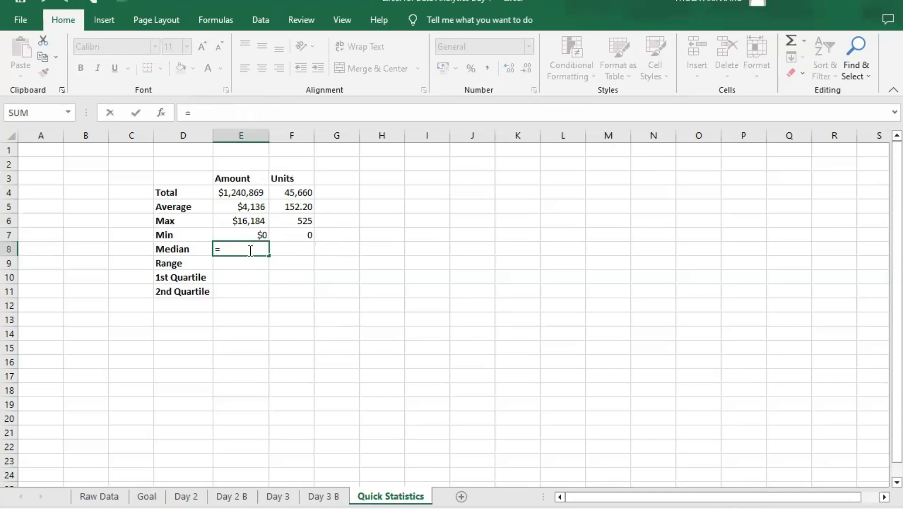
{"action": "type", "text": "MEDIAN("}
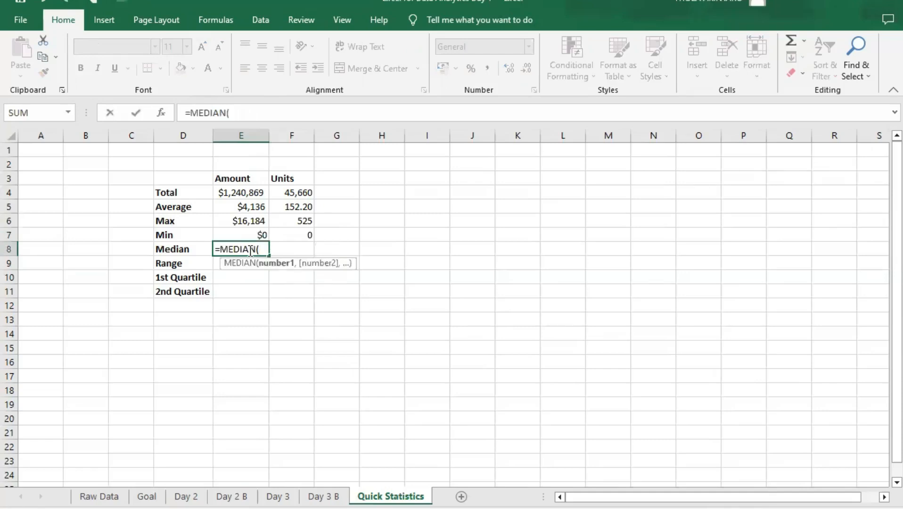
{"action": "type", "text": "data[am"}
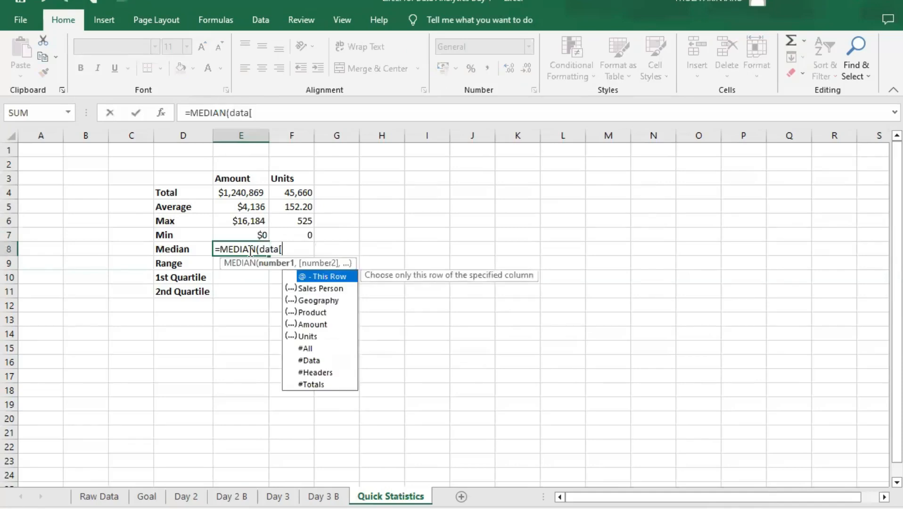
{"action": "key", "text": "Tab"}
{"action": "type", "text": "]"}
{"action": "type", "text": "0"}
{"action": "key", "text": "BackSpace"}
{"action": "type", "text": "0"}
{"action": "key", "text": "BackSpace"}
{"action": "type", "text": ")"}
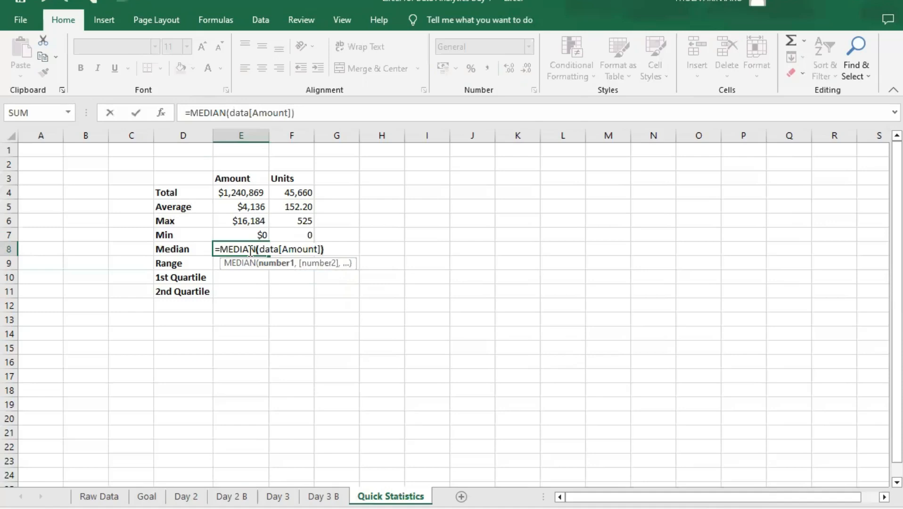
{"action": "key", "text": "Return"}
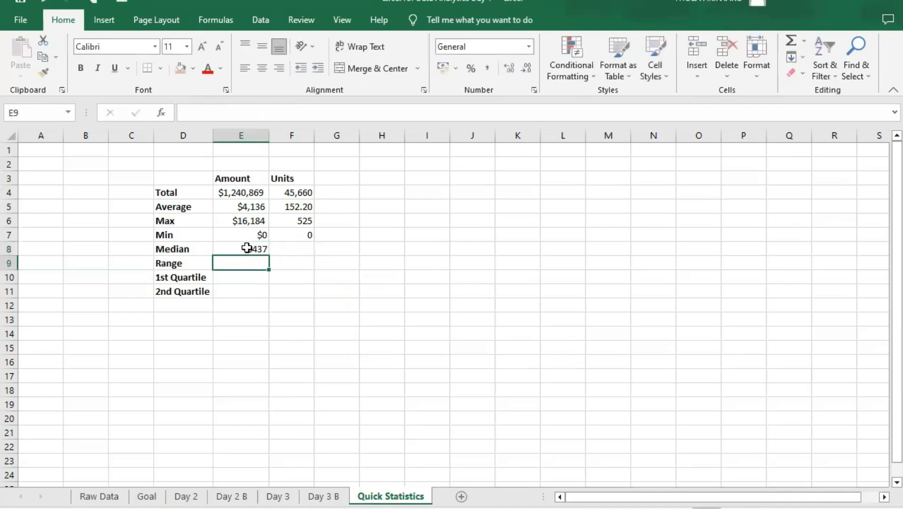
- Format the median Amount in E8 as Currency with the $ Cherokee (Cherokee, United States) symbol and 0 decimal places
{"action": "left_click", "coordinate": [254, 245]}
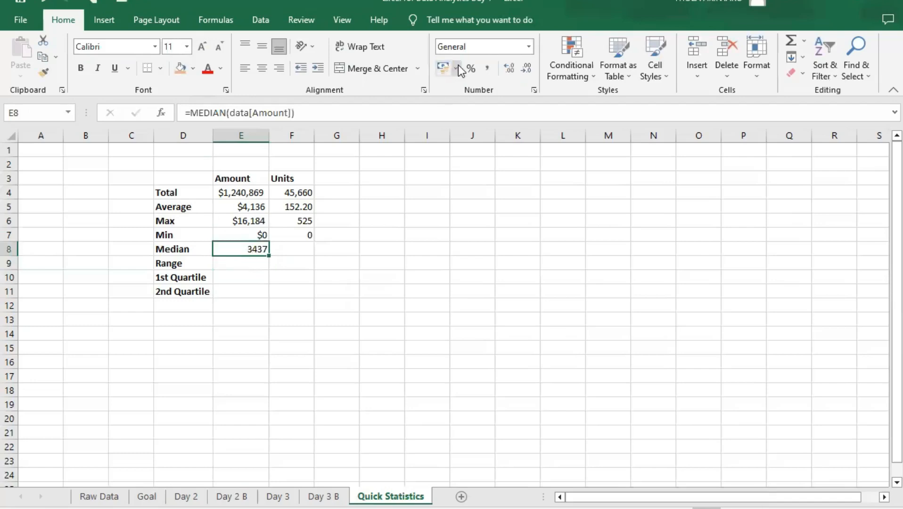
{"action": "left_click", "coordinate": [529, 46]}
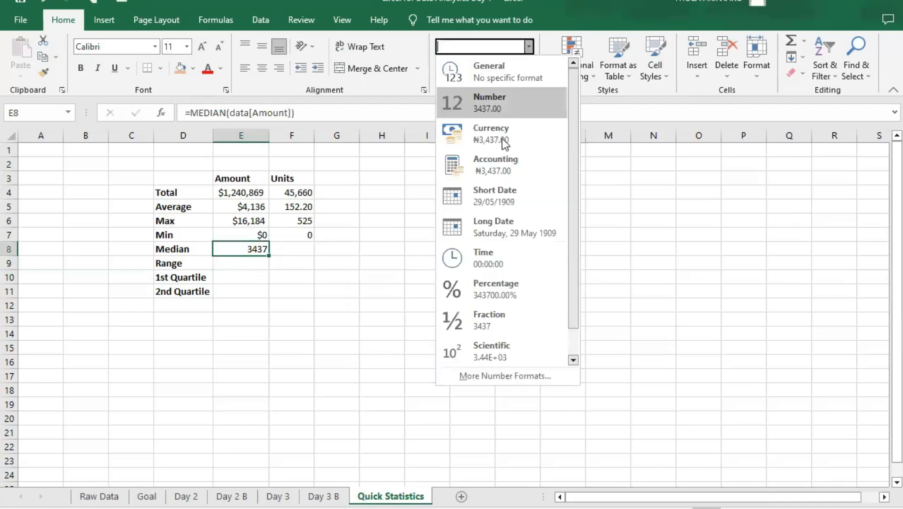
{"action": "scroll", "coordinate": [533, 318], "scroll_direction": "down", "scroll_amount": 1}
{"action": "left_click", "coordinate": [529, 374]}
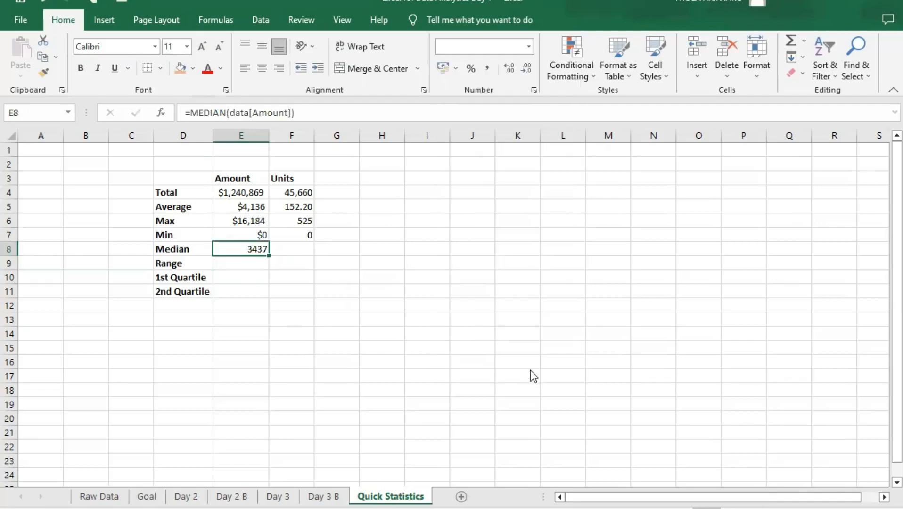
{"action": "left_click", "coordinate": [351, 118]}
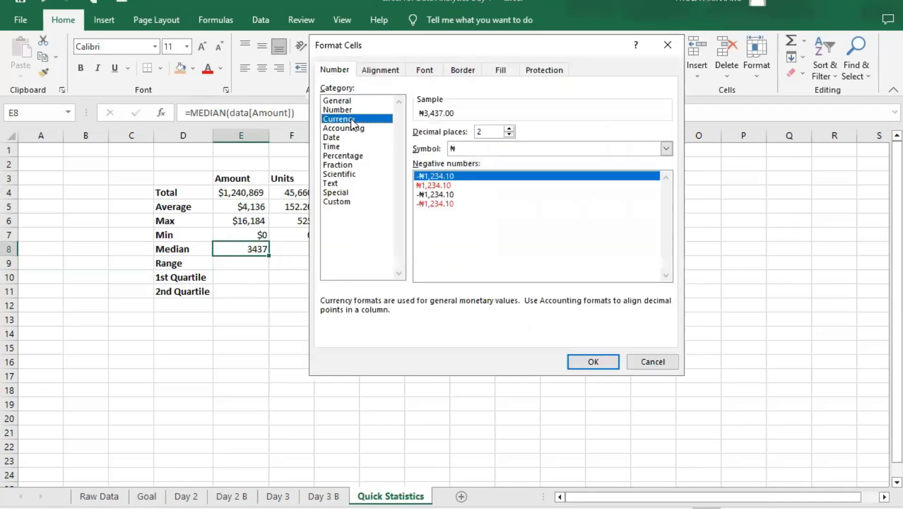
{"action": "left_click", "coordinate": [494, 144]}
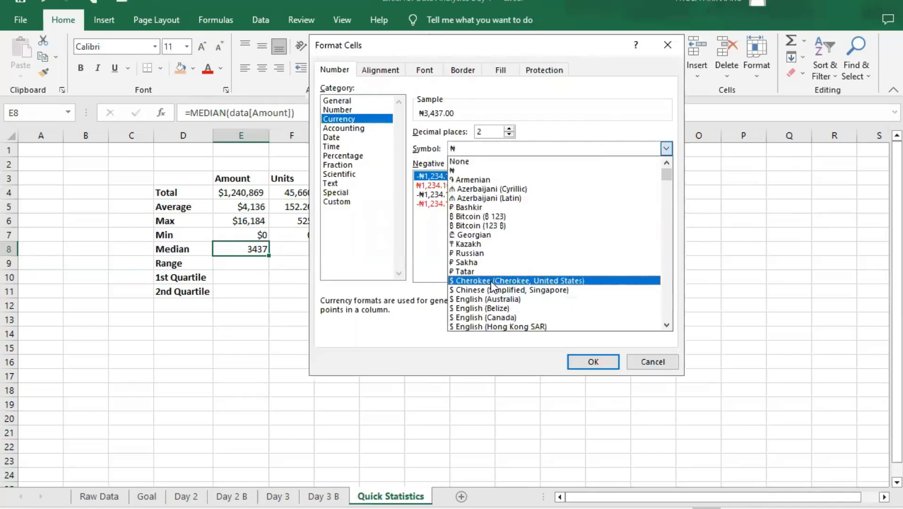
{"action": "left_click", "coordinate": [492, 281]}
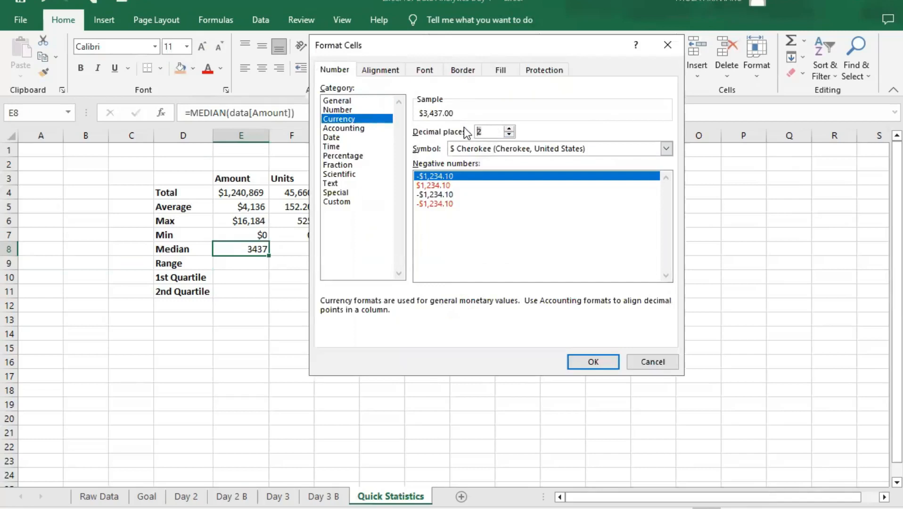
{"action": "type", "text": "0"}
{"action": "left_click", "coordinate": [600, 361]}
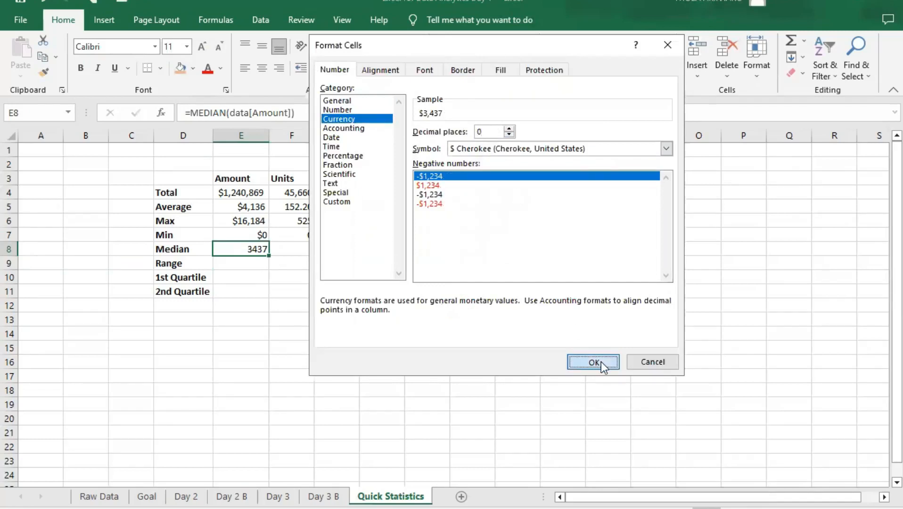
- Fill the median formula from E8 across into F8 for the Units column
{"action": "left_click", "coordinate": [252, 263]}
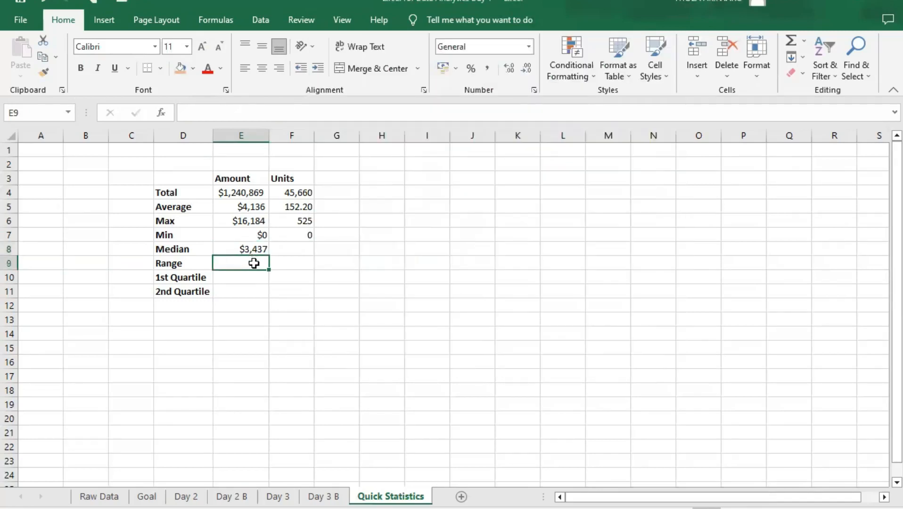
{"action": "left_click", "coordinate": [256, 250]}
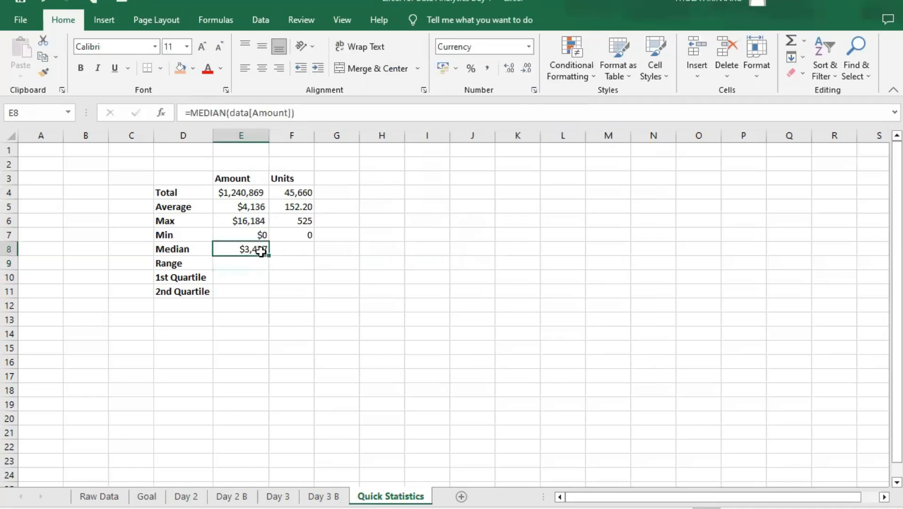
{"action": "left_click_drag", "start_coordinate": [270, 258], "coordinate": [308, 256]}
- Format the median Units in F8 as Number with two decimal places
{"action": "left_click", "coordinate": [298, 250]}
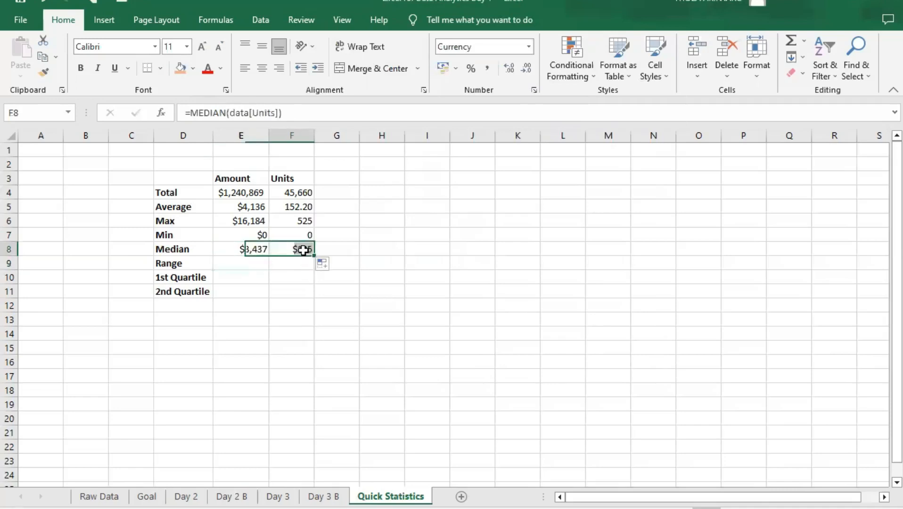
{"action": "left_click", "coordinate": [513, 47]}
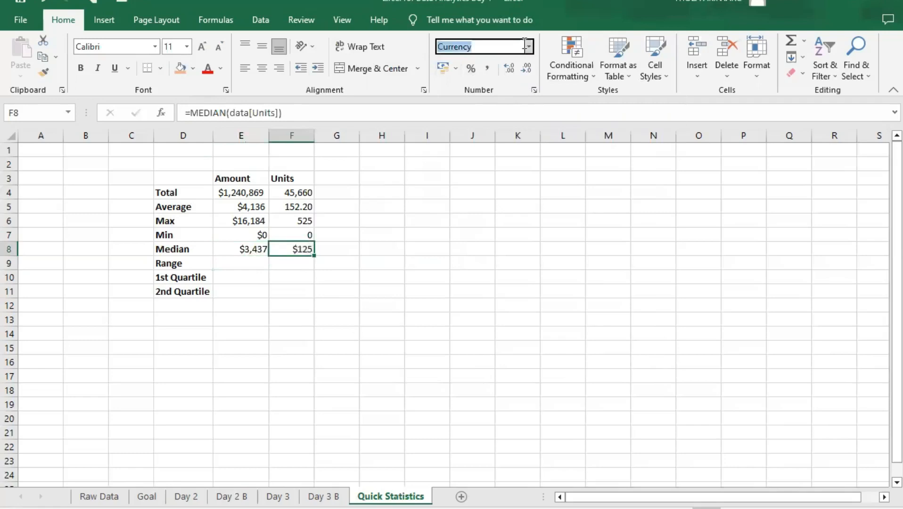
{"action": "left_click", "coordinate": [528, 46]}
{"action": "left_click", "coordinate": [463, 115]}
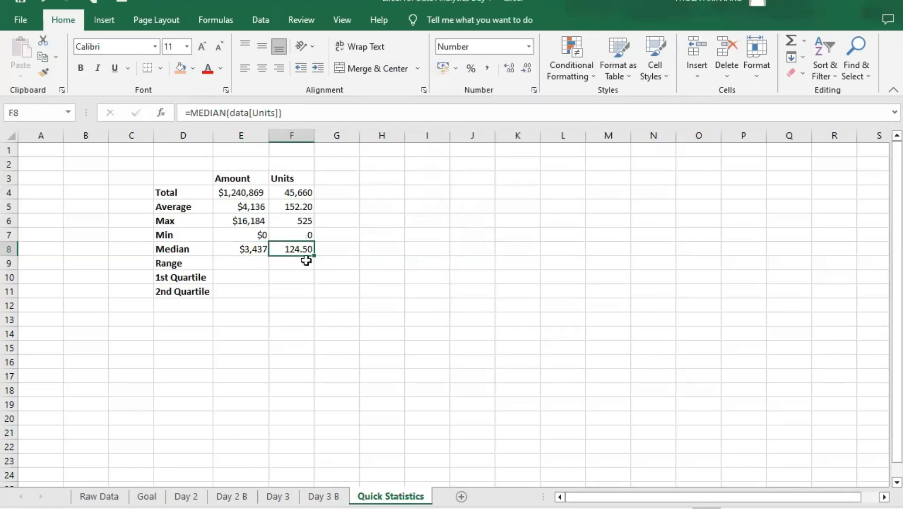
{"action": "left_click", "coordinate": [522, 69]}
{"action": "left_click", "coordinate": [522, 69]}
{"action": "left_click", "coordinate": [510, 68]}
{"action": "left_click", "coordinate": [513, 68]}
- Calculate the Amount range in E9 by subtracting the minimum from the maximum with the formula =E6-E7
{"action": "left_click", "coordinate": [259, 264]}
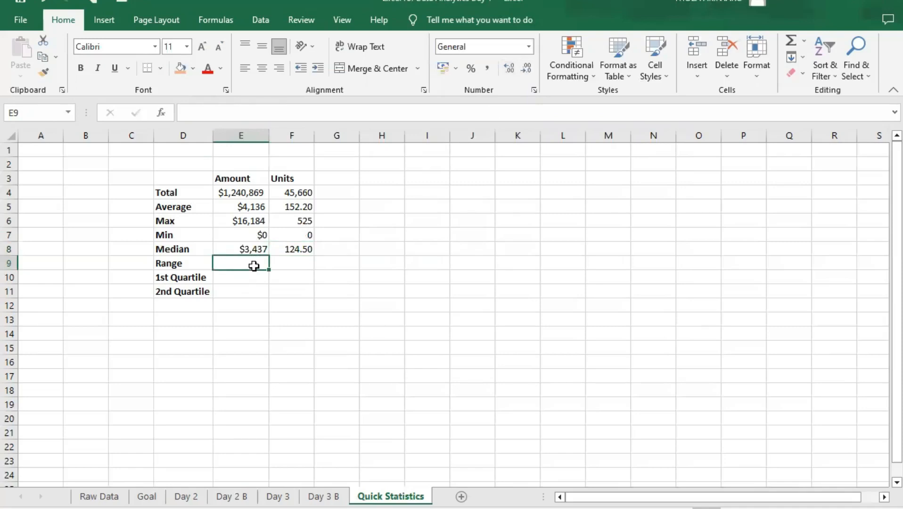
{"action": "type", "text": "="}
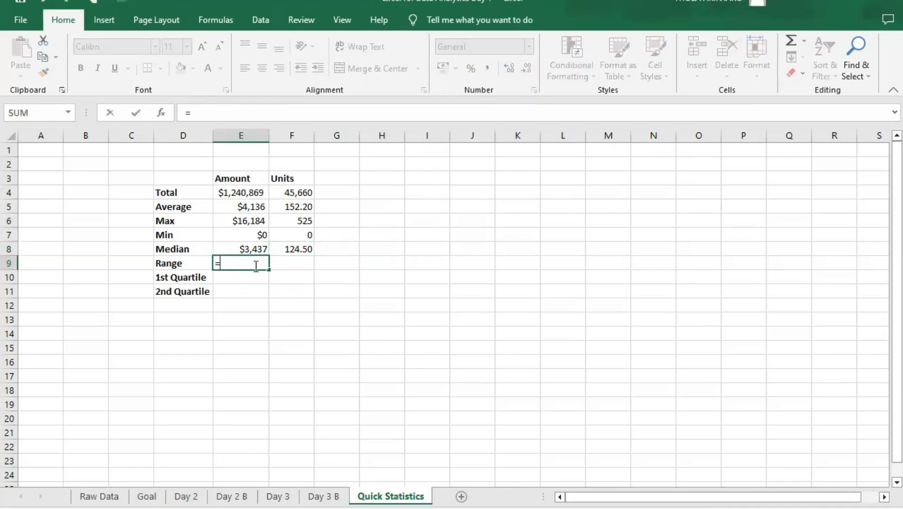
{"action": "left_click", "coordinate": [230, 220]}
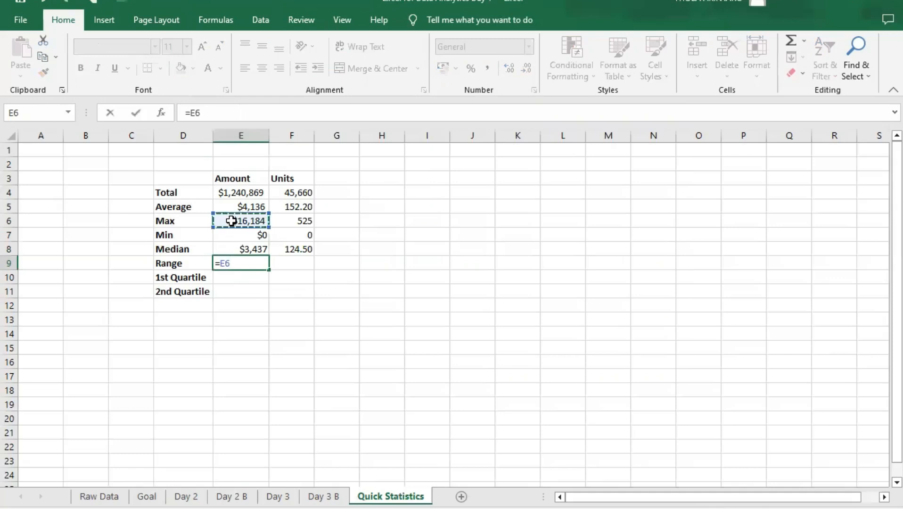
{"action": "type", "text": "-"}
{"action": "left_click", "coordinate": [250, 234]}
{"action": "key", "text": "Return"}
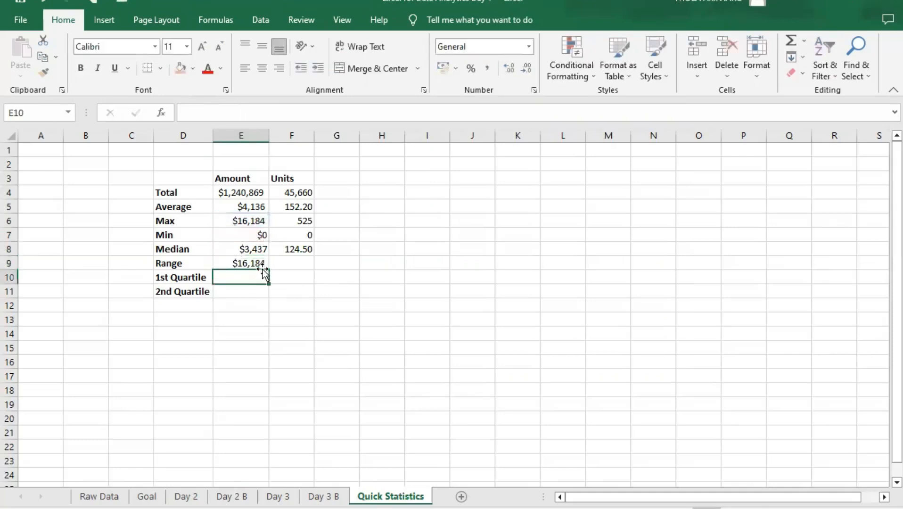
- Calculate the Units range in F9 by subtracting the minimum from the maximum with the formula =F6-F7
{"action": "left_click", "coordinate": [288, 266]}
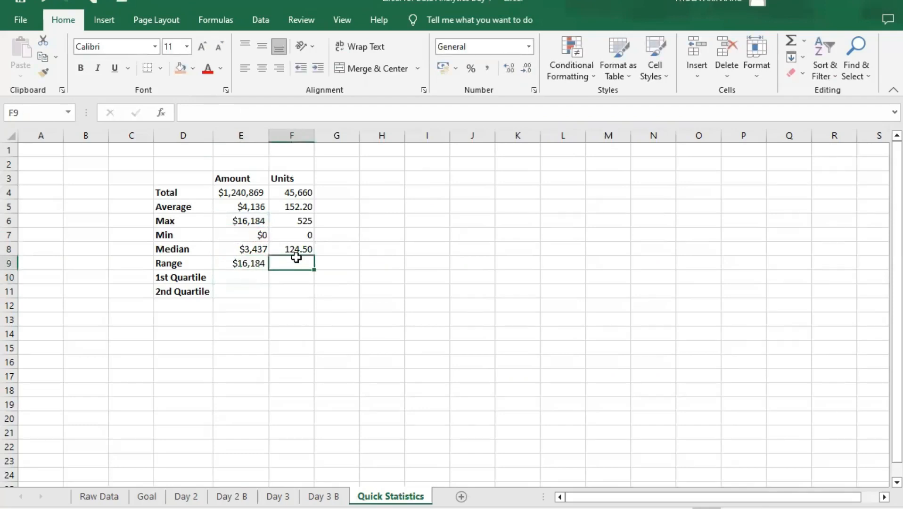
{"action": "type", "text": "="}
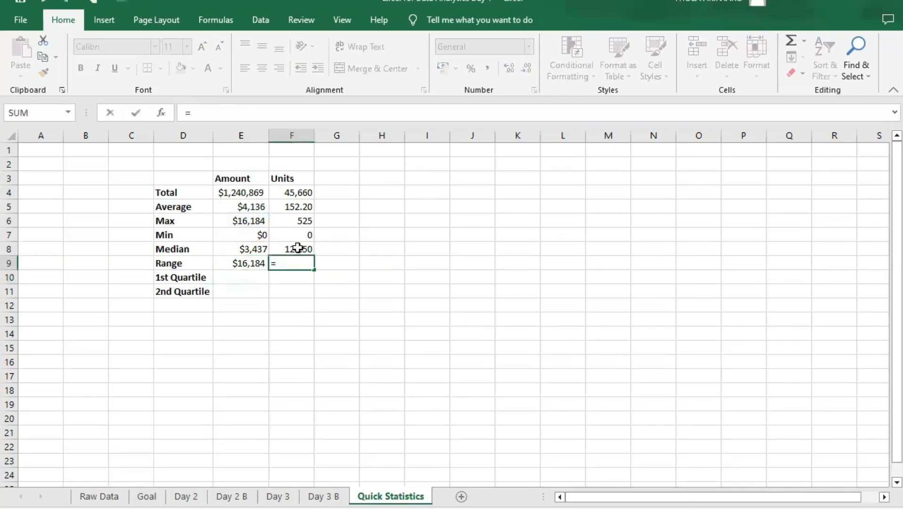
{"action": "left_click", "coordinate": [299, 220]}
{"action": "type", "text": "-"}
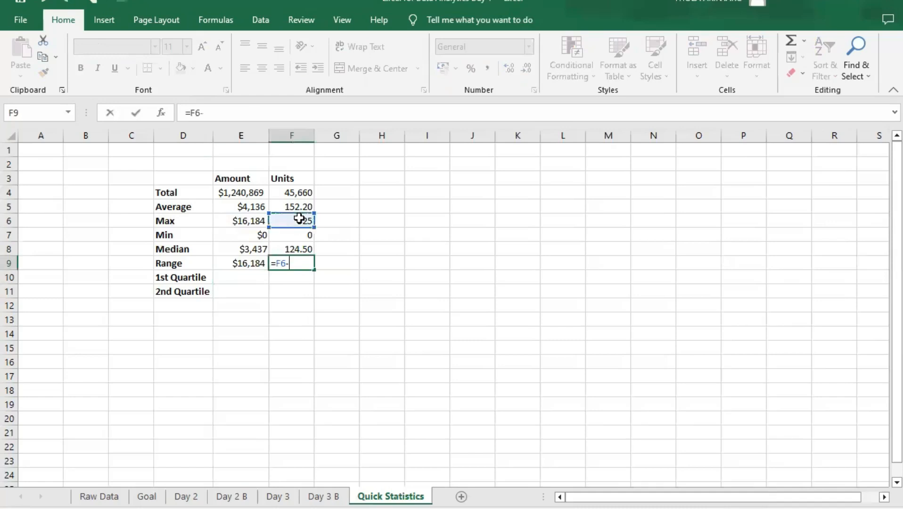
{"action": "left_click", "coordinate": [293, 233]}
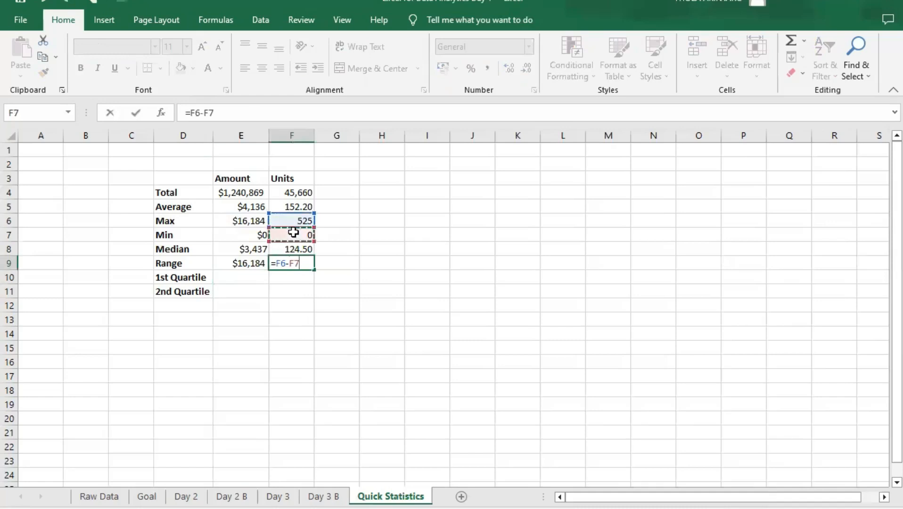
{"action": "key", "text": "Return"}
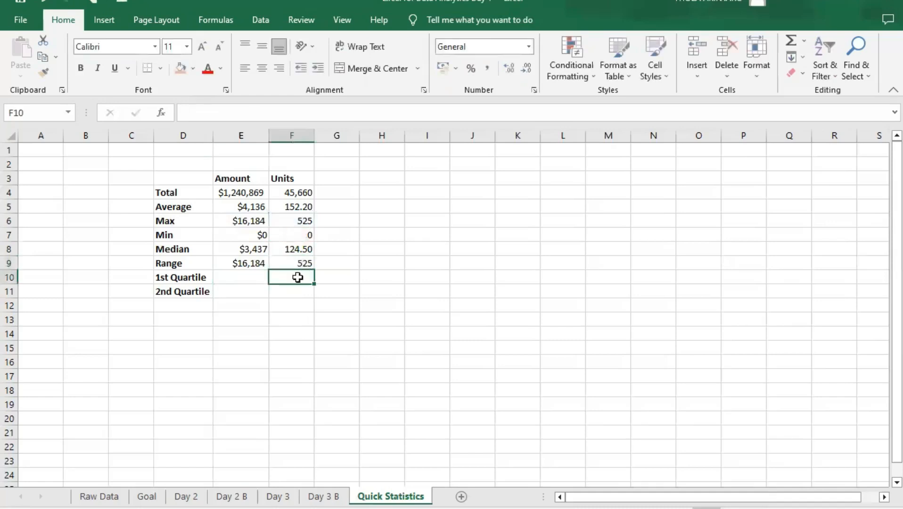
- Calculate the 1st Quartile of Amount in E10 with the formula =PERCENTILE.EXC(data[Amount],0.25)
{"action": "left_click", "coordinate": [247, 277]}
{"action": "type", "text": "perc"}
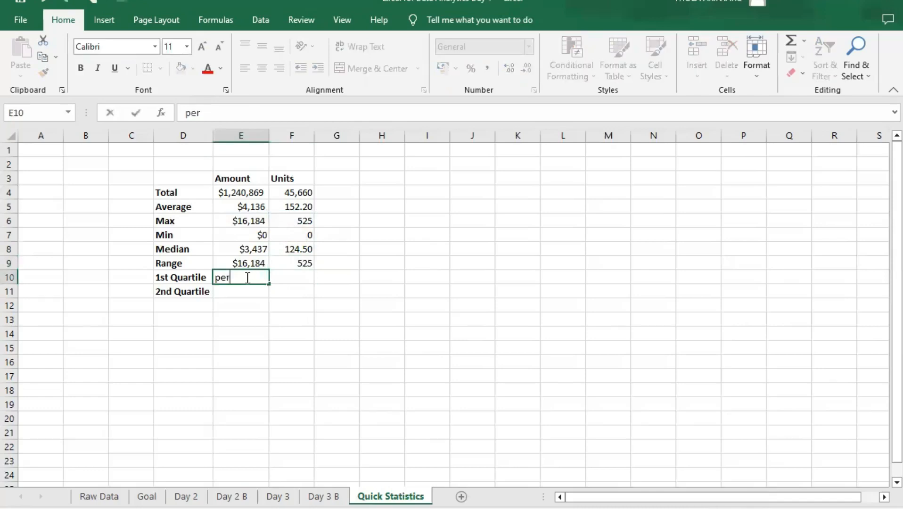
{"action": "key", "text": "BackSpace"}
{"action": "key", "text": "BackSpace"}
{"action": "key", "text": "BackSpace"}
{"action": "key", "text": "BackSpace"}
{"action": "type", "text": "="}
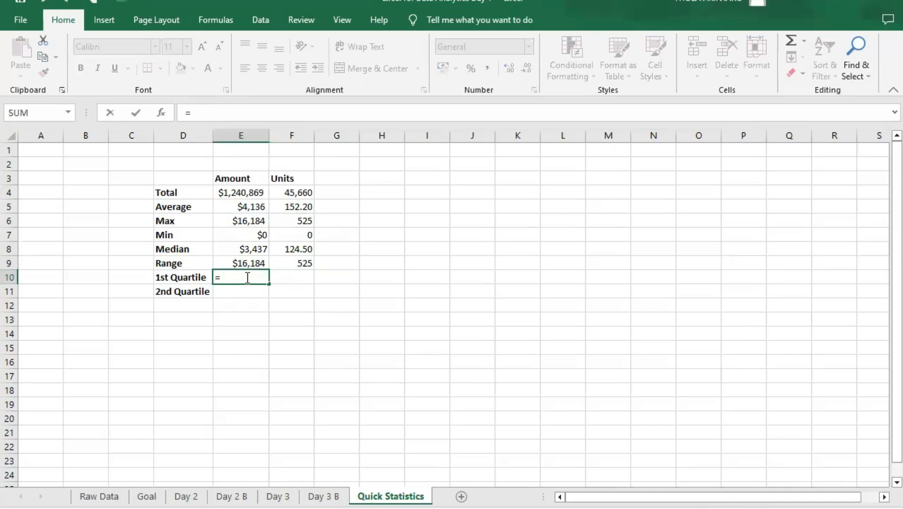
{"action": "type", "text": "PERCENTILE.EXC("}
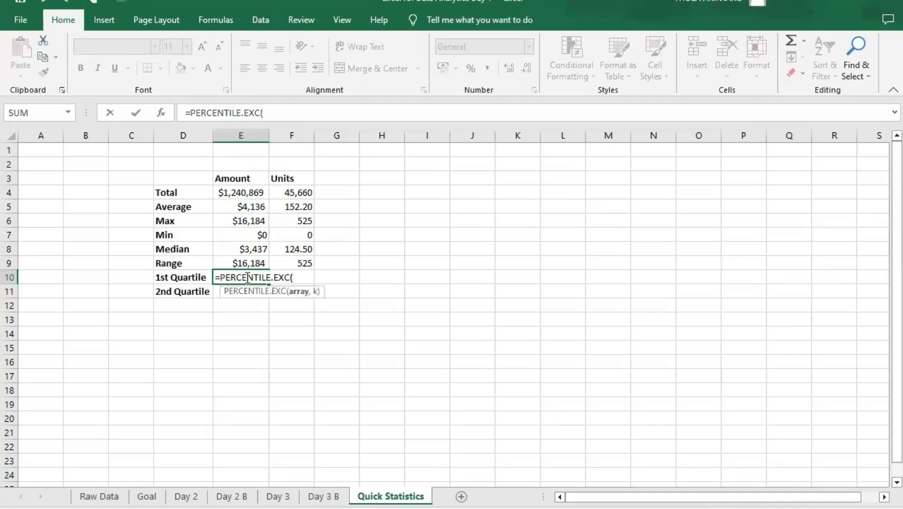
{"action": "type", "text": "dat"}
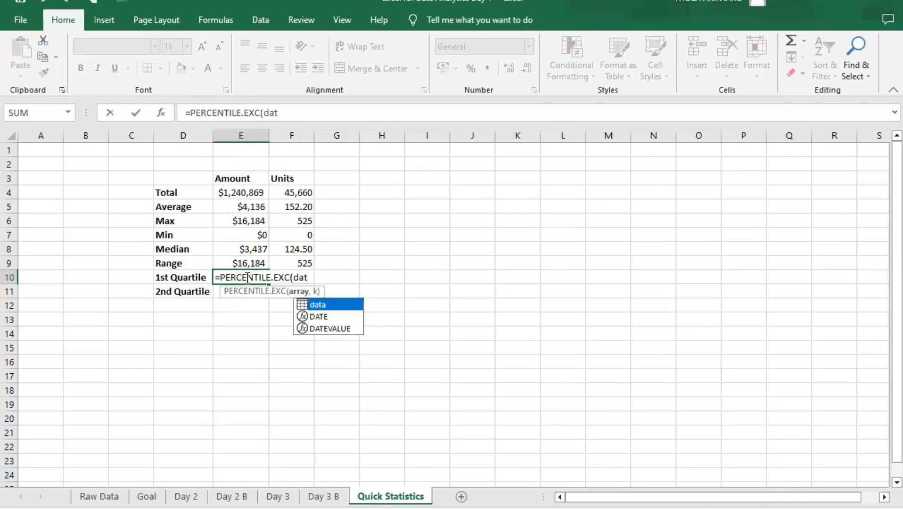
{"action": "key", "text": "Tab"}
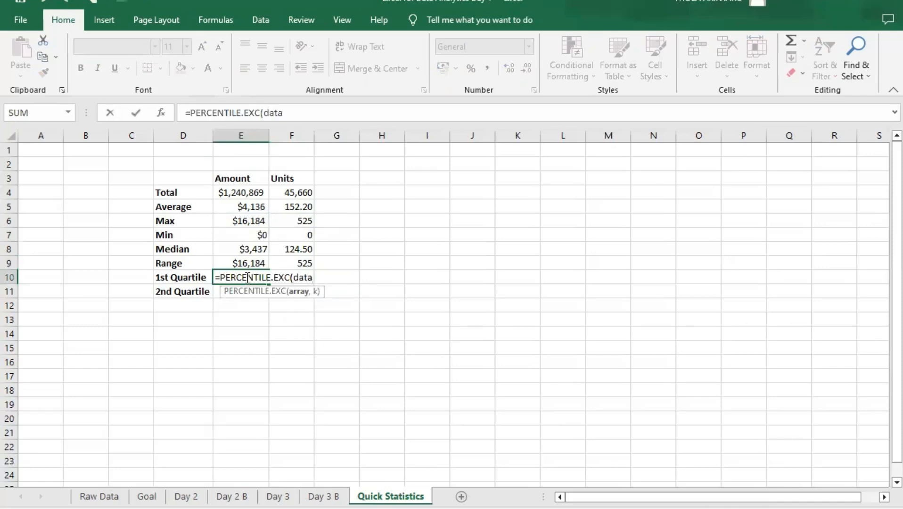
{"action": "type", "text": "[am"}
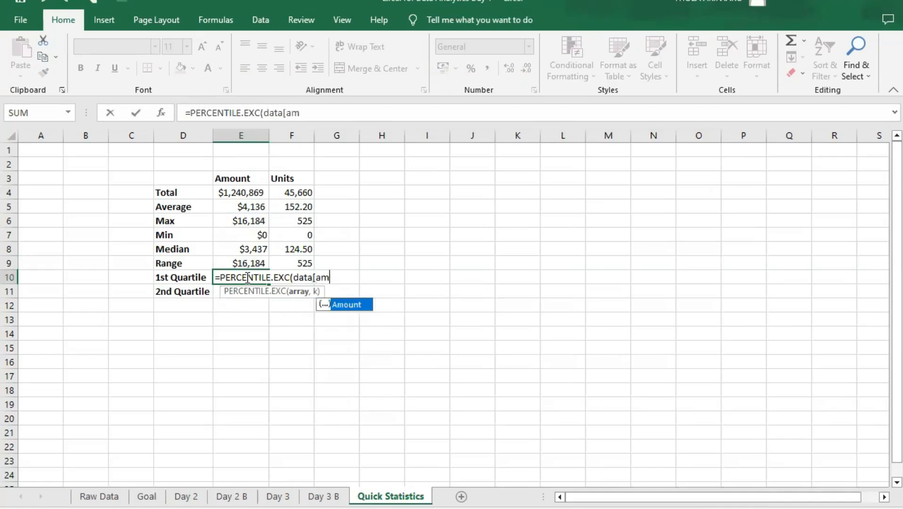
{"action": "key", "text": "Tab"}
{"action": "type", "text": "]"}
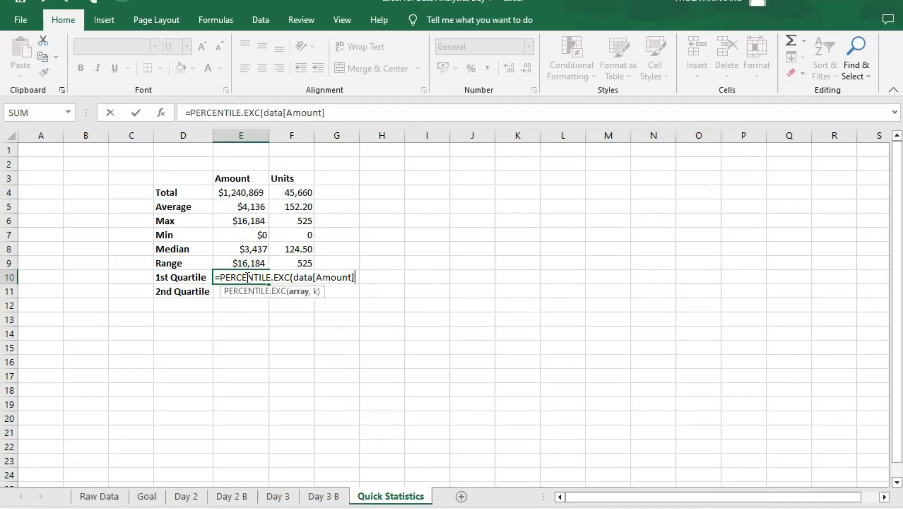
{"action": "type", "text": ",0.25)"}
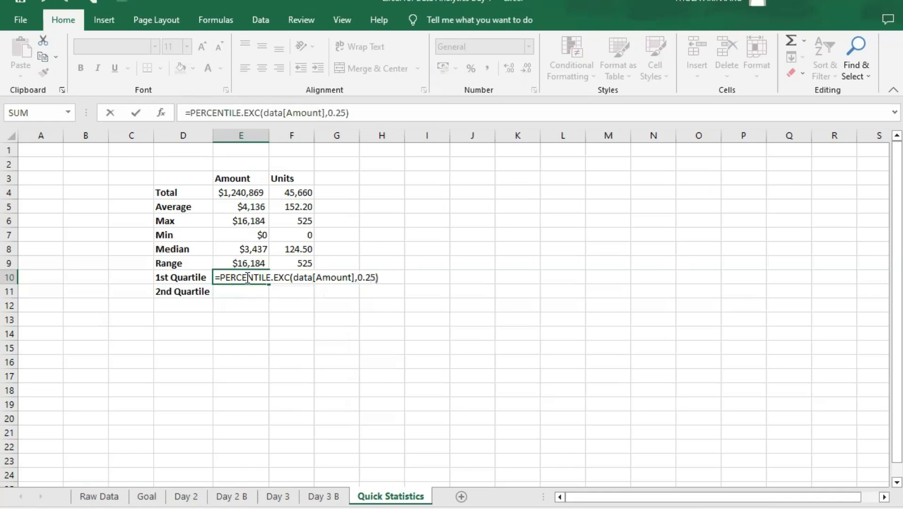
{"action": "key", "text": "Return"}
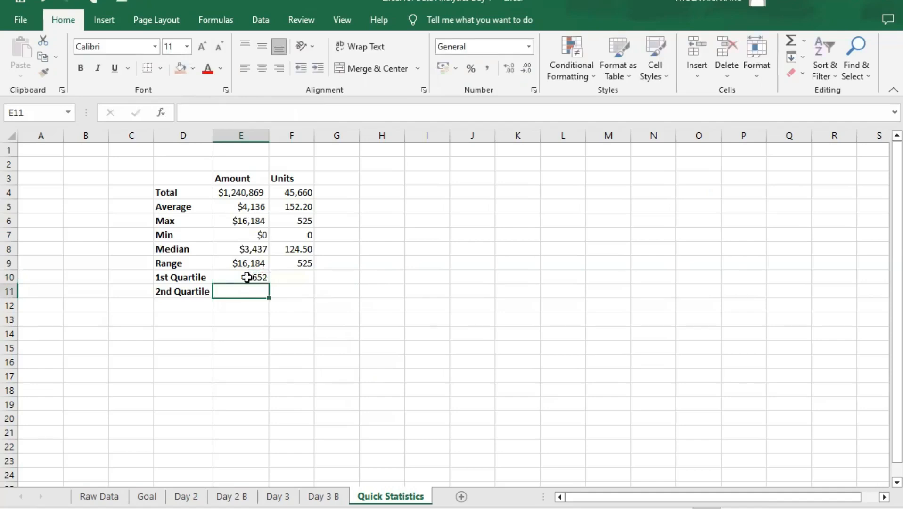
- Format the 1st Quartile of Amount in E10 as Currency with a dollar symbol and 0 decimal places
{"action": "left_click", "coordinate": [239, 282]}
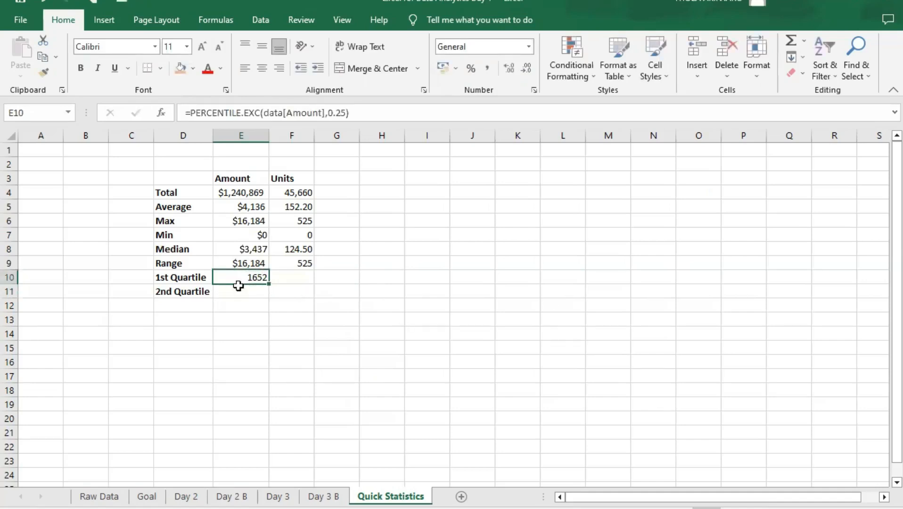
{"action": "left_click", "coordinate": [532, 48]}
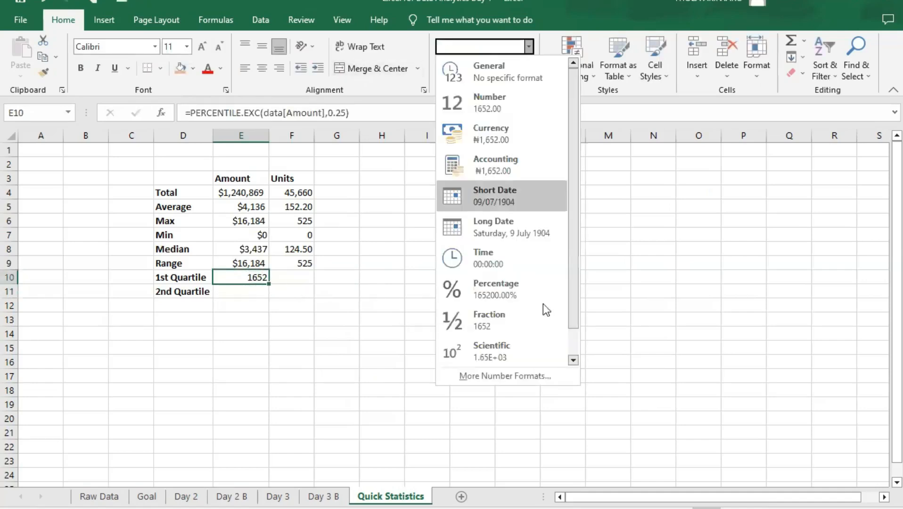
{"action": "scroll", "coordinate": [549, 330], "scroll_direction": "down", "scroll_amount": 1}
{"action": "left_click", "coordinate": [516, 375]}
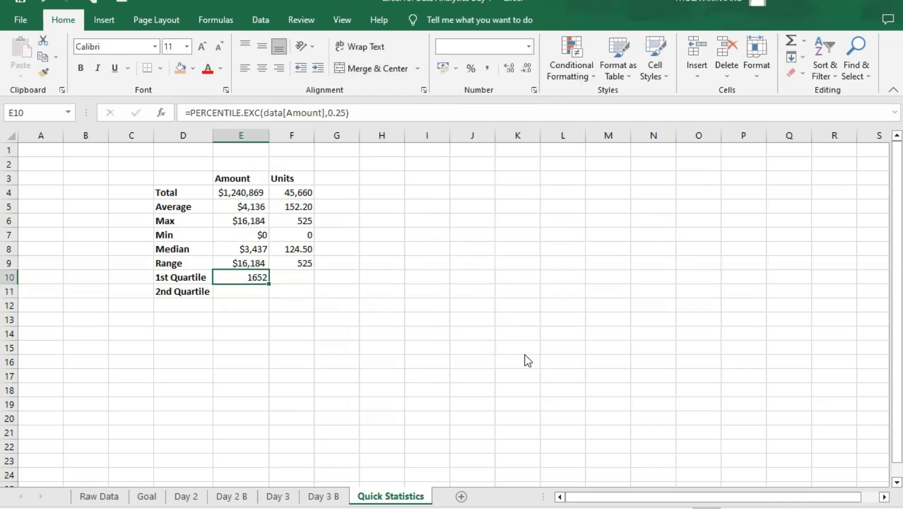
{"action": "left_click", "coordinate": [348, 119]}
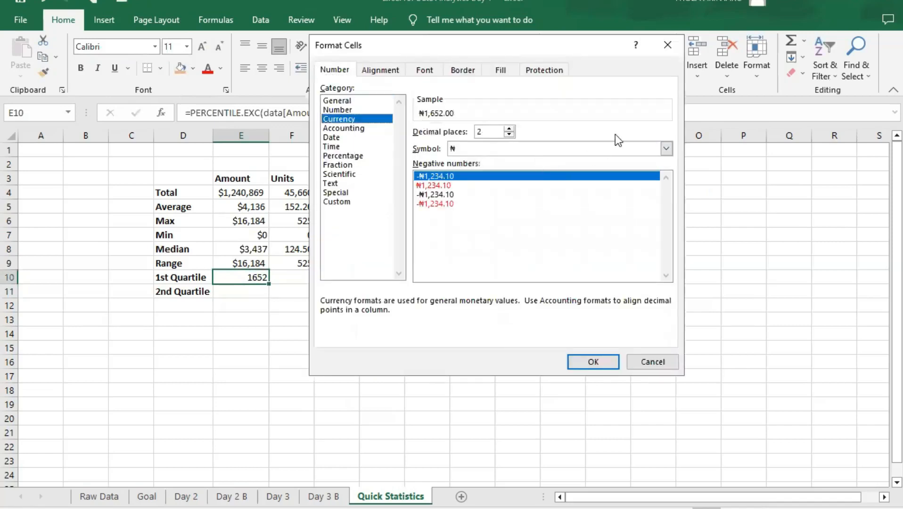
{"action": "left_click", "coordinate": [666, 149]}
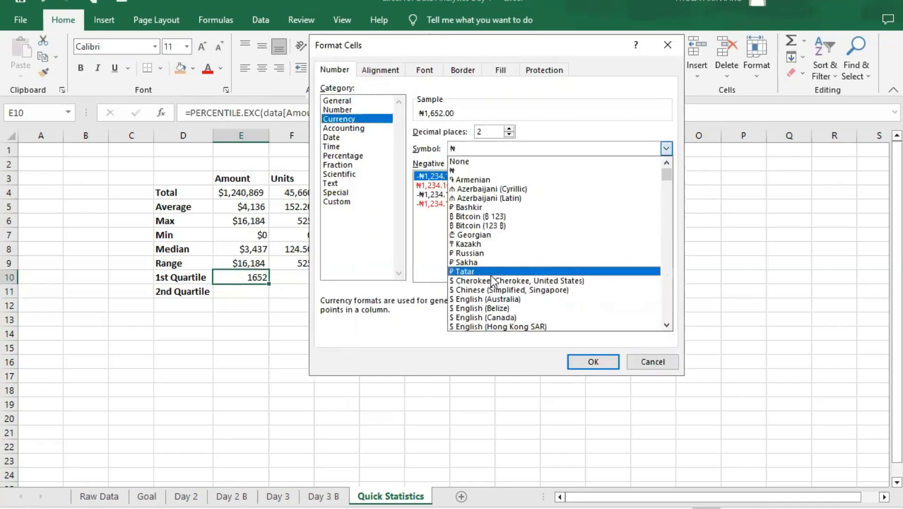
{"action": "left_click", "coordinate": [492, 127]}
{"action": "left_click_drag", "start_coordinate": [490, 132], "coordinate": [468, 134]}
{"action": "type", "text": "0"}
{"action": "left_click", "coordinate": [593, 362]}
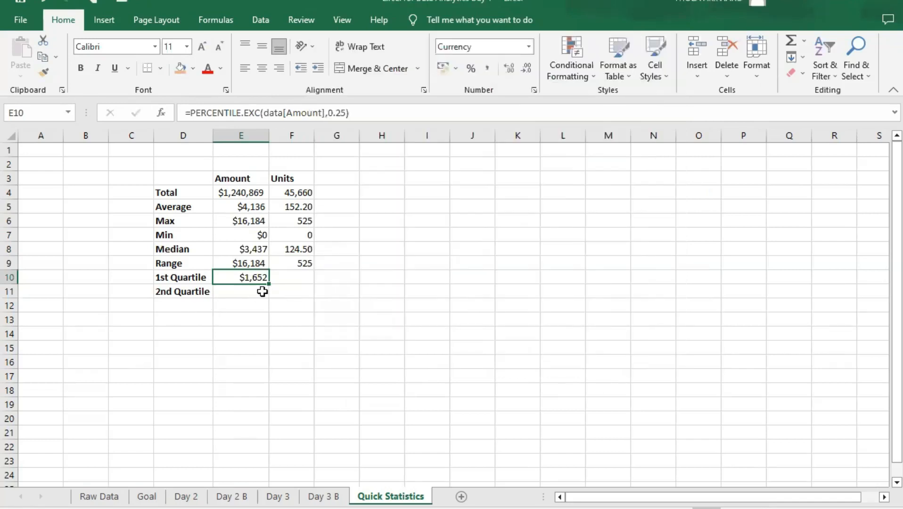
- Calculate the 2nd Quartile of Amount in E11 with the formula =PERCENTILE.EXC(data[Amount],0.75)
{"action": "left_click", "coordinate": [253, 291]}
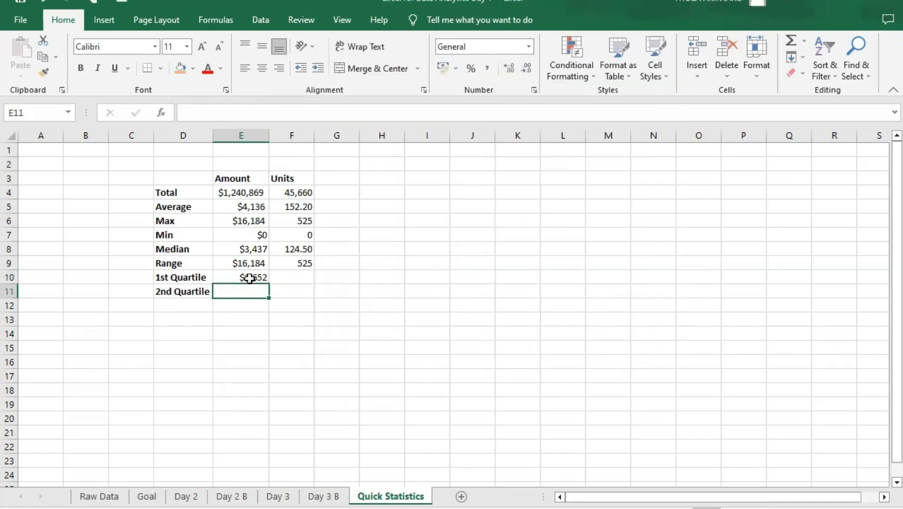
{"action": "left_click", "coordinate": [249, 278]}
{"action": "left_click", "coordinate": [248, 291]}
{"action": "type", "text": "="}
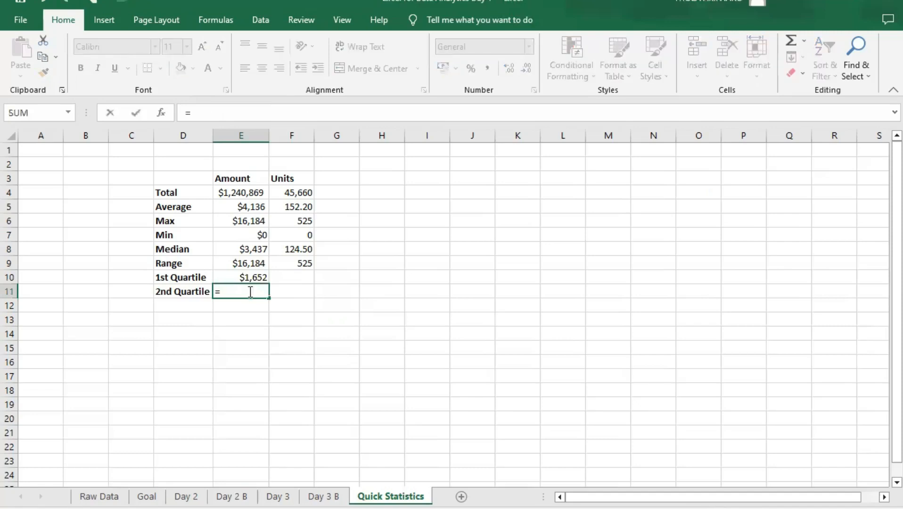
{"action": "type", "text": "PERCENTILE.EXC("}
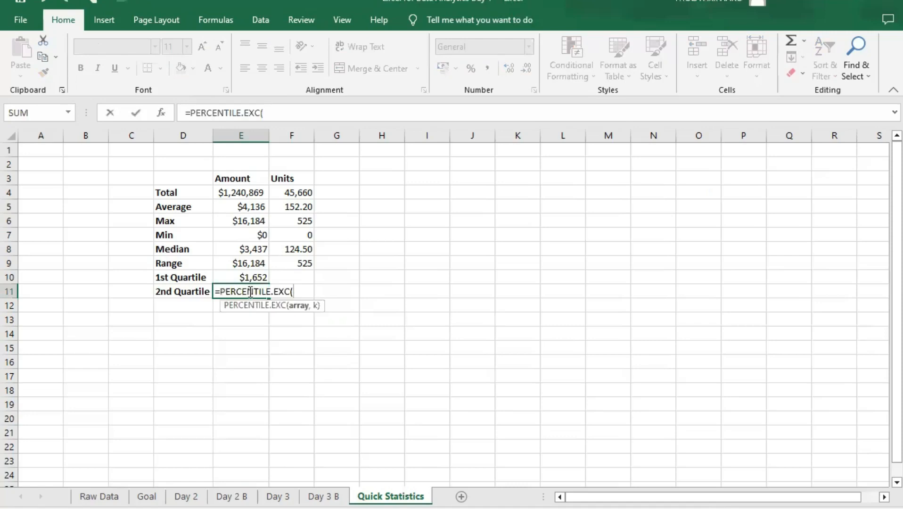
{"action": "type", "text": "data["}
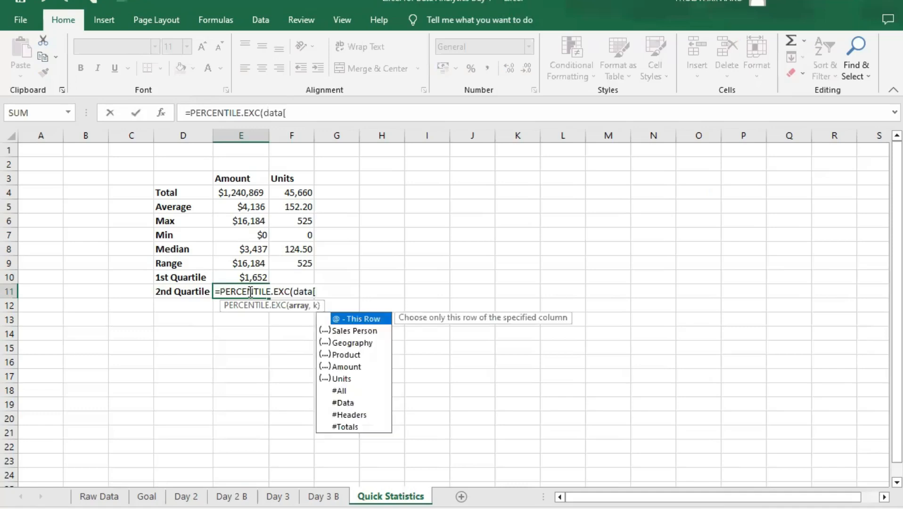
{"action": "type", "text": "am"}
{"action": "key", "text": "Tab"}
{"action": "type", "text": "]"}
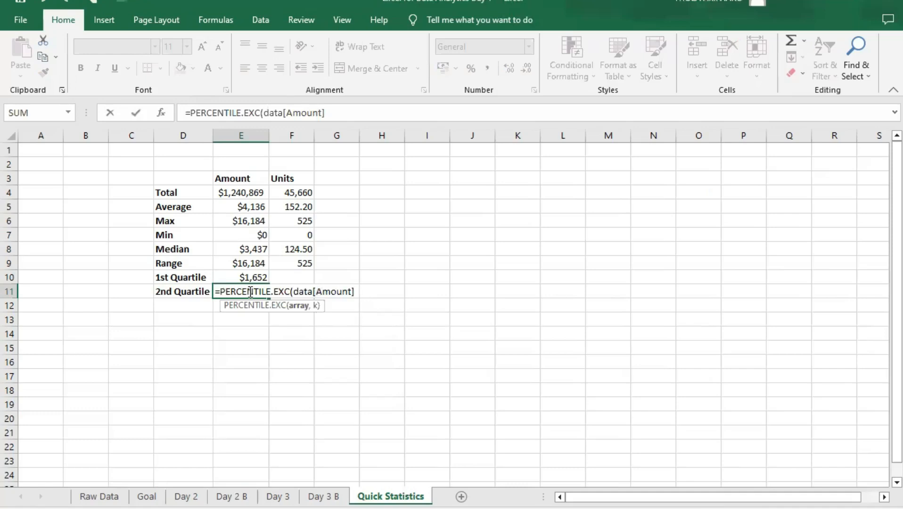
{"action": "type", "text": ",0.75"}
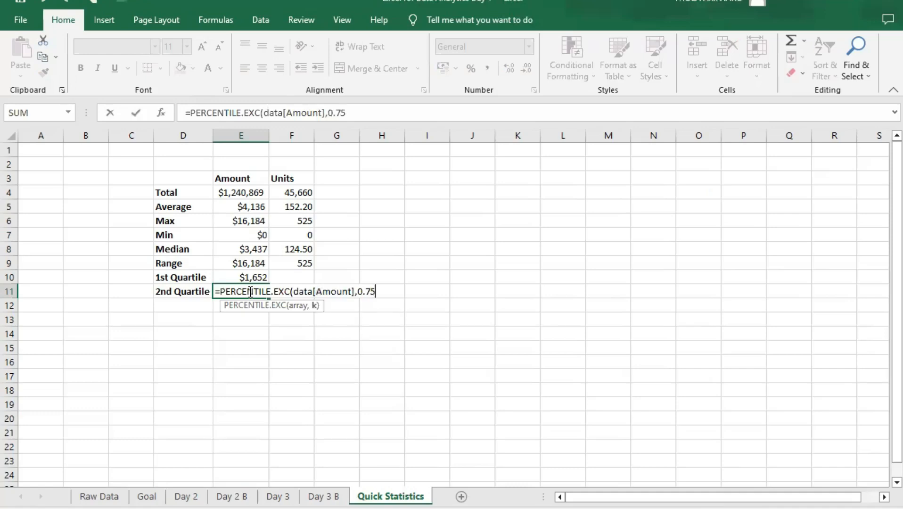
{"action": "type", "text": ")"}
{"action": "key", "text": "Return"}
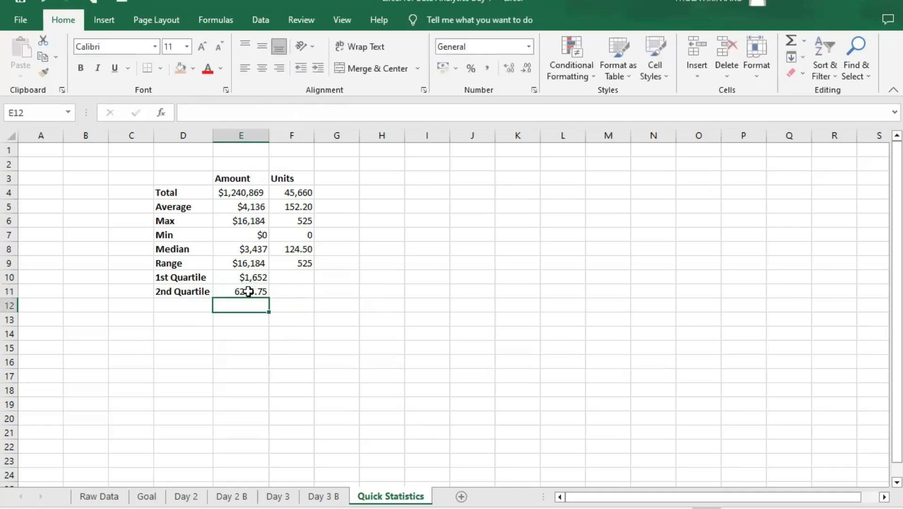
- Format the 2nd Quartile of Amount in E11 as Currency with the $ Cherokee (Cherokee, United States) symbol and 0 decimal places
{"action": "left_click", "coordinate": [239, 292]}
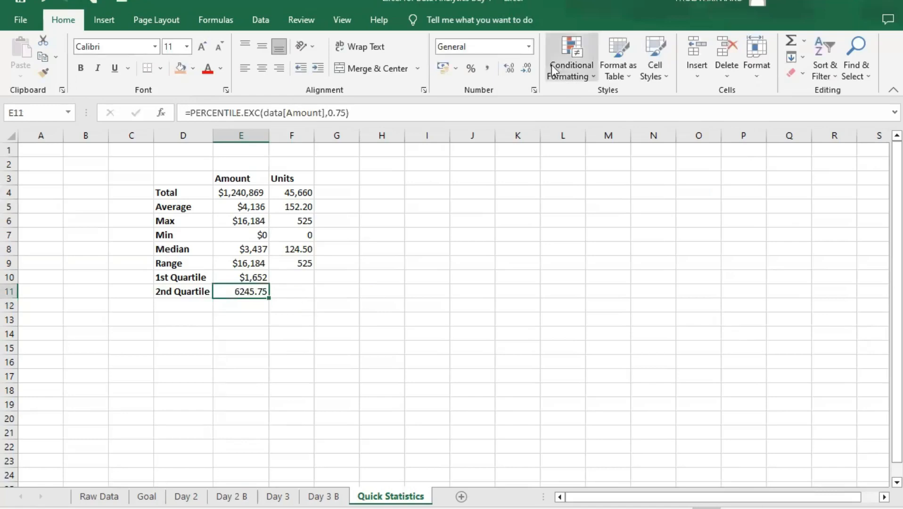
{"action": "left_click", "coordinate": [528, 45]}
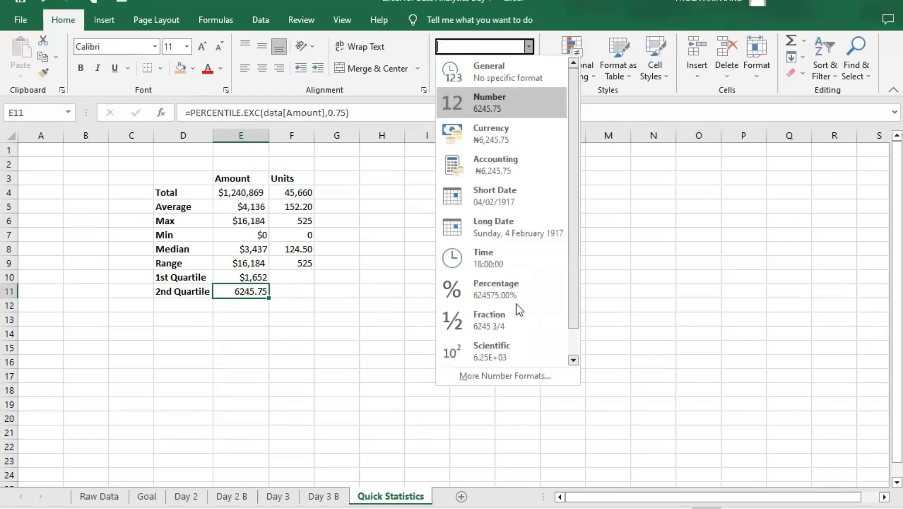
{"action": "left_click", "coordinate": [510, 375]}
{"action": "left_click", "coordinate": [346, 119]}
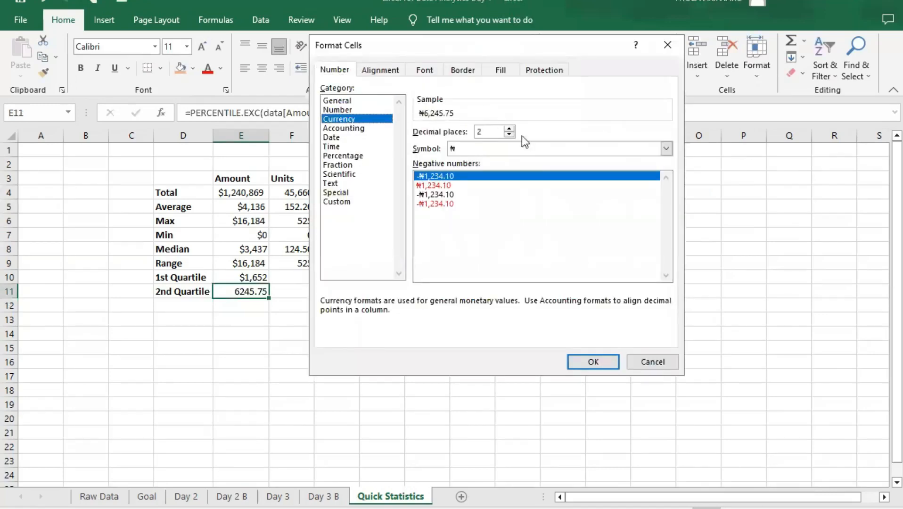
{"action": "left_click", "coordinate": [573, 148]}
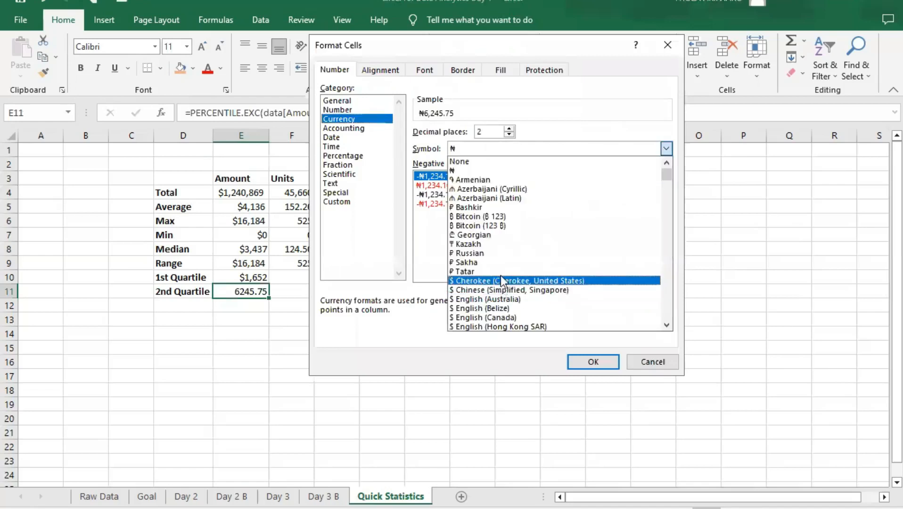
{"action": "left_click", "coordinate": [509, 281]}
{"action": "left_click", "coordinate": [479, 132]}
{"action": "type", "text": "0"}
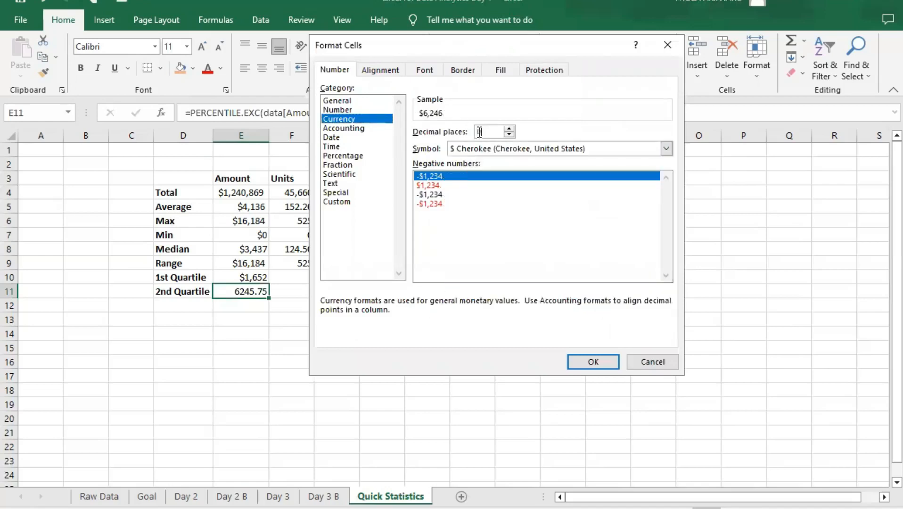
{"action": "left_click", "coordinate": [608, 362]}
- Fill the two quartile formulas from E10:E11 across into the Units cells F10:F11
{"action": "left_click", "coordinate": [285, 278]}
{"action": "left_click", "coordinate": [252, 277]}
{"action": "left_click", "coordinate": [272, 288]}
{"action": "left_click", "coordinate": [265, 281]}
{"action": "left_click_drag", "start_coordinate": [259, 276], "coordinate": [300, 287]}
{"action": "left_click", "coordinate": [293, 288]}
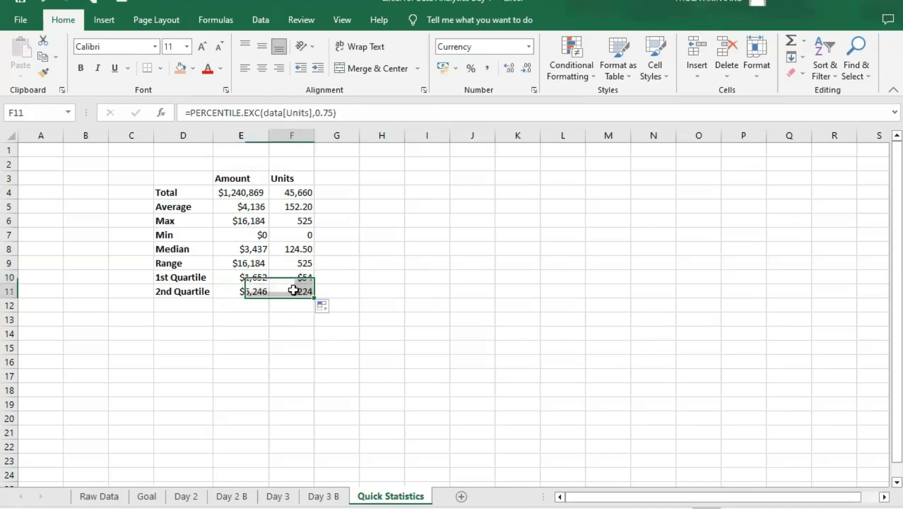
- Format the Units quartiles in F10:F11 as Number with two decimal places
{"action": "left_click", "coordinate": [292, 277]}
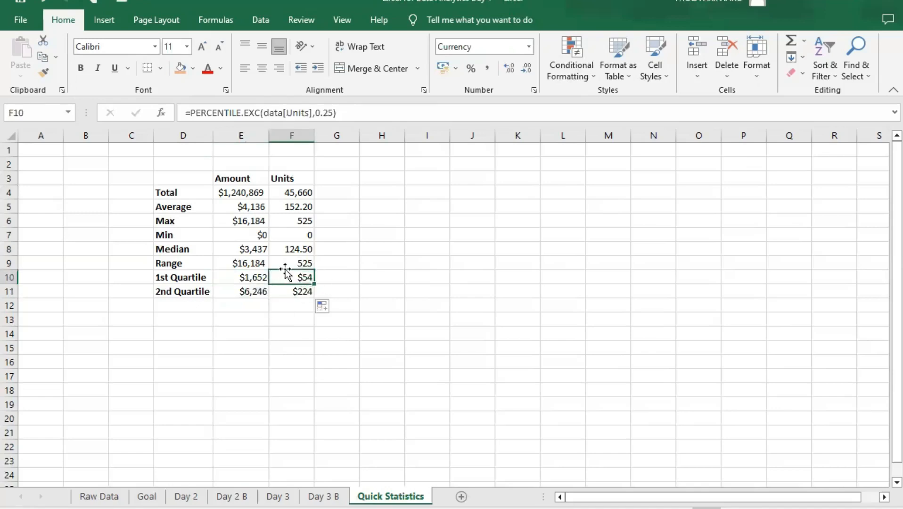
{"action": "left_click", "coordinate": [532, 47]}
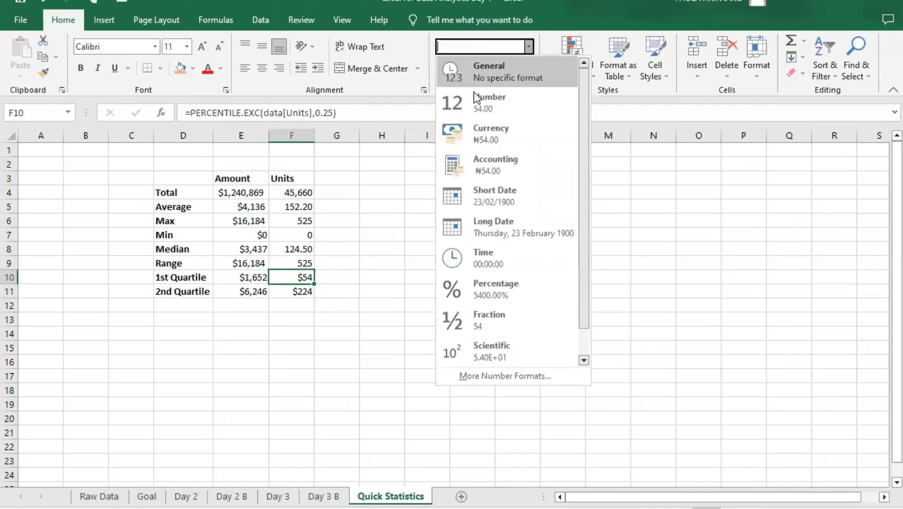
{"action": "left_click", "coordinate": [289, 273]}
{"action": "left_click_drag", "start_coordinate": [288, 274], "coordinate": [292, 290]}
{"action": "left_click", "coordinate": [528, 47]}
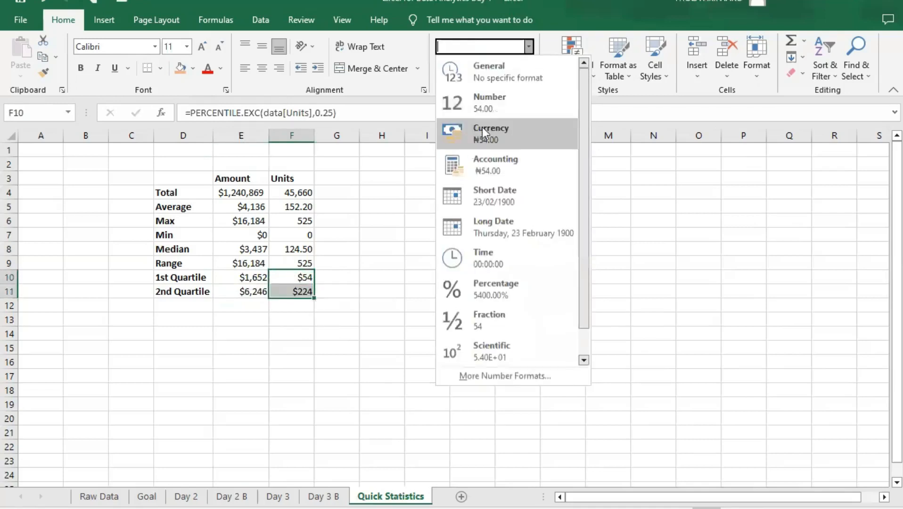
{"action": "left_click", "coordinate": [488, 104]}
{"action": "left_click", "coordinate": [351, 272]}
{"action": "left_click_drag", "start_coordinate": [301, 277], "coordinate": [303, 293]}
{"action": "left_click", "coordinate": [325, 275]}
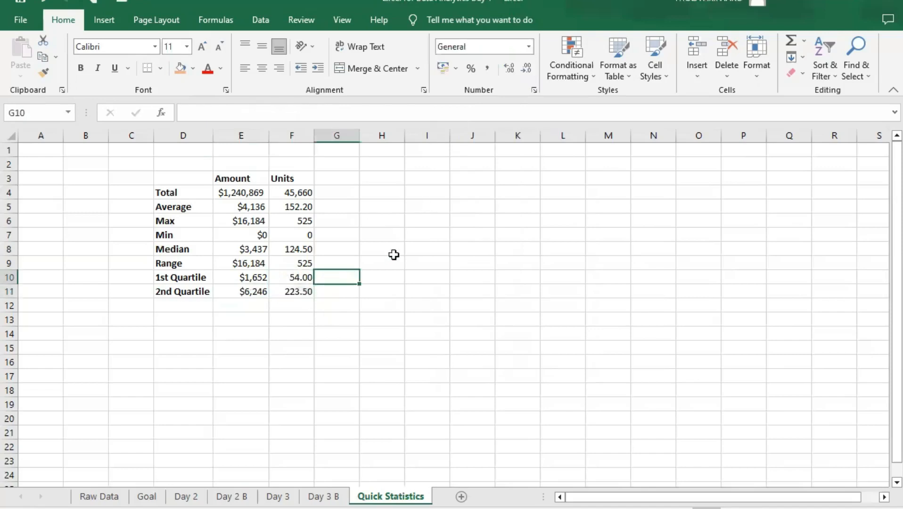
- Examine the totals of Amount and Units and the maximum Units in the statistics table
{"action": "left_click", "coordinate": [387, 245]}
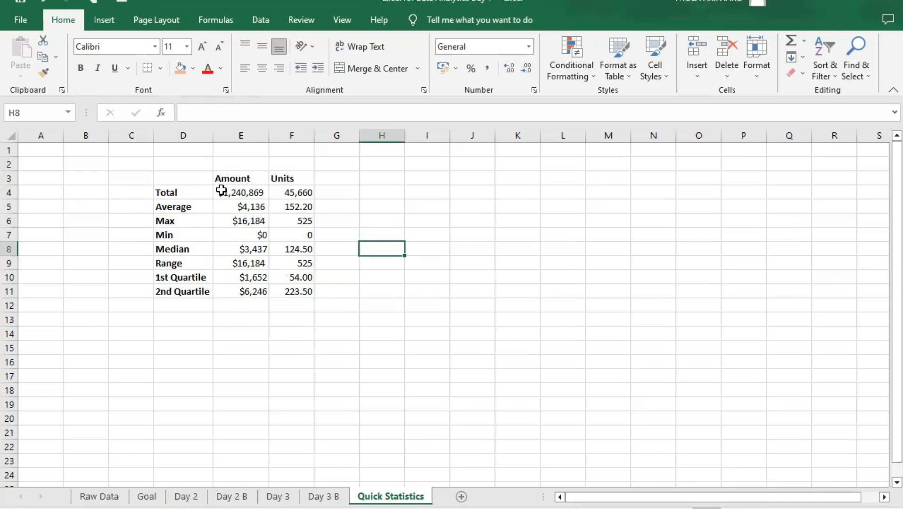
{"action": "left_click", "coordinate": [195, 190]}
{"action": "left_click", "coordinate": [227, 194]}
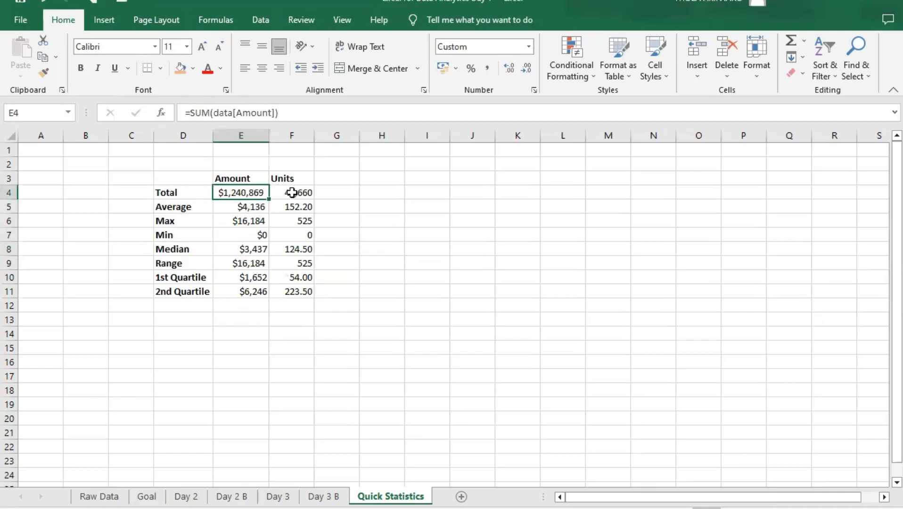
{"action": "left_click", "coordinate": [308, 190]}
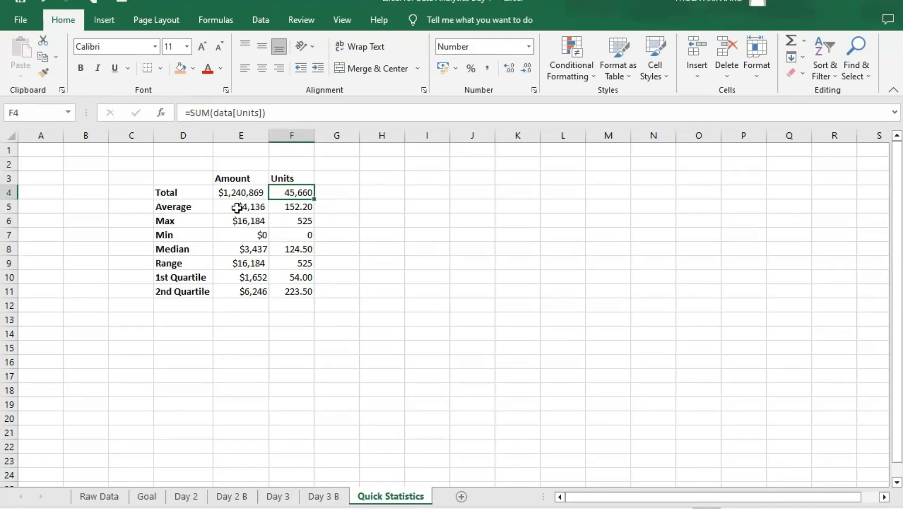
{"action": "left_click", "coordinate": [240, 193]}
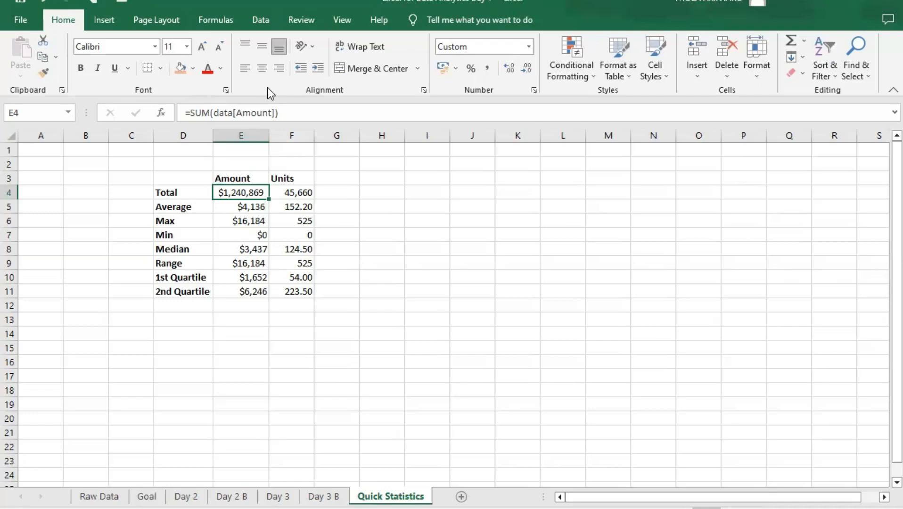
{"action": "left_click", "coordinate": [292, 220]}
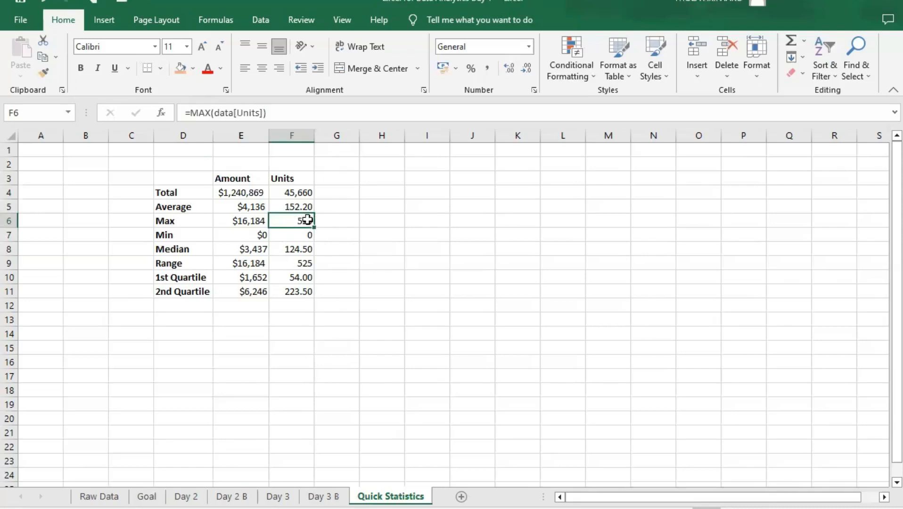
{"action": "left_click", "coordinate": [339, 224]}
{"action": "left_click", "coordinate": [300, 223]}
- Filter the Units column on the Day 3 B sheet to 525 and inspect the matching record's product, geography and sales person
{"action": "left_click", "coordinate": [323, 496]}
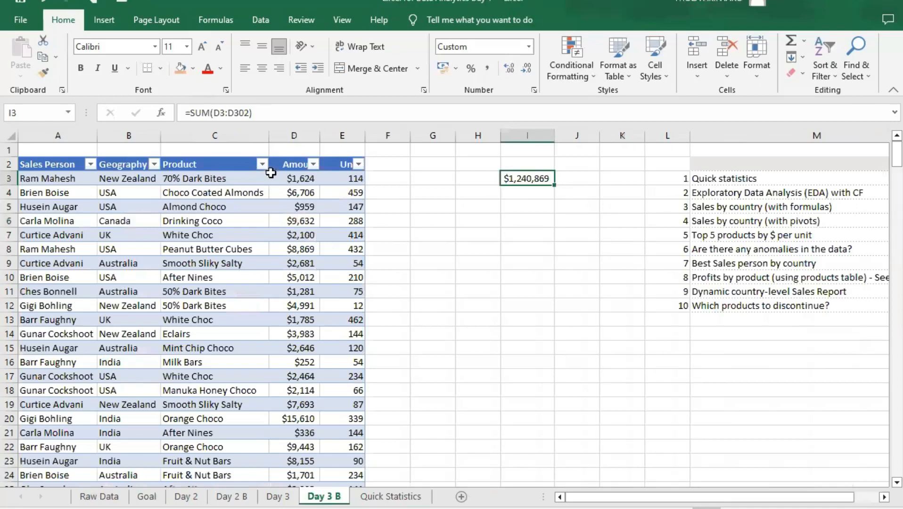
{"action": "left_click", "coordinate": [359, 164]}
{"action": "left_click", "coordinate": [217, 320]}
{"action": "left_click_drag", "start_coordinate": [353, 330], "coordinate": [337, 416]}
{"action": "left_click", "coordinate": [219, 420]}
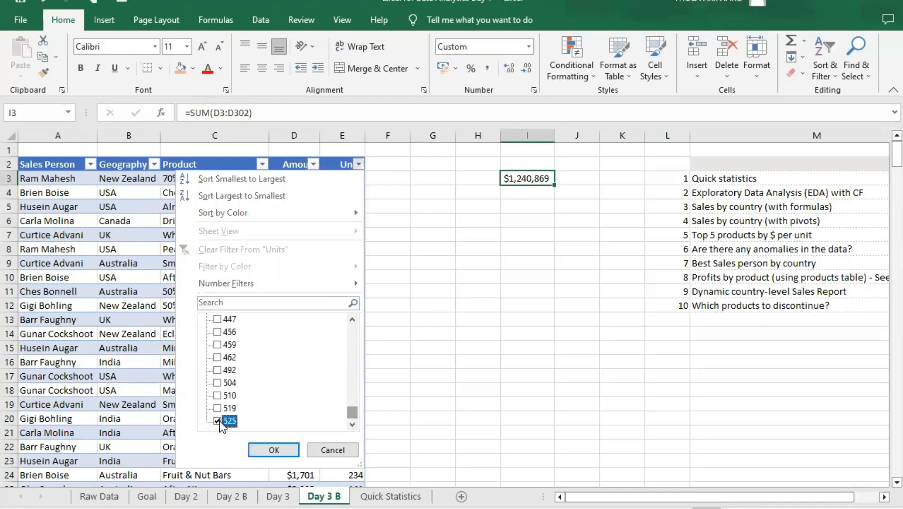
{"action": "left_click", "coordinate": [279, 453]}
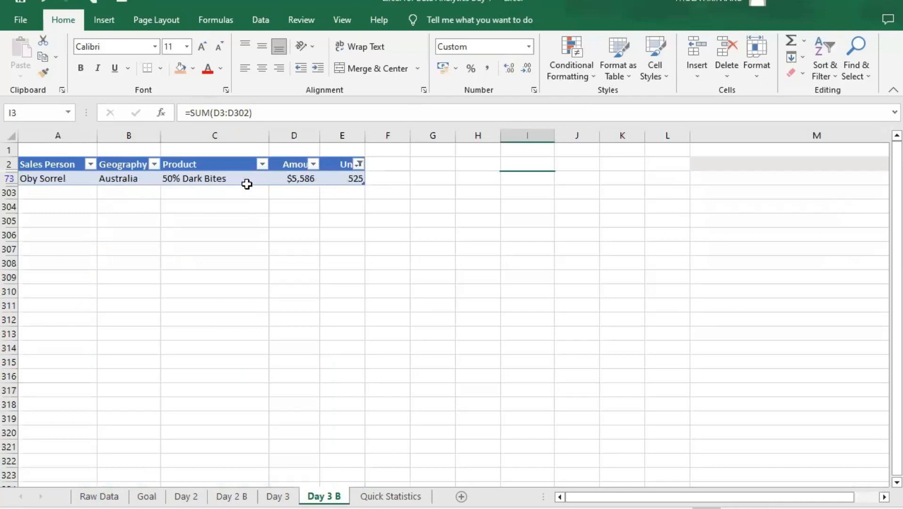
{"action": "left_click", "coordinate": [217, 178]}
{"action": "left_click", "coordinate": [353, 179]}
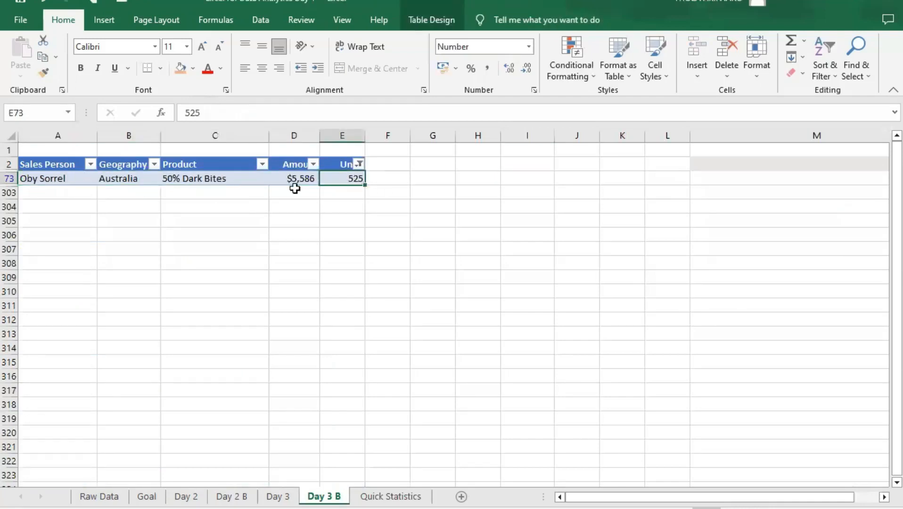
{"action": "left_click", "coordinate": [222, 179]}
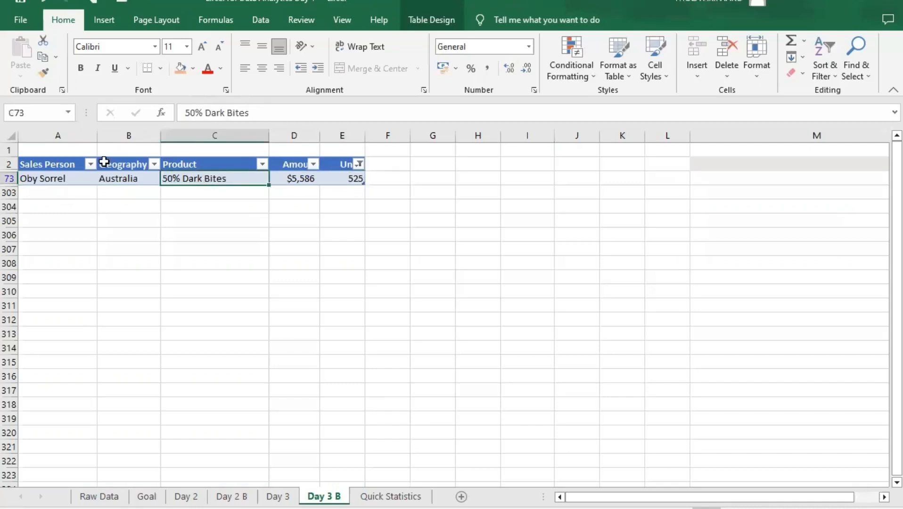
{"action": "left_click", "coordinate": [134, 183]}
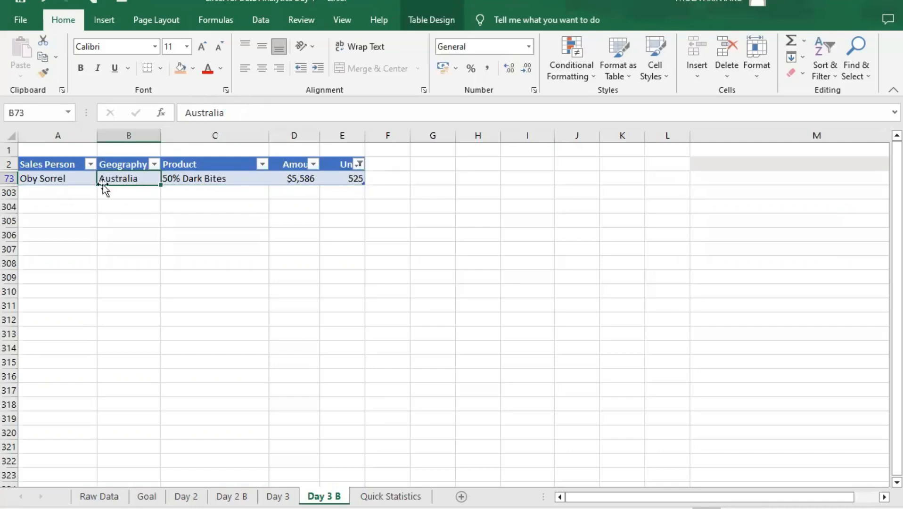
{"action": "left_click", "coordinate": [66, 178]}
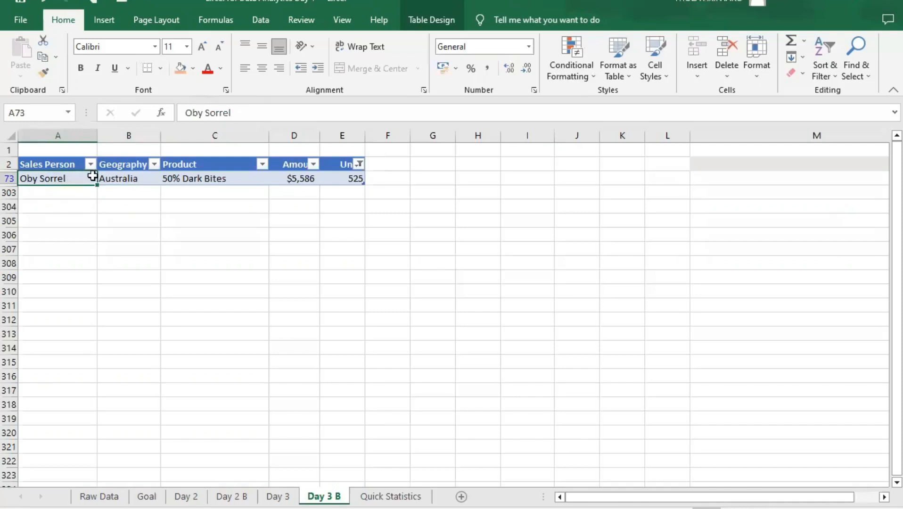
- Examine the 525-unit record's sales person, geography and product, and compare its amount with its units
{"action": "left_click", "coordinate": [239, 183]}
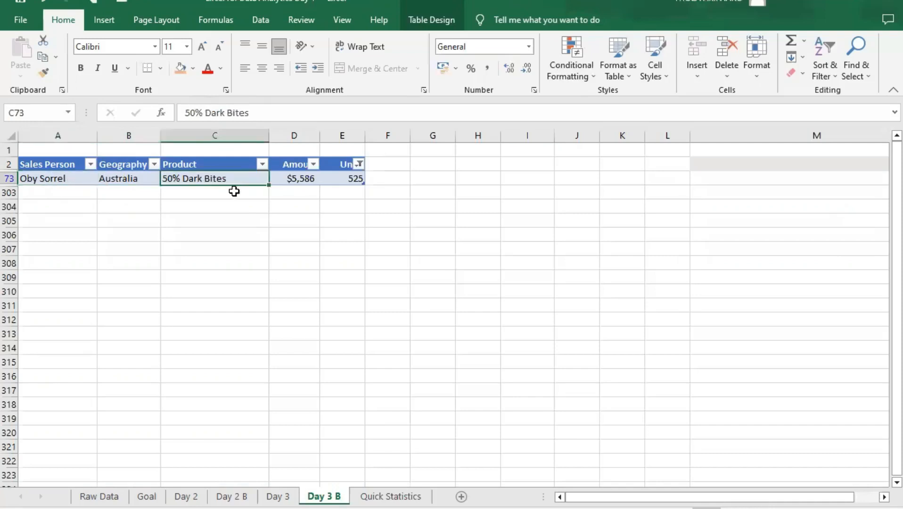
{"action": "left_click", "coordinate": [53, 179]}
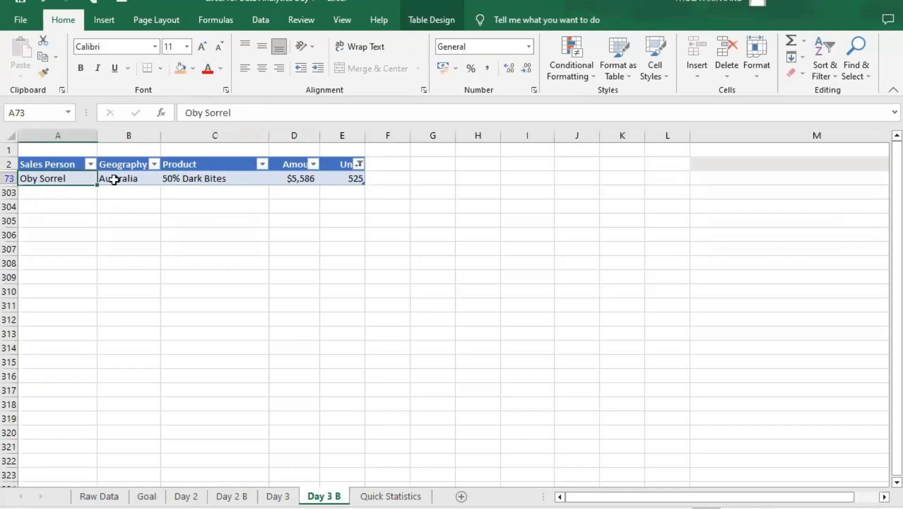
{"action": "left_click", "coordinate": [257, 178]}
{"action": "left_click", "coordinate": [127, 179]}
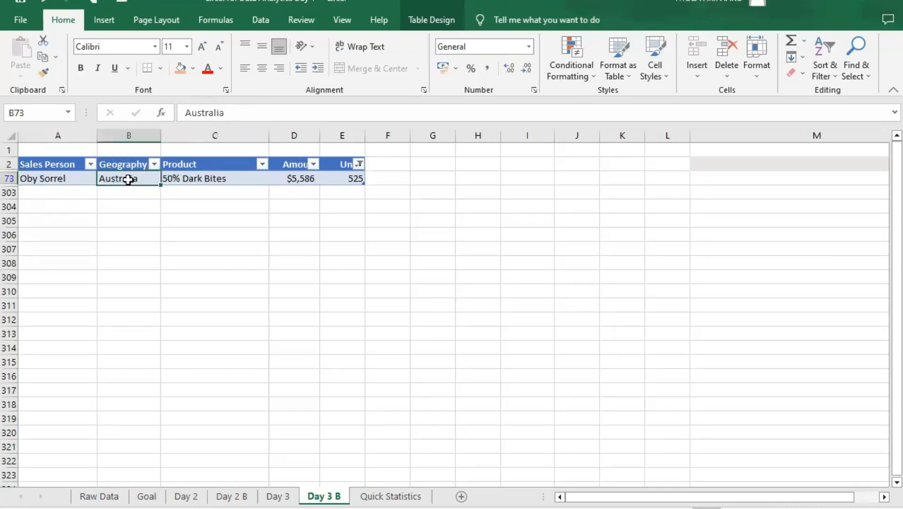
{"action": "left_click", "coordinate": [207, 182]}
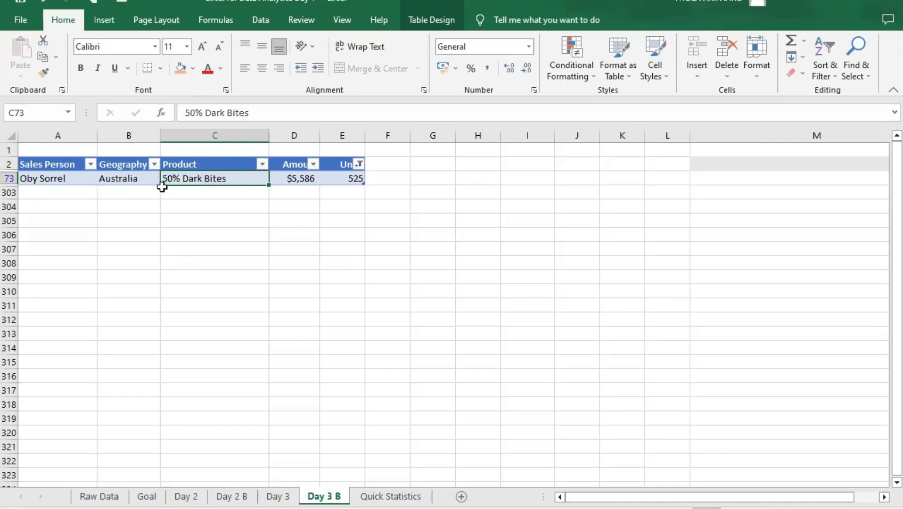
{"action": "left_click", "coordinate": [299, 177]}
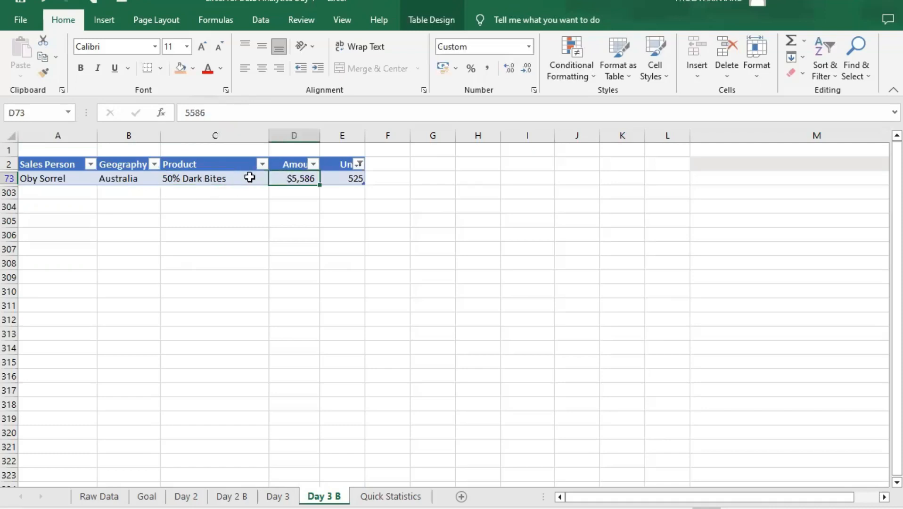
{"action": "left_click", "coordinate": [262, 178]}
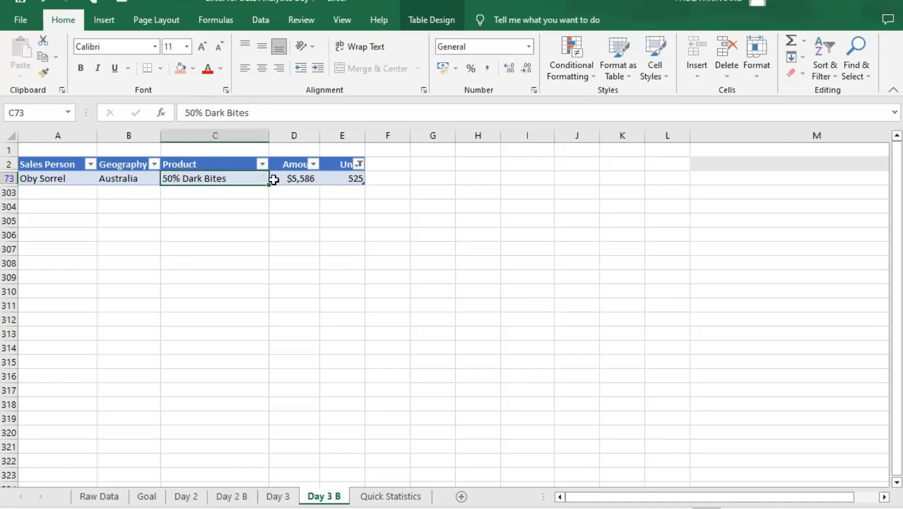
{"action": "left_click", "coordinate": [313, 189]}
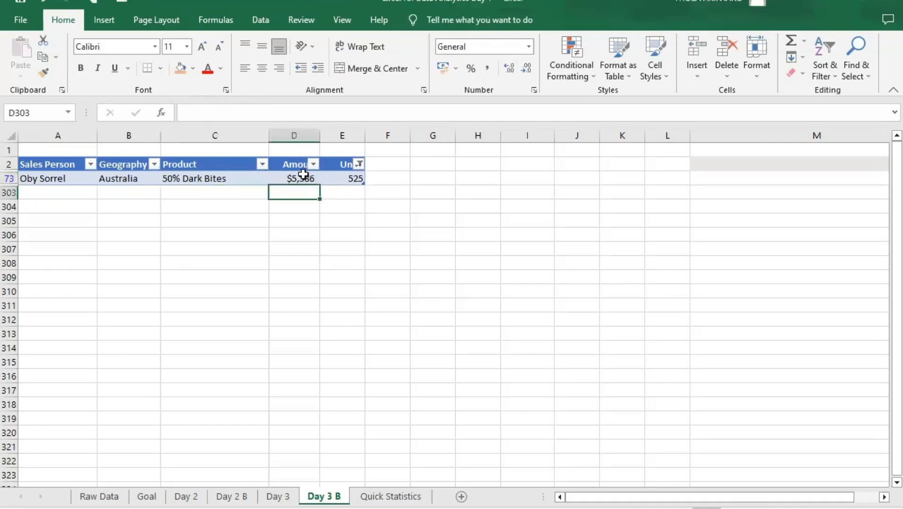
{"action": "left_click", "coordinate": [304, 178]}
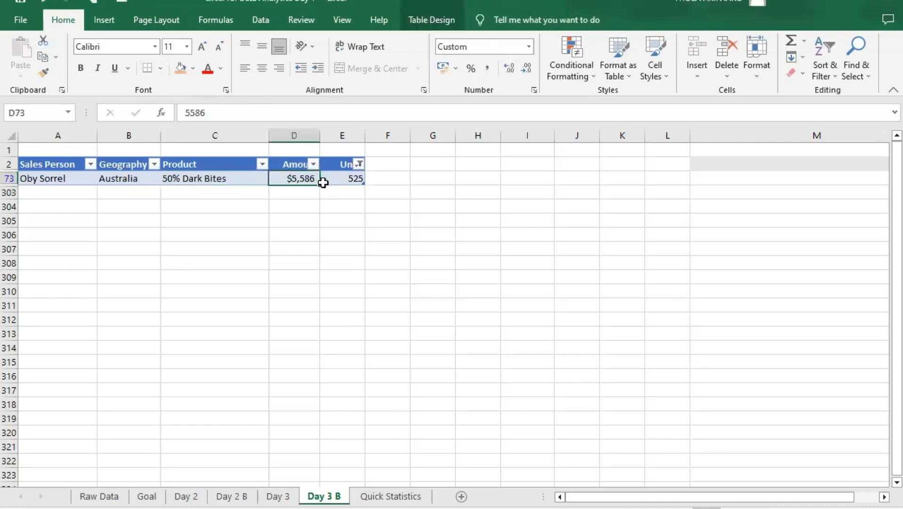
{"action": "left_click", "coordinate": [350, 187]}
{"action": "left_click", "coordinate": [348, 180]}
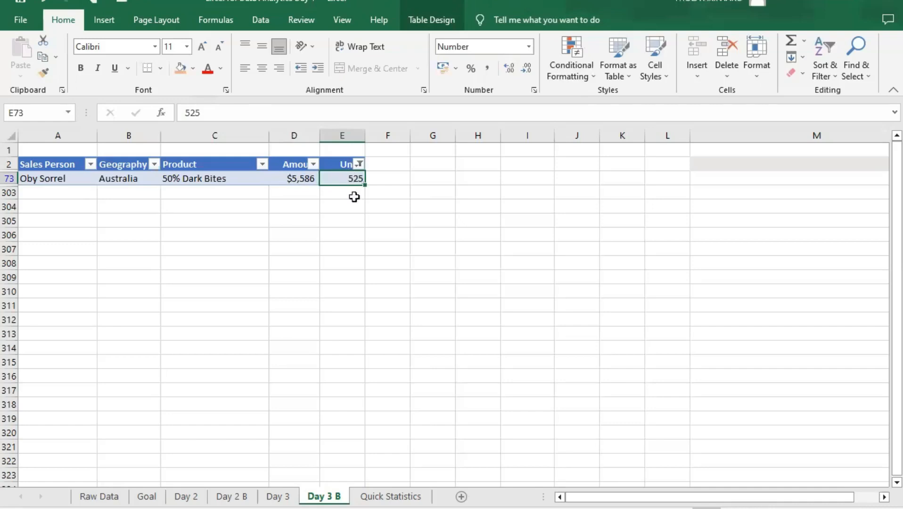
- Clear the Units filter on the Day 3 B sheet and check the maximum Amount on the Quick Statistics sheet
{"action": "left_click", "coordinate": [361, 164]}
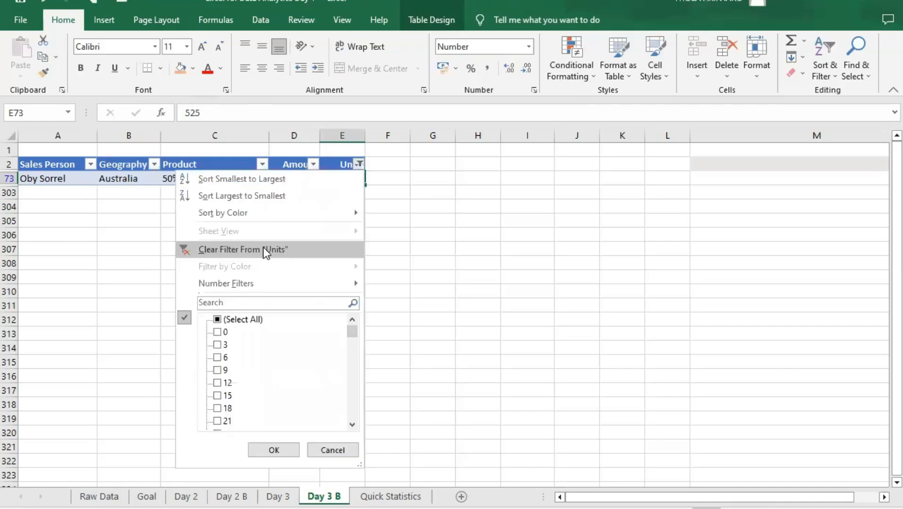
{"action": "left_click", "coordinate": [263, 247]}
{"action": "left_click", "coordinate": [391, 496]}
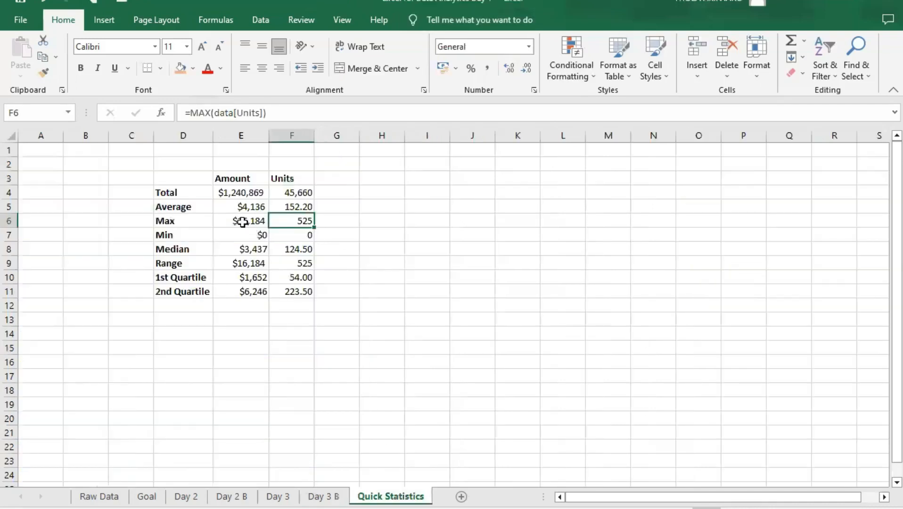
{"action": "left_click", "coordinate": [248, 221]}
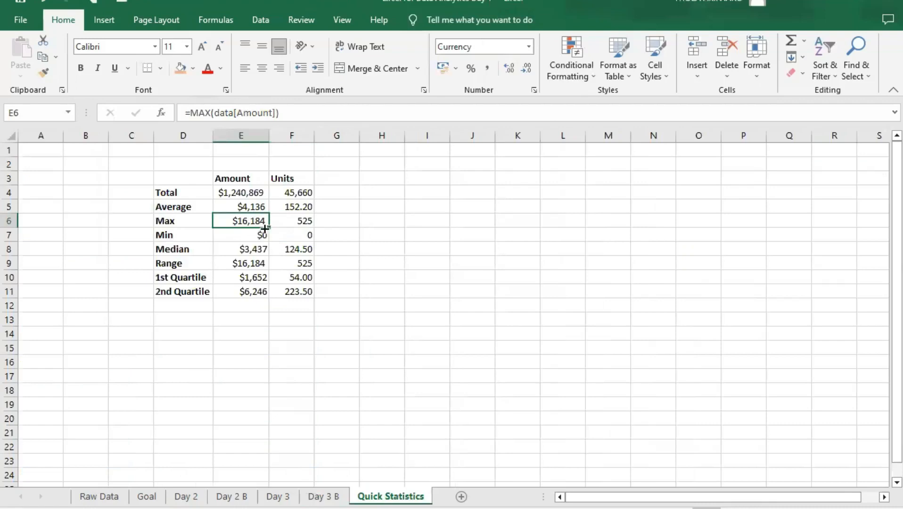
- Filter the Amount column of the Day 3 B table to show only $16,184
{"action": "left_click", "coordinate": [323, 496]}
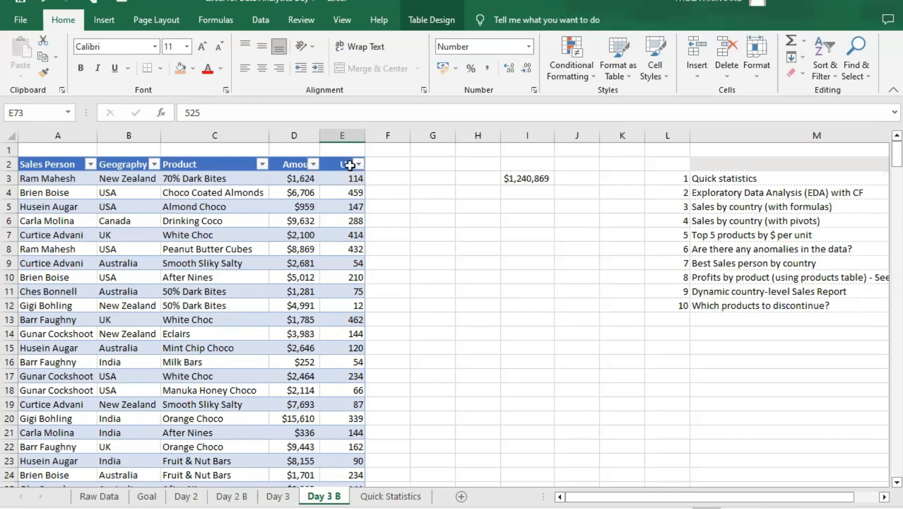
{"action": "left_click", "coordinate": [314, 164]}
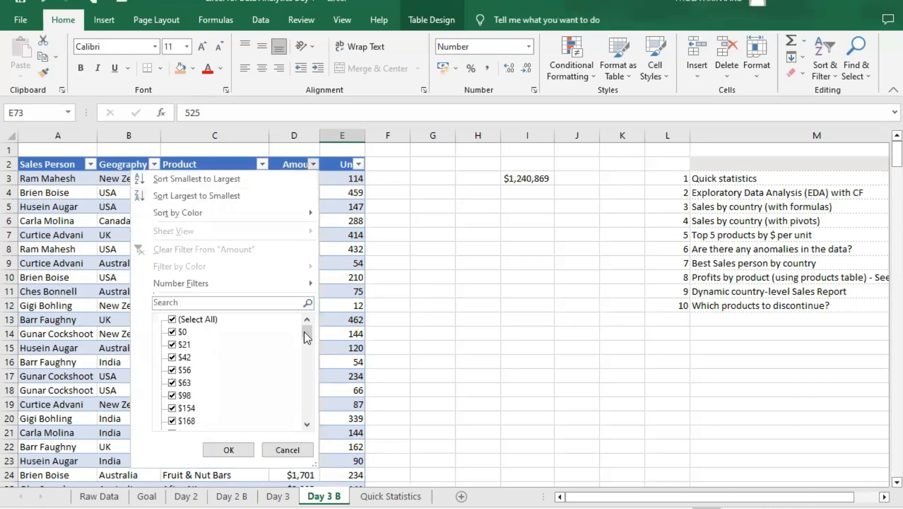
{"action": "mouse_move", "coordinate": [304, 333]}
{"action": "left_mouse_down"}
{"action": "mouse_move", "coordinate": [308, 427]}
{"action": "mouse_move", "coordinate": [307, 332]}
{"action": "left_mouse_up"}
{"action": "scroll", "coordinate": [280, 377], "scroll_direction": "up", "scroll_amount": 3}
{"action": "left_click", "coordinate": [176, 318]}
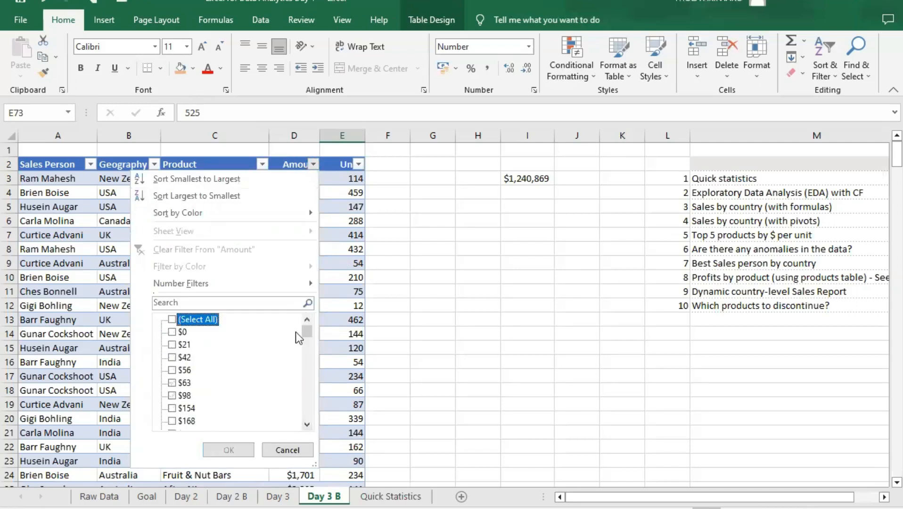
{"action": "left_click", "coordinate": [304, 416]}
{"action": "left_click", "coordinate": [172, 420]}
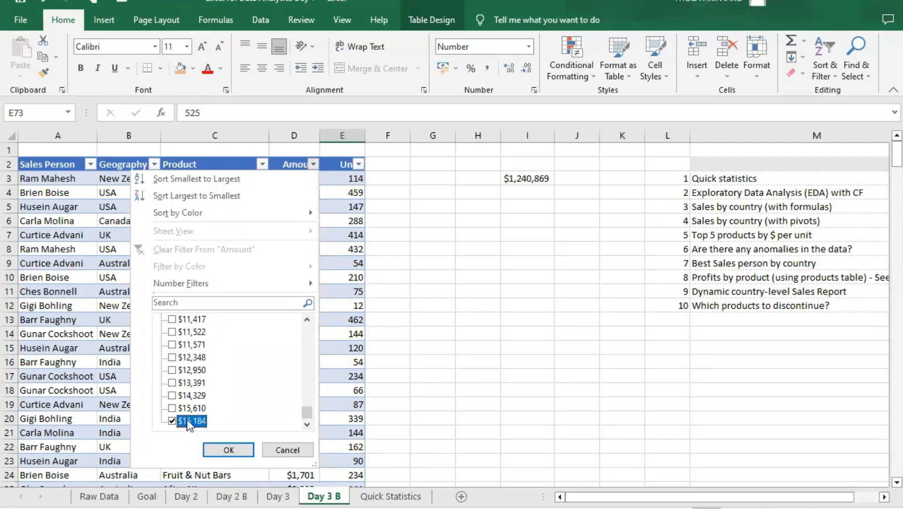
{"action": "left_click", "coordinate": [236, 445]}
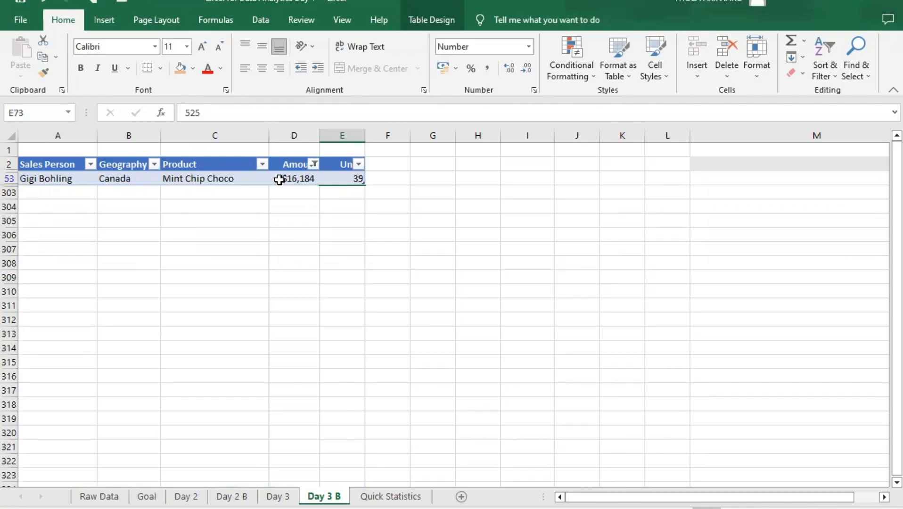
- Examine the product, geography and sales person of the $16,184 record
{"action": "left_click", "coordinate": [232, 182]}
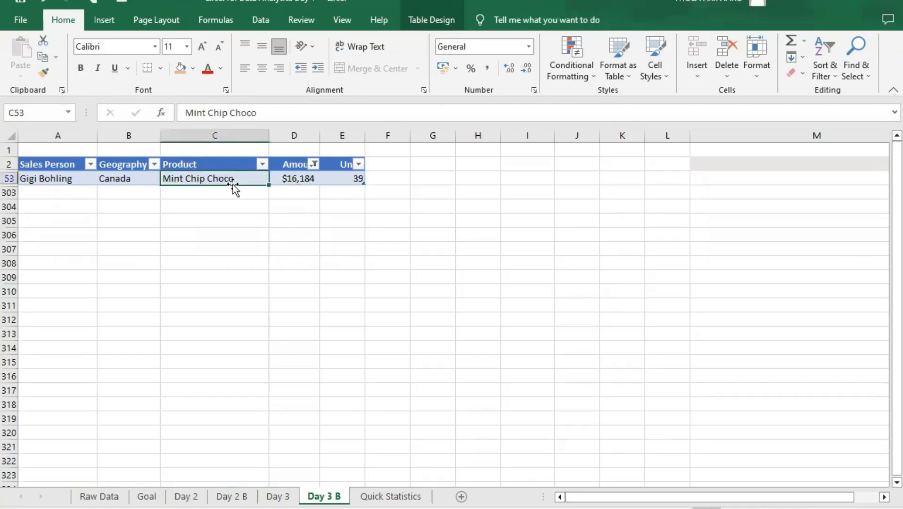
{"action": "left_click", "coordinate": [302, 178]}
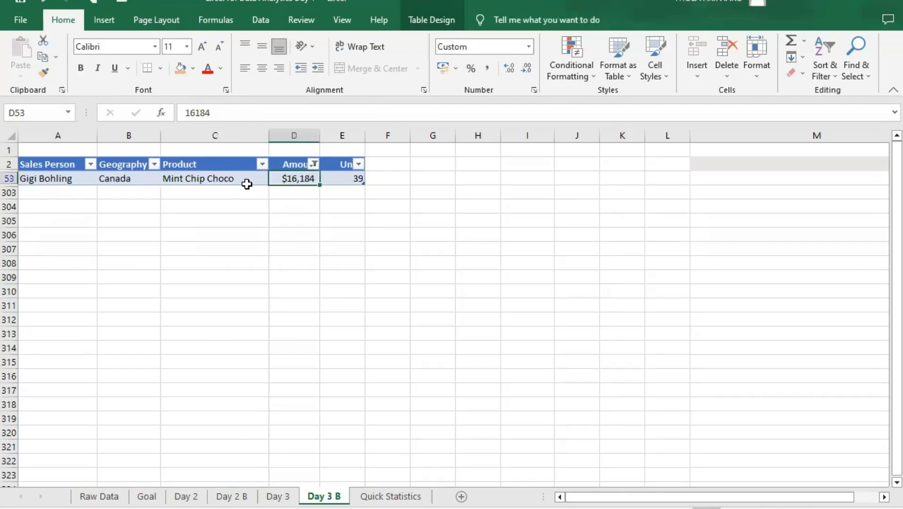
{"action": "left_click", "coordinate": [222, 192]}
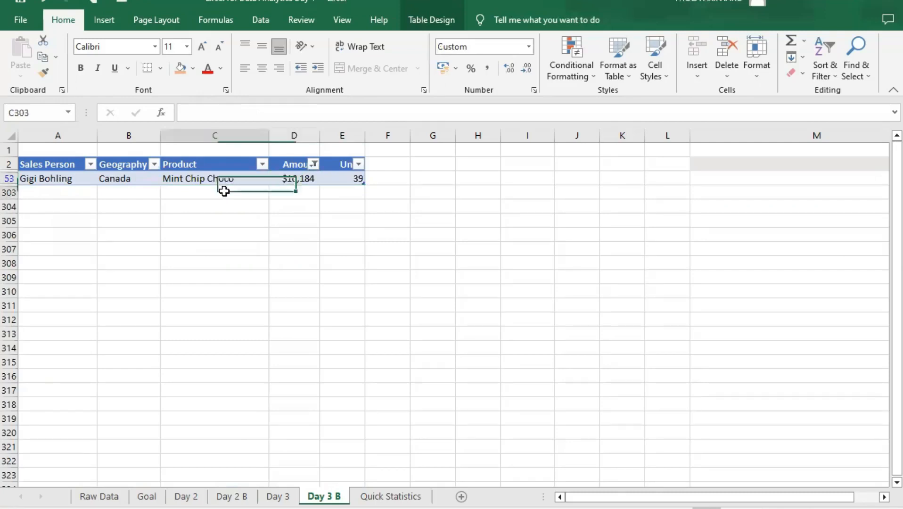
{"action": "left_click", "coordinate": [245, 210]}
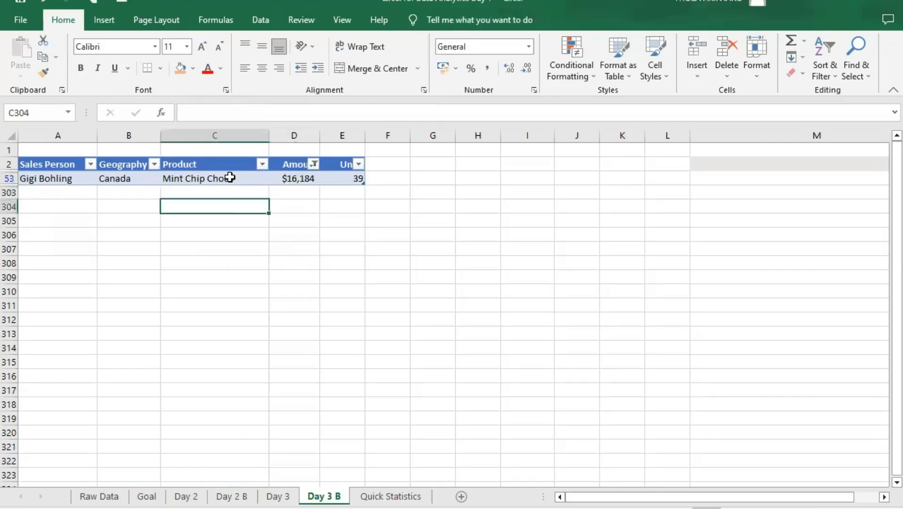
{"action": "left_click", "coordinate": [236, 178]}
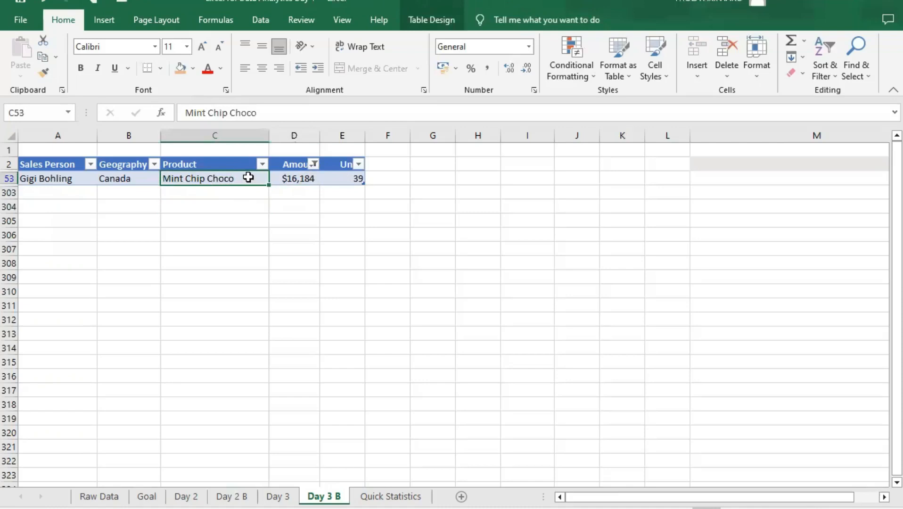
{"action": "left_click", "coordinate": [116, 179]}
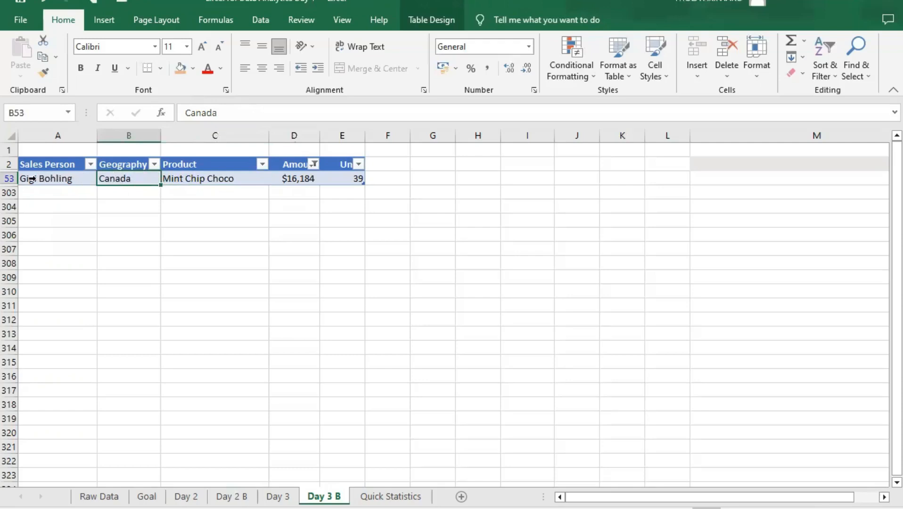
{"action": "left_click", "coordinate": [54, 179]}
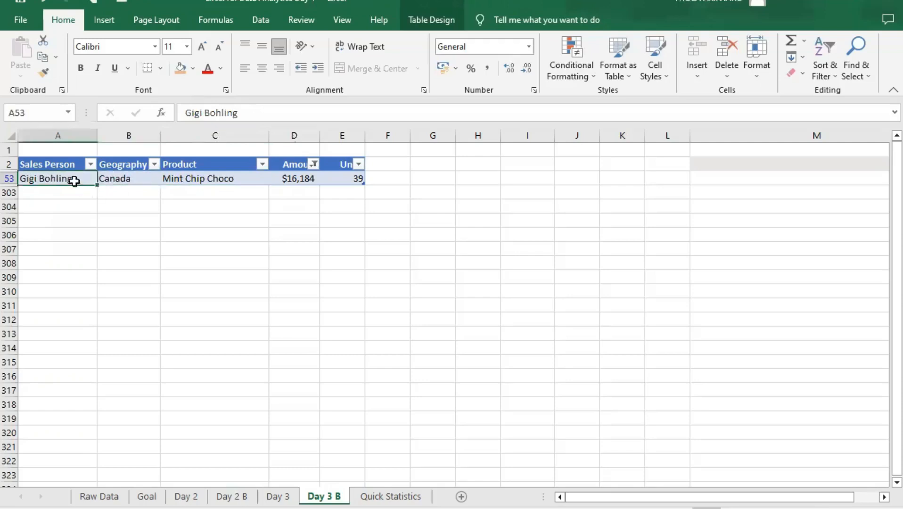
{"action": "left_click", "coordinate": [65, 189]}
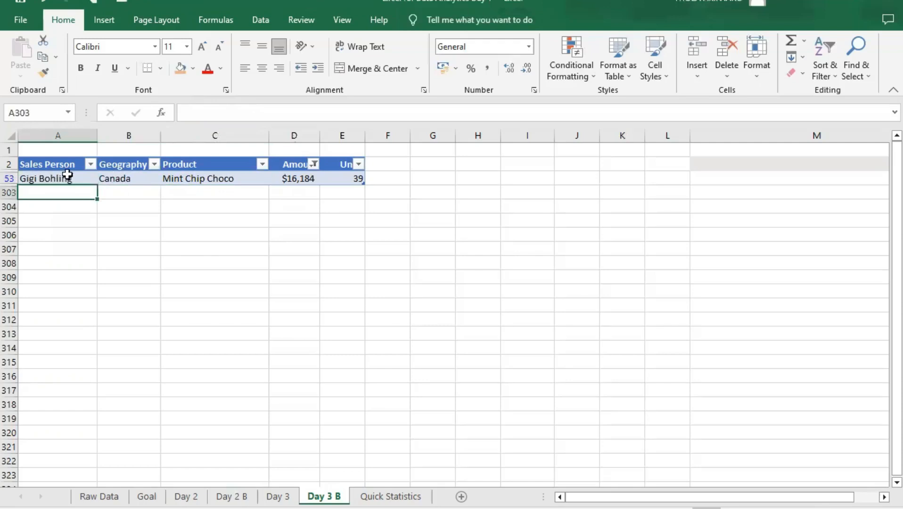
{"action": "left_click", "coordinate": [71, 177]}
{"action": "left_click", "coordinate": [71, 197]}
{"action": "left_click", "coordinate": [80, 181]}
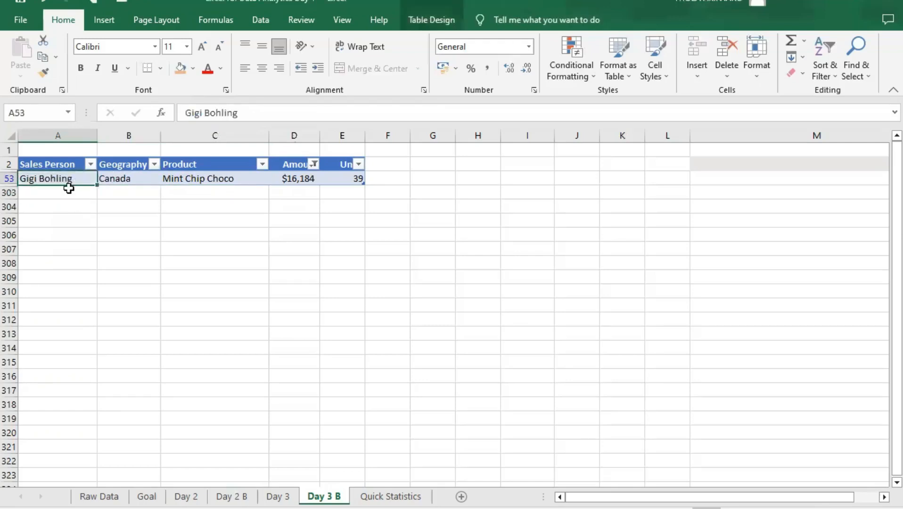
{"action": "left_click", "coordinate": [68, 189]}
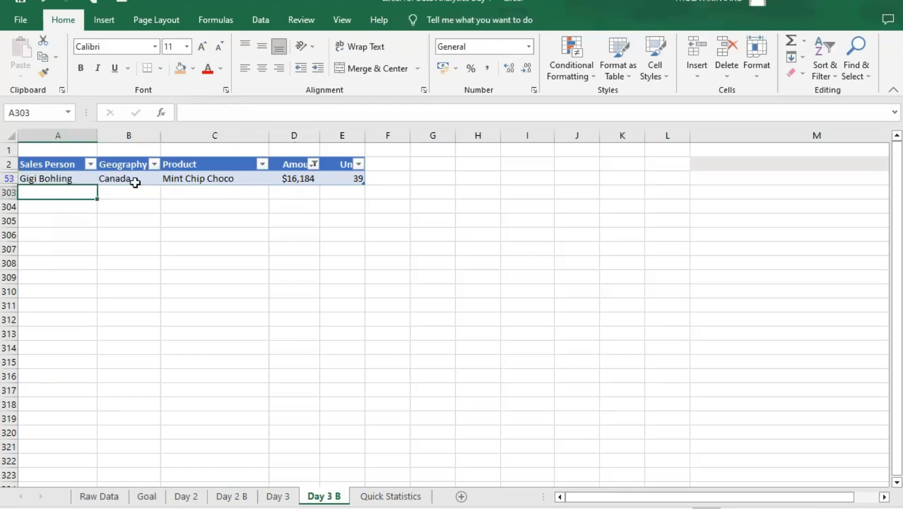
- Compare the amount and units sold in the filtered maximum-Amount record, noting its sales person
{"action": "left_click", "coordinate": [308, 179]}
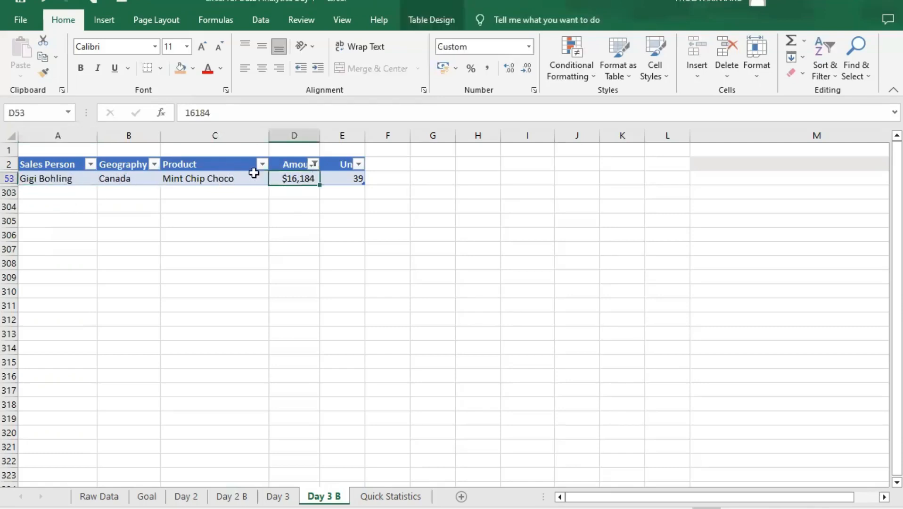
{"action": "left_click", "coordinate": [343, 181]}
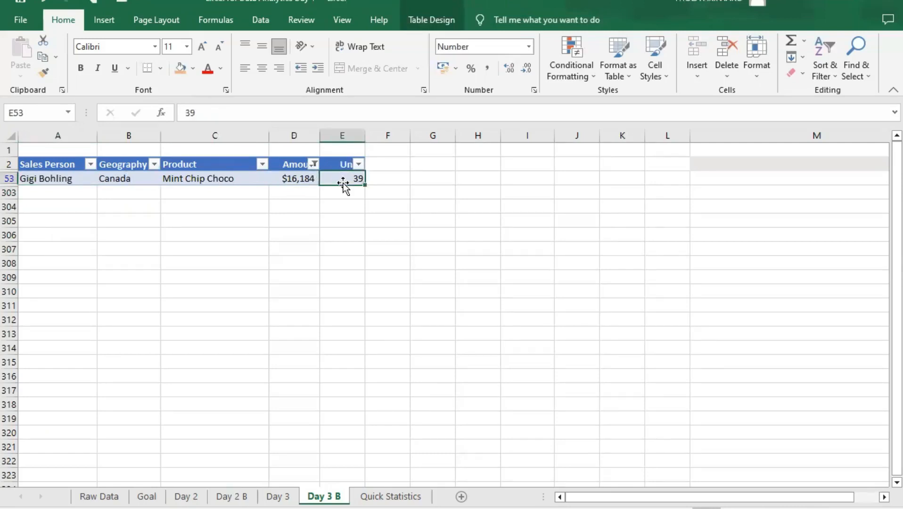
{"action": "left_click", "coordinate": [304, 183]}
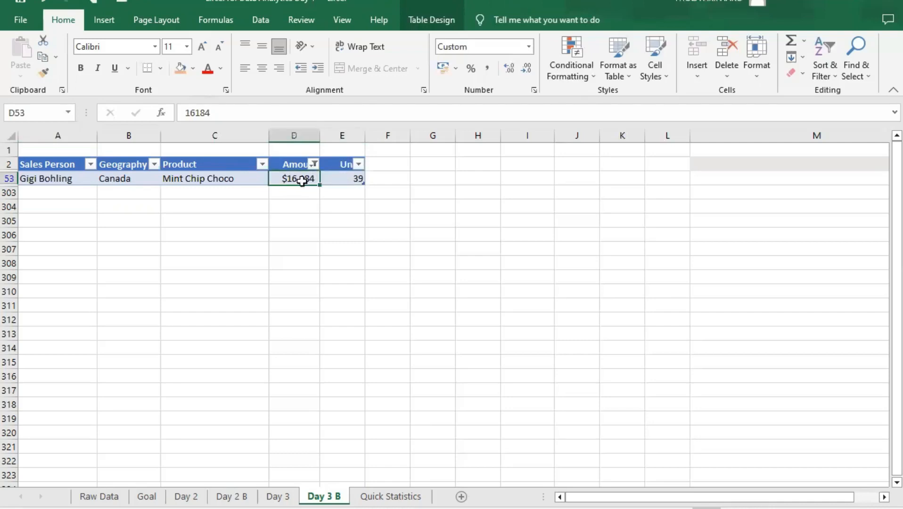
{"action": "left_click", "coordinate": [50, 179]}
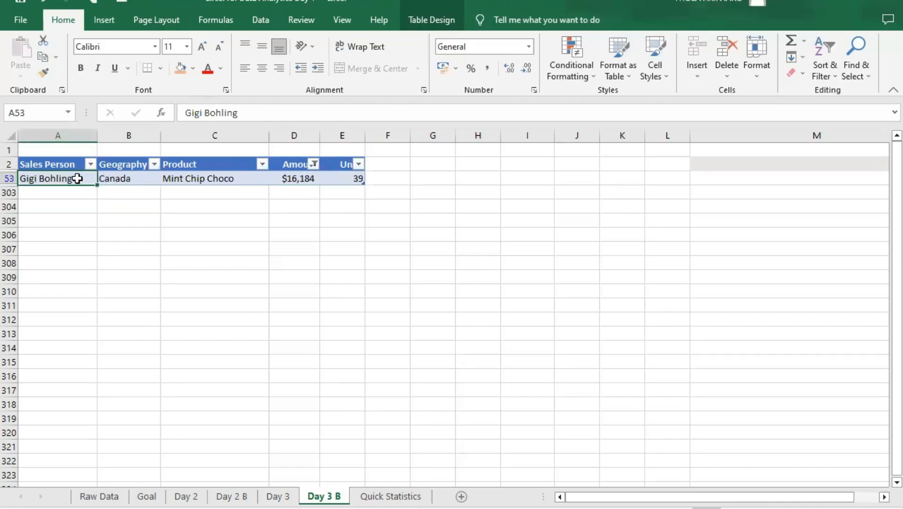
{"action": "left_click", "coordinate": [342, 166]}
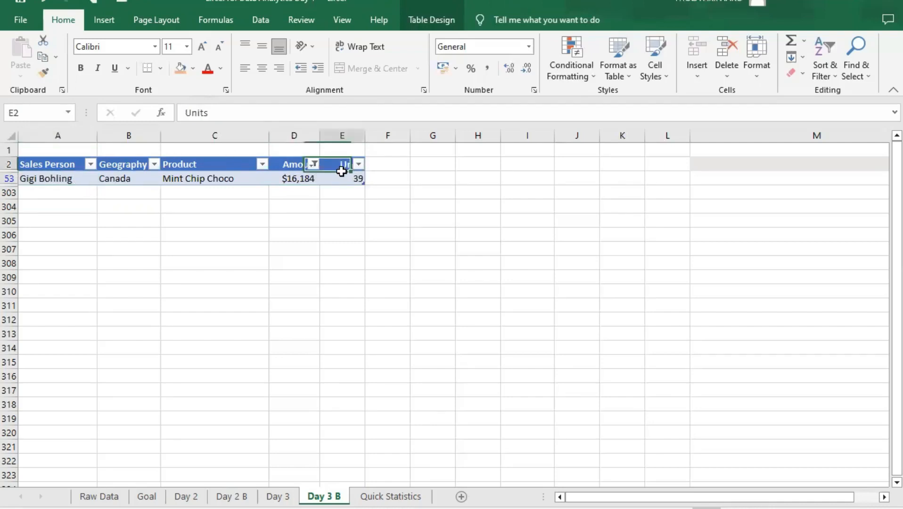
{"action": "left_click", "coordinate": [344, 177]}
{"action": "left_click", "coordinate": [282, 178]}
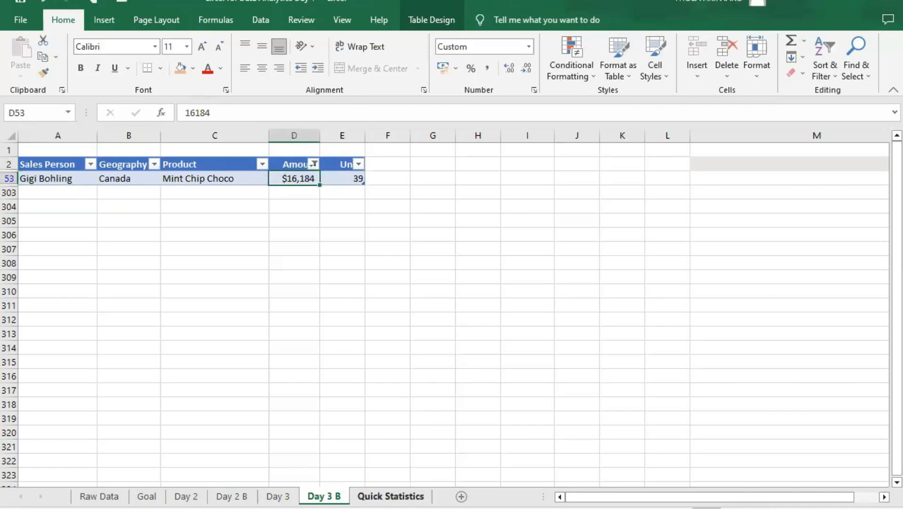
- Examine the minimum Amount and Units on the Quick Statistics sheet, comparing the minimum with the median Amount
{"action": "left_click", "coordinate": [390, 497]}
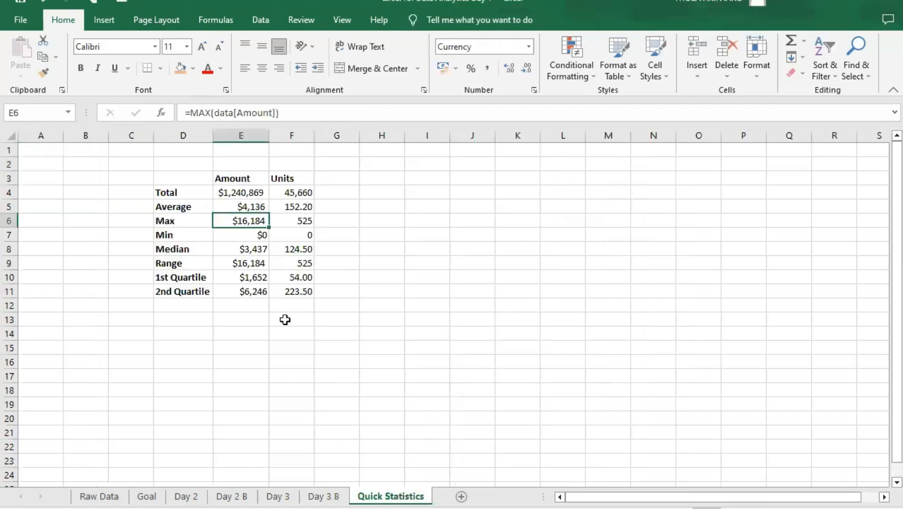
{"action": "left_click", "coordinate": [186, 238]}
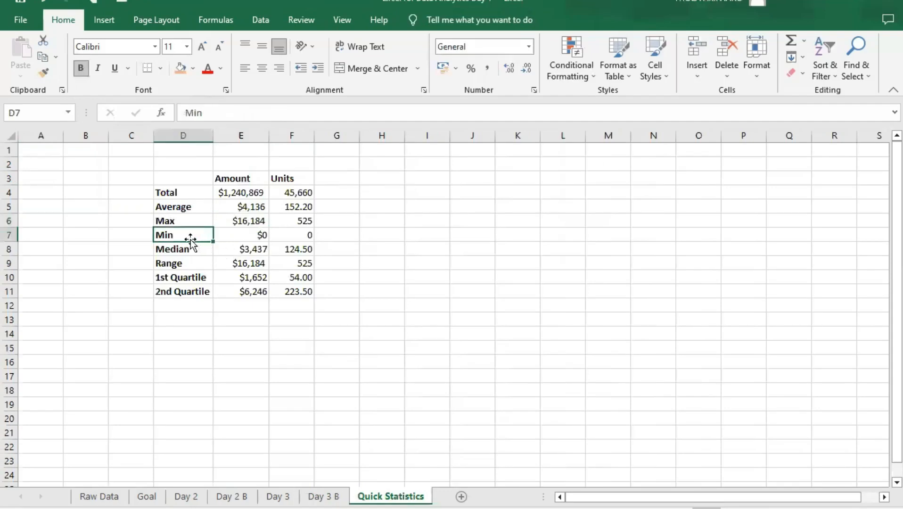
{"action": "left_click", "coordinate": [251, 237]}
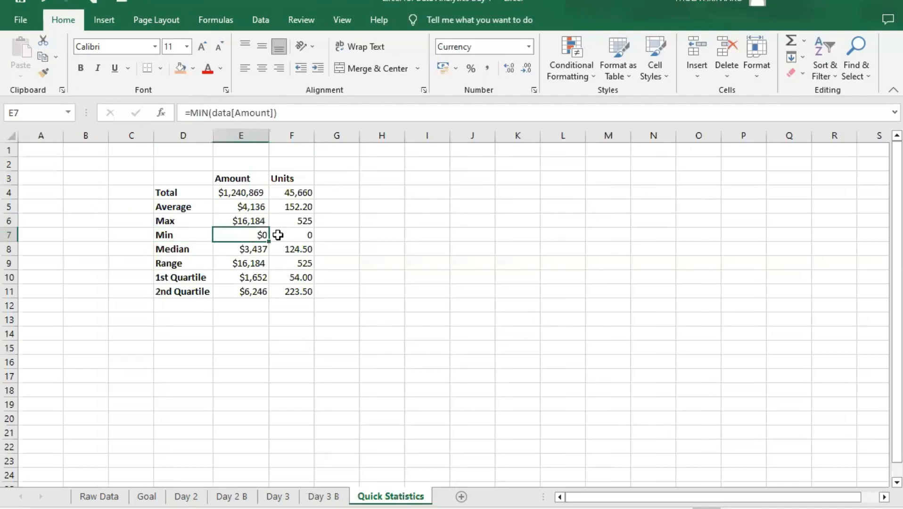
{"action": "left_click", "coordinate": [296, 238]}
{"action": "left_click", "coordinate": [251, 236]}
{"action": "left_click", "coordinate": [253, 250]}
{"action": "left_click", "coordinate": [246, 234]}
{"action": "left_click", "coordinate": [196, 236]}
{"action": "left_click", "coordinate": [251, 237]}
- Clear the Amount filter on the Day 3 B sheet and filter the column to show only $0
{"action": "left_click", "coordinate": [324, 496]}
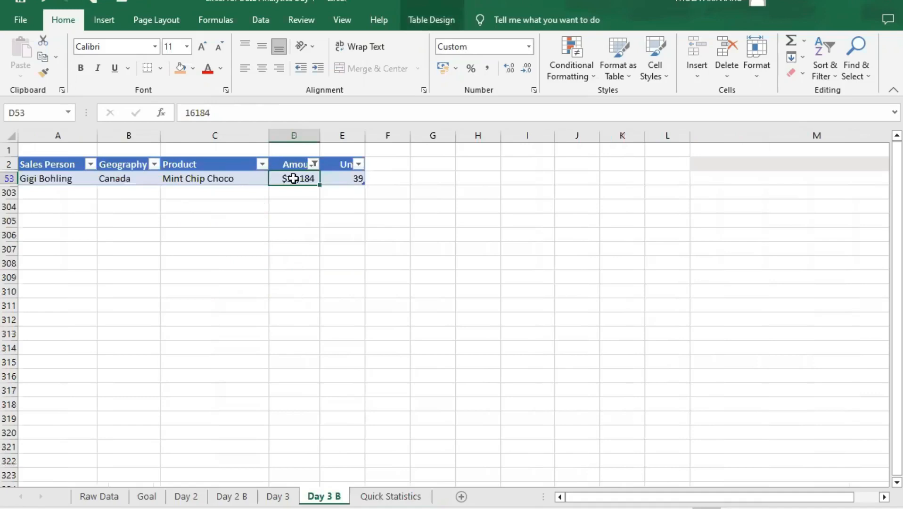
{"action": "left_click", "coordinate": [315, 164]}
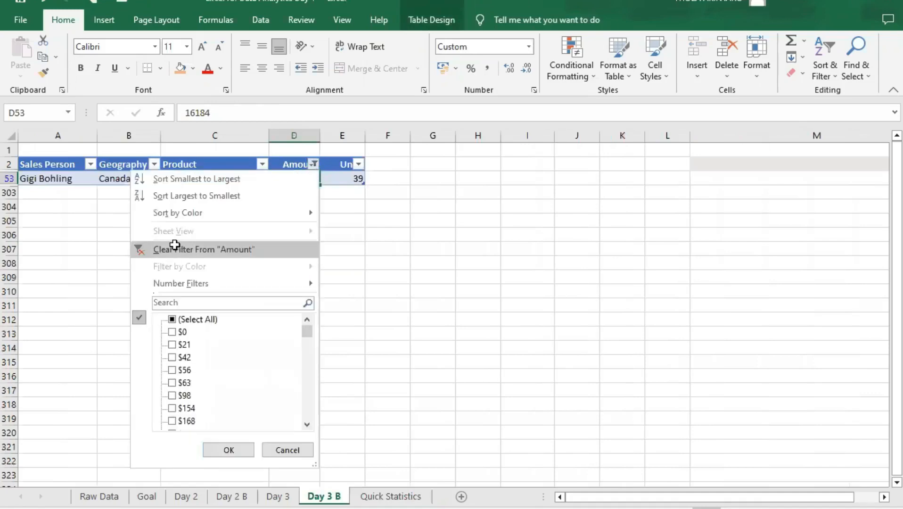
{"action": "left_click", "coordinate": [175, 249]}
{"action": "left_click", "coordinate": [311, 160]}
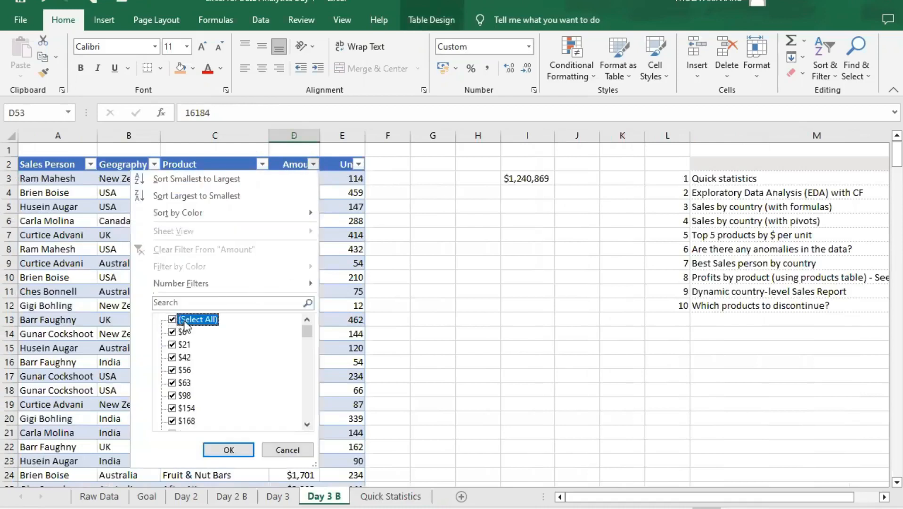
{"action": "left_click", "coordinate": [172, 319]}
{"action": "left_click", "coordinate": [172, 332]}
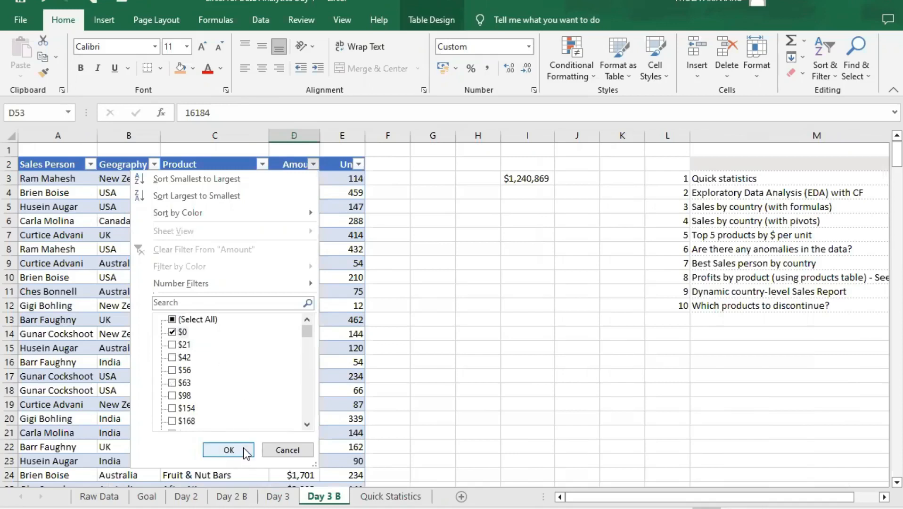
{"action": "left_click", "coordinate": [229, 450]}
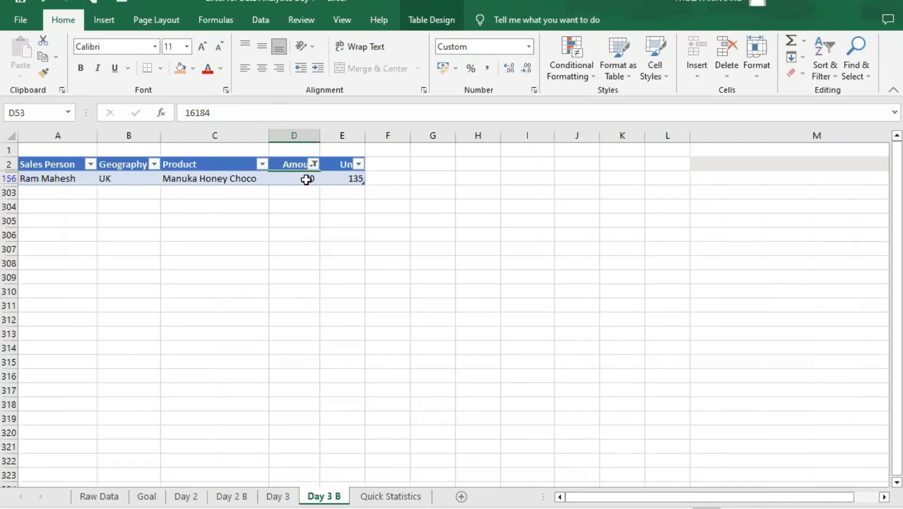
- Examine the amount, units, product, geography and sales person of the $0 record
{"action": "left_click", "coordinate": [298, 181]}
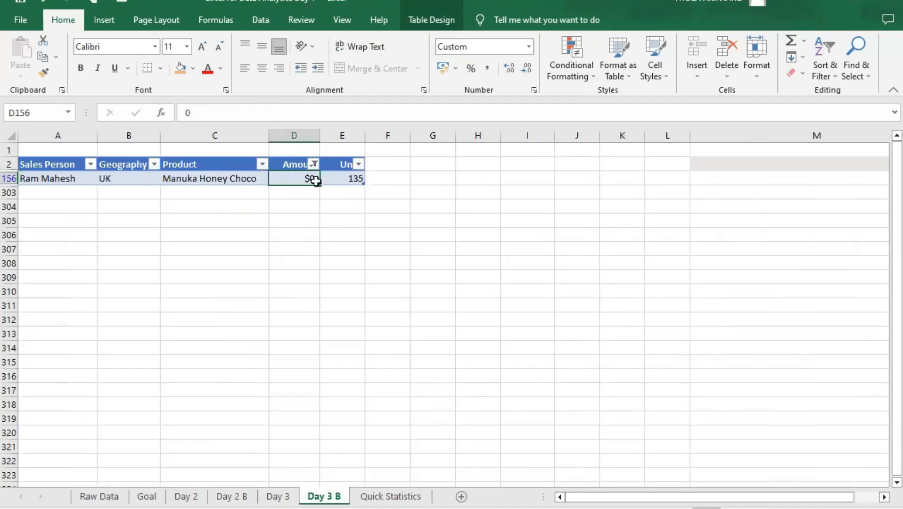
{"action": "left_click", "coordinate": [341, 179]}
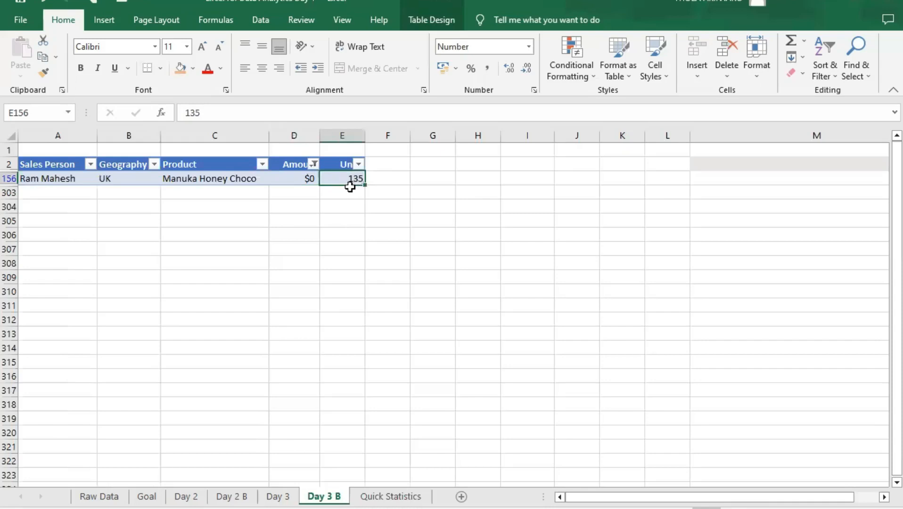
{"action": "left_click", "coordinate": [213, 180]}
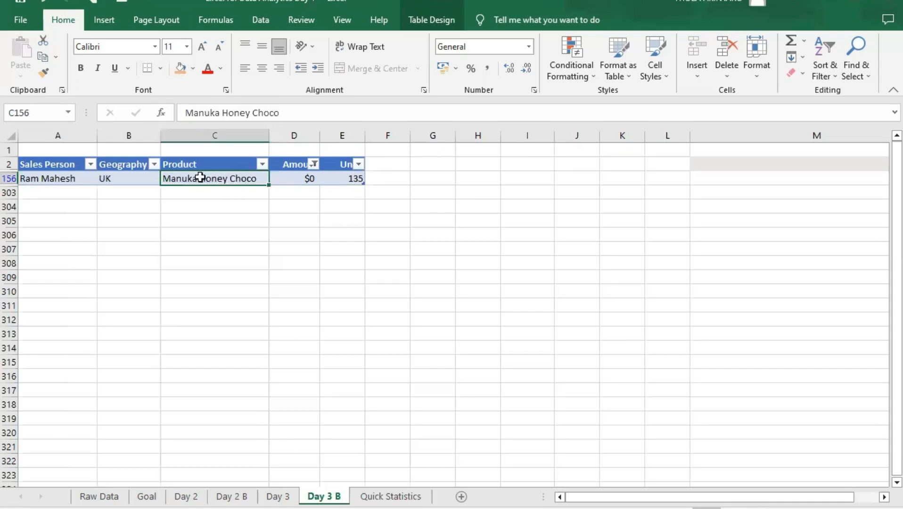
{"action": "left_click", "coordinate": [120, 180]}
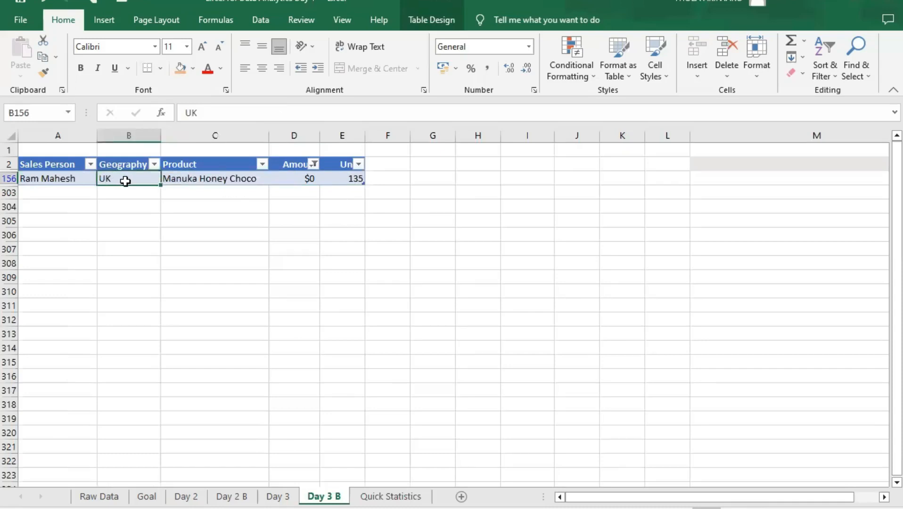
{"action": "left_click", "coordinate": [344, 180]}
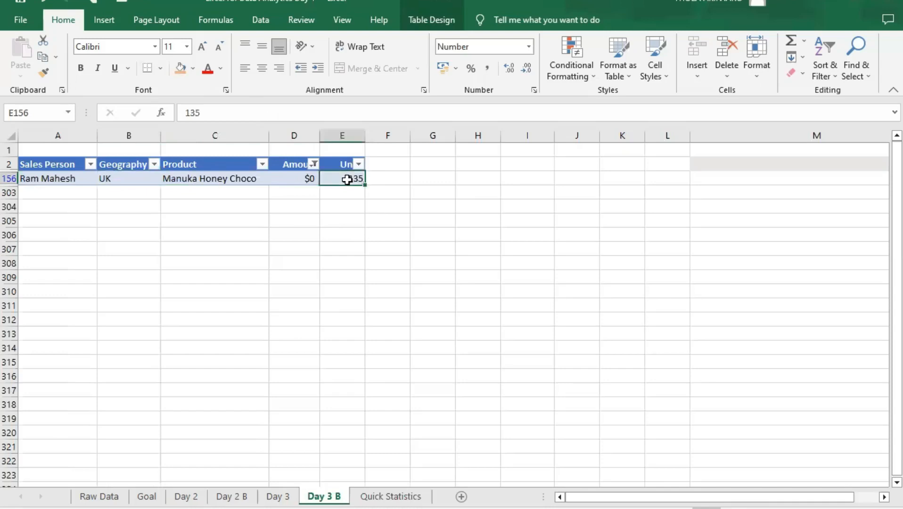
{"action": "left_click", "coordinate": [281, 176]}
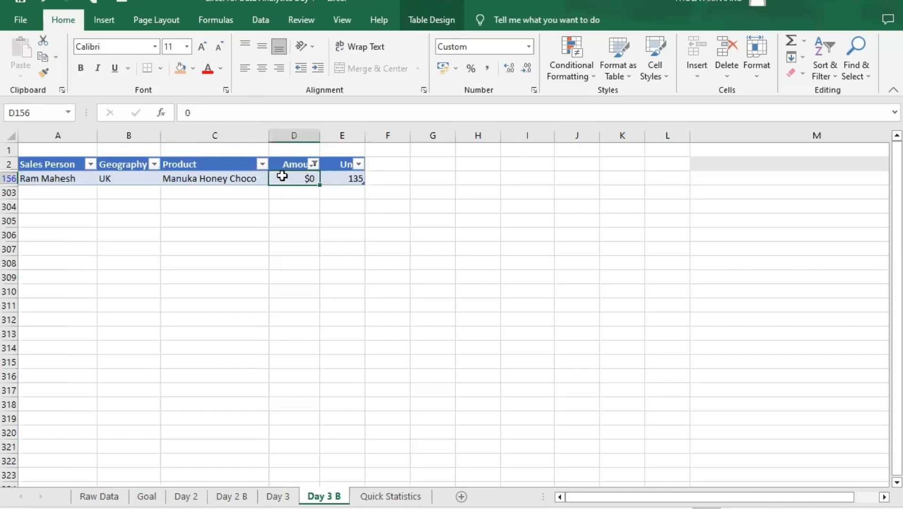
{"action": "left_click", "coordinate": [340, 179]}
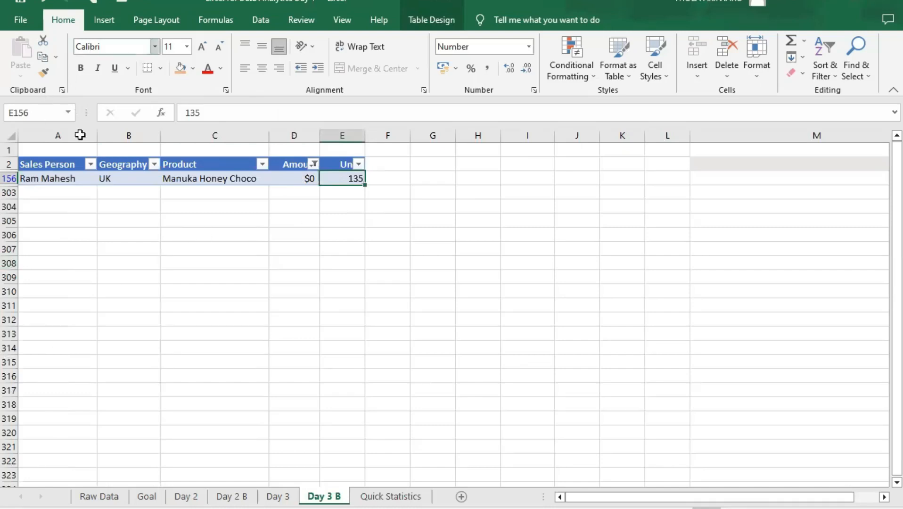
{"action": "left_click", "coordinate": [75, 177]}
{"action": "left_click", "coordinate": [124, 181]}
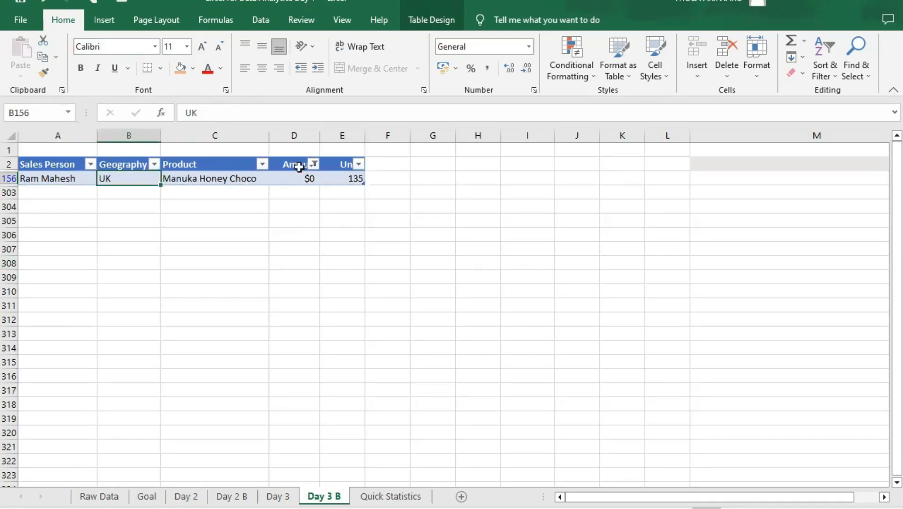
- Compare the units sold with the amount in the filtered minimum-Amount record
{"action": "left_click", "coordinate": [350, 178]}
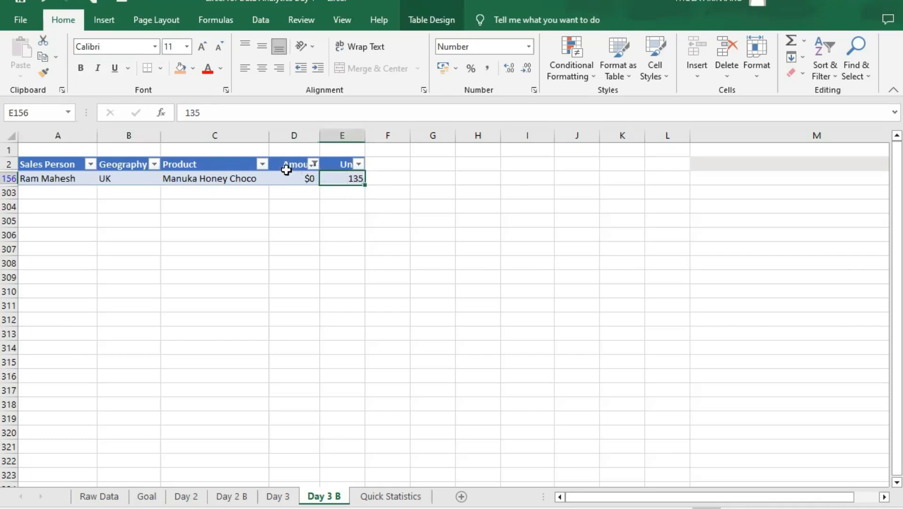
{"action": "left_click", "coordinate": [295, 179]}
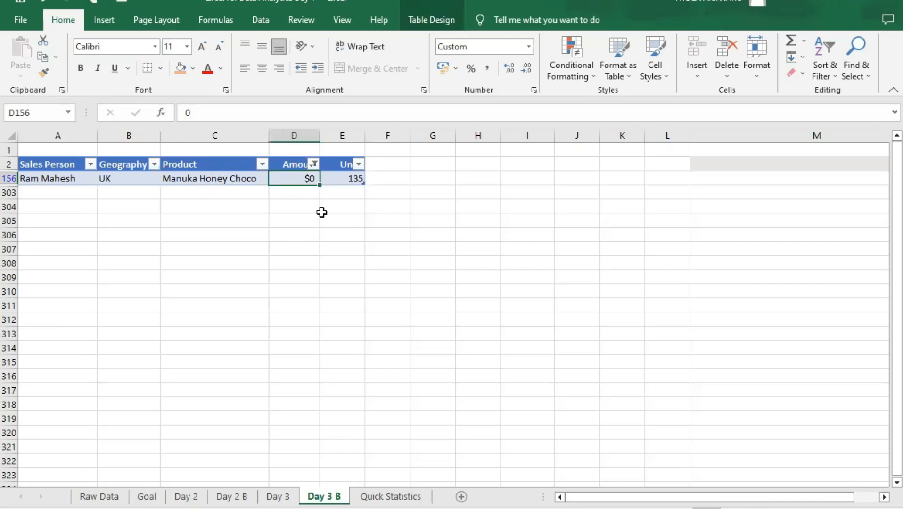
{"action": "left_click", "coordinate": [341, 181]}
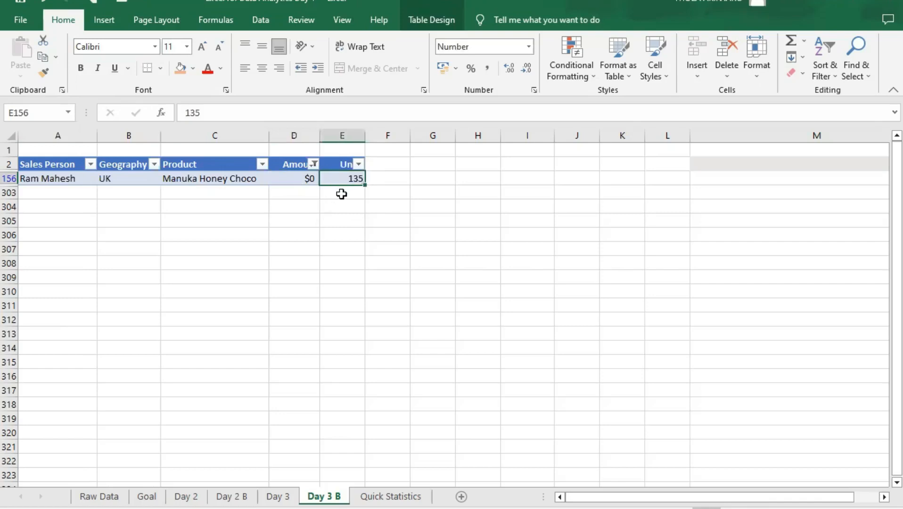
{"action": "left_click", "coordinate": [341, 193]}
{"action": "left_click", "coordinate": [343, 178]}
{"action": "left_click", "coordinate": [297, 177]}
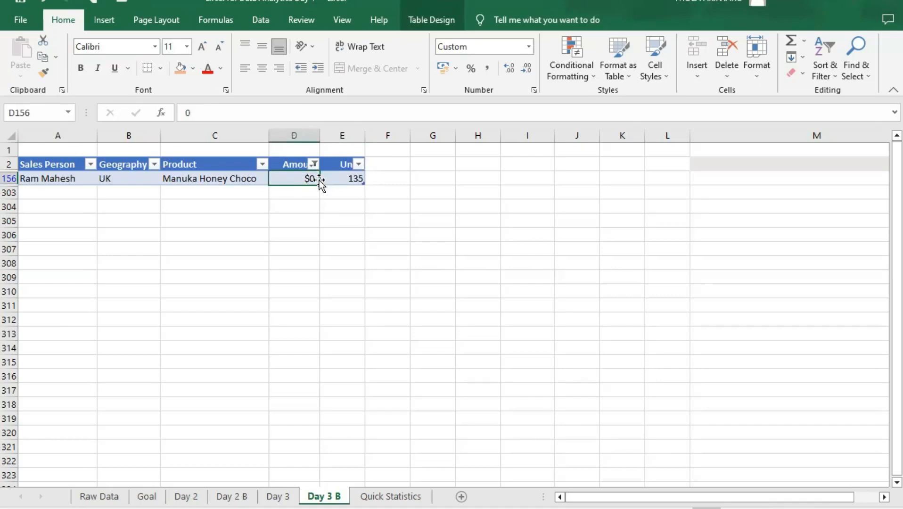
{"action": "left_click", "coordinate": [337, 179]}
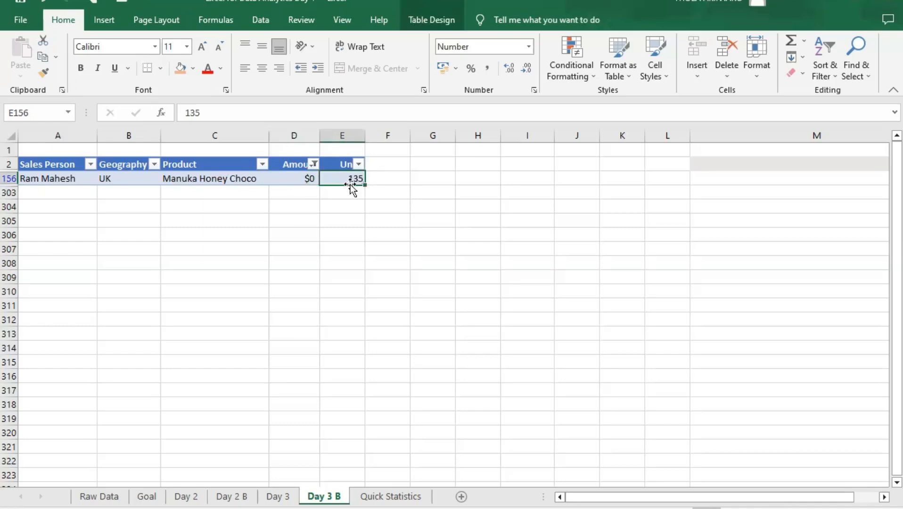
{"action": "left_click", "coordinate": [288, 178]}
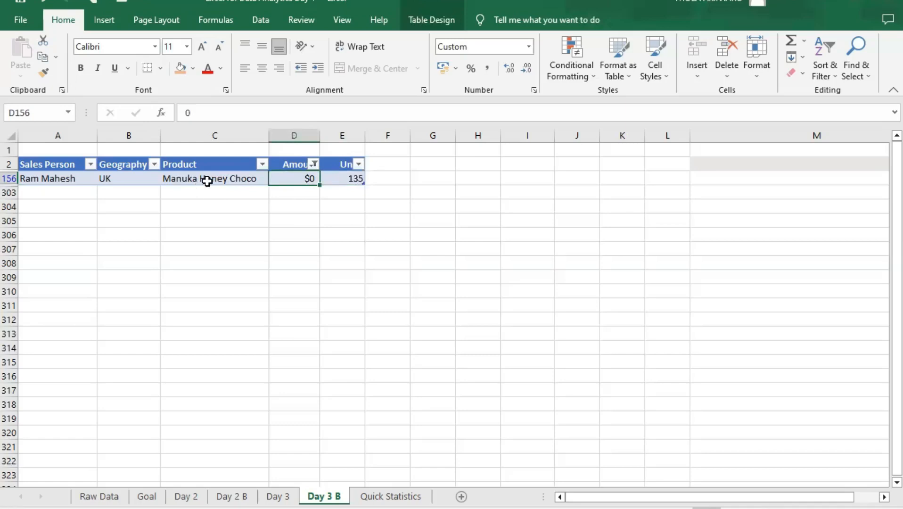
- Review the zero-Amount record field by field, relating its product, sales person and geography to the units sold
{"action": "left_click", "coordinate": [208, 181]}
{"action": "left_click", "coordinate": [212, 193]}
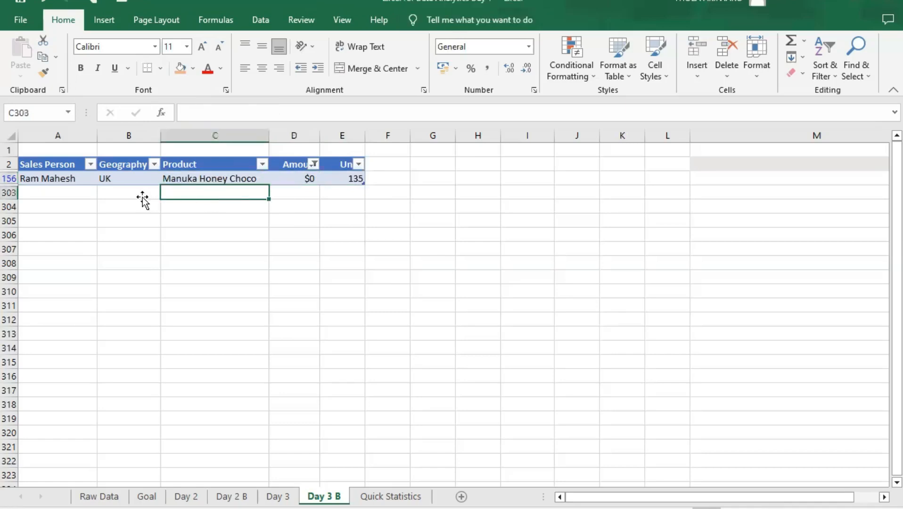
{"action": "left_click", "coordinate": [82, 191]}
{"action": "left_click", "coordinate": [84, 179]}
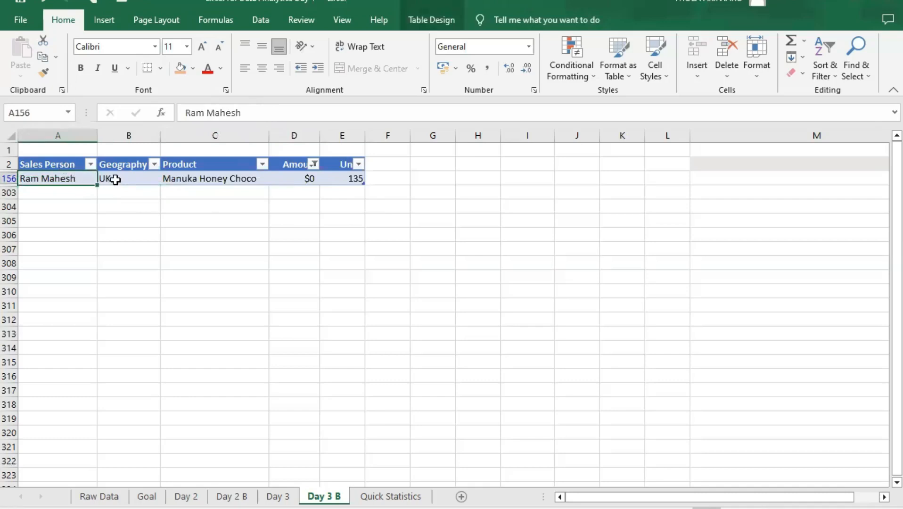
{"action": "left_click", "coordinate": [117, 179]}
{"action": "left_click", "coordinate": [200, 177]}
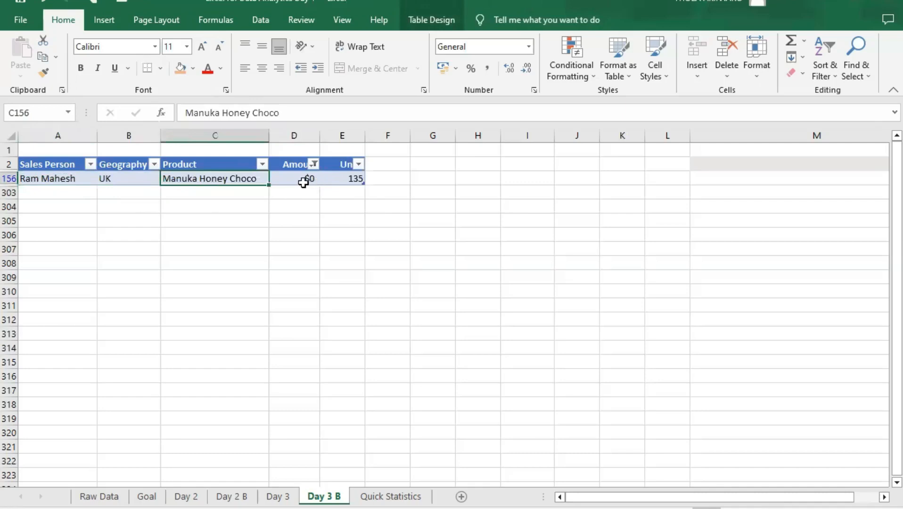
{"action": "left_click", "coordinate": [335, 181]}
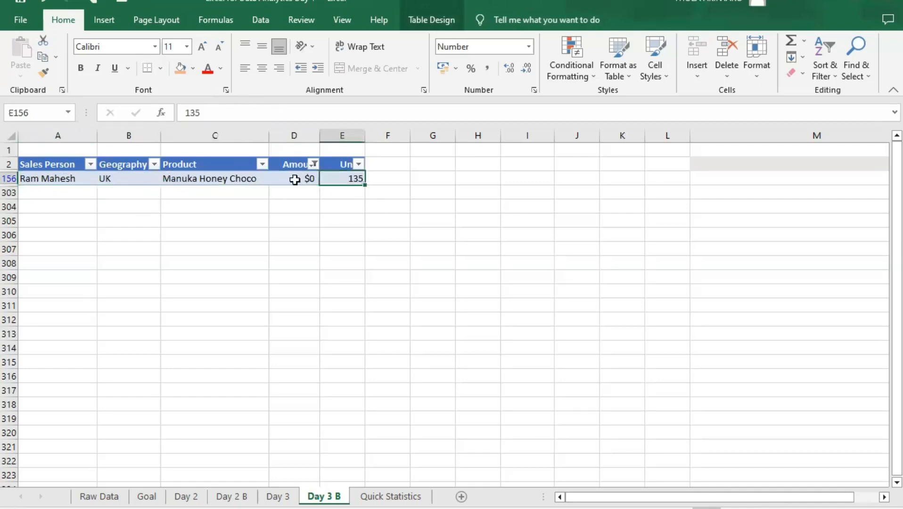
{"action": "left_click", "coordinate": [237, 181]}
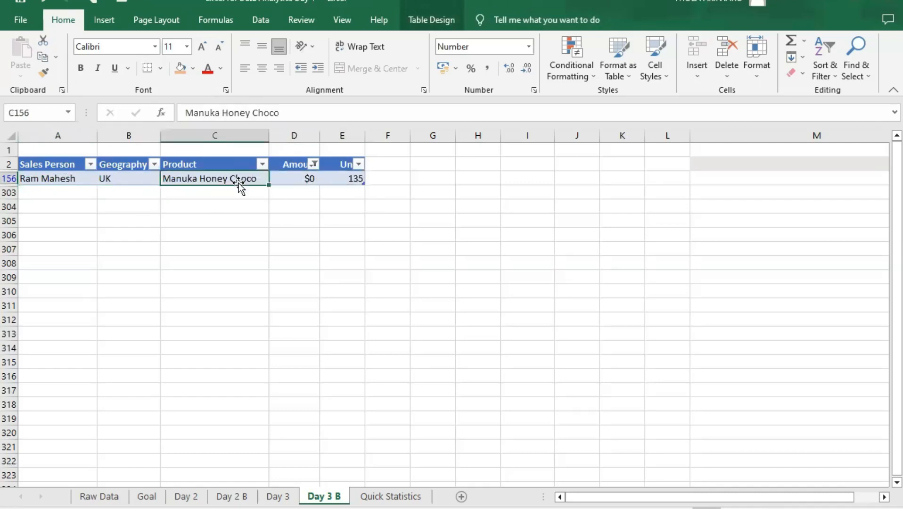
{"action": "left_click", "coordinate": [154, 178]}
{"action": "left_click", "coordinate": [334, 178]}
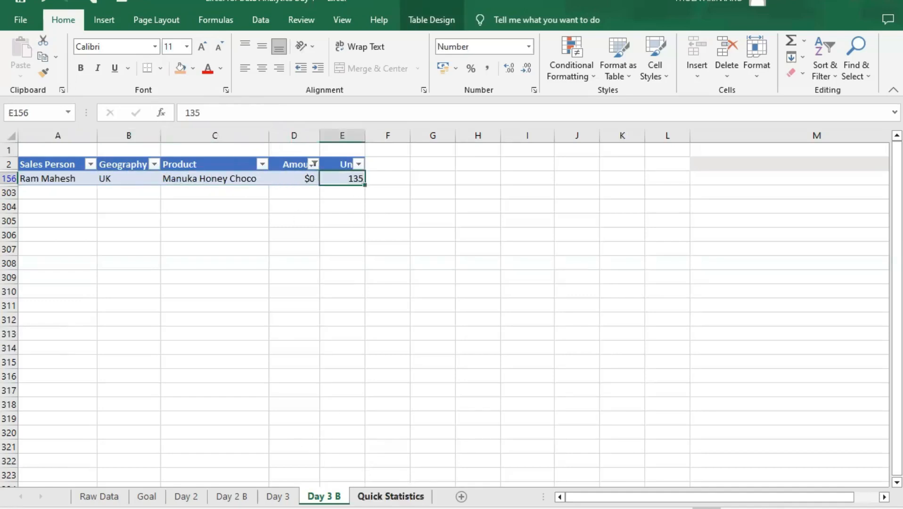
- Clear the Amount filter on the Day 3 B sheet and check the minimum Units on the Quick Statistics sheet
{"action": "left_click", "coordinate": [313, 164]}
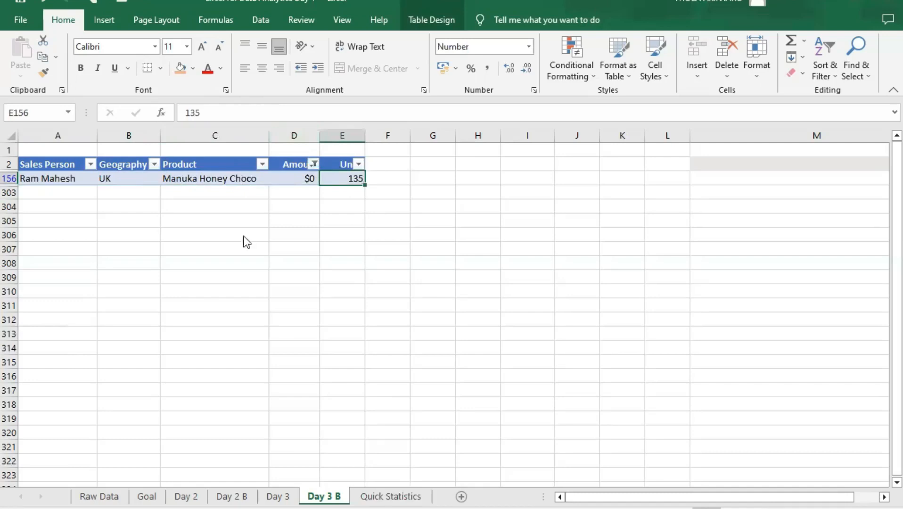
{"action": "left_click", "coordinate": [240, 250]}
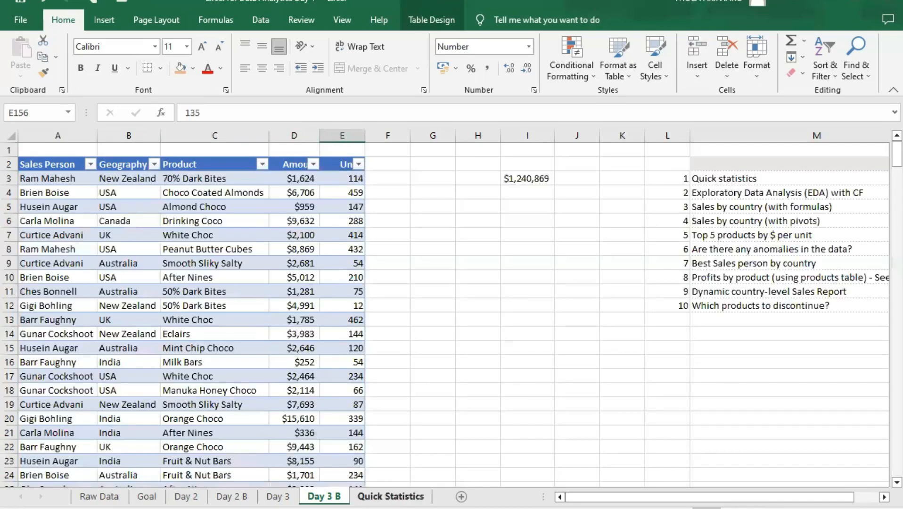
{"action": "left_click", "coordinate": [399, 498]}
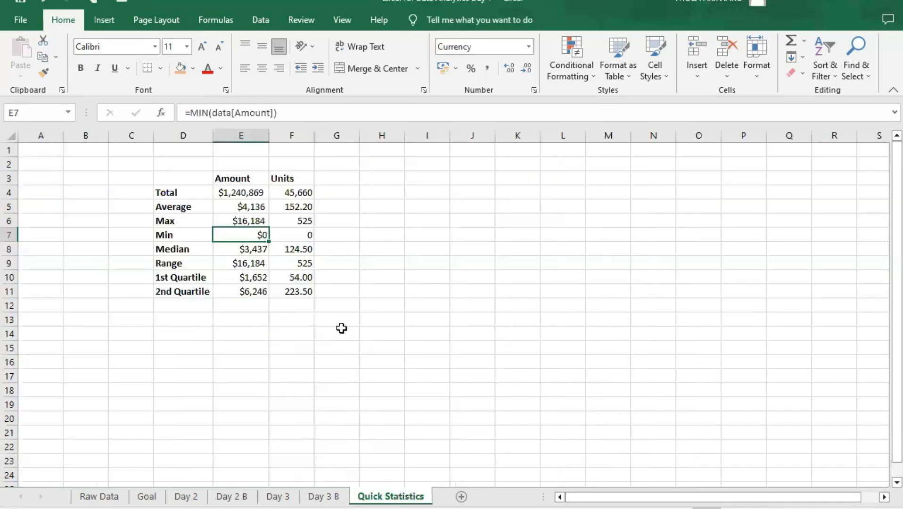
{"action": "left_click", "coordinate": [301, 235]}
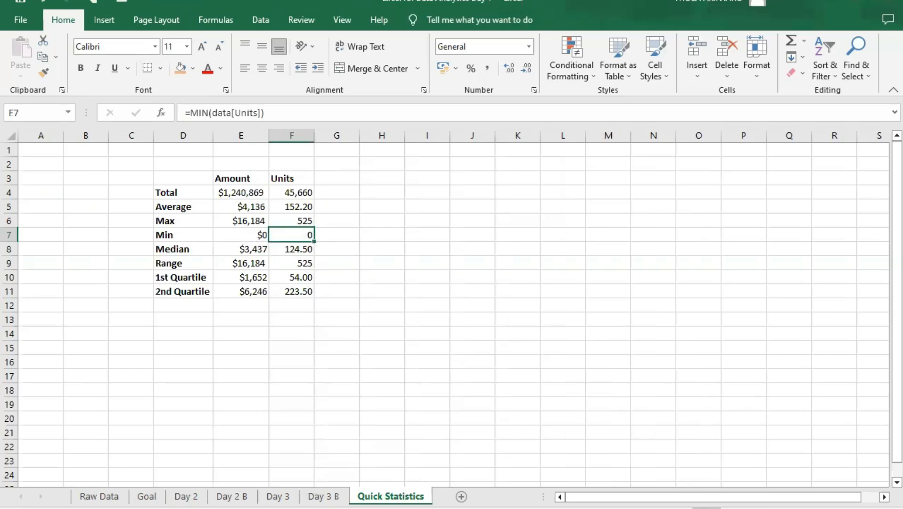
- Filter the sales table on the Day 3 B sheet to the records with 0 units
{"action": "left_click", "coordinate": [323, 496]}
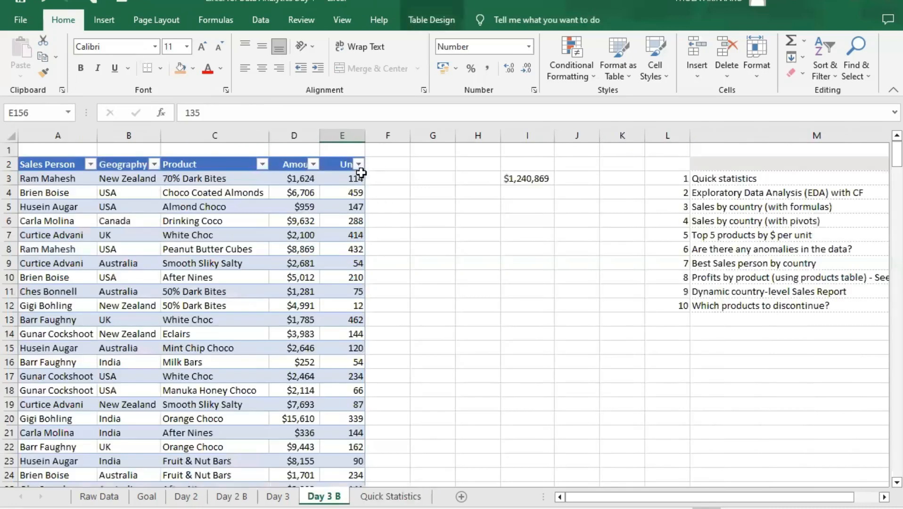
{"action": "left_click", "coordinate": [358, 164]}
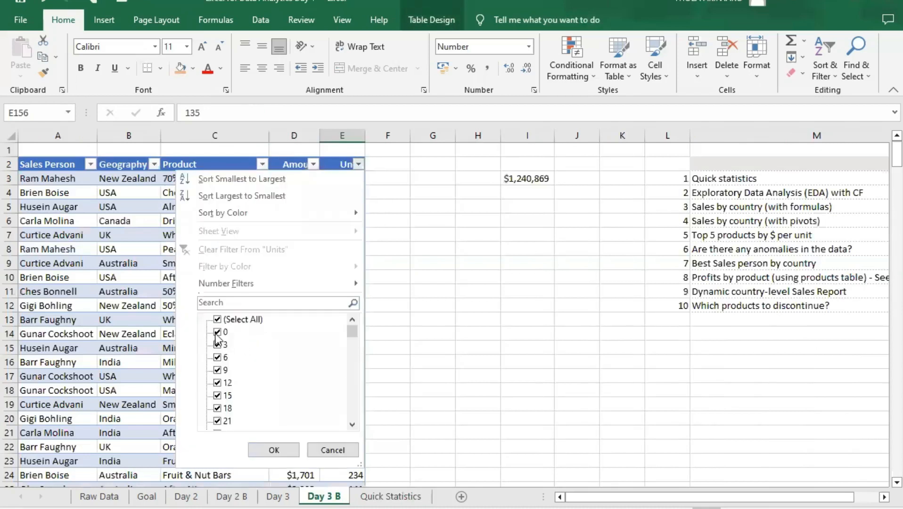
{"action": "left_click", "coordinate": [217, 319]}
{"action": "left_click", "coordinate": [217, 332]}
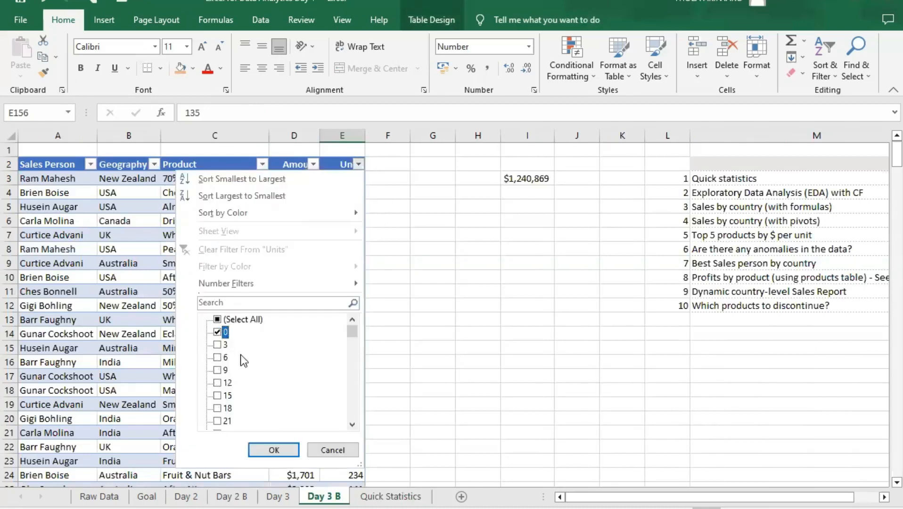
{"action": "left_click", "coordinate": [276, 451]}
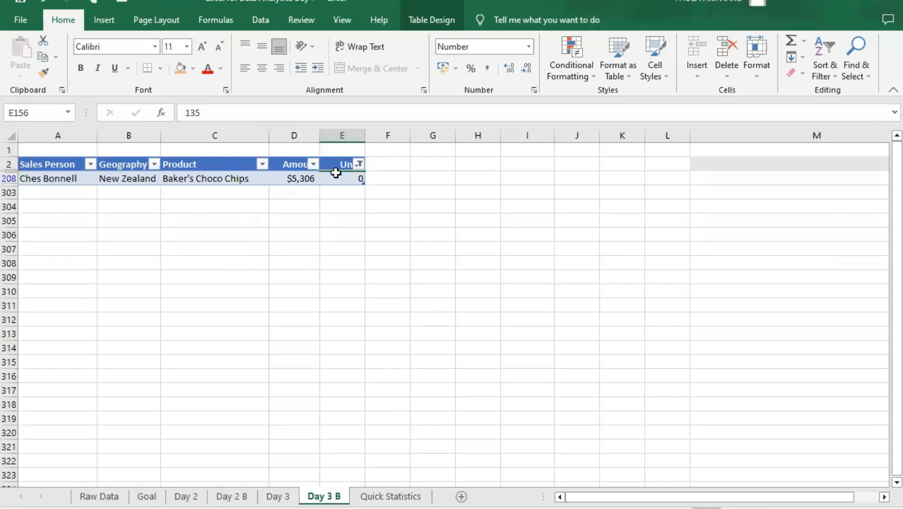
- Examine the zero-Units record field by field, relating its amount and product to the units sold and the sales person
{"action": "left_click", "coordinate": [344, 180]}
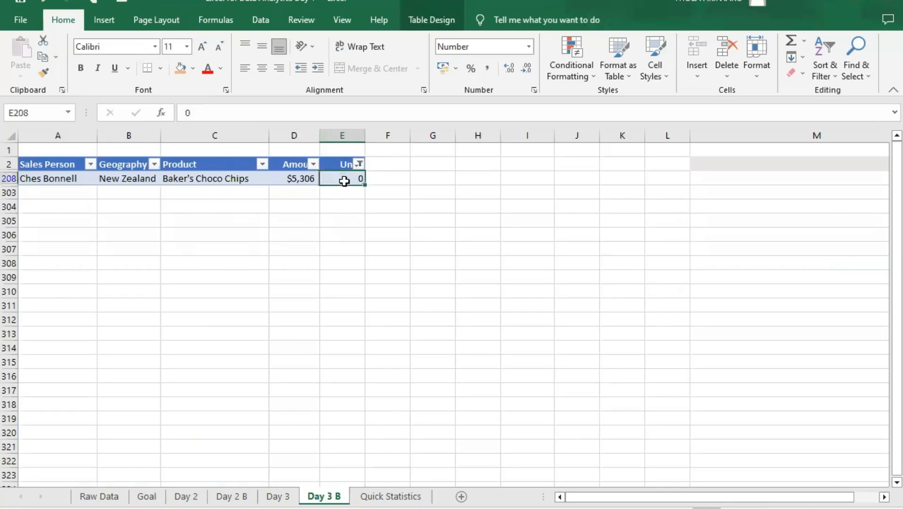
{"action": "left_click", "coordinate": [282, 179]}
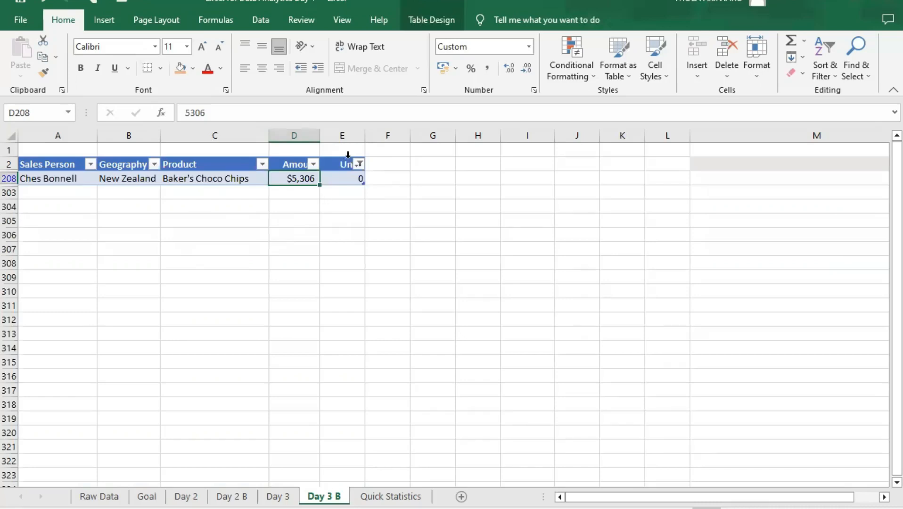
{"action": "left_click", "coordinate": [351, 178]}
{"action": "left_click", "coordinate": [293, 182]}
{"action": "left_click", "coordinate": [222, 179]}
{"action": "left_click", "coordinate": [310, 181]}
{"action": "left_click", "coordinate": [197, 177]}
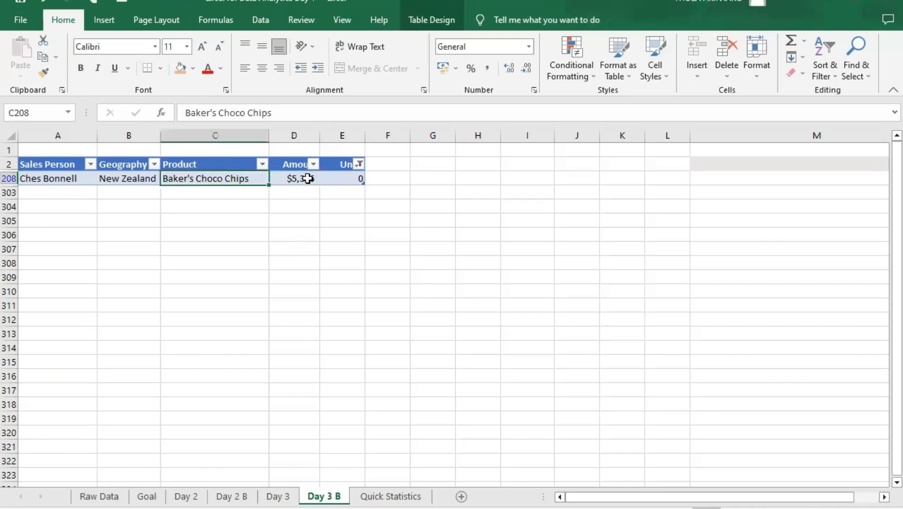
{"action": "left_click", "coordinate": [298, 179]}
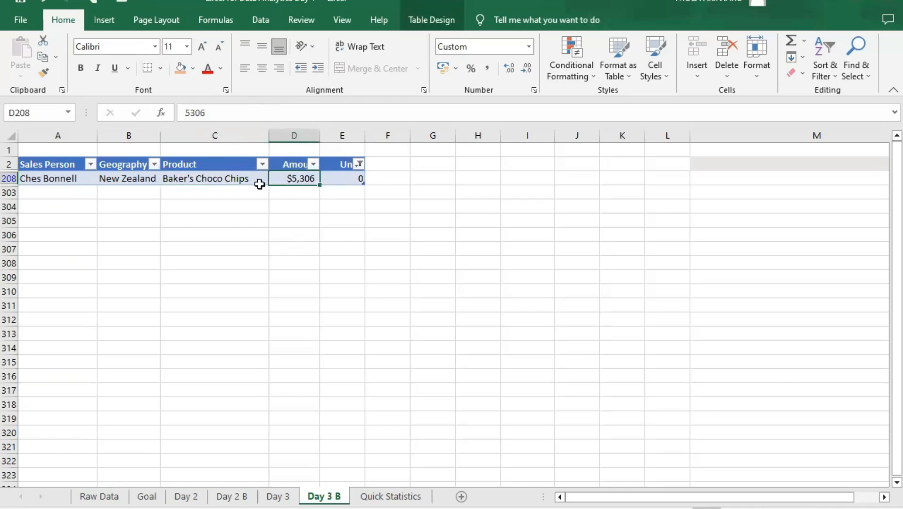
{"action": "left_click", "coordinate": [196, 179]}
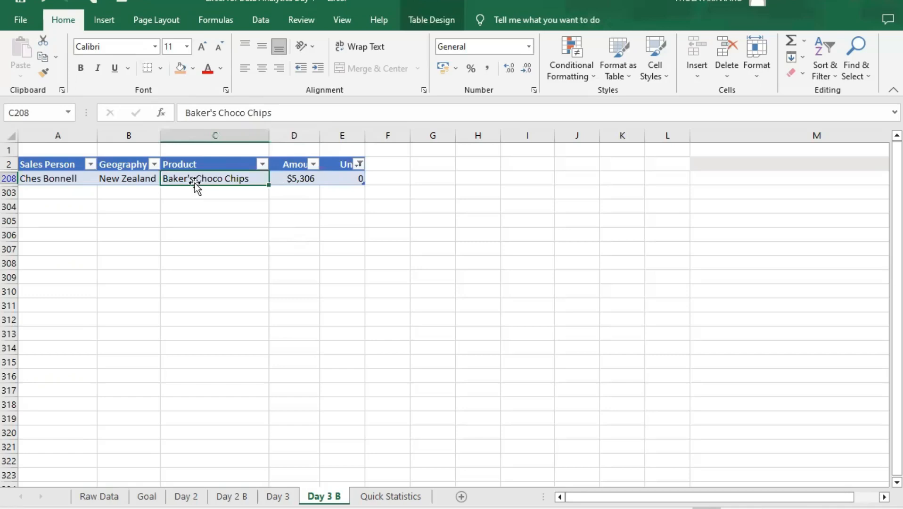
{"action": "left_click", "coordinate": [288, 178]}
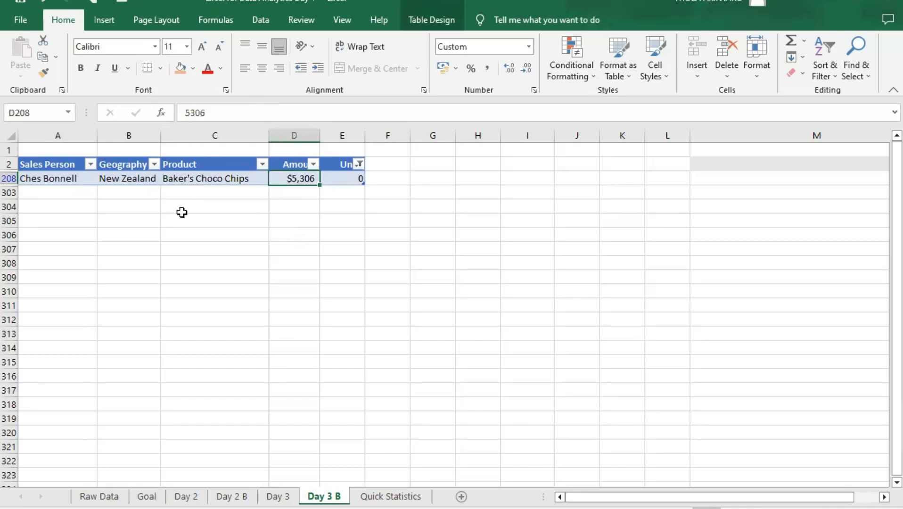
{"action": "left_click", "coordinate": [62, 180]}
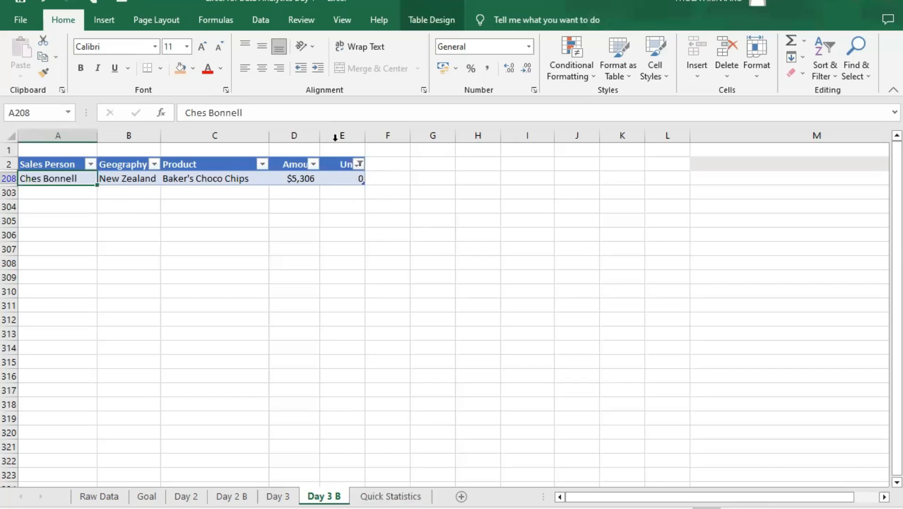
- Clear the Units filter on the Day 3 B sheet and return to the Quick Statistics sheet
{"action": "left_click", "coordinate": [359, 164]}
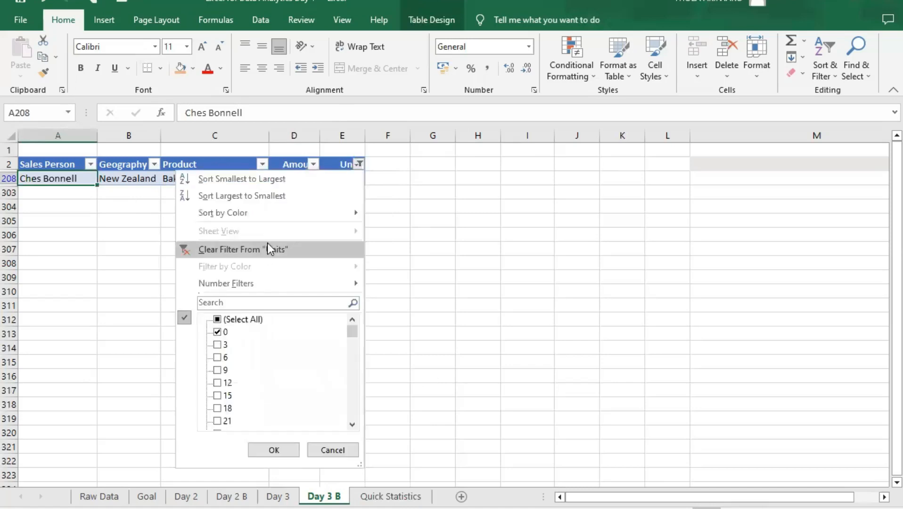
{"action": "left_click", "coordinate": [266, 244]}
{"action": "left_click", "coordinate": [391, 496]}
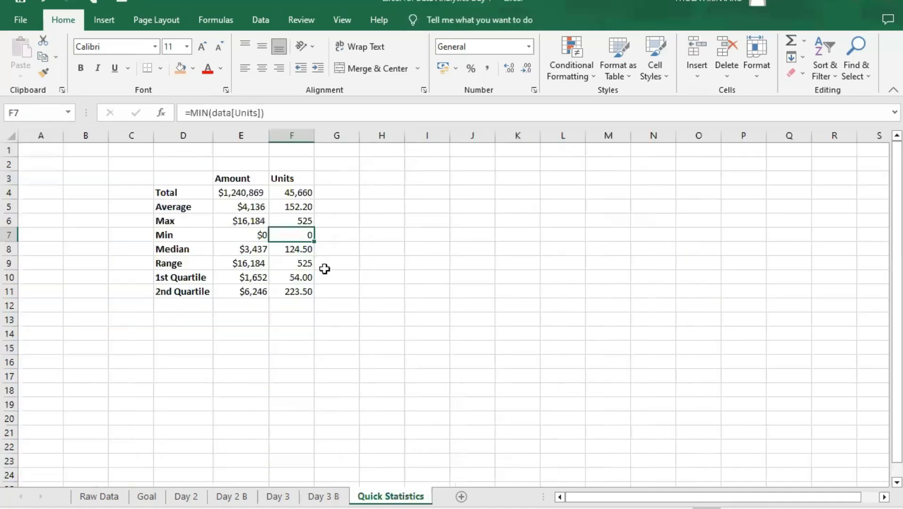
- Review the Median row for Amount alongside the Min, Max, Average and Total rows
{"action": "left_click", "coordinate": [169, 234]}
{"action": "left_click", "coordinate": [184, 257]}
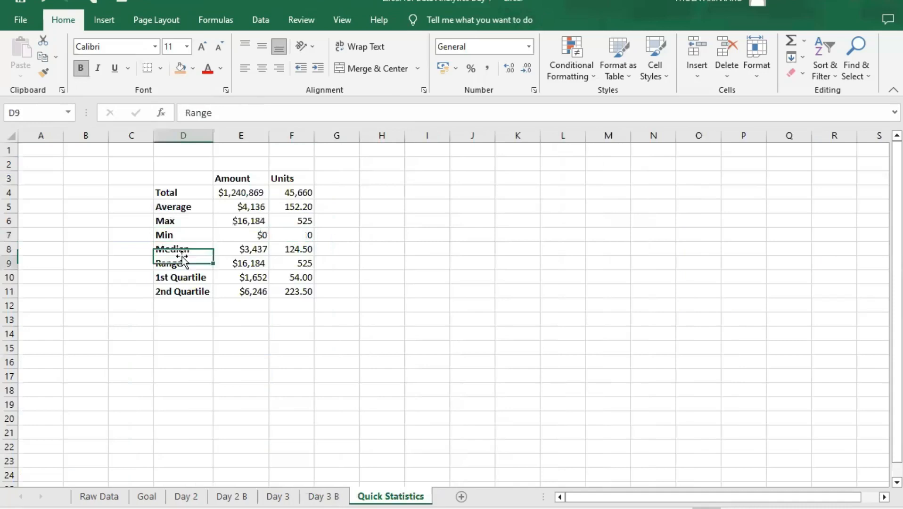
{"action": "left_click", "coordinate": [180, 246]}
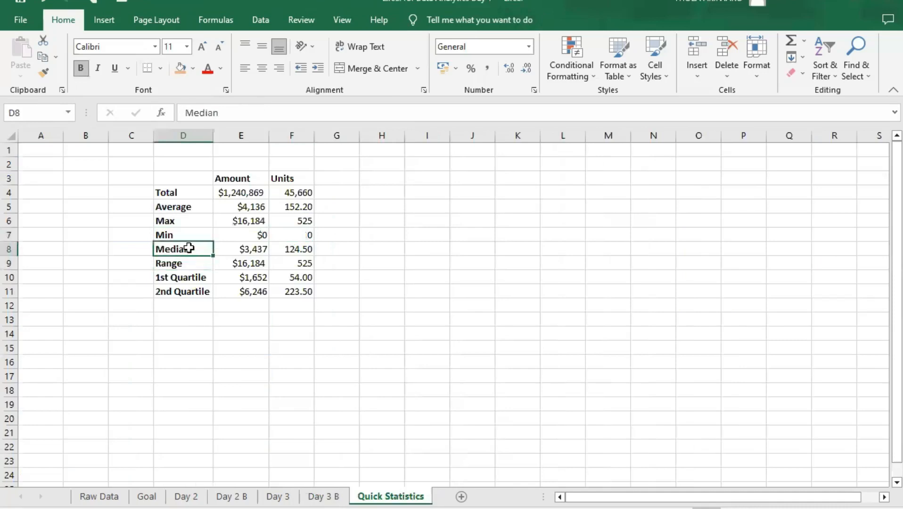
{"action": "left_click", "coordinate": [232, 249]}
{"action": "left_click", "coordinate": [302, 259]}
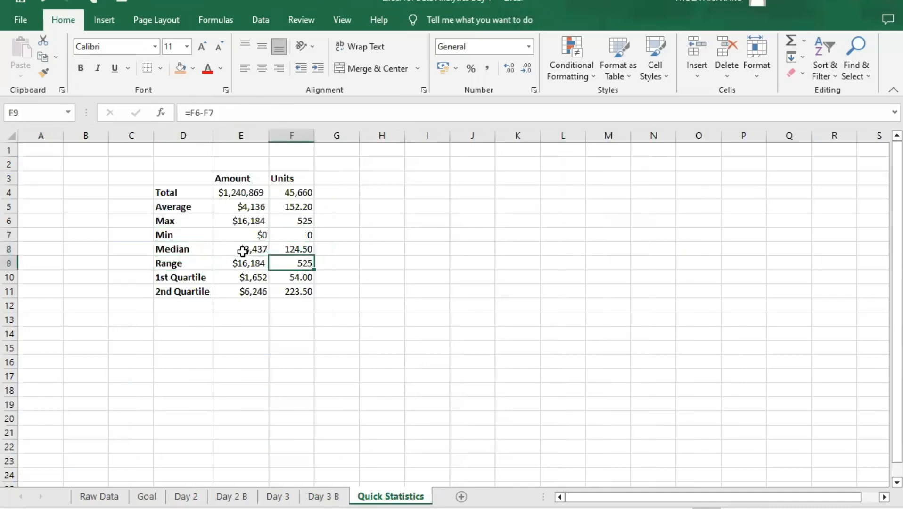
{"action": "left_click", "coordinate": [242, 249]}
{"action": "left_click", "coordinate": [176, 234]}
{"action": "left_click", "coordinate": [197, 222]}
{"action": "left_click", "coordinate": [204, 208]}
{"action": "left_click_drag", "start_coordinate": [214, 193], "coordinate": [211, 193]}
{"action": "left_click", "coordinate": [194, 249]}
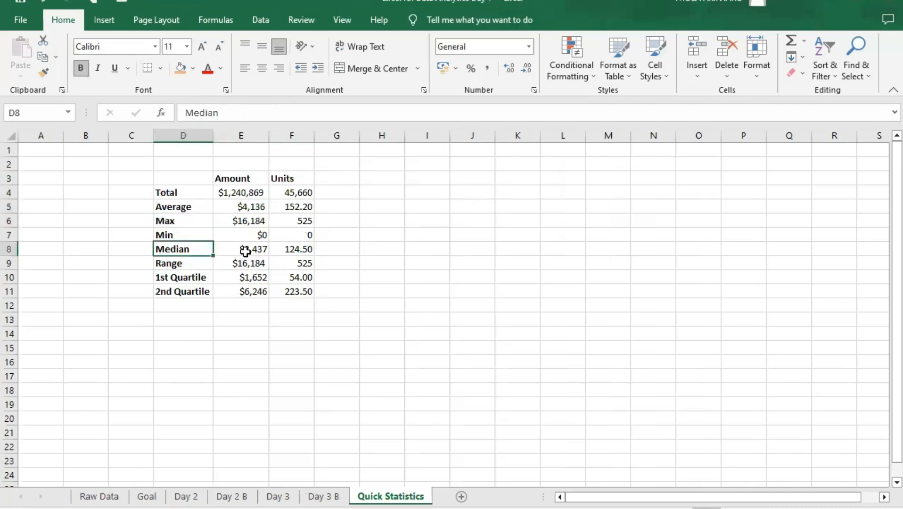
{"action": "left_click", "coordinate": [244, 251]}
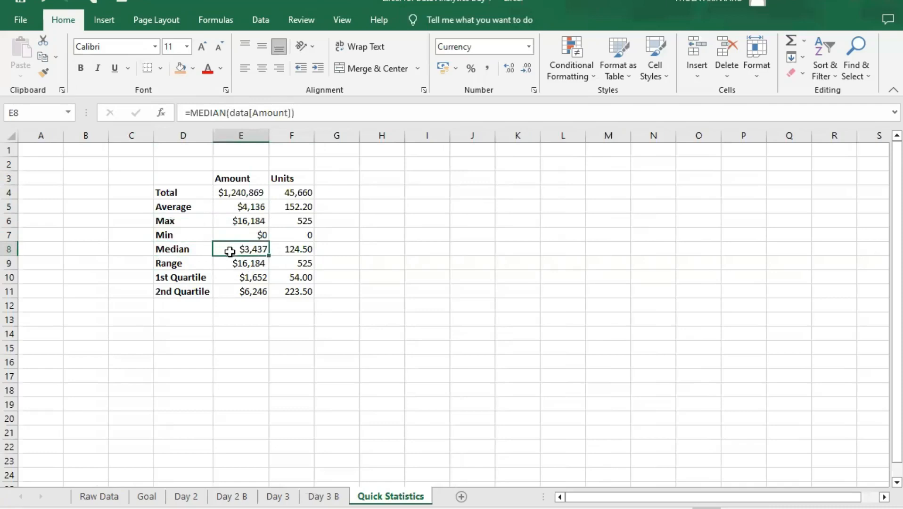
- Compare the average with the median for Amount and Units, taking the maximum and minimum Amount into account
{"action": "left_click", "coordinate": [190, 205]}
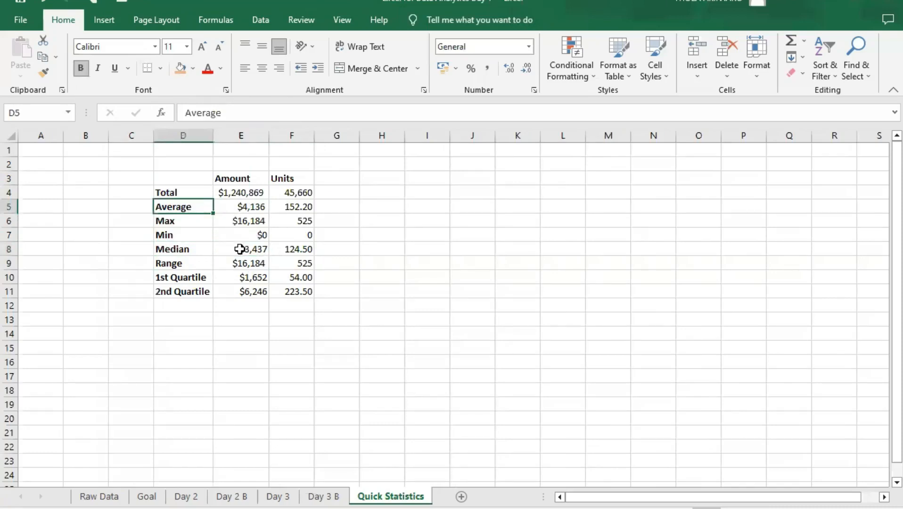
{"action": "left_click", "coordinate": [242, 248]}
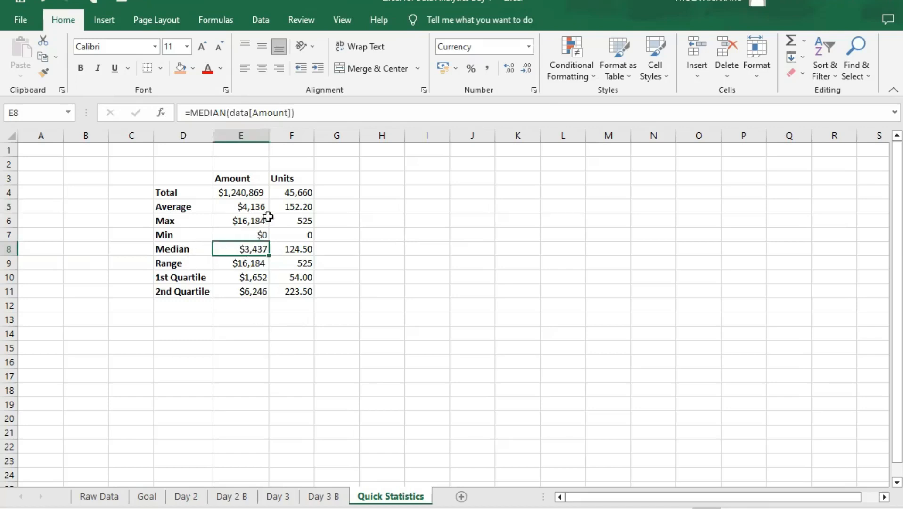
{"action": "left_click", "coordinate": [221, 208]}
{"action": "left_click", "coordinate": [247, 249]}
{"action": "left_click", "coordinate": [242, 221]}
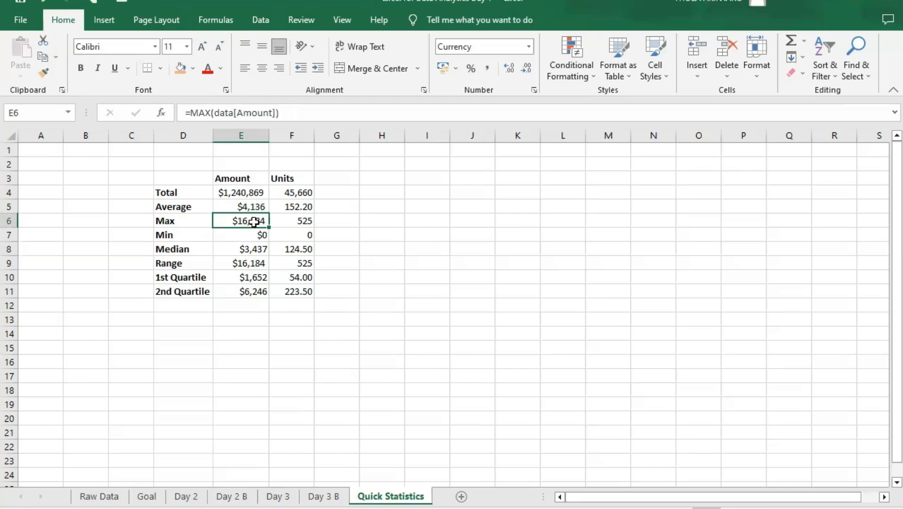
{"action": "left_click", "coordinate": [256, 236]}
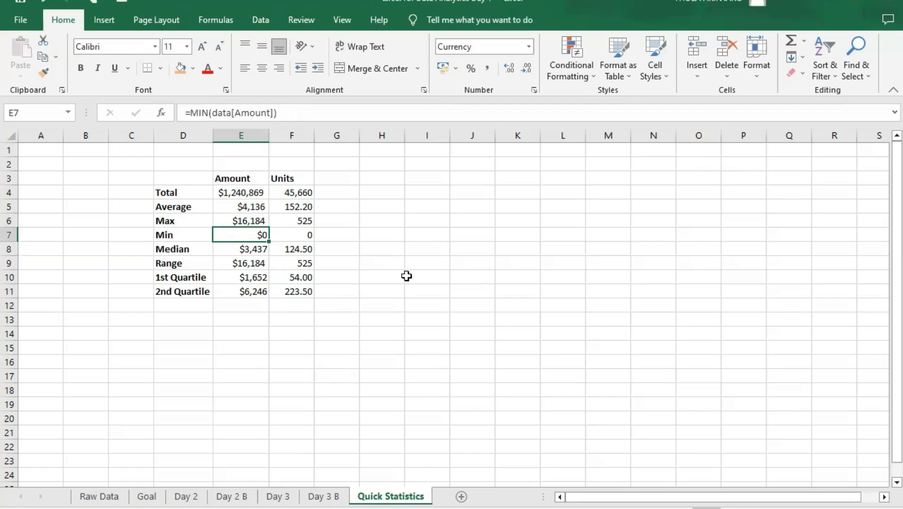
{"action": "left_click", "coordinate": [249, 248]}
{"action": "left_click", "coordinate": [233, 207]}
{"action": "left_click", "coordinate": [241, 250]}
{"action": "left_click", "coordinate": [236, 207]}
{"action": "left_click", "coordinate": [240, 249]}
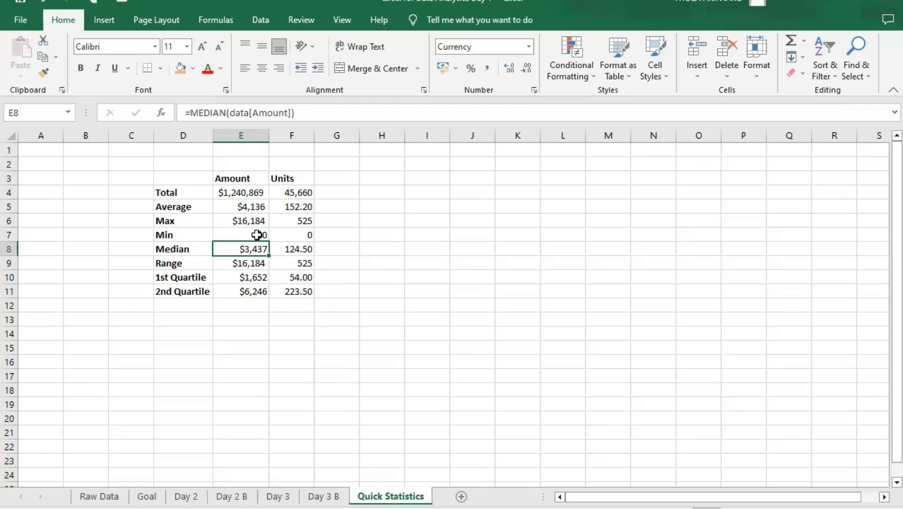
{"action": "left_click", "coordinate": [297, 249]}
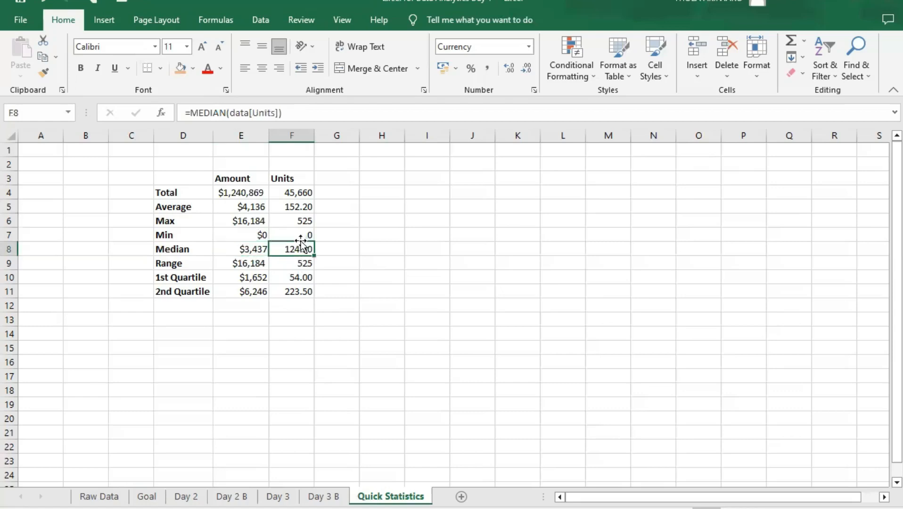
{"action": "left_click", "coordinate": [303, 210]}
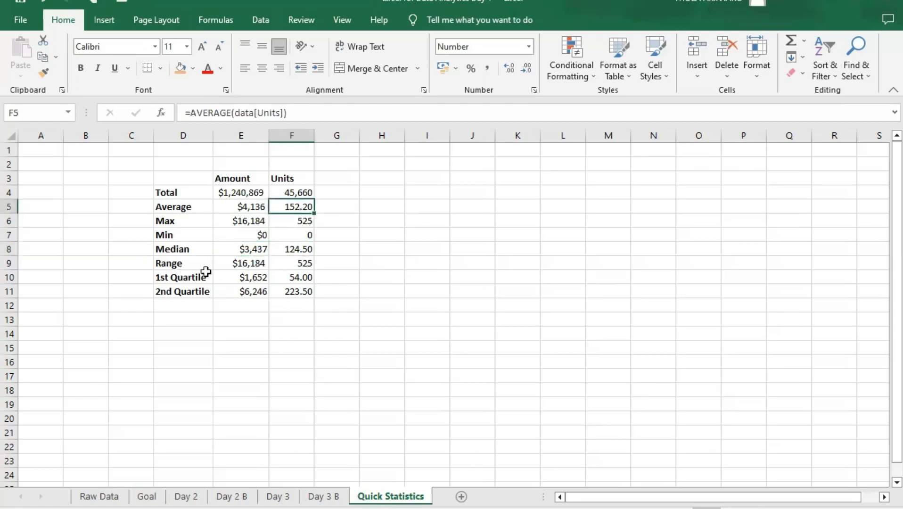
- Examine the Amount range against the maximum and minimum it is calculated from
{"action": "left_click", "coordinate": [241, 262]}
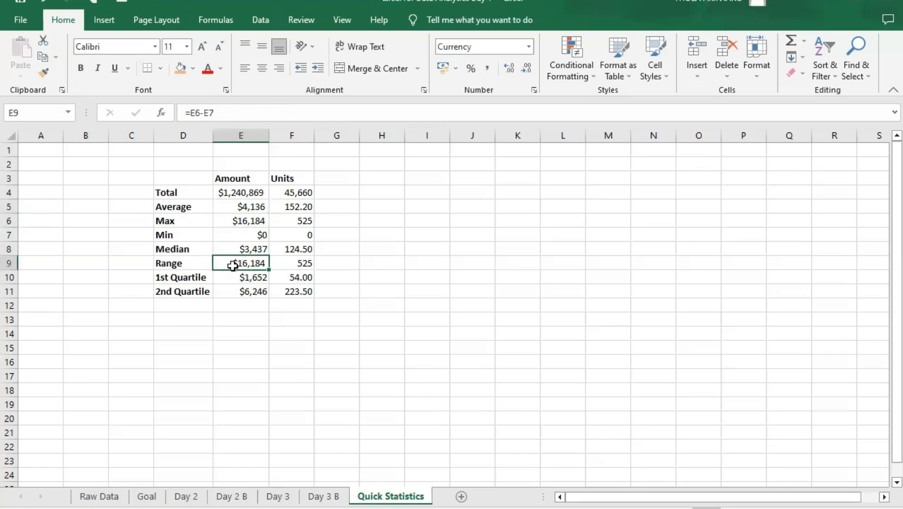
{"action": "left_click", "coordinate": [233, 235]}
{"action": "left_click", "coordinate": [244, 263]}
{"action": "left_click", "coordinate": [238, 220]}
{"action": "left_click", "coordinate": [239, 235]}
{"action": "left_click", "coordinate": [244, 263]}
{"action": "left_click", "coordinate": [262, 225]}
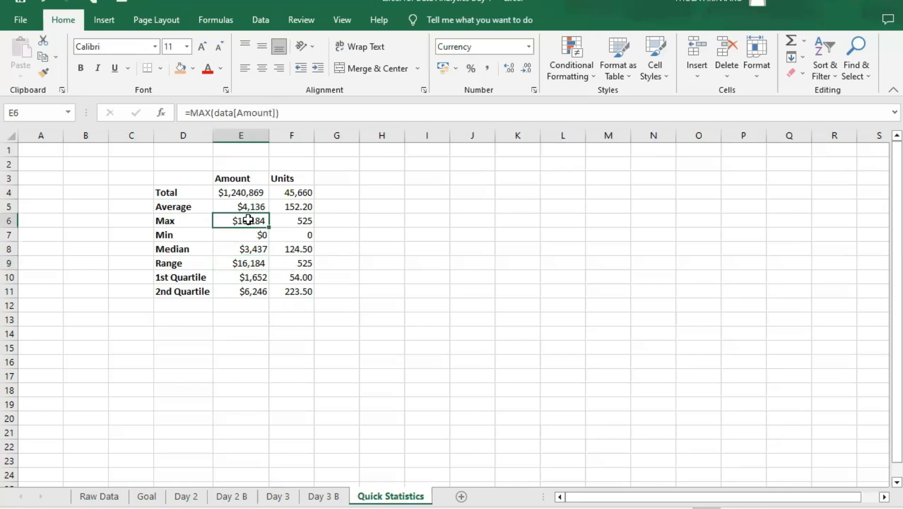
{"action": "left_click", "coordinate": [250, 235]}
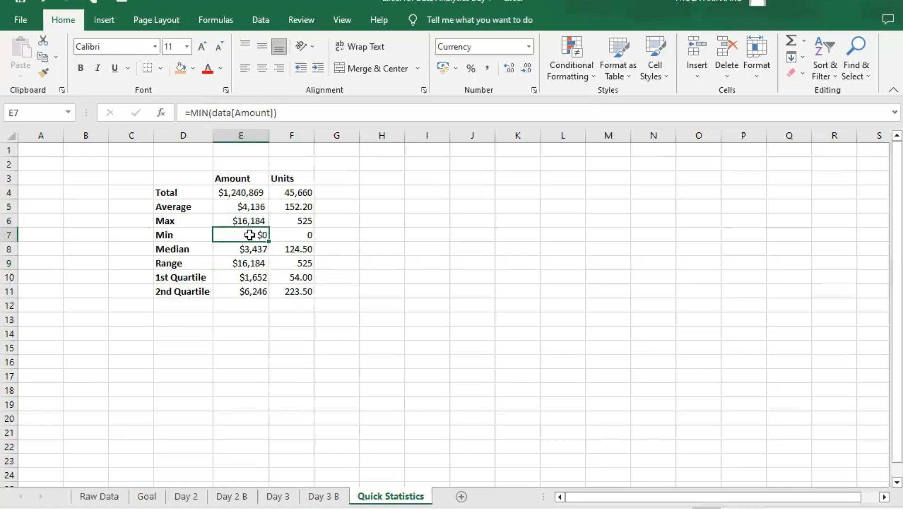
{"action": "left_click", "coordinate": [245, 260]}
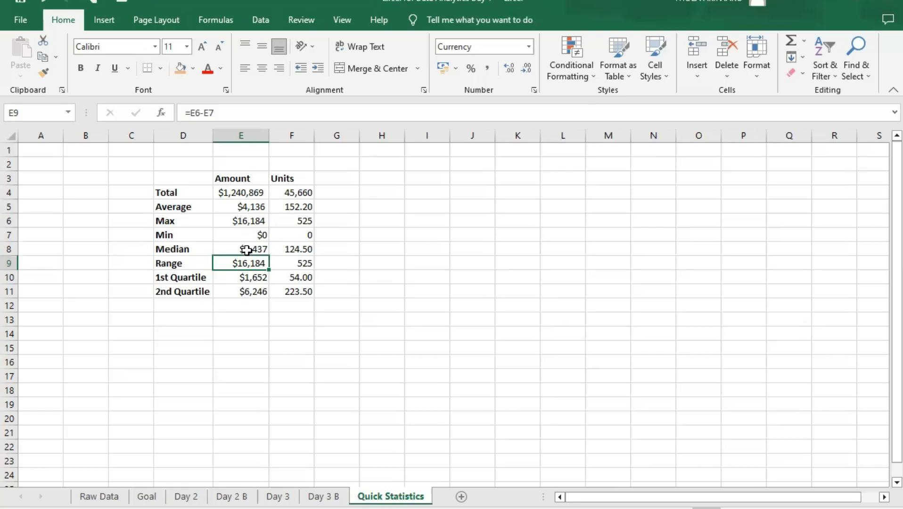
- Check the 1st Quartile formula for Amount and rename the "2nd Quartile" label in D11 to "3rd Quartile"
{"action": "left_click", "coordinate": [262, 277]}
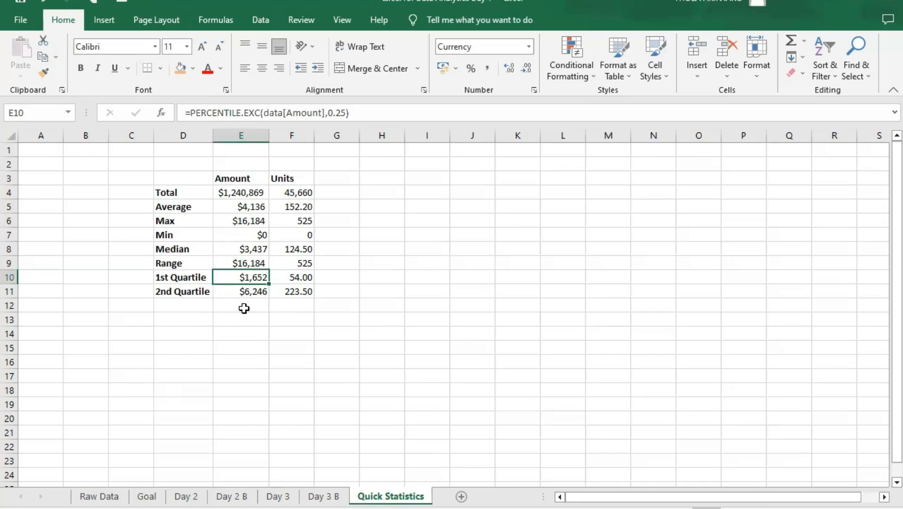
{"action": "left_click", "coordinate": [167, 293]}
{"action": "double_click", "coordinate": [172, 292]}
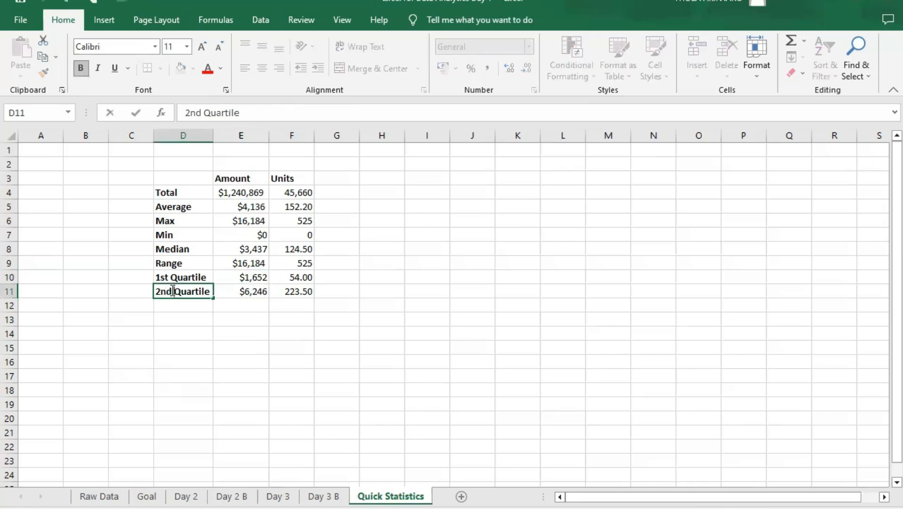
{"action": "left_click_drag", "start_coordinate": [173, 291], "coordinate": [147, 291]}
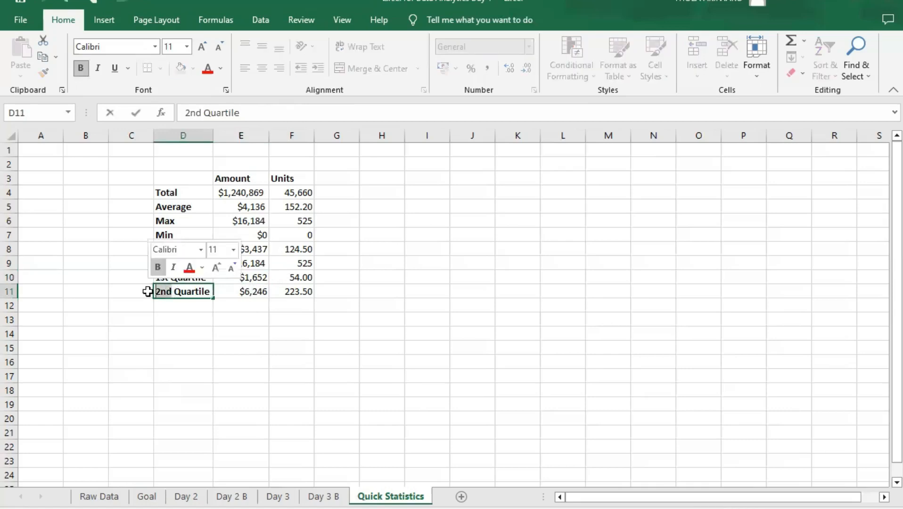
{"action": "type", "text": "3rd"}
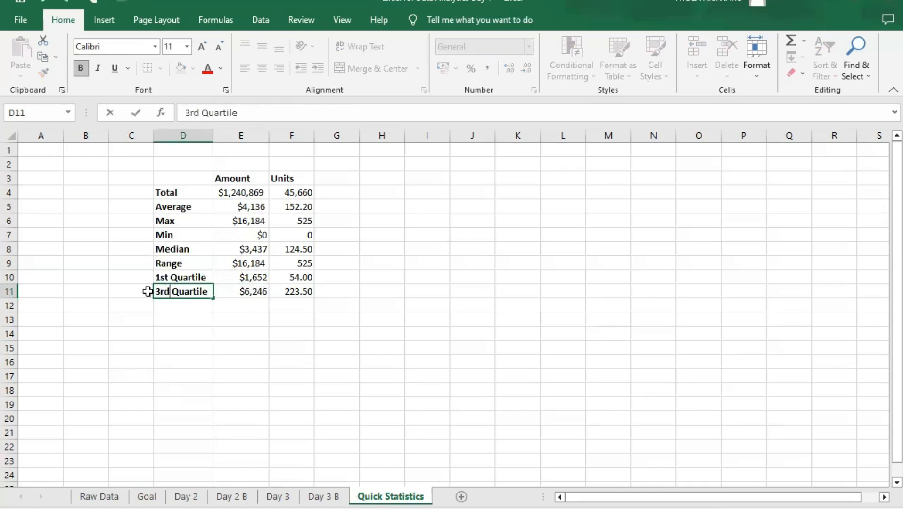
{"action": "left_click", "coordinate": [207, 279]}
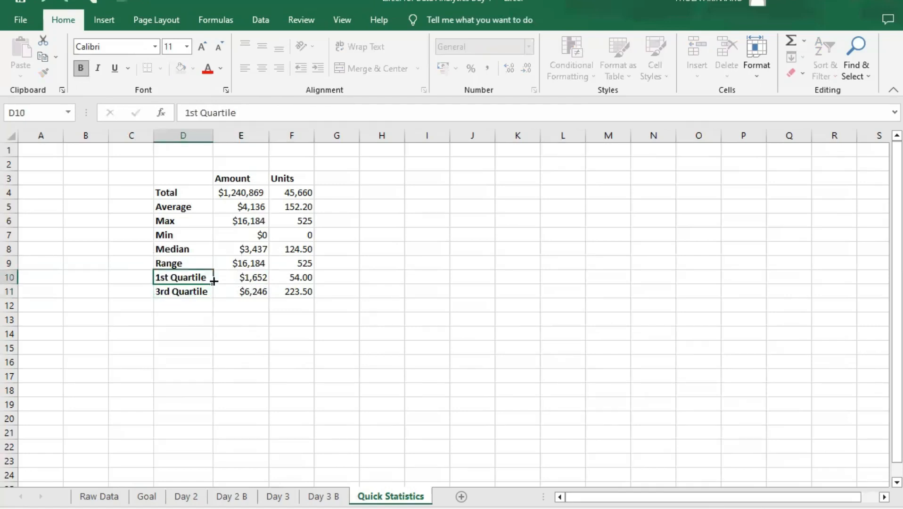
{"action": "left_click", "coordinate": [195, 289]}
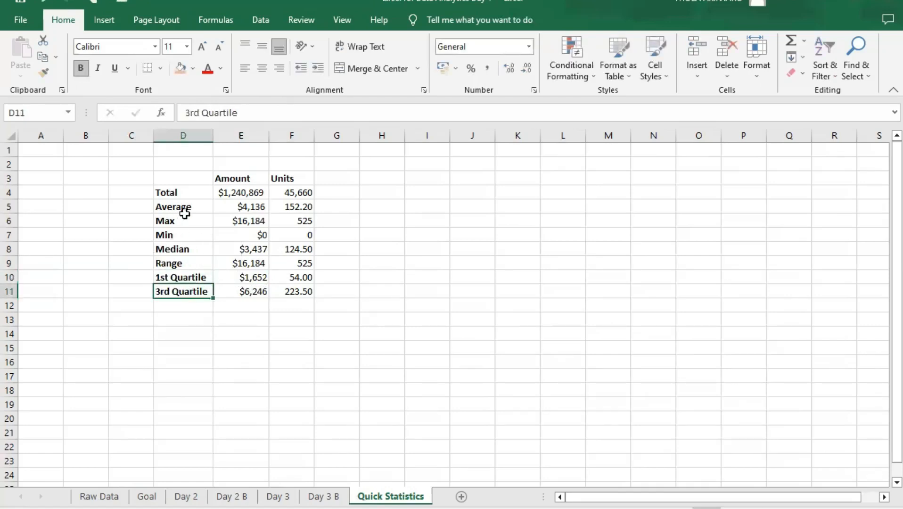
- Check the 3rd Quartile row and its Amount formula in E11 against the 1st Quartile value
{"action": "left_click", "coordinate": [186, 211]}
{"action": "left_click", "coordinate": [191, 291]}
{"action": "left_click", "coordinate": [203, 308]}
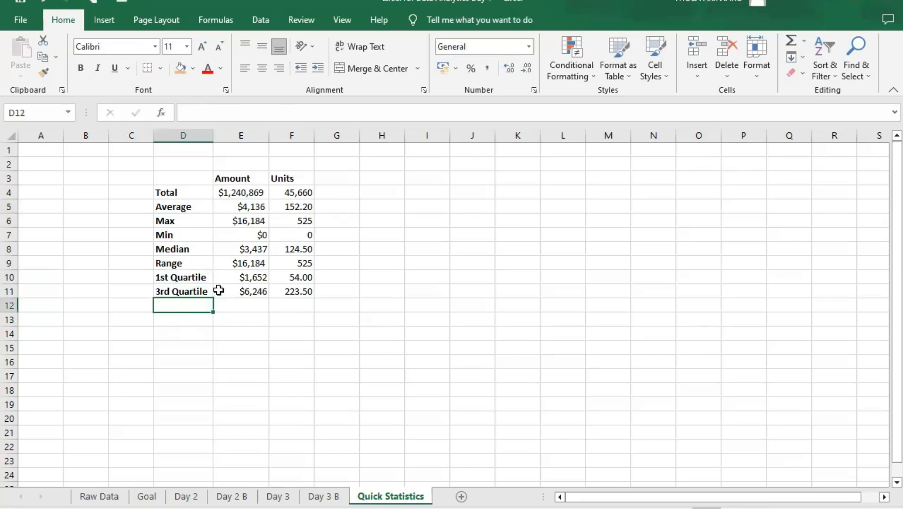
{"action": "left_click", "coordinate": [243, 293]}
{"action": "left_click", "coordinate": [262, 281]}
{"action": "left_click", "coordinate": [235, 292]}
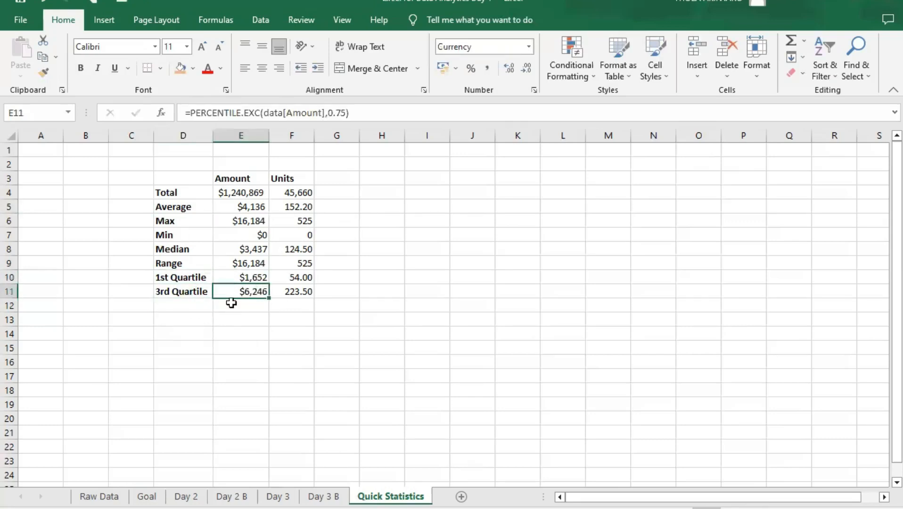
{"action": "left_click", "coordinate": [233, 302]}
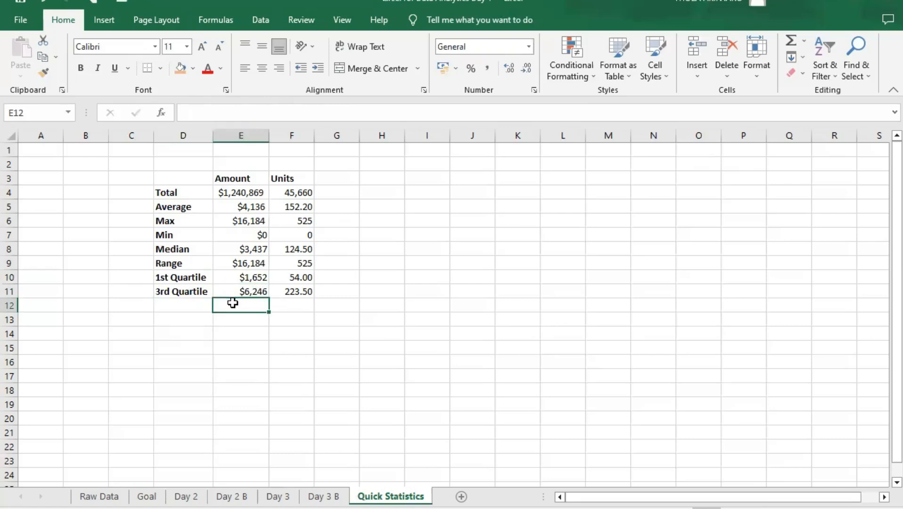
{"action": "left_click", "coordinate": [258, 288]}
- Review the remaining statistics from the Units Range up through the Amount Median, Min, Average and the Total row
{"action": "left_click", "coordinate": [298, 264]}
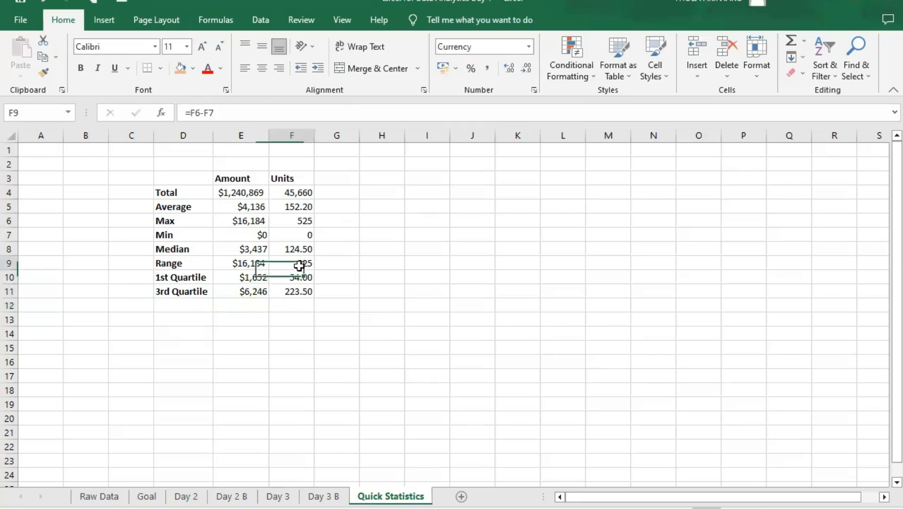
{"action": "left_click", "coordinate": [256, 246]}
{"action": "left_click", "coordinate": [258, 233]}
{"action": "left_click", "coordinate": [253, 208]}
{"action": "left_click", "coordinate": [244, 192]}
{"action": "left_click", "coordinate": [284, 194]}
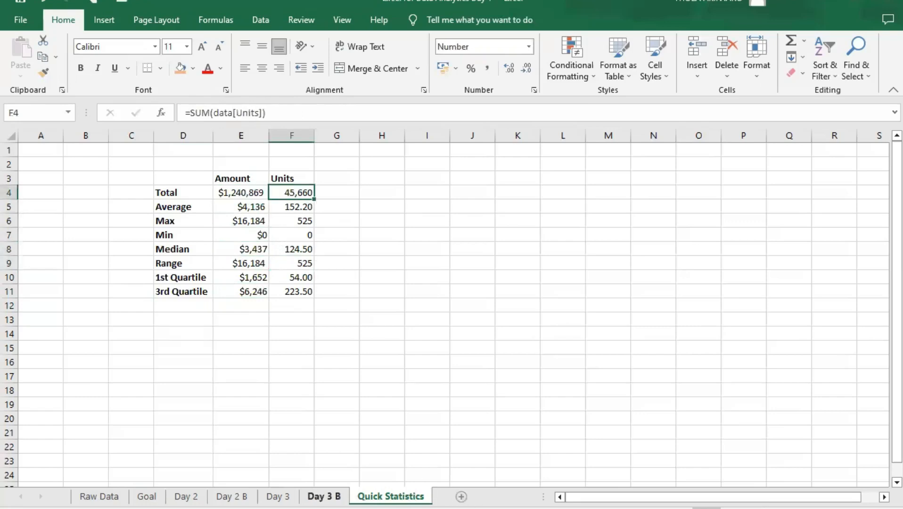
- Return to the question list on the Day 3 B sheet and select question 2, Exploratory Data Analysis (EDA) with CF
{"action": "left_click", "coordinate": [320, 496]}
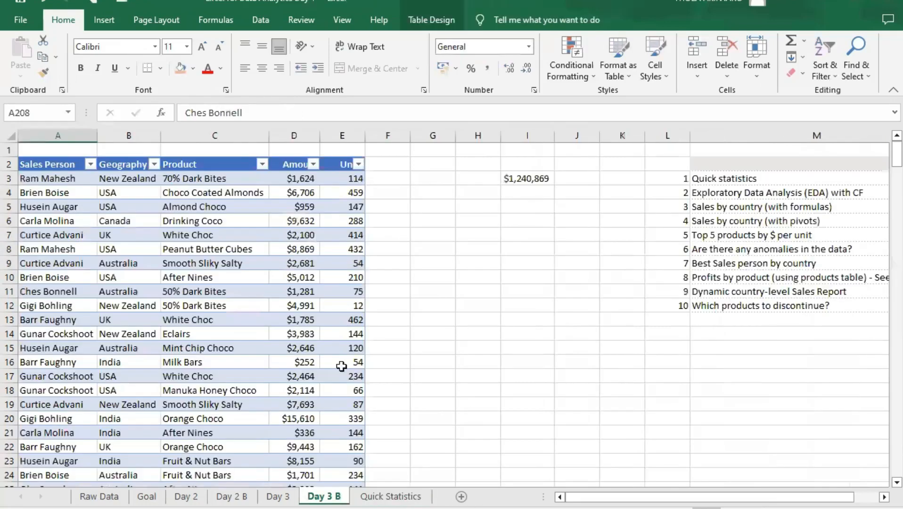
{"action": "left_click", "coordinate": [728, 193]}
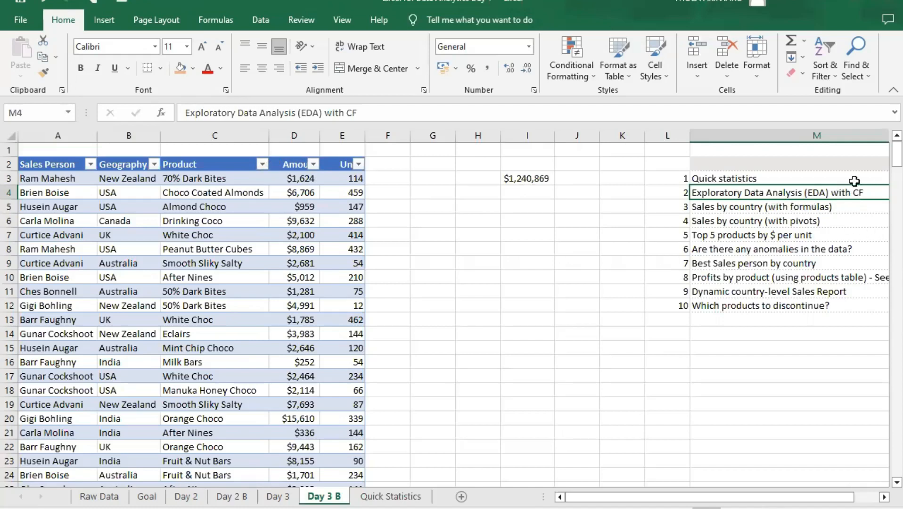
- On the Quick Statistics sheet, relocate the statistics block to start at A3 and widen its value columns to fit the Amount total
{"action": "left_click", "coordinate": [391, 496]}
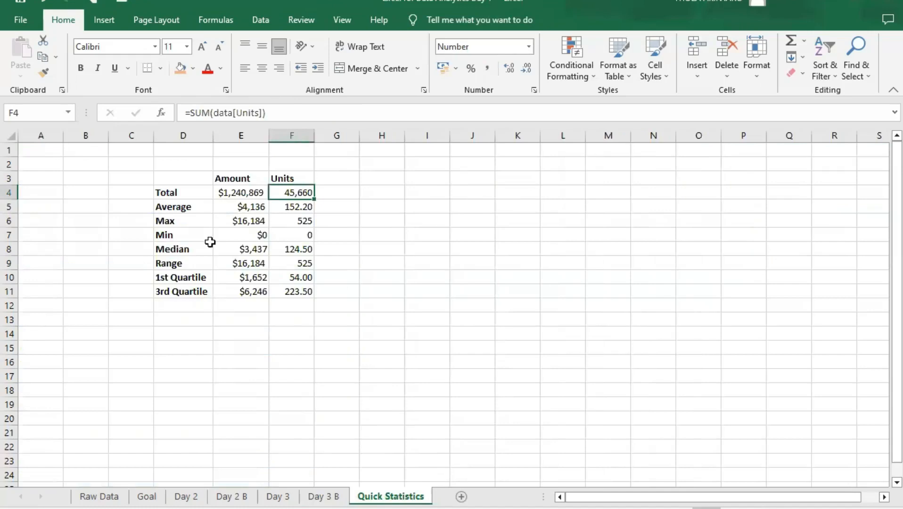
{"action": "left_click_drag", "start_coordinate": [134, 178], "coordinate": [309, 279]}
{"action": "left_click_drag", "start_coordinate": [178, 179], "coordinate": [301, 292]}
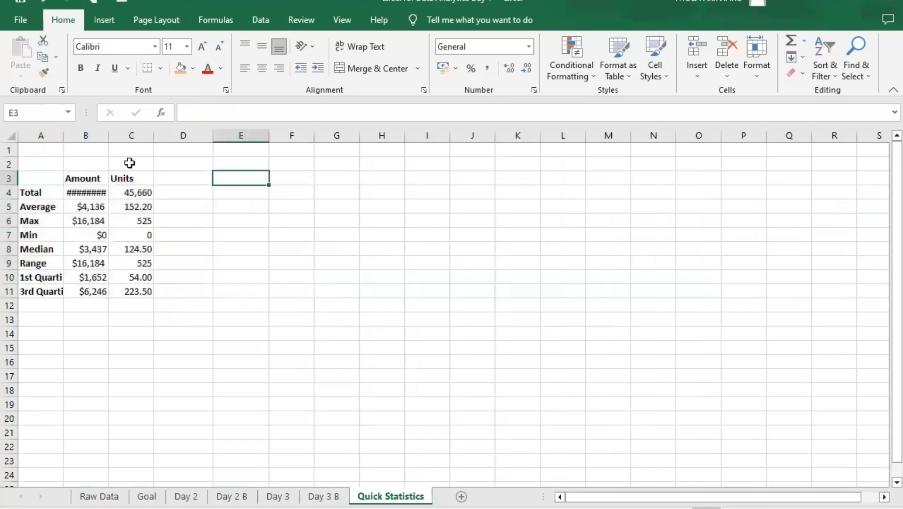
{"action": "left_click", "coordinate": [326, 203]}
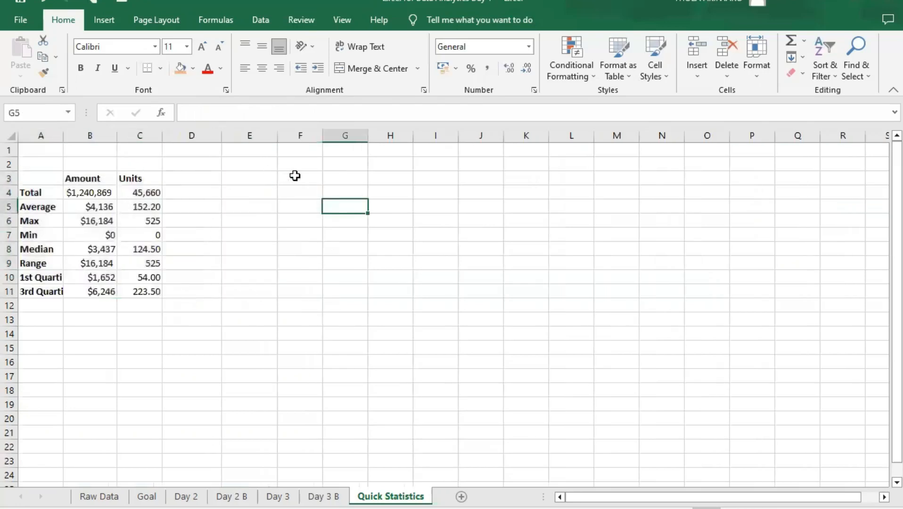
{"action": "left_click", "coordinate": [294, 175]}
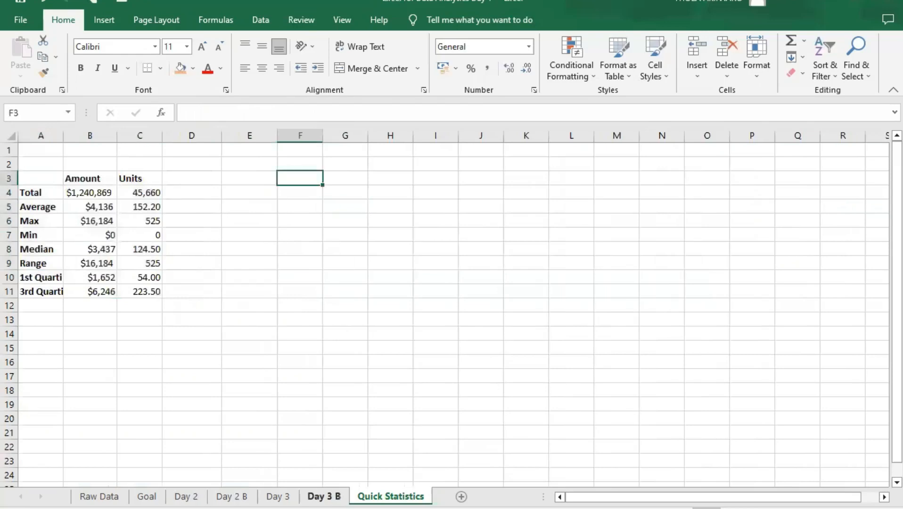
- Copy the entire sales table, including its header row, from the Day 3 B sheet
{"action": "left_click", "coordinate": [323, 496]}
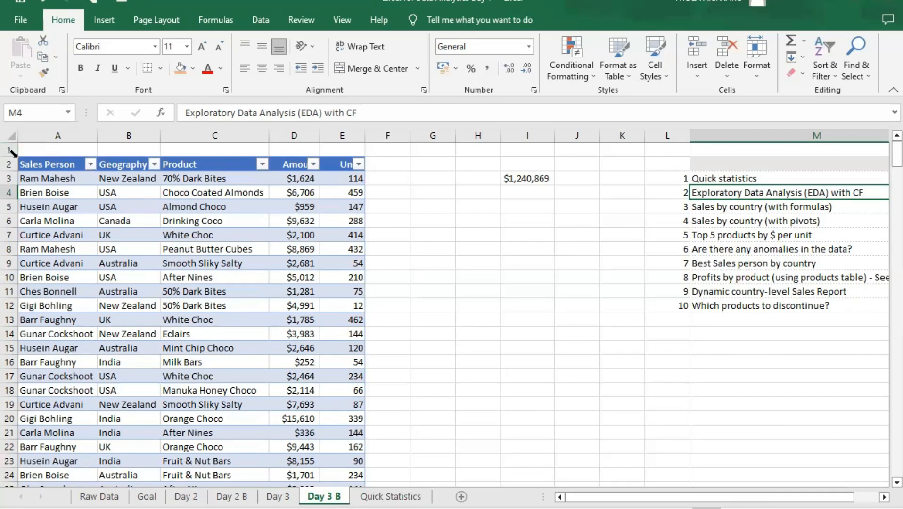
{"action": "left_click", "coordinate": [20, 159]}
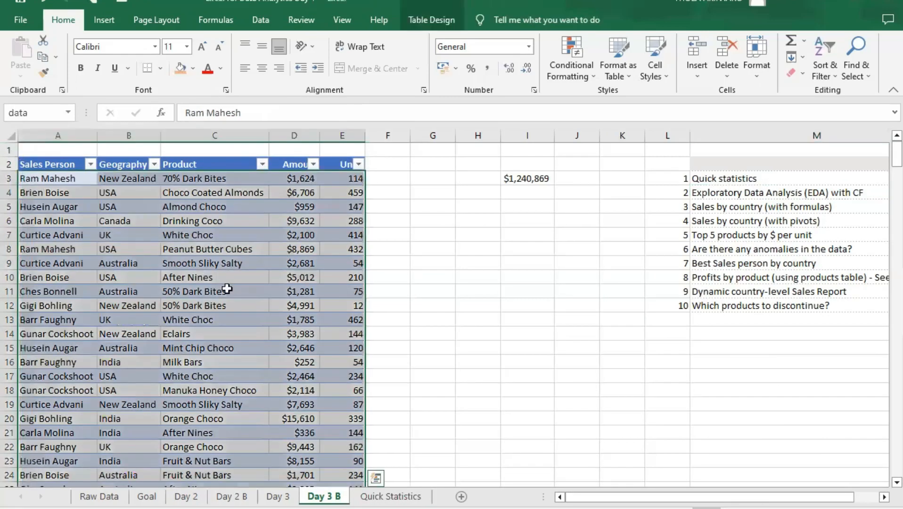
{"action": "left_click", "coordinate": [281, 249]}
{"action": "left_click", "coordinate": [131, 196]}
{"action": "left_click", "coordinate": [166, 180]}
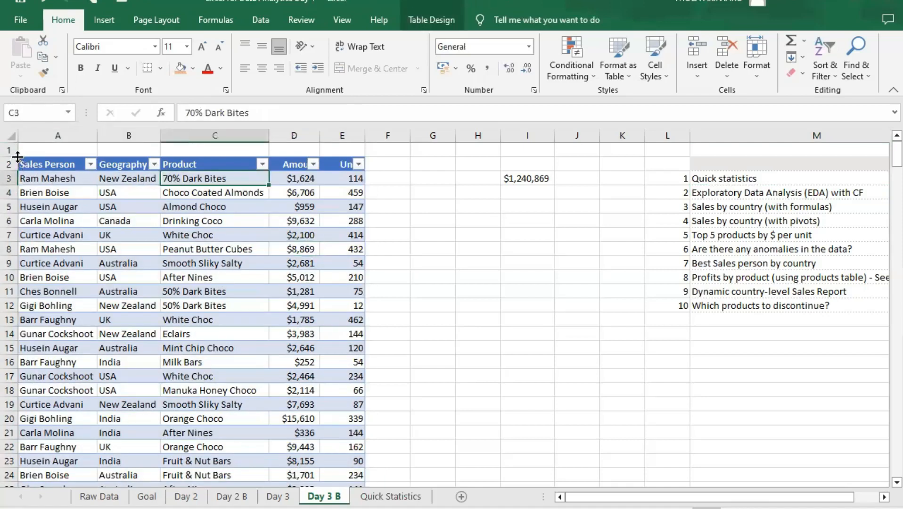
{"action": "left_click", "coordinate": [27, 165]}
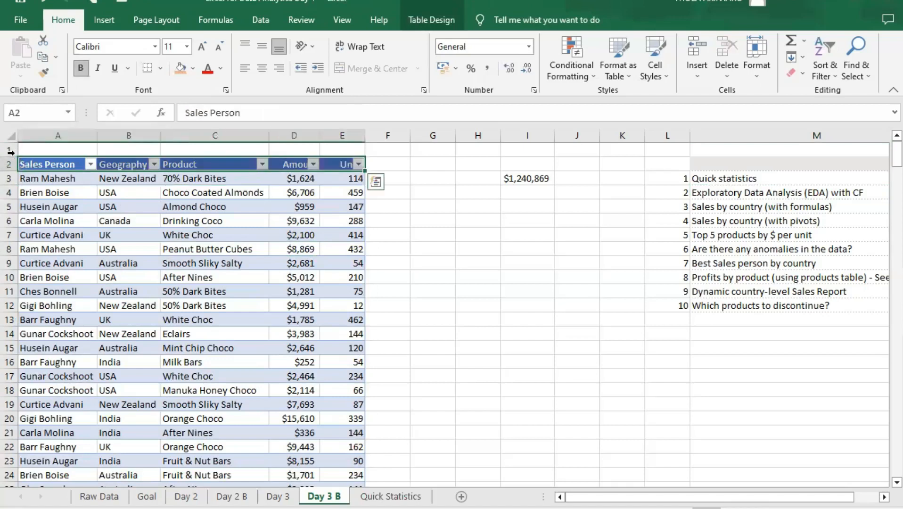
{"action": "left_click", "coordinate": [47, 206]}
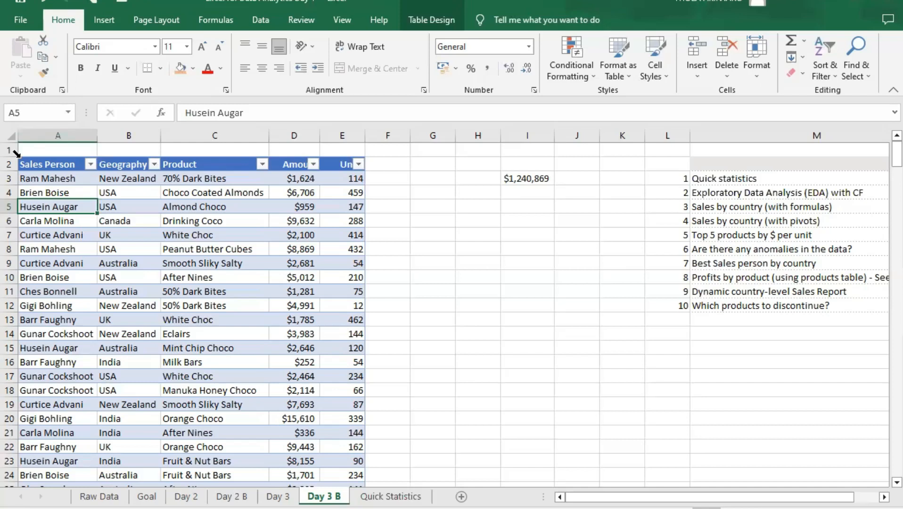
{"action": "left_click", "coordinate": [21, 164]}
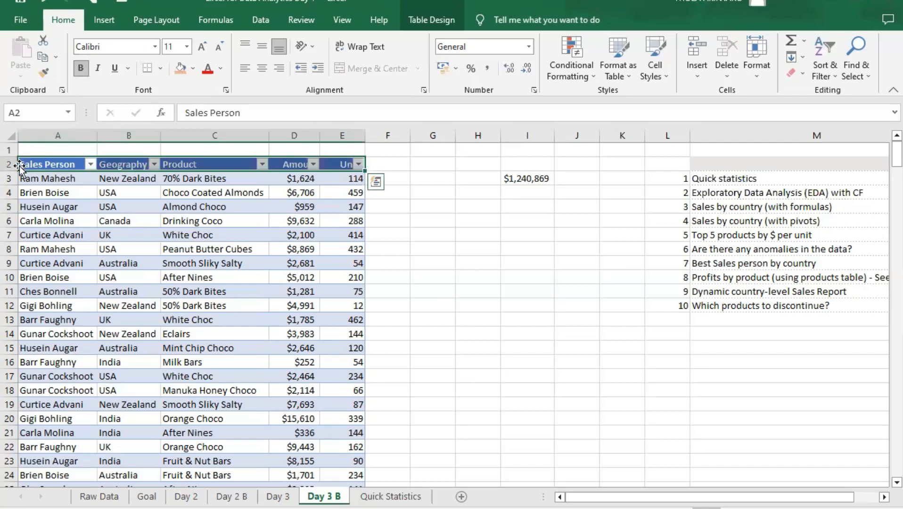
{"action": "left_click", "coordinate": [18, 176]}
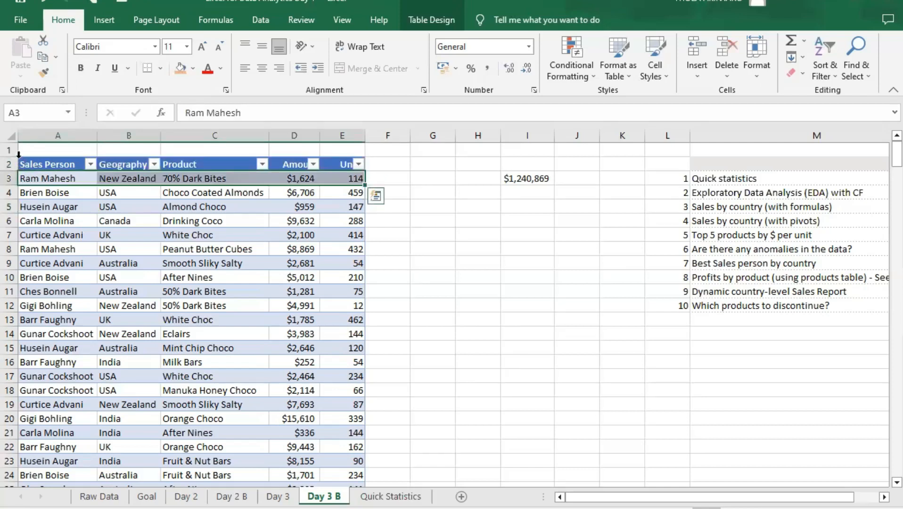
{"action": "left_click", "coordinate": [19, 156]}
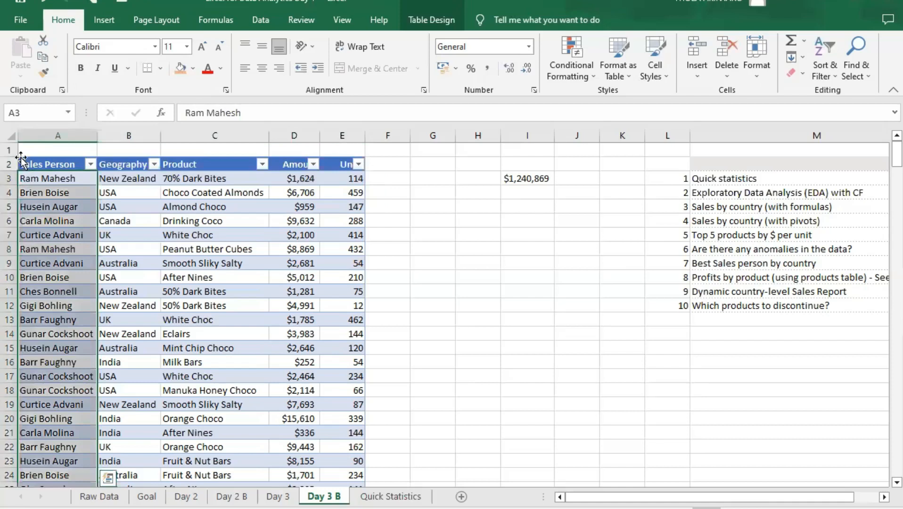
{"action": "left_click", "coordinate": [16, 152]}
{"action": "left_click", "coordinate": [16, 152]}
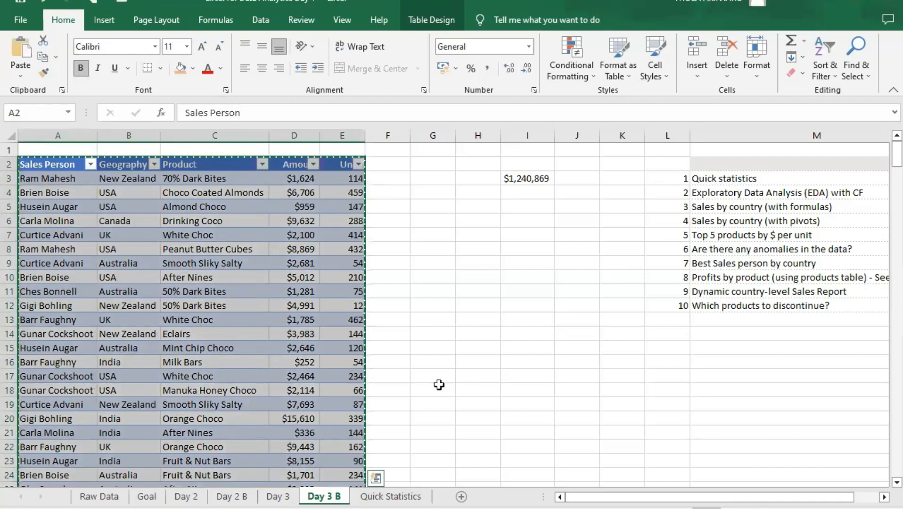
- Paste the sales table at F3 of the Quick Statistics sheet, keeping the source column widths
{"action": "left_click", "coordinate": [392, 496]}
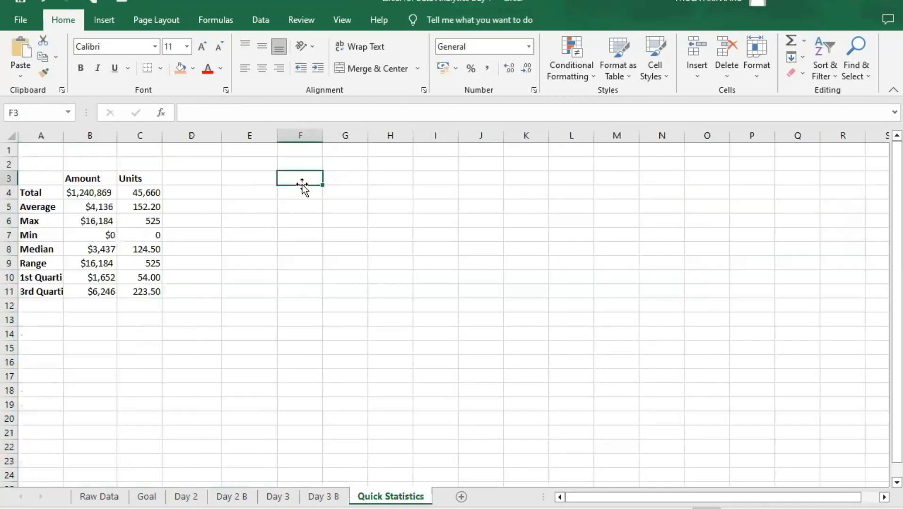
{"action": "left_click", "coordinate": [346, 179]}
{"action": "left_click", "coordinate": [312, 181]}
{"action": "key", "text": "ctrl+v"}
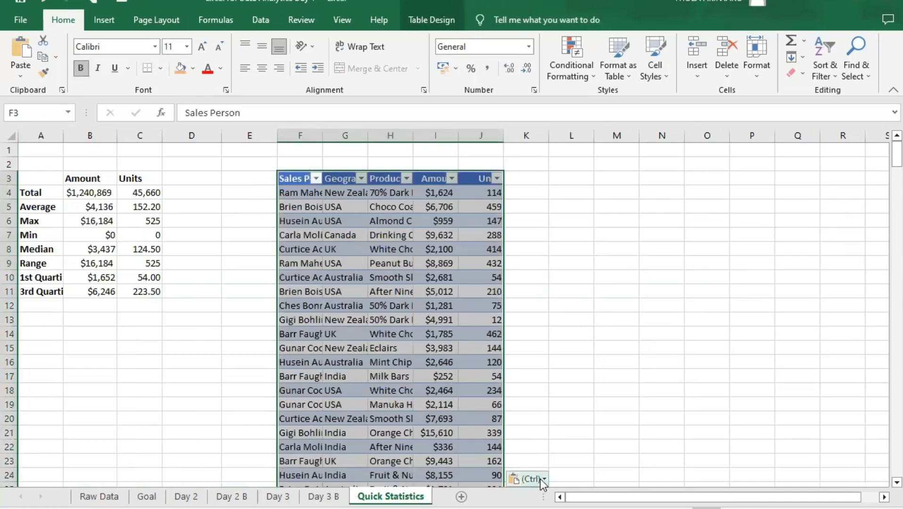
{"action": "key", "text": "ctrl"}
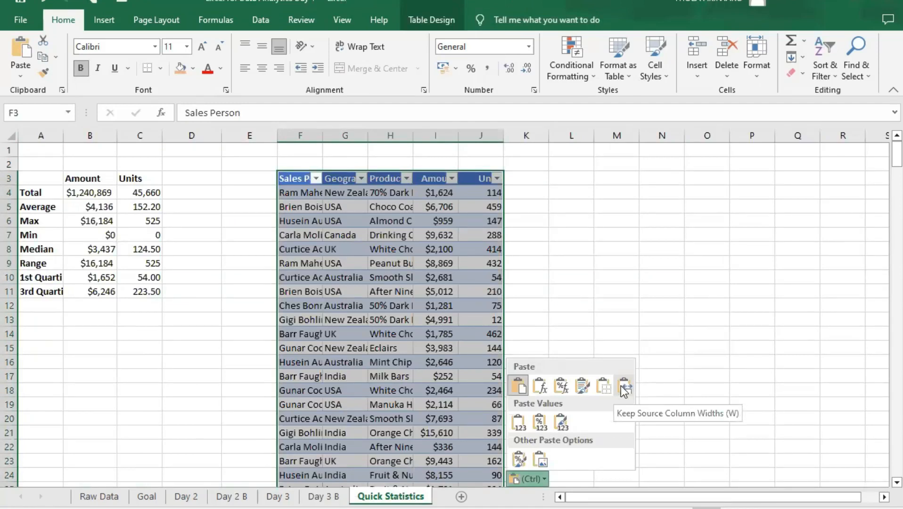
{"action": "left_click", "coordinate": [622, 385]}
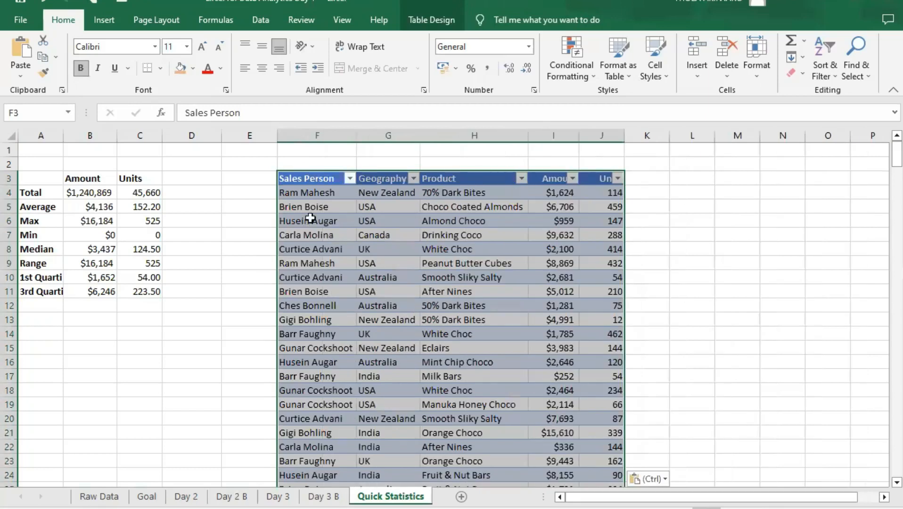
{"action": "left_click", "coordinate": [310, 218]}
{"action": "left_click_drag", "start_coordinate": [330, 179], "coordinate": [340, 189]}
{"action": "left_click", "coordinate": [513, 205]}
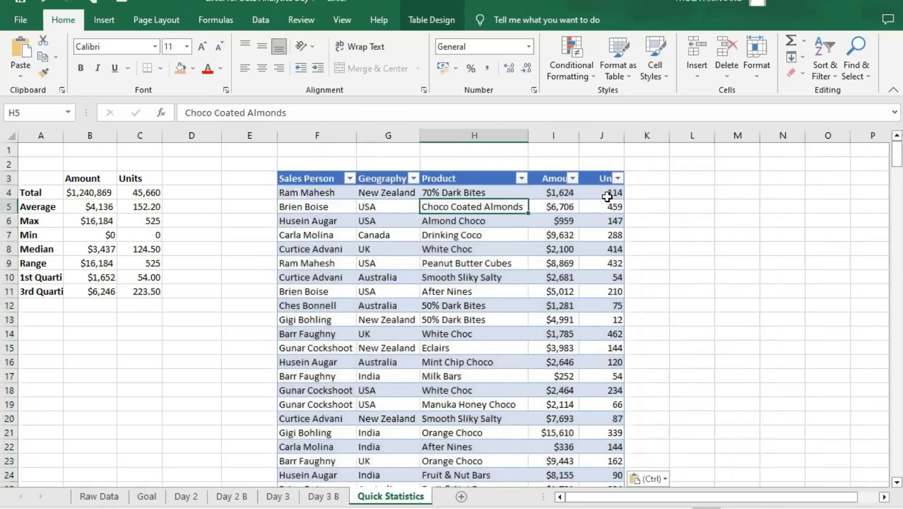
{"action": "left_click", "coordinate": [604, 193]}
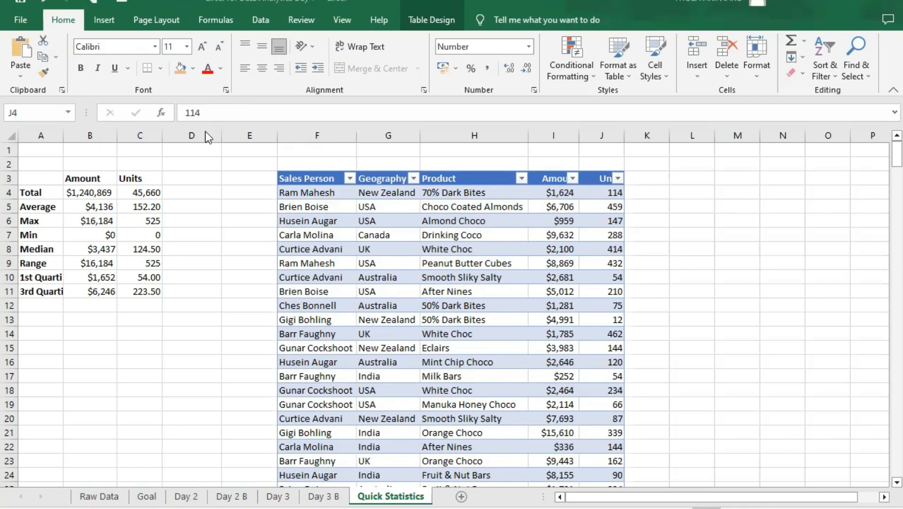
{"action": "scroll", "coordinate": [542, 339], "scroll_direction": "down", "scroll_amount": 4}
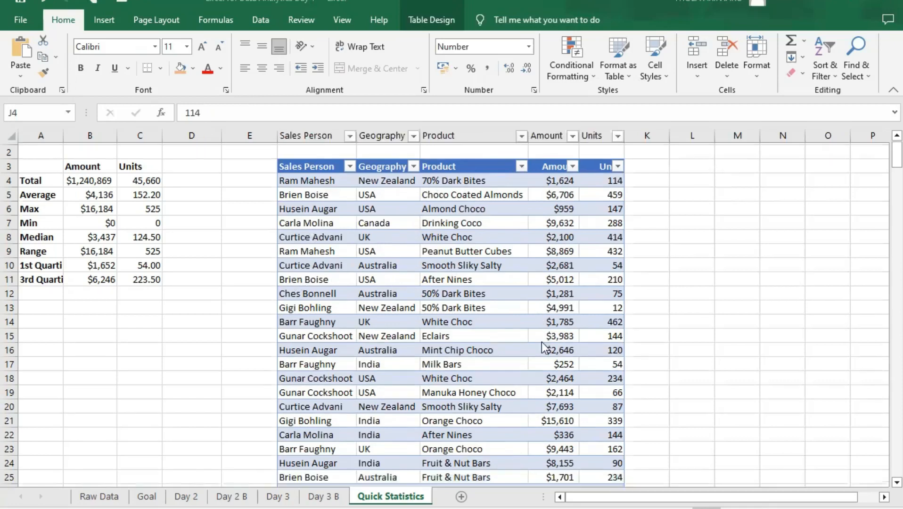
{"action": "scroll", "coordinate": [561, 377], "scroll_direction": "up", "scroll_amount": 4}
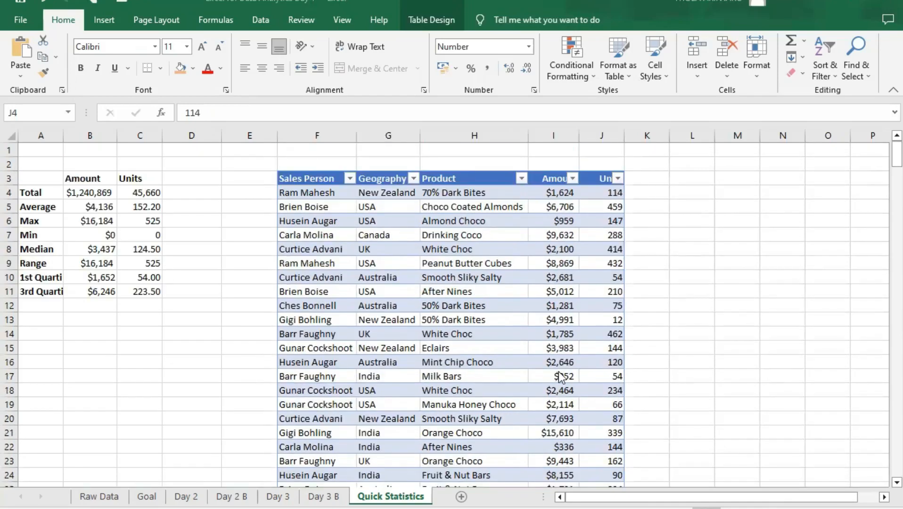
- Apply solid-fill orange data bars to all Amount values of the pasted table with conditional formatting
{"action": "key", "text": "ctrl+v"}
{"action": "left_click", "coordinate": [553, 168]}
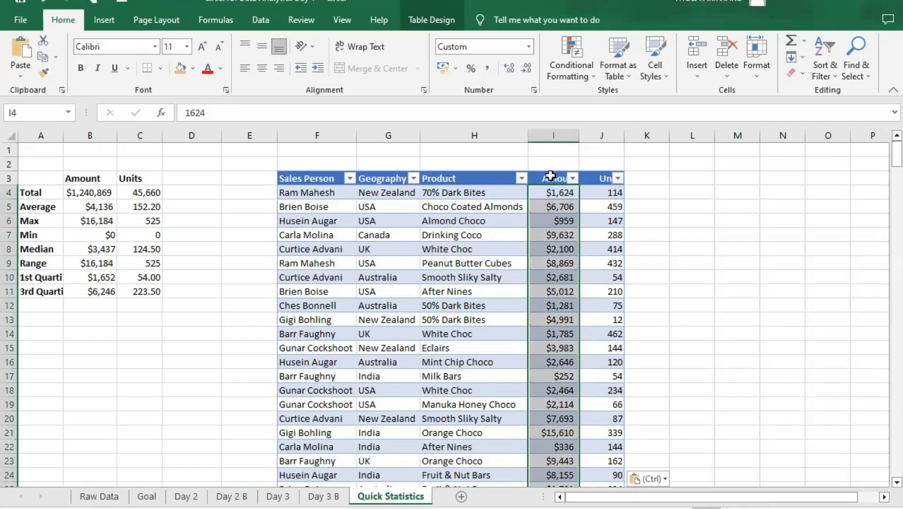
{"action": "left_click", "coordinate": [552, 168]}
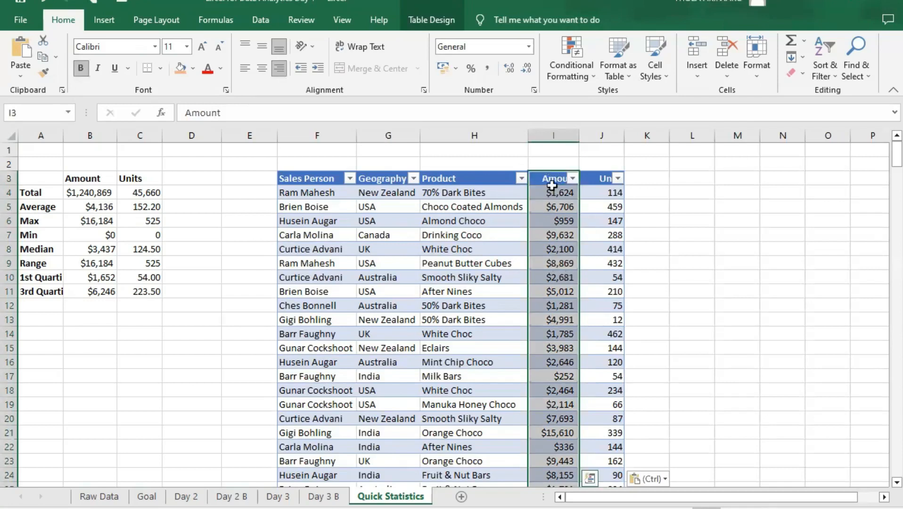
{"action": "left_click", "coordinate": [561, 335]}
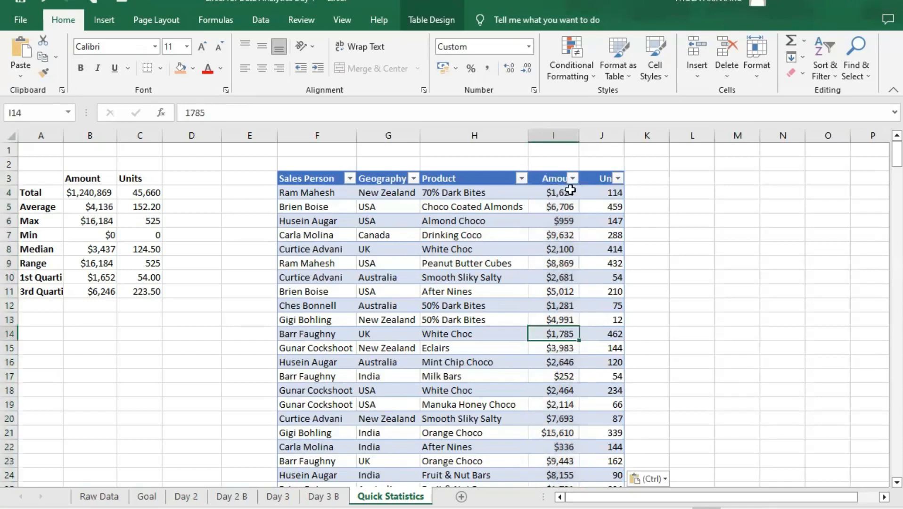
{"action": "left_click", "coordinate": [552, 170]}
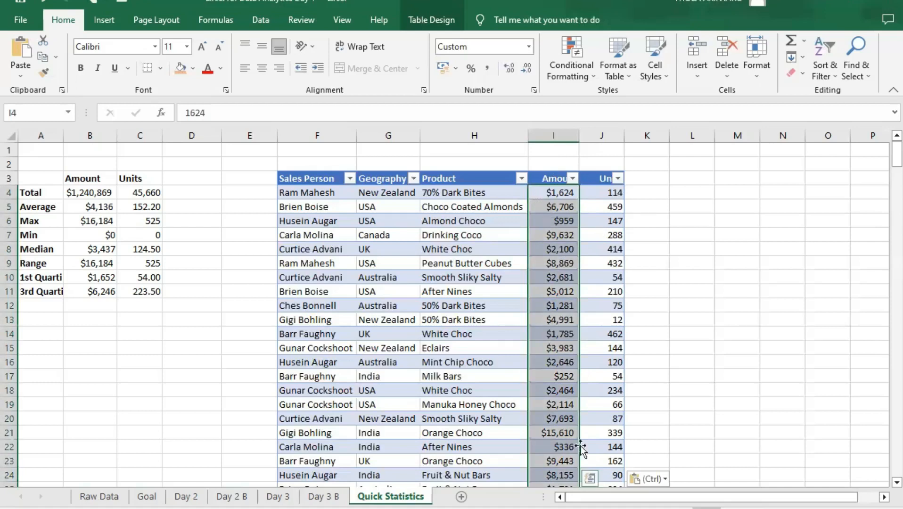
{"action": "left_click_drag", "start_coordinate": [882, 157], "coordinate": [882, 478]}
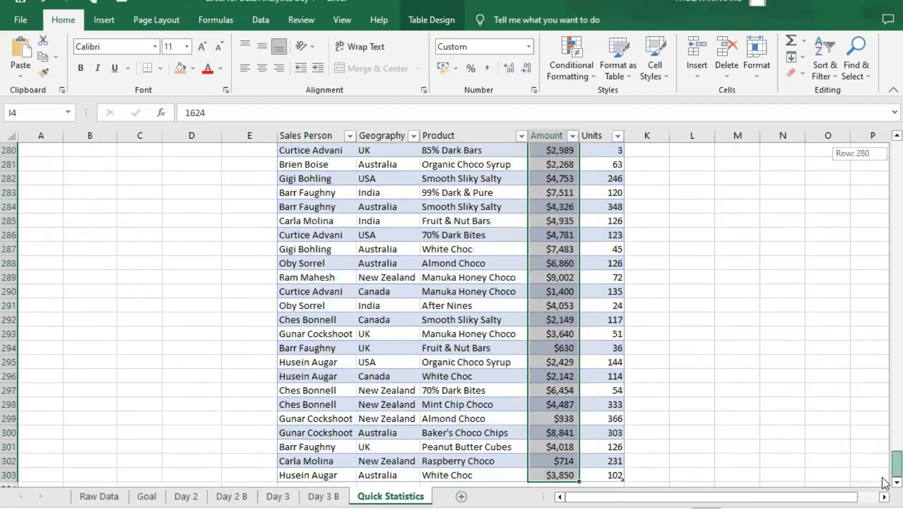
{"action": "left_click_drag", "start_coordinate": [883, 250], "coordinate": [883, 130]}
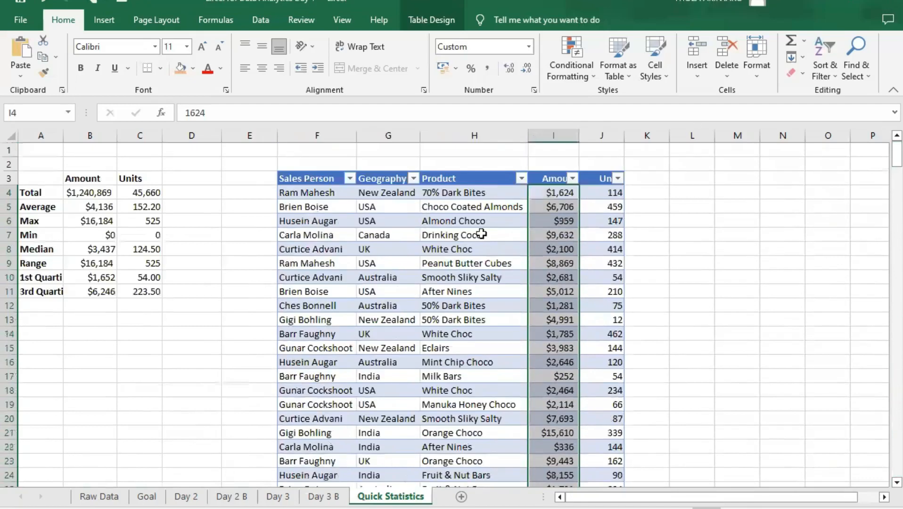
{"action": "left_click", "coordinate": [575, 66]}
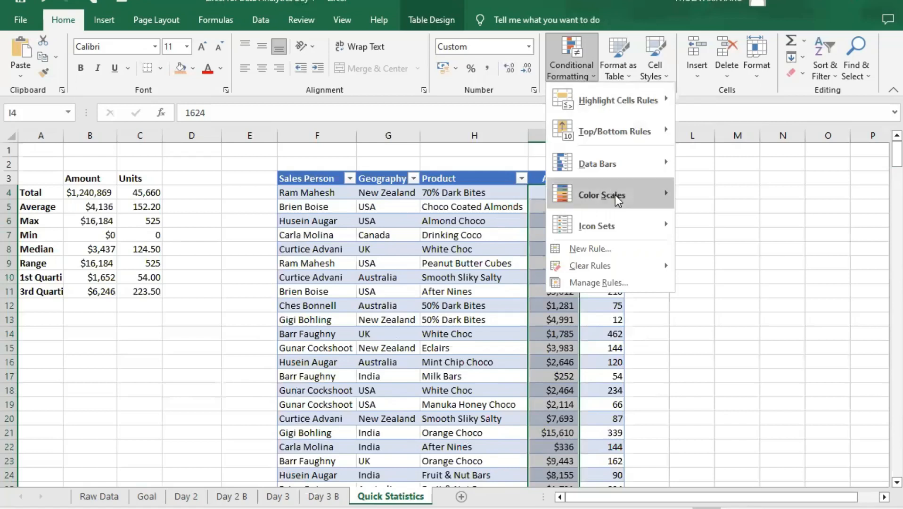
{"action": "mouse_move", "coordinate": [642, 201]}
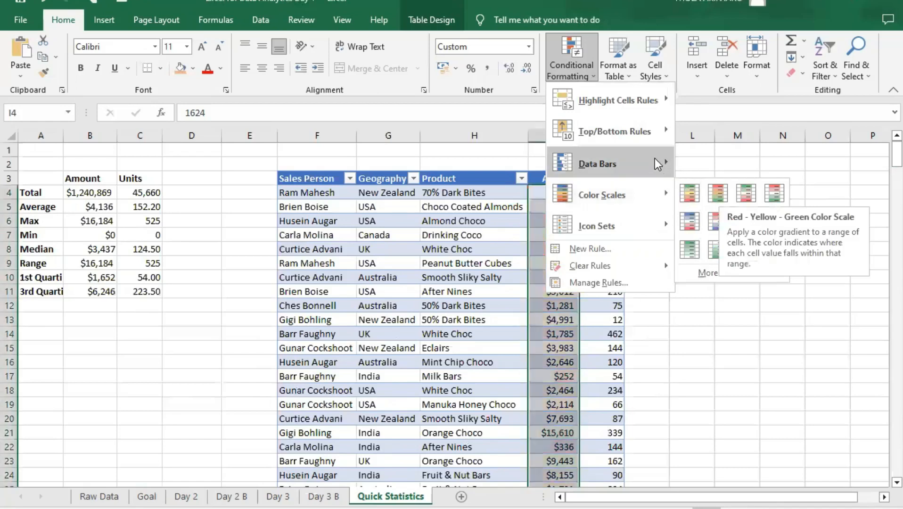
{"action": "mouse_move", "coordinate": [657, 164]}
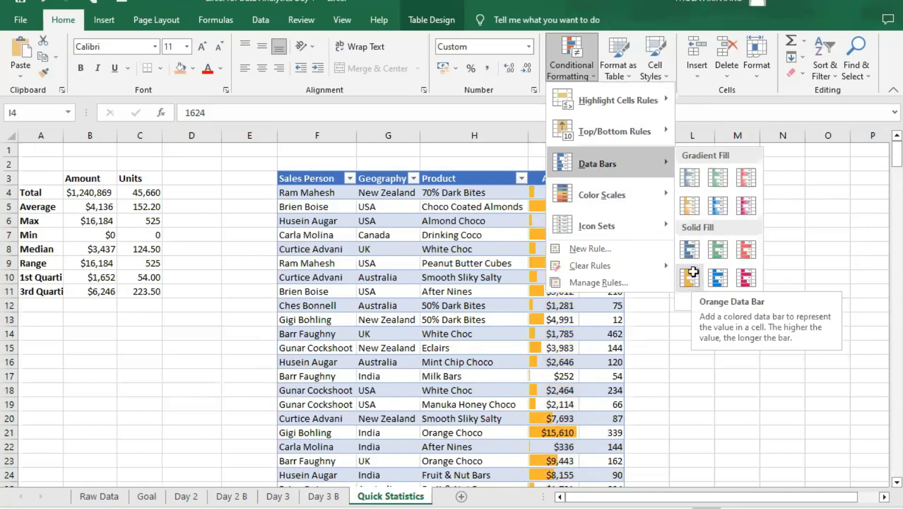
{"action": "left_click", "coordinate": [689, 277]}
- Compare the data bar lengths of small and large Amount values between rows 4 and 21 of the pasted table
{"action": "left_click", "coordinate": [558, 233]}
{"action": "left_click", "coordinate": [562, 204]}
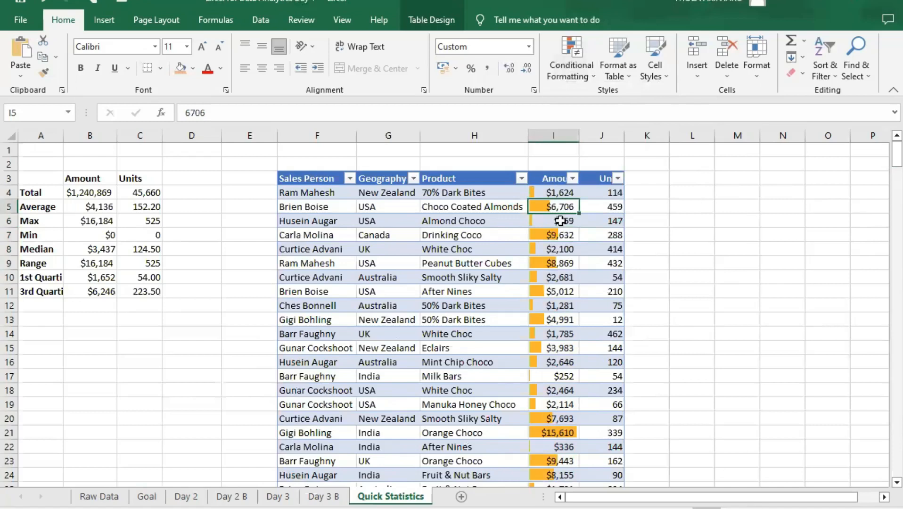
{"action": "scroll", "coordinate": [573, 268], "scroll_direction": "down", "scroll_amount": 4}
{"action": "scroll", "coordinate": [565, 325], "scroll_direction": "up", "scroll_amount": 4}
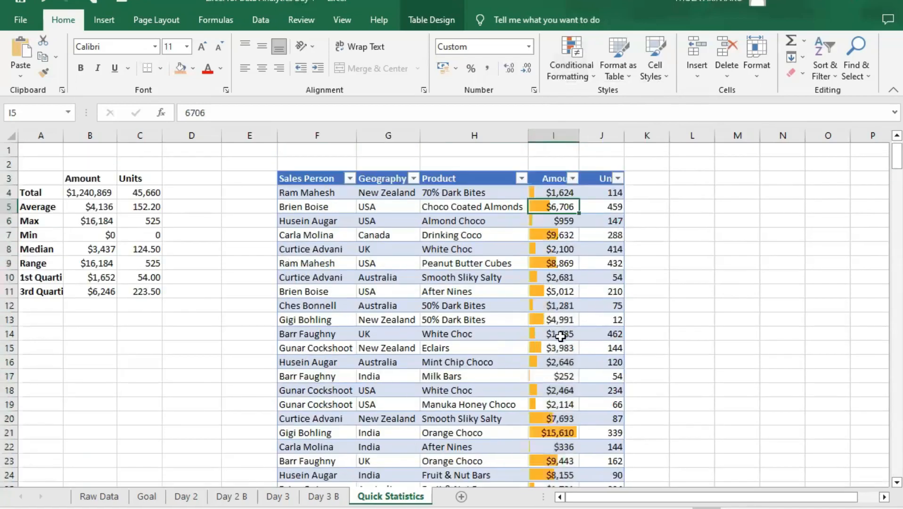
{"action": "left_click", "coordinate": [564, 223]}
{"action": "left_click", "coordinate": [564, 235]}
{"action": "left_click", "coordinate": [555, 249]}
{"action": "left_click", "coordinate": [549, 222]}
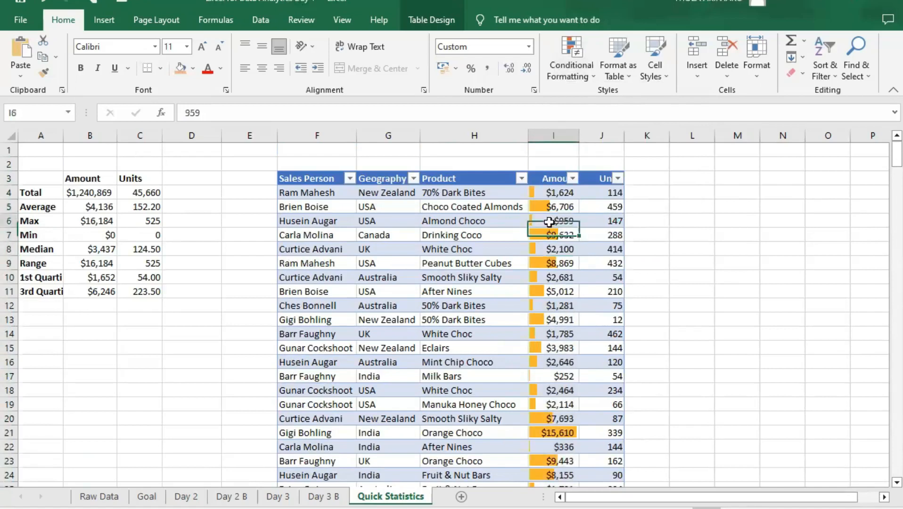
{"action": "left_click", "coordinate": [548, 195]}
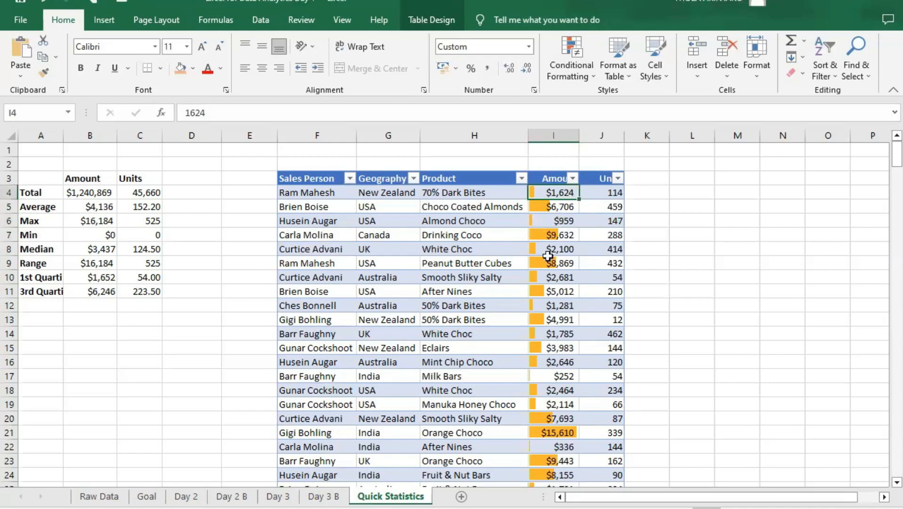
{"action": "left_click", "coordinate": [541, 278]}
{"action": "left_click", "coordinate": [552, 263]}
{"action": "left_click", "coordinate": [560, 234]}
{"action": "left_click", "coordinate": [568, 431]}
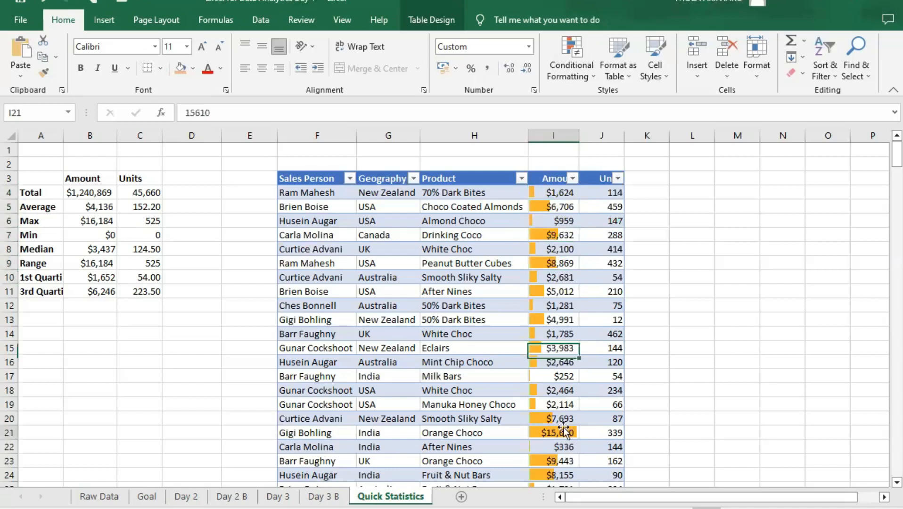
{"action": "left_click", "coordinate": [563, 235]}
{"action": "left_click", "coordinate": [554, 206]}
{"action": "left_click", "coordinate": [554, 196]}
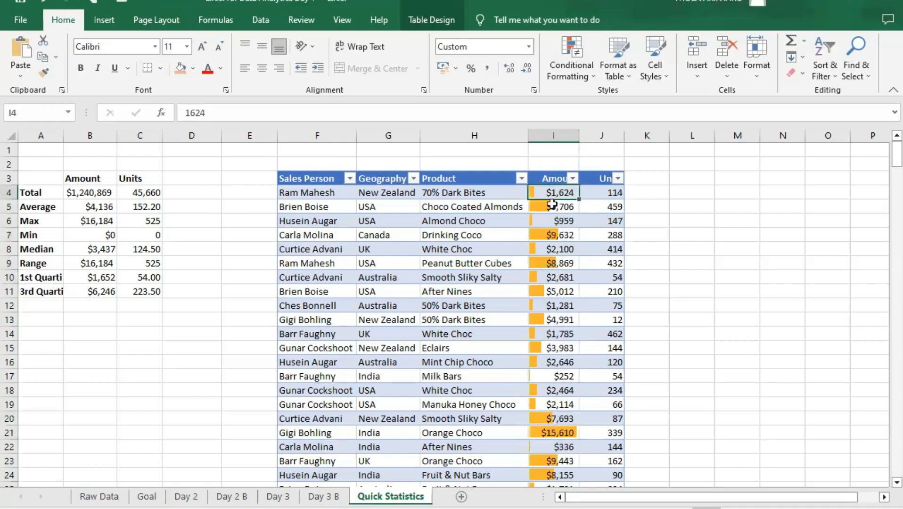
- Sort the pasted sales table by Amount from largest to smallest
{"action": "scroll", "coordinate": [549, 375], "scroll_direction": "down", "scroll_amount": 15}
{"action": "scroll", "coordinate": [551, 375], "scroll_direction": "down", "scroll_amount": 1}
{"action": "scroll", "coordinate": [561, 376], "scroll_direction": "up", "scroll_amount": 16}
{"action": "left_click", "coordinate": [560, 239]}
{"action": "left_click_drag", "start_coordinate": [559, 220], "coordinate": [561, 200]}
{"action": "left_click", "coordinate": [560, 194]}
{"action": "left_click", "coordinate": [573, 177]}
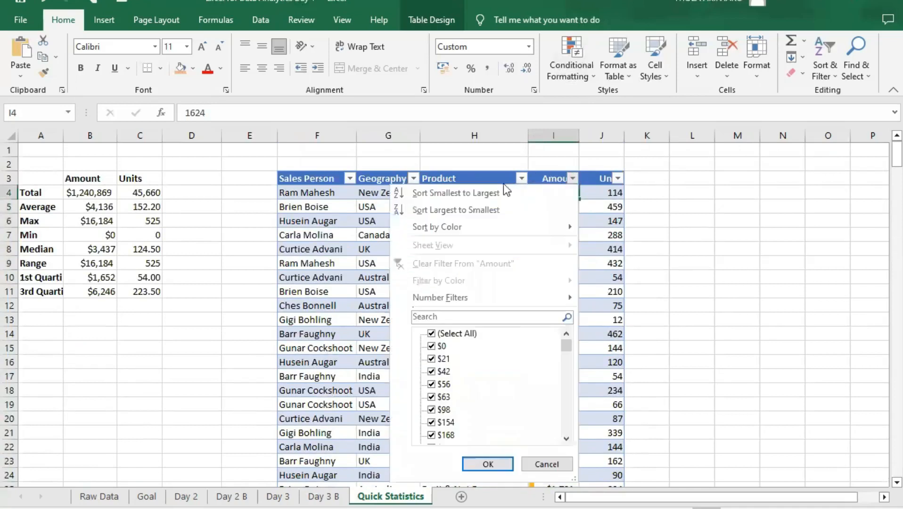
{"action": "left_click", "coordinate": [483, 210]}
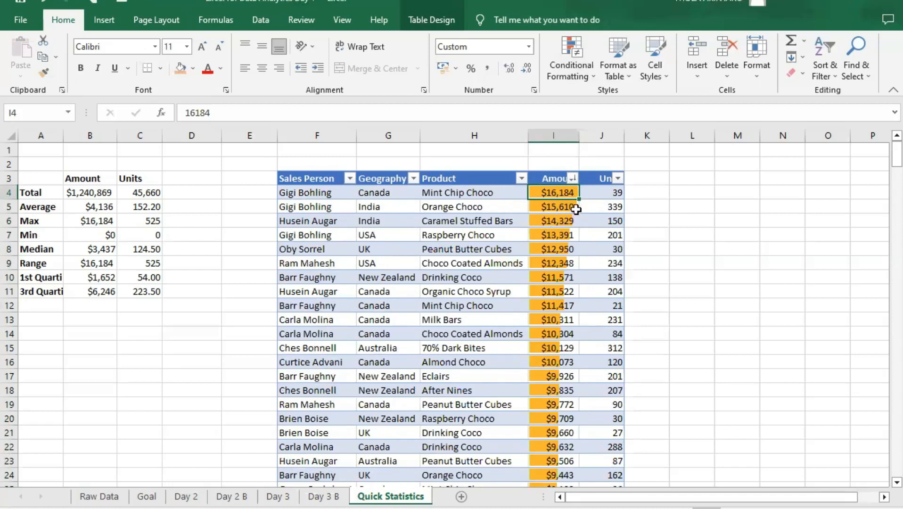
- Examine how the data bar lengths change from the first to the last row of the sorted Amount column
{"action": "scroll", "coordinate": [552, 239], "scroll_direction": "down", "scroll_amount": 17}
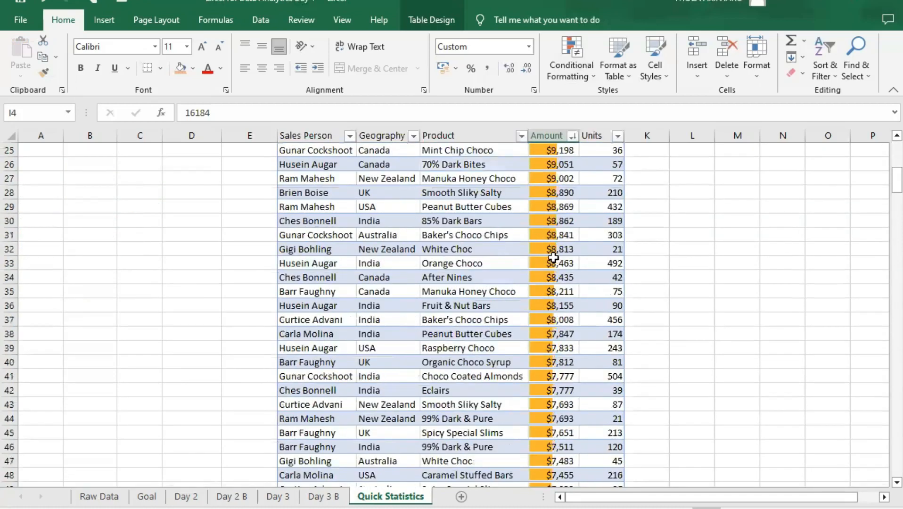
{"action": "scroll", "coordinate": [551, 278], "scroll_direction": "down", "scroll_amount": 16}
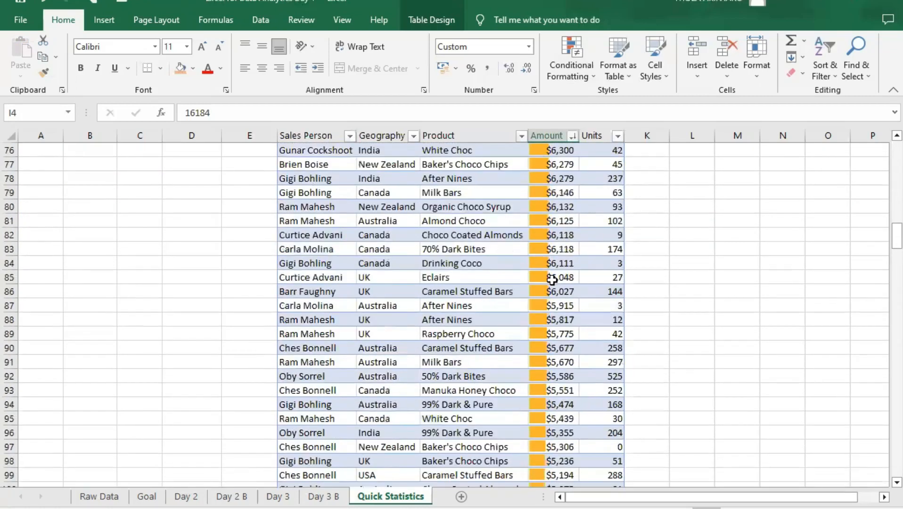
{"action": "scroll", "coordinate": [550, 288], "scroll_direction": "down", "scroll_amount": 18}
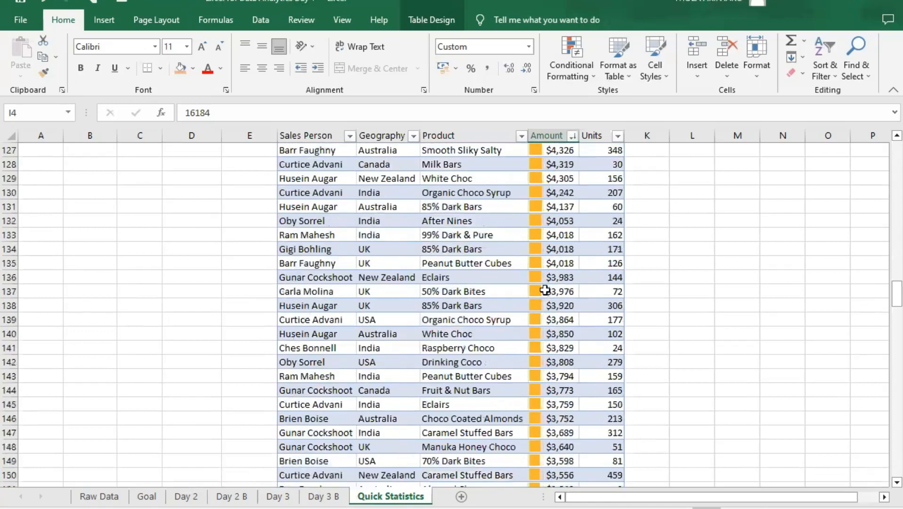
{"action": "scroll", "coordinate": [541, 306], "scroll_direction": "down", "scroll_amount": 20}
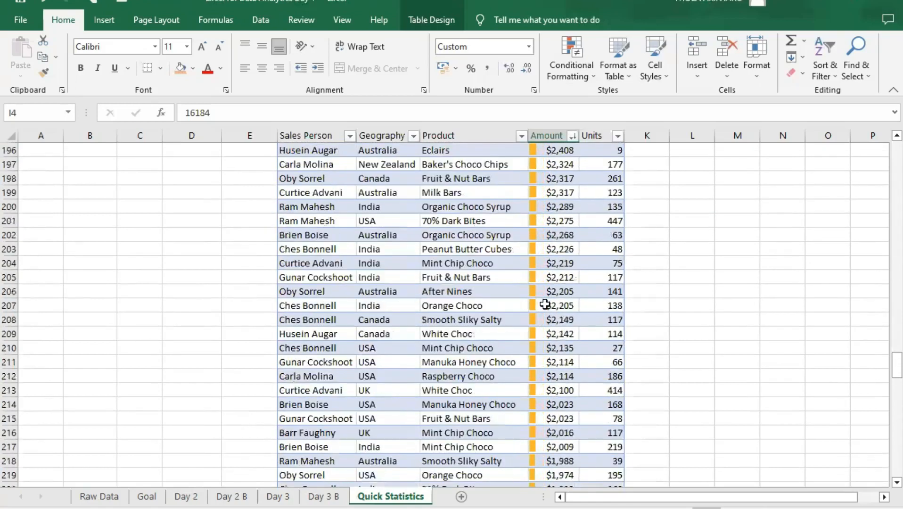
{"action": "scroll", "coordinate": [545, 307], "scroll_direction": "down", "scroll_amount": 17}
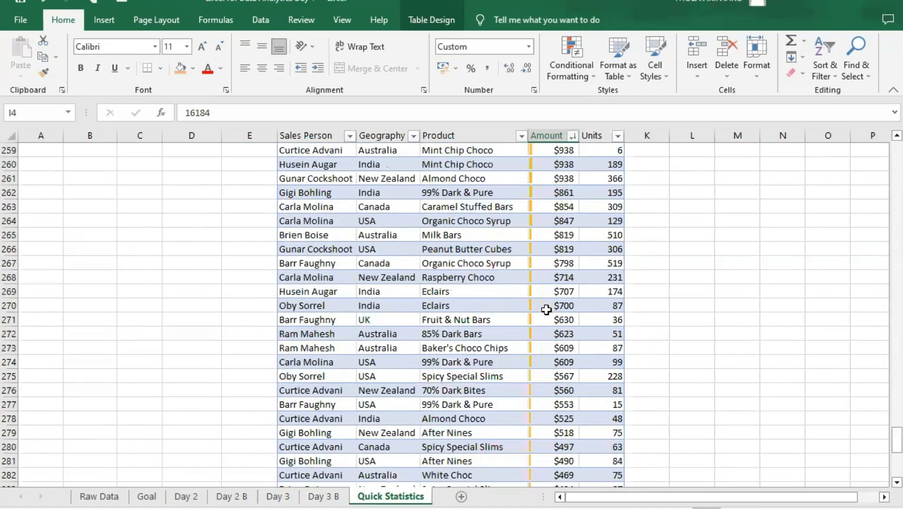
{"action": "scroll", "coordinate": [546, 307], "scroll_direction": "down", "scroll_amount": 1}
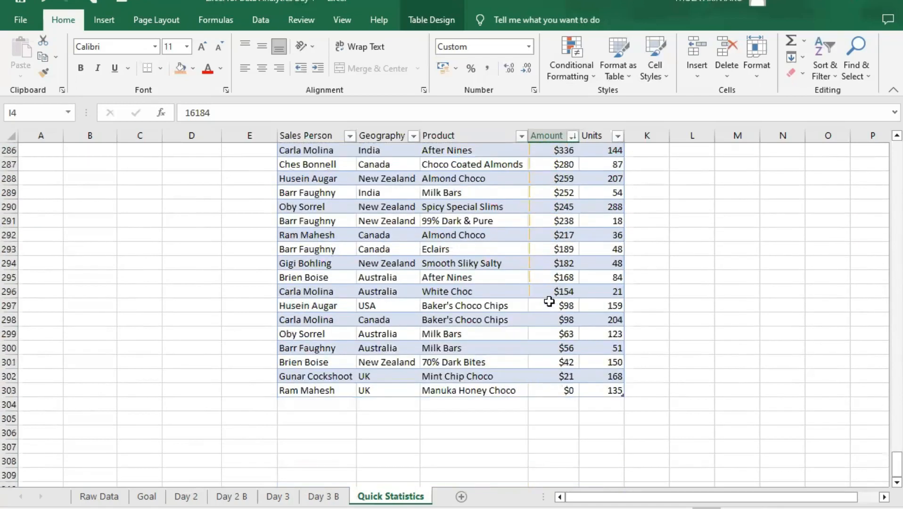
{"action": "scroll", "coordinate": [558, 307], "scroll_direction": "up", "scroll_amount": 20}
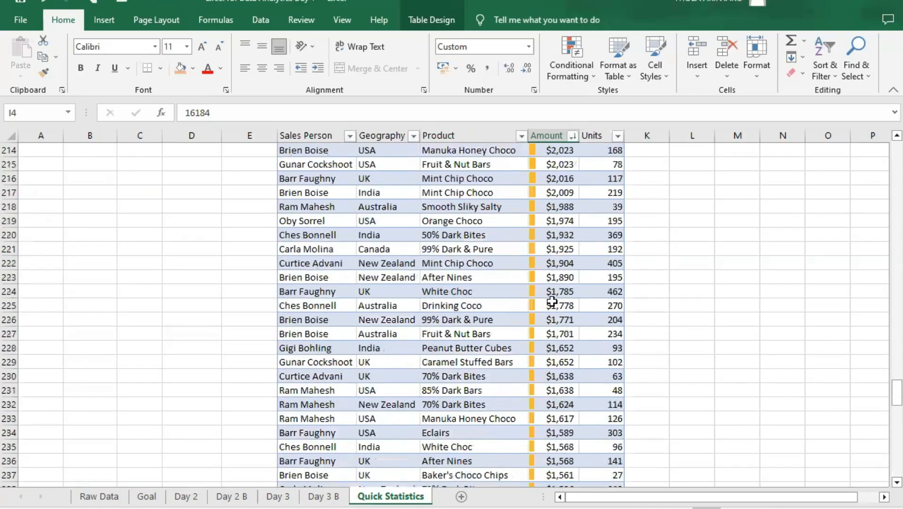
{"action": "scroll", "coordinate": [548, 299], "scroll_direction": "up", "scroll_amount": 20}
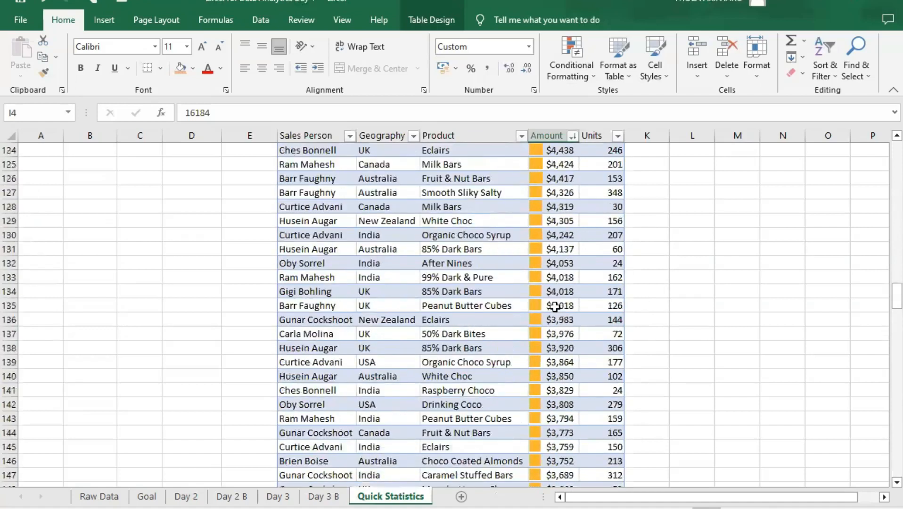
{"action": "scroll", "coordinate": [556, 305], "scroll_direction": "up", "scroll_amount": 20}
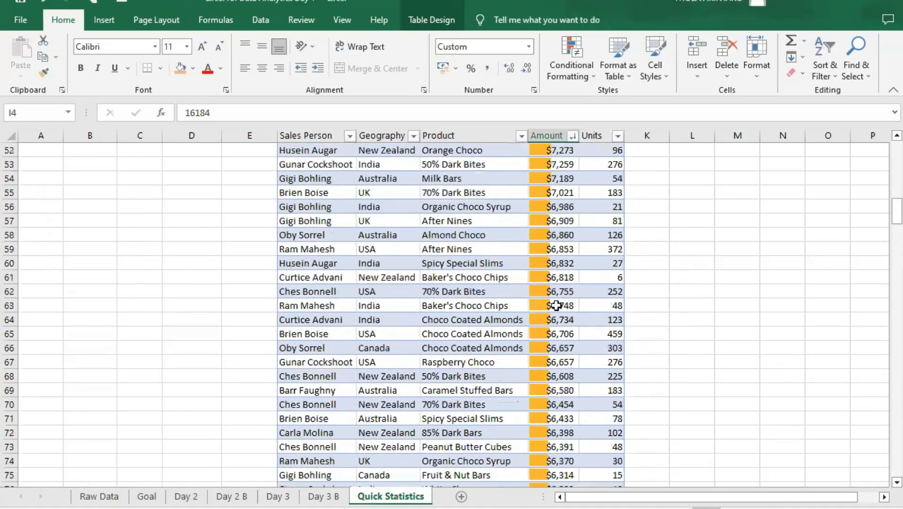
{"action": "scroll", "coordinate": [556, 305], "scroll_direction": "up", "scroll_amount": 9}
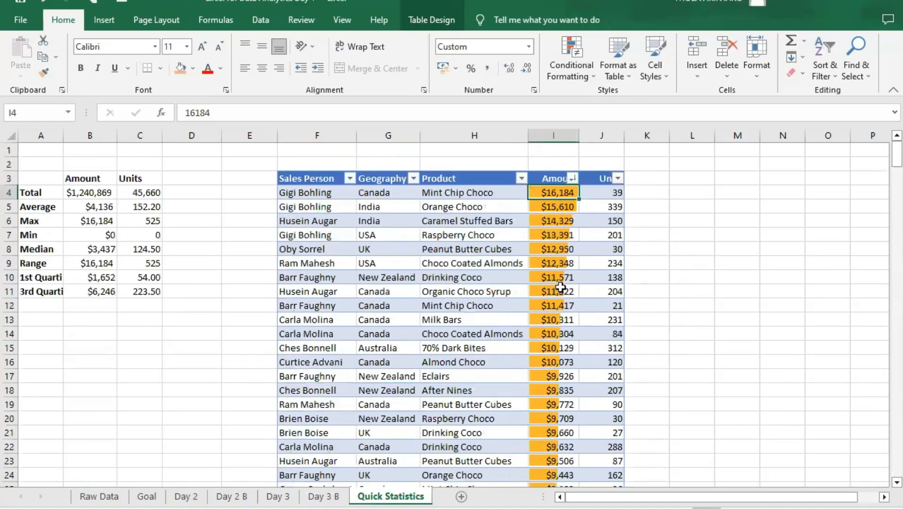
{"action": "scroll", "coordinate": [556, 301], "scroll_direction": "down", "scroll_amount": 4}
{"action": "scroll", "coordinate": [542, 311], "scroll_direction": "up", "scroll_amount": 4}
- Apply the Red - Yellow - Green color scale to all Units values of the pasted table with conditional formatting
{"action": "left_click", "coordinate": [600, 177]}
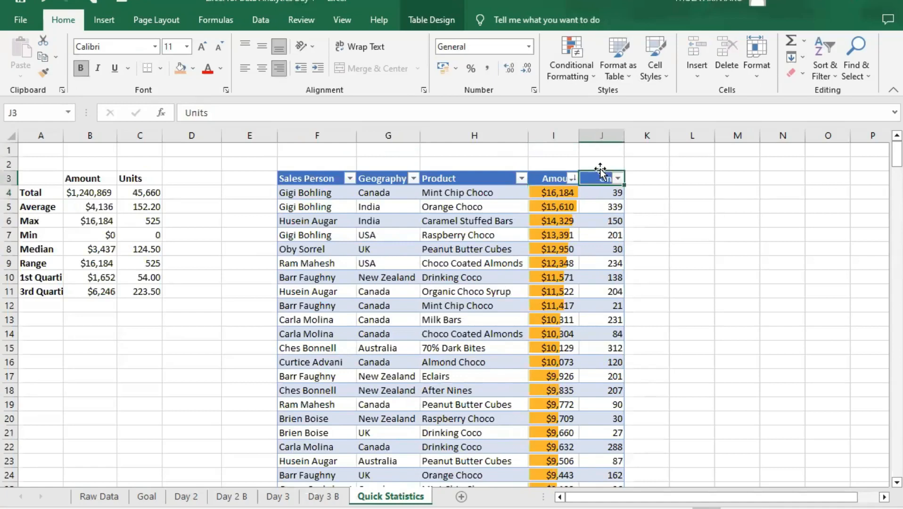
{"action": "left_click", "coordinate": [591, 192]}
{"action": "left_click", "coordinate": [595, 170]}
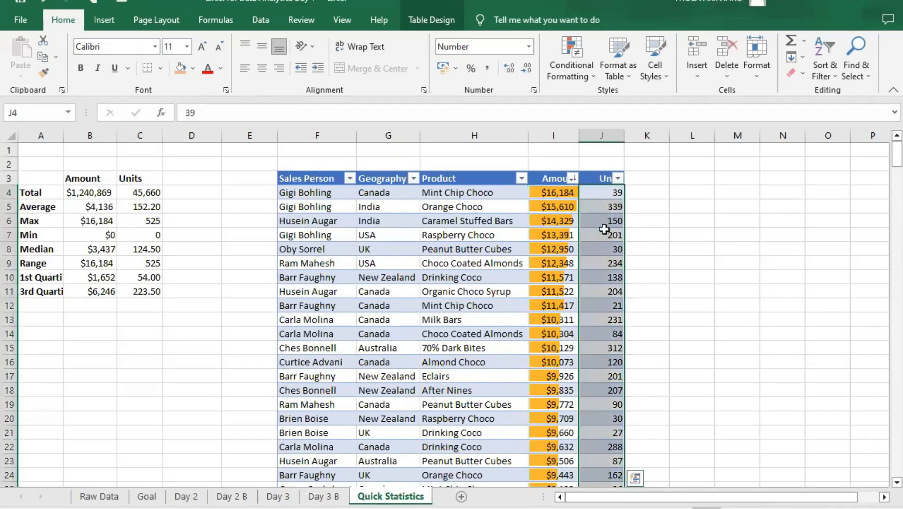
{"action": "left_click", "coordinate": [581, 58]}
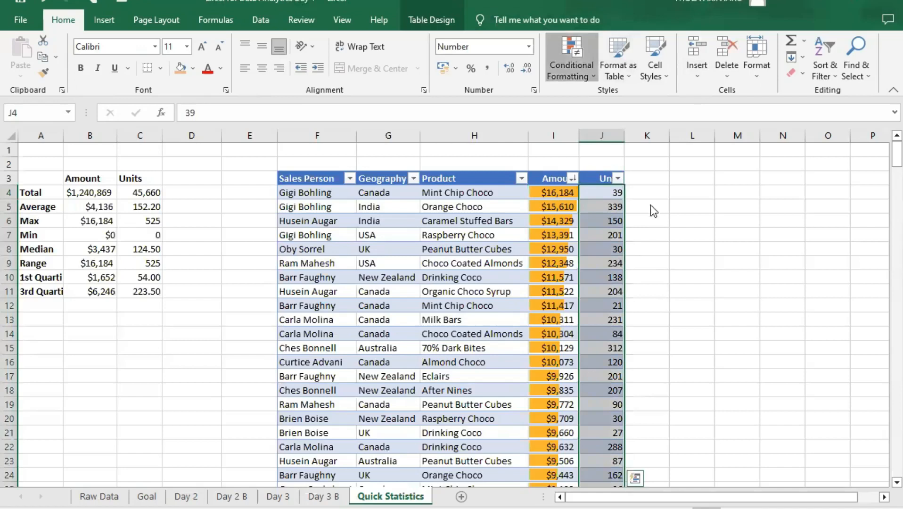
{"action": "mouse_move", "coordinate": [649, 197]}
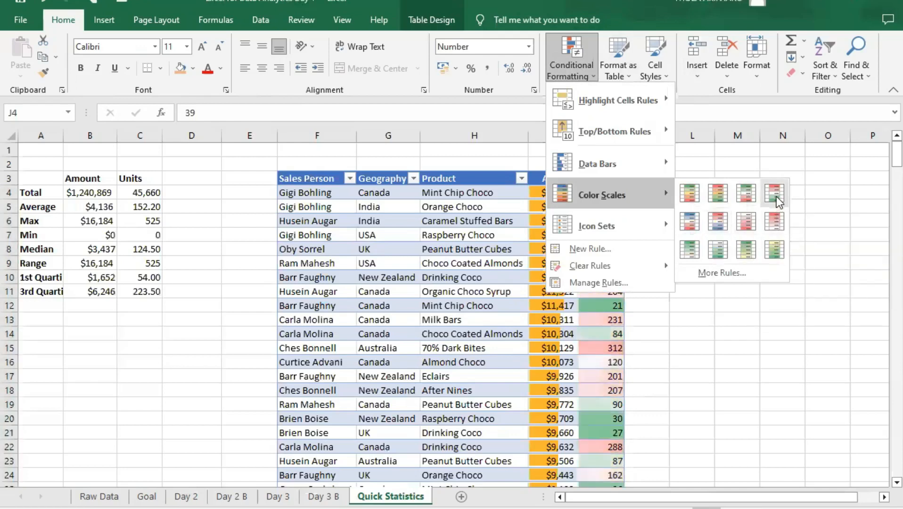
{"action": "left_click", "coordinate": [717, 199]}
{"action": "left_click", "coordinate": [646, 221]}
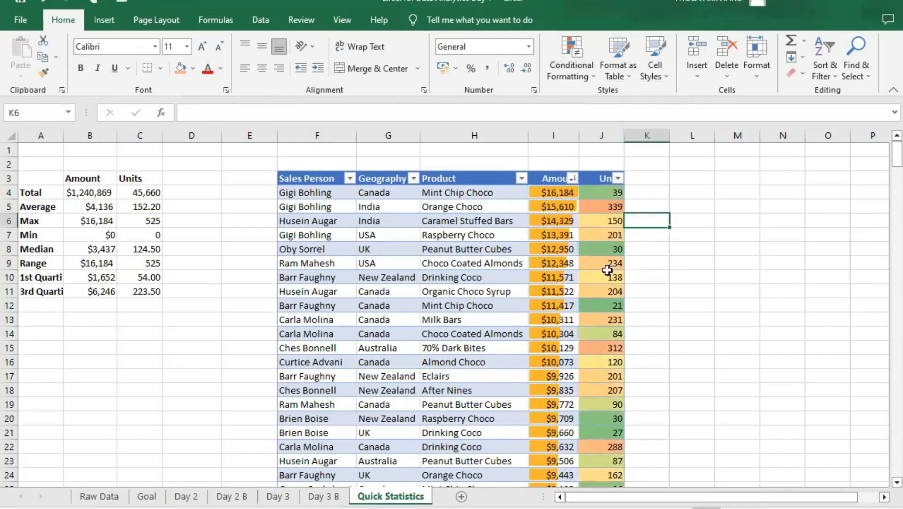
- Compare the color scale shades of low, middle and high Units values in the upper rows of the table
{"action": "scroll", "coordinate": [617, 330], "scroll_direction": "down", "scroll_amount": 3}
{"action": "scroll", "coordinate": [659, 355], "scroll_direction": "up", "scroll_amount": 3}
{"action": "scroll", "coordinate": [613, 424], "scroll_direction": "down", "scroll_amount": 5}
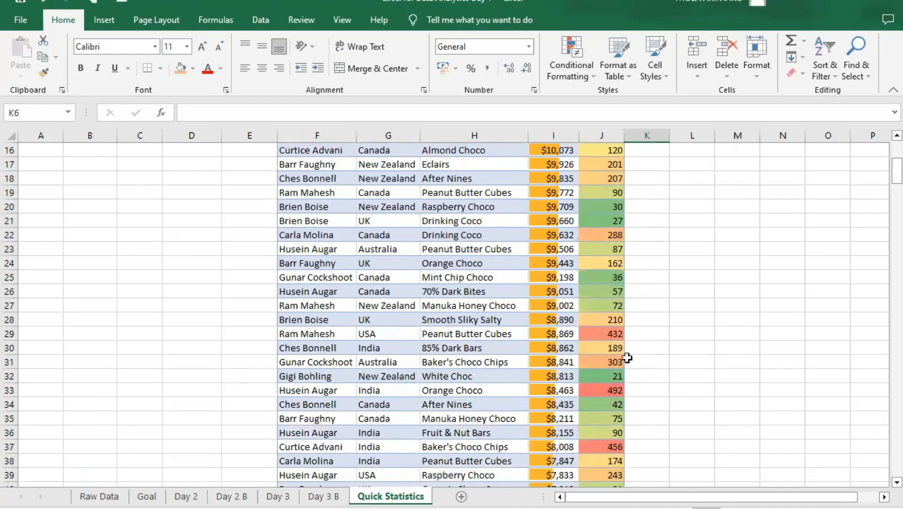
{"action": "scroll", "coordinate": [622, 325], "scroll_direction": "up", "scroll_amount": 4}
{"action": "scroll", "coordinate": [631, 291], "scroll_direction": "up", "scroll_amount": 1}
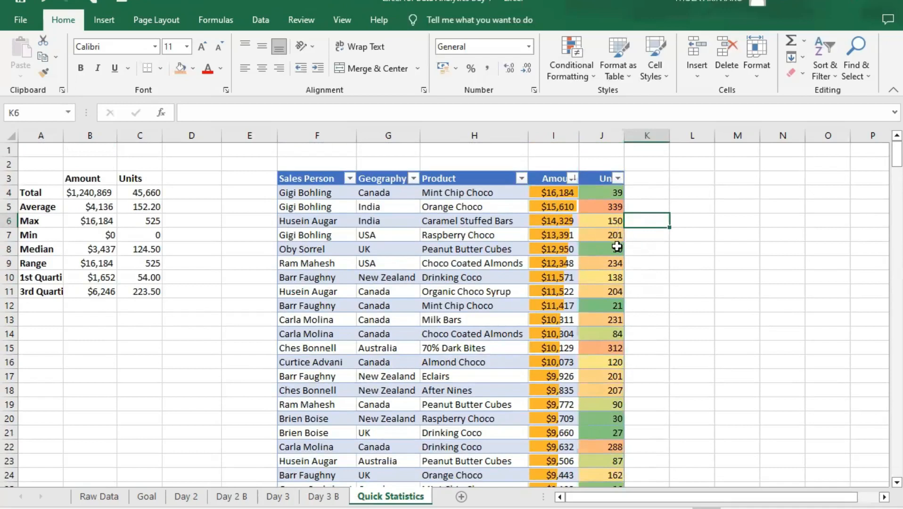
{"action": "scroll", "coordinate": [611, 402], "scroll_direction": "down", "scroll_amount": 2}
{"action": "scroll", "coordinate": [608, 405], "scroll_direction": "up", "scroll_amount": 2}
{"action": "scroll", "coordinate": [608, 200], "scroll_direction": "down", "scroll_amount": 2}
{"action": "scroll", "coordinate": [613, 198], "scroll_direction": "up", "scroll_amount": 2}
- Sort the pasted sales table by Units from largest to smallest
{"action": "left_click", "coordinate": [617, 177]}
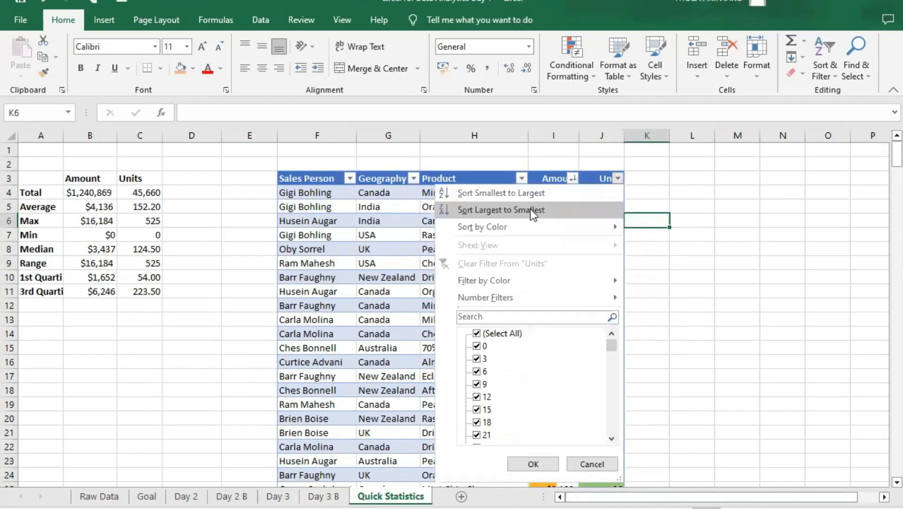
{"action": "key", "text": "Return"}
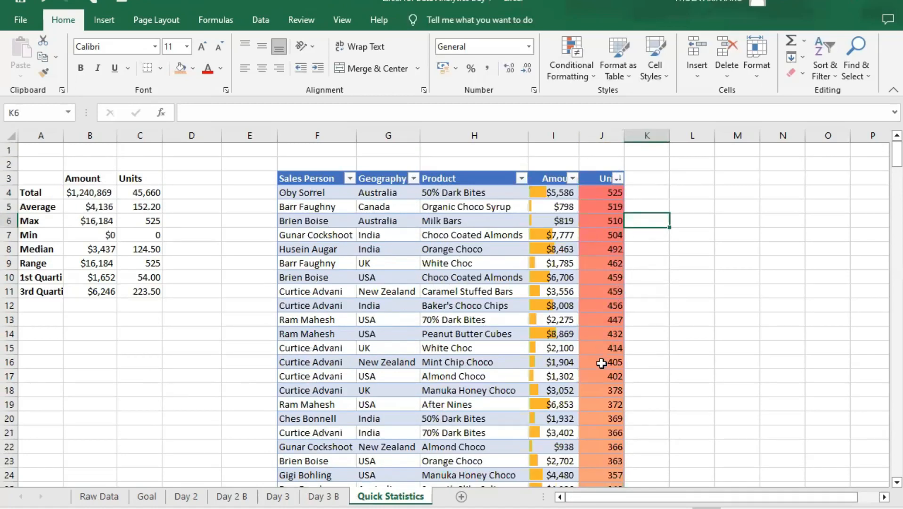
- Examine the color gradient of the sorted Units column from the highest value down to the last row
{"action": "scroll", "coordinate": [601, 244], "scroll_direction": "down", "scroll_amount": 14}
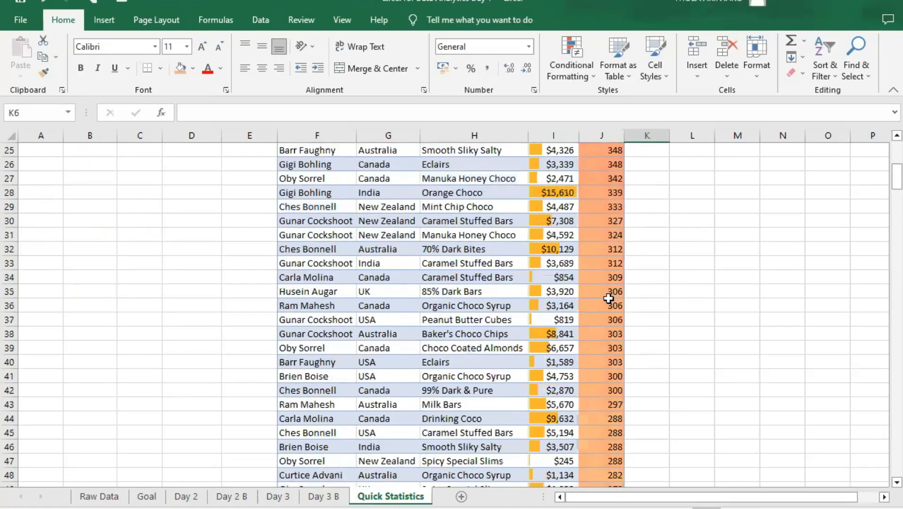
{"action": "scroll", "coordinate": [609, 302], "scroll_direction": "down", "scroll_amount": 20}
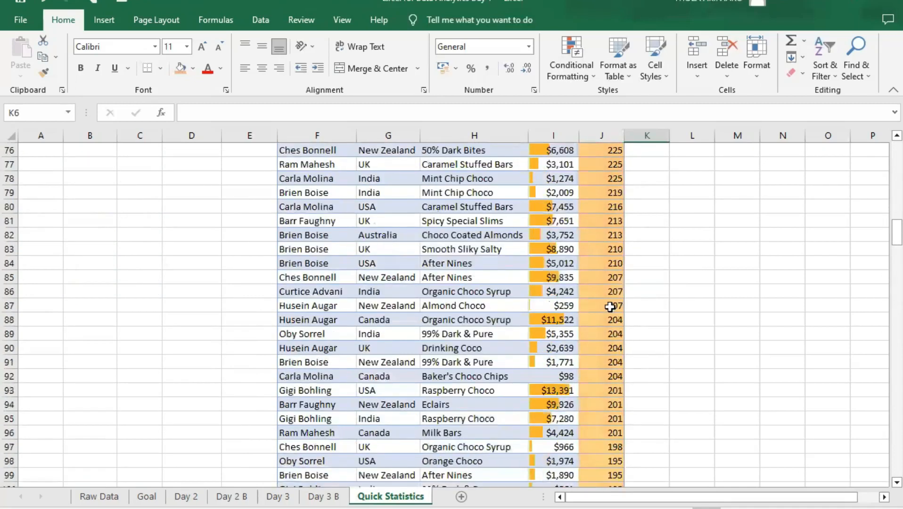
{"action": "scroll", "coordinate": [601, 310], "scroll_direction": "down", "scroll_amount": 18}
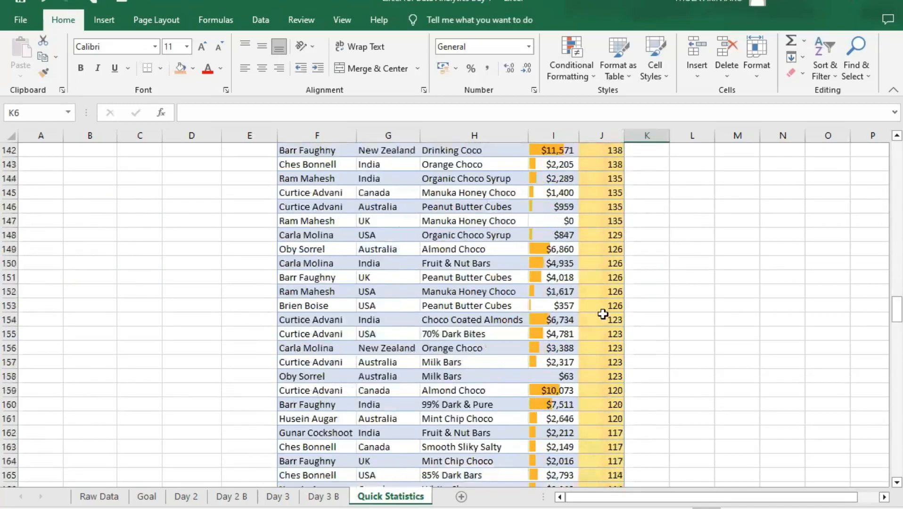
{"action": "scroll", "coordinate": [603, 318], "scroll_direction": "down", "scroll_amount": 14}
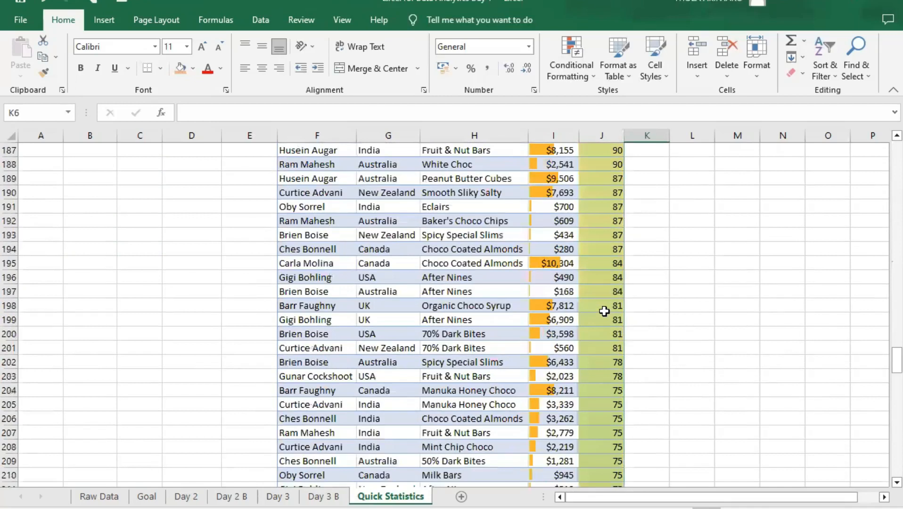
{"action": "scroll", "coordinate": [603, 309], "scroll_direction": "down", "scroll_amount": 15}
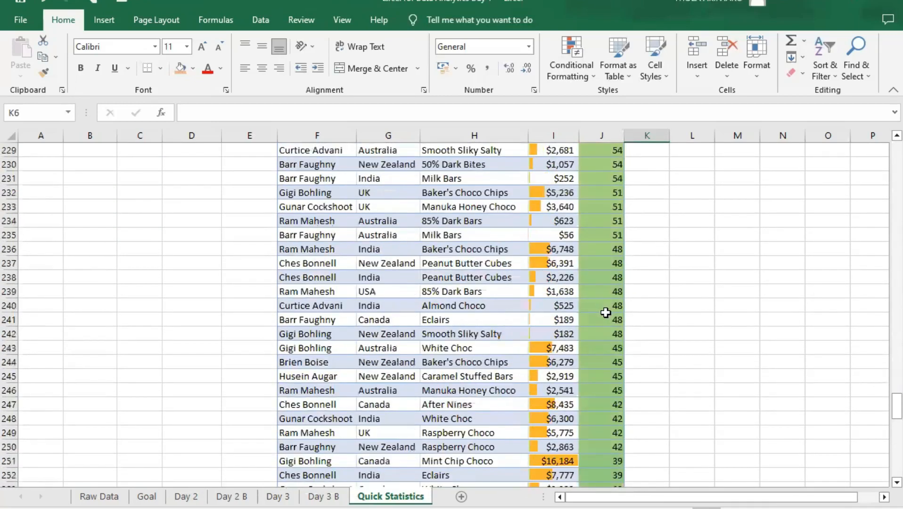
{"action": "scroll", "coordinate": [605, 320], "scroll_direction": "down", "scroll_amount": 13}
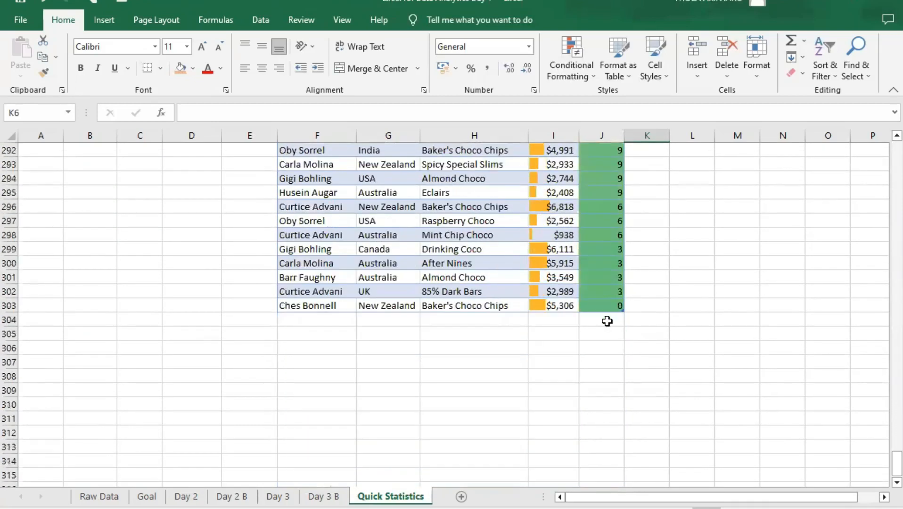
{"action": "scroll", "coordinate": [605, 309], "scroll_direction": "up", "scroll_amount": 7}
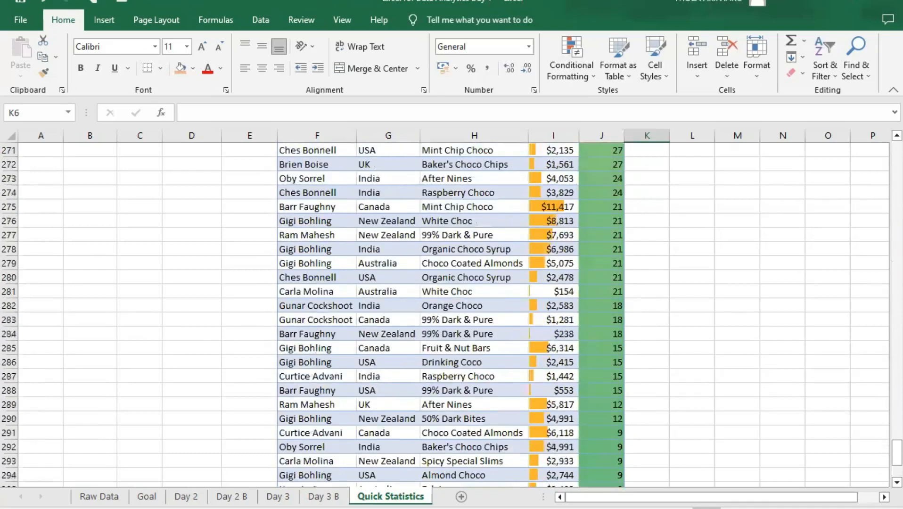
{"action": "left_click_drag", "start_coordinate": [896, 455], "coordinate": [857, 365]}
- Zoom out the Quick Statistics sheet and review the Units color gradient over the whole length of the table
{"action": "scroll", "coordinate": [466, 309], "scroll_direction": "down", "scroll_amount": 7}
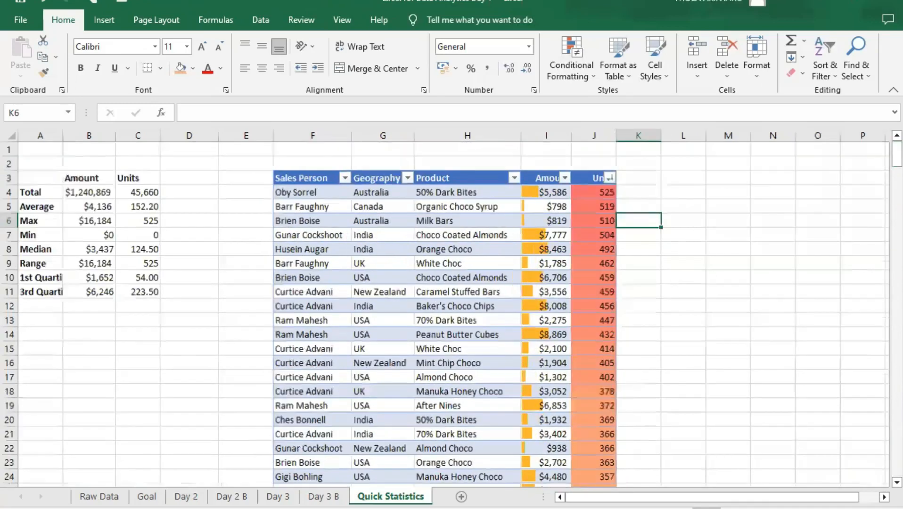
{"action": "scroll", "coordinate": [467, 309], "scroll_direction": "up", "scroll_amount": 6}
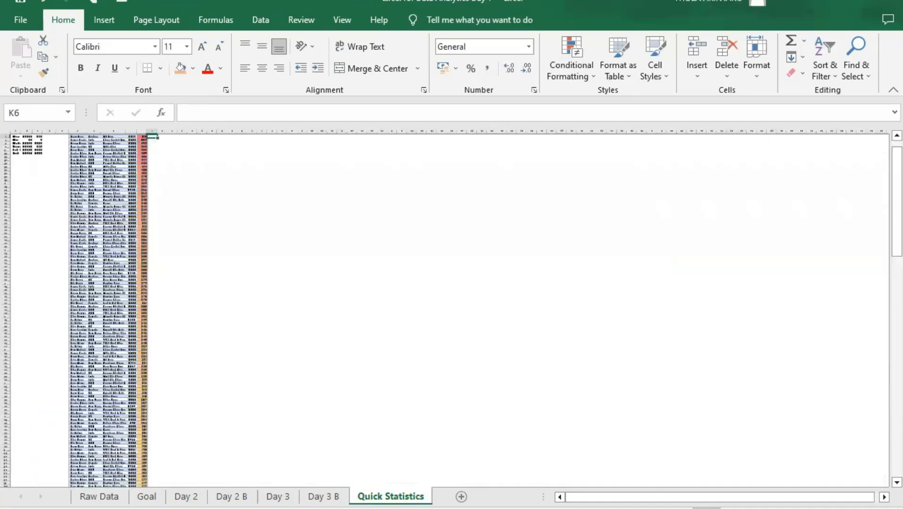
{"action": "scroll", "coordinate": [467, 309], "scroll_direction": "up", "scroll_amount": 5}
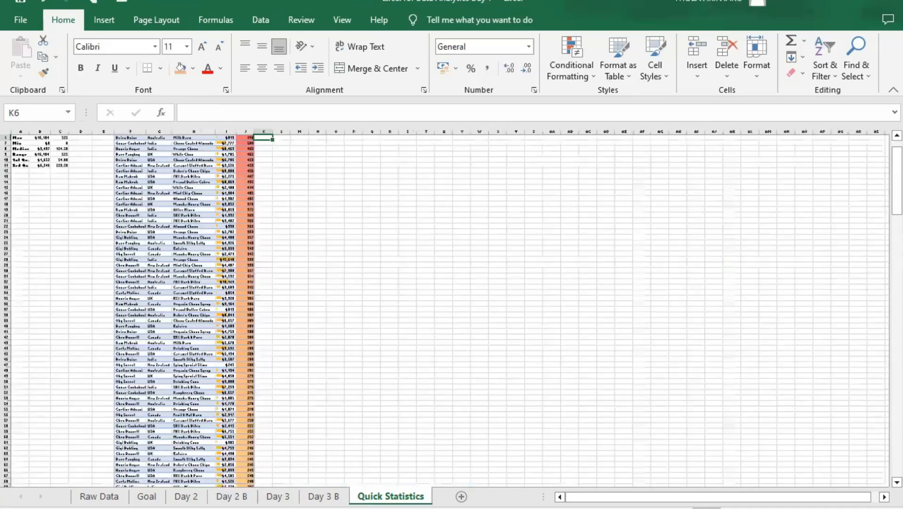
{"action": "scroll", "coordinate": [467, 309], "scroll_direction": "down", "scroll_amount": 2}
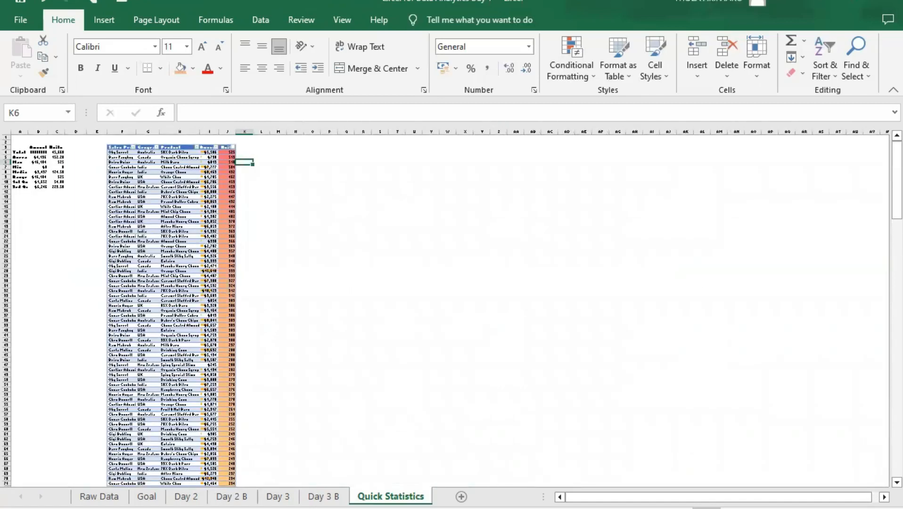
{"action": "scroll", "coordinate": [742, 457], "scroll_direction": "up", "scroll_amount": 2}
{"action": "scroll", "coordinate": [741, 457], "scroll_direction": "down", "scroll_amount": 2}
{"action": "scroll", "coordinate": [480, 414], "scroll_direction": "down", "scroll_amount": 2}
{"action": "scroll", "coordinate": [480, 414], "scroll_direction": "down", "scroll_amount": 20}
{"action": "scroll", "coordinate": [517, 413], "scroll_direction": "down", "scroll_amount": 20}
{"action": "scroll", "coordinate": [529, 406], "scroll_direction": "down", "scroll_amount": 13}
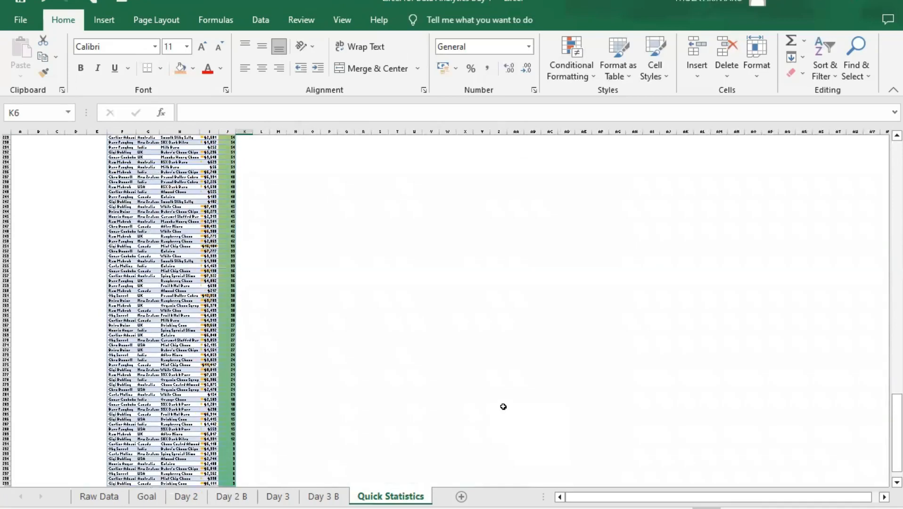
{"action": "scroll", "coordinate": [503, 406], "scroll_direction": "up", "scroll_amount": 20}
{"action": "left_click_drag", "start_coordinate": [883, 370], "coordinate": [882, 144]}
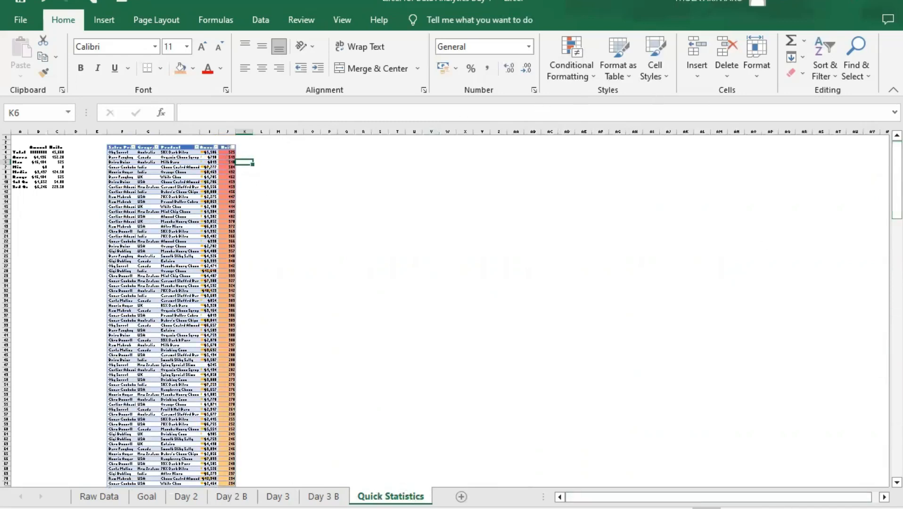
{"action": "scroll", "coordinate": [452, 309], "scroll_direction": "up", "scroll_amount": 5}
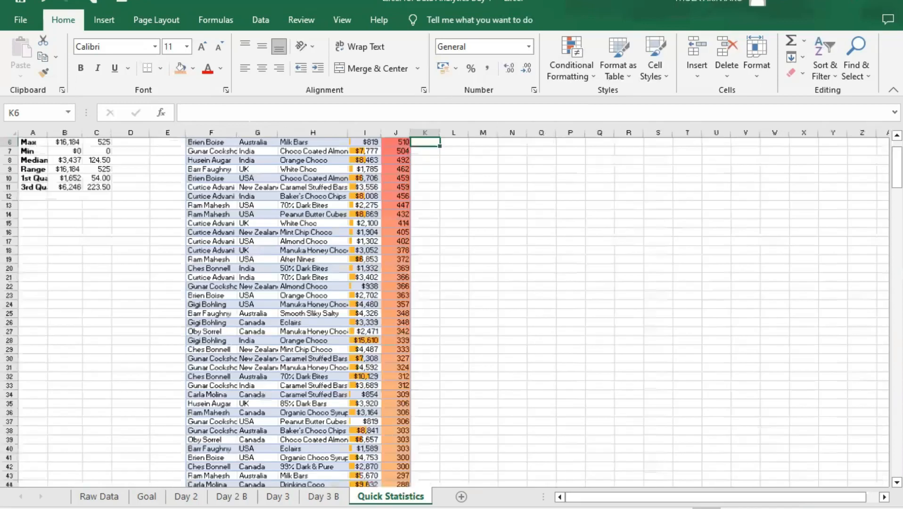
- Clear all conditional formatting rules from the entire Quick Statistics sheet
{"action": "scroll", "coordinate": [451, 308], "scroll_direction": "up", "scroll_amount": 5}
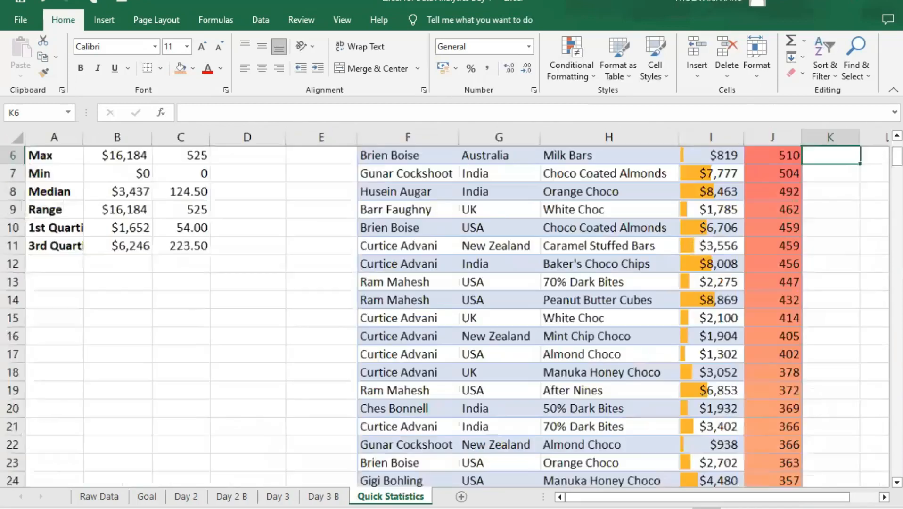
{"action": "scroll", "coordinate": [451, 308], "scroll_direction": "up", "scroll_amount": 2}
{"action": "scroll", "coordinate": [452, 309], "scroll_direction": "up", "scroll_amount": 1}
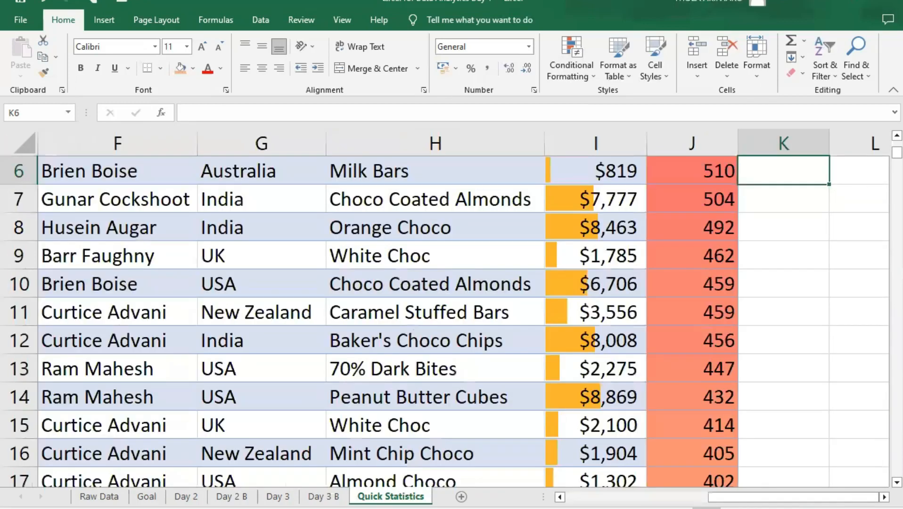
{"action": "scroll", "coordinate": [452, 308], "scroll_direction": "down", "scroll_amount": 4}
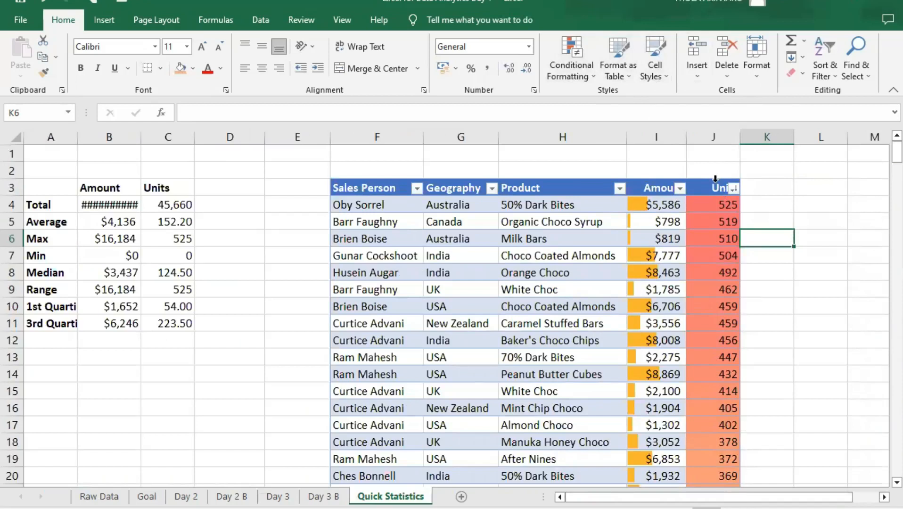
{"action": "left_click", "coordinate": [571, 75]}
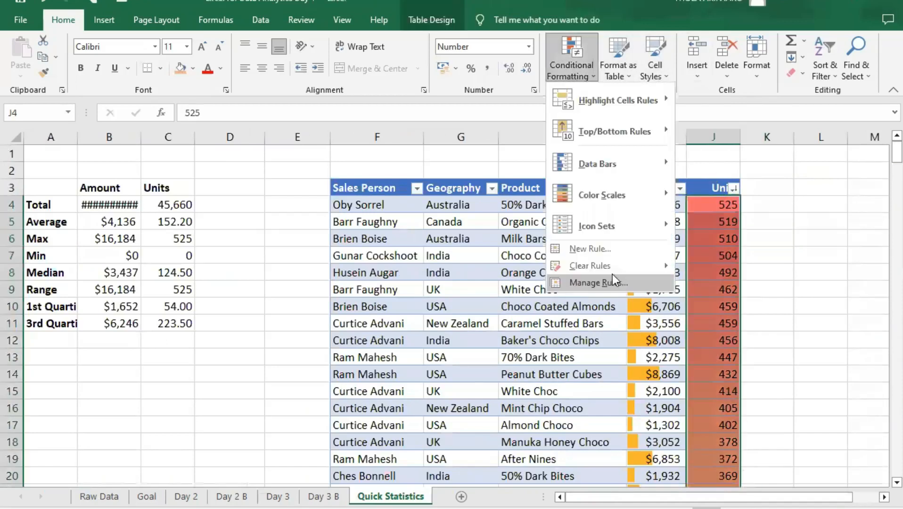
{"action": "mouse_move", "coordinate": [615, 268]}
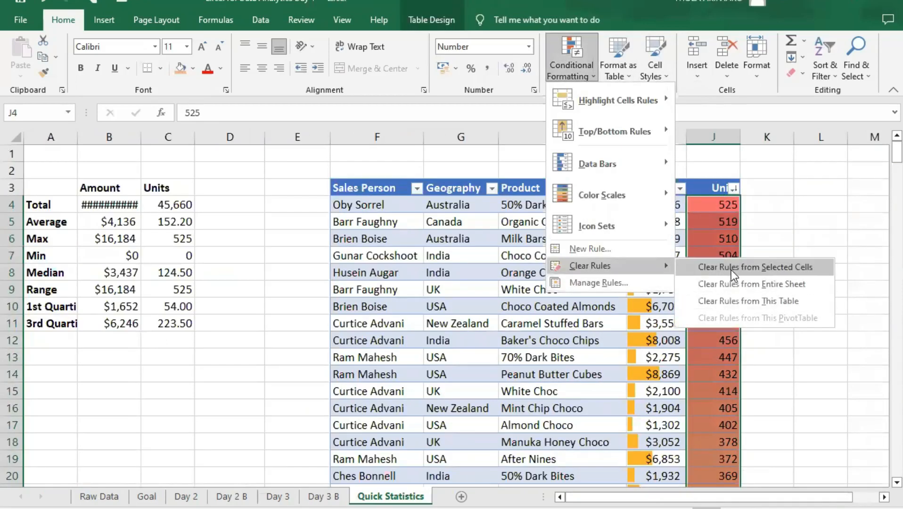
{"action": "left_click", "coordinate": [751, 284]}
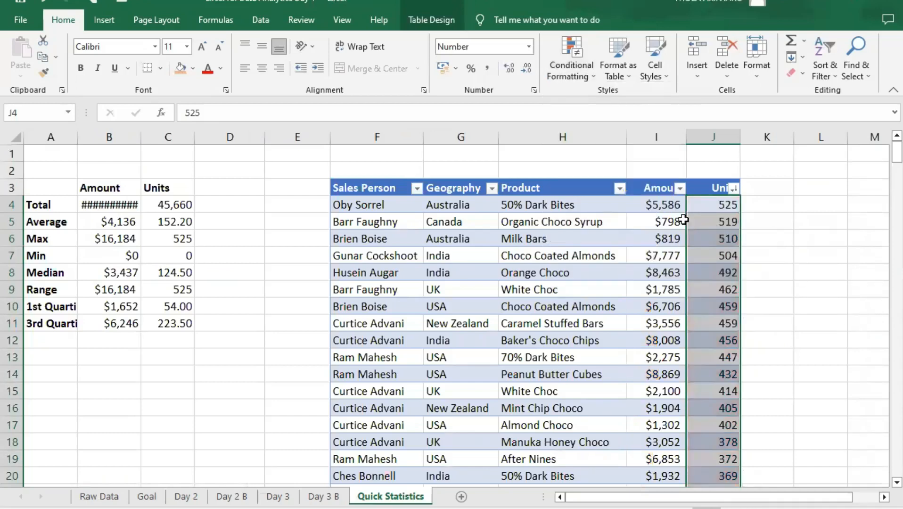
- Highlight the top 10 items in the table's Amount column with Light Red Fill with Dark Red Text
{"action": "left_click", "coordinate": [662, 223]}
{"action": "left_click", "coordinate": [671, 205]}
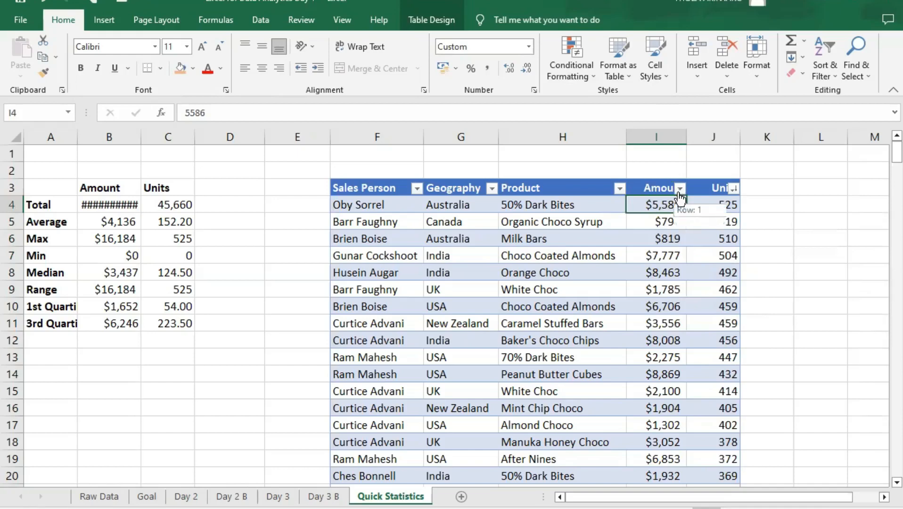
{"action": "left_click", "coordinate": [654, 177]}
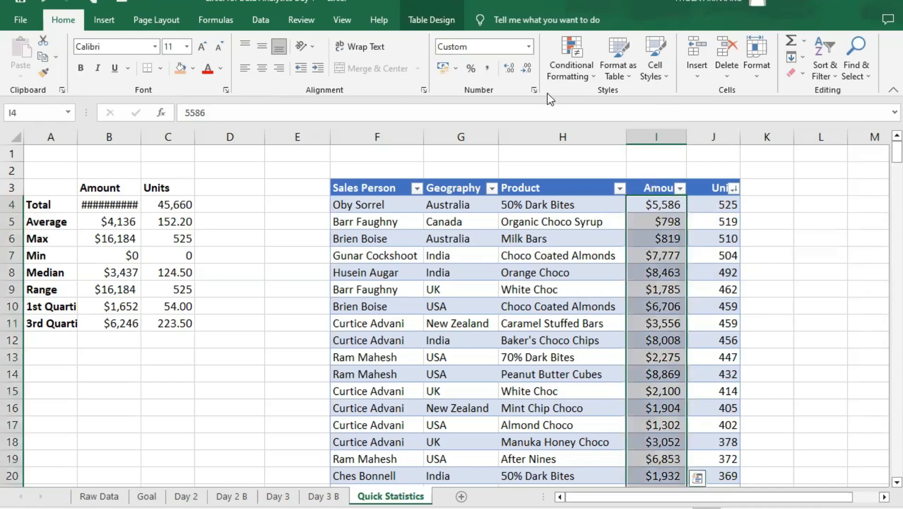
{"action": "left_click", "coordinate": [585, 72]}
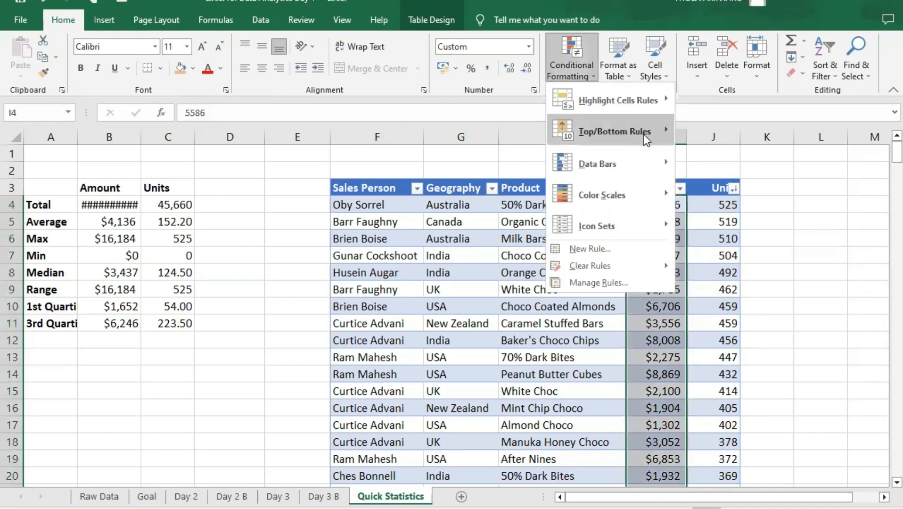
{"action": "mouse_move", "coordinate": [644, 135]}
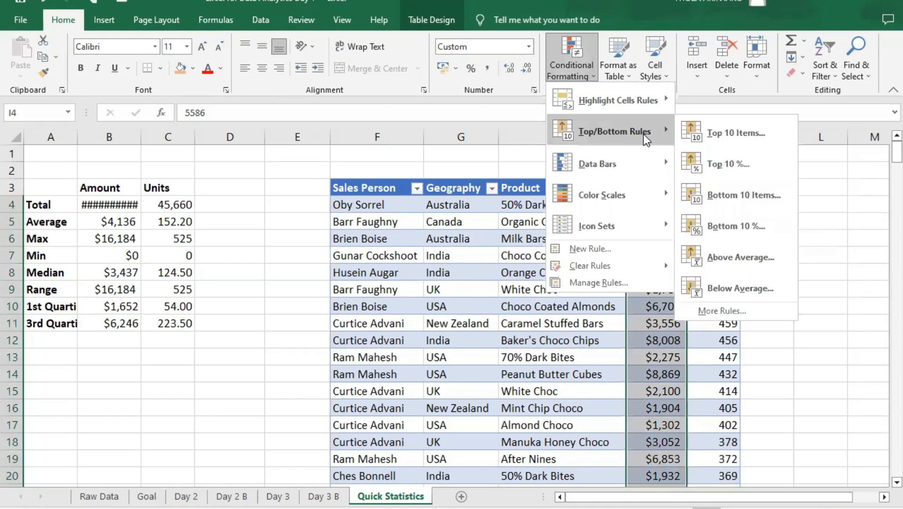
{"action": "left_click", "coordinate": [738, 135]}
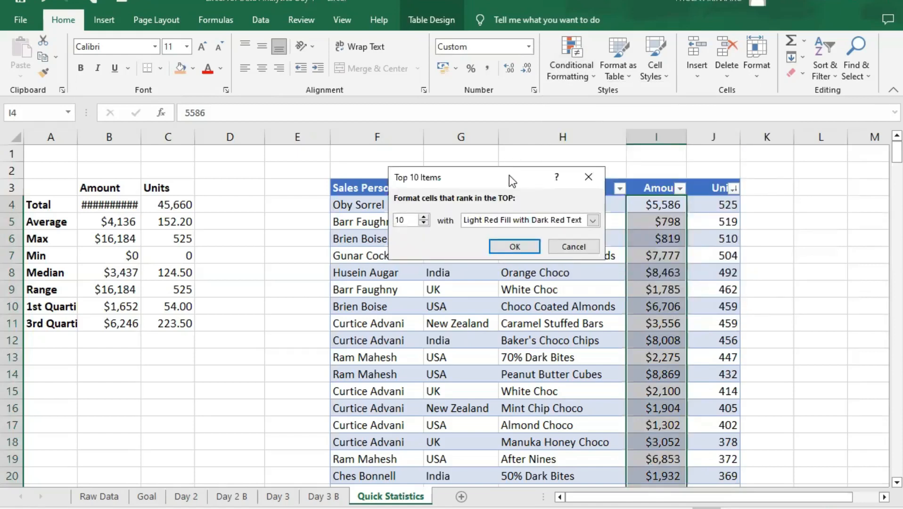
{"action": "left_click_drag", "start_coordinate": [509, 183], "coordinate": [452, 146]}
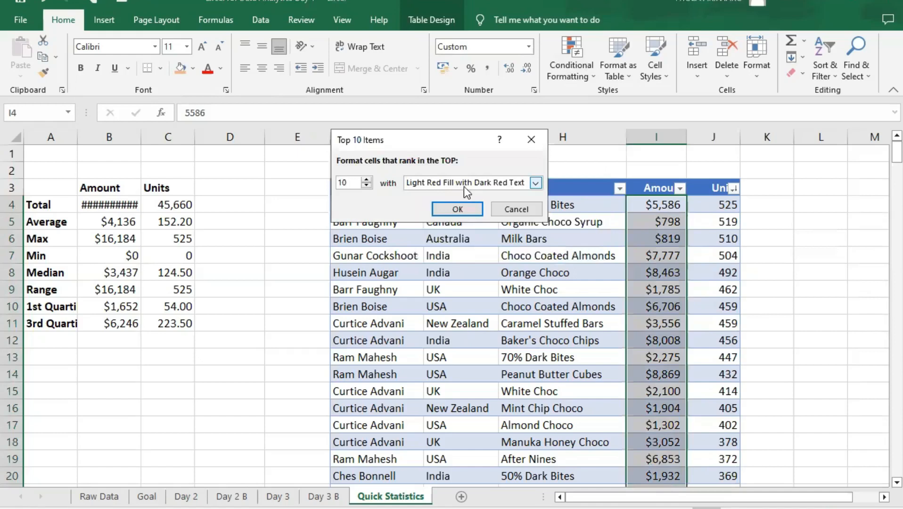
{"action": "left_click", "coordinate": [456, 210]}
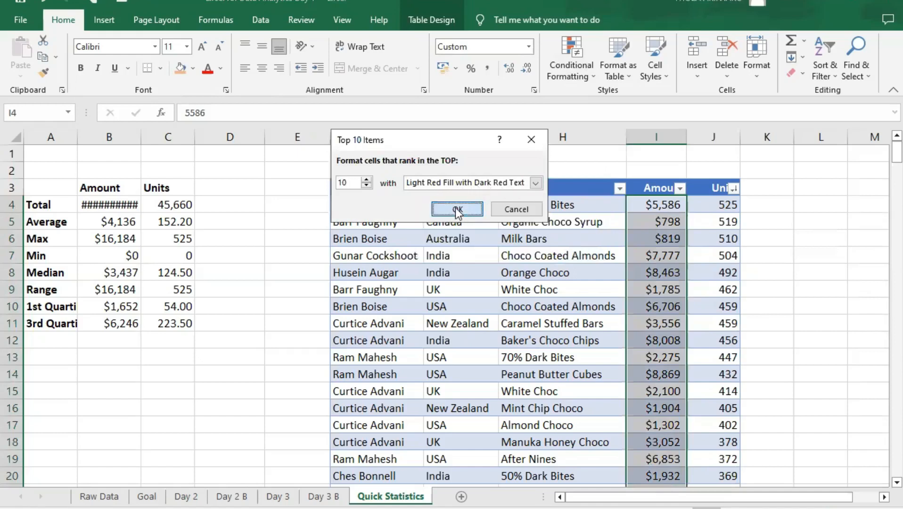
{"action": "left_click", "coordinate": [702, 311]}
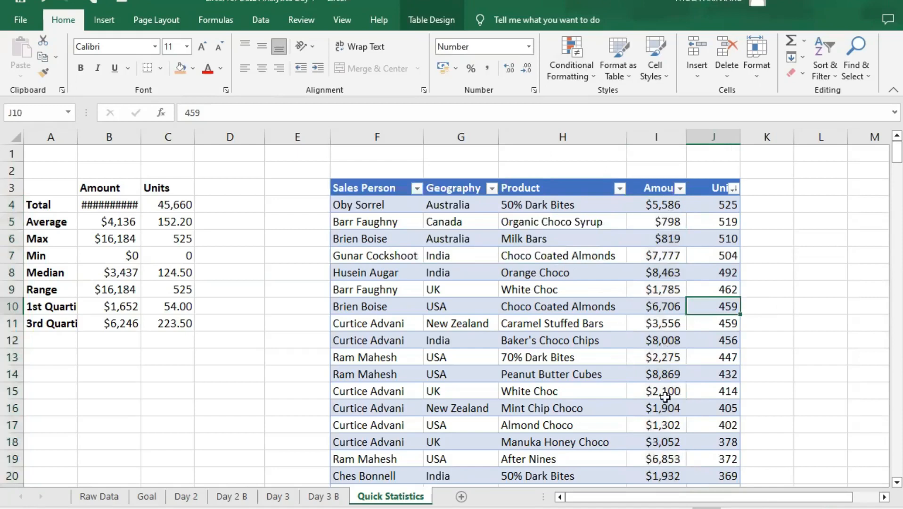
- Look through the Amount column for the highlighted top 10 values scattered down the table
{"action": "scroll", "coordinate": [664, 398], "scroll_direction": "down", "scroll_amount": 7}
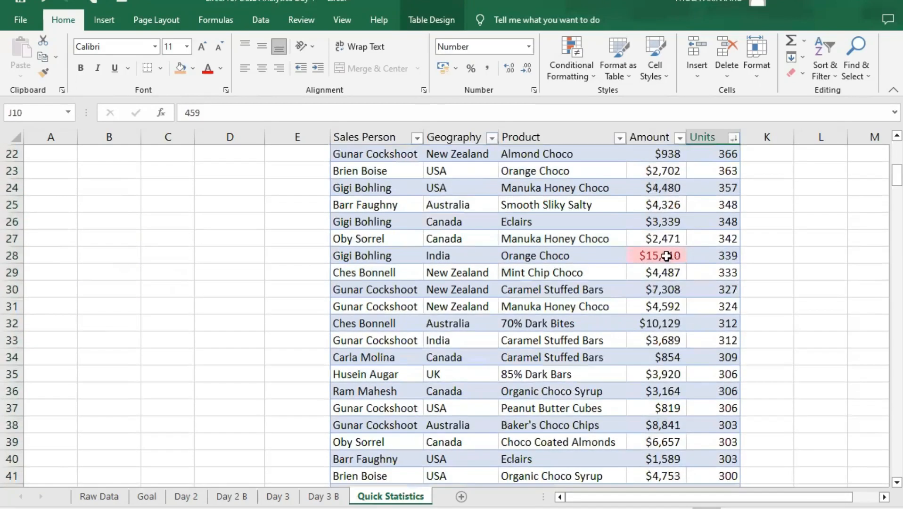
{"action": "scroll", "coordinate": [658, 312], "scroll_direction": "down", "scroll_amount": 15}
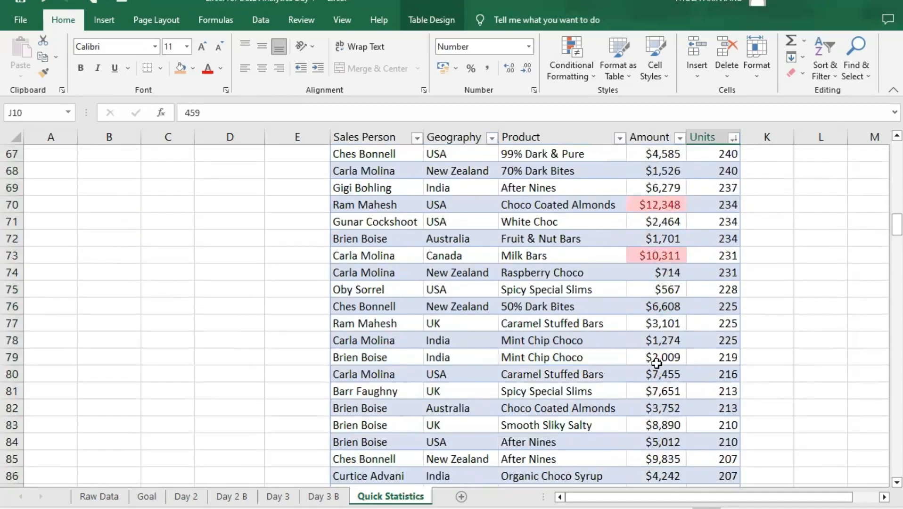
{"action": "scroll", "coordinate": [656, 364], "scroll_direction": "down", "scroll_amount": 5}
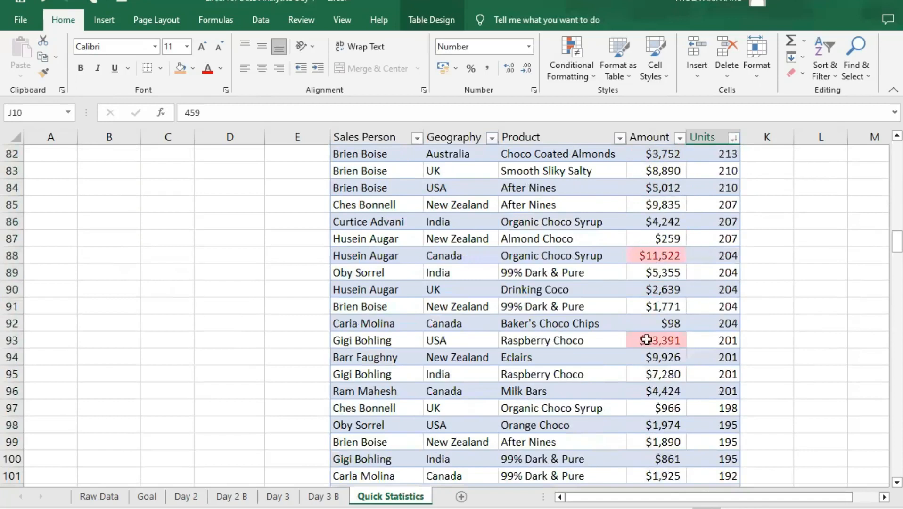
{"action": "scroll", "coordinate": [670, 396], "scroll_direction": "down", "scroll_amount": 4}
{"action": "scroll", "coordinate": [669, 393], "scroll_direction": "down", "scroll_amount": 8}
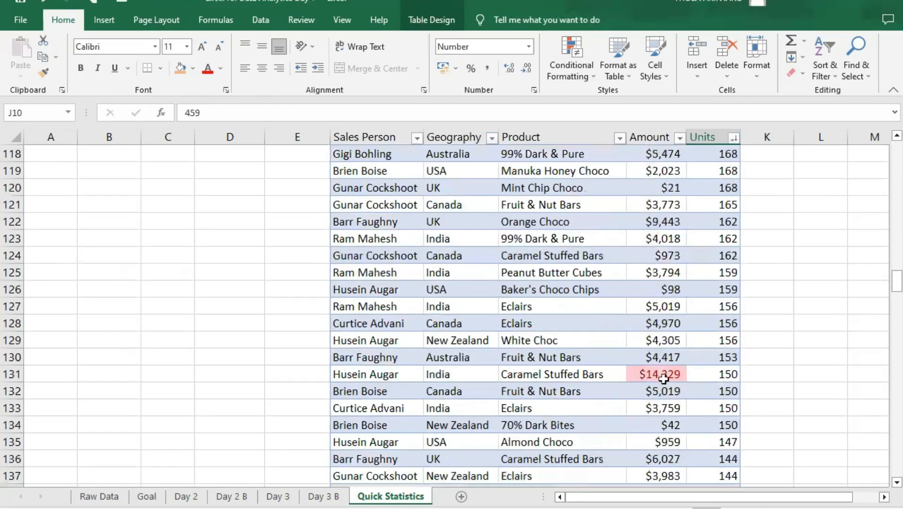
{"action": "scroll", "coordinate": [669, 400], "scroll_direction": "down", "scroll_amount": 5}
{"action": "scroll", "coordinate": [672, 407], "scroll_direction": "down", "scroll_amount": 15}
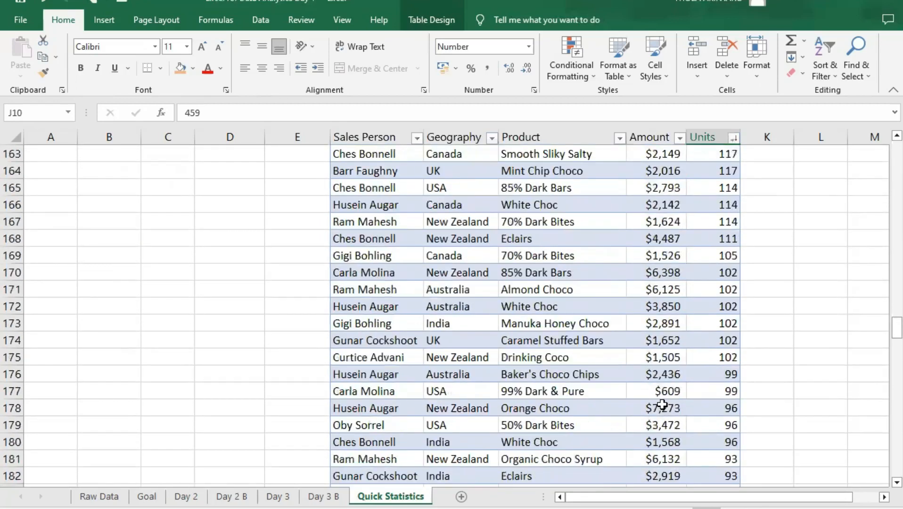
- Sort the table by the Amount column's light red cell color so the highlighted rows come first
{"action": "scroll", "coordinate": [676, 352], "scroll_direction": "up", "scroll_amount": 5}
{"action": "left_click_drag", "start_coordinate": [896, 332], "coordinate": [893, 148]}
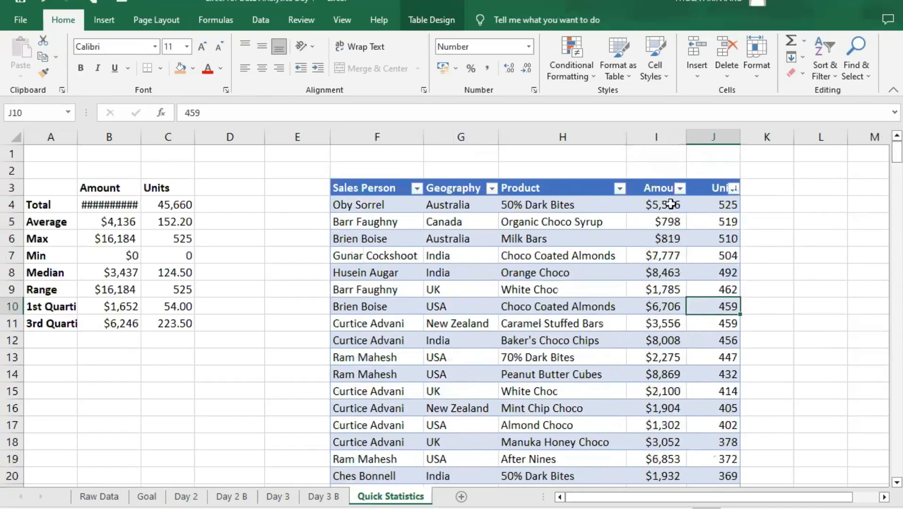
{"action": "left_click", "coordinate": [680, 188]}
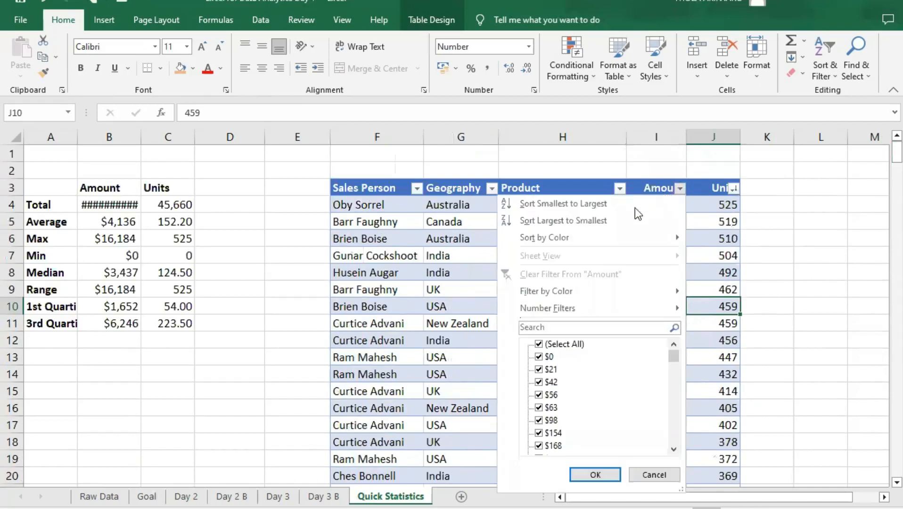
{"action": "mouse_move", "coordinate": [596, 240]}
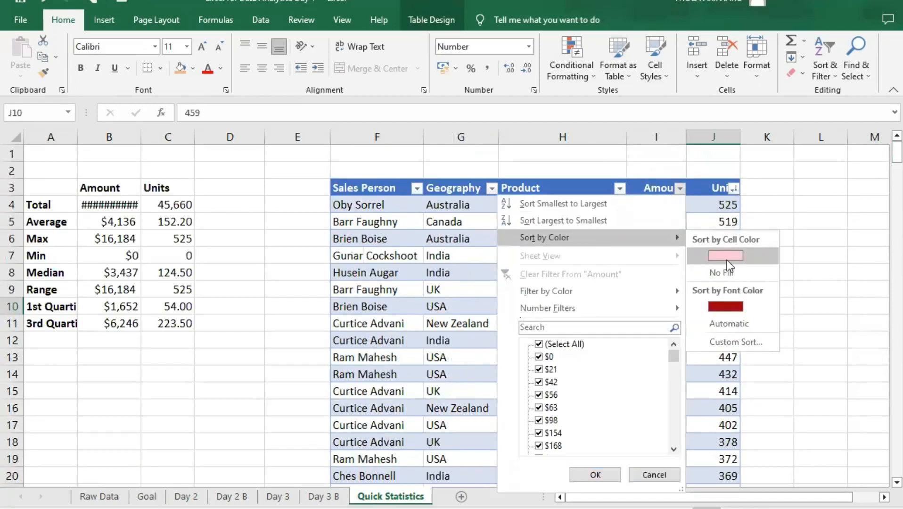
{"action": "left_click", "coordinate": [726, 255]}
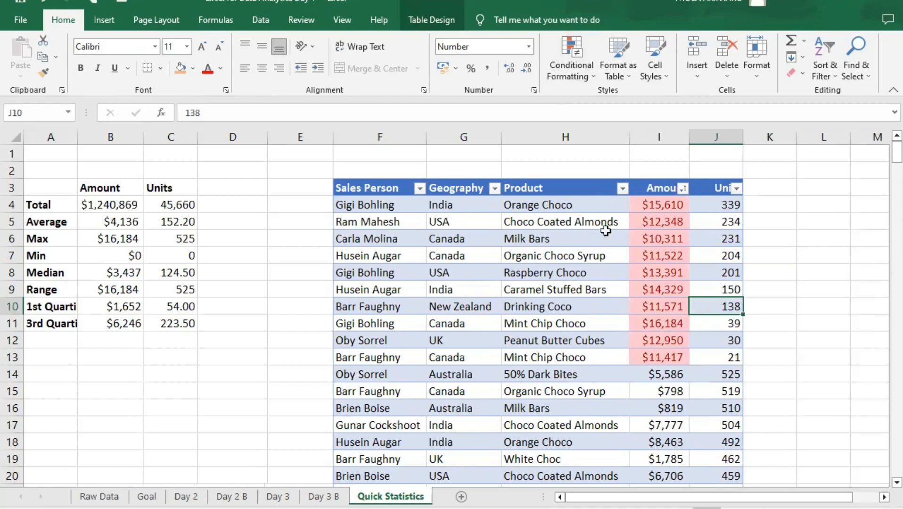
- Apply the three-circle green, yellow and red icon set to the Units values in the table
{"action": "left_click", "coordinate": [721, 289]}
{"action": "left_click", "coordinate": [719, 210]}
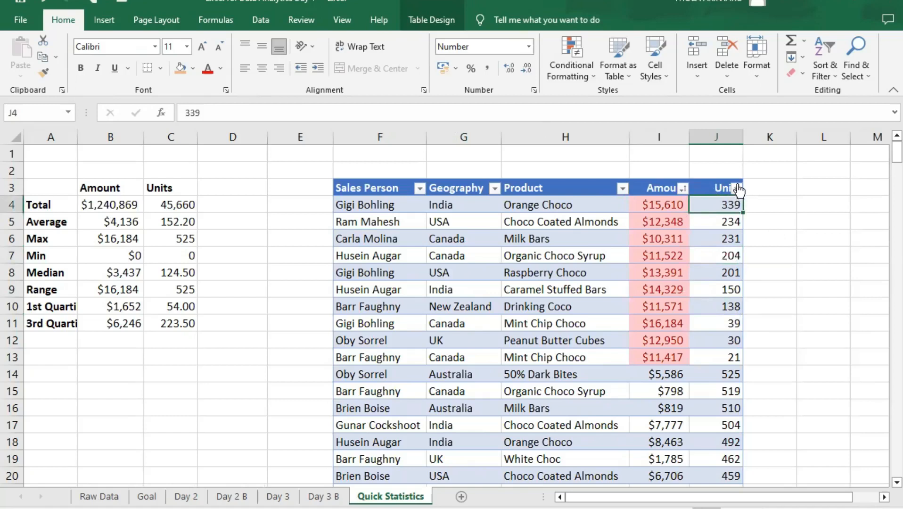
{"action": "left_click", "coordinate": [714, 178]}
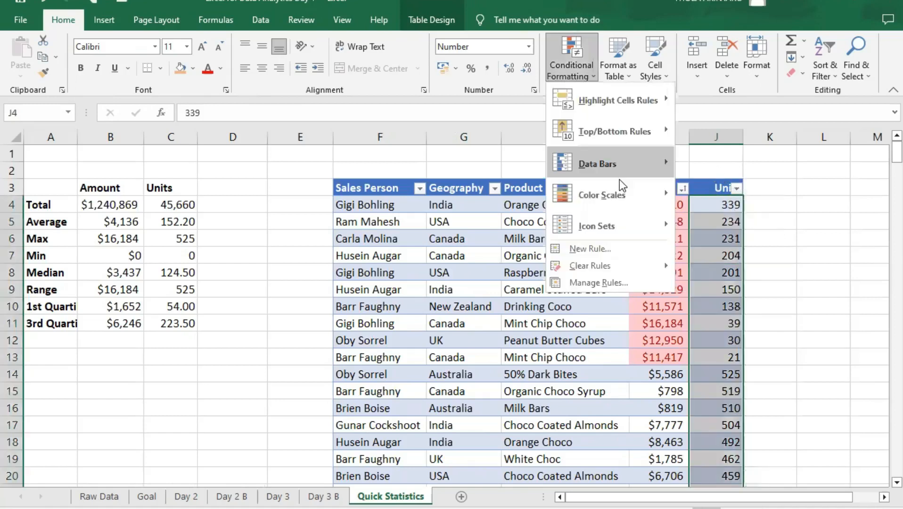
{"action": "mouse_move", "coordinate": [650, 226]}
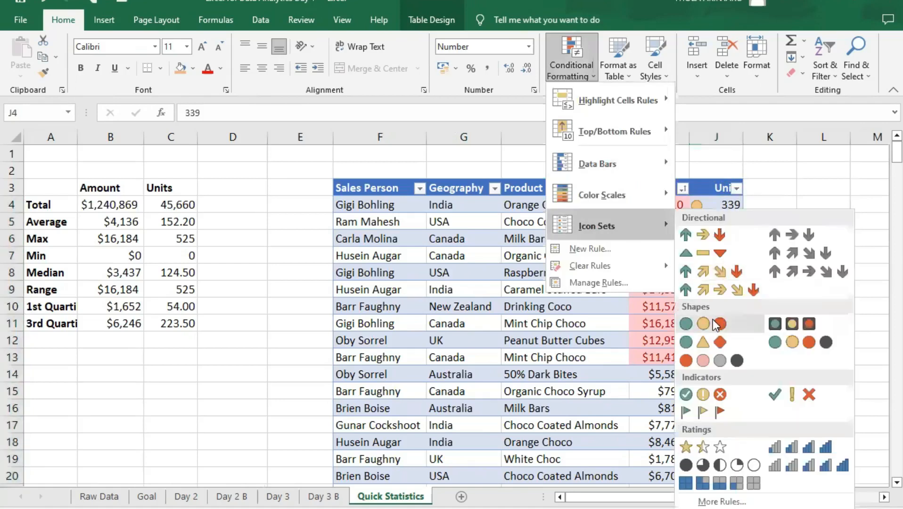
{"action": "left_click", "coordinate": [714, 320]}
{"action": "left_click", "coordinate": [773, 289]}
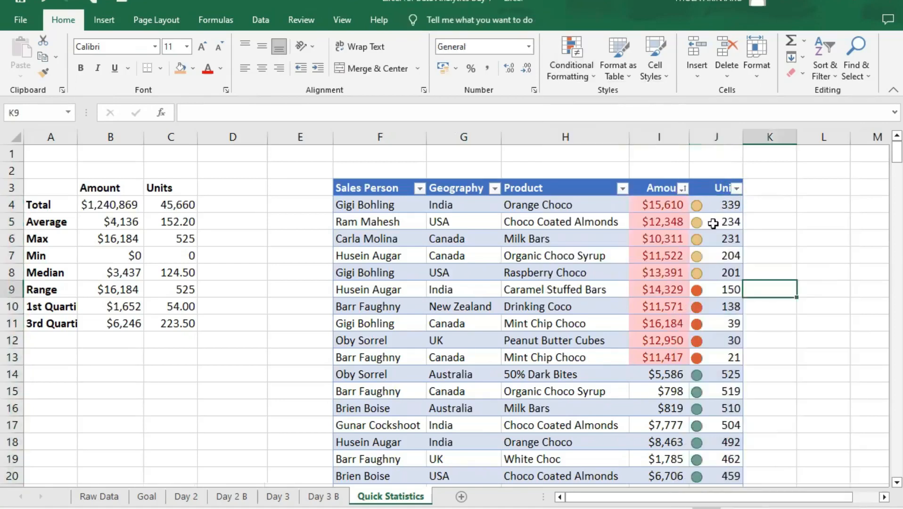
- Examine which Units values carry green, yellow and red circles down the table
{"action": "scroll", "coordinate": [723, 314], "scroll_direction": "down", "scroll_amount": 4}
{"action": "scroll", "coordinate": [723, 320], "scroll_direction": "down", "scroll_amount": 2}
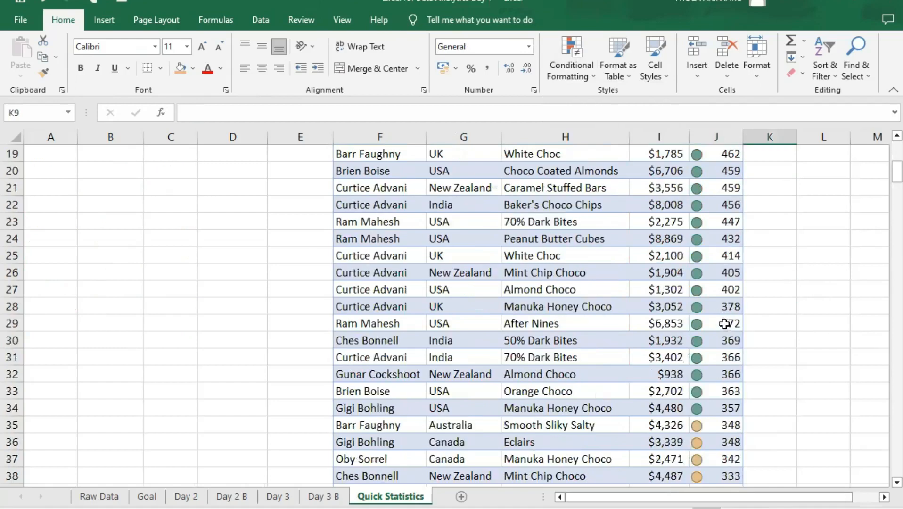
{"action": "scroll", "coordinate": [721, 324], "scroll_direction": "up", "scroll_amount": 5}
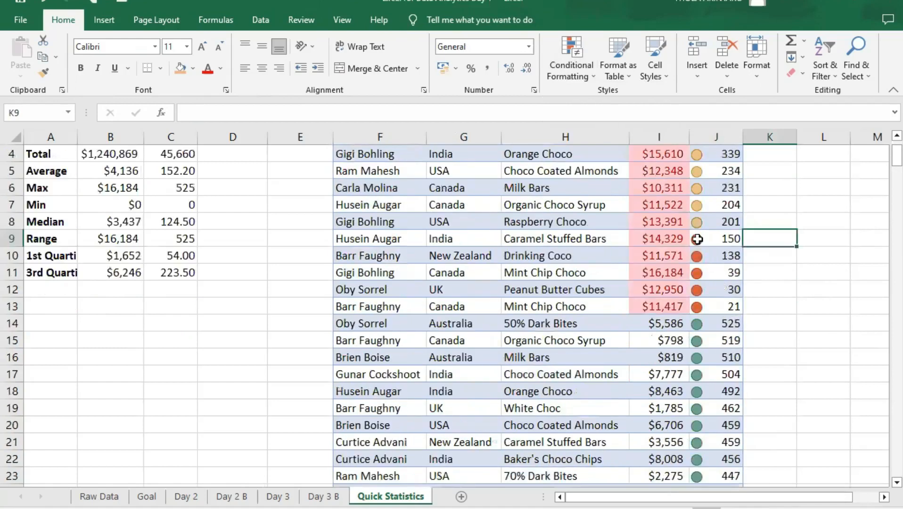
{"action": "scroll", "coordinate": [707, 211], "scroll_direction": "up", "scroll_amount": 1}
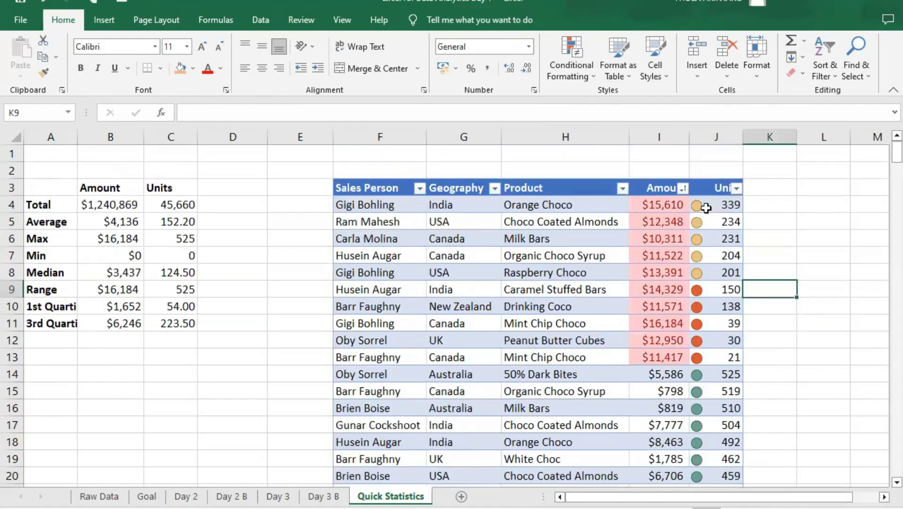
{"action": "scroll", "coordinate": [743, 325], "scroll_direction": "down", "scroll_amount": 1}
{"action": "scroll", "coordinate": [742, 325], "scroll_direction": "down", "scroll_amount": 4}
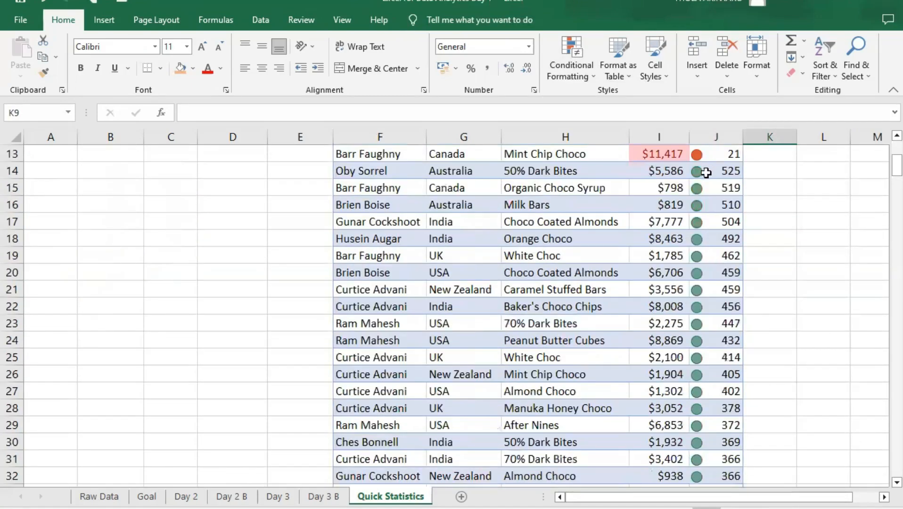
{"action": "scroll", "coordinate": [708, 425], "scroll_direction": "down", "scroll_amount": 18}
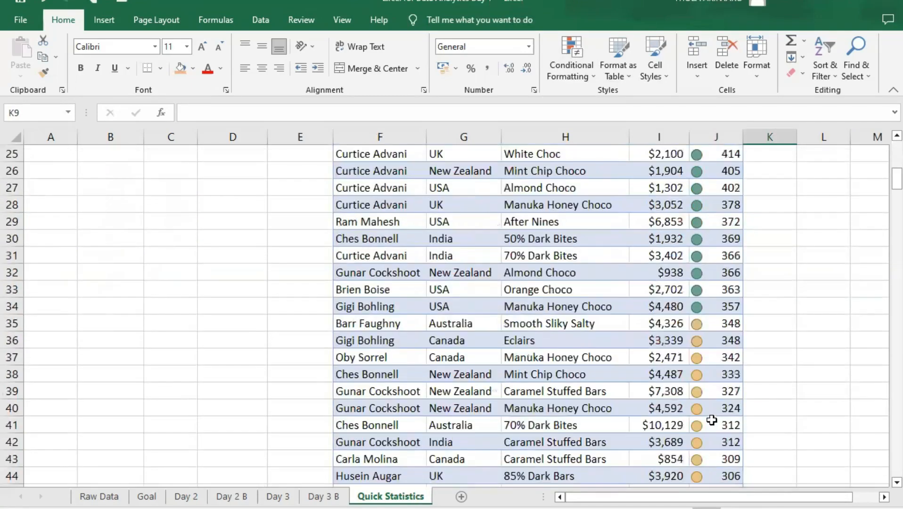
{"action": "scroll", "coordinate": [712, 378], "scroll_direction": "up", "scroll_amount": 20}
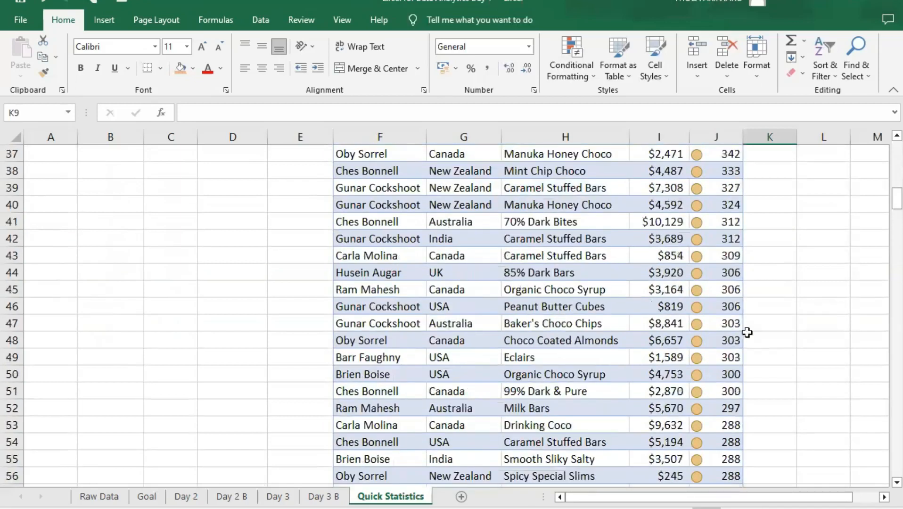
{"action": "scroll", "coordinate": [718, 263], "scroll_direction": "down", "scroll_amount": 20}
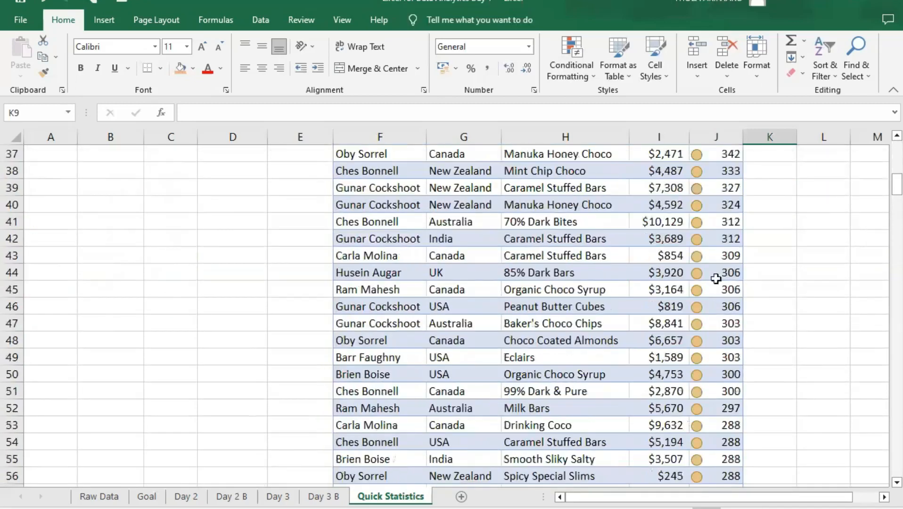
{"action": "scroll", "coordinate": [720, 356], "scroll_direction": "down", "scroll_amount": 20}
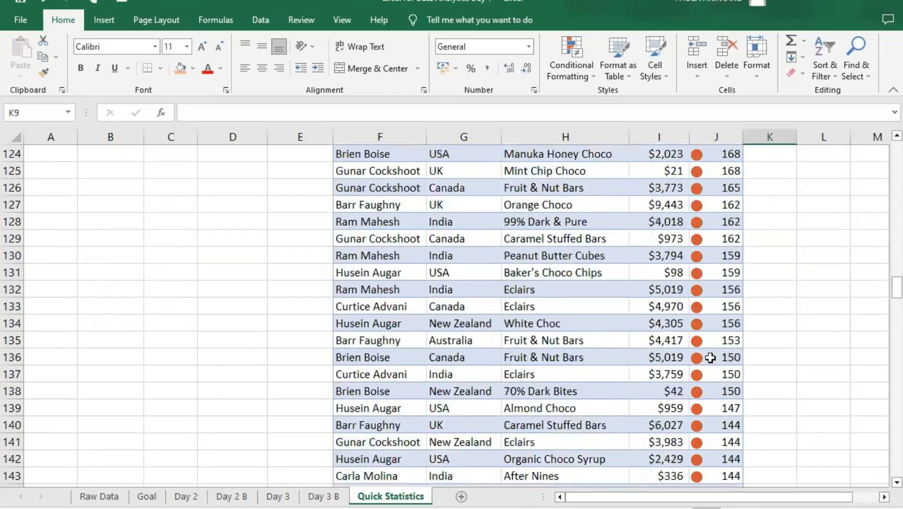
- Look through the remaining Units circles down to the lowest values and return to the table's first rows
{"action": "scroll", "coordinate": [713, 364], "scroll_direction": "down", "scroll_amount": 20}
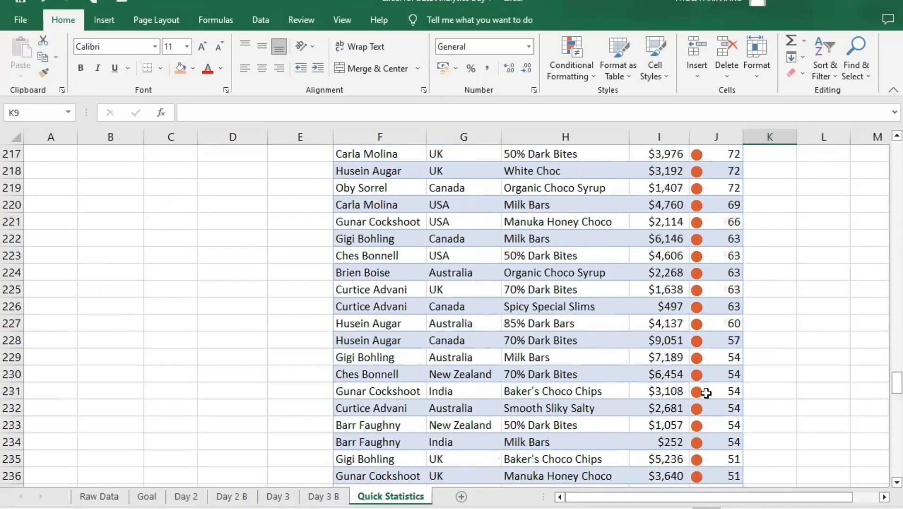
{"action": "scroll", "coordinate": [725, 403], "scroll_direction": "down", "scroll_amount": 10}
{"action": "scroll", "coordinate": [725, 406], "scroll_direction": "up", "scroll_amount": 11}
{"action": "left_click_drag", "start_coordinate": [883, 443], "coordinate": [887, 144]}
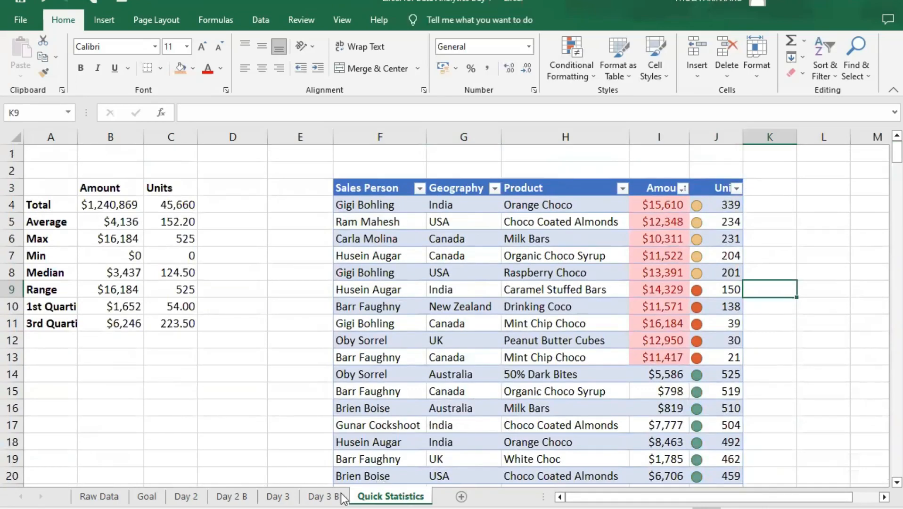
- Check the third question, Sales by country (with formulas), in the Day 3 B question list
{"action": "left_click", "coordinate": [323, 496]}
{"action": "left_click", "coordinate": [709, 208]}
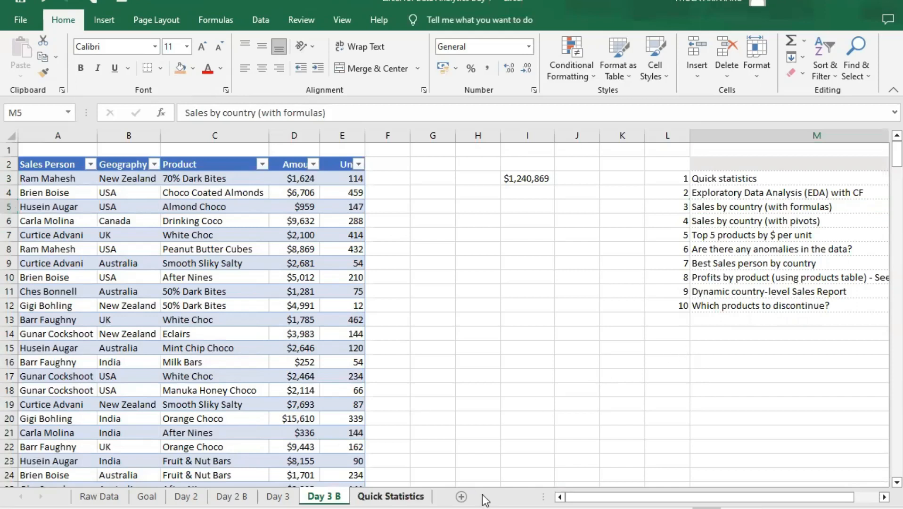
{"action": "left_click", "coordinate": [391, 496]}
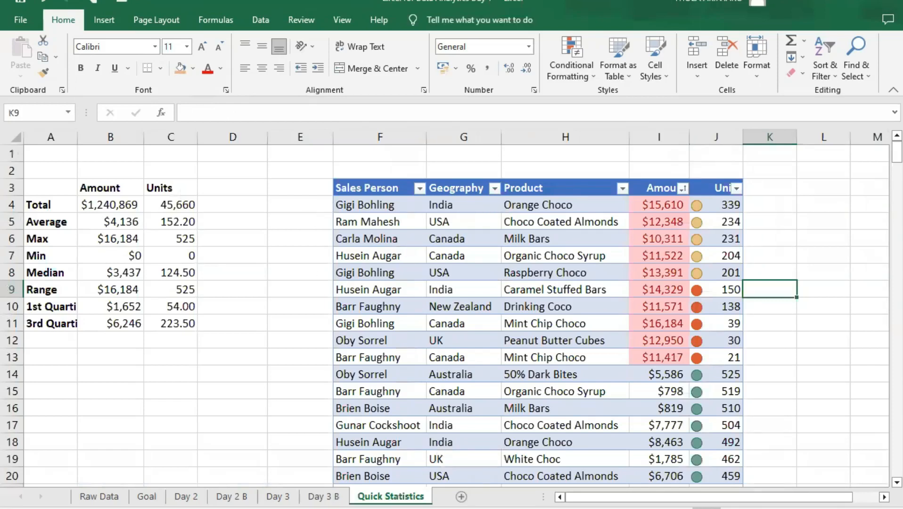
{"action": "left_click", "coordinate": [324, 496]}
{"action": "left_click", "coordinate": [391, 496]}
- Add a new worksheet after Quick Statistics and name it Sales By Country
{"action": "left_click", "coordinate": [461, 497]}
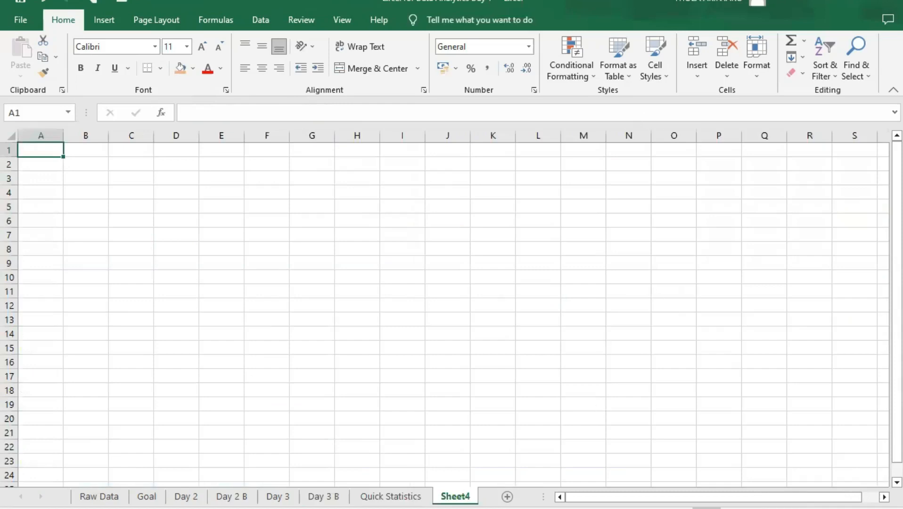
{"action": "double_click", "coordinate": [462, 497]}
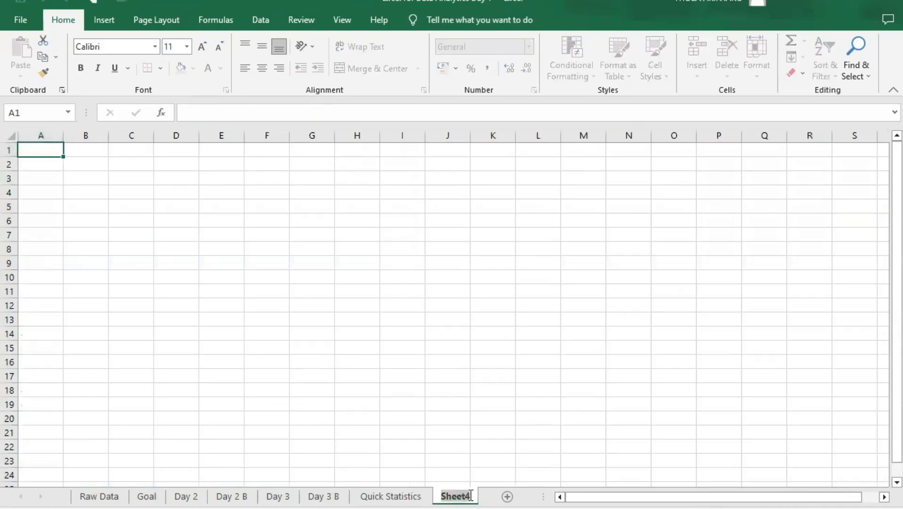
{"action": "type", "text": "Sales"}
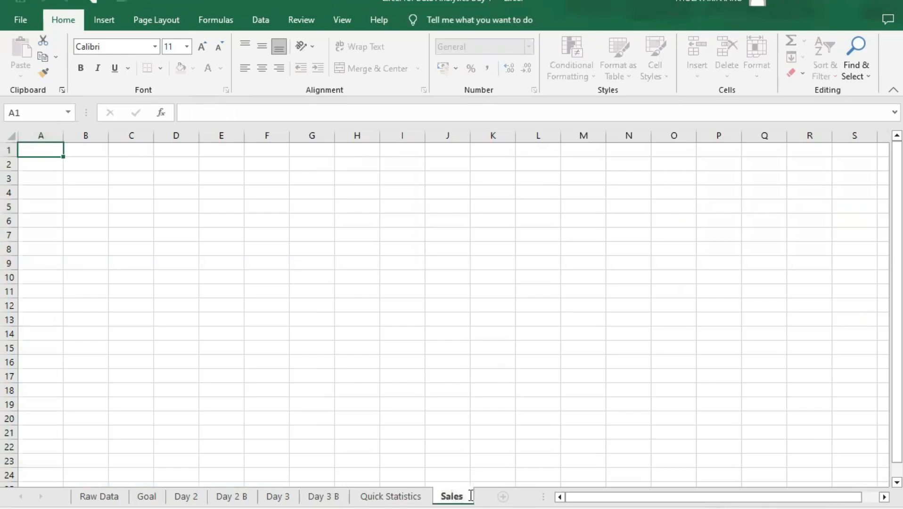
{"action": "type", "text": " By Country"}
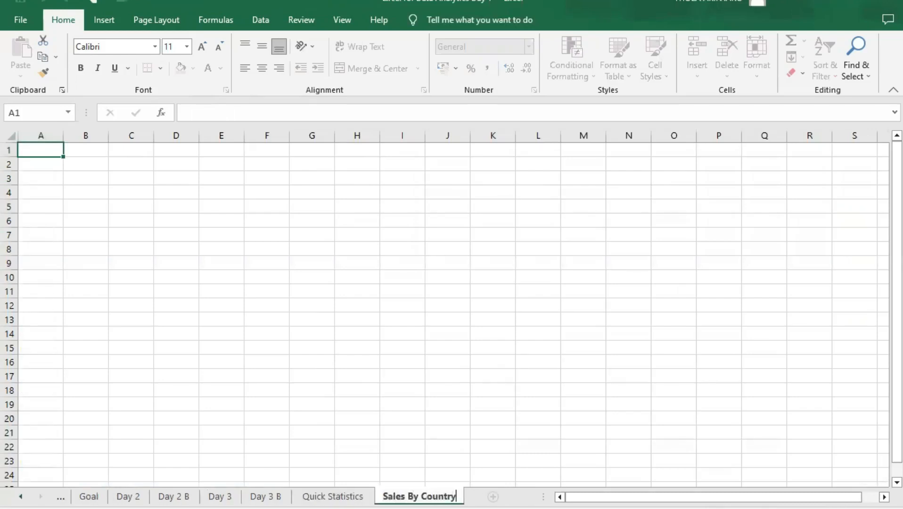
{"action": "key", "text": "Return"}
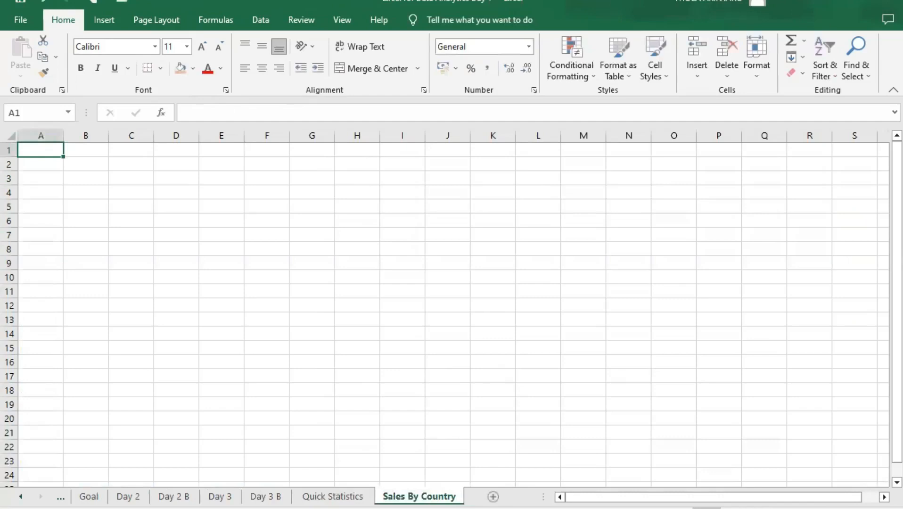
- Review the source table and question list on the Day 3 B sheet, and return to the Sales By Country sheet
{"action": "left_click", "coordinate": [357, 496], "text": "ctrl"}
{"action": "left_click", "coordinate": [265, 496]}
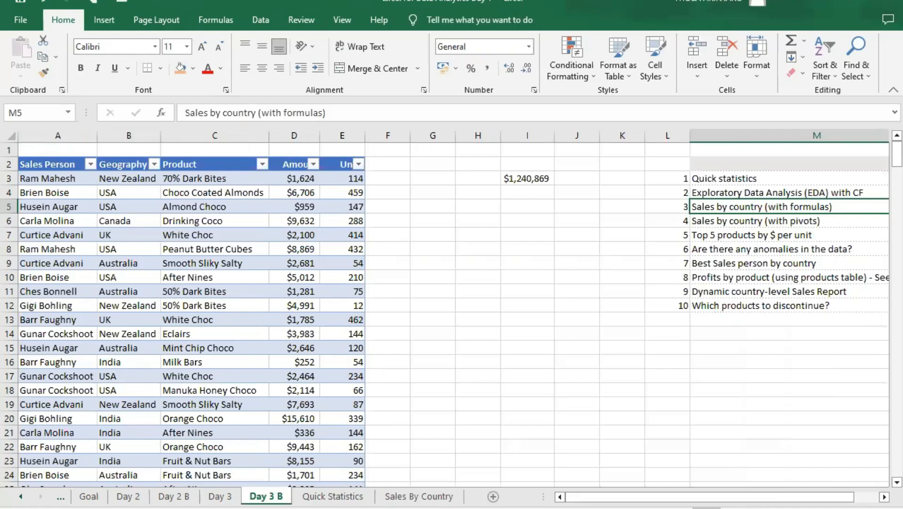
{"action": "left_click", "coordinate": [318, 498]}
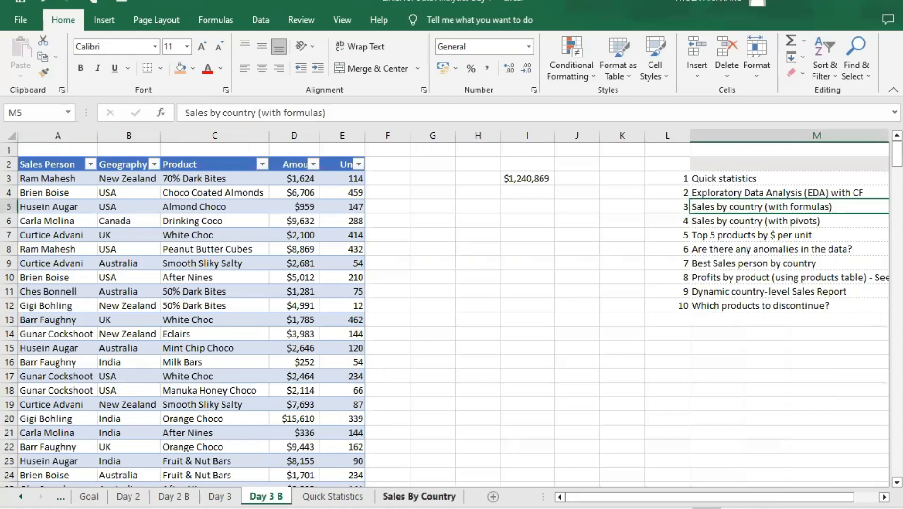
{"action": "left_click", "coordinate": [419, 496]}
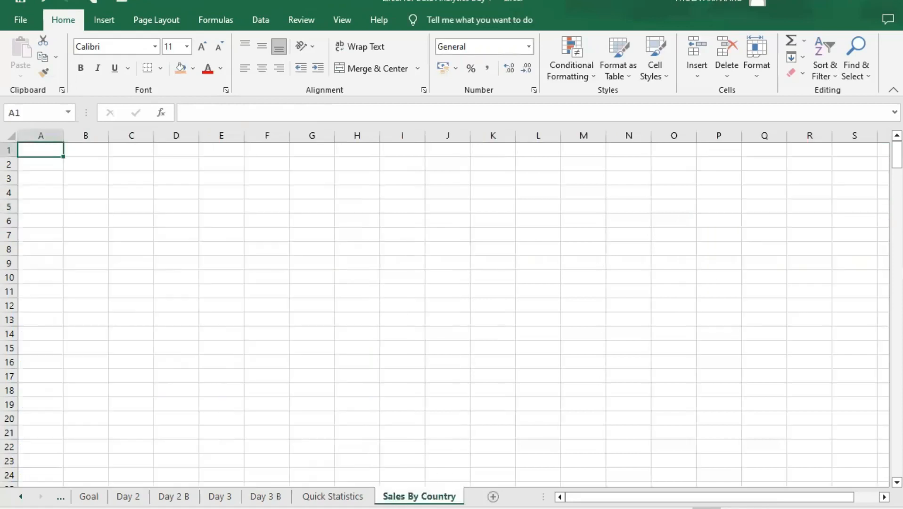
- Enter the header Geography in cell B3 and auto-fit column B to its text
{"action": "left_click", "coordinate": [98, 177]}
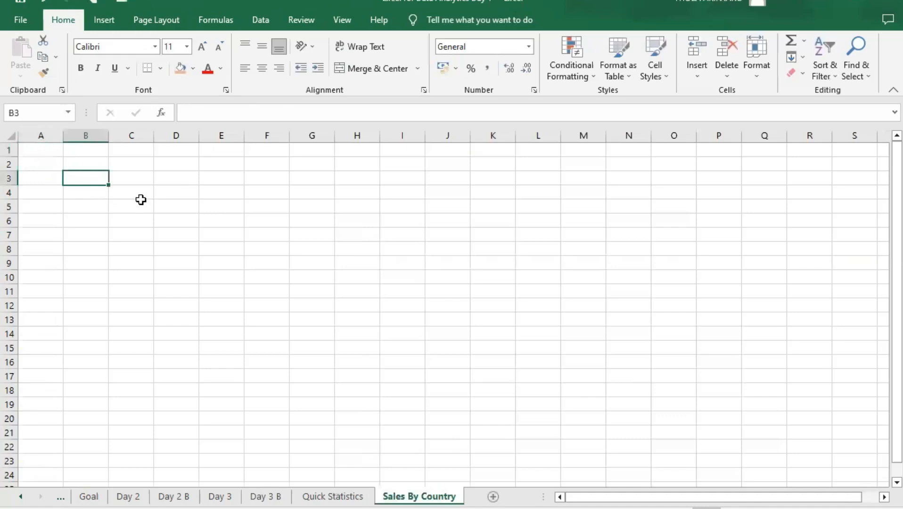
{"action": "type", "text": "Cou"}
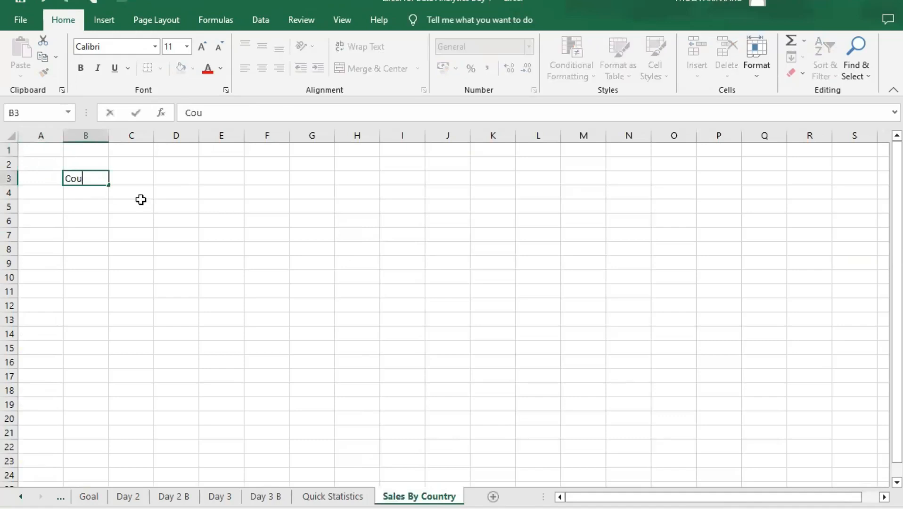
{"action": "type", "text": "n"}
{"action": "key", "text": "BackSpace"}
{"action": "key", "text": "BackSpace"}
{"action": "type", "text": "Gra"}
{"action": "key", "text": "BackSpace"}
{"action": "key", "text": "BackSpace"}
{"action": "key", "text": "BackSpace"}
{"action": "type", "text": "eograp"}
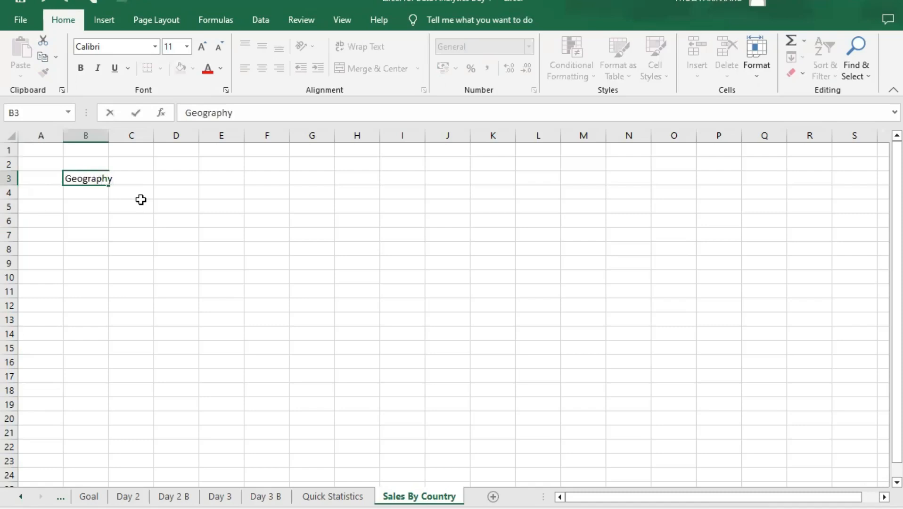
{"action": "key", "text": "Tab"}
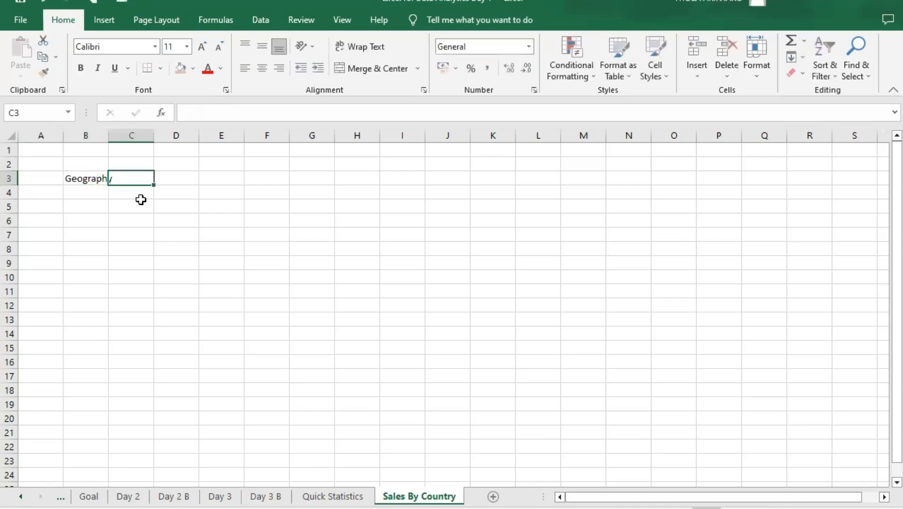
{"action": "left_click", "coordinate": [85, 191]}
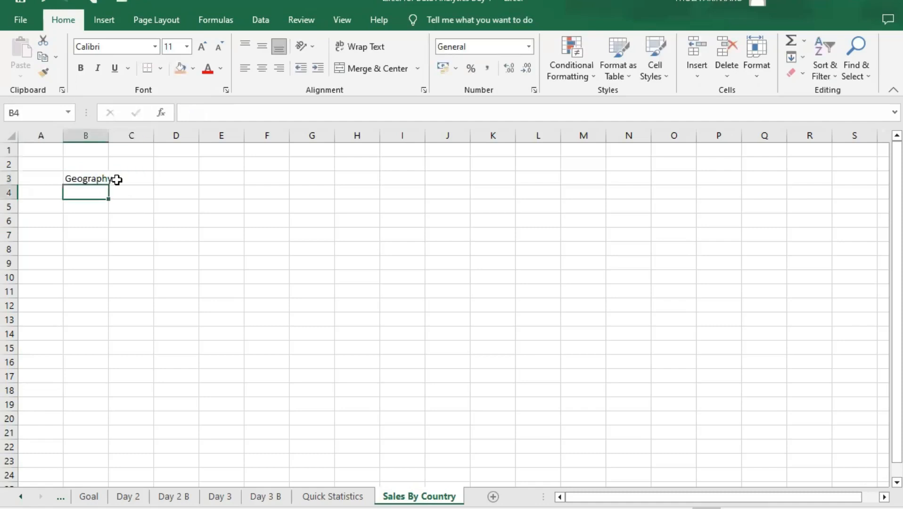
{"action": "double_click", "coordinate": [108, 135]}
- Enter the headers Sales in cell C3 and Units in cell D3
{"action": "left_click", "coordinate": [141, 177]}
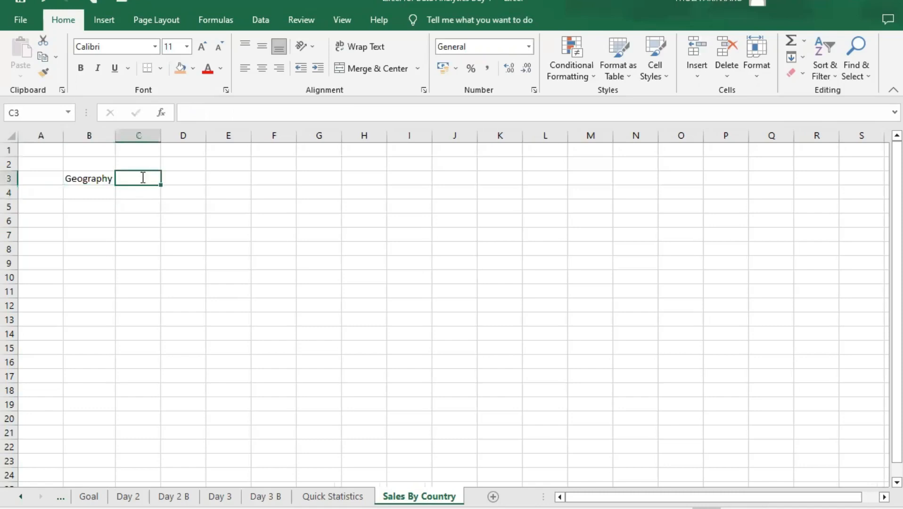
{"action": "type", "text": "Sales"}
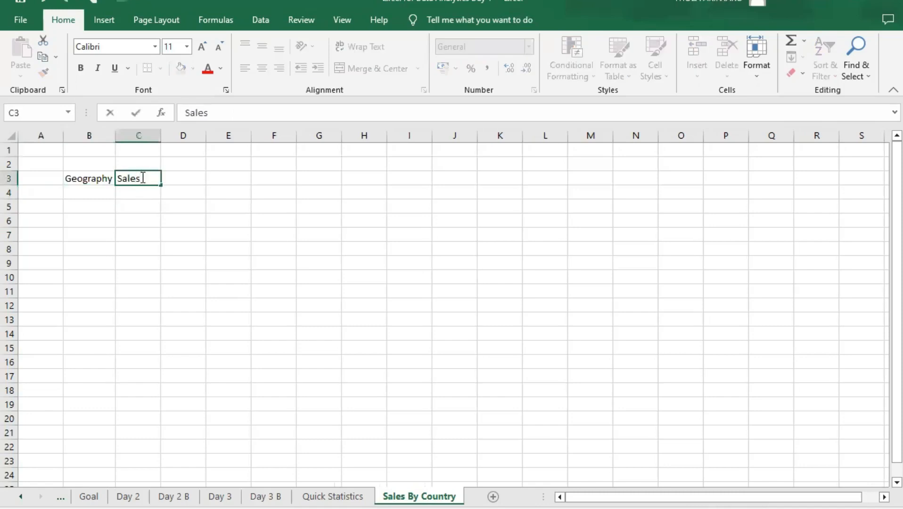
{"action": "left_click", "coordinate": [177, 181]}
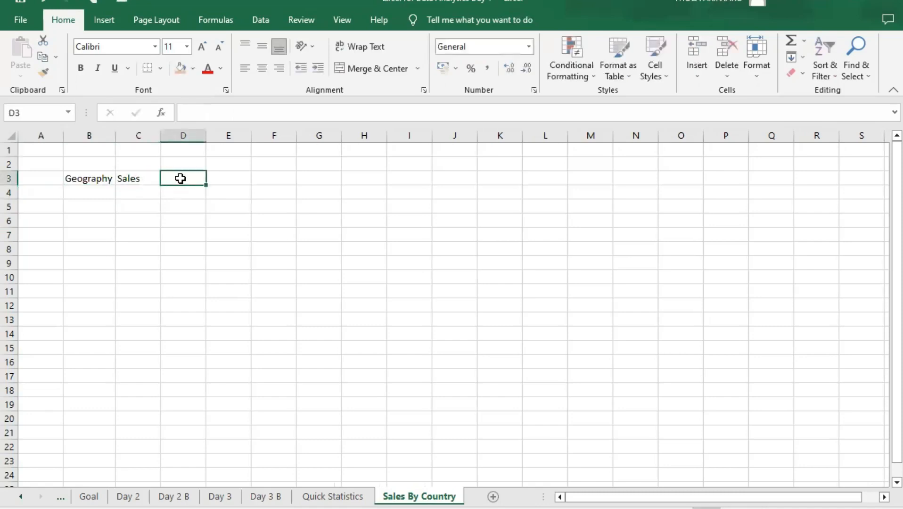
{"action": "type", "text": "Units"}
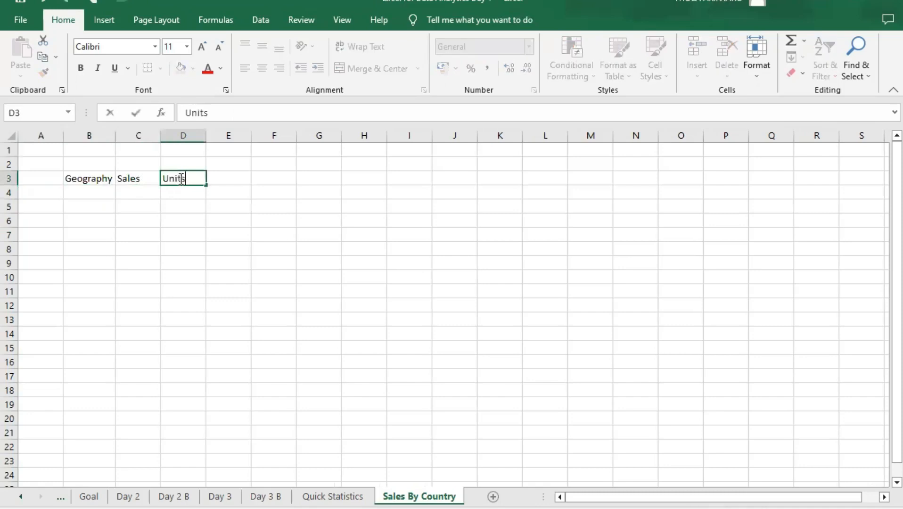
{"action": "key", "text": "Tab"}
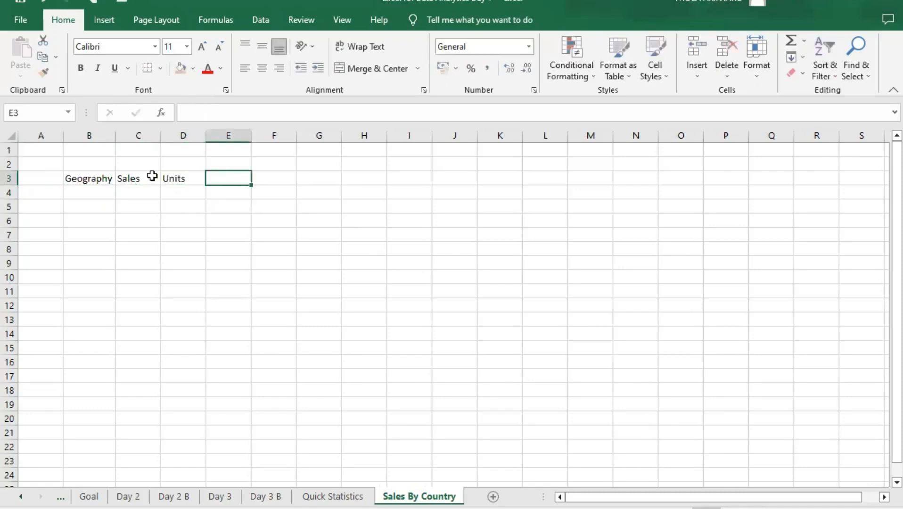
- Replace the header text in cell C3 with Amounts
{"action": "left_click", "coordinate": [140, 176]}
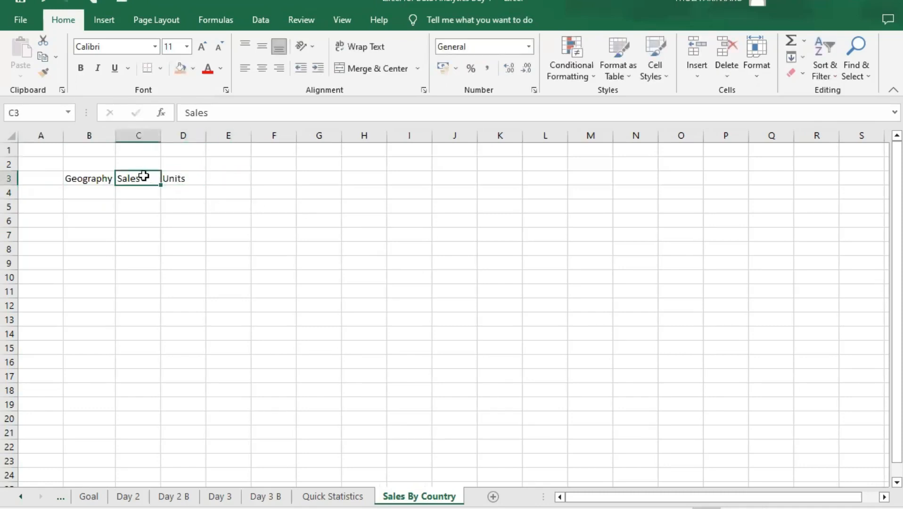
{"action": "double_click", "coordinate": [145, 178]}
{"action": "left_click_drag", "start_coordinate": [144, 178], "coordinate": [113, 178]}
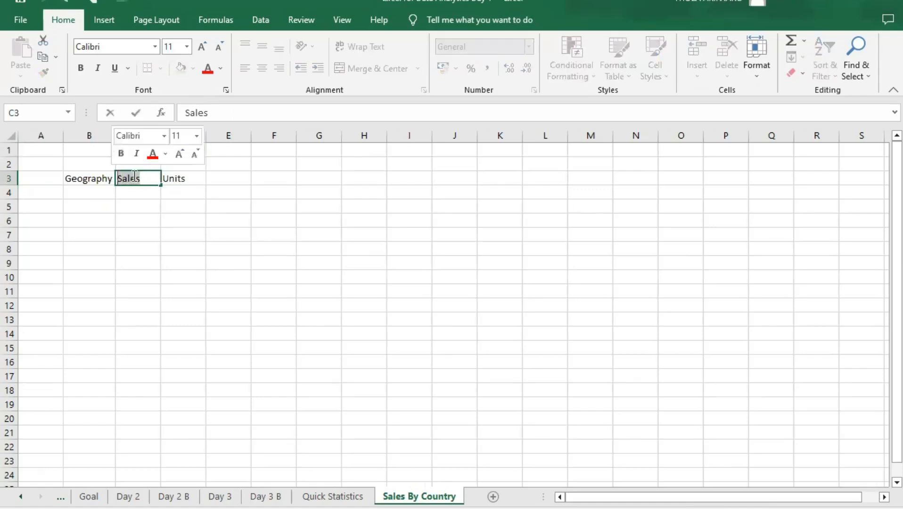
{"action": "type", "text": "Amounts"}
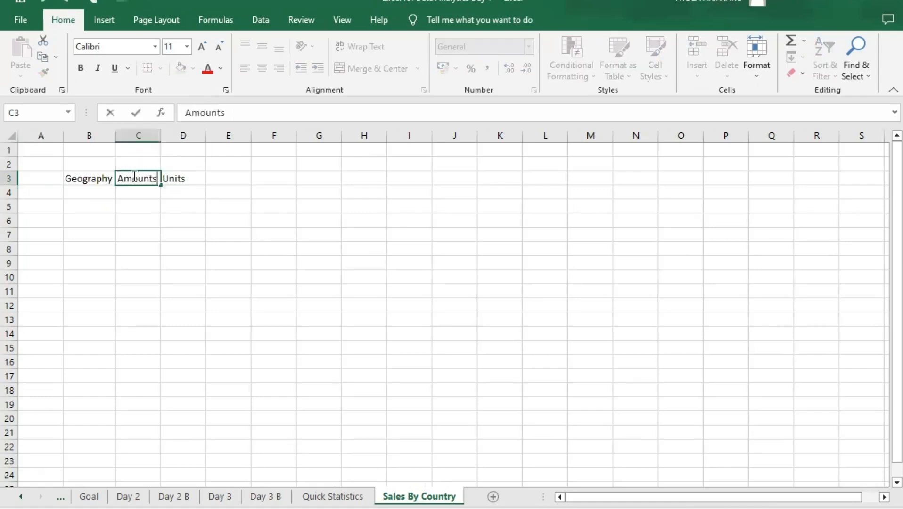
{"action": "key", "text": "Tab"}
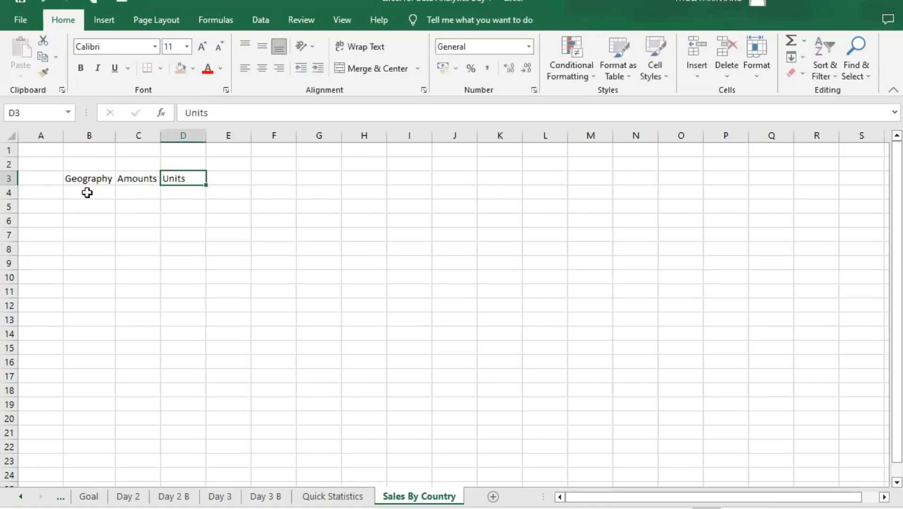
- Copy all Geography values from the Day 3 B table and paste them into Sales By Country starting at cell B4
{"action": "left_click", "coordinate": [83, 189]}
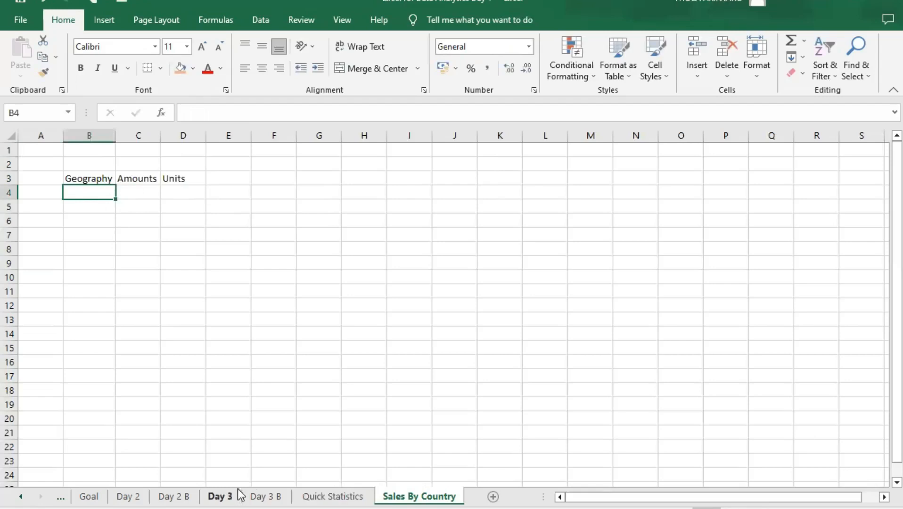
{"action": "left_click", "coordinate": [267, 497]}
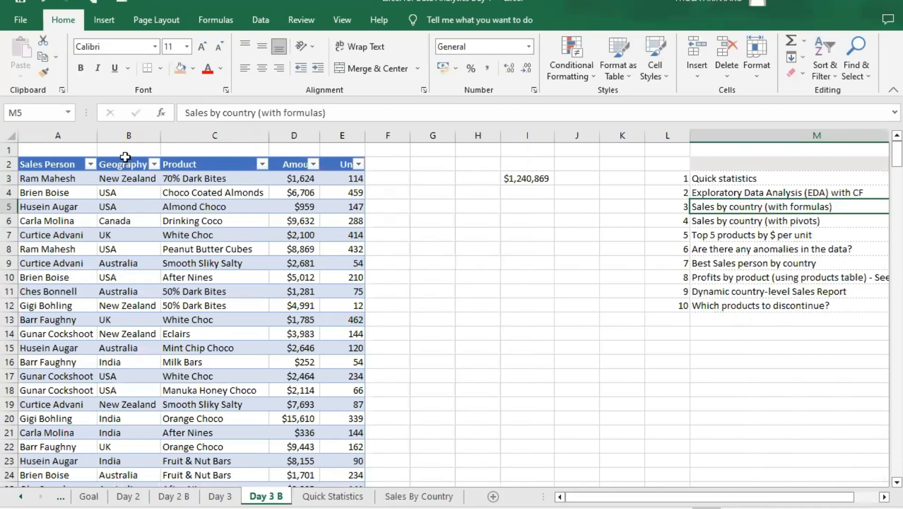
{"action": "left_click", "coordinate": [125, 158]}
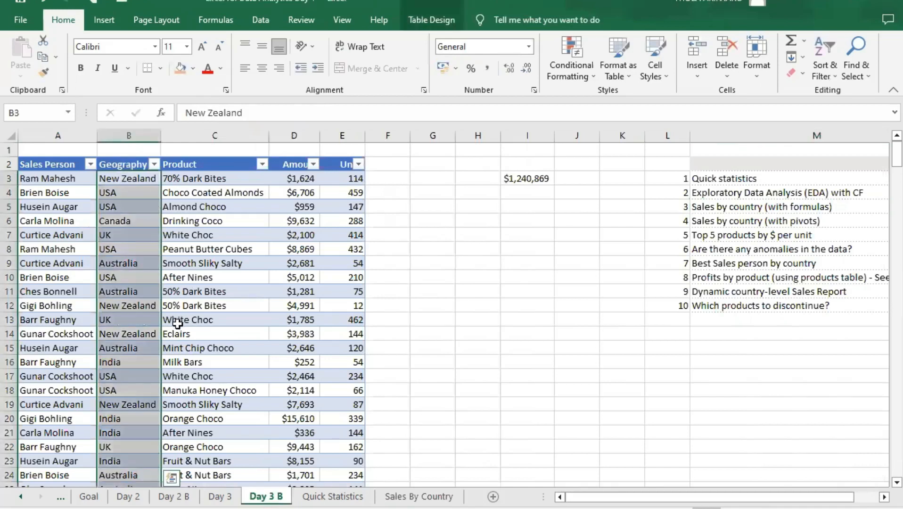
{"action": "key", "text": "ctrl+c"}
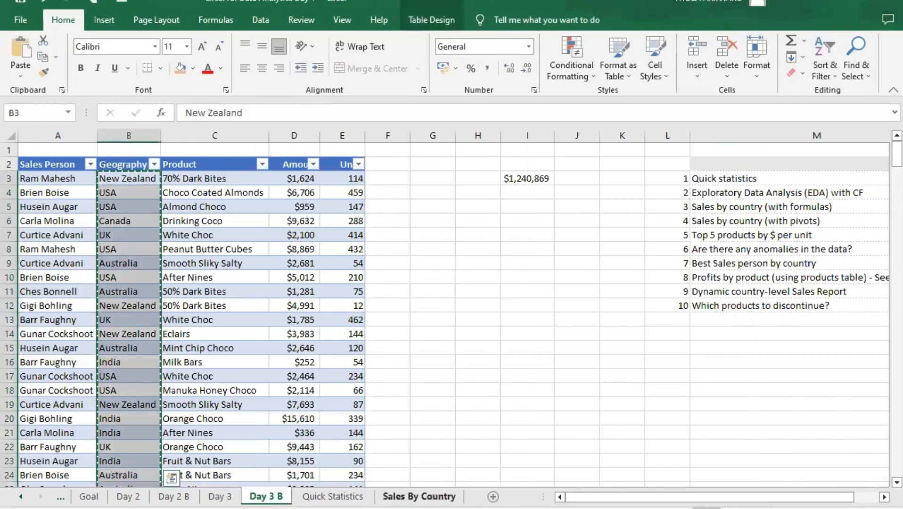
{"action": "left_click", "coordinate": [419, 496]}
{"action": "right_click", "coordinate": [77, 190]}
{"action": "left_click", "coordinate": [127, 265]}
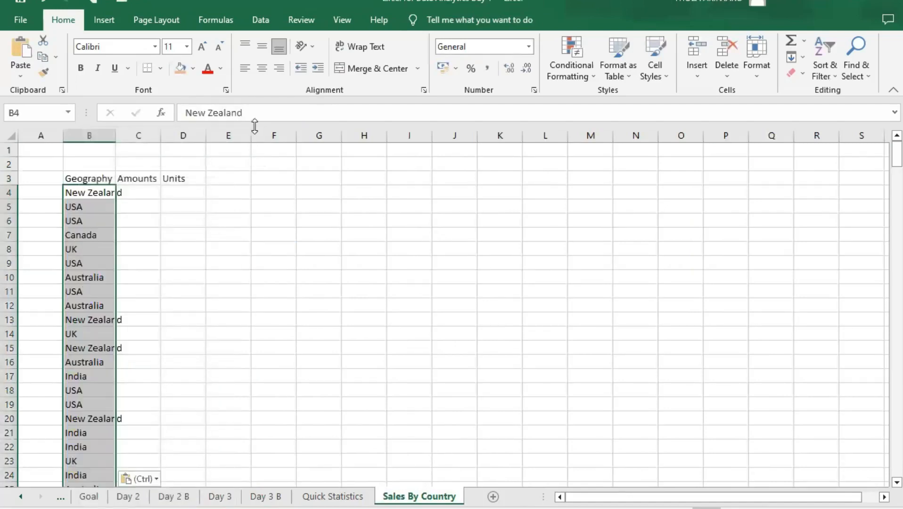
{"action": "scroll", "coordinate": [96, 289], "scroll_direction": "down", "scroll_amount": 1}
{"action": "scroll", "coordinate": [94, 245], "scroll_direction": "up", "scroll_amount": 1}
- Remove the duplicate countries from column B using only the current selection, and auto-fit column B to its text
{"action": "left_click", "coordinate": [261, 21]}
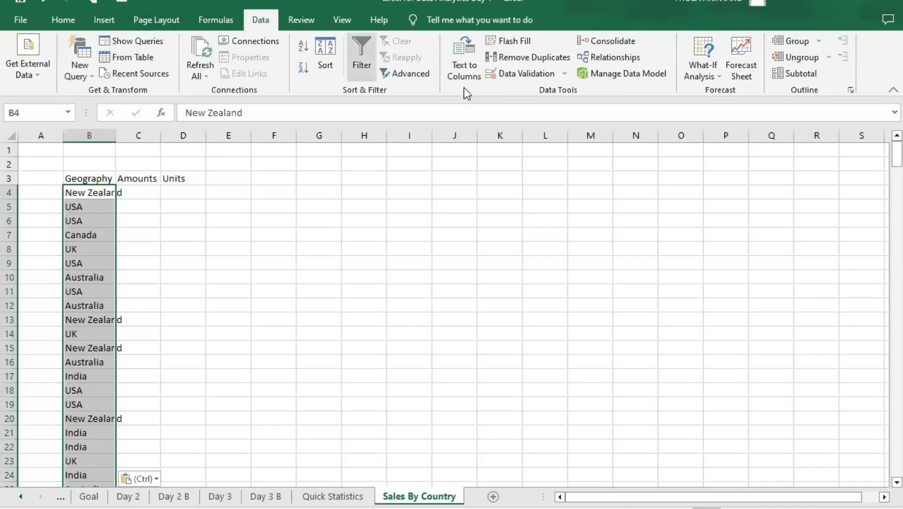
{"action": "left_click", "coordinate": [534, 58]}
{"action": "left_click", "coordinate": [320, 193]}
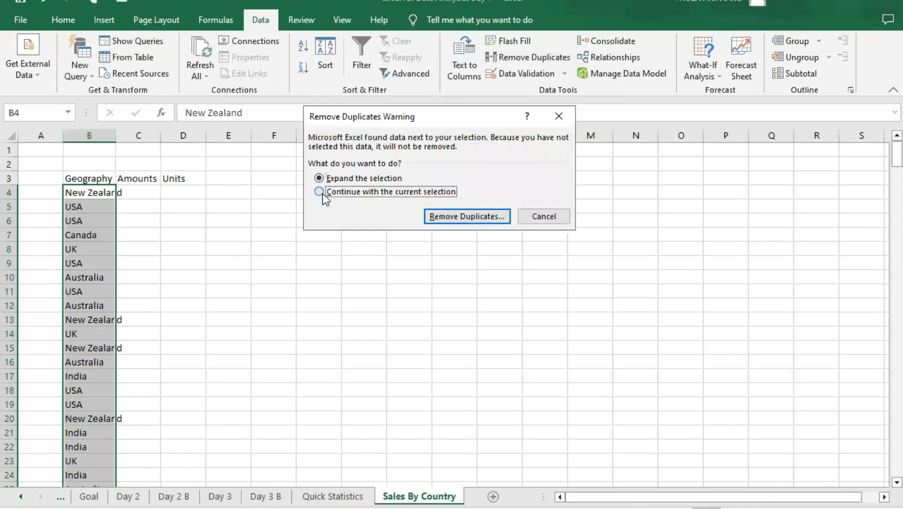
{"action": "left_click", "coordinate": [478, 220]}
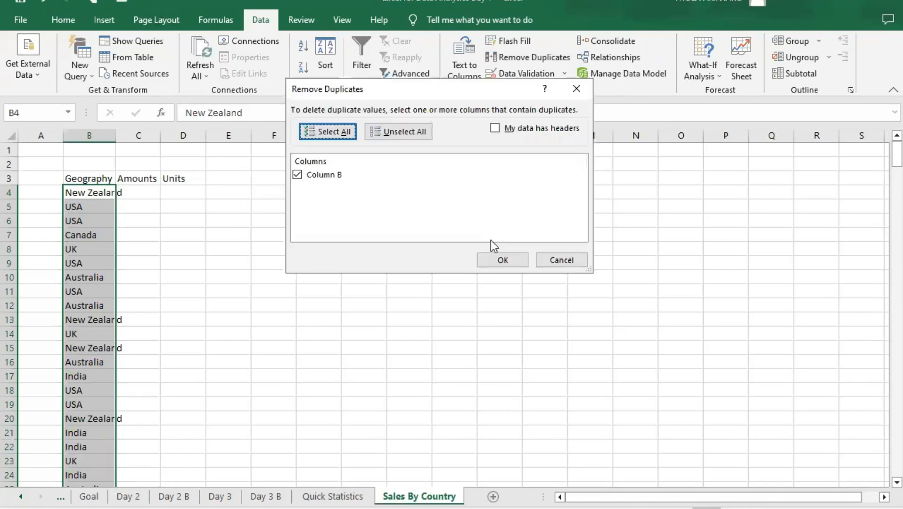
{"action": "left_click", "coordinate": [502, 260]}
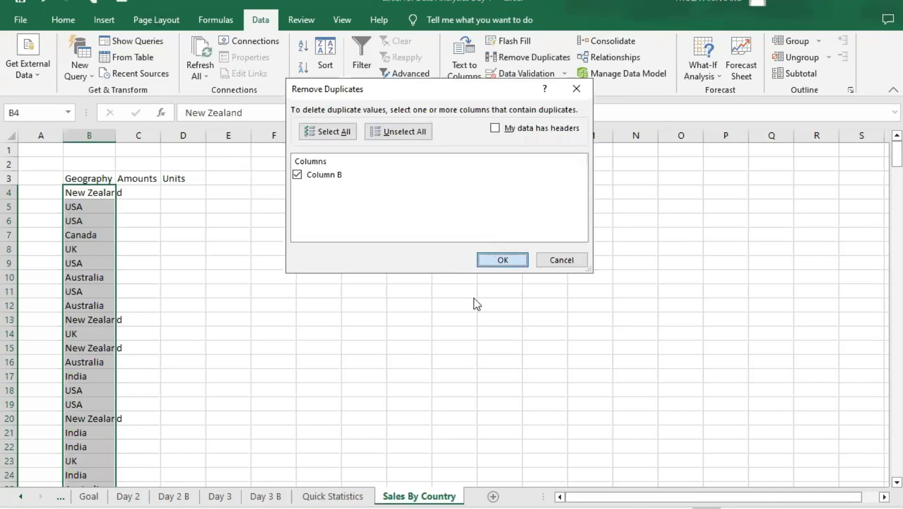
{"action": "left_click", "coordinate": [457, 300]}
{"action": "left_click", "coordinate": [138, 263]}
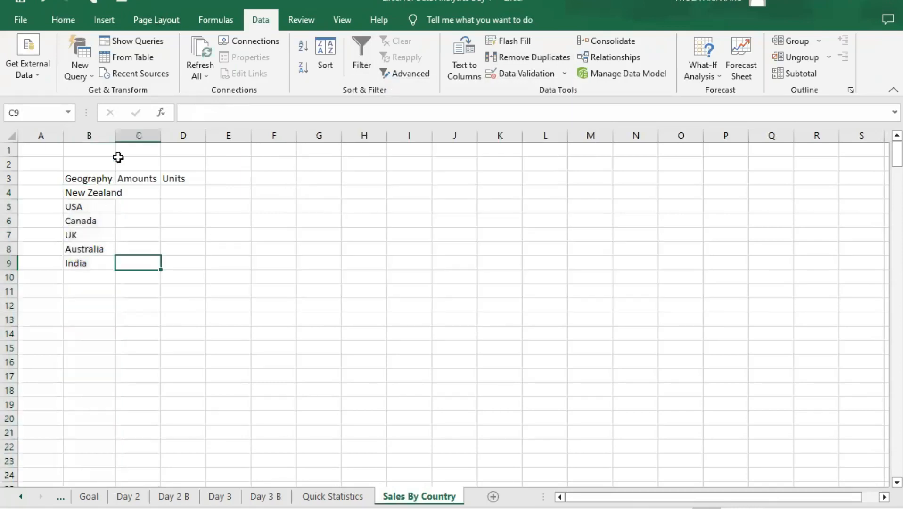
{"action": "double_click", "coordinate": [113, 135]}
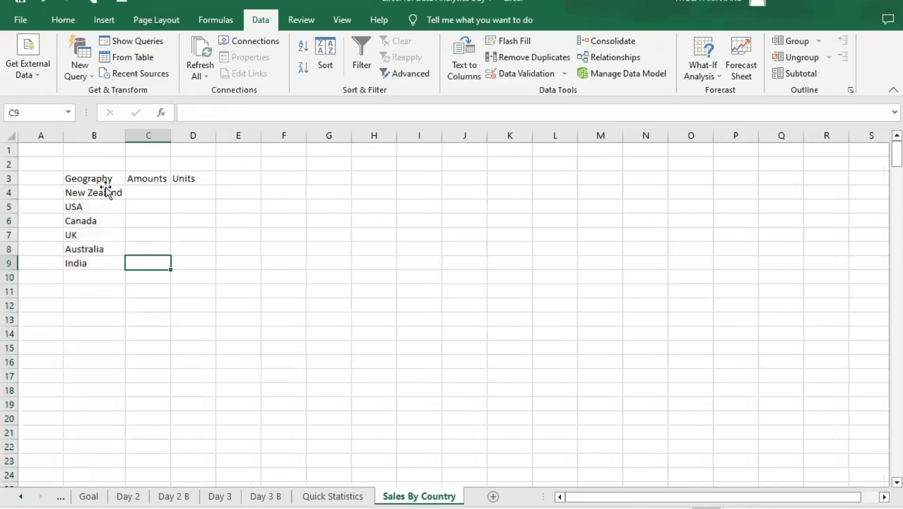
- Examine each country in the unique Geography list in cells B4 to B9
{"action": "left_click", "coordinate": [105, 189]}
{"action": "left_click", "coordinate": [85, 206]}
{"action": "left_click", "coordinate": [89, 218]}
{"action": "left_click", "coordinate": [86, 237]}
{"action": "left_click", "coordinate": [87, 250]}
{"action": "left_click", "coordinate": [86, 262]}
{"action": "left_click", "coordinate": [99, 195]}
{"action": "left_click", "coordinate": [92, 207]}
{"action": "left_click", "coordinate": [92, 221]}
{"action": "left_click", "coordinate": [92, 235]}
{"action": "left_click", "coordinate": [93, 248]}
{"action": "left_click", "coordinate": [95, 263]}
{"action": "left_click", "coordinate": [104, 233]}
{"action": "left_click", "coordinate": [100, 193]}
- Make the headers in B3:D3 and the country names in B4:B9 bold
{"action": "left_click", "coordinate": [84, 180]}
{"action": "left_click_drag", "start_coordinate": [84, 180], "coordinate": [191, 178]}
{"action": "left_click", "coordinate": [63, 20]}
{"action": "left_click", "coordinate": [80, 67]}
{"action": "left_click", "coordinate": [94, 206]}
{"action": "left_click_drag", "start_coordinate": [96, 181], "coordinate": [98, 262]}
{"action": "left_click", "coordinate": [80, 67]}
{"action": "left_click", "coordinate": [80, 67]}
{"action": "left_click", "coordinate": [193, 267]}
{"action": "left_click", "coordinate": [173, 195]}
{"action": "left_click", "coordinate": [143, 194]}
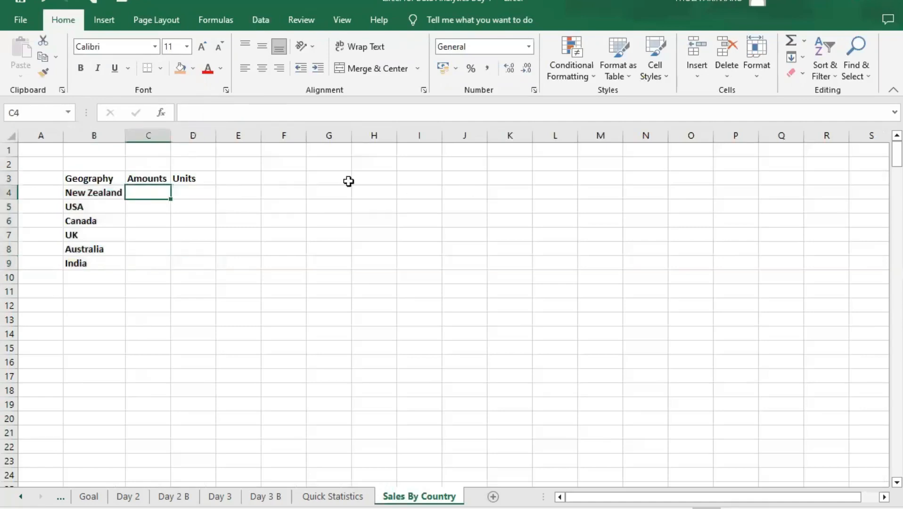
- Enter the header Geography in cell I3
{"action": "left_click", "coordinate": [418, 178]}
{"action": "type", "text": "Geaog"}
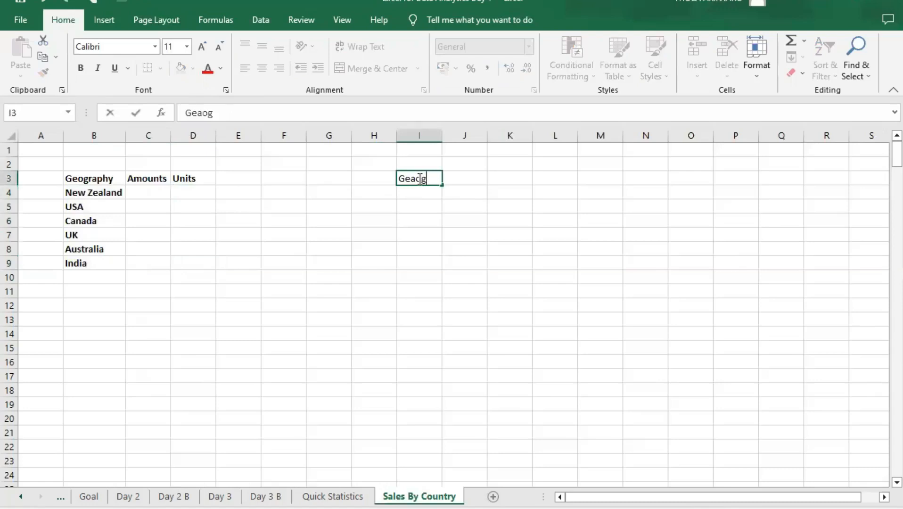
{"action": "key", "text": "BackSpace"}
{"action": "key", "text": "BackSpace"}
{"action": "key", "text": "BackSpace"}
{"action": "type", "text": "ograp"}
{"action": "type", "text": "g"}
{"action": "key", "text": "BackSpace"}
{"action": "type", "text": "hy"}
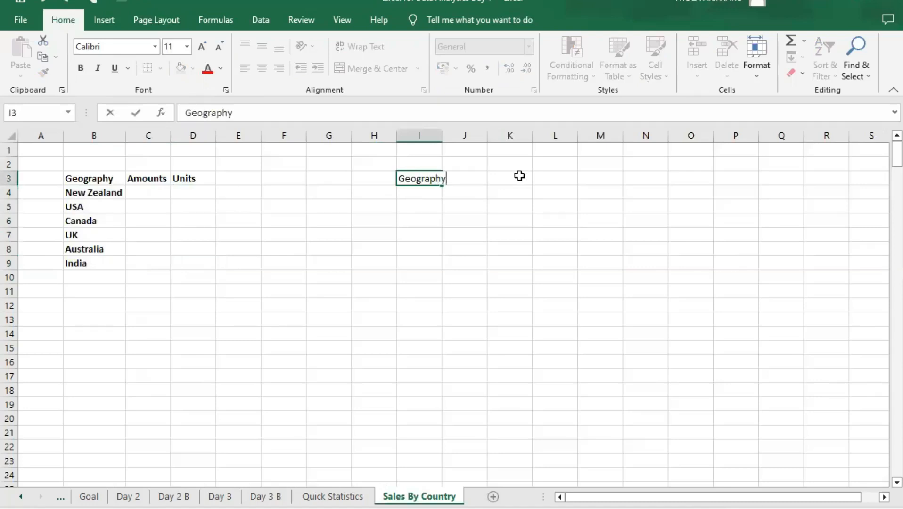
{"action": "key", "text": "Return"}
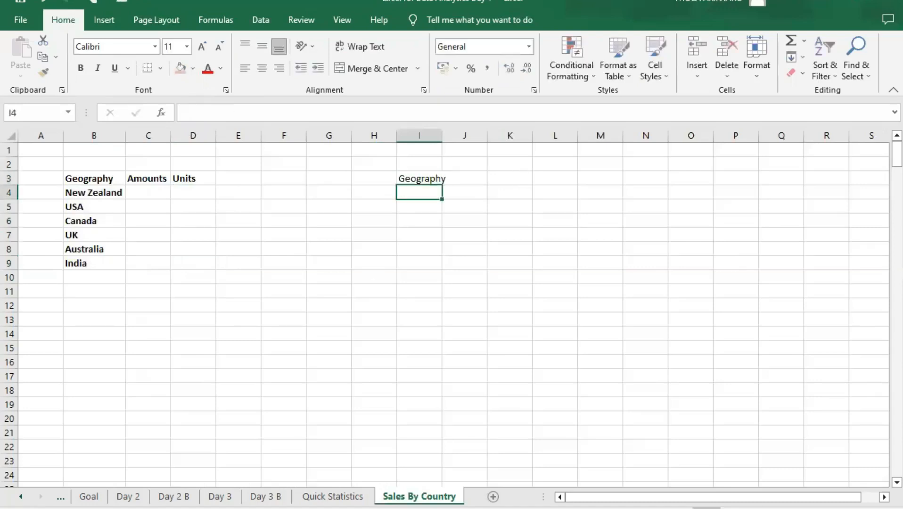
- Copy the Geography data from the Day 3 B table and paste it as values into Sales By Country starting at cell I4
{"action": "left_click", "coordinate": [265, 496]}
{"action": "left_click", "coordinate": [333, 496]}
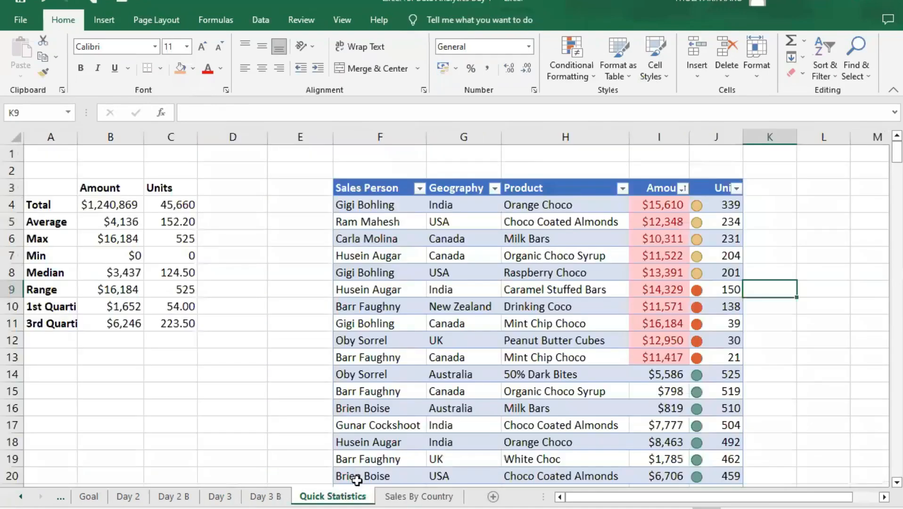
{"action": "left_click", "coordinate": [219, 496]}
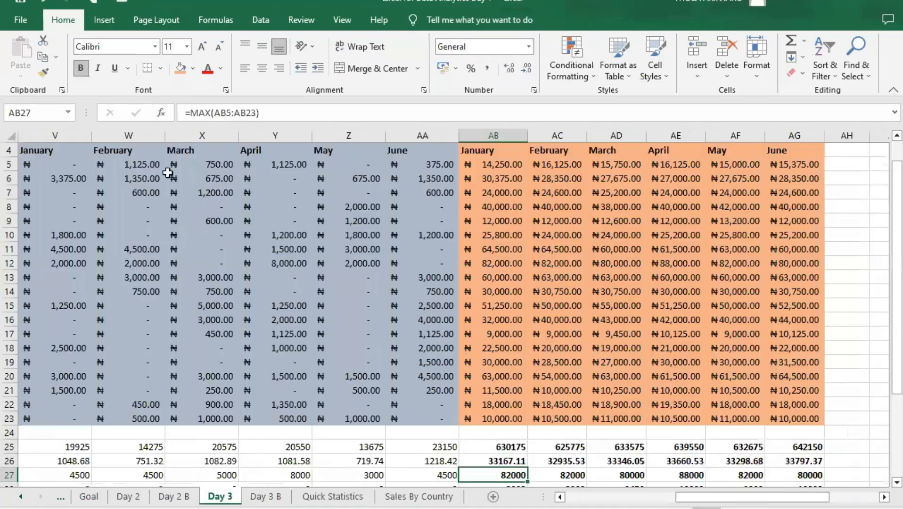
{"action": "left_click", "coordinate": [265, 496]}
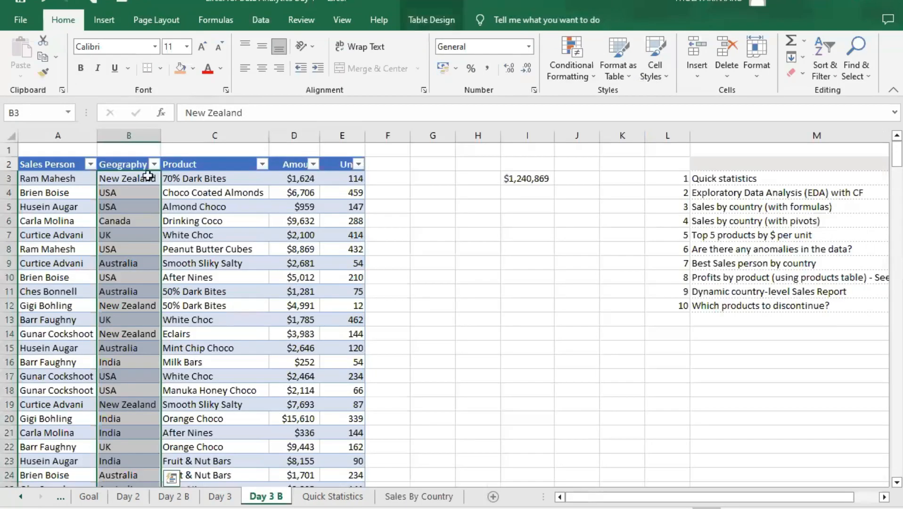
{"action": "left_click", "coordinate": [226, 191]}
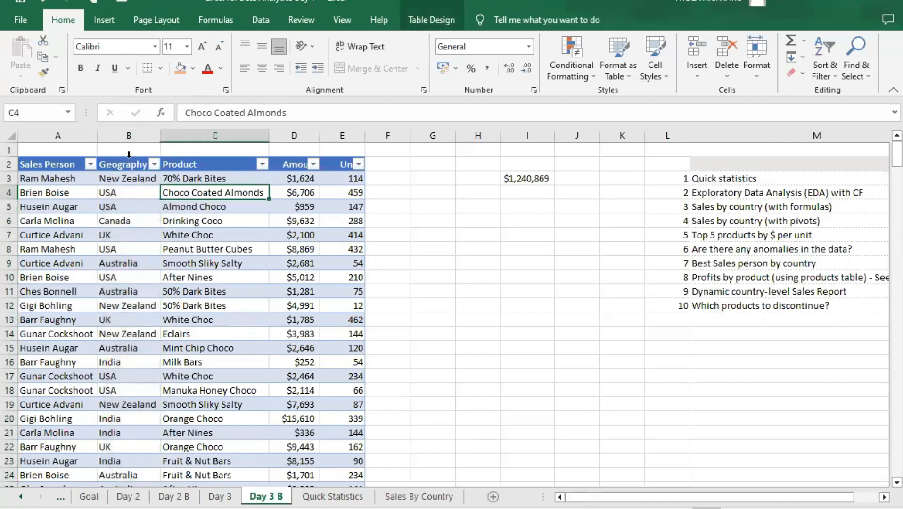
{"action": "left_click", "coordinate": [129, 154]}
{"action": "key", "text": "ctrl+c"}
{"action": "left_click", "coordinate": [419, 496]}
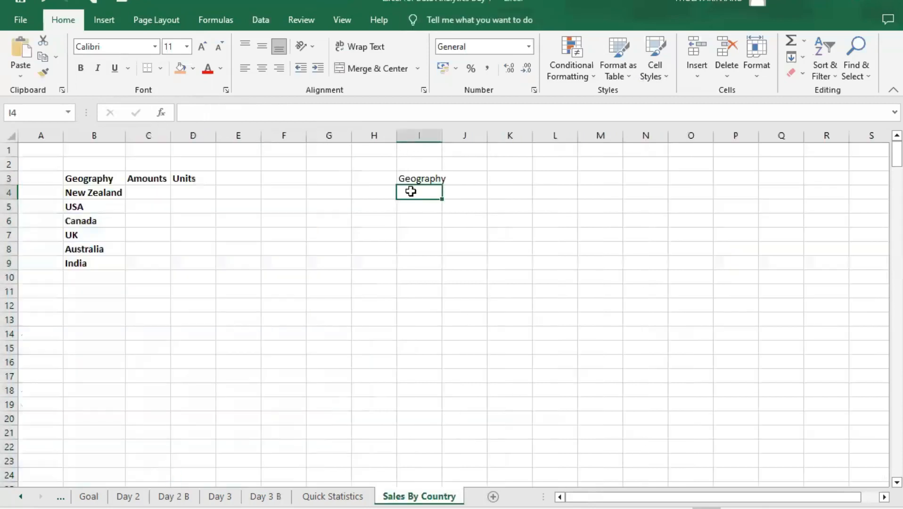
{"action": "right_click", "coordinate": [411, 190]}
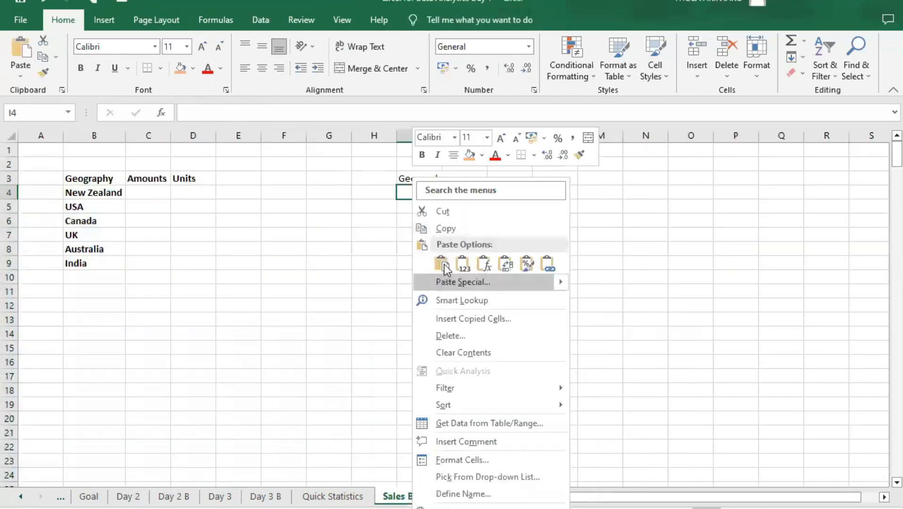
{"action": "left_click", "coordinate": [461, 265]}
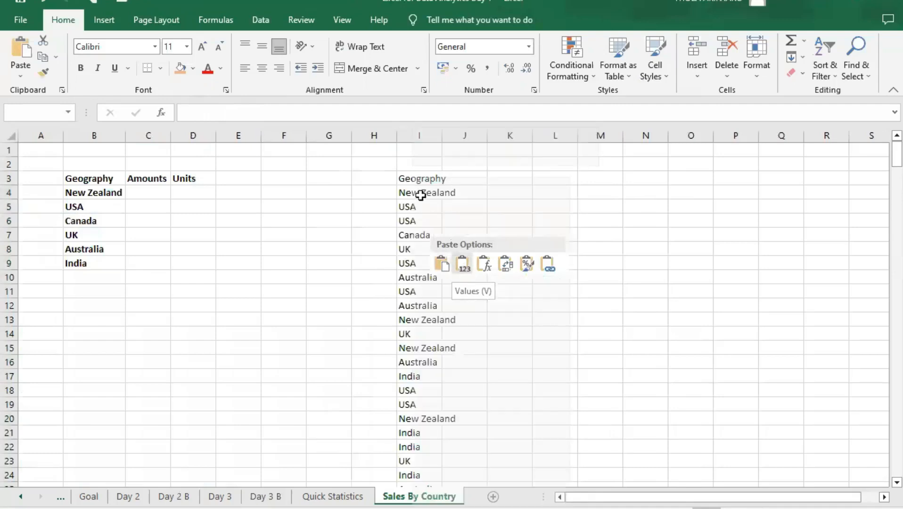
{"action": "left_click", "coordinate": [471, 195]}
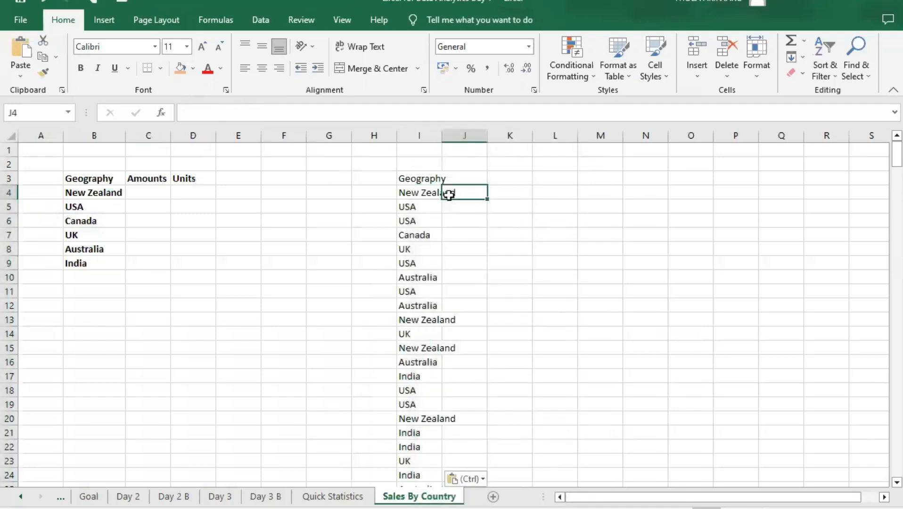
- Make the Geography header in cell I3 bold
{"action": "left_click", "coordinate": [424, 193]}
{"action": "left_click", "coordinate": [424, 178]}
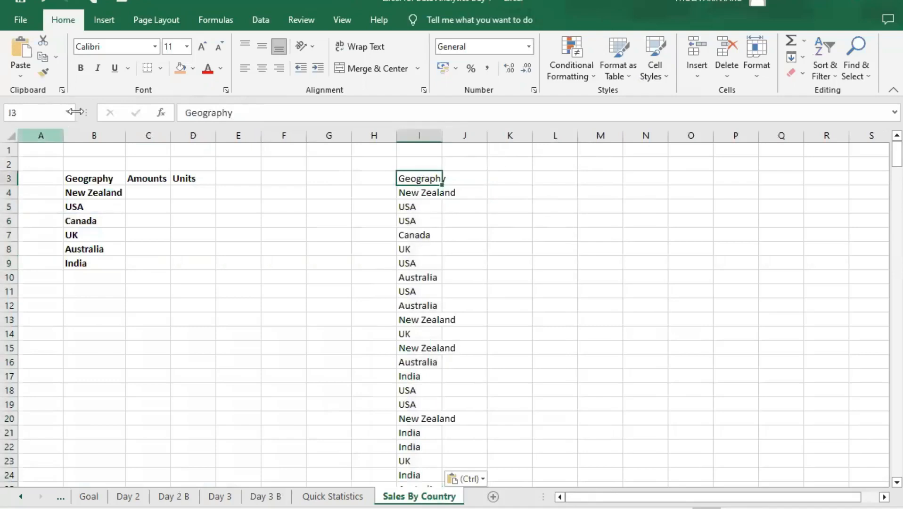
{"action": "left_click", "coordinate": [80, 70]}
- Remove the duplicate countries from the list starting at cell I4, and auto-fit column I to its text
{"action": "left_click", "coordinate": [408, 193]}
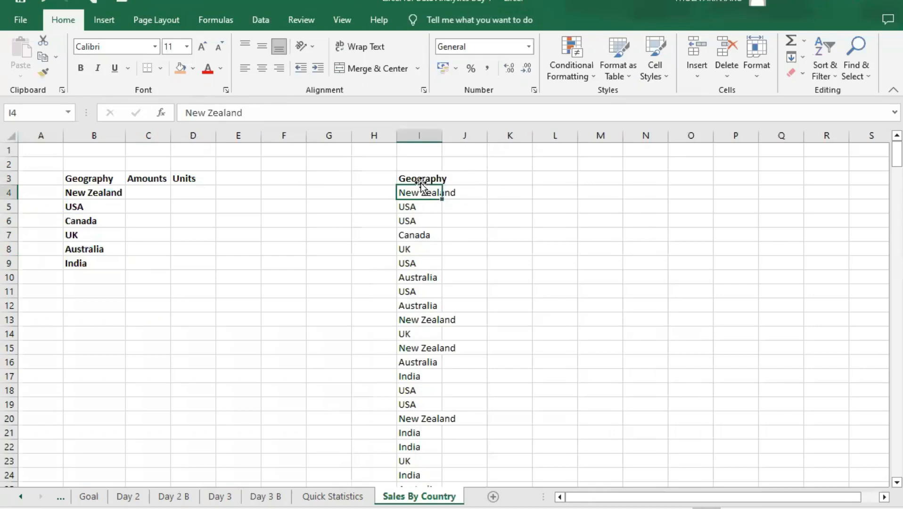
{"action": "key", "text": "ctrl+shift+Down"}
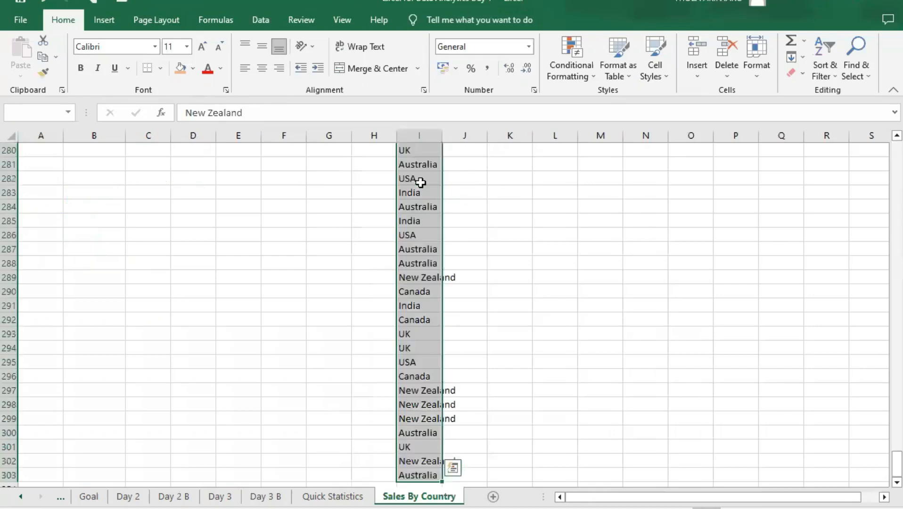
{"action": "scroll", "coordinate": [416, 229], "scroll_direction": "up", "scroll_amount": 16}
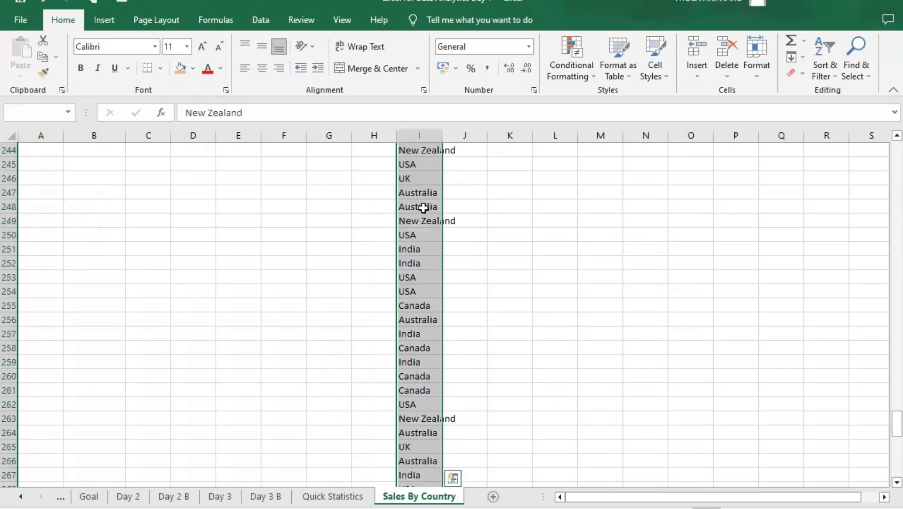
{"action": "left_click_drag", "start_coordinate": [884, 422], "coordinate": [885, 141]}
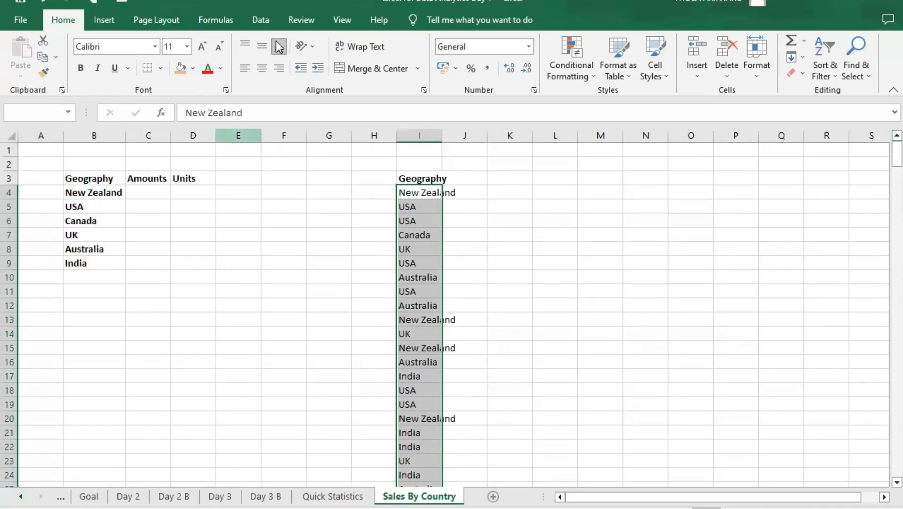
{"action": "left_click", "coordinate": [260, 20]}
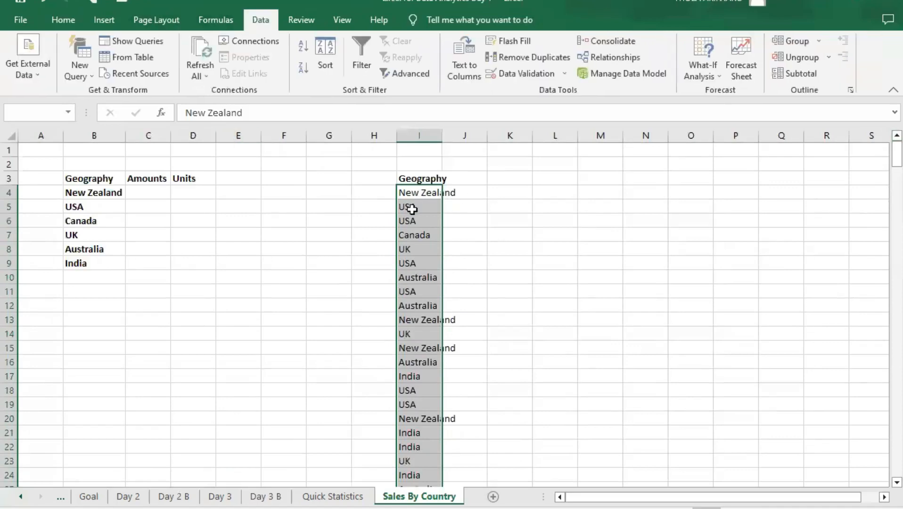
{"action": "left_click", "coordinate": [522, 57]}
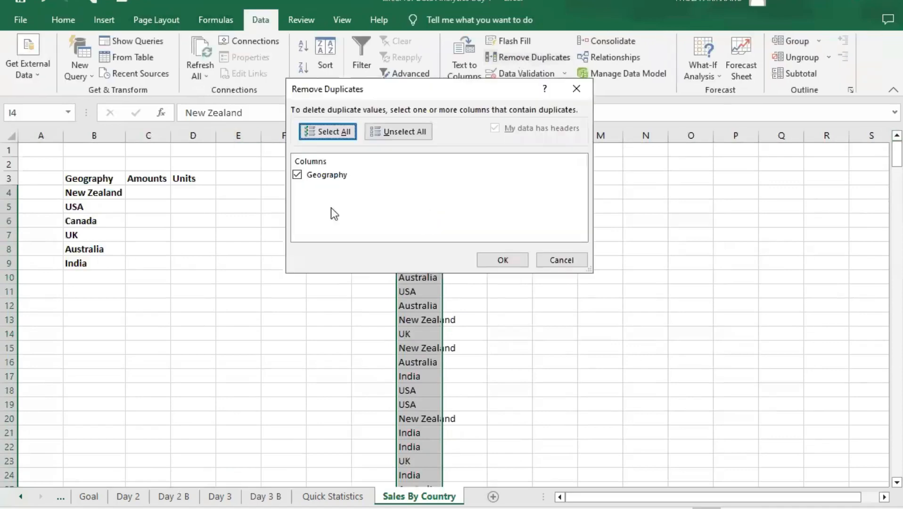
{"action": "left_click", "coordinate": [510, 259]}
{"action": "left_click", "coordinate": [466, 302]}
{"action": "left_click", "coordinate": [472, 231]}
{"action": "left_click", "coordinate": [418, 194]}
{"action": "double_click", "coordinate": [439, 135]}
- Examine the countries in the deduplicated list in cells I4 to I9
{"action": "left_click", "coordinate": [429, 222]}
{"action": "left_click", "coordinate": [417, 193]}
{"action": "left_click", "coordinate": [423, 207]}
{"action": "left_click", "coordinate": [433, 234]}
{"action": "left_click", "coordinate": [425, 252]}
{"action": "left_click", "coordinate": [425, 264]}
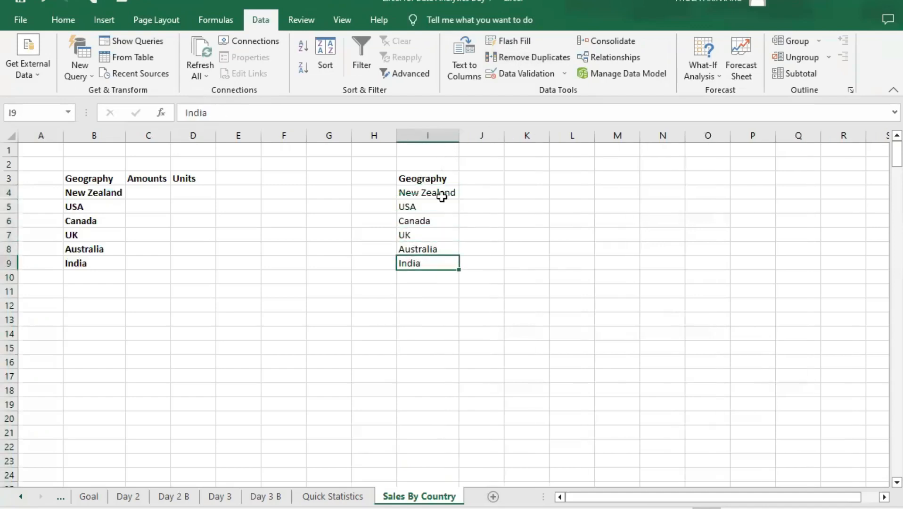
{"action": "left_click", "coordinate": [445, 193]}
{"action": "left_click", "coordinate": [431, 220]}
{"action": "left_click_drag", "start_coordinate": [430, 237], "coordinate": [429, 248]}
{"action": "left_click", "coordinate": [429, 265]}
- Clear the second Geography list from cells I3:I16
{"action": "left_click_drag", "start_coordinate": [427, 362], "coordinate": [418, 178]}
{"action": "key", "text": "Delete"}
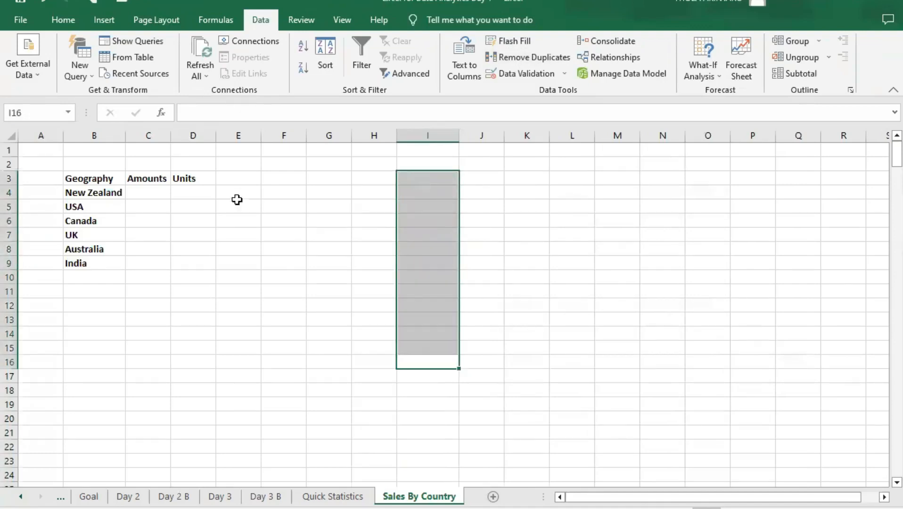
{"action": "left_click", "coordinate": [152, 191]}
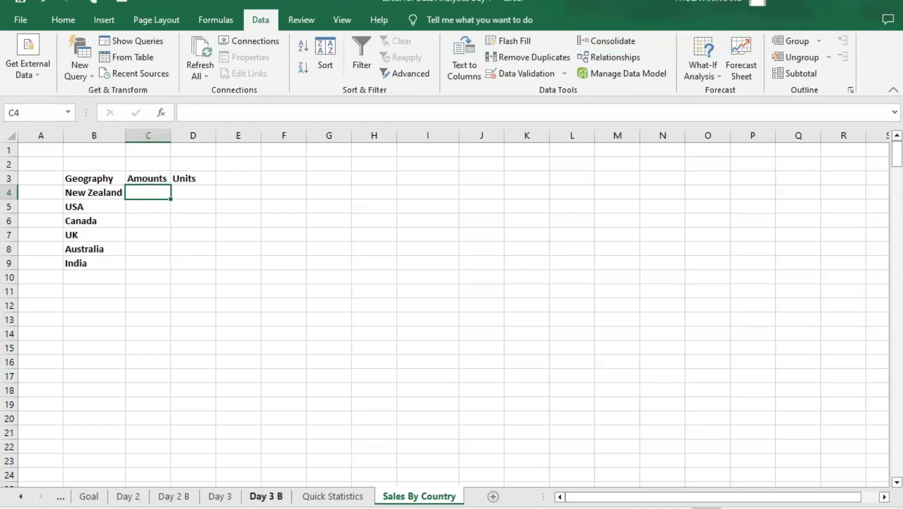
- Examine the New Zealand rows and their amounts in the Day 3 B table, and return to the Sales By Country sheet
{"action": "left_click", "coordinate": [266, 496]}
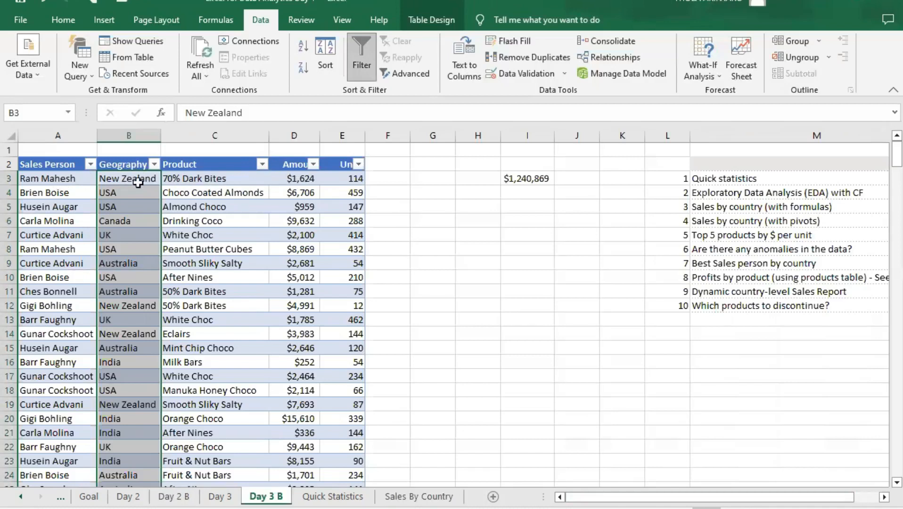
{"action": "left_click", "coordinate": [305, 181]}
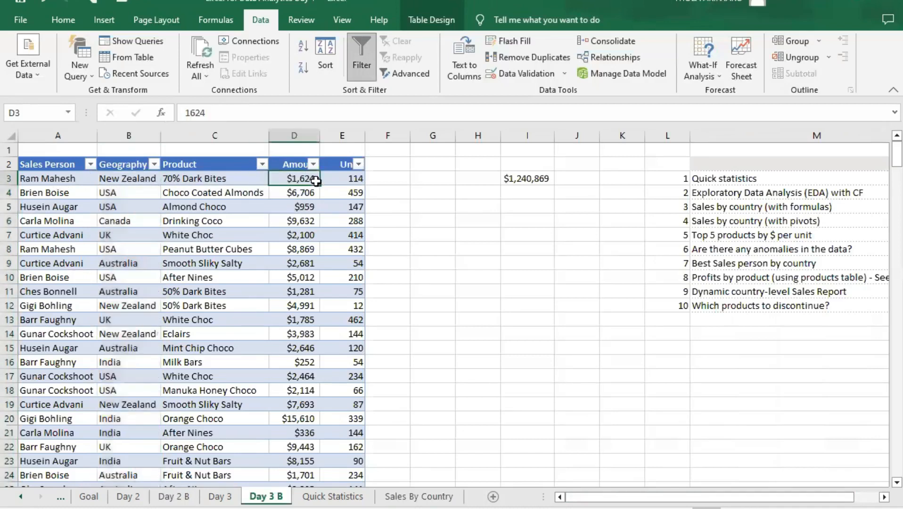
{"action": "left_click", "coordinate": [133, 308]}
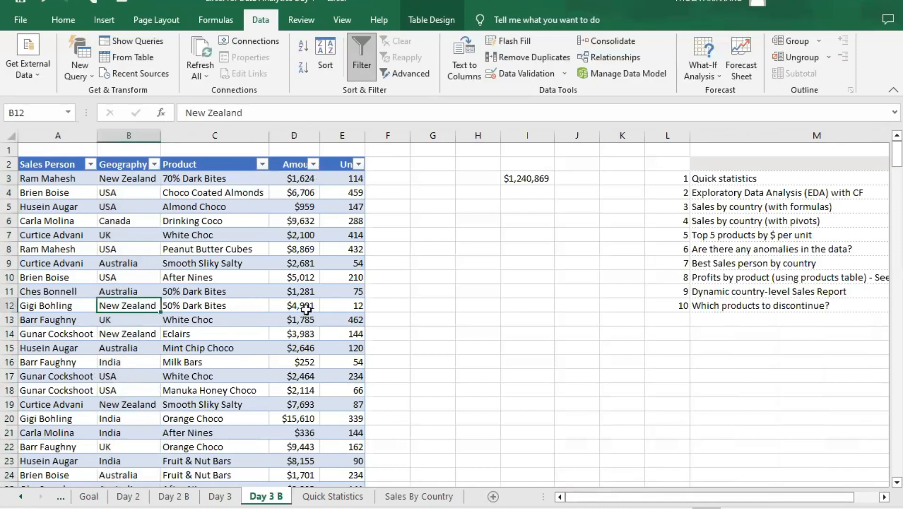
{"action": "left_click", "coordinate": [307, 310]}
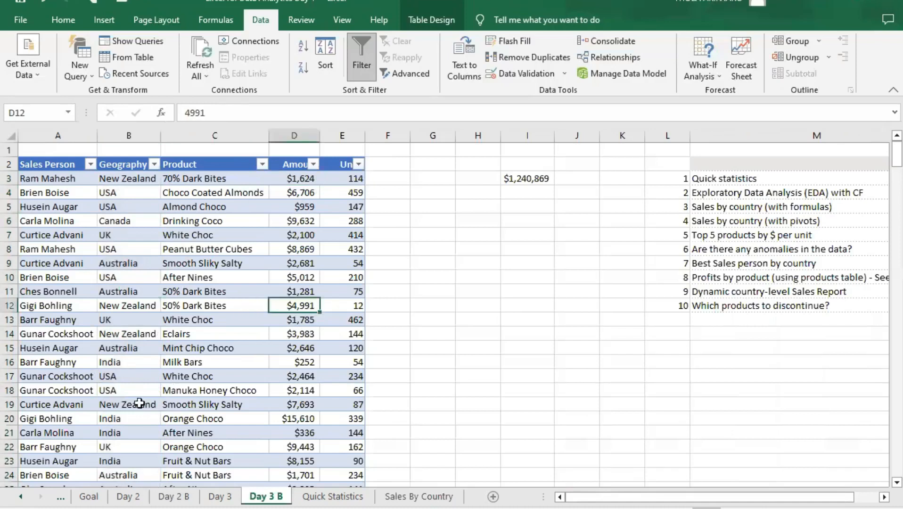
{"action": "left_click", "coordinate": [135, 336]}
{"action": "left_click", "coordinate": [307, 335]}
{"action": "left_click", "coordinate": [133, 413]}
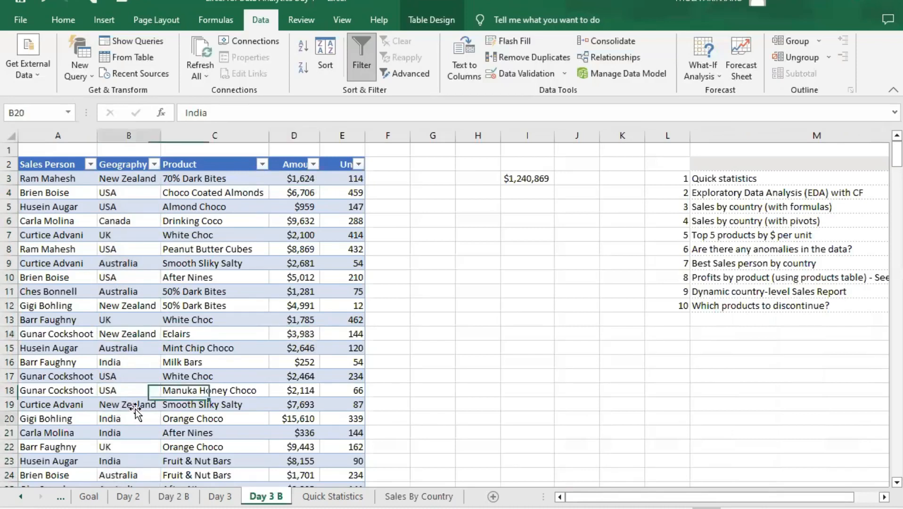
{"action": "left_click", "coordinate": [293, 406]}
{"action": "left_click", "coordinate": [135, 404]}
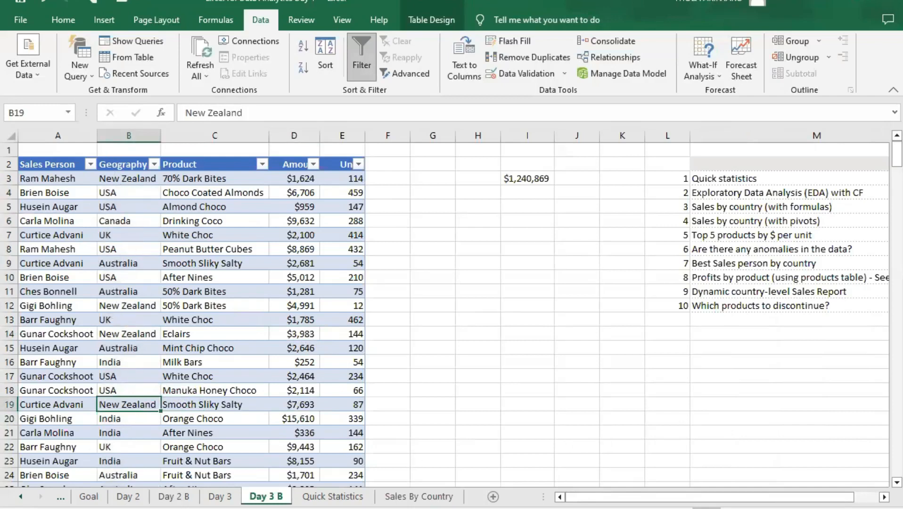
{"action": "left_click", "coordinate": [419, 497]}
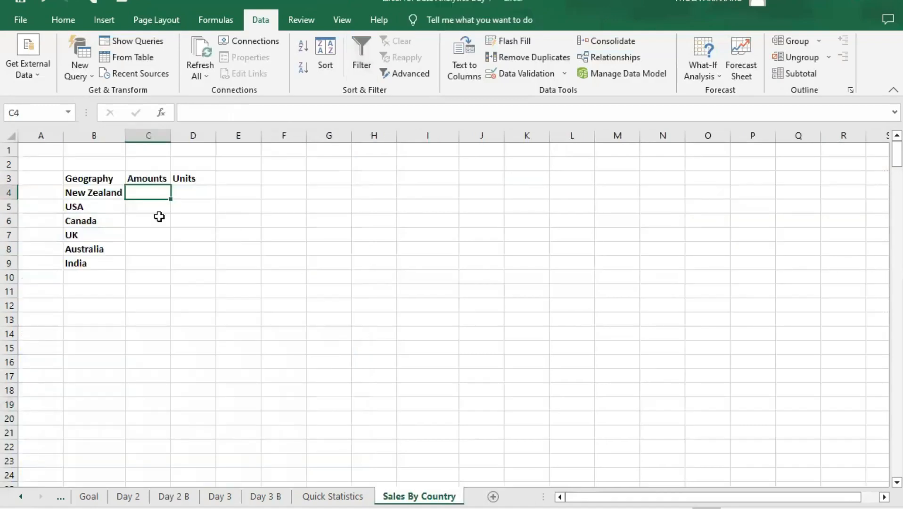
{"action": "type", "text": "=s"}
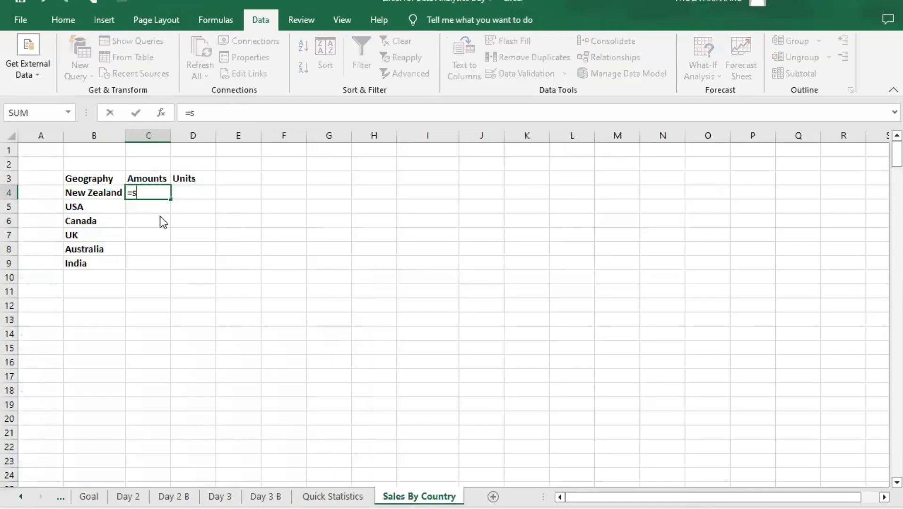
{"action": "type", "text": "um"}
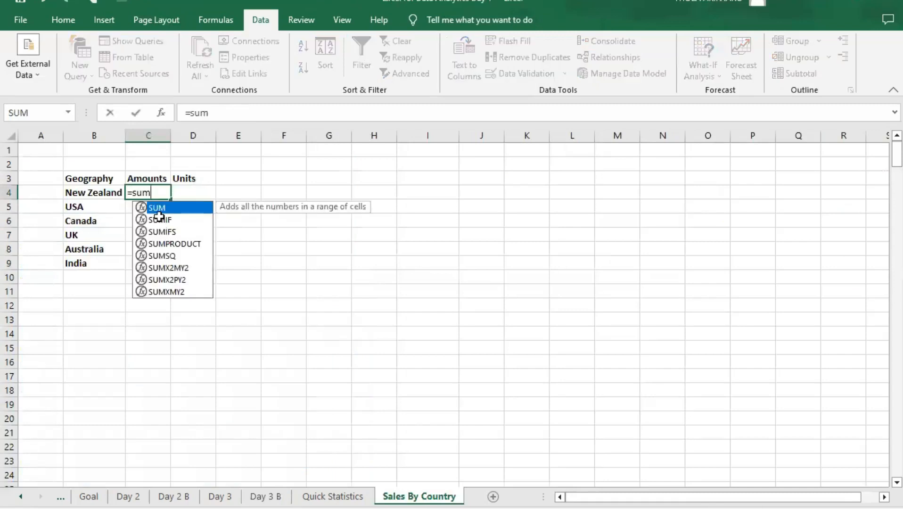
{"action": "type", "text": "ifs"}
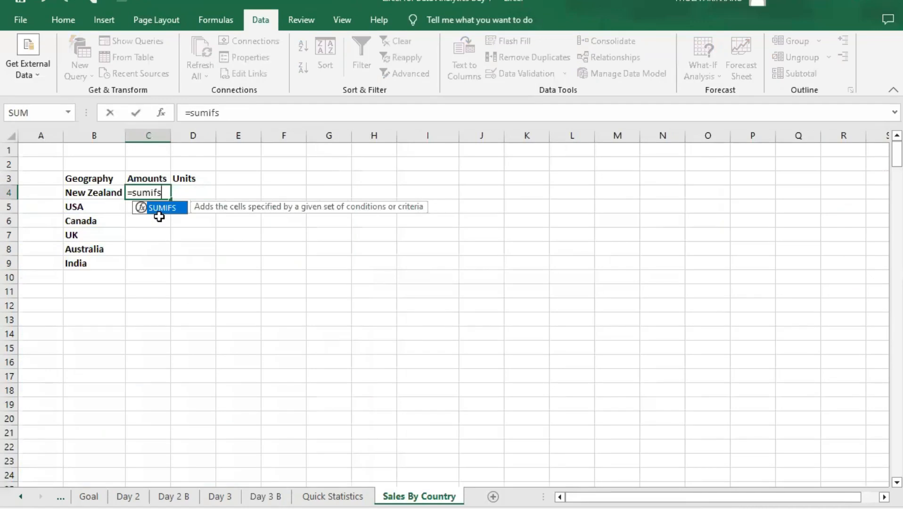
{"action": "key", "text": "Tab"}
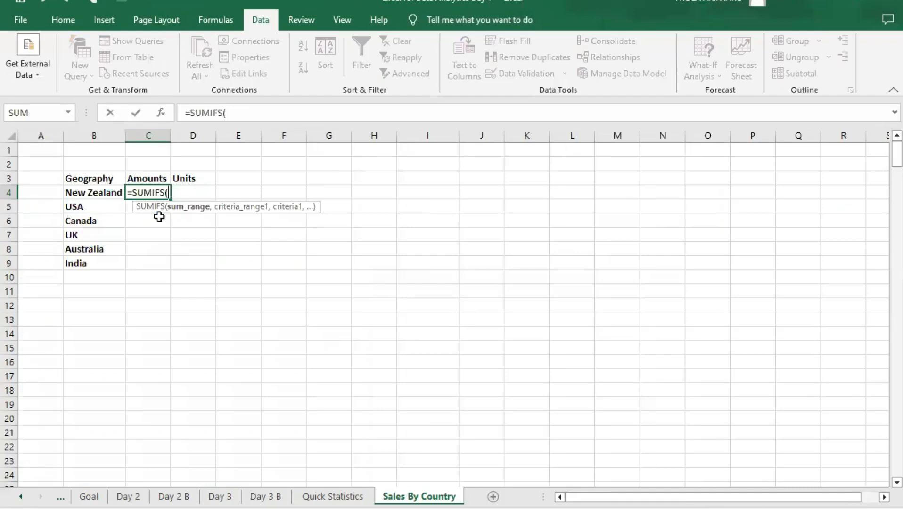
{"action": "type", "text": "dat"}
{"action": "key", "text": "Tab"}
{"action": "type", "text": "["}
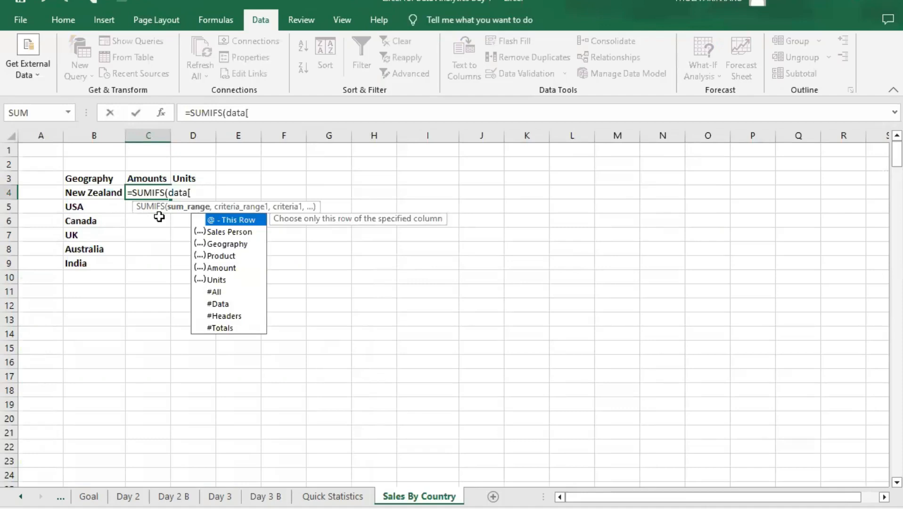
{"action": "type", "text": "amou"}
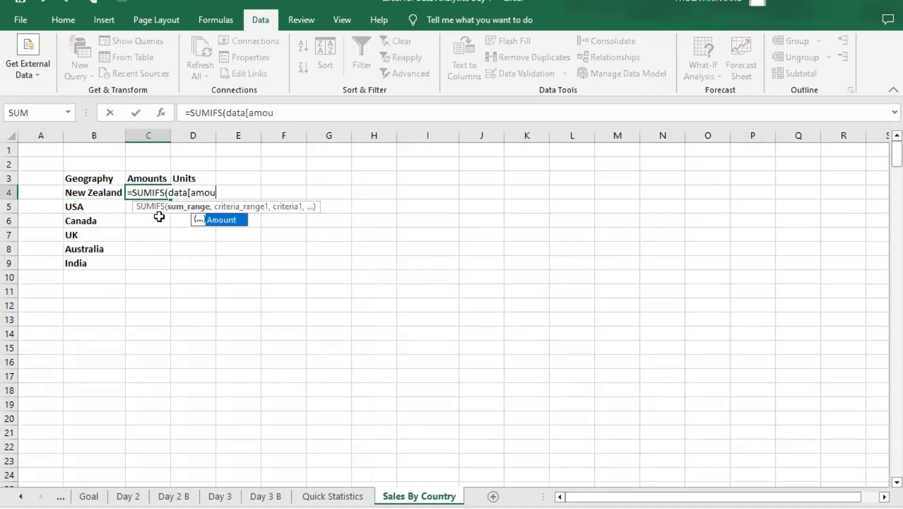
{"action": "key", "text": "Tab"}
{"action": "type", "text": "]"}
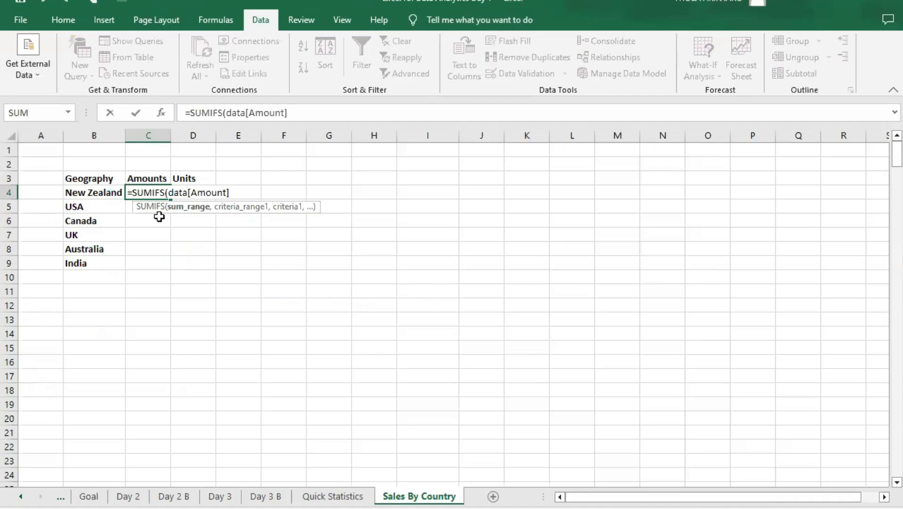
{"action": "type", "text": ","}
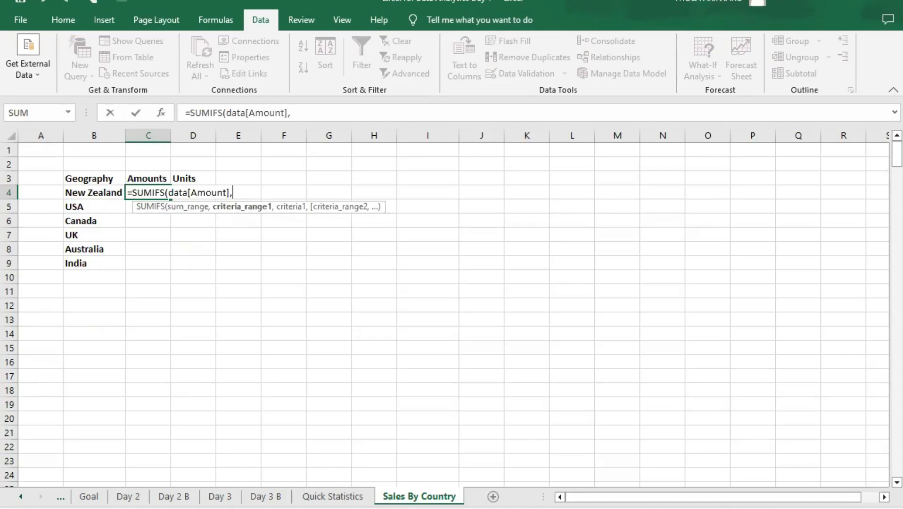
{"action": "key", "text": "alt+Tab"}
{"action": "left_click", "coordinate": [148, 178]}
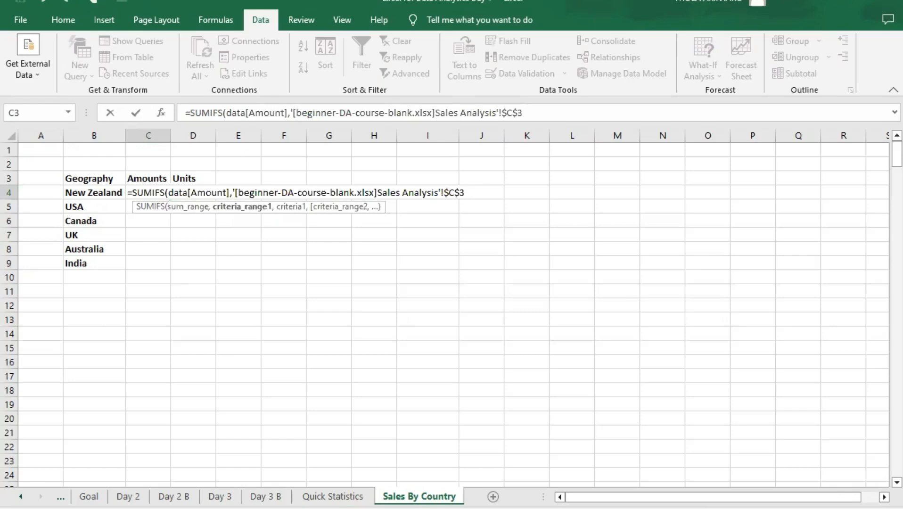
{"action": "left_click", "coordinate": [222, 209]}
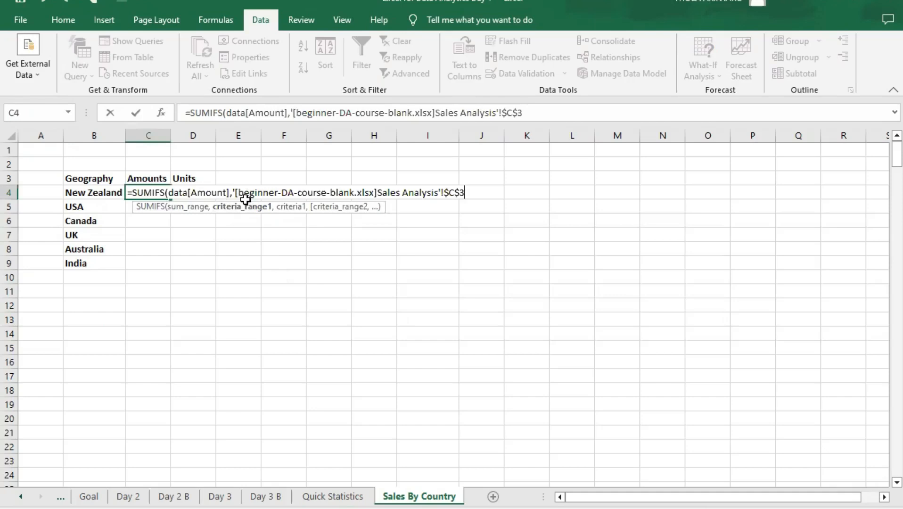
{"action": "left_click", "coordinate": [240, 221]}
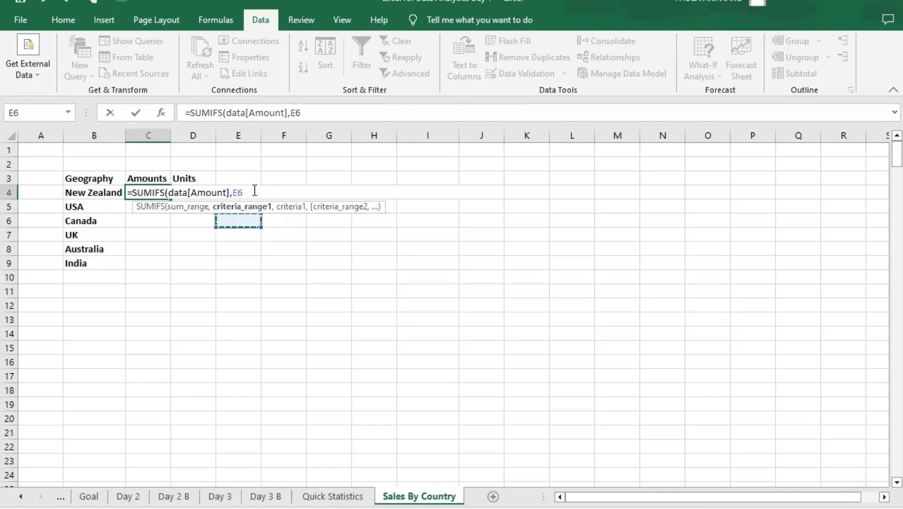
{"action": "left_click", "coordinate": [254, 190]}
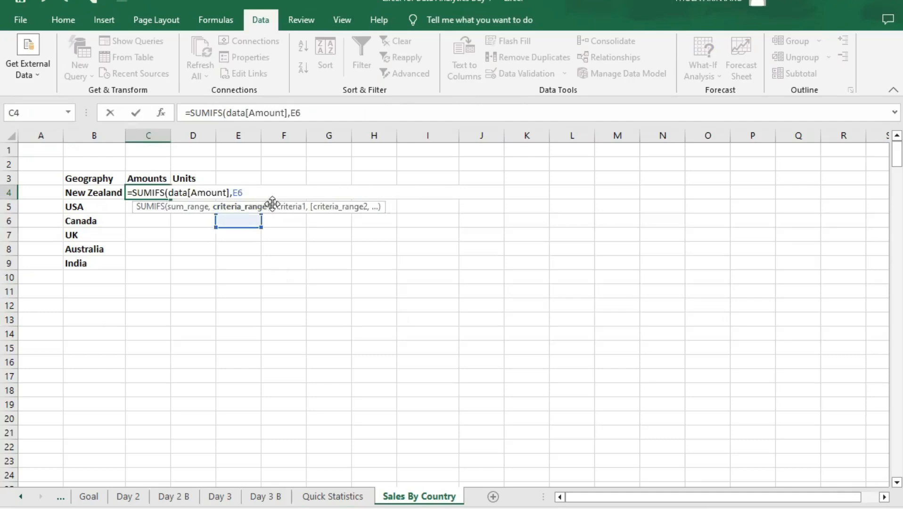
{"action": "key", "text": "ctrl+z"}
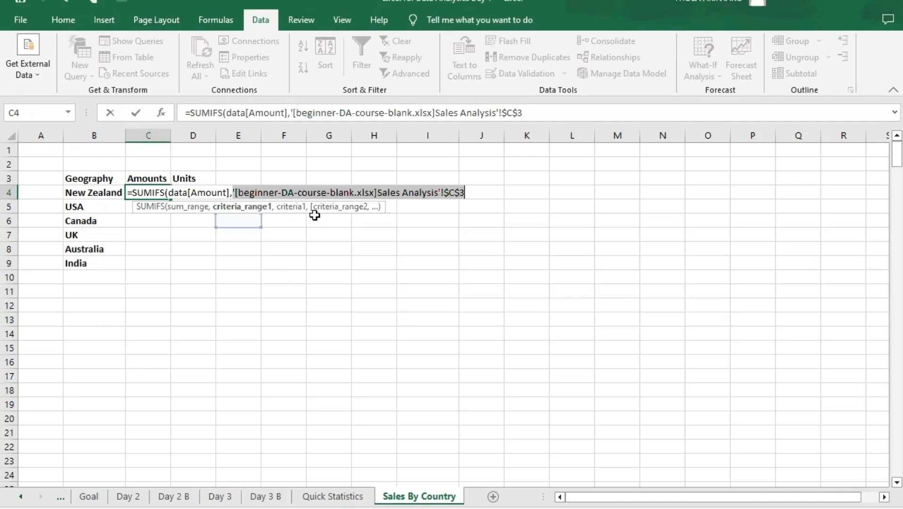
{"action": "key", "text": "ctrl+z"}
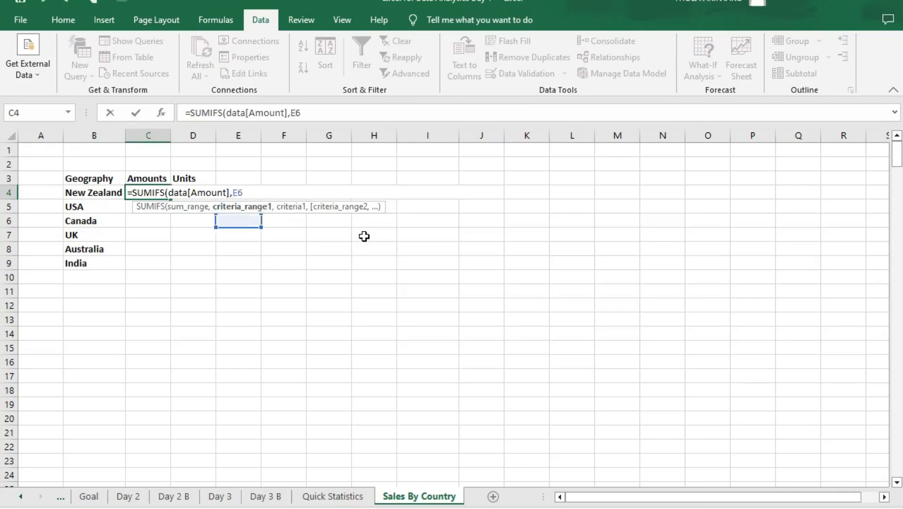
{"action": "key", "text": "Escape"}
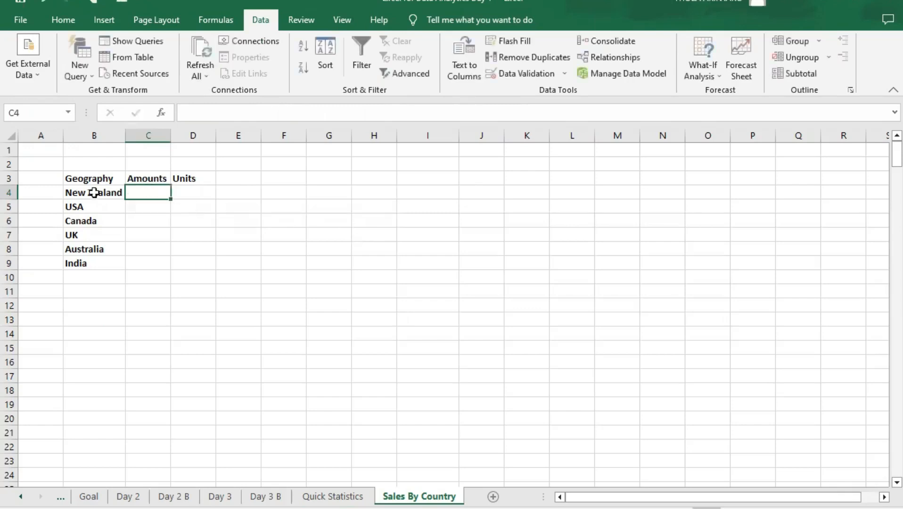
{"action": "key", "text": "Left"}
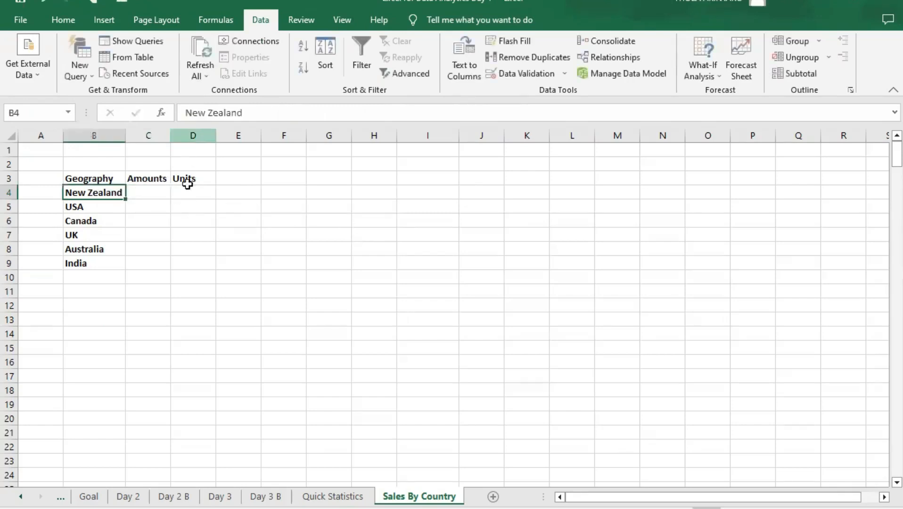
{"action": "left_click", "coordinate": [163, 194]}
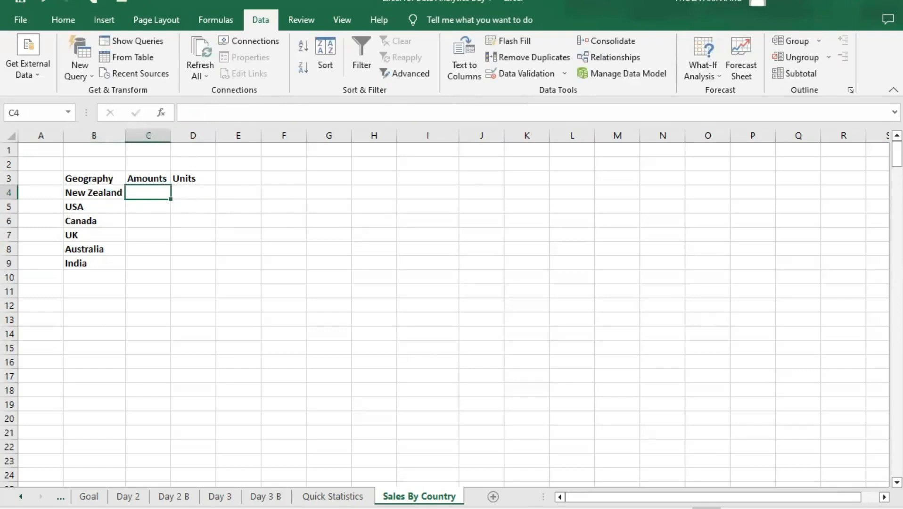
{"action": "left_click", "coordinate": [551, 352]}
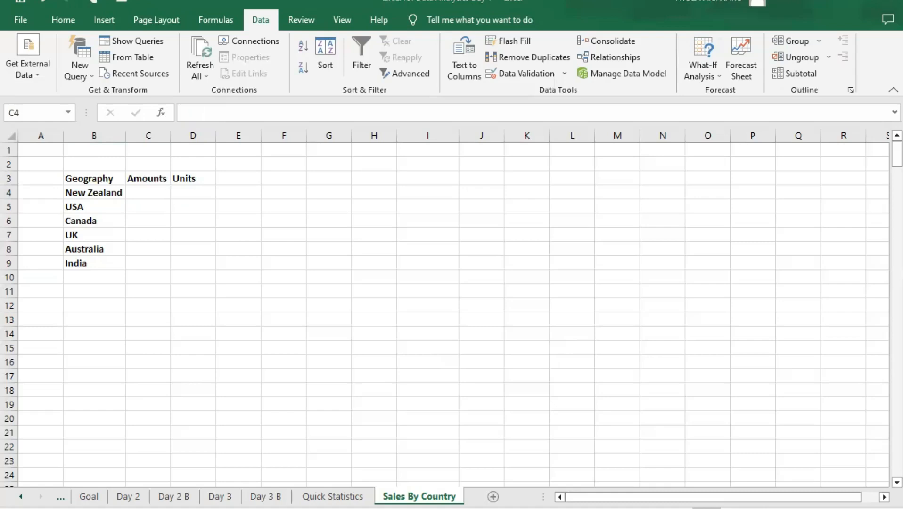
- Start a SUMIFS formula in cell C4 with data[Amount] as the sum range
{"action": "left_click", "coordinate": [142, 192]}
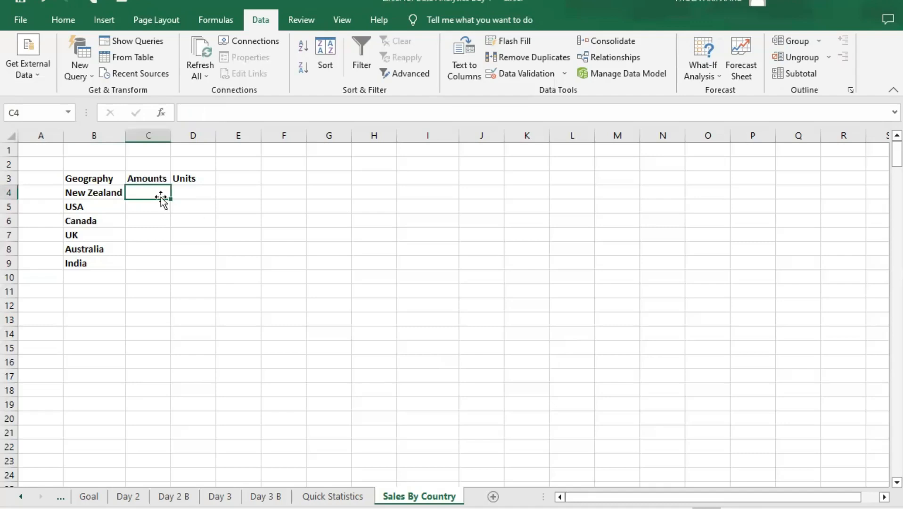
{"action": "type", "text": "="}
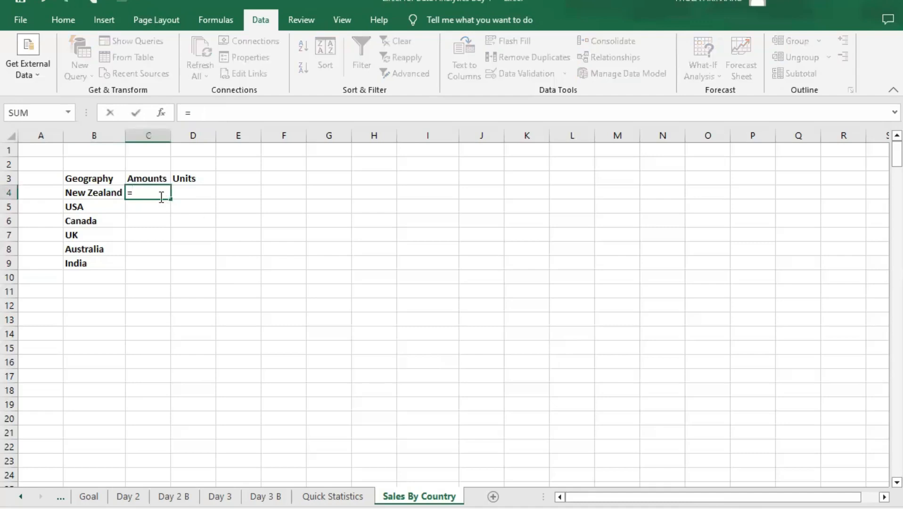
{"action": "type", "text": "sumif"}
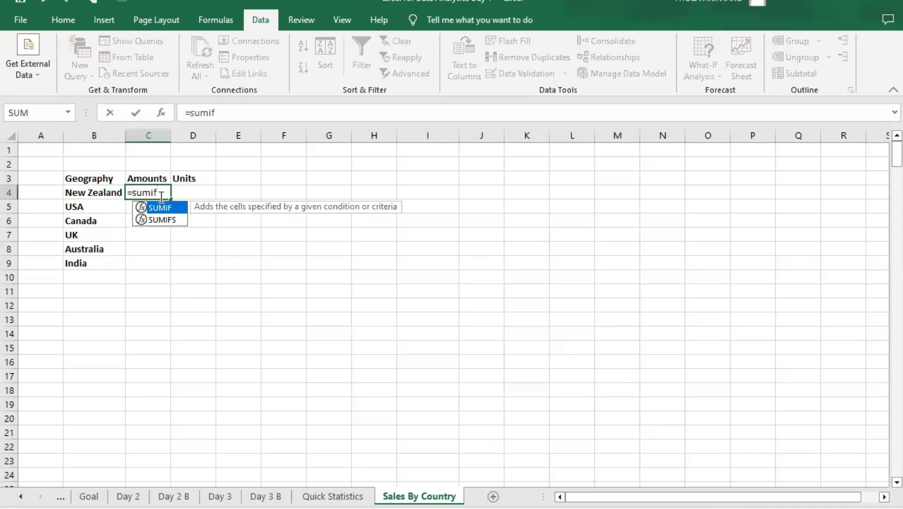
{"action": "type", "text": "s"}
{"action": "key", "text": "Tab"}
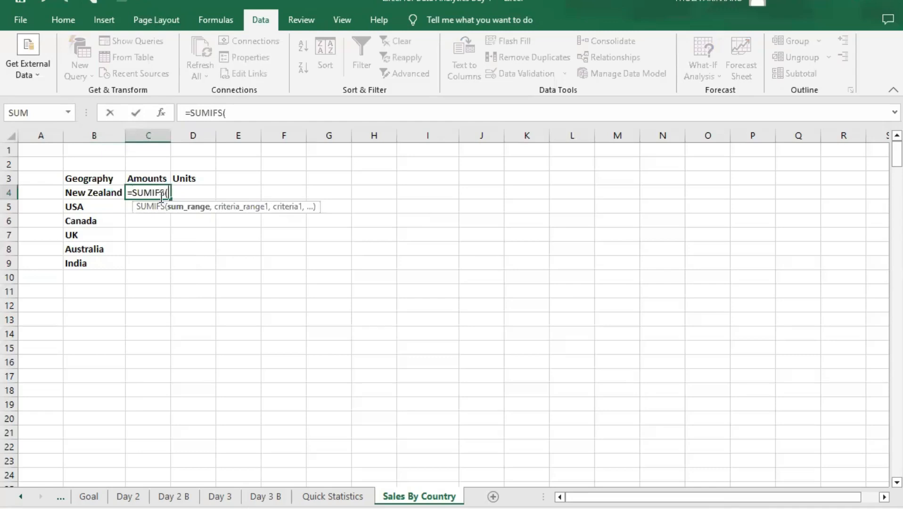
{"action": "type", "text": "data"}
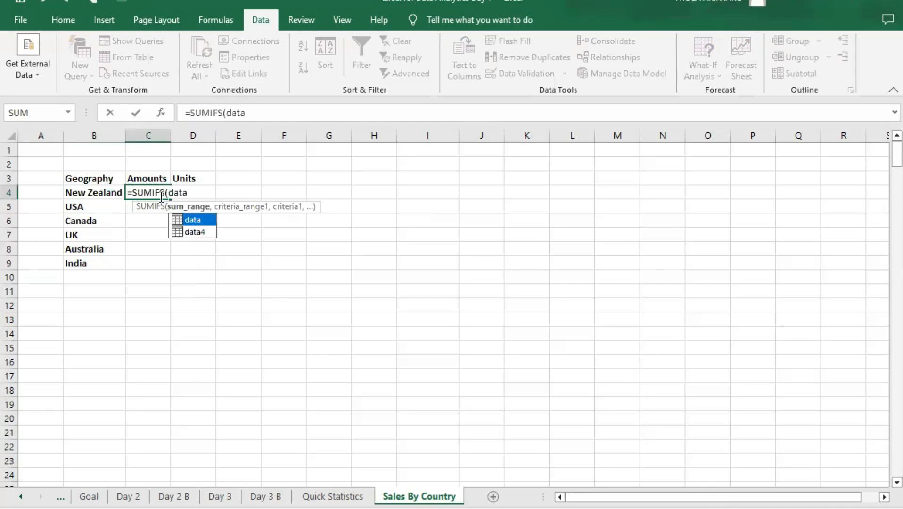
{"action": "type", "text": "["}
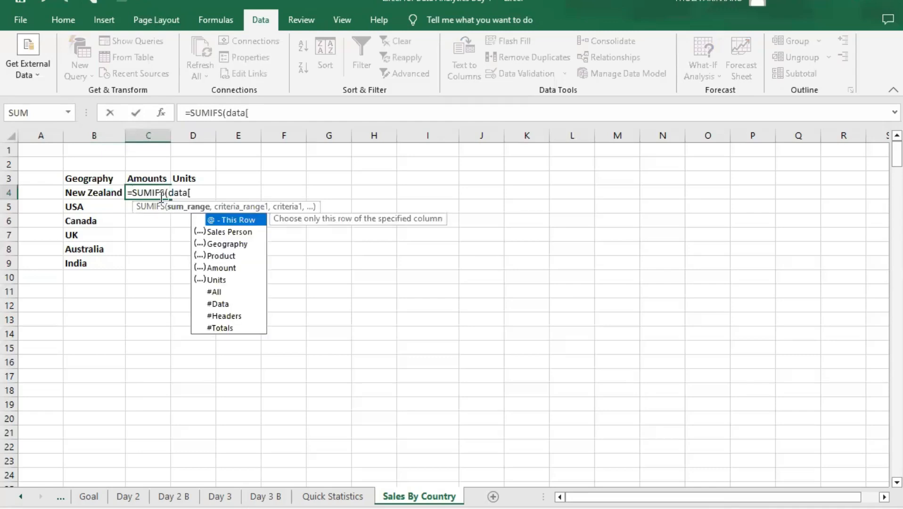
{"action": "type", "text": "am"}
{"action": "key", "text": "Tab"}
{"action": "type", "text": "]"}
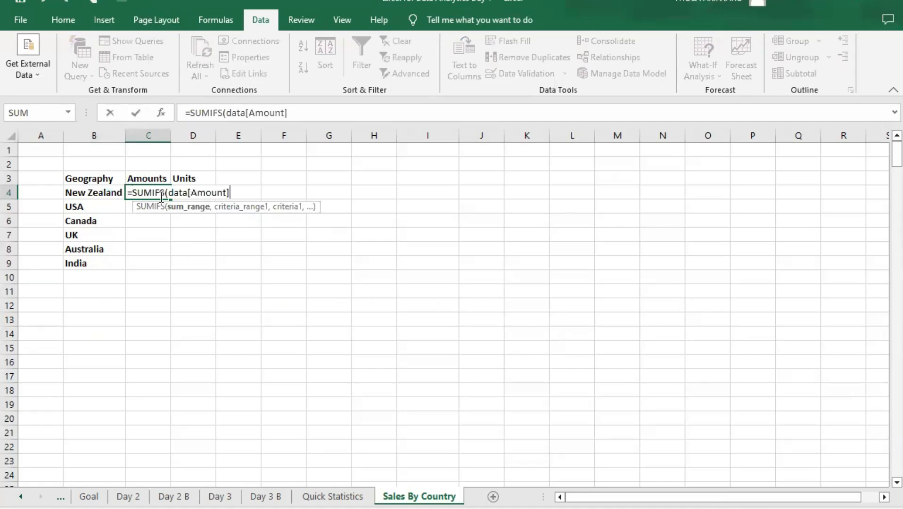
{"action": "type", "text": ","}
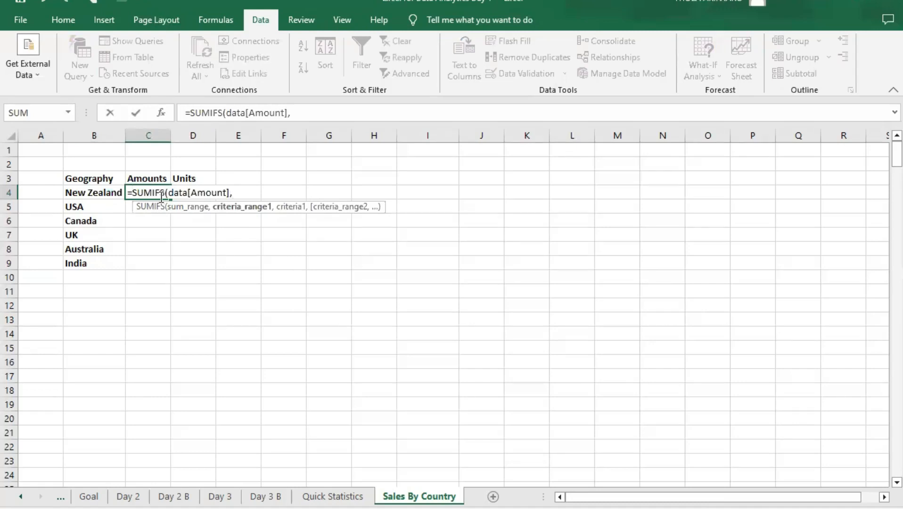
- Add data[Geography] as the first criteria range of the SUMIFS formula in cell C4
{"action": "type", "text": "data"}
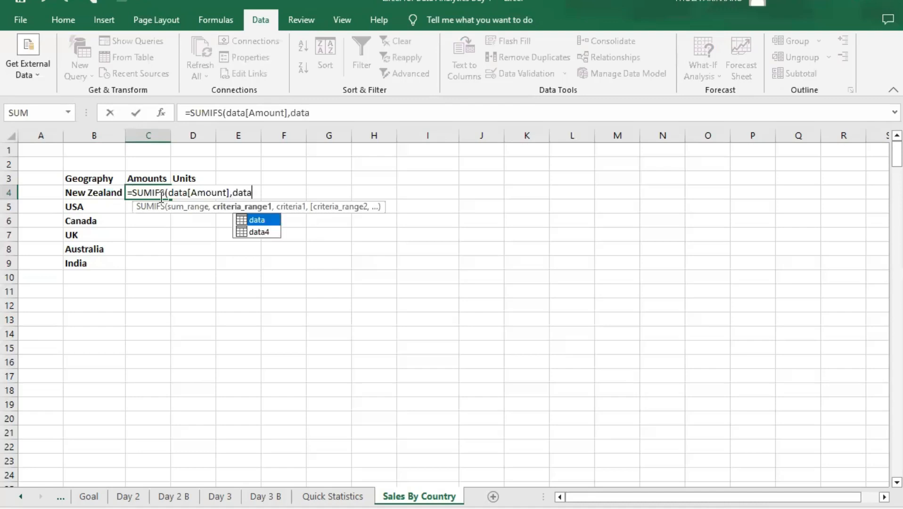
{"action": "key", "text": "Tab"}
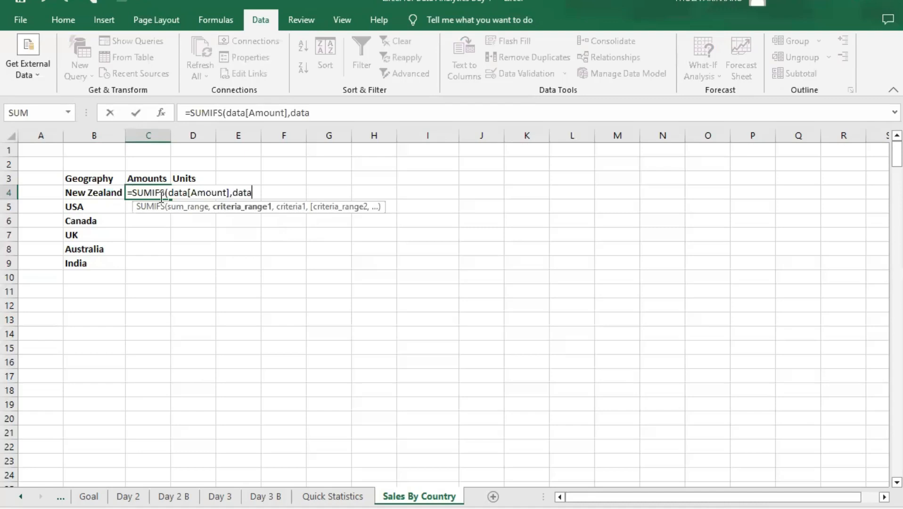
{"action": "key", "text": "BackSpace"}
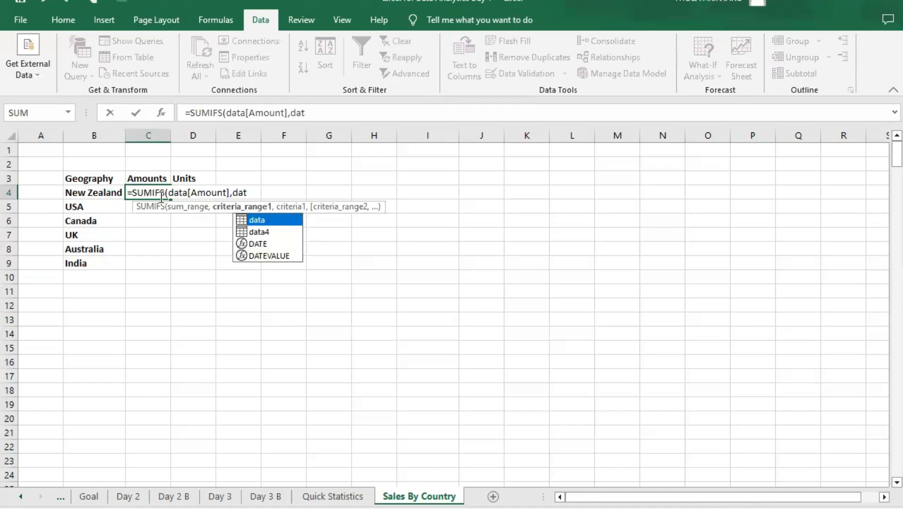
{"action": "type", "text": "a["}
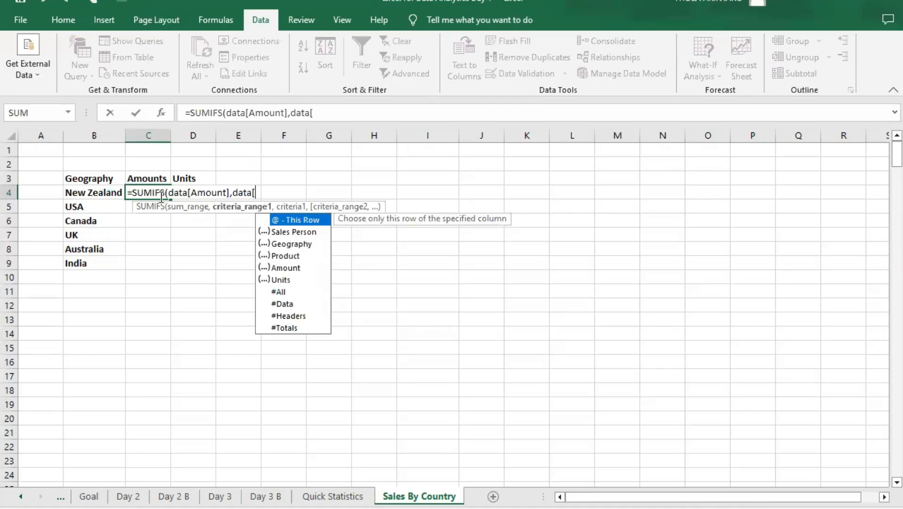
{"action": "type", "text": "ge"}
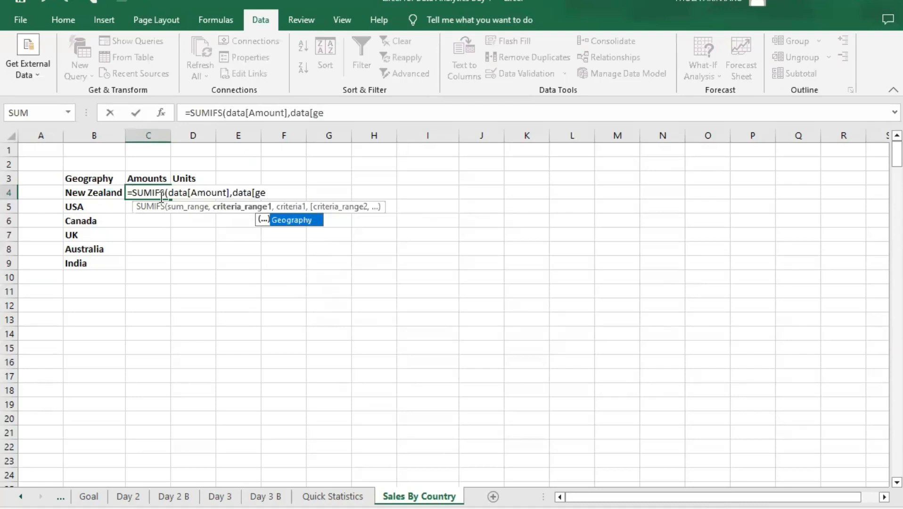
{"action": "key", "text": "Tab"}
{"action": "type", "text": "]"}
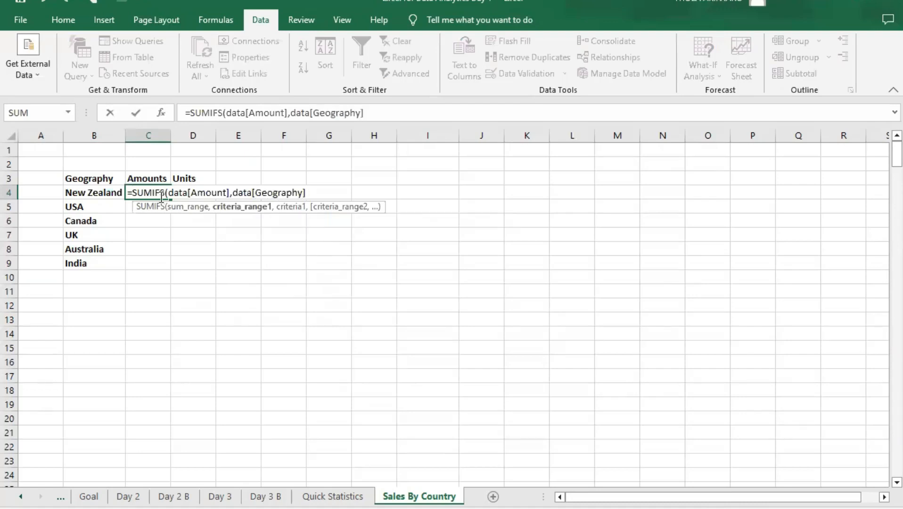
{"action": "type", "text": ","}
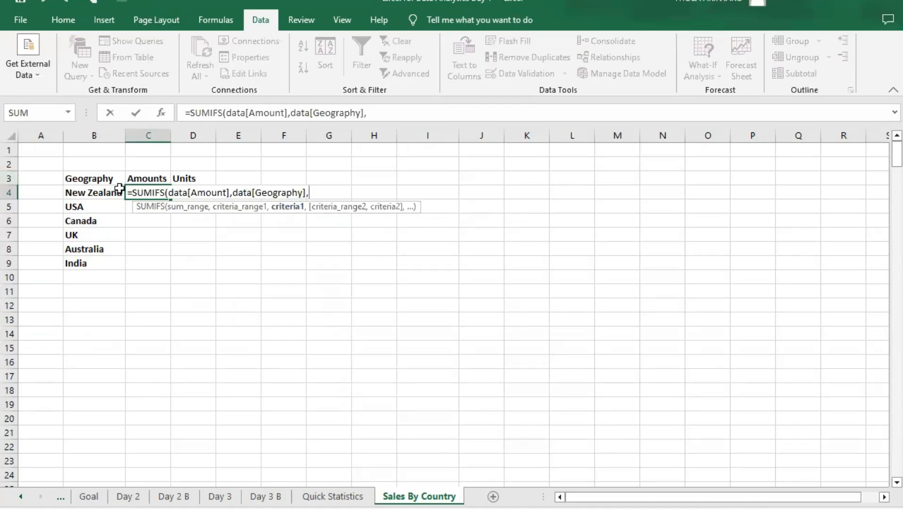
- Set cell B4 as the criterion of the SUMIFS formula in C4 and complete the formula
{"action": "left_click", "coordinate": [92, 193]}
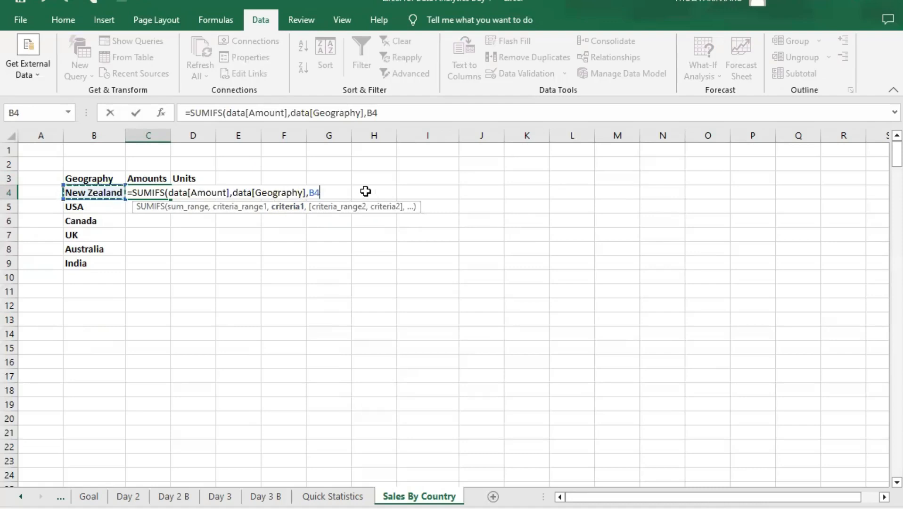
{"action": "type", "text": ")"}
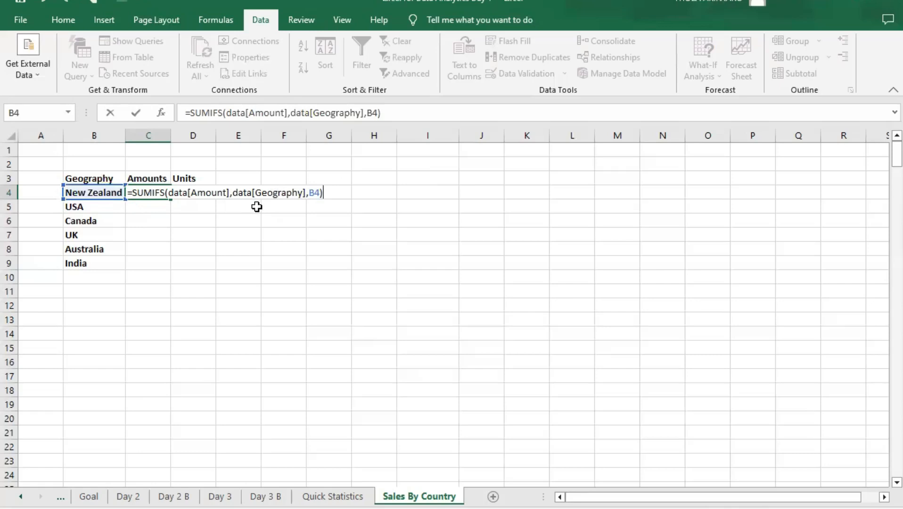
{"action": "key", "text": "Return"}
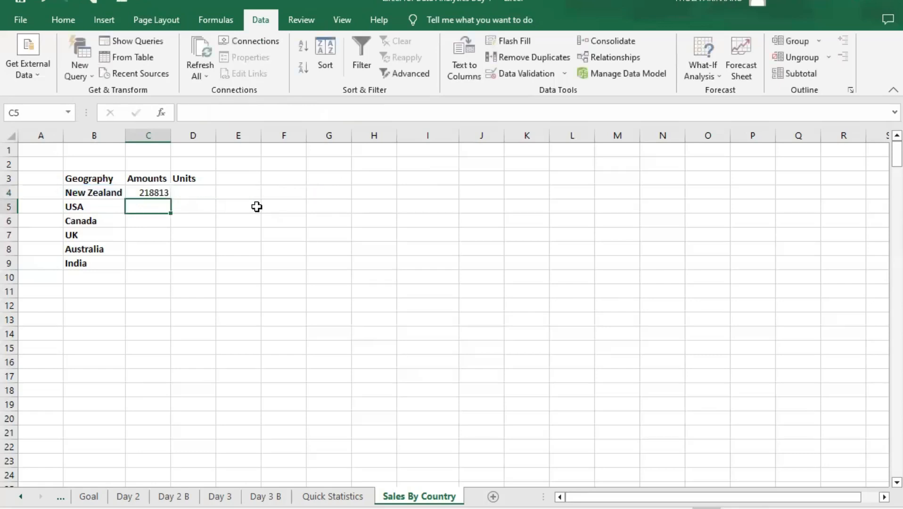
- Format the New Zealand amount in cell C4 as Currency with 0 decimal places and the $ symbol
{"action": "left_click", "coordinate": [146, 189]}
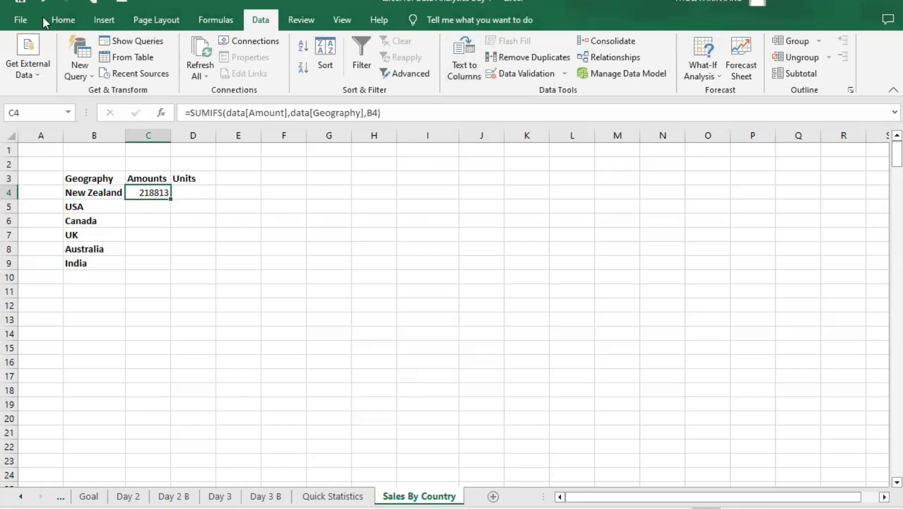
{"action": "left_click", "coordinate": [56, 19]}
{"action": "left_click", "coordinate": [528, 48]}
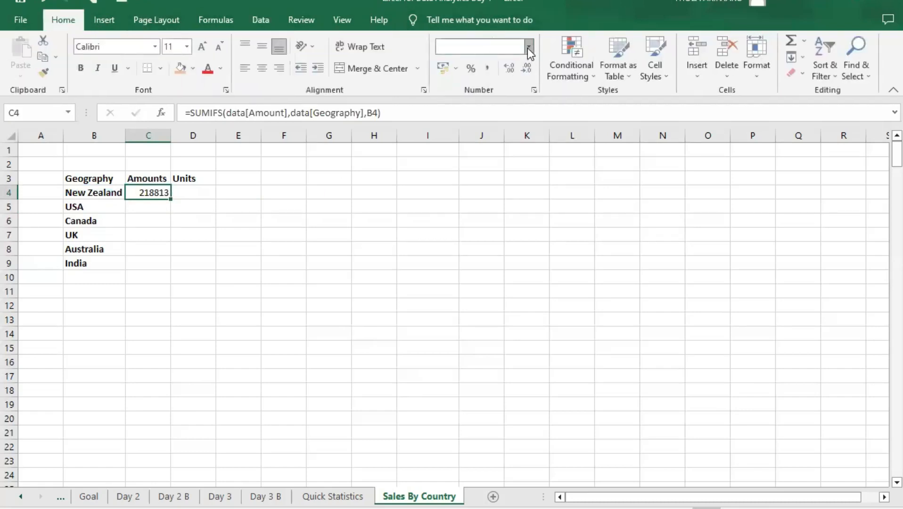
{"action": "left_click", "coordinate": [531, 134]}
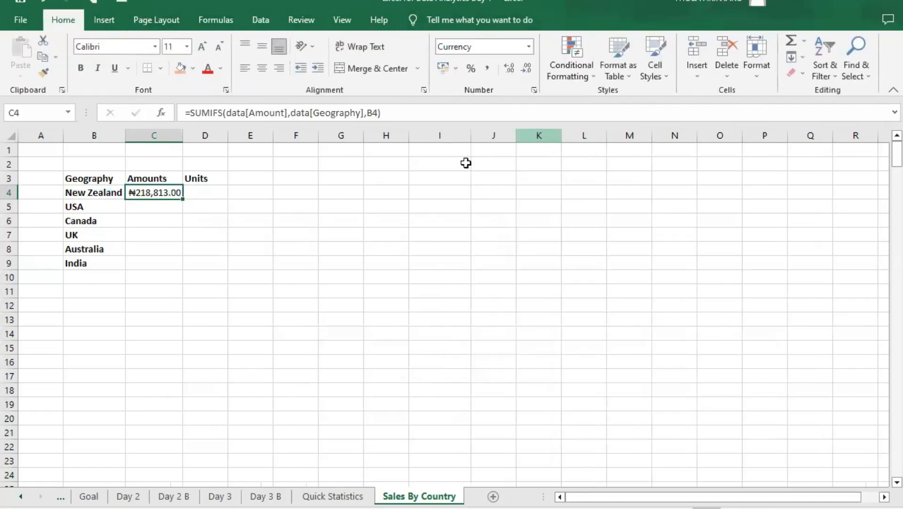
{"action": "left_click", "coordinate": [529, 46]}
{"action": "left_click", "coordinate": [503, 376]}
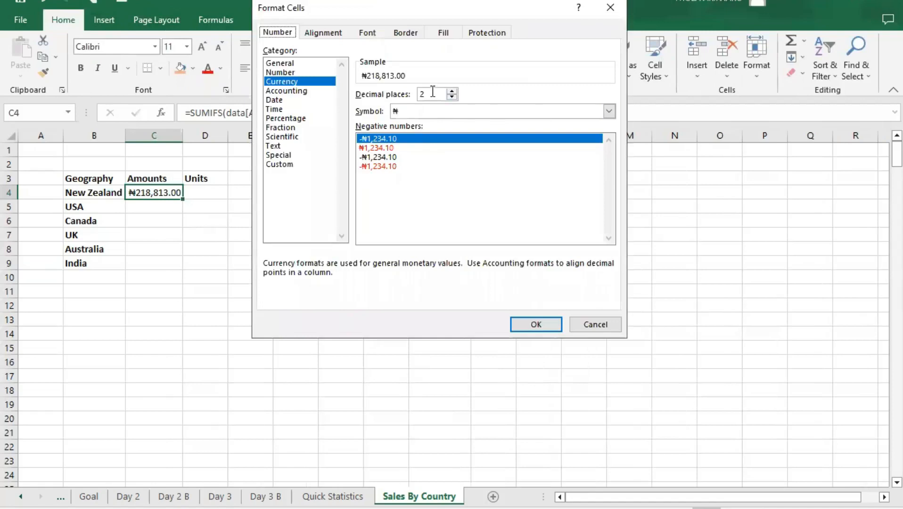
{"action": "double_click", "coordinate": [451, 96]}
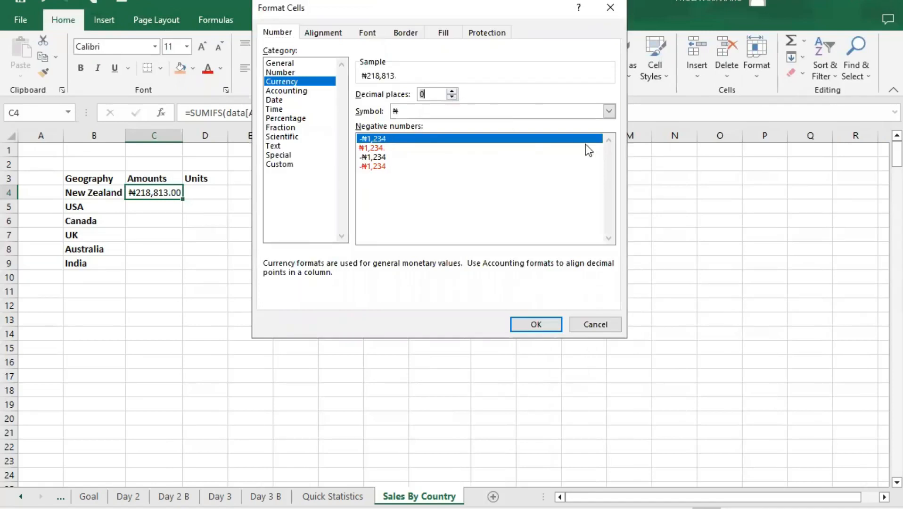
{"action": "left_click", "coordinate": [609, 112]}
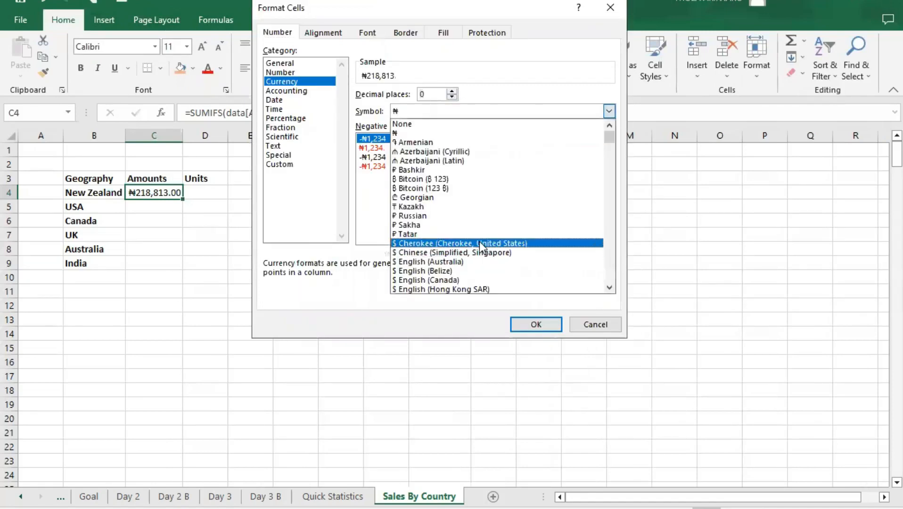
{"action": "left_click", "coordinate": [551, 322]}
{"action": "key", "text": "Return"}
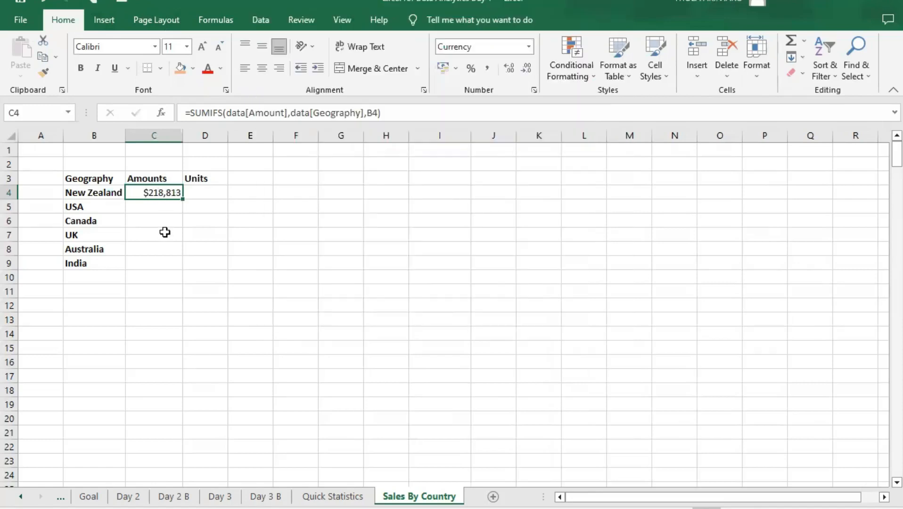
- Fill the SUMIFS formula from C4 across into the Units cell D4 and inspect the copied formula
{"action": "left_click", "coordinate": [151, 206]}
{"action": "left_click", "coordinate": [162, 188]}
{"action": "left_click", "coordinate": [197, 195]}
{"action": "left_click", "coordinate": [162, 188]}
{"action": "left_click_drag", "start_coordinate": [184, 198], "coordinate": [221, 204]}
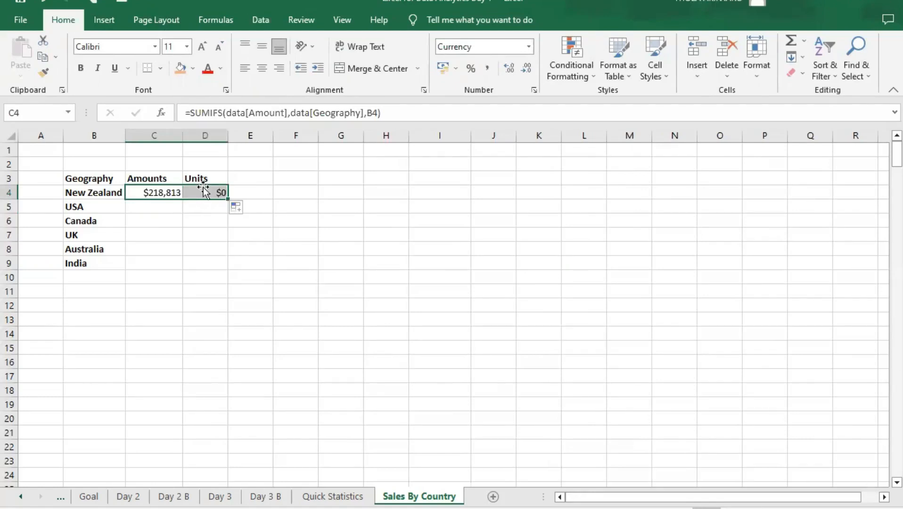
{"action": "left_click", "coordinate": [238, 191]}
{"action": "left_click", "coordinate": [216, 191]}
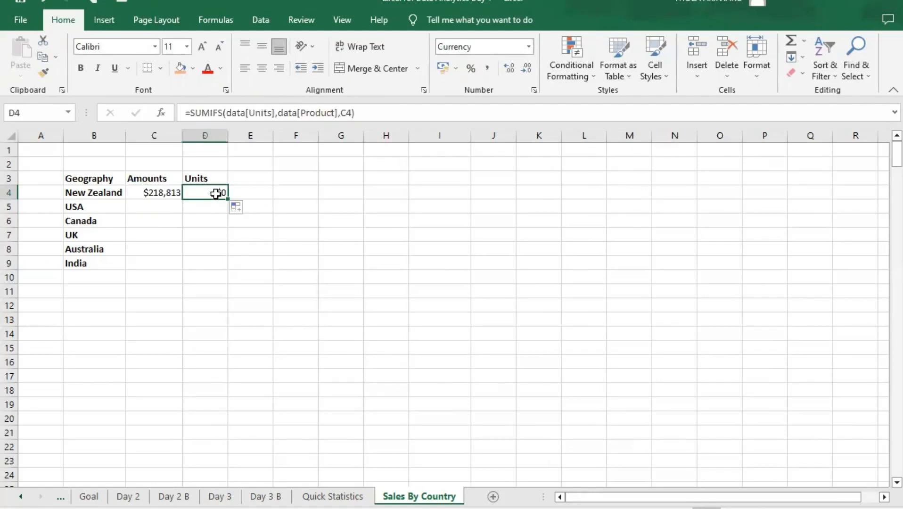
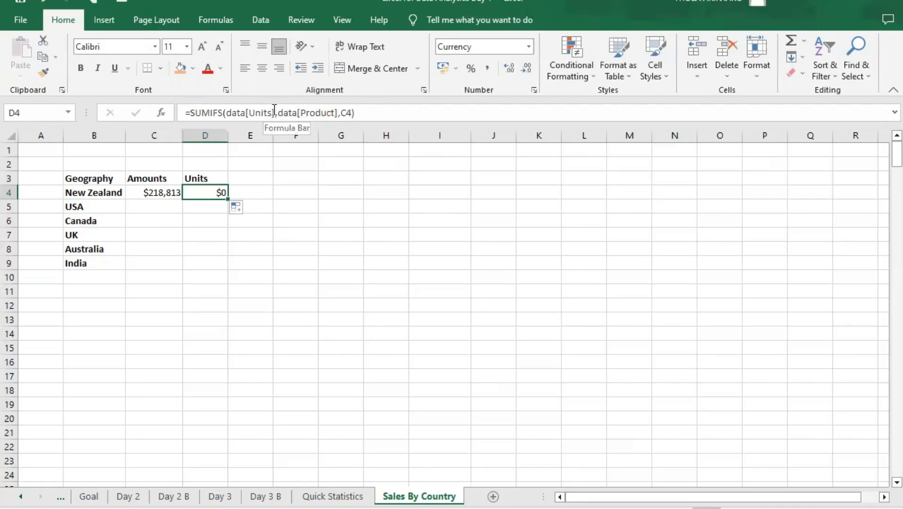
- Change the criteria range in D4's SUMIFS formula from the Product column to data[Geography]
{"action": "left_click", "coordinate": [272, 112]}
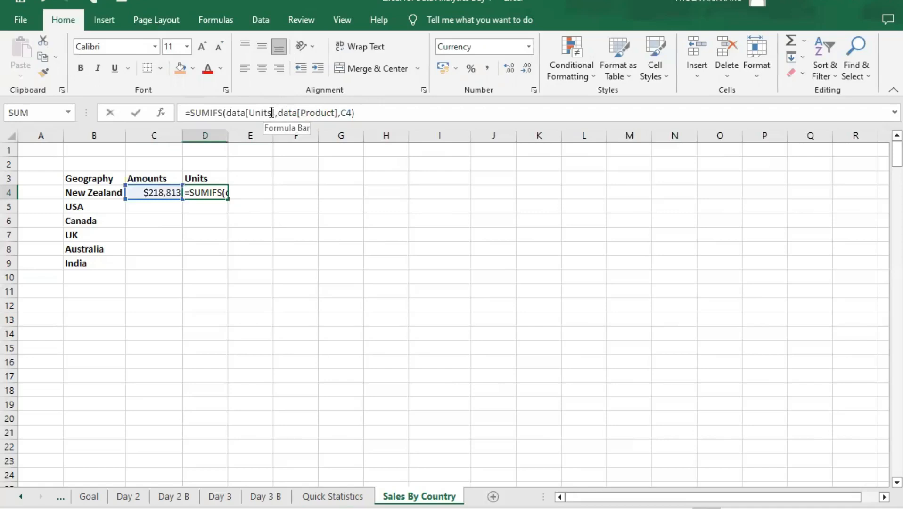
{"action": "left_click_drag", "start_coordinate": [272, 112], "coordinate": [253, 111]}
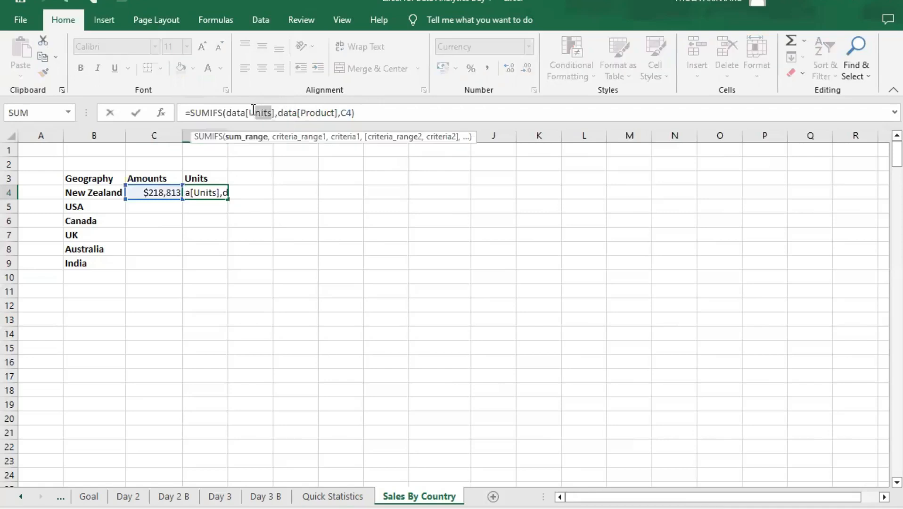
{"action": "left_click", "coordinate": [272, 112]}
{"action": "left_click_drag", "start_coordinate": [300, 112], "coordinate": [335, 115]}
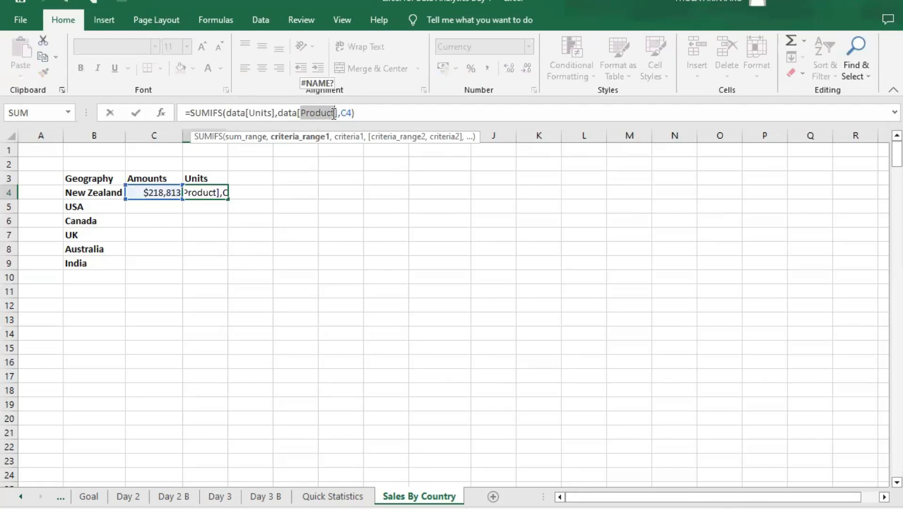
{"action": "type", "text": "g"}
{"action": "key", "text": "Tab"}
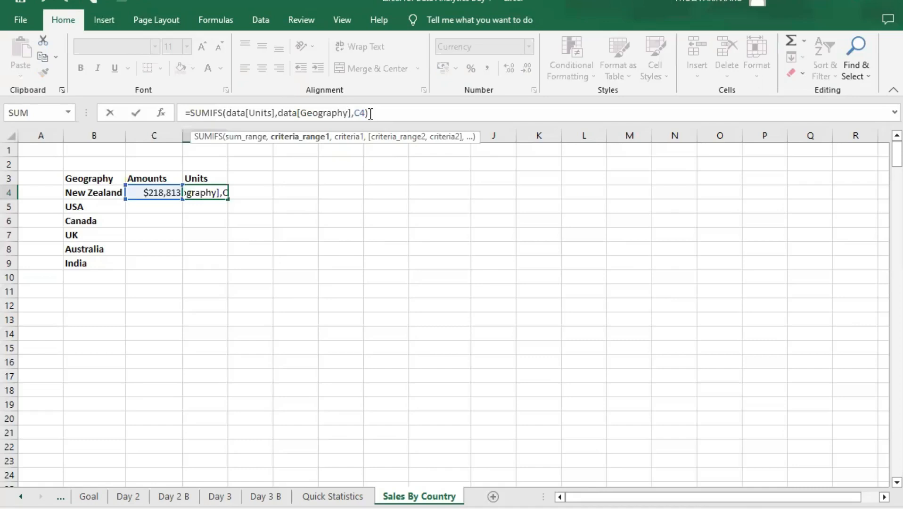
- Set the criterion of D4's SUMIFS formula to the country name in B4 and commit the formula
{"action": "left_click", "coordinate": [370, 114]}
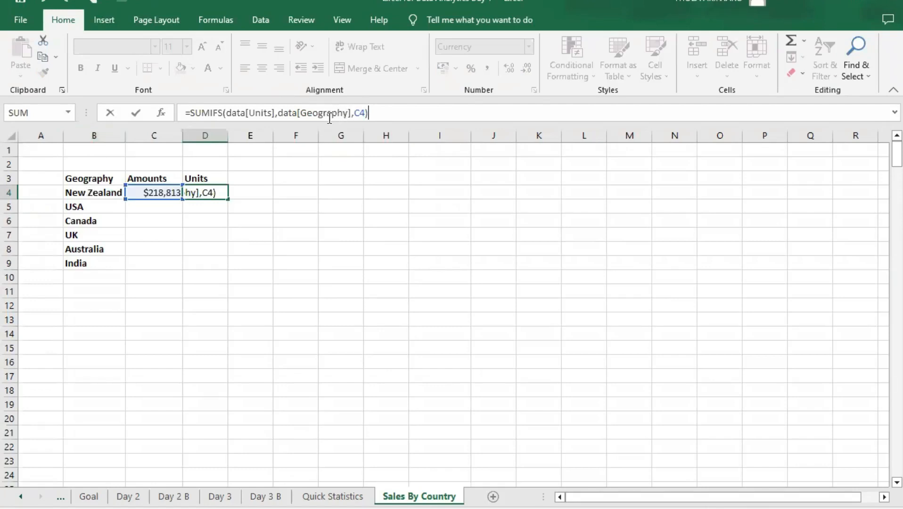
{"action": "left_click", "coordinate": [363, 112]}
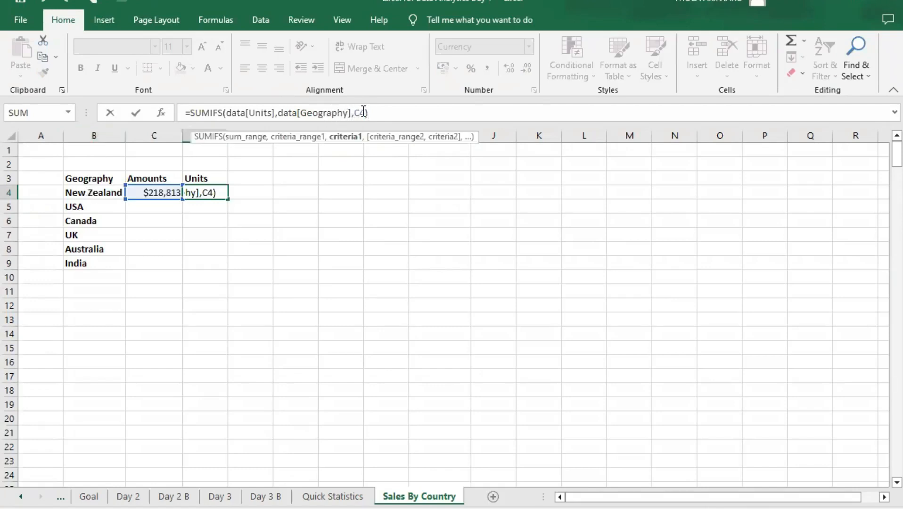
{"action": "double_click", "coordinate": [357, 112]}
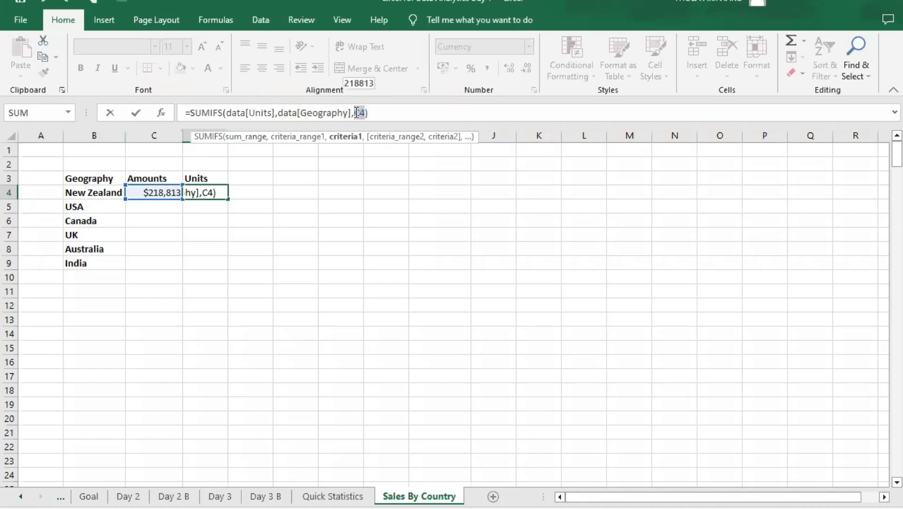
{"action": "type", "text": "B4"}
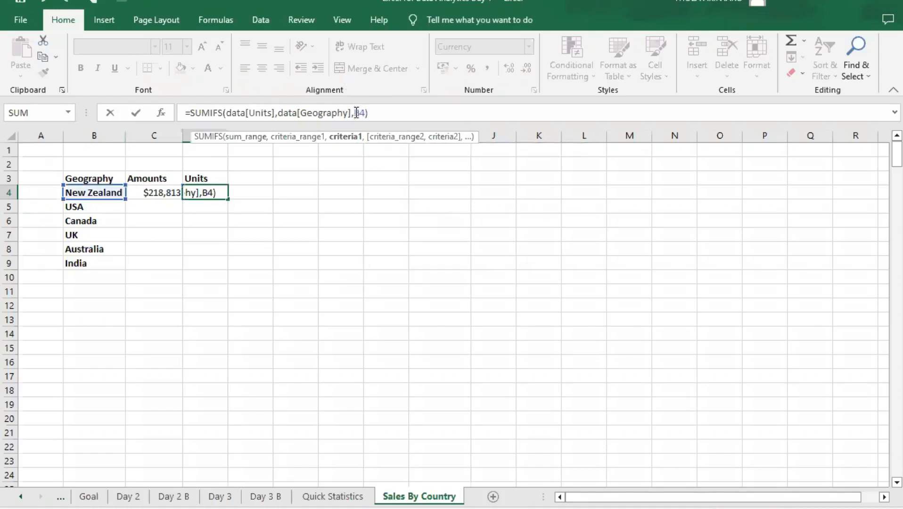
{"action": "key", "text": "Return"}
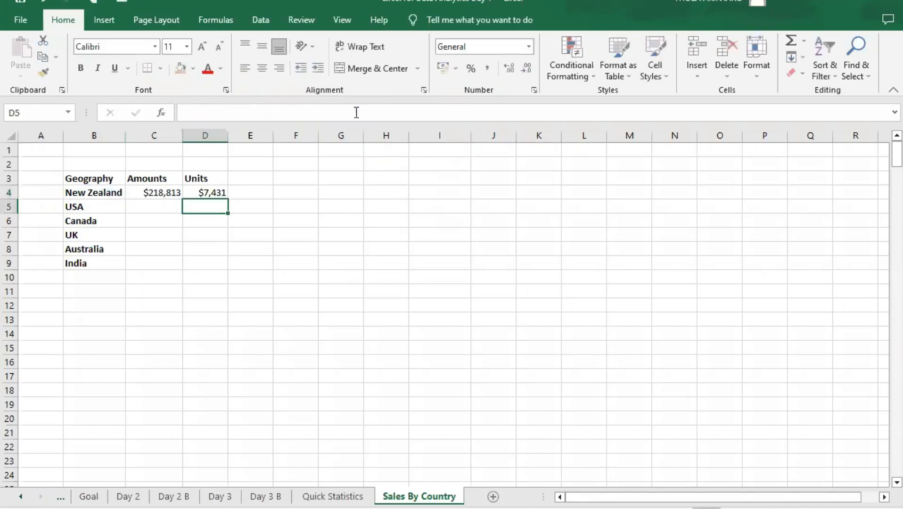
- Format the New Zealand units in D4 as a Number with no decimals and a thousands separator
{"action": "left_click", "coordinate": [216, 192]}
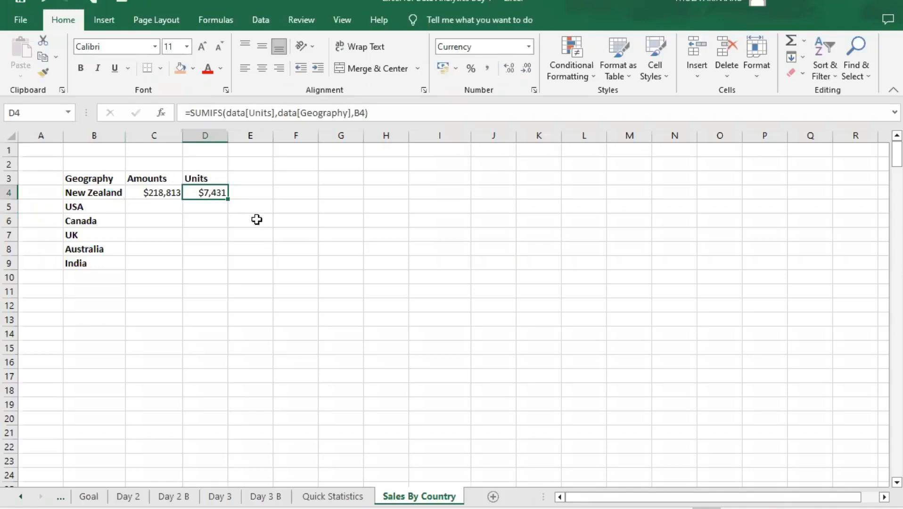
{"action": "left_click", "coordinate": [530, 46]}
{"action": "left_click", "coordinate": [477, 106]}
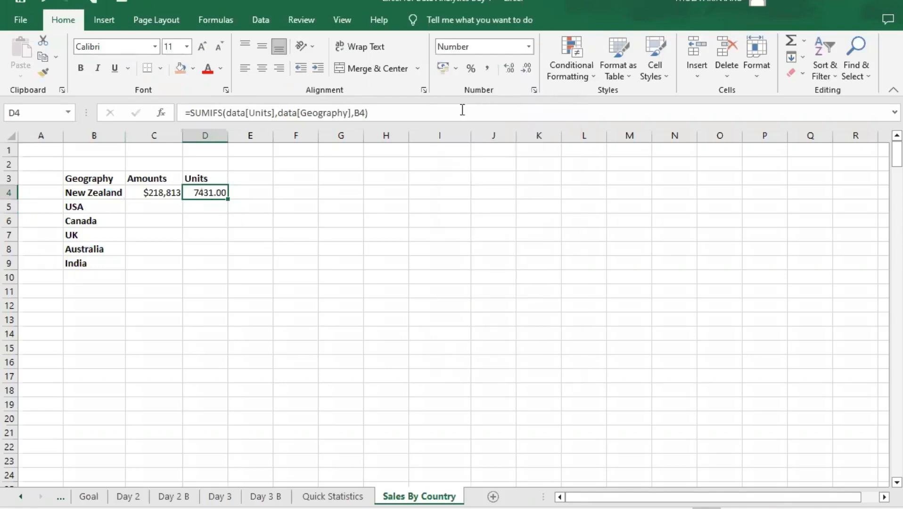
{"action": "left_click", "coordinate": [528, 71]}
{"action": "left_click", "coordinate": [528, 71]}
{"action": "left_click", "coordinate": [530, 47]}
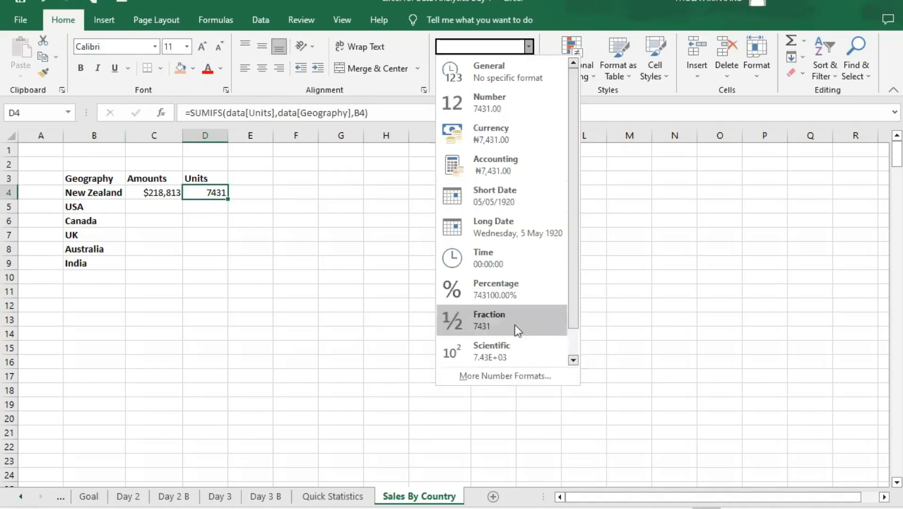
{"action": "left_click_drag", "start_coordinate": [571, 307], "coordinate": [571, 341]}
{"action": "left_click", "coordinate": [504, 375]}
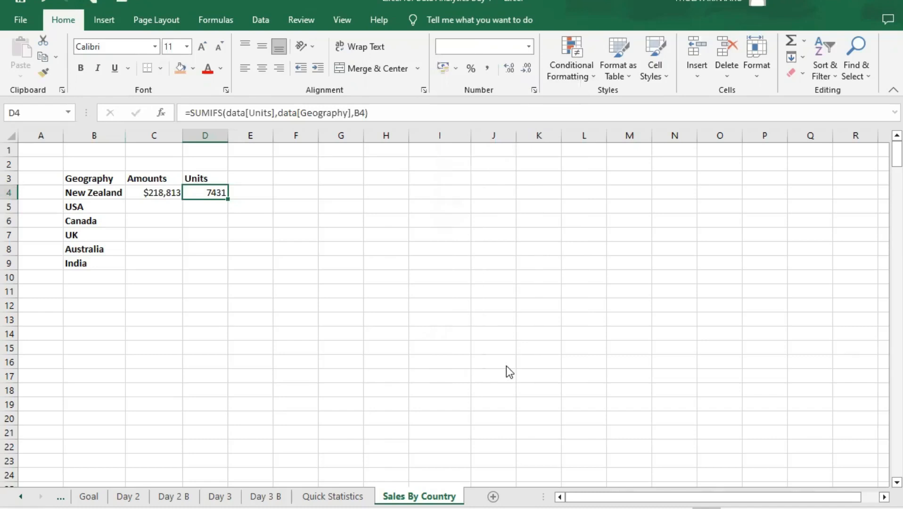
{"action": "left_click", "coordinate": [360, 111]}
{"action": "left_click", "coordinate": [533, 325]}
- Copy the Amounts formula from C4 down to the USA row in C5 and check its criterion reference
{"action": "left_click", "coordinate": [157, 206]}
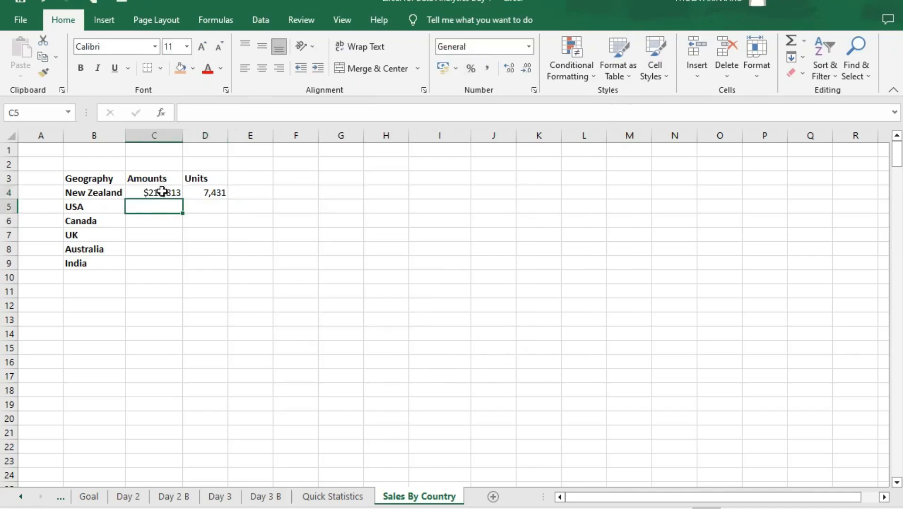
{"action": "left_click", "coordinate": [163, 193]}
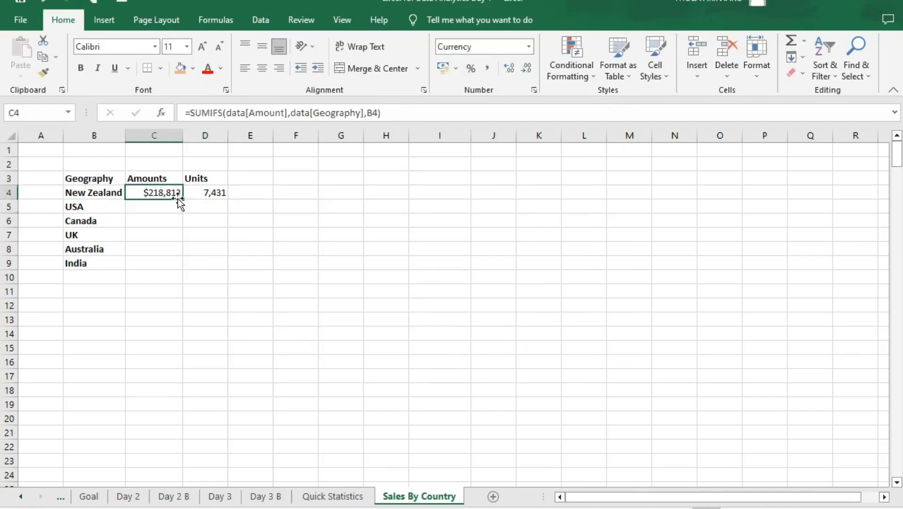
{"action": "left_click_drag", "start_coordinate": [183, 199], "coordinate": [180, 214]}
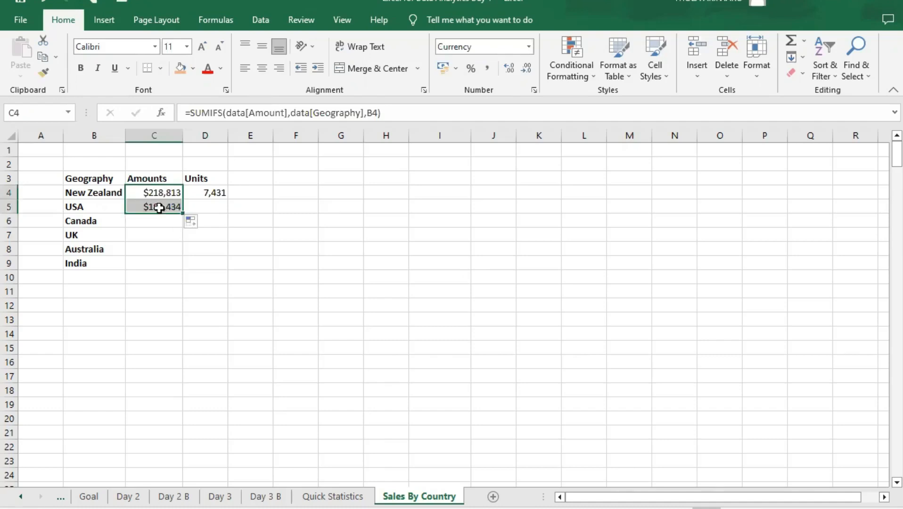
{"action": "left_click", "coordinate": [166, 205]}
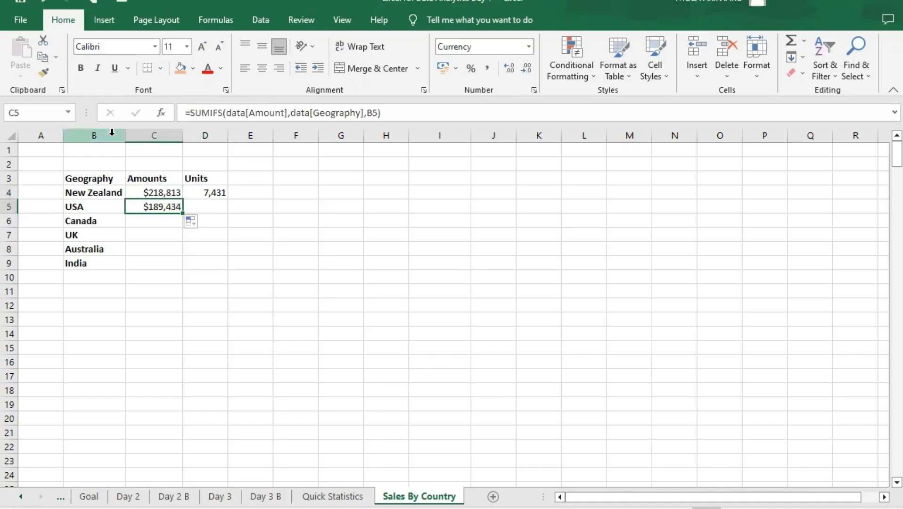
- Fill the Units formula from D4 into D5 for USA and check its arguments
{"action": "left_click", "coordinate": [212, 191]}
{"action": "left_click_drag", "start_coordinate": [230, 201], "coordinate": [229, 214]}
{"action": "left_click", "coordinate": [212, 207]}
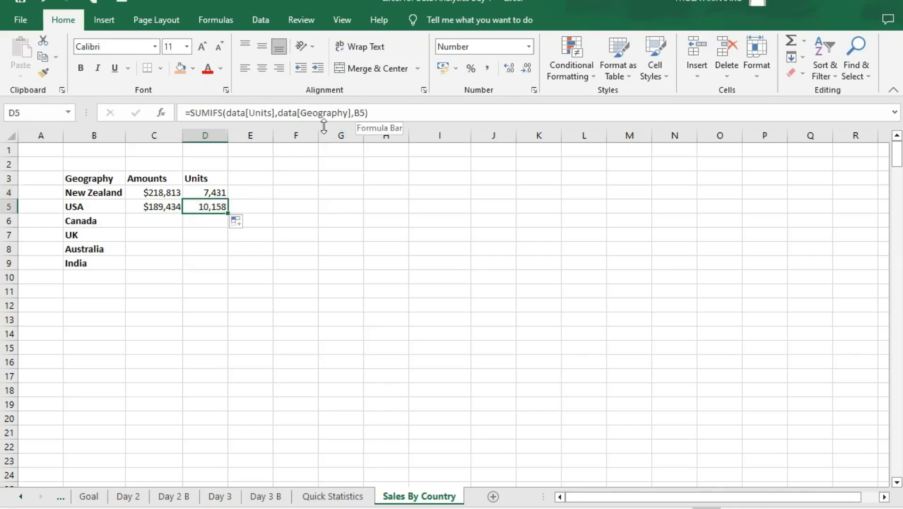
{"action": "left_click", "coordinate": [263, 112]}
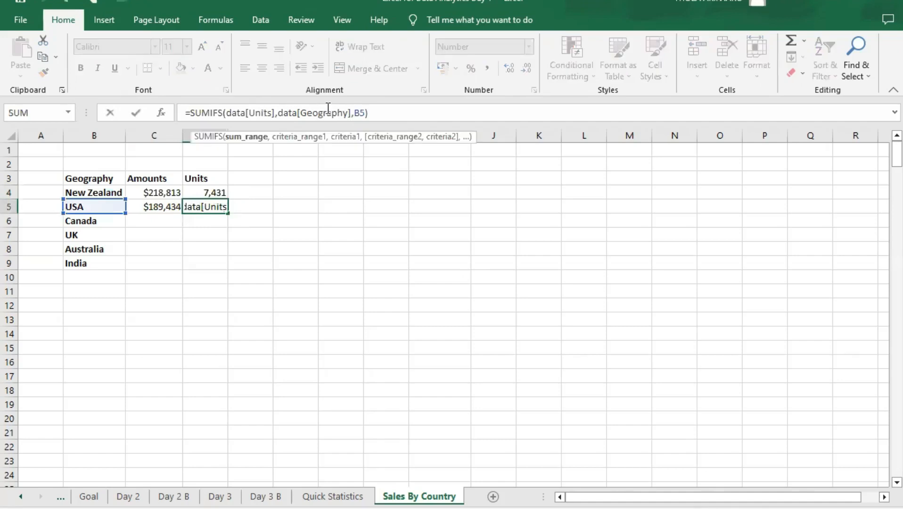
{"action": "left_click", "coordinate": [328, 110]}
{"action": "left_click", "coordinate": [290, 201]}
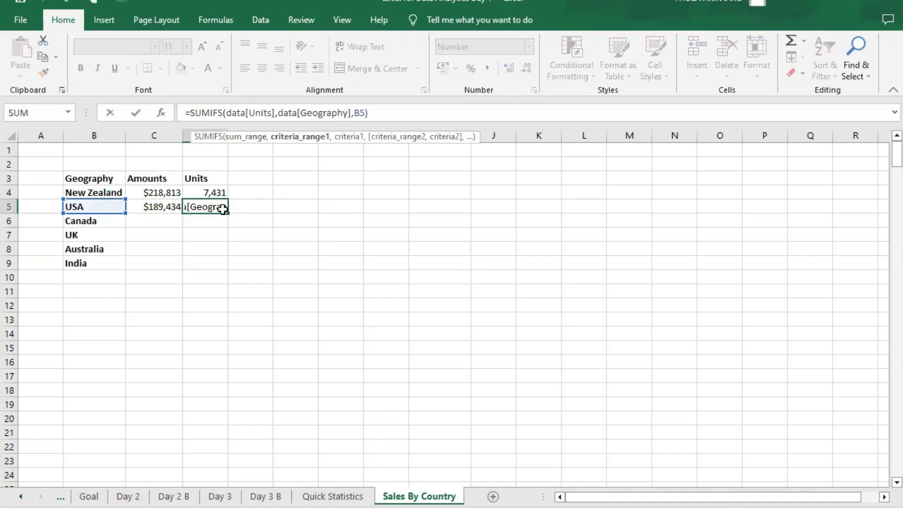
- Fill the Amounts and Units formulas from the USA row down through India in row 9
{"action": "left_click", "coordinate": [163, 209]}
{"action": "left_click_drag", "start_coordinate": [184, 244], "coordinate": [181, 270]}
{"action": "left_click", "coordinate": [210, 207]}
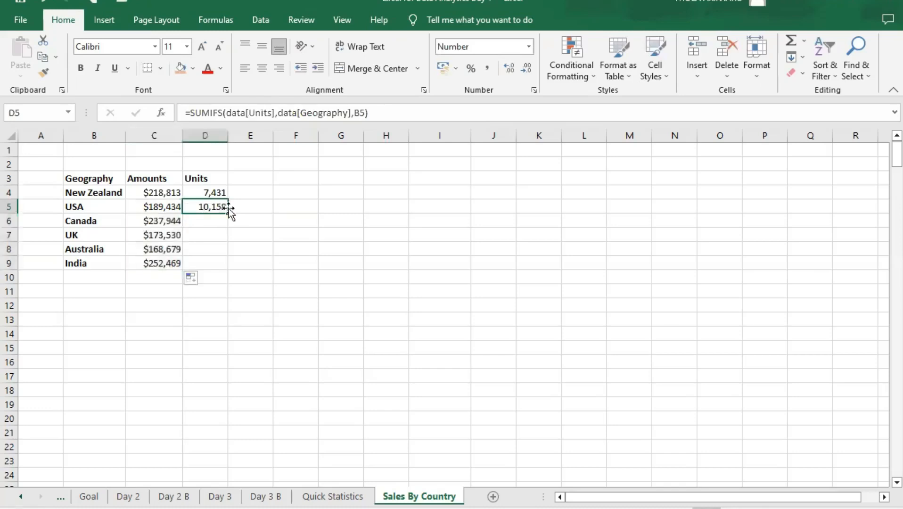
{"action": "left_click_drag", "start_coordinate": [229, 214], "coordinate": [227, 271]}
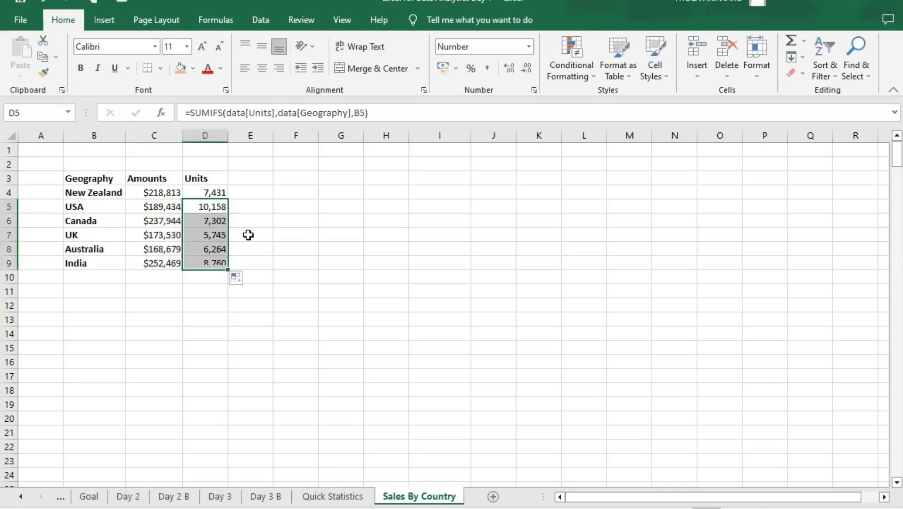
- Review the SUMIFS formulas in the Amounts column for each country, from New Zealand to India
{"action": "left_click", "coordinate": [250, 229]}
{"action": "left_click", "coordinate": [211, 193]}
{"action": "left_click", "coordinate": [175, 193]}
{"action": "left_click", "coordinate": [176, 207]}
{"action": "left_click", "coordinate": [177, 222]}
{"action": "left_click", "coordinate": [174, 235]}
{"action": "left_click", "coordinate": [167, 250]}
{"action": "left_click", "coordinate": [164, 264]}
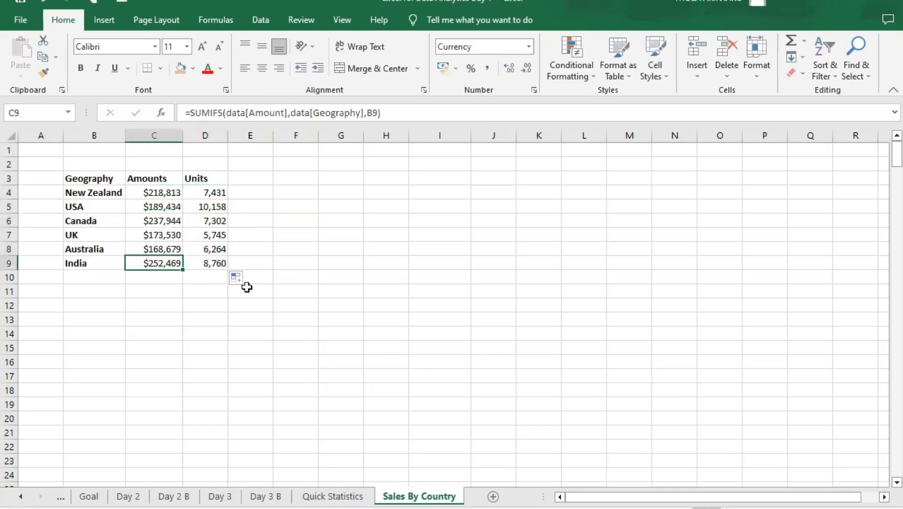
{"action": "left_click", "coordinate": [165, 191]}
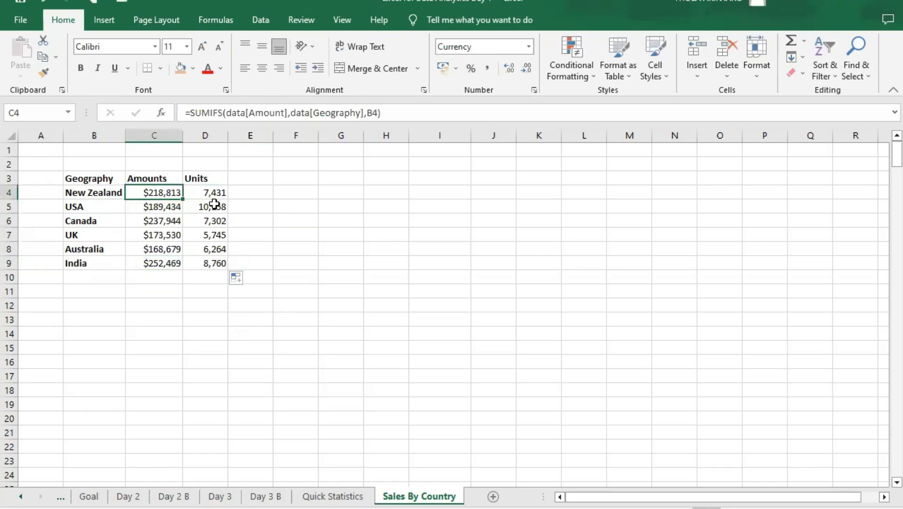
- Check the task list on the Day 3 B sheet, then compare amounts and units for New Zealand, USA and Canada on Sales By Country
{"action": "left_click", "coordinate": [266, 497]}
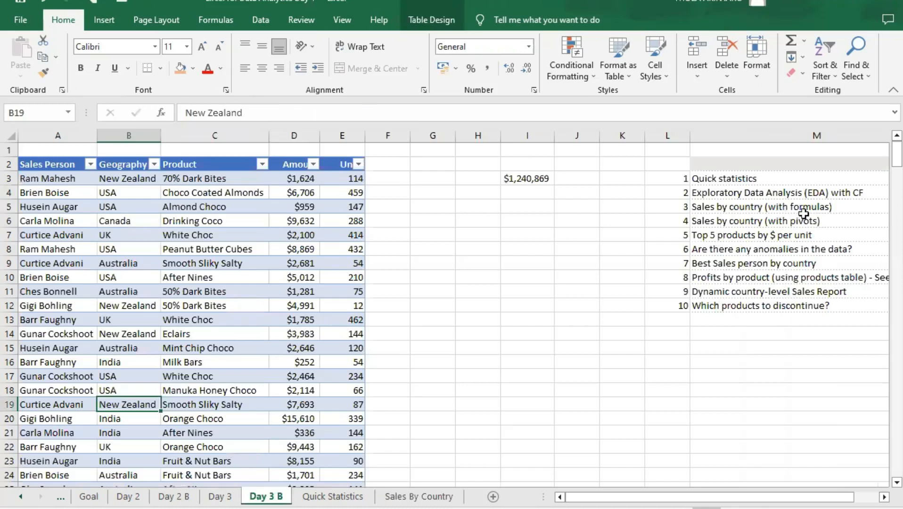
{"action": "left_click", "coordinate": [438, 497]}
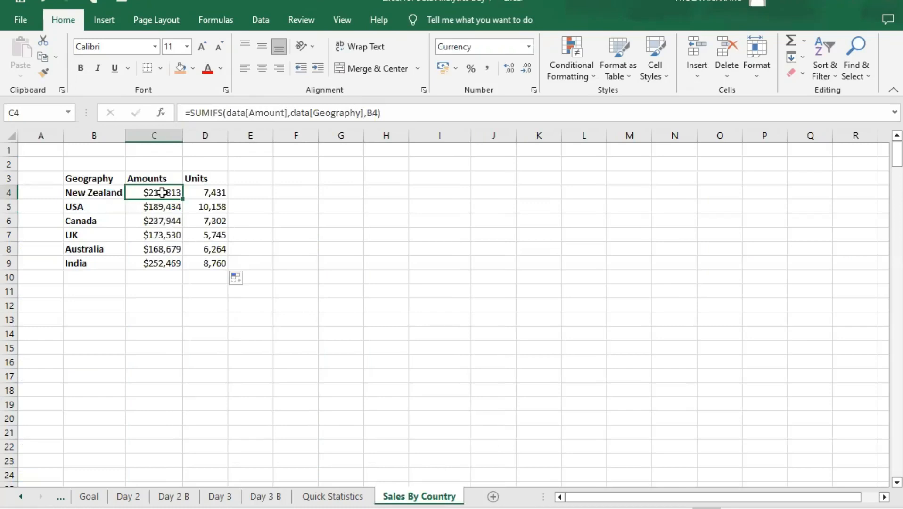
{"action": "left_click", "coordinate": [218, 193]}
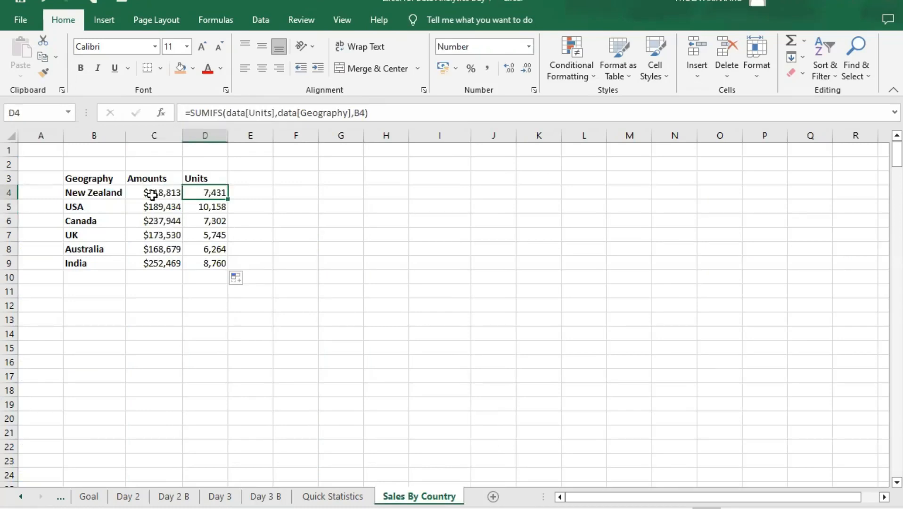
{"action": "left_click", "coordinate": [162, 209]}
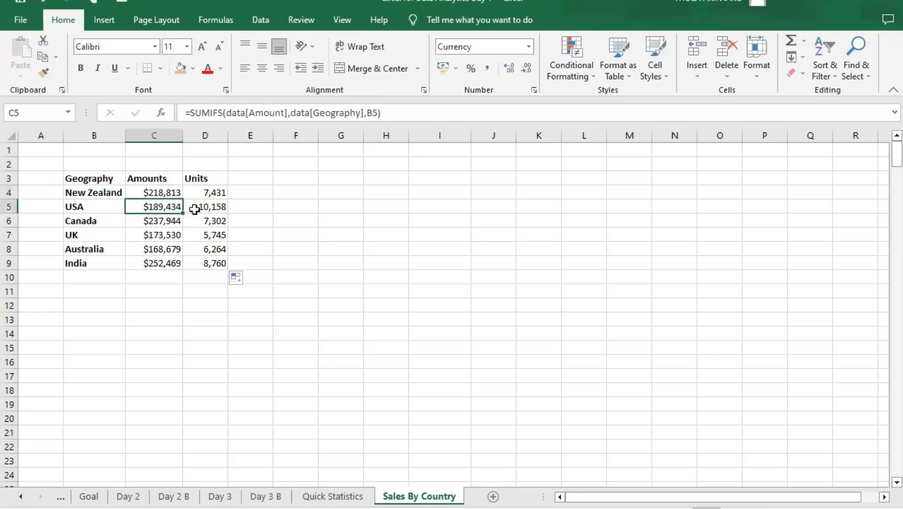
{"action": "left_click", "coordinate": [214, 207]}
{"action": "left_click", "coordinate": [154, 221]}
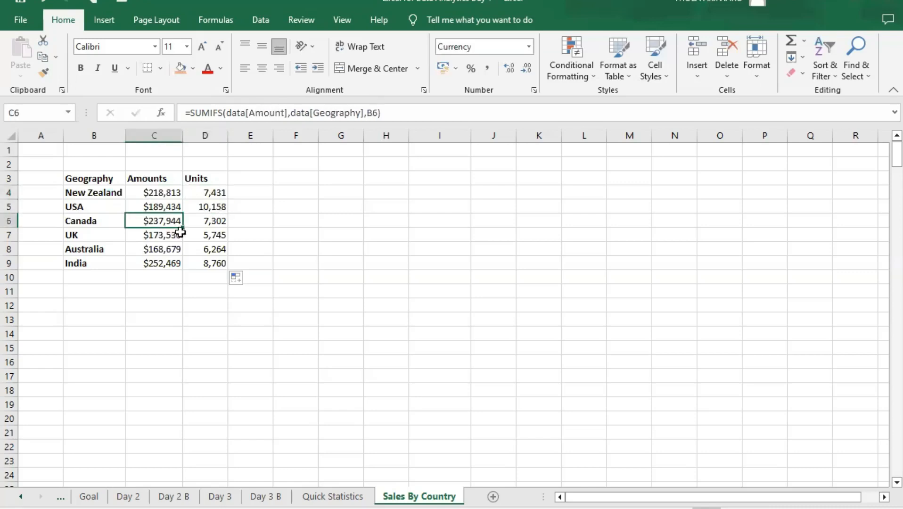
{"action": "left_click", "coordinate": [216, 222]}
- Sort the country table by Amounts from largest to smallest and check the reordered rows
{"action": "left_click", "coordinate": [160, 194]}
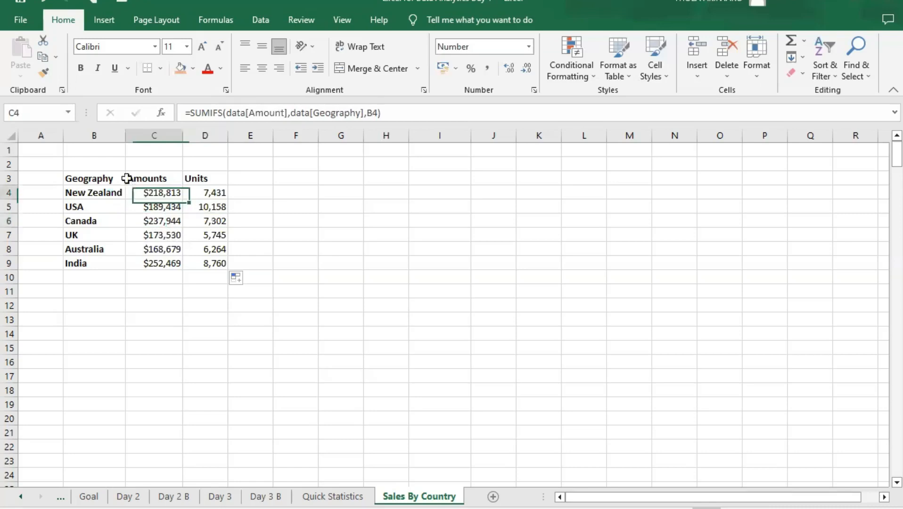
{"action": "right_click", "coordinate": [164, 194]}
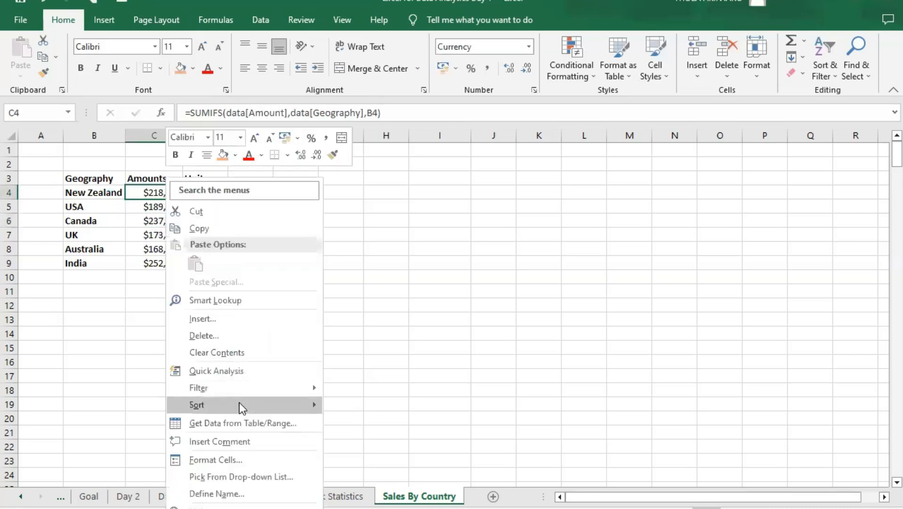
{"action": "mouse_move", "coordinate": [240, 404]}
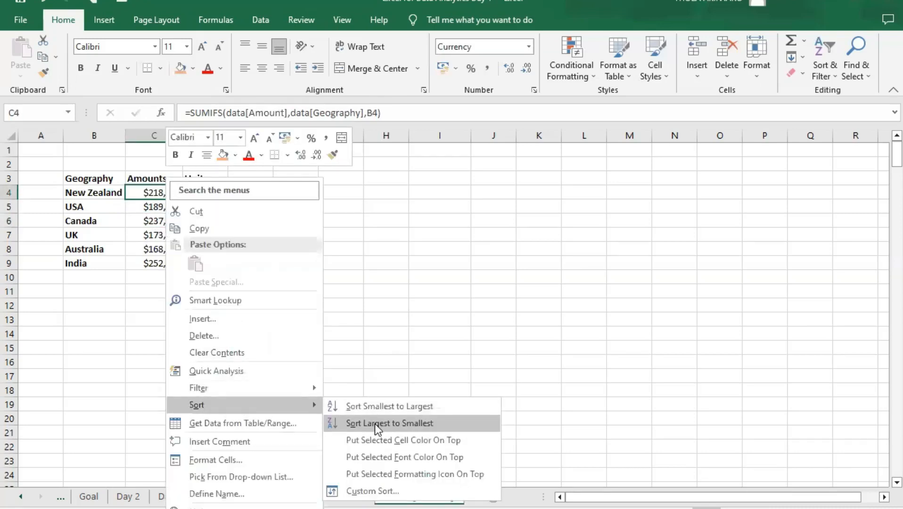
{"action": "left_click", "coordinate": [375, 424]}
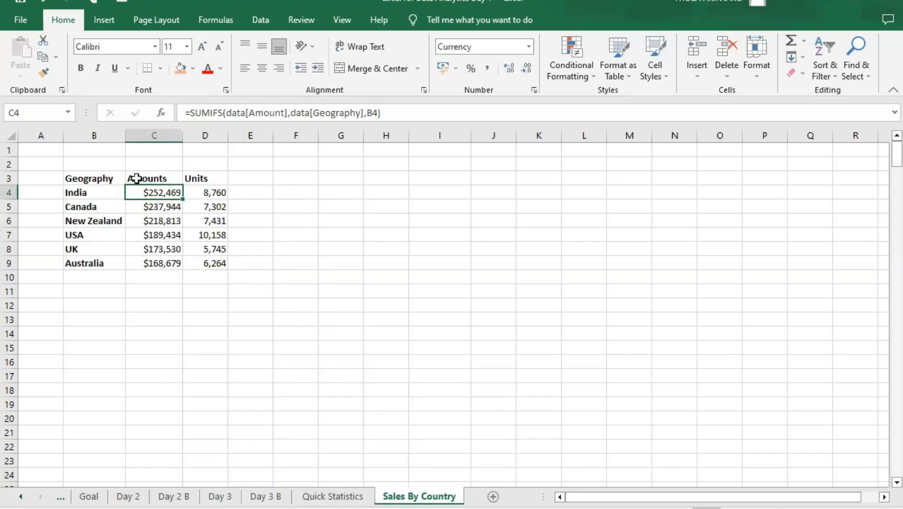
{"action": "left_click", "coordinate": [162, 209]}
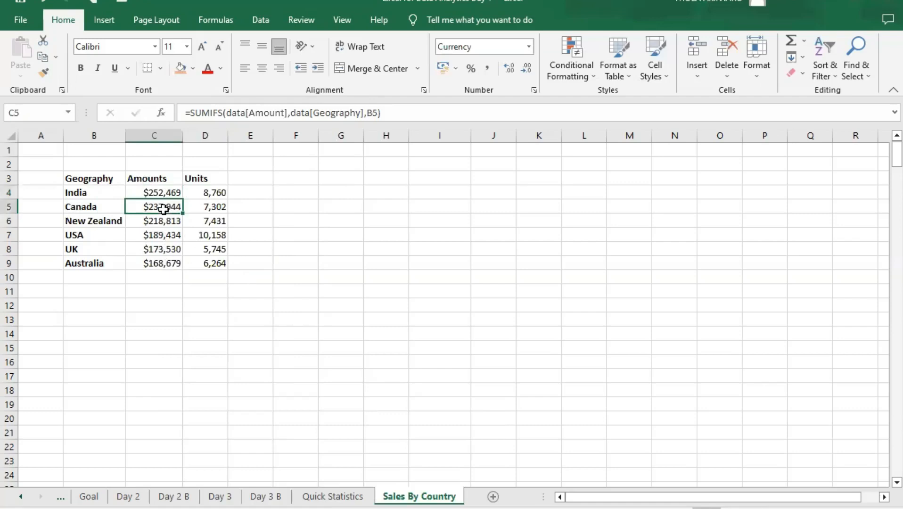
{"action": "left_click", "coordinate": [167, 222]}
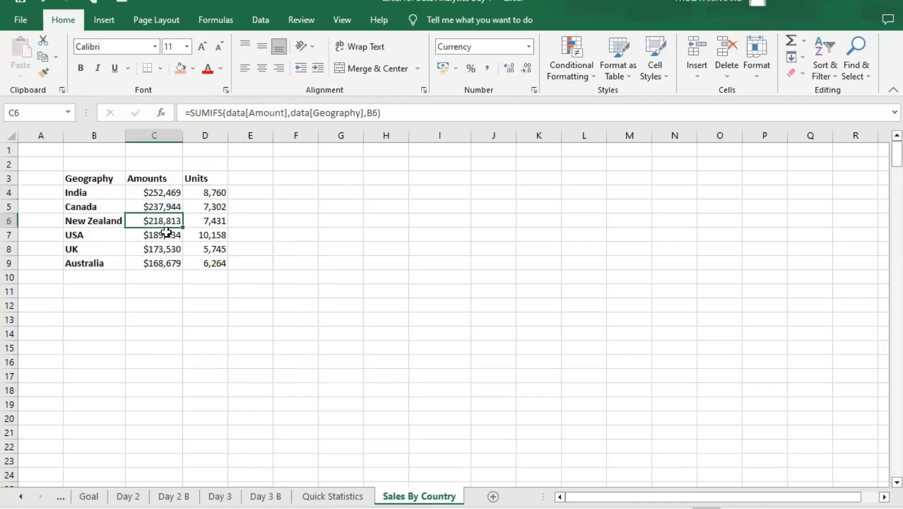
- Review the sorted Amounts cells, the available sort options and the Units cells for each country
{"action": "left_click", "coordinate": [166, 234]}
{"action": "left_click", "coordinate": [167, 249]}
{"action": "left_click", "coordinate": [170, 263]}
{"action": "left_click", "coordinate": [162, 192]}
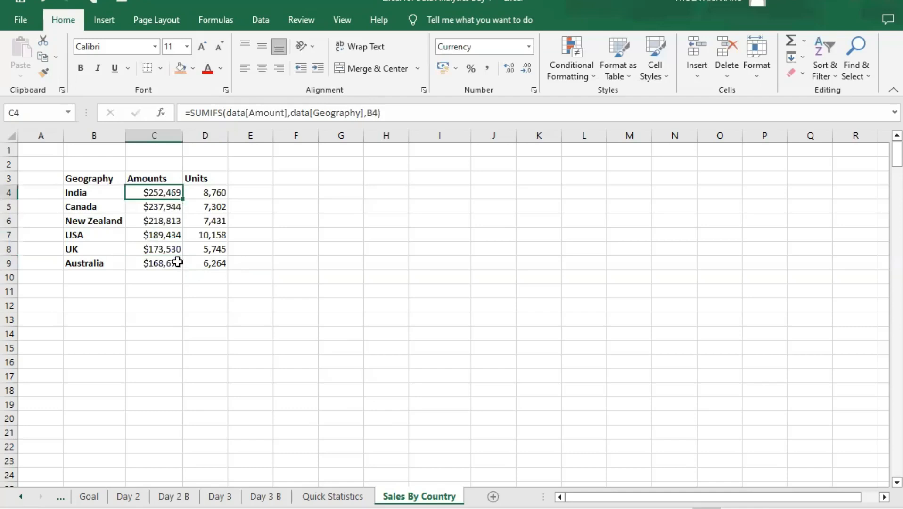
{"action": "right_click", "coordinate": [161, 192]}
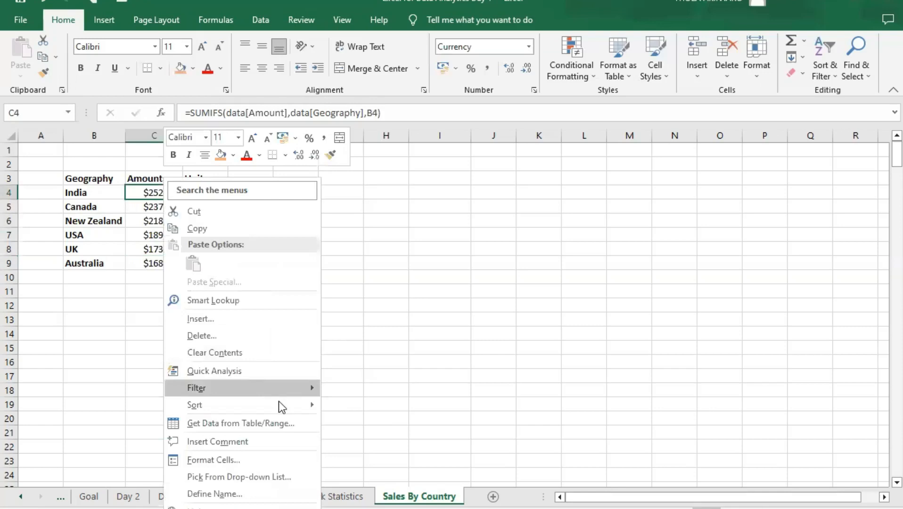
{"action": "mouse_move", "coordinate": [278, 401]}
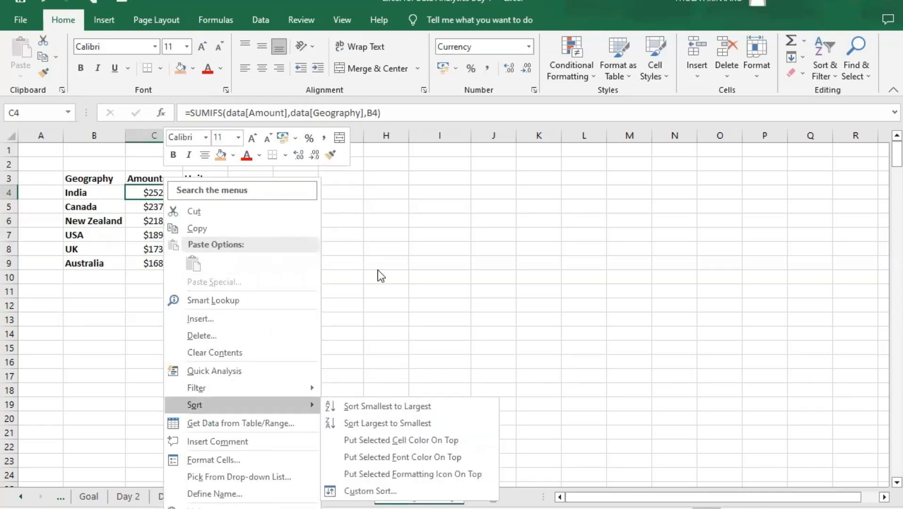
{"action": "key", "text": "Escape"}
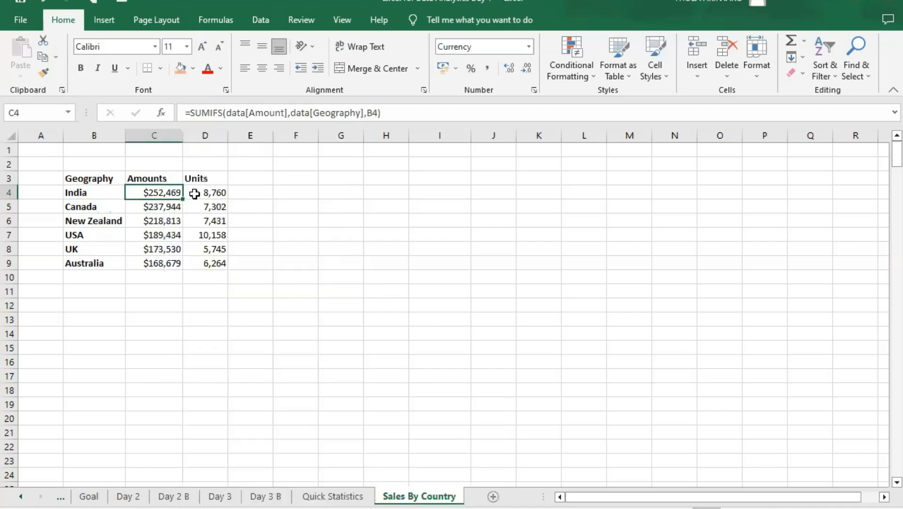
{"action": "left_click", "coordinate": [203, 193]}
{"action": "key", "text": "Down"}
{"action": "key", "text": "Down"}
{"action": "key", "text": "Down"}
{"action": "key", "text": "Down"}
{"action": "key", "text": "Down"}
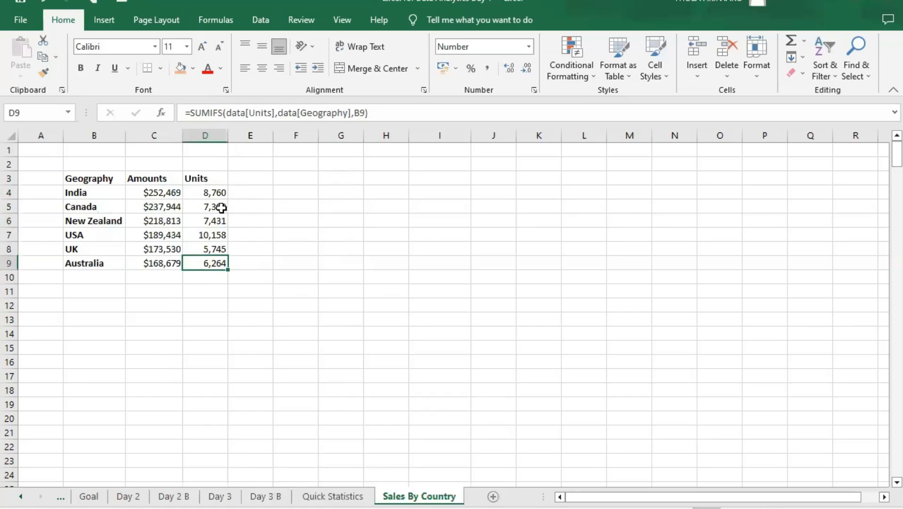
- Move the Units header and its values from D3:D9 to E3:E9, leaving column D empty beside Amounts
{"action": "left_click", "coordinate": [207, 178]}
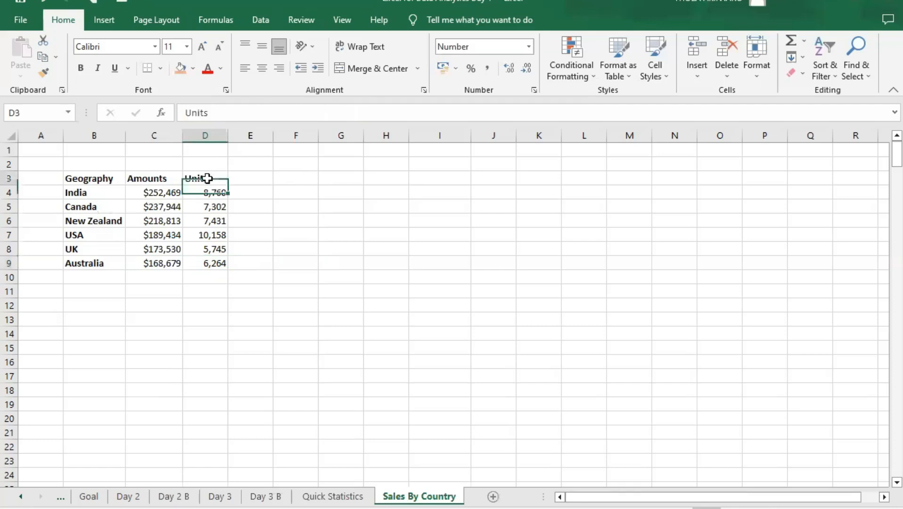
{"action": "left_click_drag", "start_coordinate": [209, 176], "coordinate": [214, 264]}
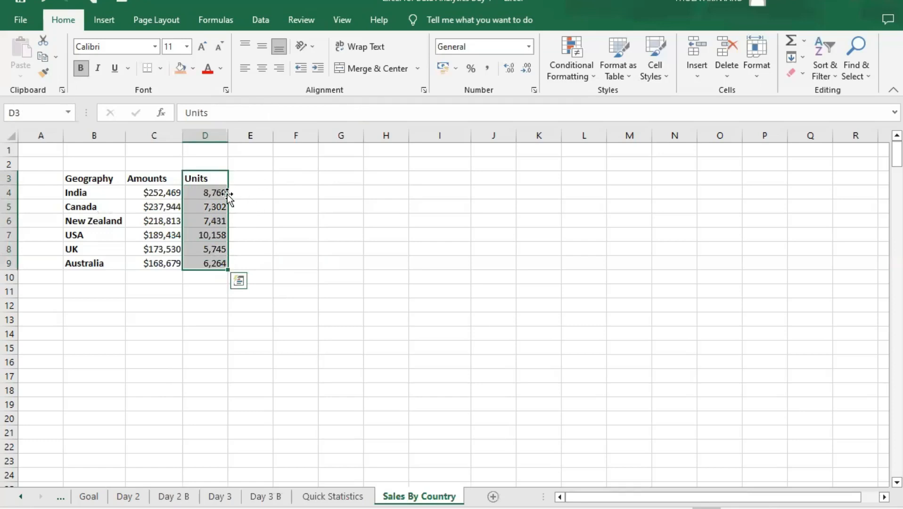
{"action": "left_click_drag", "start_coordinate": [228, 194], "coordinate": [263, 192]}
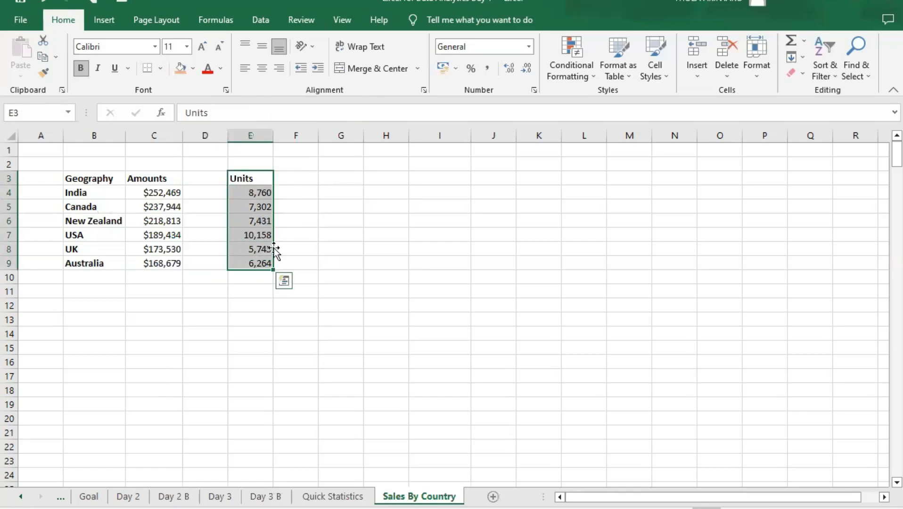
{"action": "left_click", "coordinate": [200, 196]}
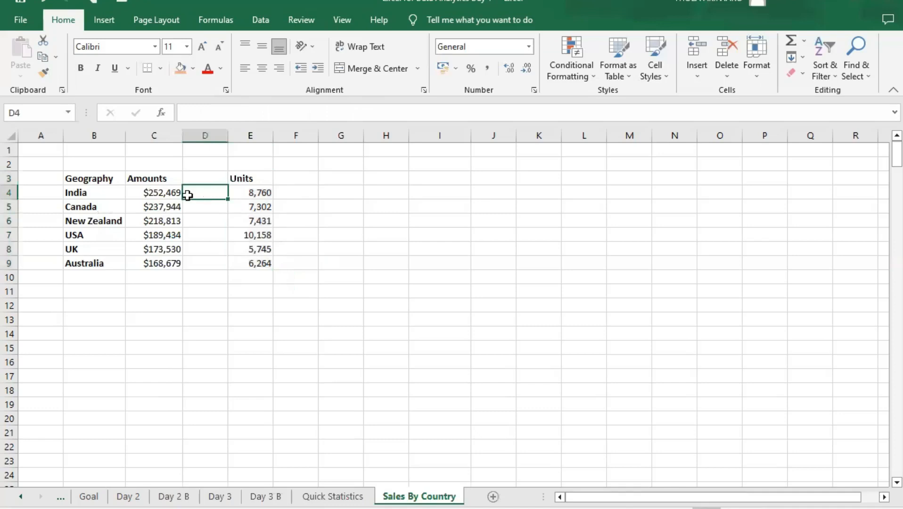
- Try copying the Amounts cells C4:C9 with their formulas into D4:D9, and undo the paste
{"action": "left_click", "coordinate": [143, 192]}
{"action": "left_click_drag", "start_coordinate": [144, 191], "coordinate": [155, 259]}
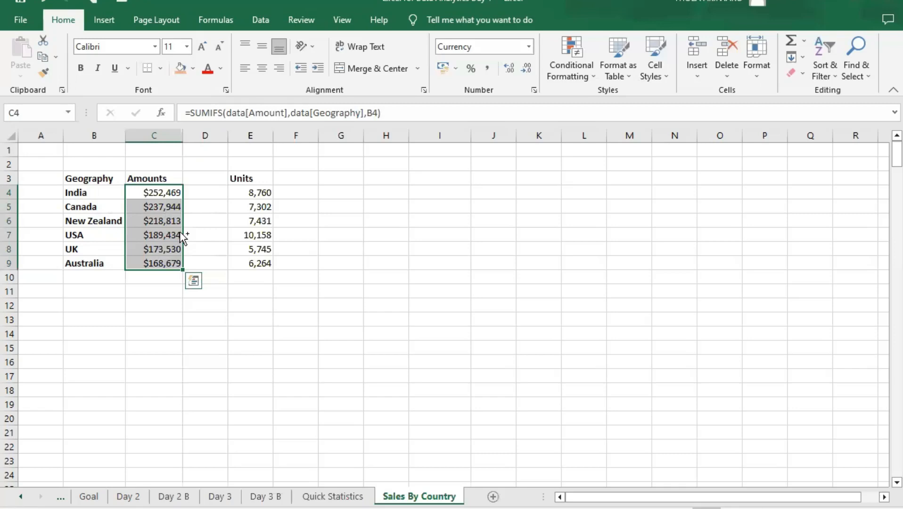
{"action": "key", "text": "ctrl+q"}
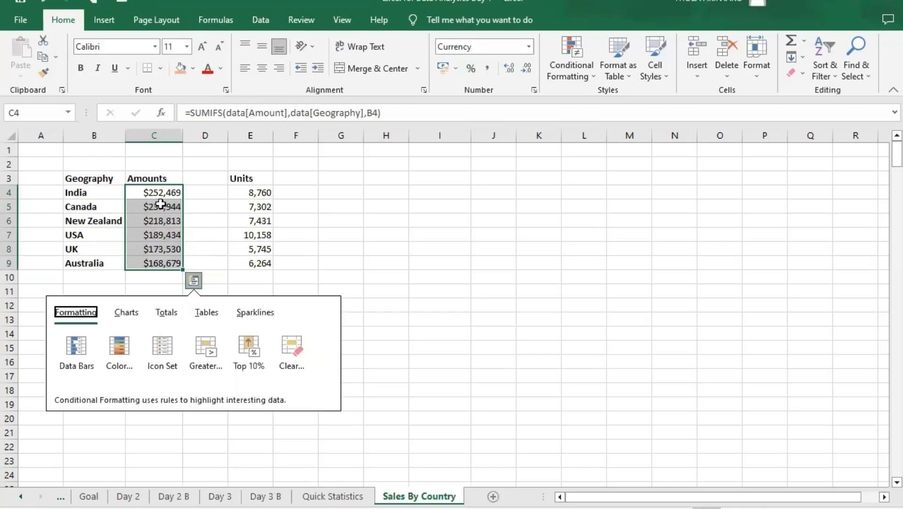
{"action": "left_click_drag", "start_coordinate": [152, 192], "coordinate": [177, 265]}
{"action": "key", "text": "ctrl+c"}
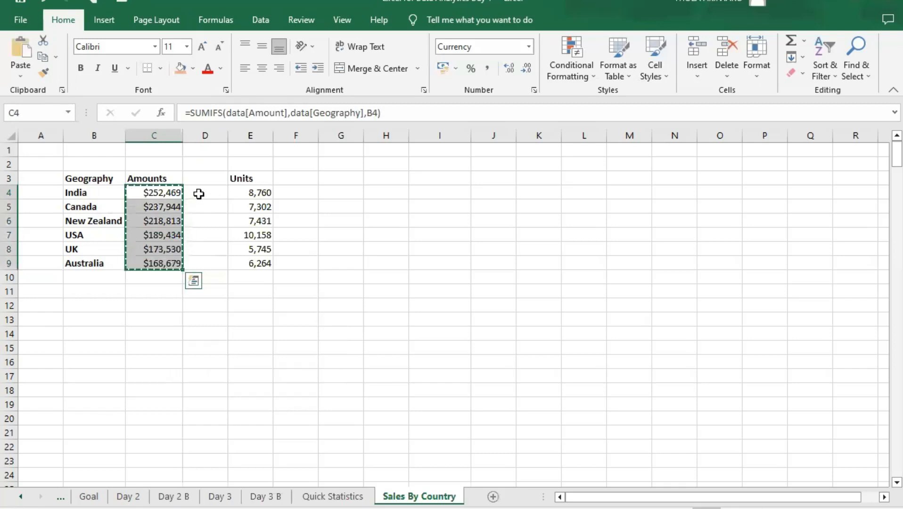
{"action": "left_click", "coordinate": [197, 194]}
{"action": "key", "text": "ctrl+v"}
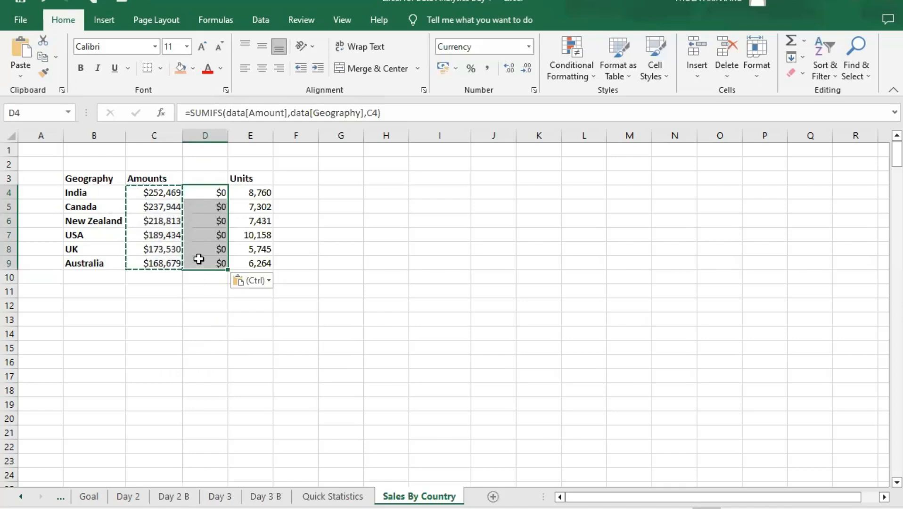
{"action": "key", "text": "ctrl+z"}
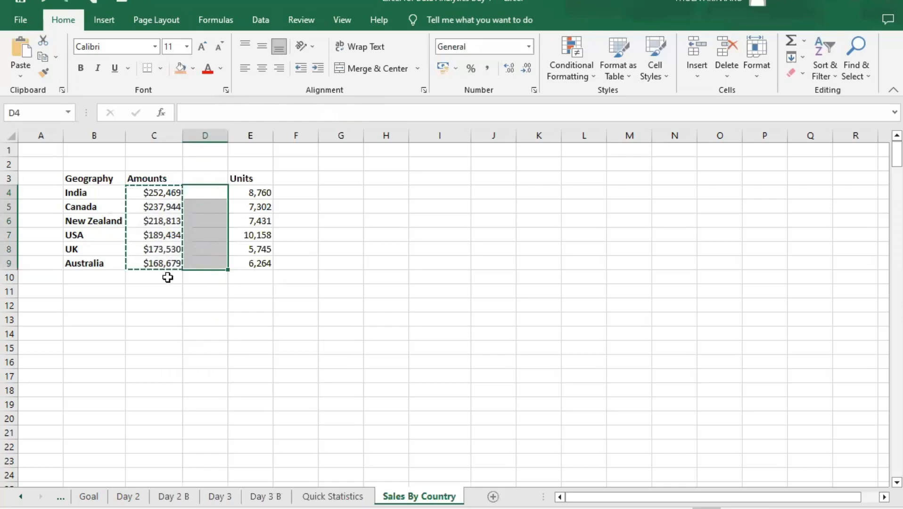
{"action": "left_click", "coordinate": [162, 247]}
{"action": "left_click", "coordinate": [154, 194]}
{"action": "key", "text": "Escape"}
{"action": "left_click", "coordinate": [154, 208]}
{"action": "left_click", "coordinate": [167, 193]}
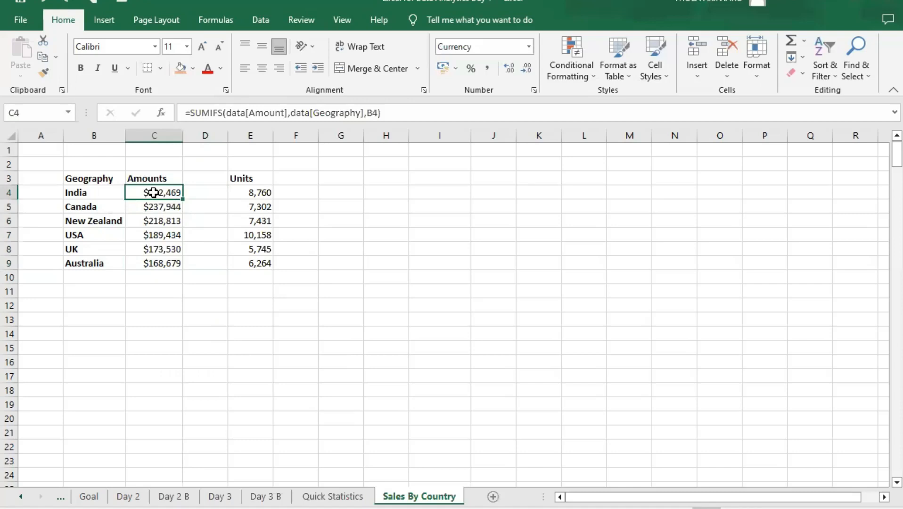
- Copy the Amounts in C4:C9 and paste them as values only into D4:D9
{"action": "left_click_drag", "start_coordinate": [153, 192], "coordinate": [151, 262]}
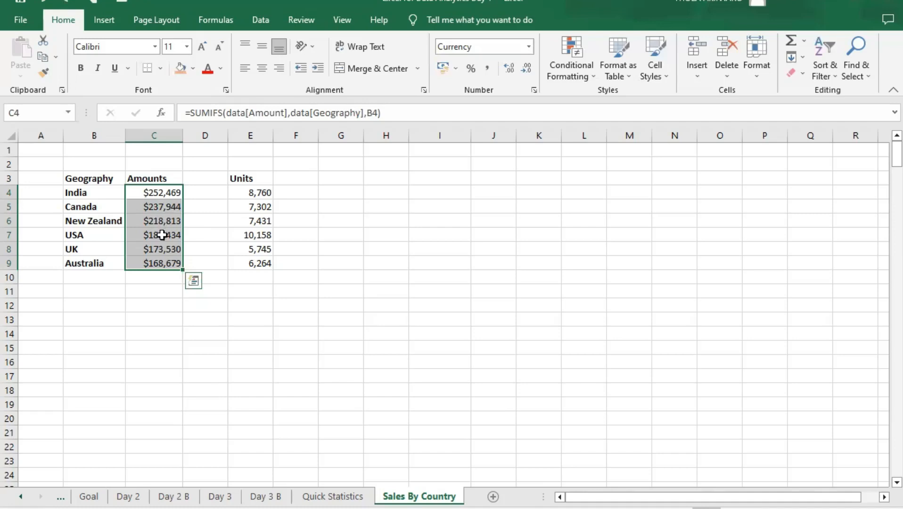
{"action": "key", "text": "ctrl+q"}
{"action": "left_click_drag", "start_coordinate": [158, 194], "coordinate": [158, 256]}
{"action": "key", "text": "ctrl+c"}
{"action": "left_click", "coordinate": [201, 192]}
{"action": "left_click_drag", "start_coordinate": [203, 192], "coordinate": [205, 265]}
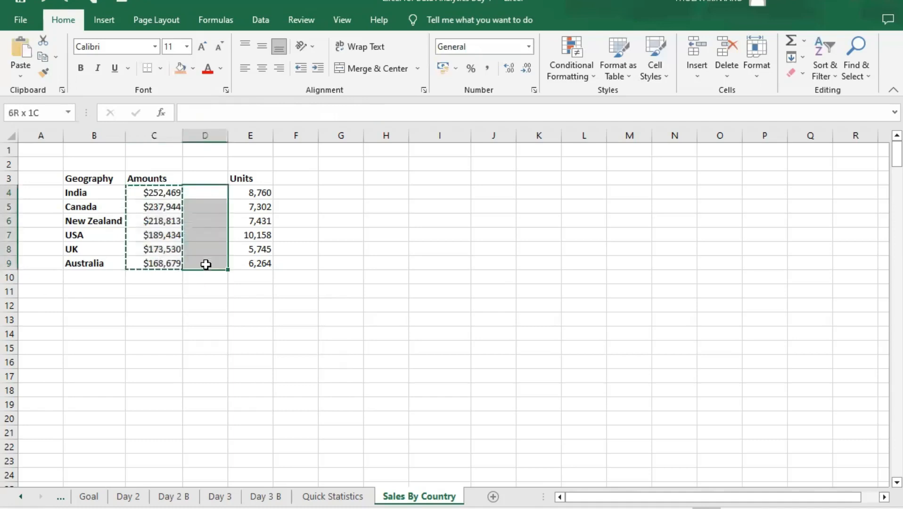
{"action": "right_click", "coordinate": [210, 193]}
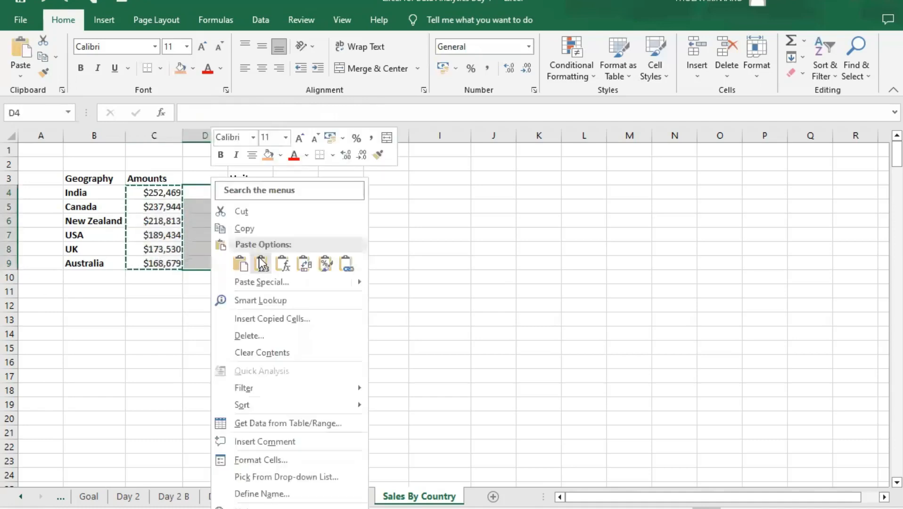
{"action": "left_click", "coordinate": [262, 263]}
{"action": "left_click", "coordinate": [215, 193]}
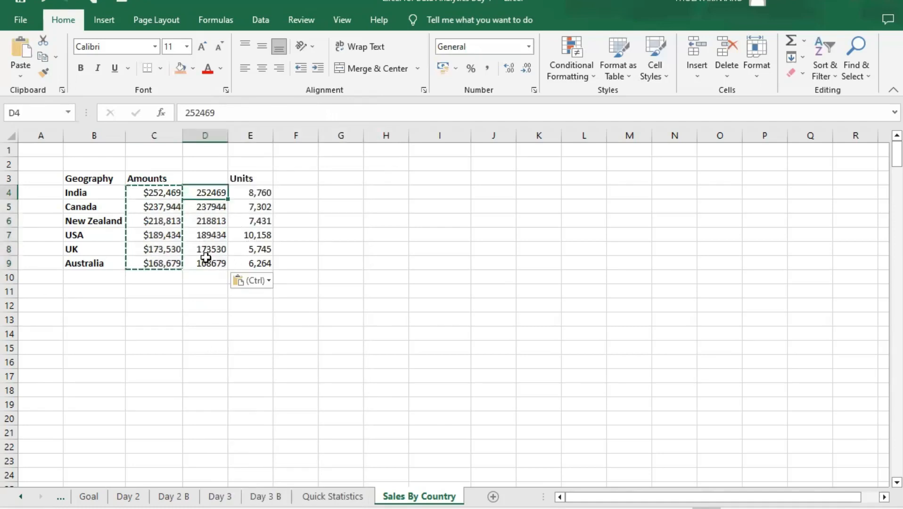
{"action": "key", "text": "Escape"}
- Check each pasted cell in D4:D9 to see whether it holds a plain value or a formula
{"action": "left_click", "coordinate": [217, 208]}
{"action": "left_click", "coordinate": [217, 220]}
{"action": "left_click", "coordinate": [213, 191]}
{"action": "key", "text": "Down"}
{"action": "key", "text": "Down"}
{"action": "key", "text": "Down"}
{"action": "key", "text": "Down"}
{"action": "key", "text": "Down"}
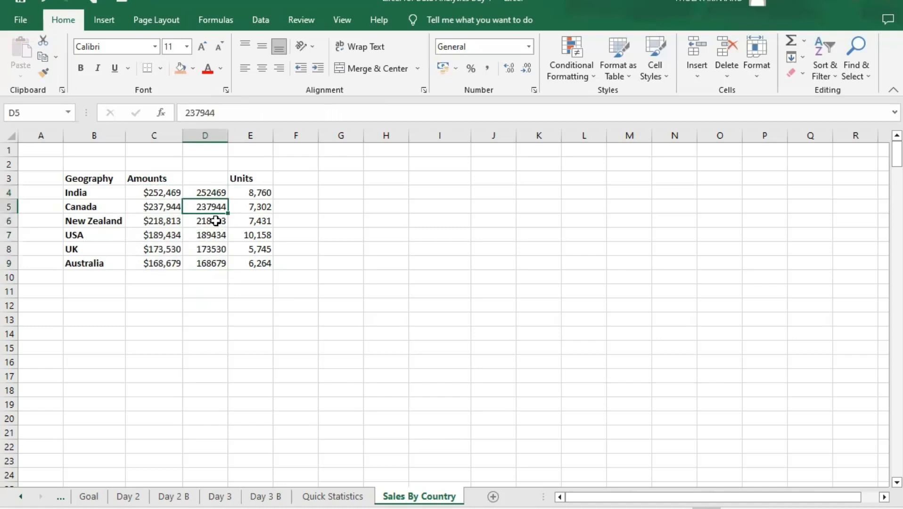
{"action": "left_click", "coordinate": [210, 194]}
{"action": "key", "text": "Down"}
{"action": "key", "text": "Down"}
{"action": "key", "text": "Down"}
{"action": "key", "text": "Down"}
{"action": "key", "text": "Down"}
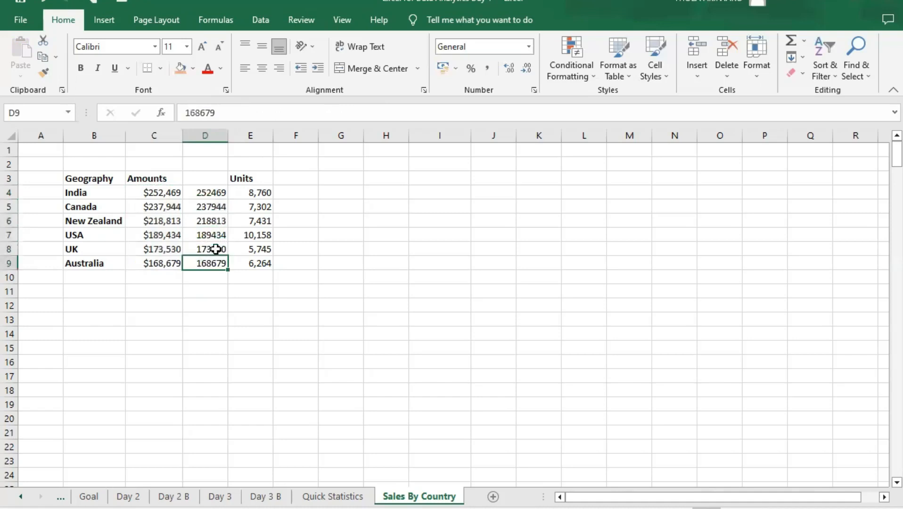
- Apply solid-fill orange data bars to the pasted amounts in D4:D9
{"action": "left_click_drag", "start_coordinate": [211, 193], "coordinate": [218, 263]}
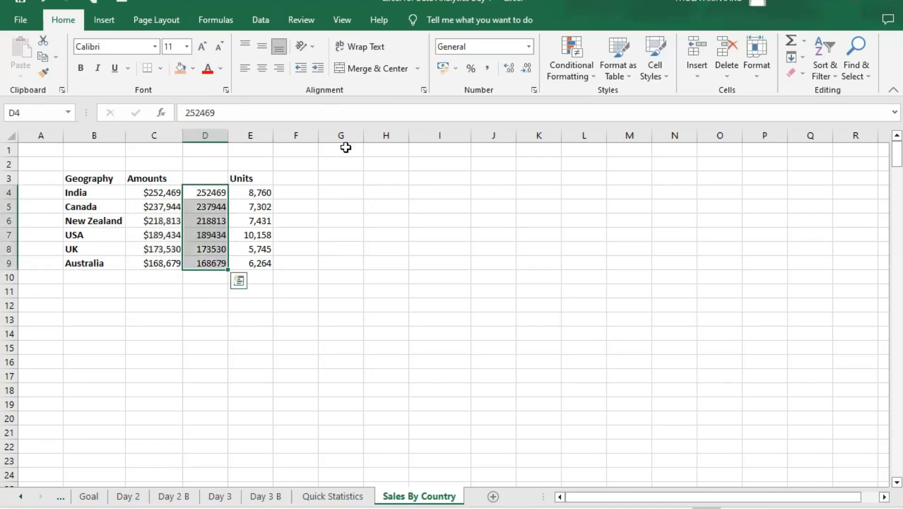
{"action": "left_click", "coordinate": [577, 76]}
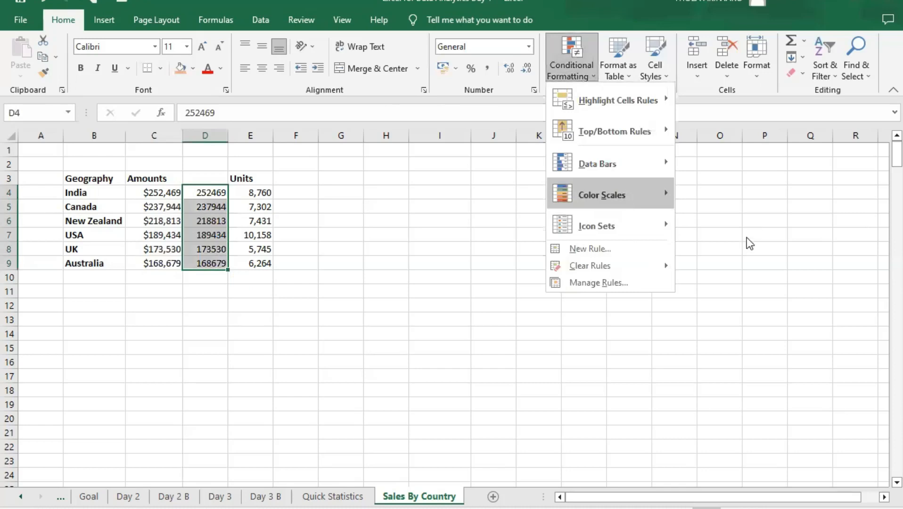
{"action": "mouse_move", "coordinate": [636, 164]}
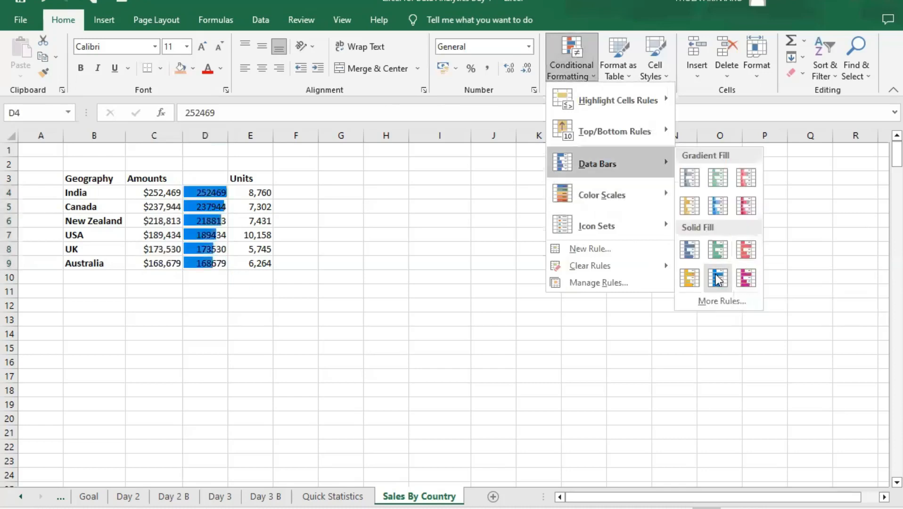
{"action": "left_click", "coordinate": [688, 279]}
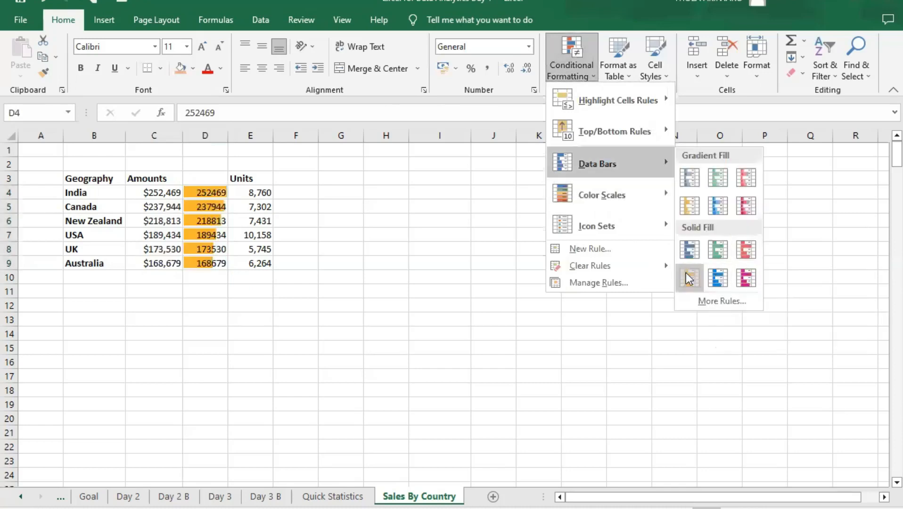
{"action": "left_click", "coordinate": [282, 198]}
- Edit the data bar rule for D4:D9 to show the bar only, hiding the numbers
{"action": "left_click_drag", "start_coordinate": [202, 188], "coordinate": [214, 262]}
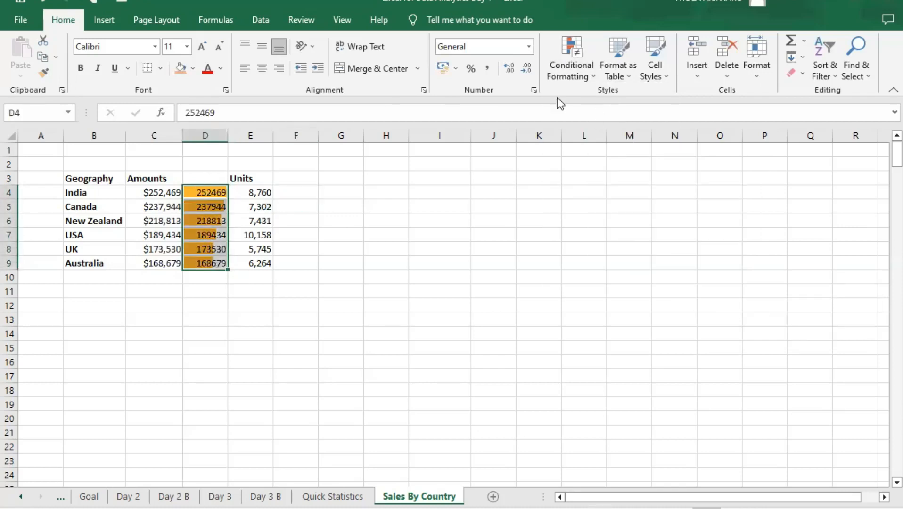
{"action": "left_click", "coordinate": [592, 76]}
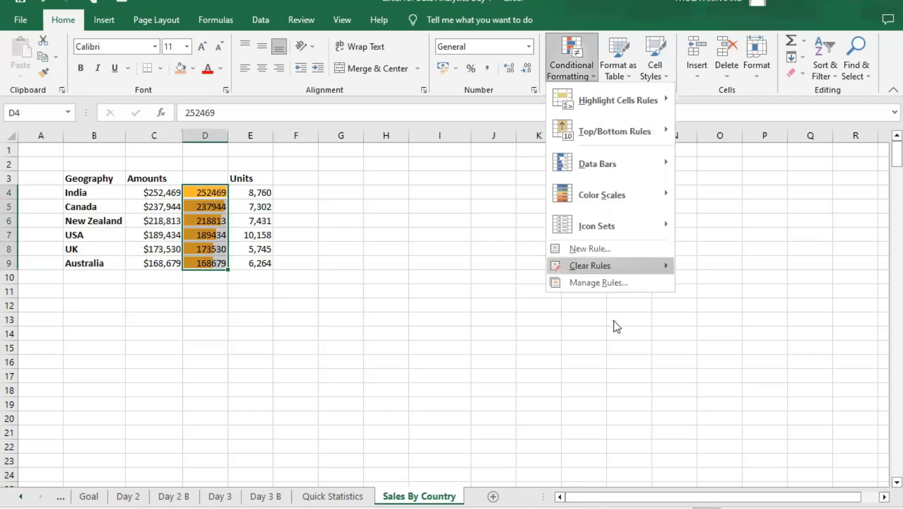
{"action": "left_click", "coordinate": [608, 283]}
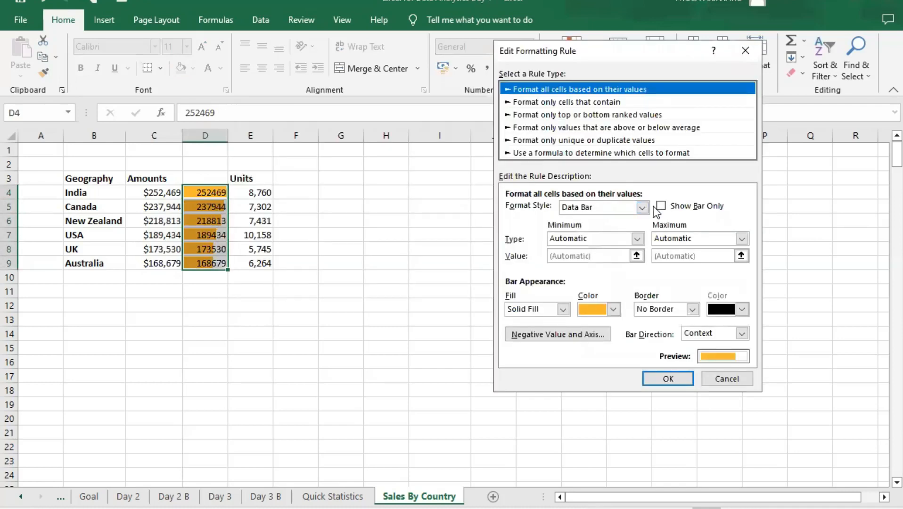
{"action": "left_click", "coordinate": [660, 206]}
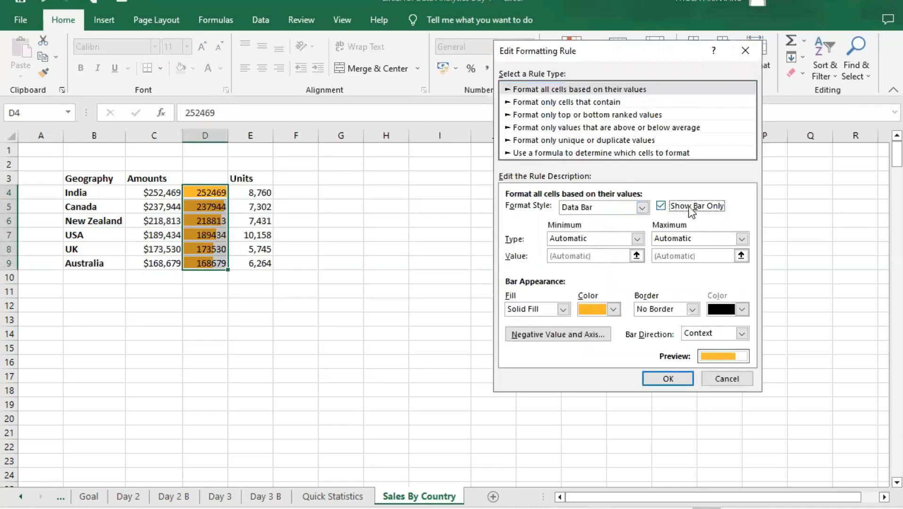
{"action": "left_click", "coordinate": [681, 381]}
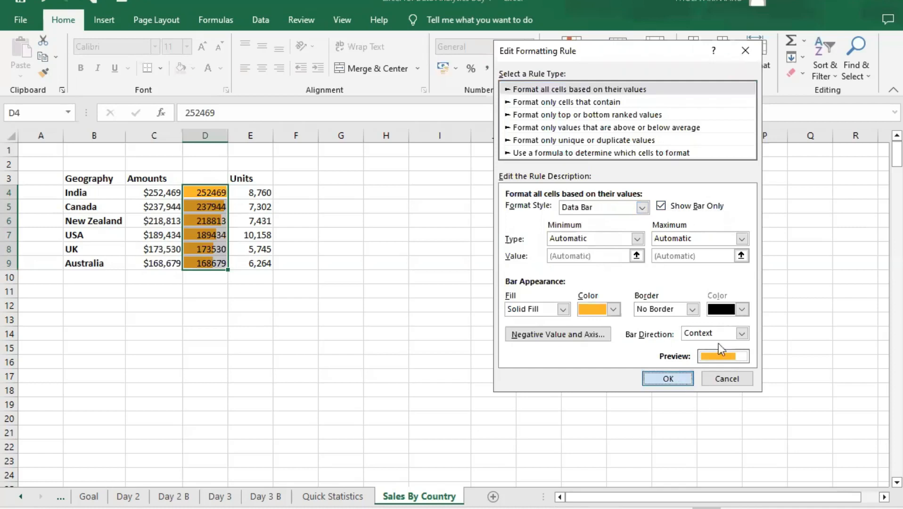
{"action": "left_click", "coordinate": [811, 313]}
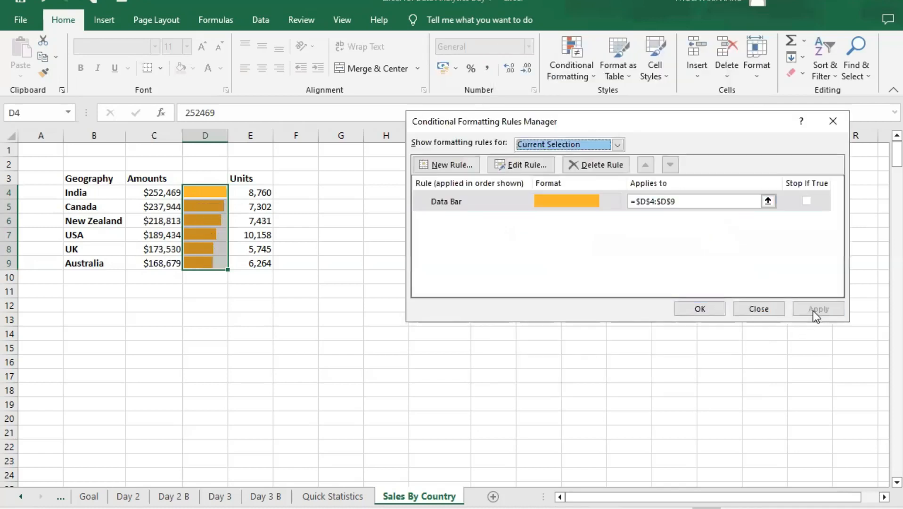
{"action": "left_click", "coordinate": [707, 308]}
{"action": "left_click", "coordinate": [319, 246]}
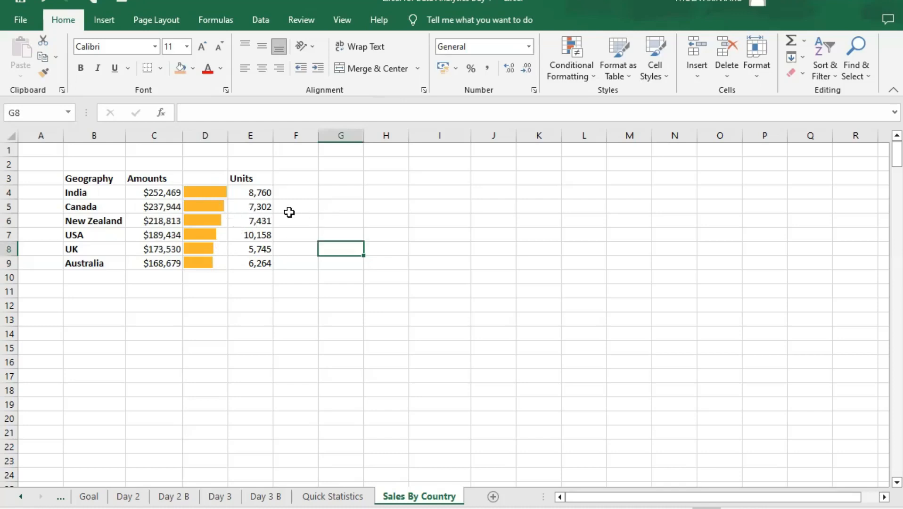
- Compare the Amounts formulas in column C with the contents of the data bar cells in column D
{"action": "left_click", "coordinate": [157, 192]}
{"action": "left_click", "coordinate": [155, 220]}
{"action": "left_click", "coordinate": [161, 193]}
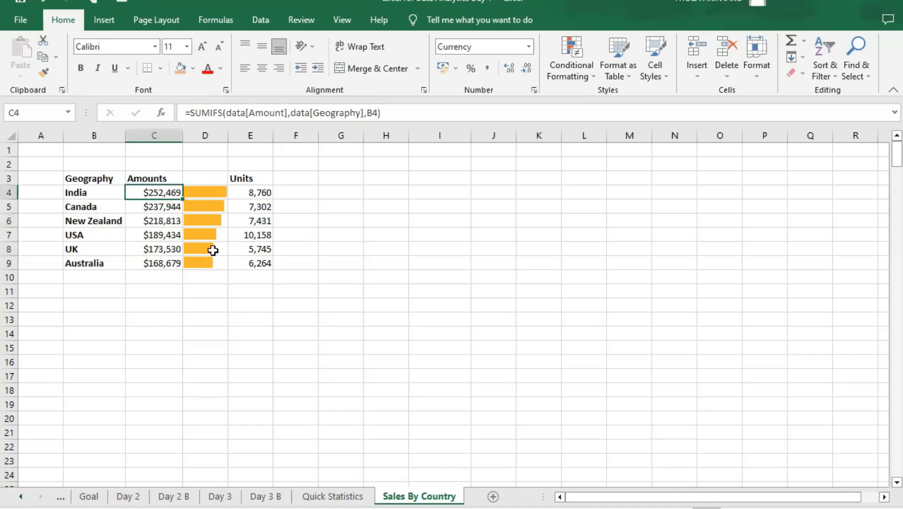
{"action": "left_click", "coordinate": [203, 191]}
{"action": "left_click", "coordinate": [206, 221]}
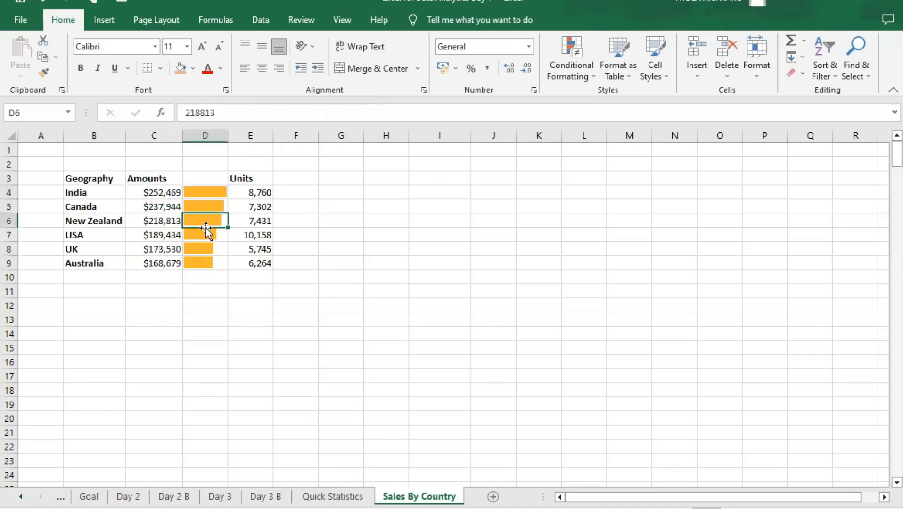
{"action": "left_click", "coordinate": [204, 237]}
{"action": "left_click", "coordinate": [204, 250]}
{"action": "left_click", "coordinate": [204, 259]}
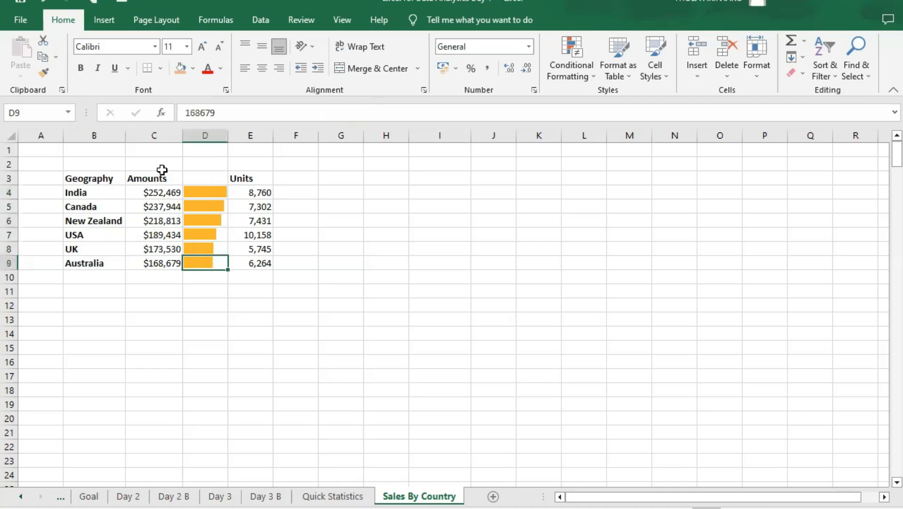
- Inspect the values stored behind the data bars in cells D4:D9
{"action": "left_click", "coordinate": [223, 194]}
{"action": "left_click", "coordinate": [218, 210]}
{"action": "left_click", "coordinate": [213, 221]}
{"action": "left_click", "coordinate": [211, 234]}
{"action": "left_click", "coordinate": [210, 248]}
{"action": "left_click", "coordinate": [209, 261]}
{"action": "left_click", "coordinate": [208, 233]}
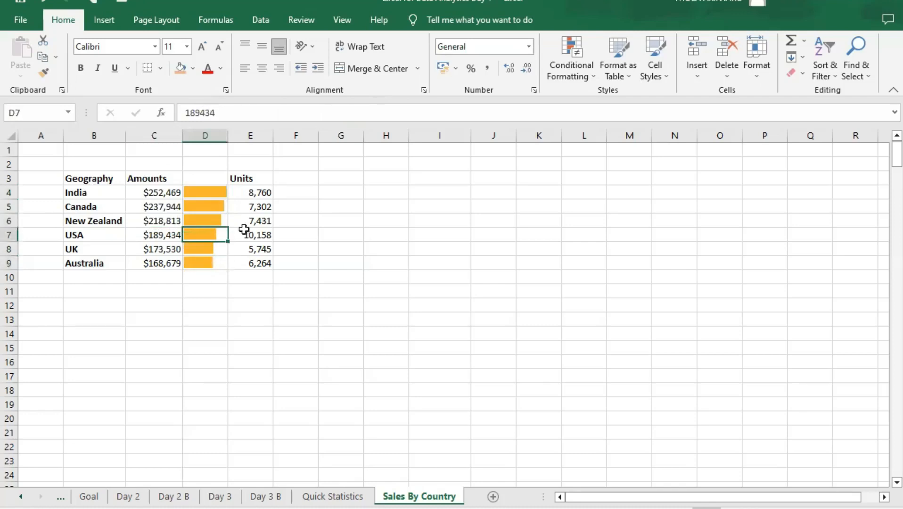
{"action": "left_click", "coordinate": [344, 260]}
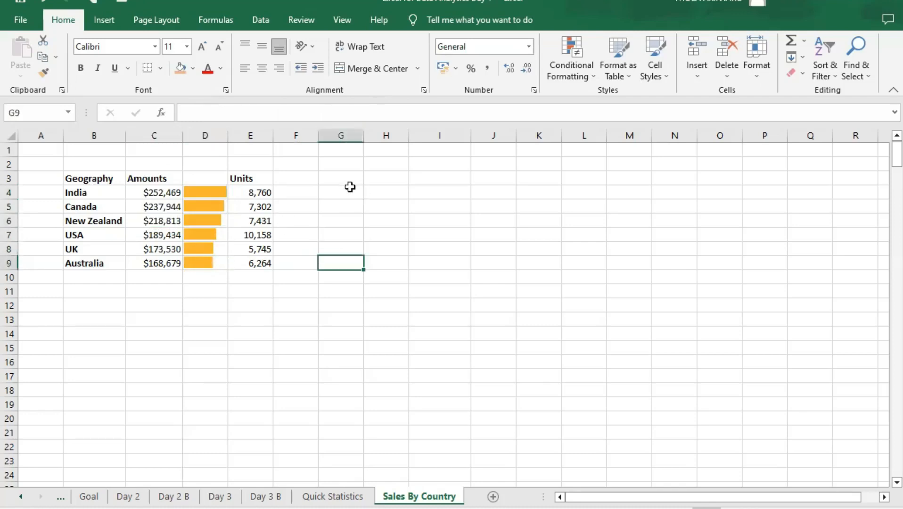
- Hide the gridlines on the Sales By Country sheet
{"action": "left_click_drag", "start_coordinate": [83, 178], "coordinate": [248, 264]}
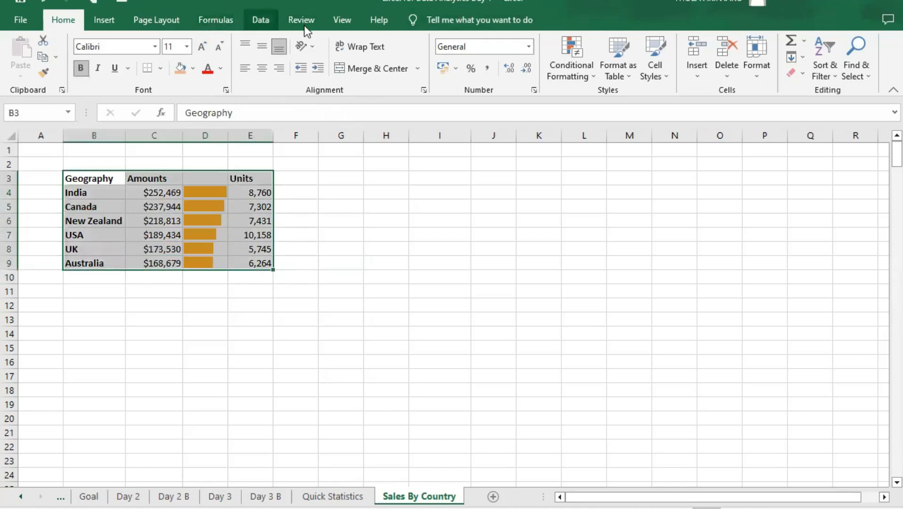
{"action": "left_click", "coordinate": [344, 21]}
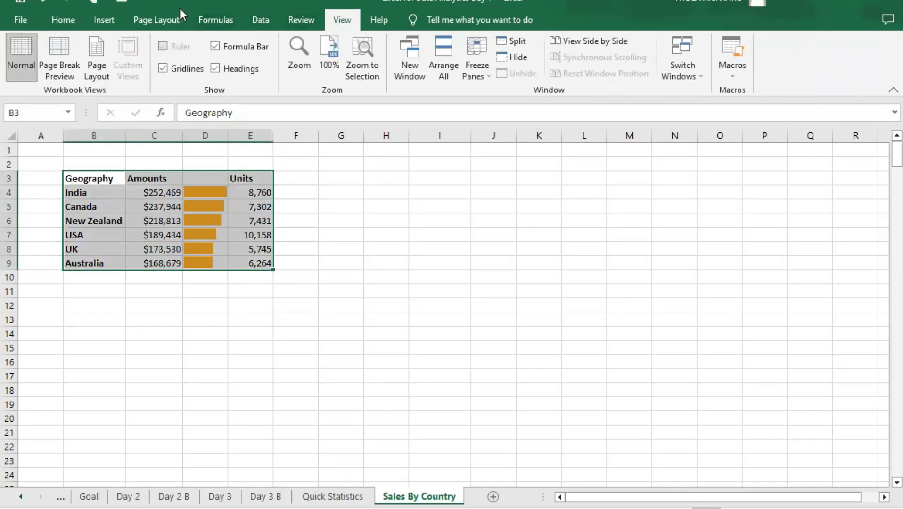
{"action": "left_click", "coordinate": [214, 18]}
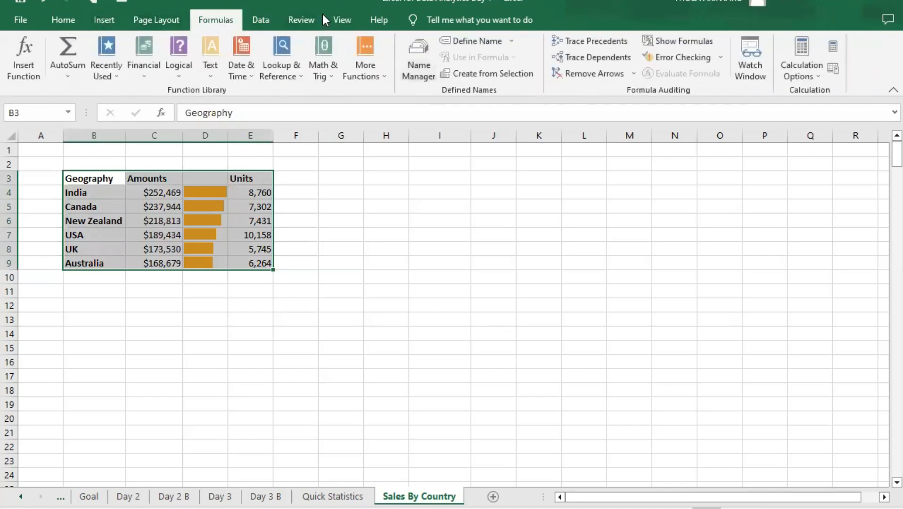
{"action": "left_click", "coordinate": [347, 17]}
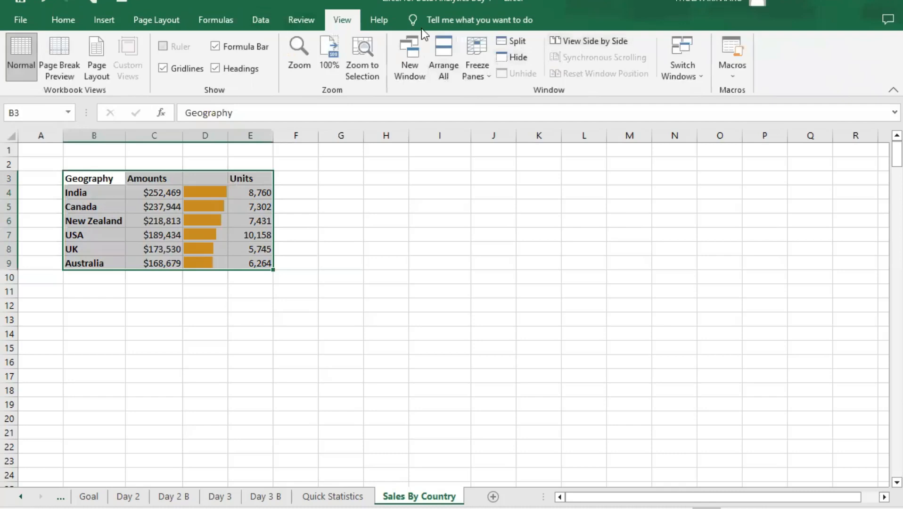
{"action": "left_click", "coordinate": [163, 70]}
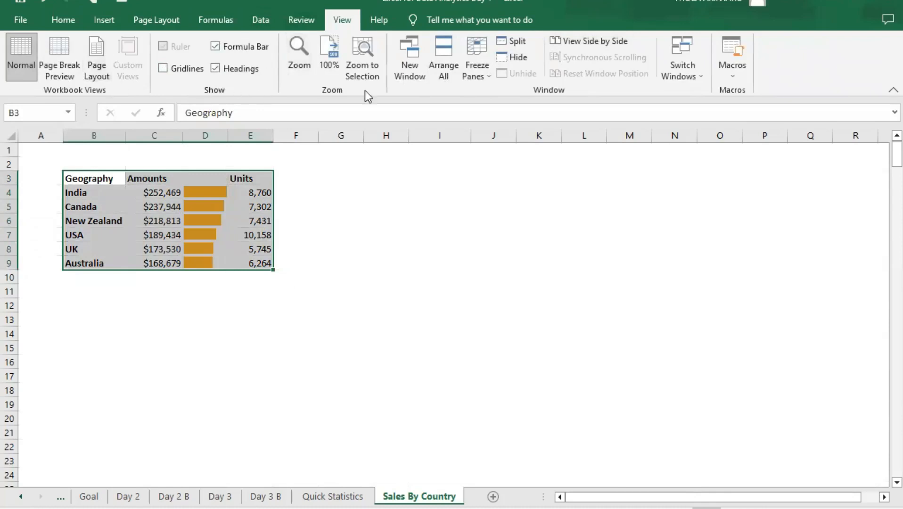
{"action": "left_click", "coordinate": [288, 190]}
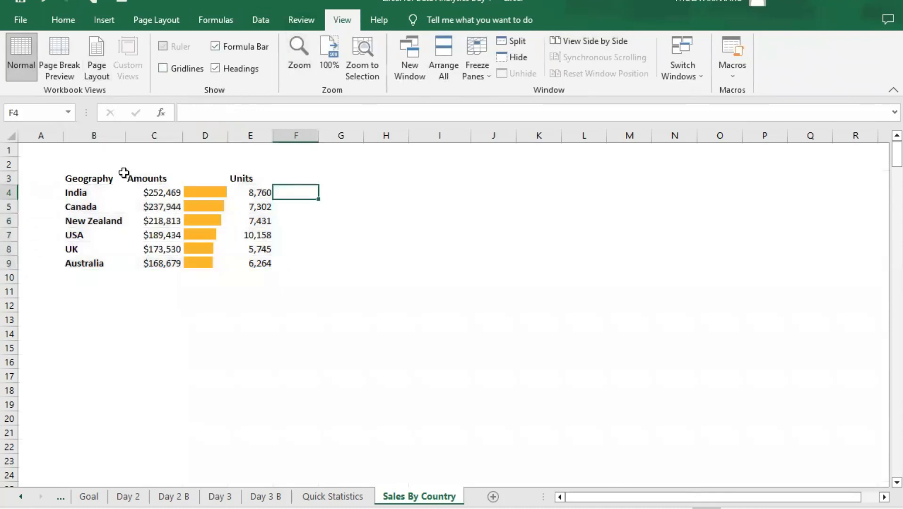
- Apply the Heading 3 cell style to the whole summary table in B3:E9
{"action": "left_click_drag", "start_coordinate": [87, 177], "coordinate": [244, 264]}
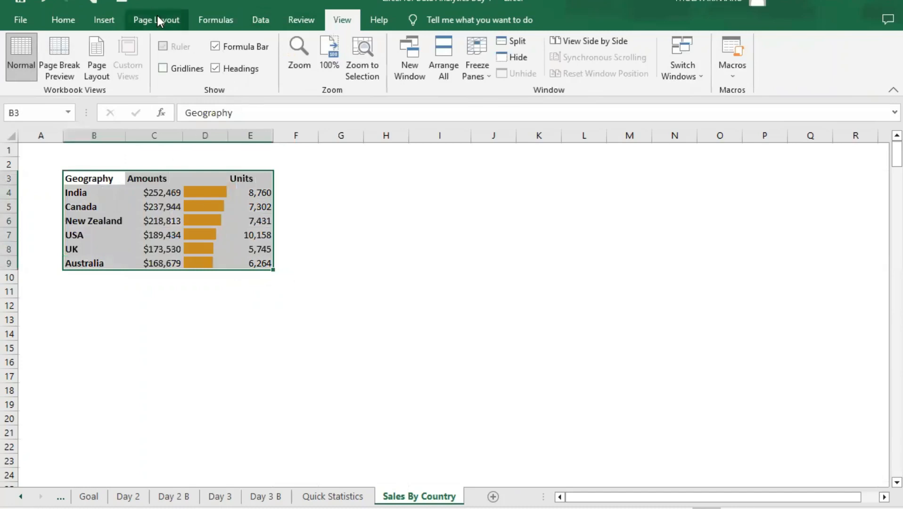
{"action": "left_click", "coordinate": [64, 22]}
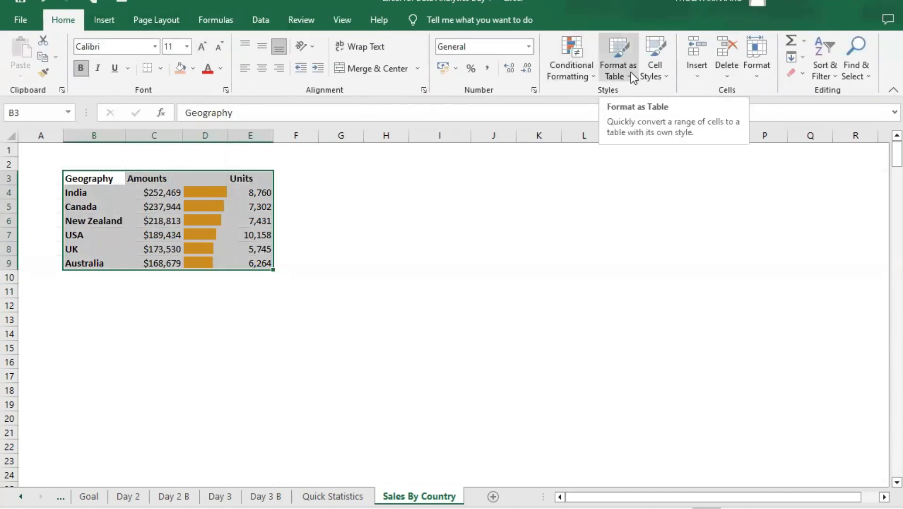
{"action": "left_click", "coordinate": [661, 75]}
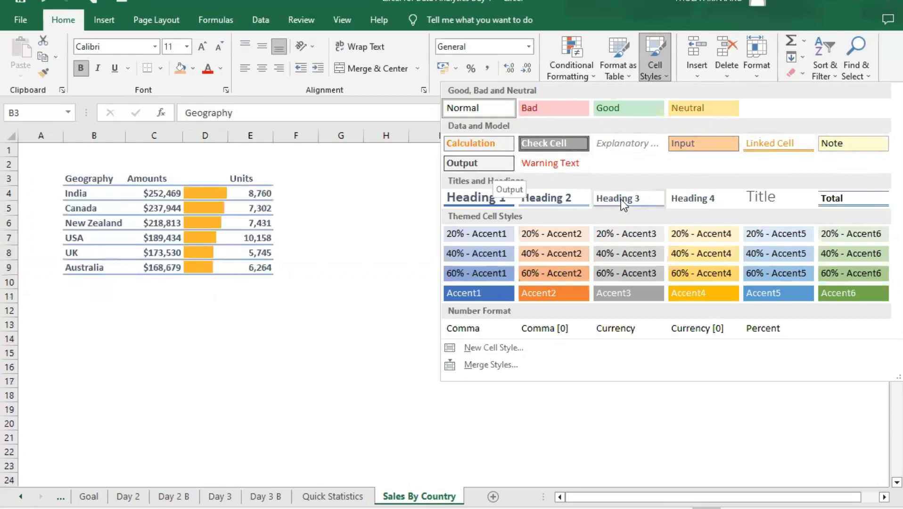
{"action": "left_click", "coordinate": [643, 202]}
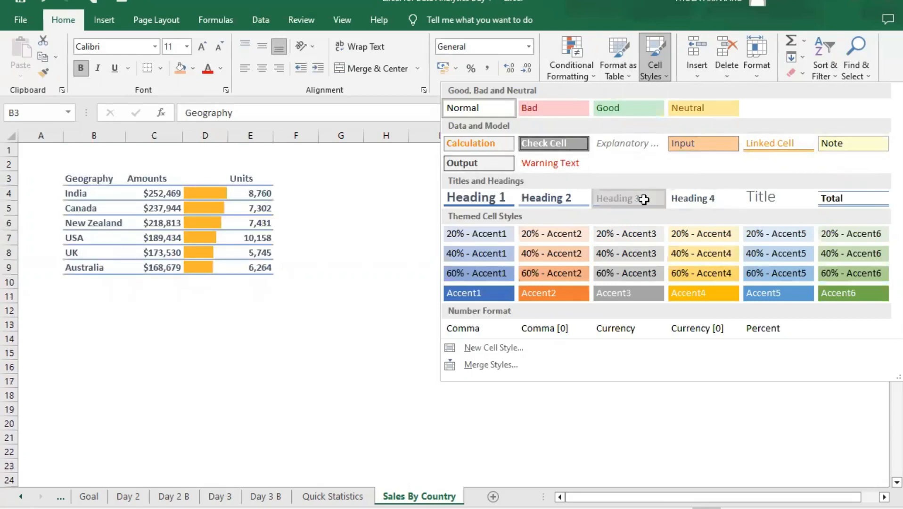
{"action": "left_click", "coordinate": [299, 201]}
{"action": "left_click", "coordinate": [306, 256]}
{"action": "left_click", "coordinate": [315, 270]}
{"action": "left_click", "coordinate": [384, 237]}
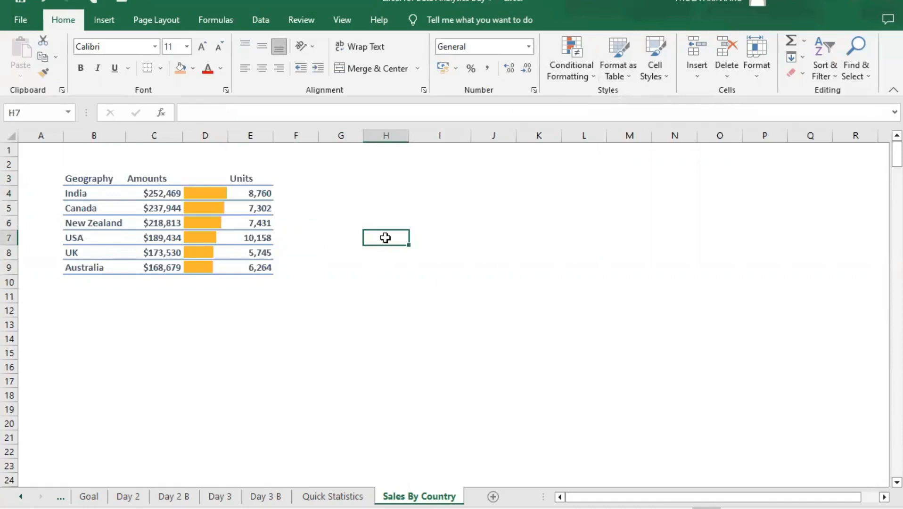
{"action": "left_click", "coordinate": [325, 192]}
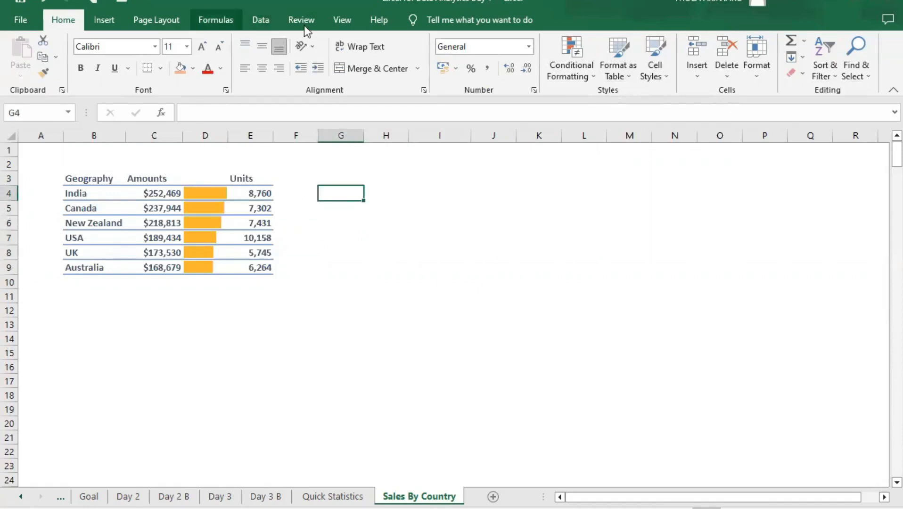
- Turn the gridlines back on for the Sales By Country sheet
{"action": "left_click", "coordinate": [336, 20]}
{"action": "left_click", "coordinate": [163, 68]}
{"action": "left_click", "coordinate": [392, 247]}
{"action": "left_click", "coordinate": [455, 181]}
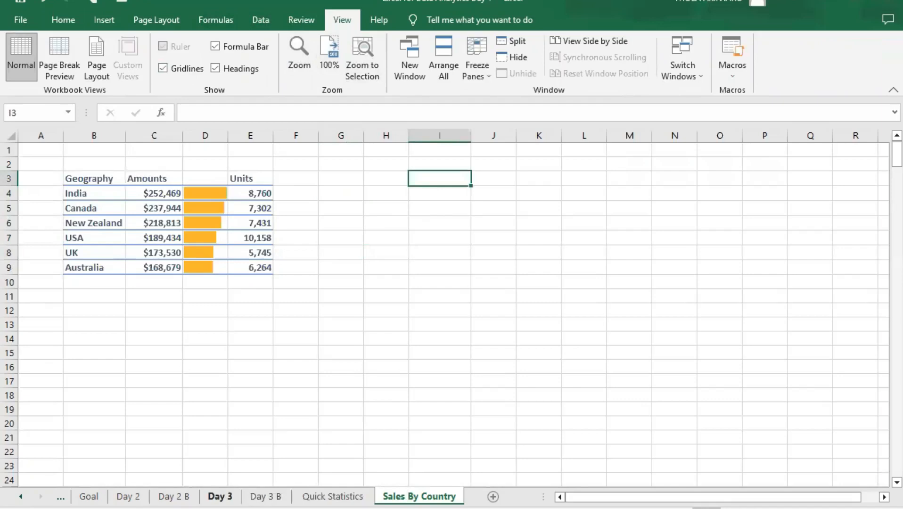
- Check the task list on the Day 3 B sheet for the item after "Sales by country (with formulas)" and return to Sales By Country
{"action": "left_click", "coordinate": [219, 496]}
{"action": "left_click", "coordinate": [266, 496]}
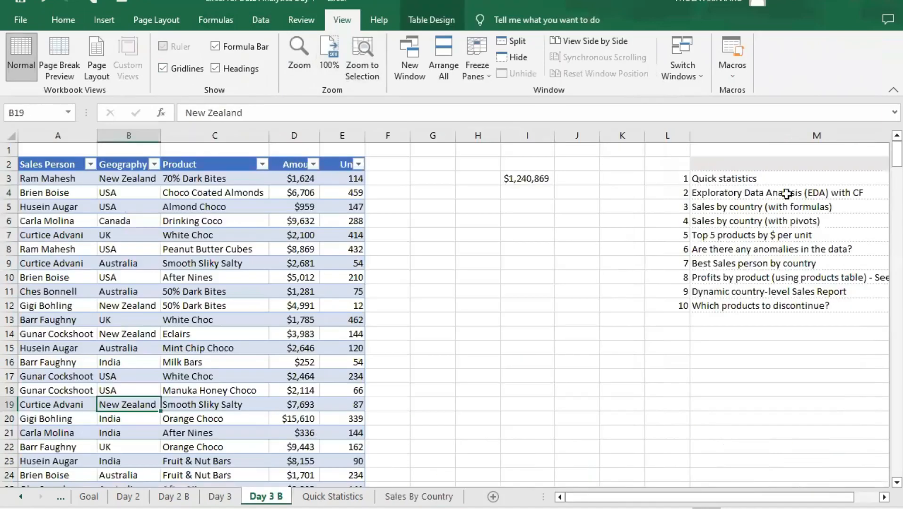
{"action": "left_click", "coordinate": [754, 221]}
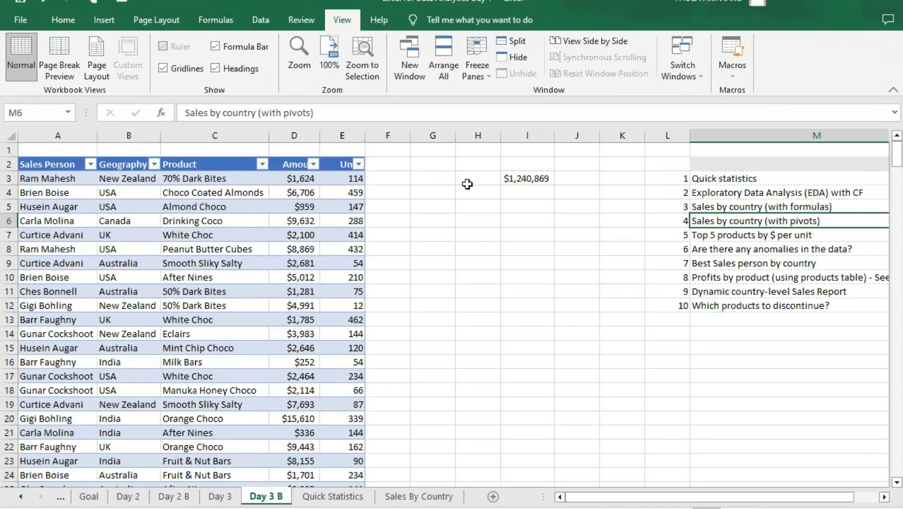
{"action": "left_click", "coordinate": [412, 497]}
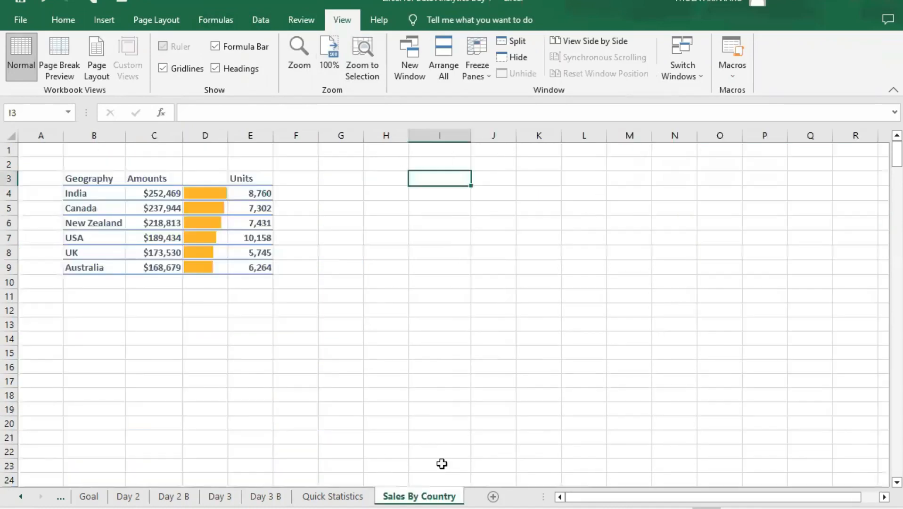
{"action": "left_click", "coordinate": [340, 207]}
{"action": "left_click", "coordinate": [351, 253]}
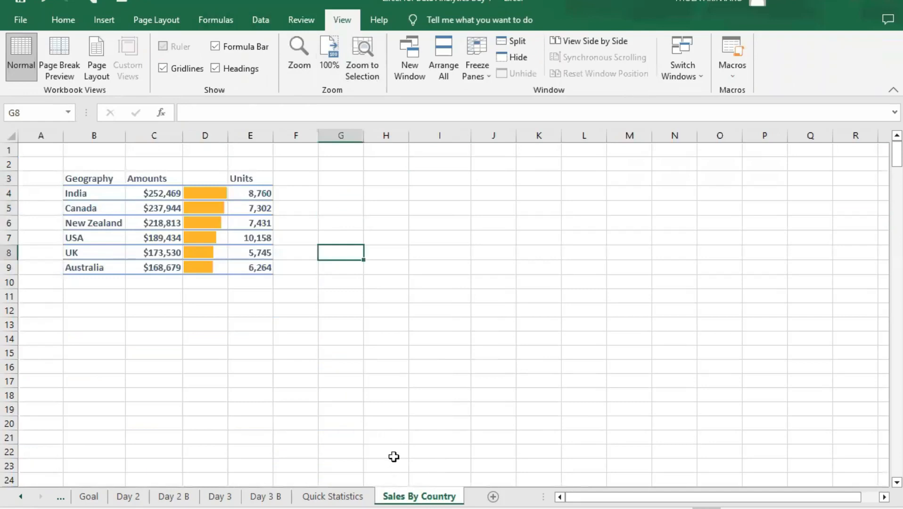
- Add a new worksheet after Sales By Country and name it "Pivot Table"
{"action": "left_click", "coordinate": [492, 496]}
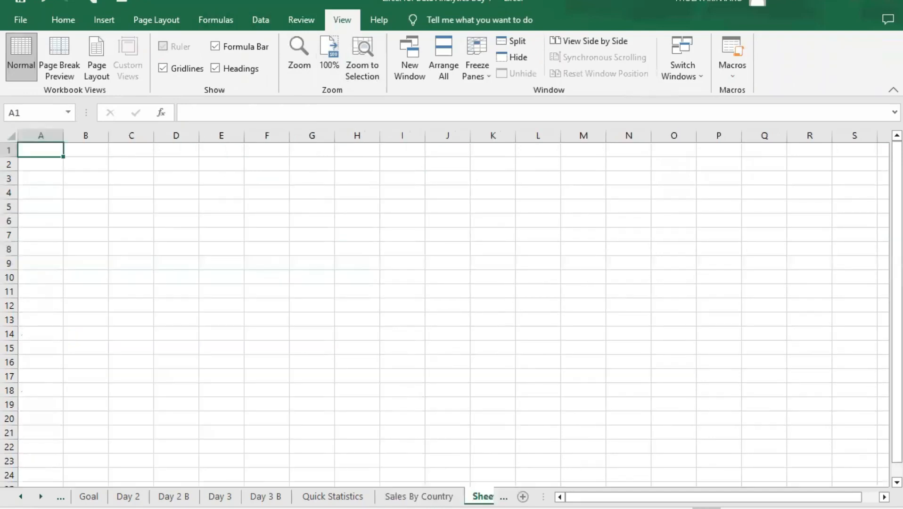
{"action": "left_click", "coordinate": [459, 496]}
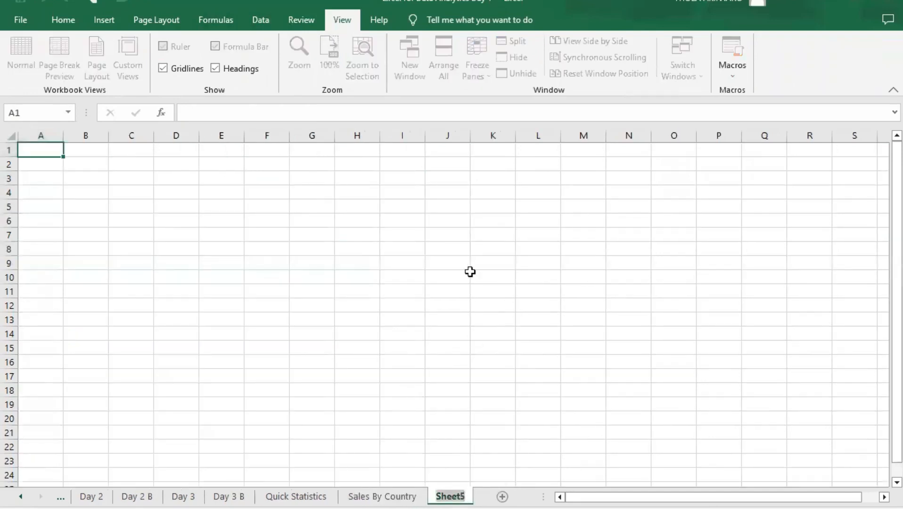
{"action": "type", "text": "P"}
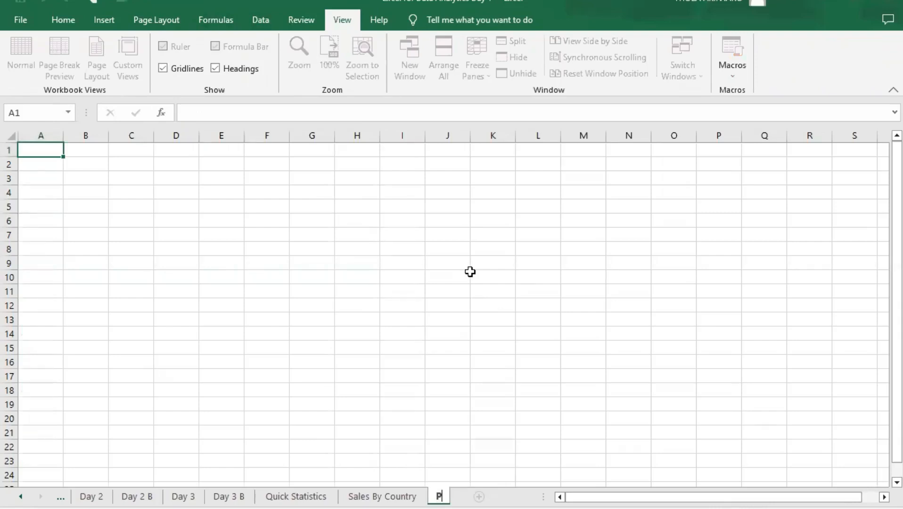
{"action": "type", "text": "ivots"}
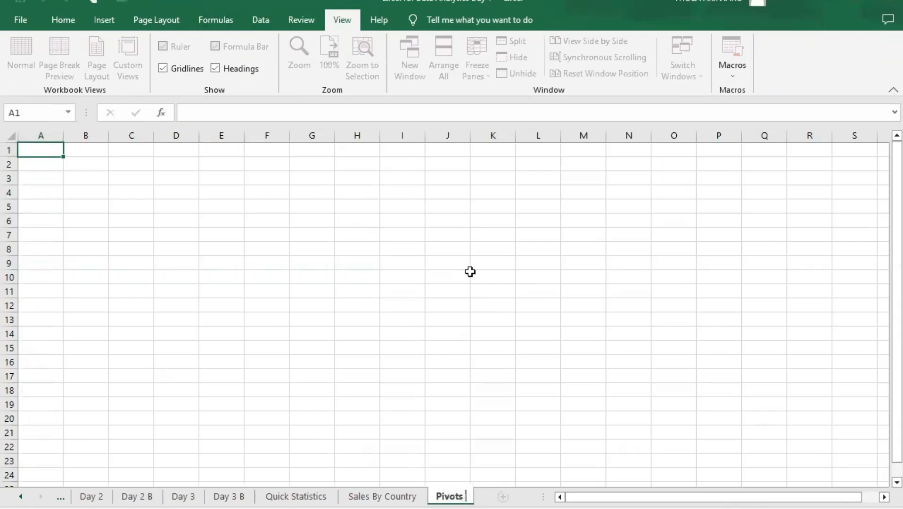
{"action": "key", "text": "BackSpace"}
{"action": "type", "text": "table"}
{"action": "key", "text": "BackSpace"}
{"action": "key", "text": "BackSpace"}
{"action": "key", "text": "BackSpace"}
{"action": "key", "text": "BackSpace"}
{"action": "key", "text": "BackSpace"}
{"action": "type", "text": "Table"}
{"action": "key", "text": "Return"}
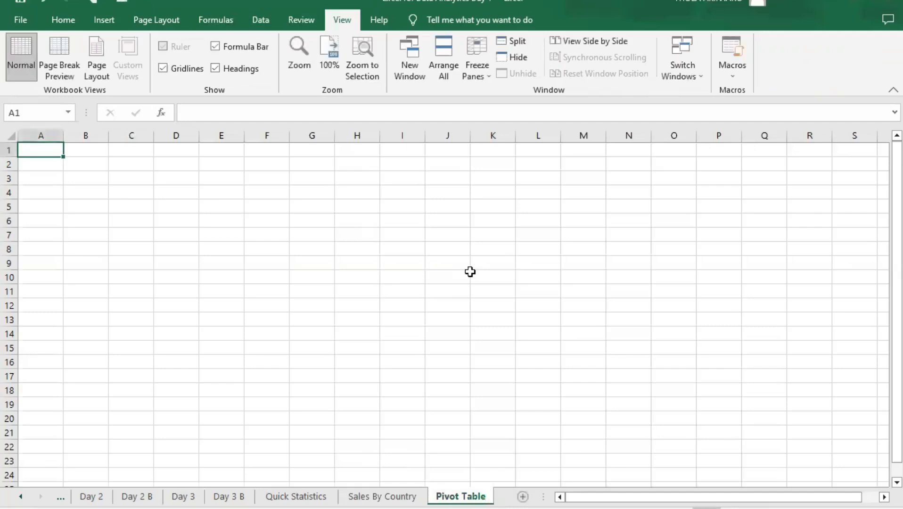
- Review the formula behind India's amount in C4 on the Sales By Country sheet
{"action": "key", "text": "ctrl+Page_Up"}
{"action": "key", "text": "ctrl+Page_Down"}
{"action": "left_click", "coordinate": [406, 495]}
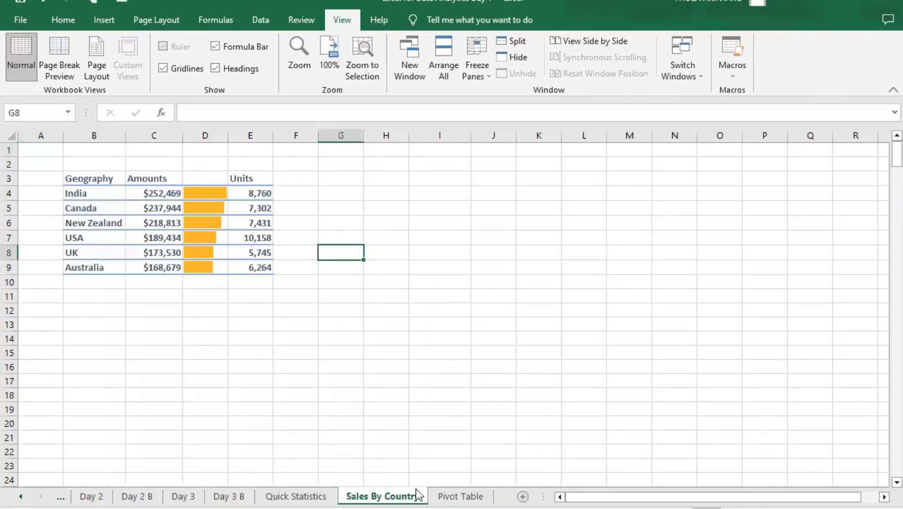
{"action": "left_click", "coordinate": [170, 194]}
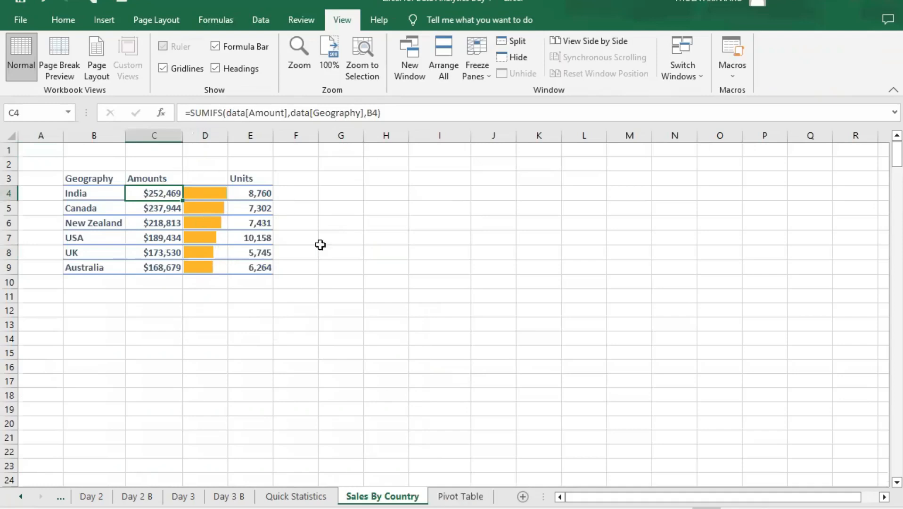
- Insert a PivotTable from the table "data" at cell A1 of the existing Pivot Table worksheet
{"action": "left_click", "coordinate": [458, 497]}
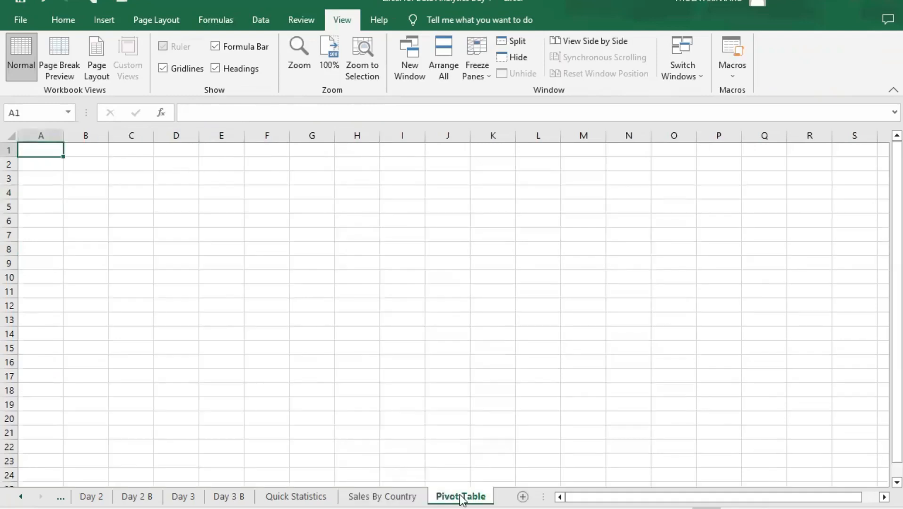
{"action": "left_click", "coordinate": [63, 20]}
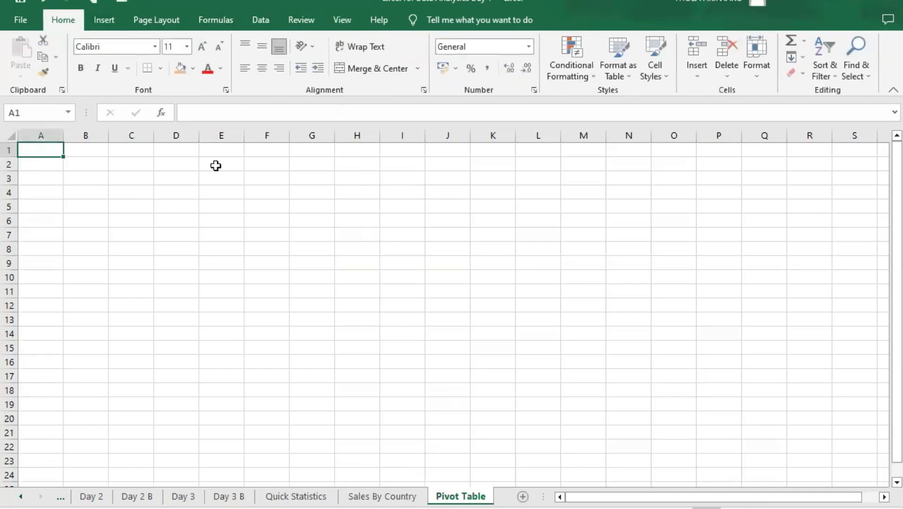
{"action": "left_click", "coordinate": [110, 26]}
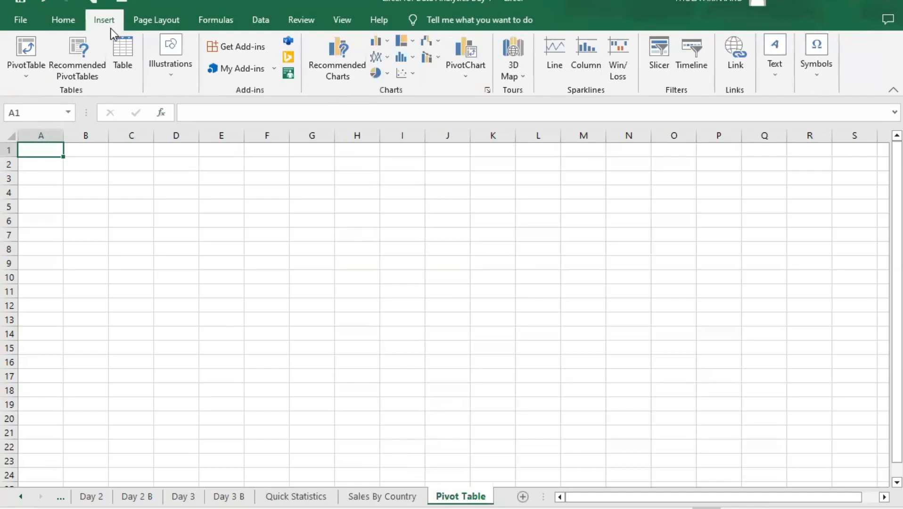
{"action": "left_click", "coordinate": [25, 79]}
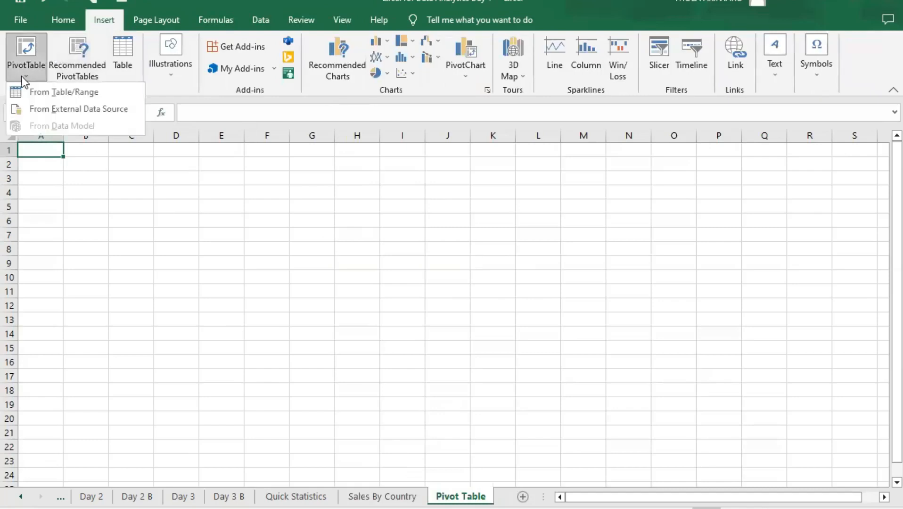
{"action": "left_click", "coordinate": [52, 92]}
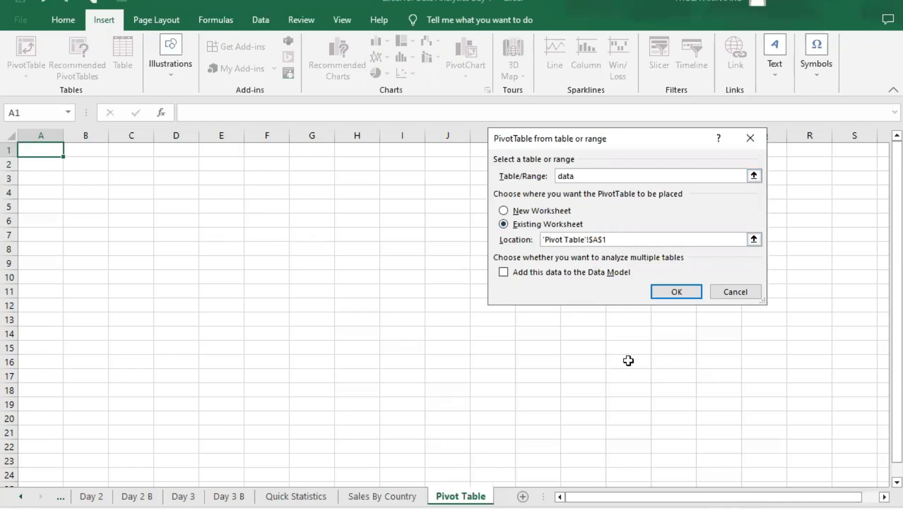
{"action": "left_click", "coordinate": [678, 292]}
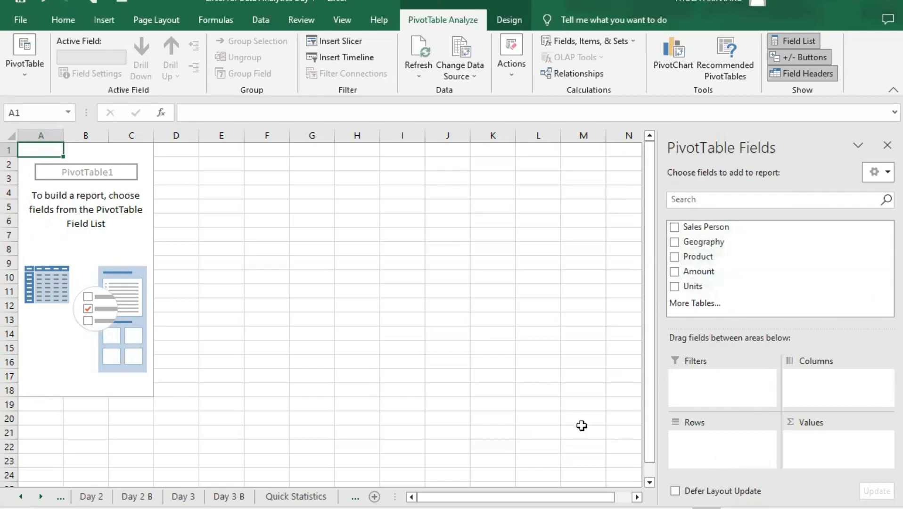
- Look over the columns of the Sales By Country summary as a reference for the pivot report and return to the Pivot Table sheet
{"action": "key", "text": "ctrl+Page_Up"}
{"action": "key", "text": "ctrl+Page_Up"}
{"action": "left_click", "coordinate": [636, 497]}
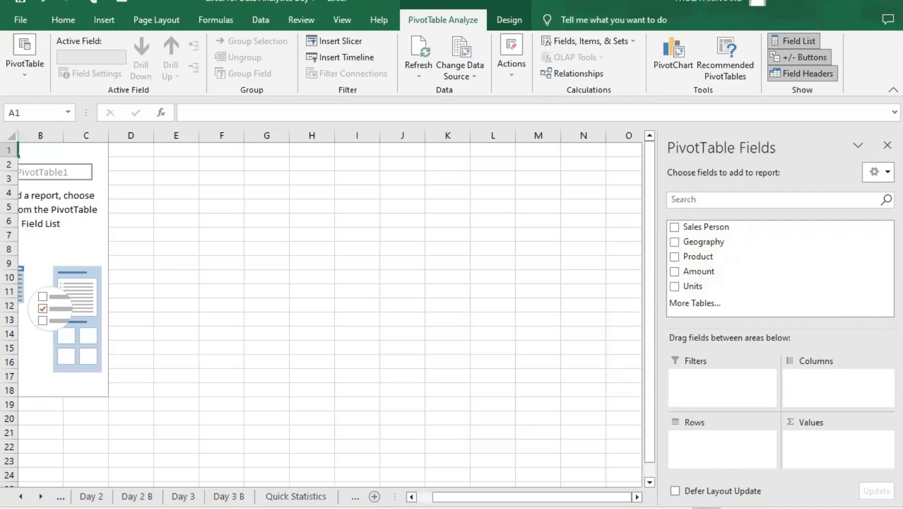
{"action": "key", "text": "ctrl+Page_Up"}
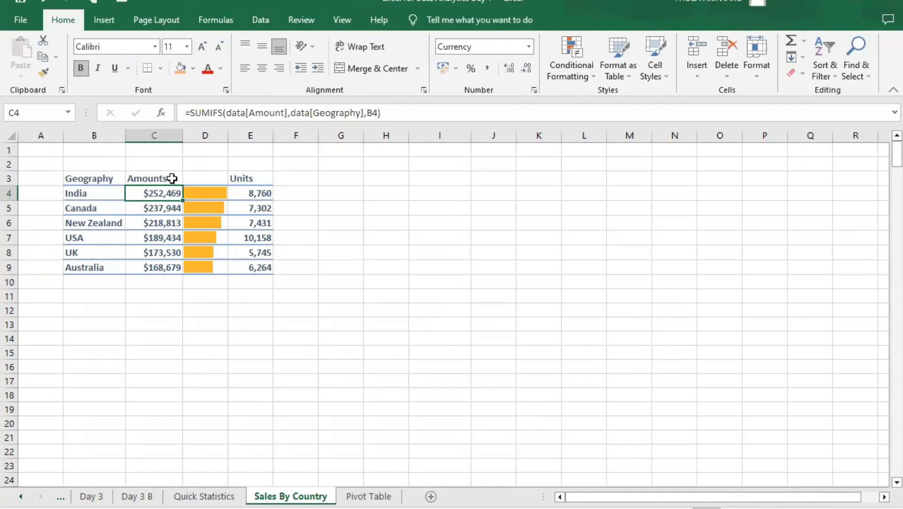
{"action": "left_click", "coordinate": [370, 497]}
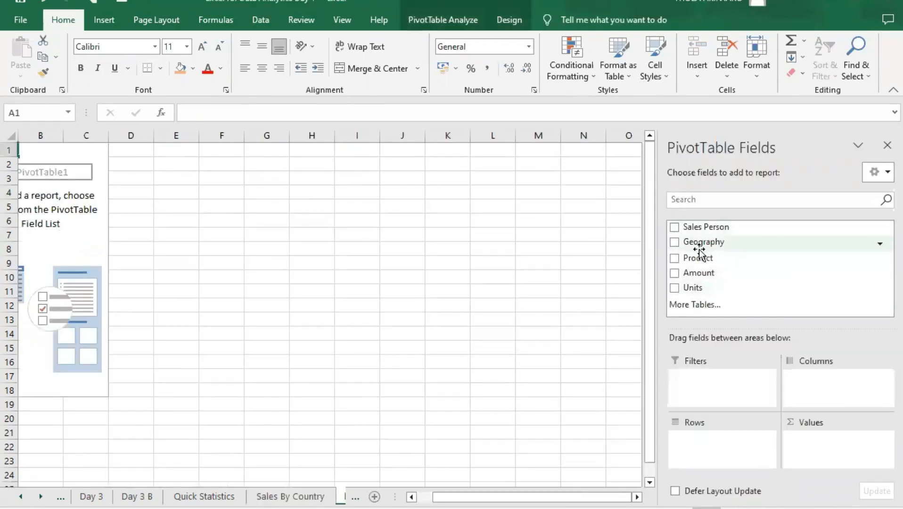
- Add the Geography field to the PivotTable's Rows area and check the country labels
{"action": "left_click_drag", "start_coordinate": [707, 242], "coordinate": [712, 442]}
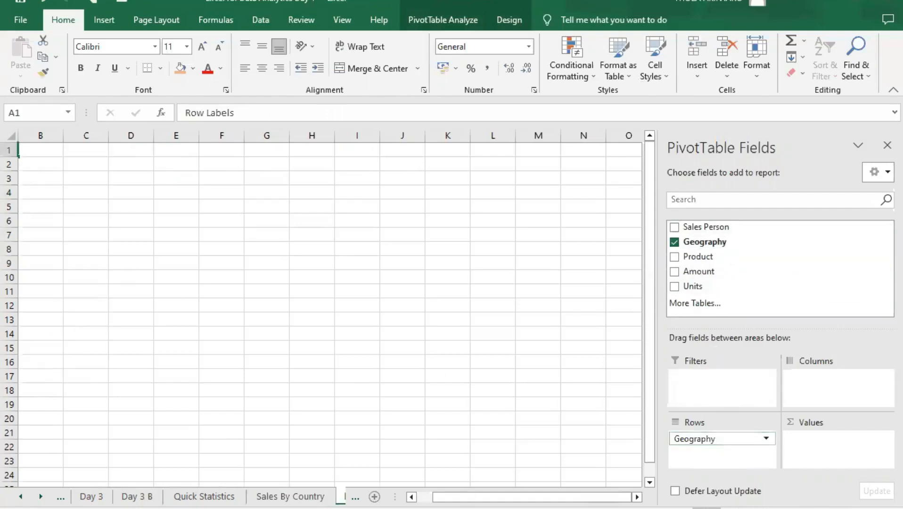
{"action": "scroll", "coordinate": [209, 390], "scroll_direction": "left", "scroll_amount": 1}
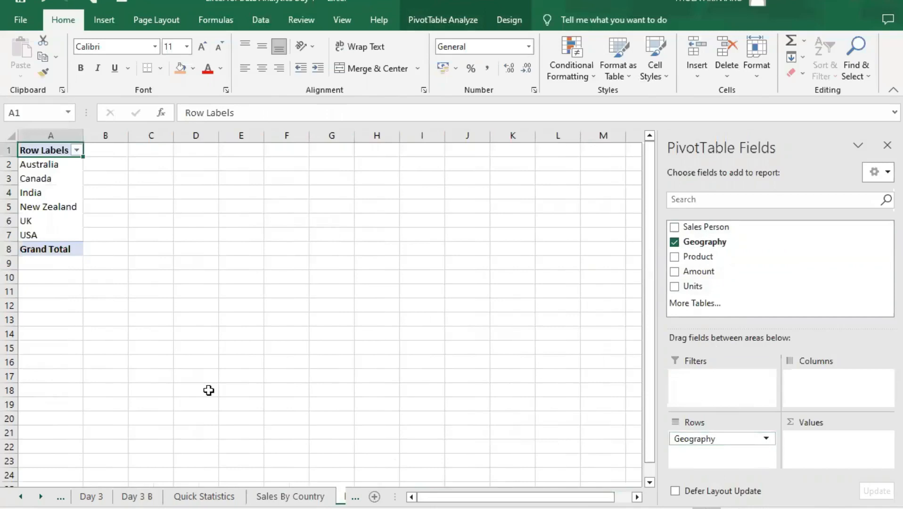
{"action": "left_click", "coordinate": [47, 164]}
{"action": "left_click", "coordinate": [34, 178]}
{"action": "left_click", "coordinate": [35, 196]}
{"action": "left_click", "coordinate": [48, 207]}
{"action": "left_click", "coordinate": [40, 221]}
{"action": "left_click", "coordinate": [35, 234]}
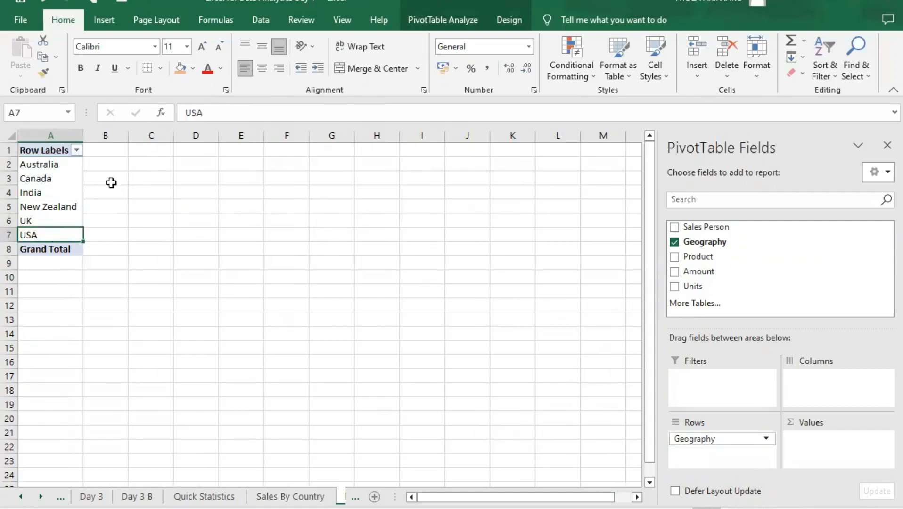
{"action": "left_click", "coordinate": [44, 165]}
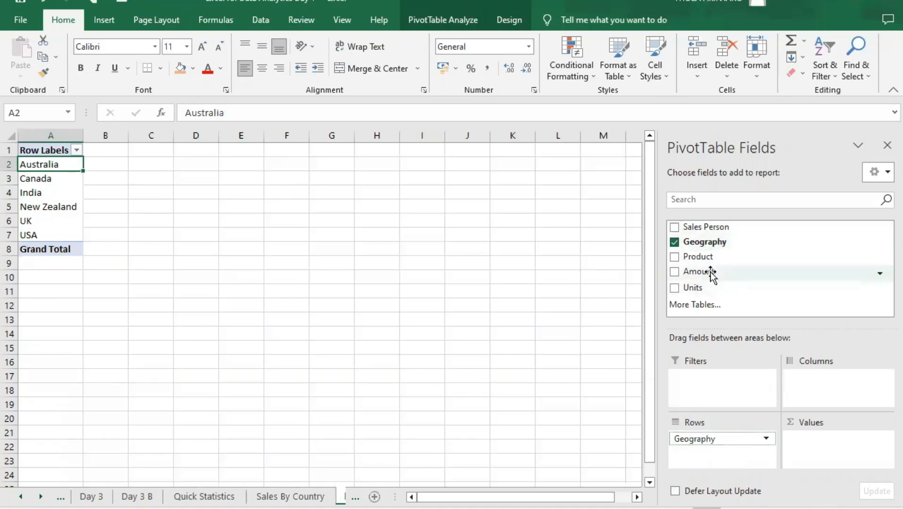
- Add the Amount and Units fields to the PivotTable's Values area as sums
{"action": "left_click_drag", "start_coordinate": [711, 272], "coordinate": [819, 444]}
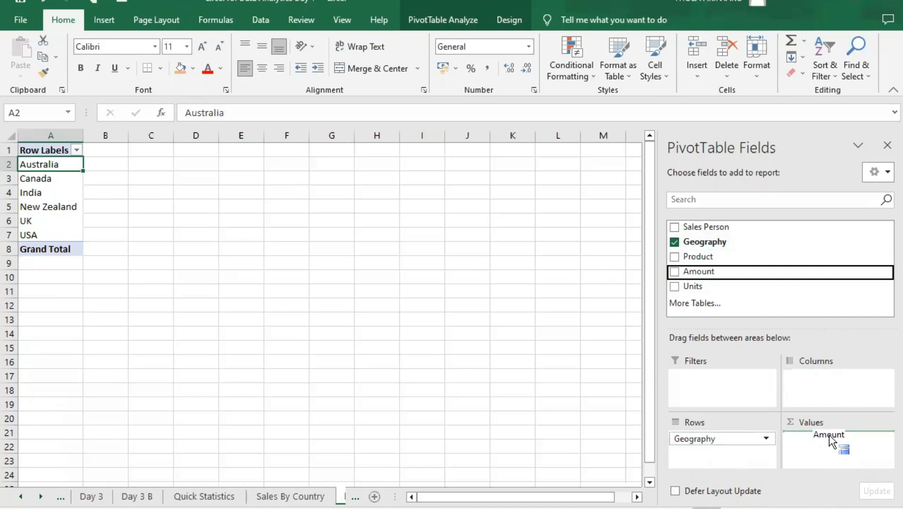
{"action": "mouse_move", "coordinate": [823, 447]}
{"action": "left_mouse_down"}
{"action": "mouse_move", "coordinate": [823, 434]}
{"action": "mouse_move", "coordinate": [808, 427]}
{"action": "mouse_move", "coordinate": [813, 433]}
{"action": "left_mouse_up"}
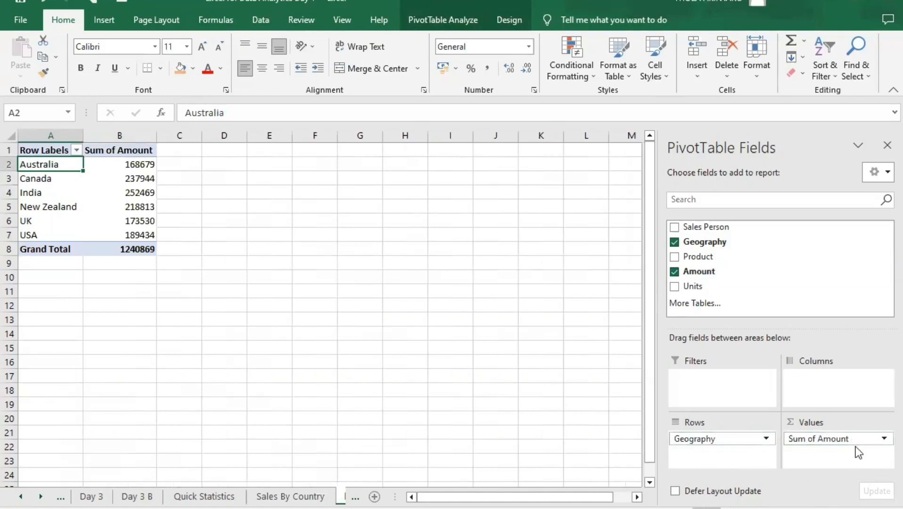
{"action": "left_click", "coordinate": [125, 160]}
{"action": "left_click", "coordinate": [132, 177]}
{"action": "left_click", "coordinate": [134, 192]}
{"action": "left_click", "coordinate": [138, 219]}
{"action": "left_click", "coordinate": [137, 207]}
{"action": "left_click", "coordinate": [138, 234]}
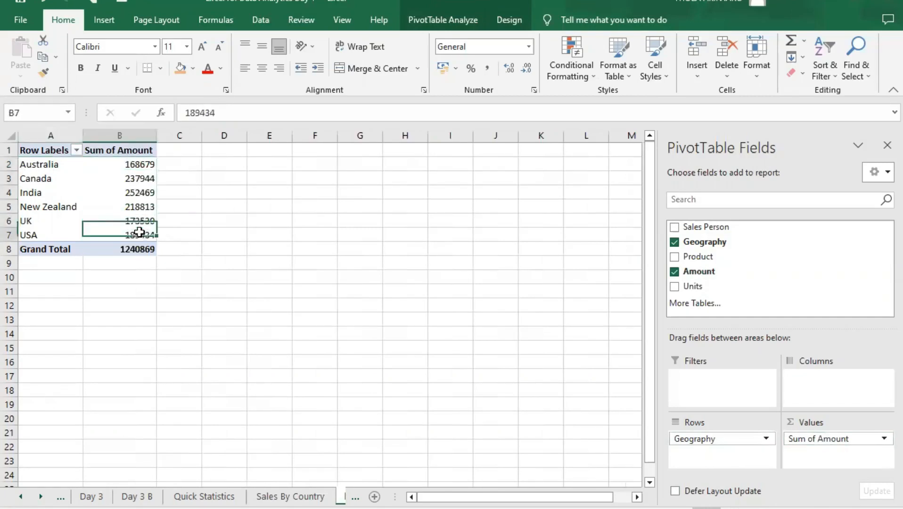
{"action": "left_click_drag", "start_coordinate": [700, 287], "coordinate": [884, 475]}
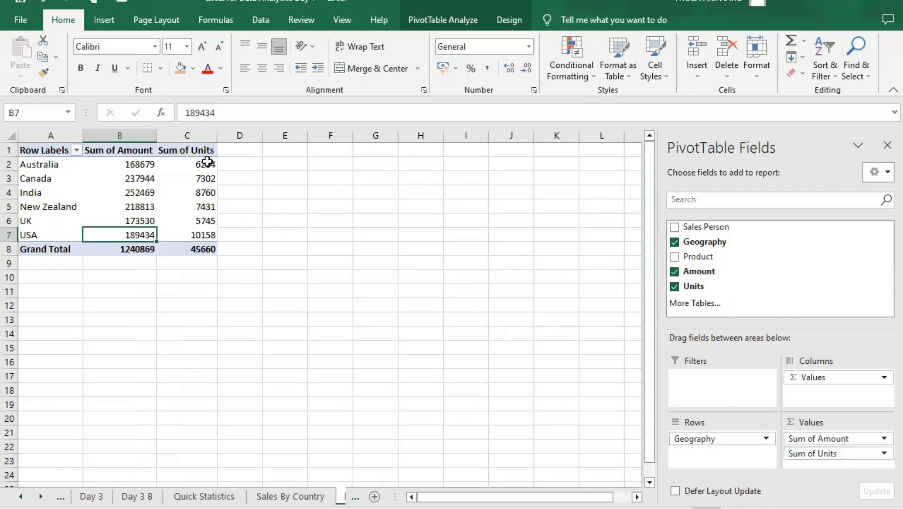
- Look through the Sum of Units and Sum of Amount figures for each country
{"action": "left_click", "coordinate": [207, 163]}
{"action": "left_click", "coordinate": [208, 179]}
{"action": "left_click", "coordinate": [208, 193]}
{"action": "left_click", "coordinate": [208, 207]}
{"action": "left_click", "coordinate": [207, 221]}
{"action": "left_click", "coordinate": [207, 236]}
{"action": "left_click", "coordinate": [209, 249]}
{"action": "left_click", "coordinate": [208, 179]}
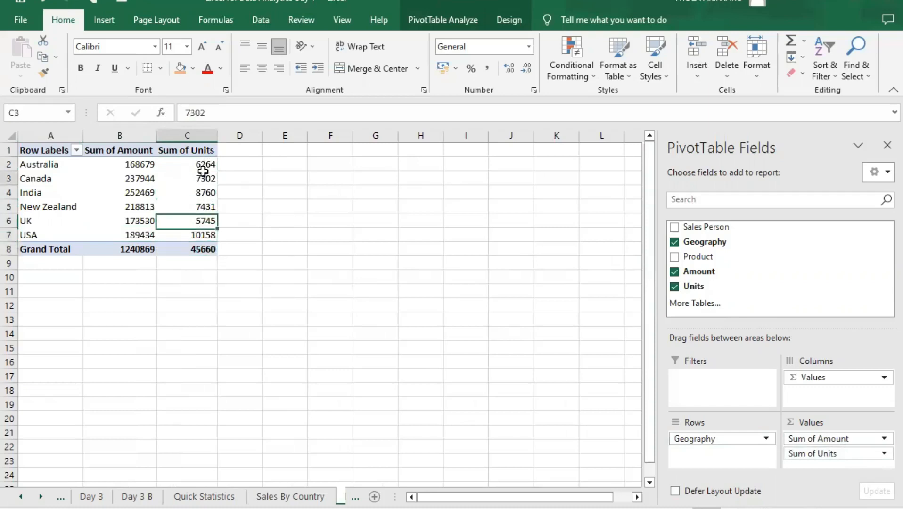
{"action": "left_click", "coordinate": [206, 164]}
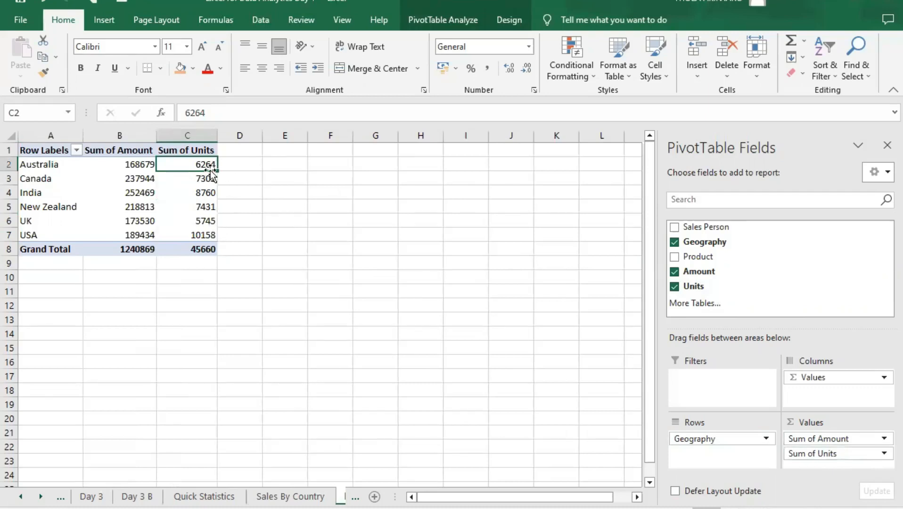
{"action": "left_click", "coordinate": [188, 179]}
{"action": "left_click", "coordinate": [187, 193]}
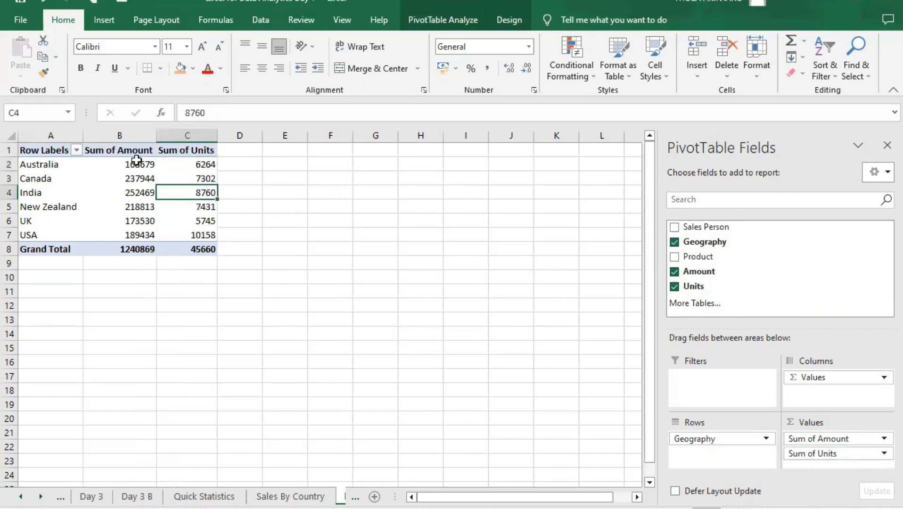
{"action": "left_click", "coordinate": [132, 163]}
{"action": "left_click", "coordinate": [130, 179]}
{"action": "left_click", "coordinate": [132, 203]}
{"action": "left_click_drag", "start_coordinate": [137, 220], "coordinate": [140, 235]}
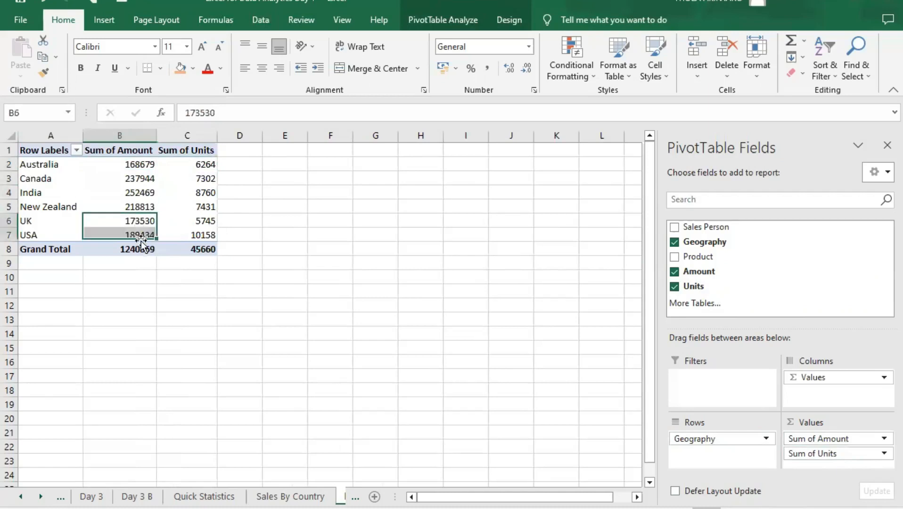
{"action": "left_click", "coordinate": [139, 194]}
- Format the Sum of Amount values in B2:B8 as currency with 0 decimal places and the $ Cherokee (Cherokee, United States) symbol
{"action": "left_click_drag", "start_coordinate": [122, 164], "coordinate": [129, 248]}
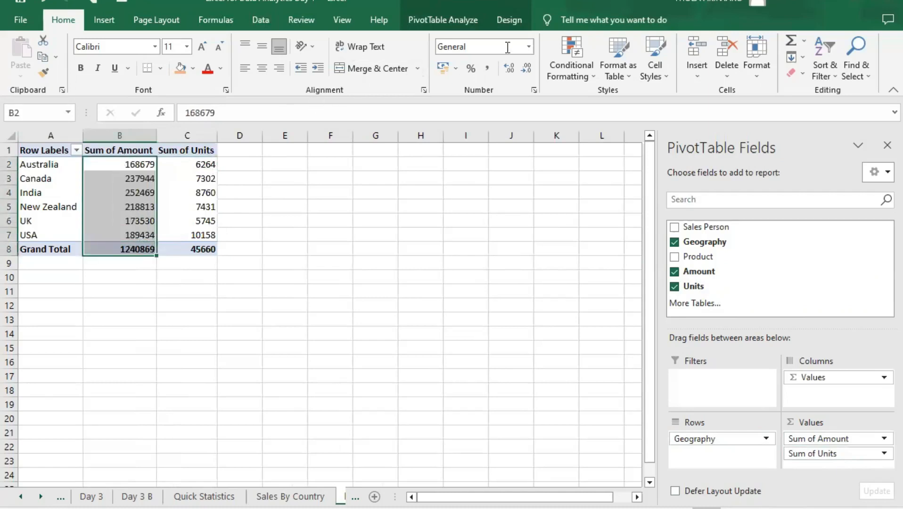
{"action": "left_click", "coordinate": [528, 47]}
{"action": "left_click", "coordinate": [498, 377]}
{"action": "left_click", "coordinate": [471, 105]}
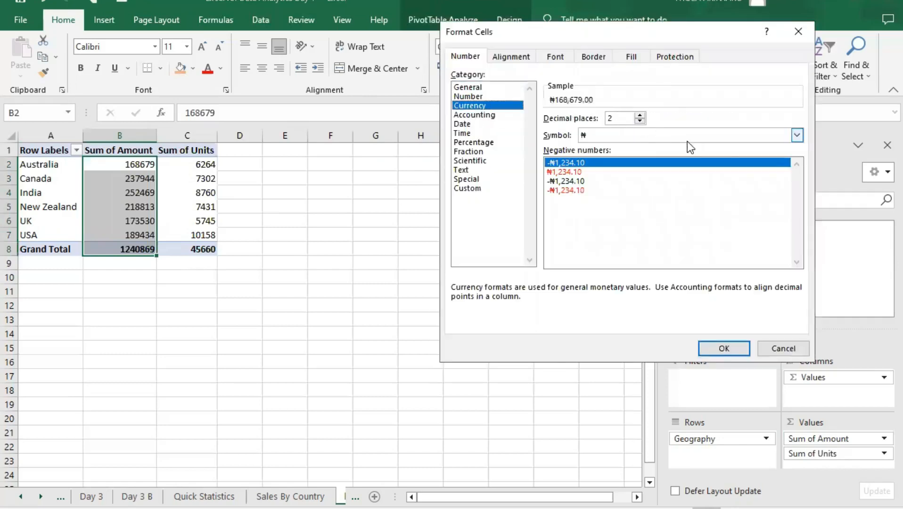
{"action": "left_click", "coordinate": [640, 122]}
{"action": "left_click", "coordinate": [639, 121]}
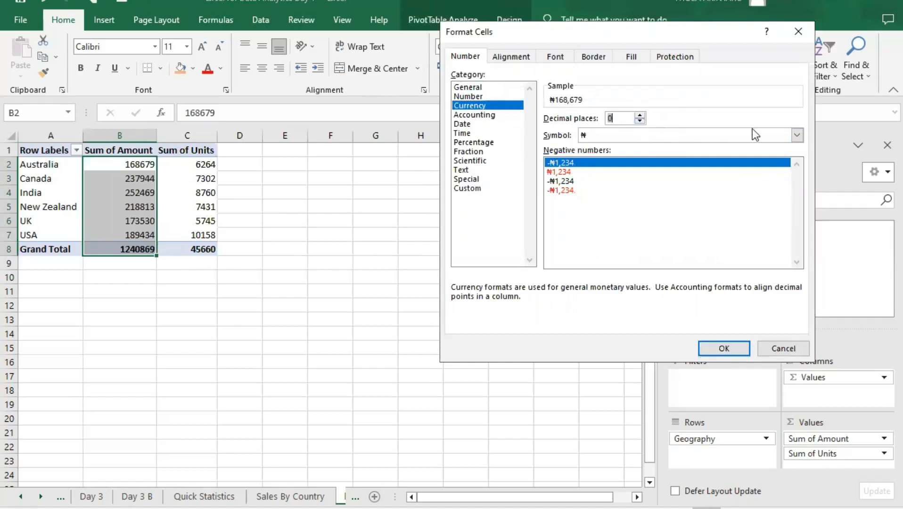
{"action": "left_click", "coordinate": [796, 134]}
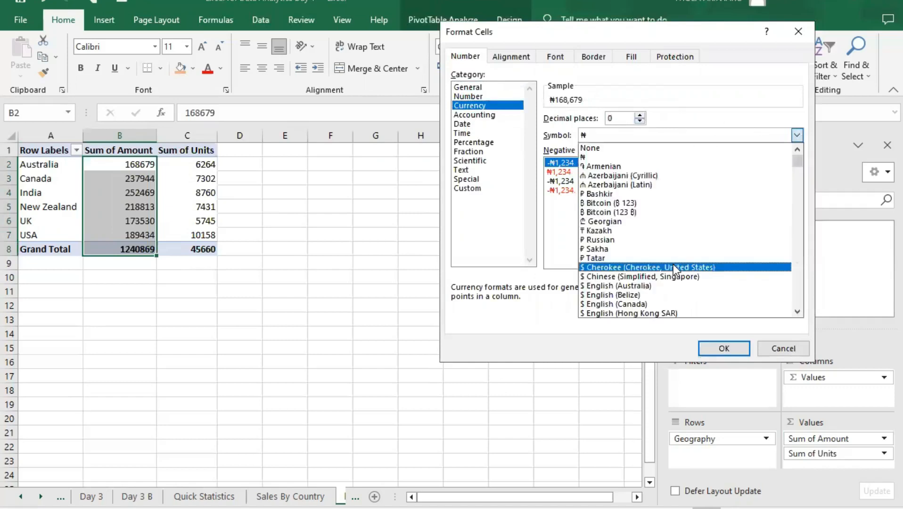
{"action": "left_click", "coordinate": [673, 264]}
{"action": "left_click", "coordinate": [735, 349]}
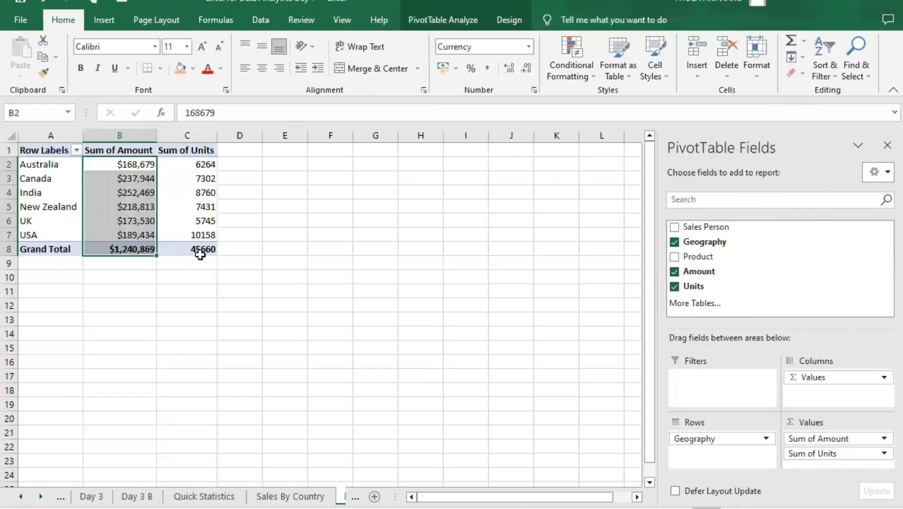
- Format the Sum of Units values in C2:C8 as Number with the 1000 separator and 0 decimal places
{"action": "left_click", "coordinate": [187, 178]}
{"action": "left_click", "coordinate": [190, 164]}
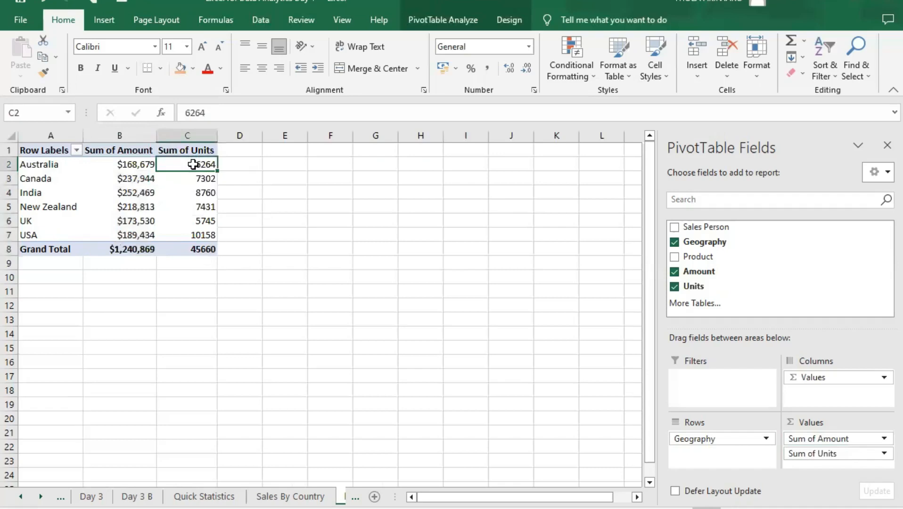
{"action": "left_click_drag", "start_coordinate": [191, 223], "coordinate": [187, 252]}
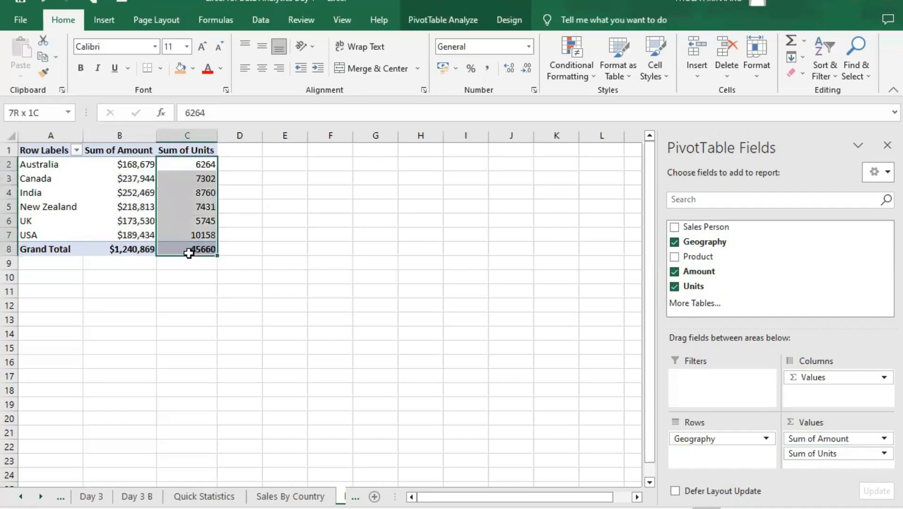
{"action": "left_click", "coordinate": [529, 47]}
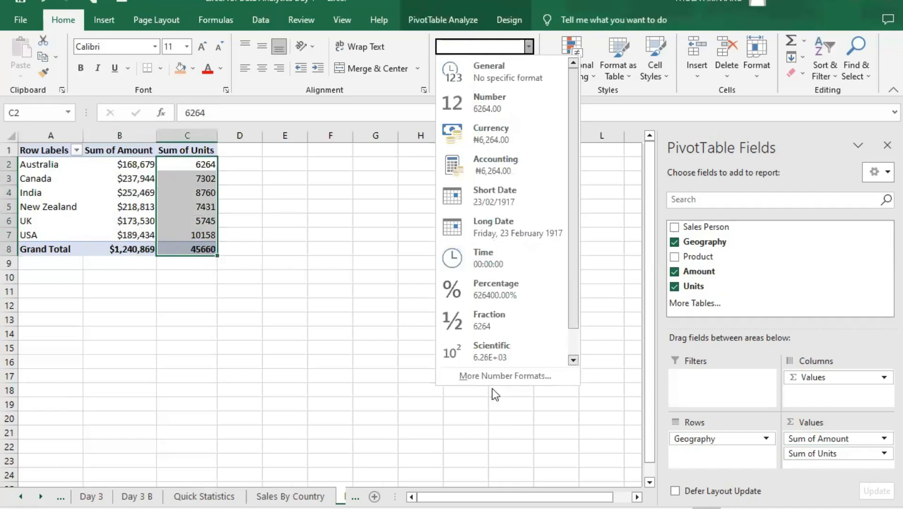
{"action": "left_click", "coordinate": [504, 375]}
{"action": "left_click", "coordinate": [488, 96]}
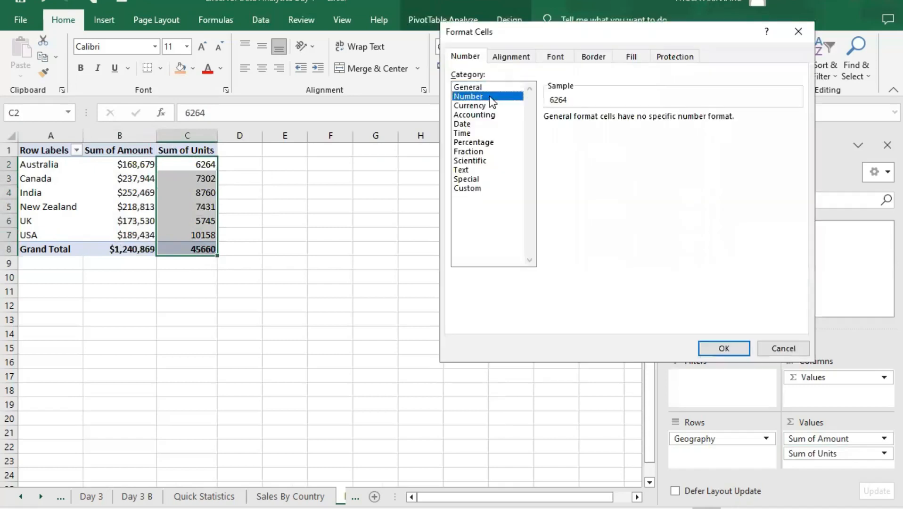
{"action": "left_click", "coordinate": [548, 136]}
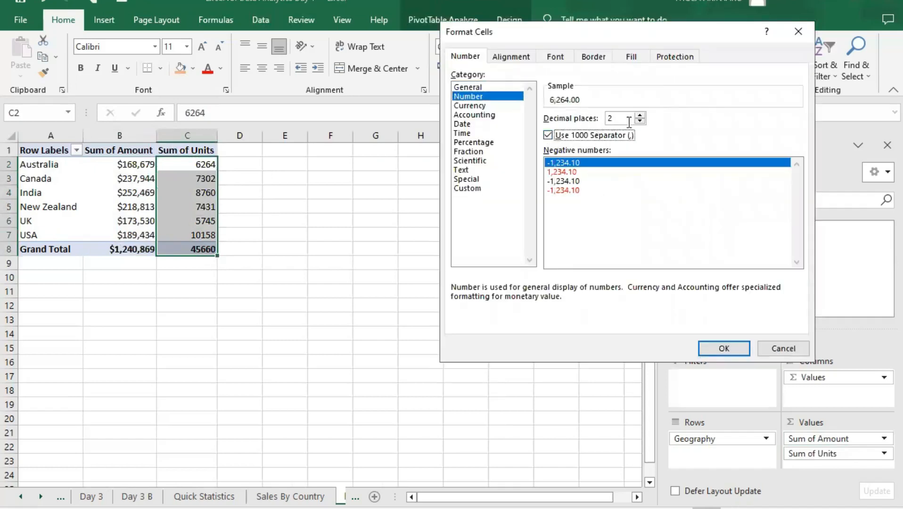
{"action": "left_click", "coordinate": [640, 121]}
{"action": "left_click", "coordinate": [640, 121]}
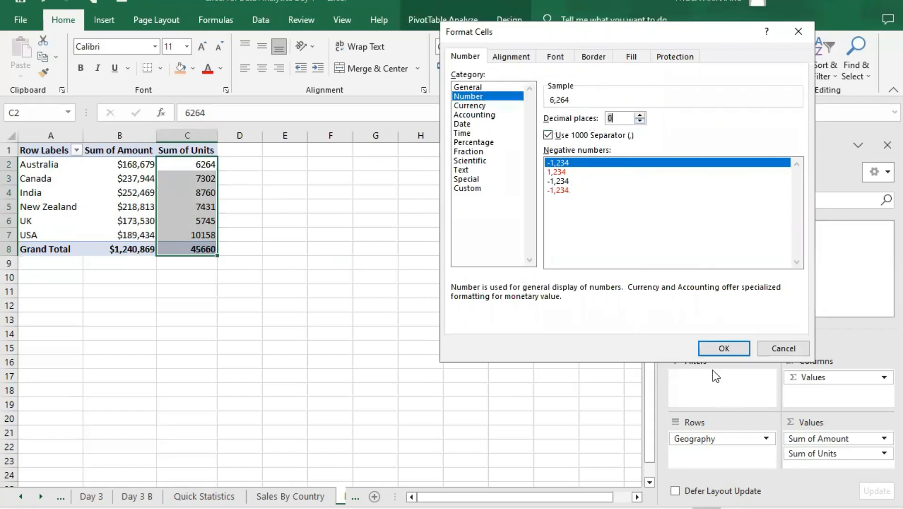
{"action": "left_click", "coordinate": [714, 343]}
- Review the formatted amounts and units of each country in the PivotTable
{"action": "left_click", "coordinate": [298, 252]}
{"action": "left_click", "coordinate": [187, 201]}
{"action": "left_click", "coordinate": [163, 167]}
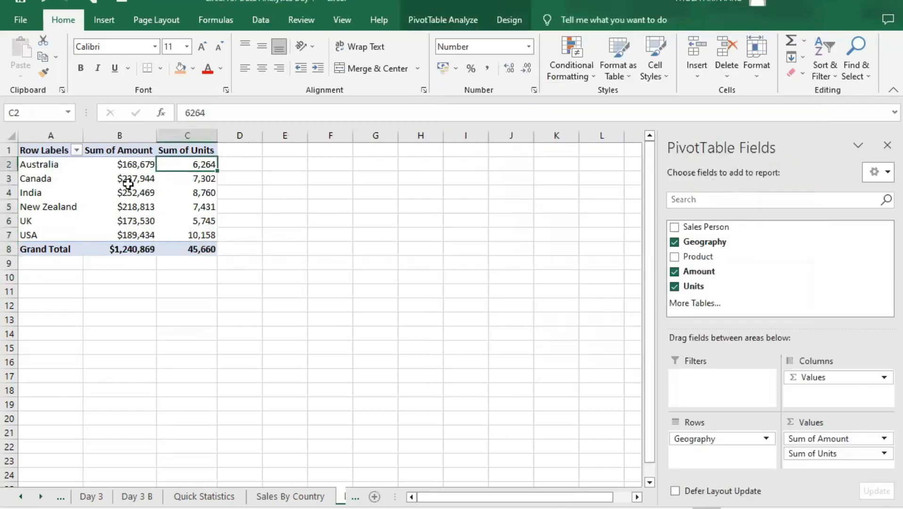
{"action": "mouse_move", "coordinate": [121, 174]}
{"action": "left_click", "coordinate": [126, 165]}
{"action": "left_click", "coordinate": [123, 179]}
{"action": "left_click", "coordinate": [128, 193]}
{"action": "left_click", "coordinate": [132, 207]}
{"action": "left_click", "coordinate": [134, 222]}
{"action": "left_click", "coordinate": [141, 235]}
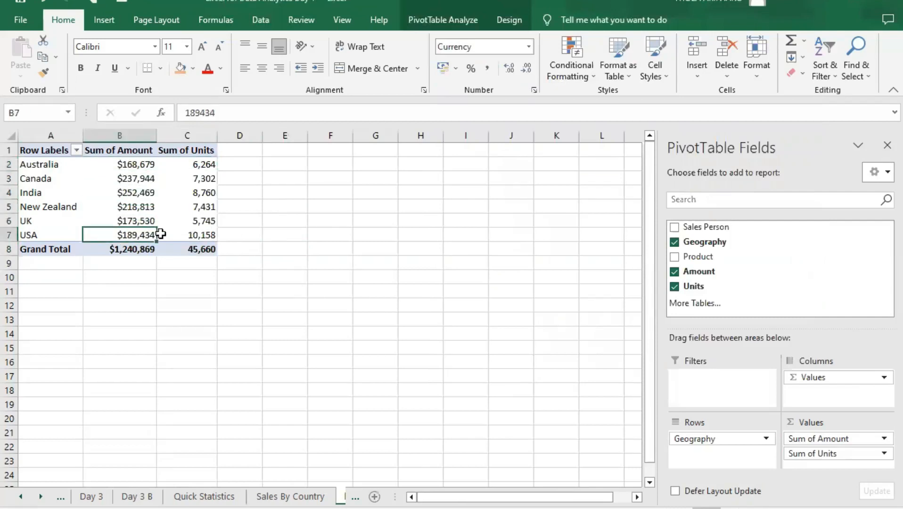
{"action": "left_click", "coordinate": [163, 249]}
- Sort the PivotTable's countries by Sum of Amount from largest to smallest
{"action": "left_click", "coordinate": [123, 164]}
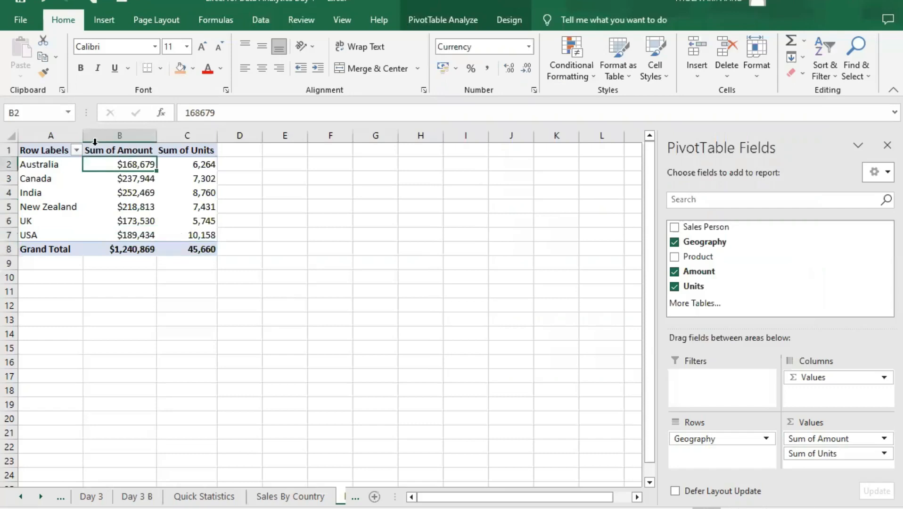
{"action": "right_click", "coordinate": [126, 163]}
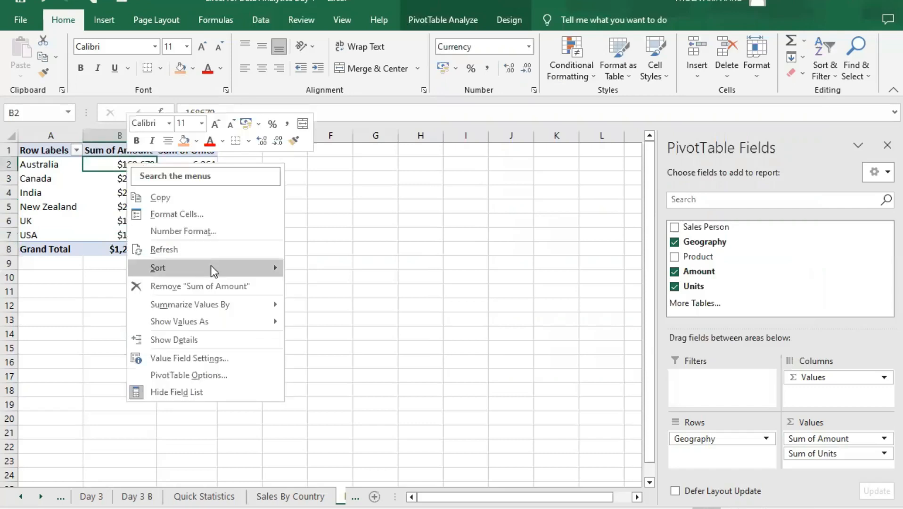
{"action": "mouse_move", "coordinate": [213, 271]}
{"action": "left_click", "coordinate": [337, 287]}
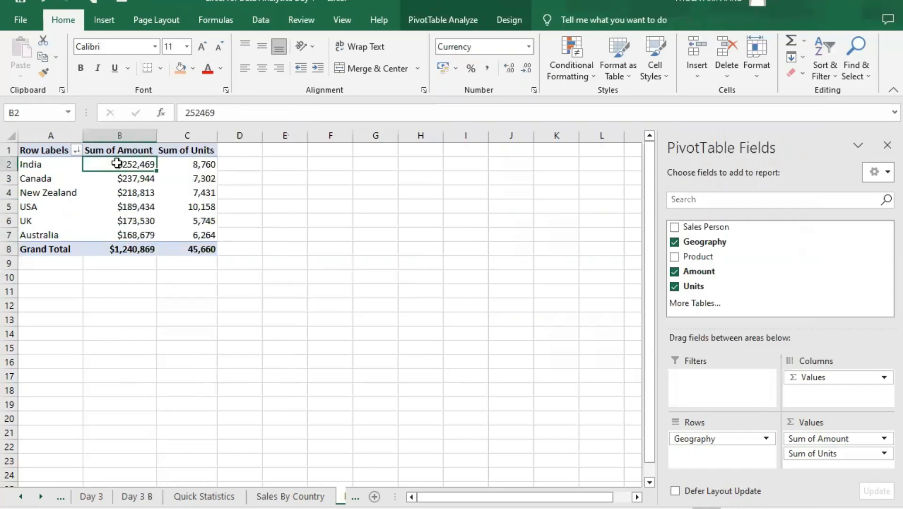
- Examine the sorted amounts, the units and the grand totals of the PivotTable
{"action": "left_click", "coordinate": [119, 250]}
{"action": "left_click", "coordinate": [142, 164]}
{"action": "left_click", "coordinate": [184, 163]}
{"action": "left_click", "coordinate": [203, 192]}
{"action": "left_click", "coordinate": [200, 207]}
{"action": "left_click", "coordinate": [202, 235]}
{"action": "left_click", "coordinate": [198, 249]}
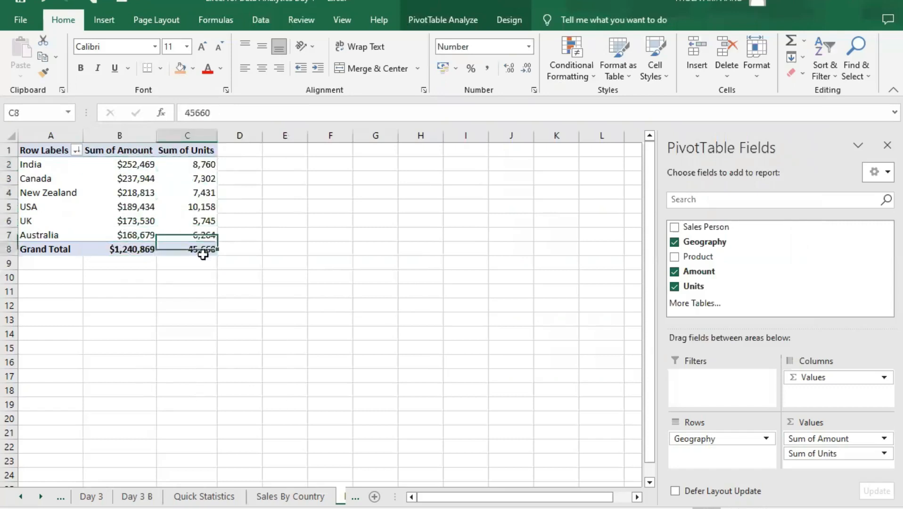
{"action": "left_click", "coordinate": [109, 243]}
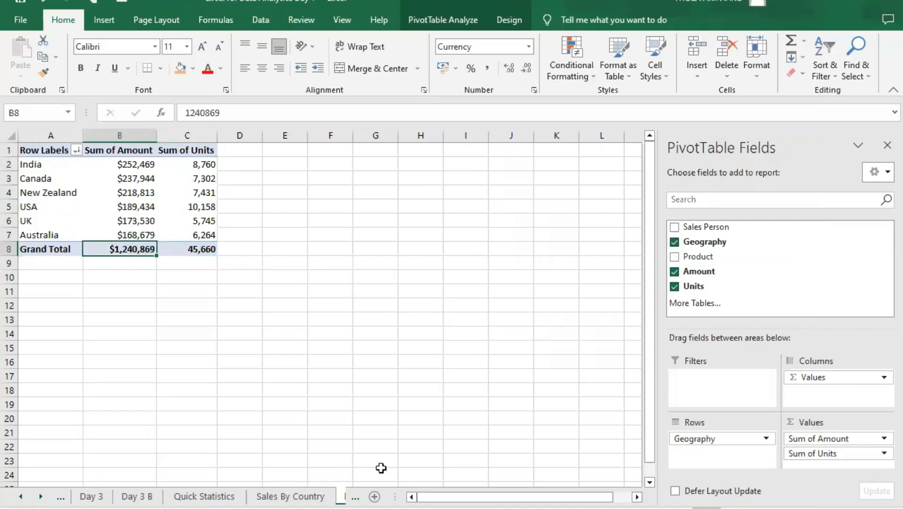
{"action": "left_click", "coordinate": [142, 163]}
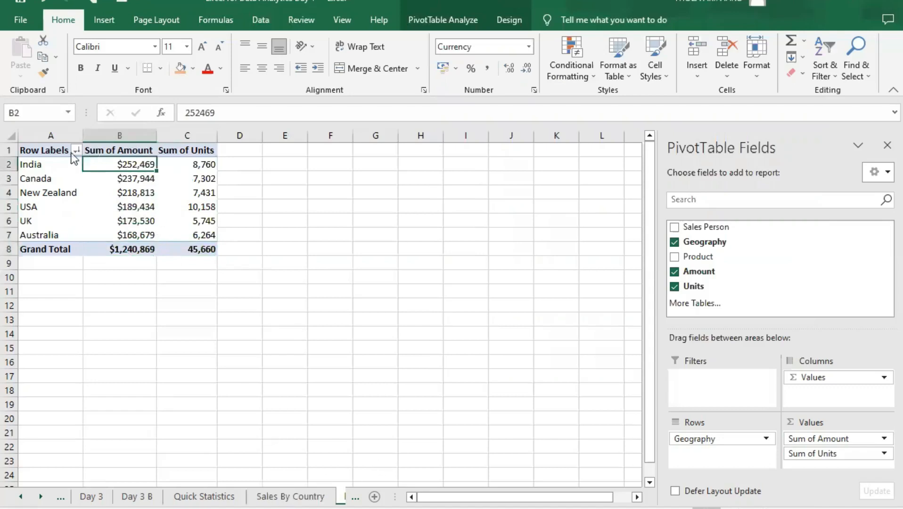
- Move the whole PivotTable so that it starts at cell D10 and autofit the width of column F
{"action": "left_click_drag", "start_coordinate": [35, 144], "coordinate": [179, 239]}
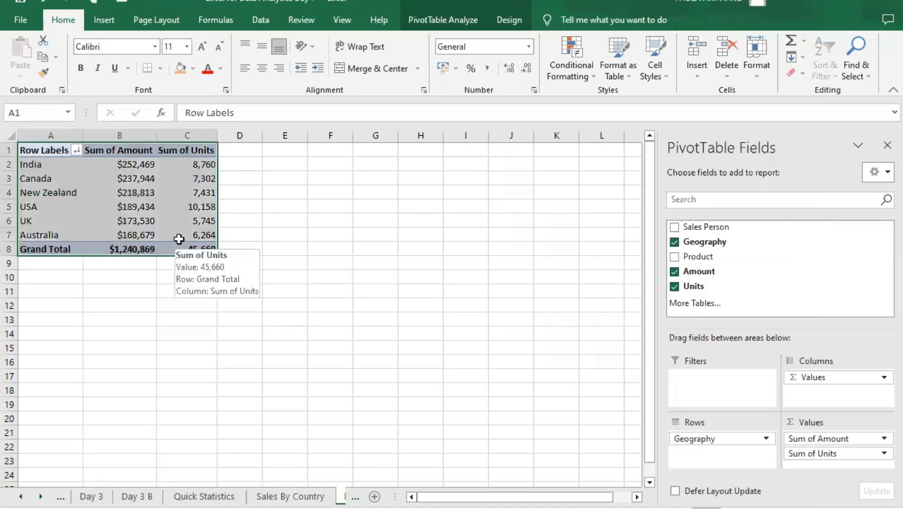
{"action": "left_click_drag", "start_coordinate": [218, 200], "coordinate": [255, 208]}
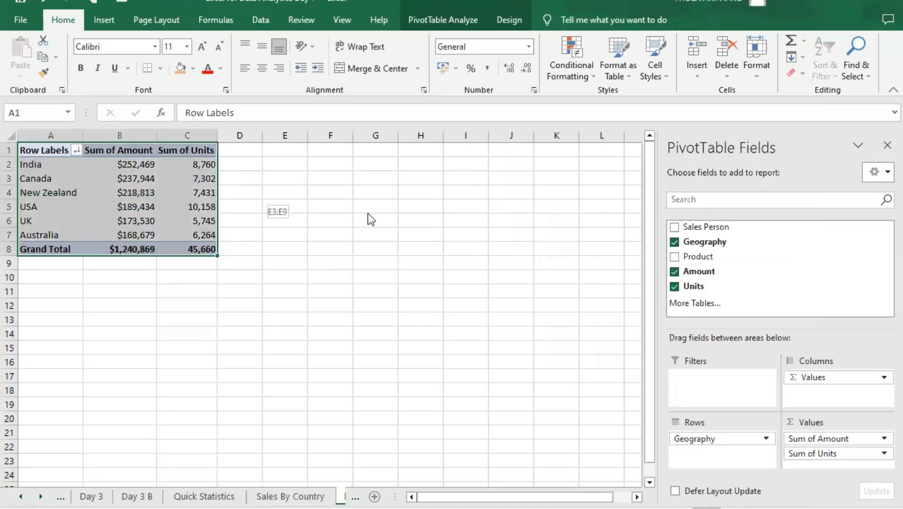
{"action": "left_click_drag", "start_coordinate": [335, 326], "coordinate": [335, 326]}
{"action": "left_click", "coordinate": [396, 288]}
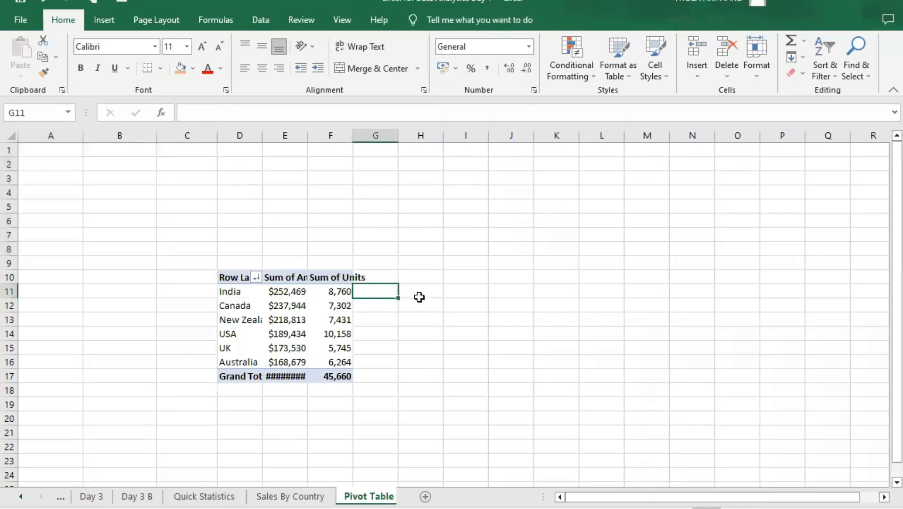
{"action": "double_click", "coordinate": [351, 137]}
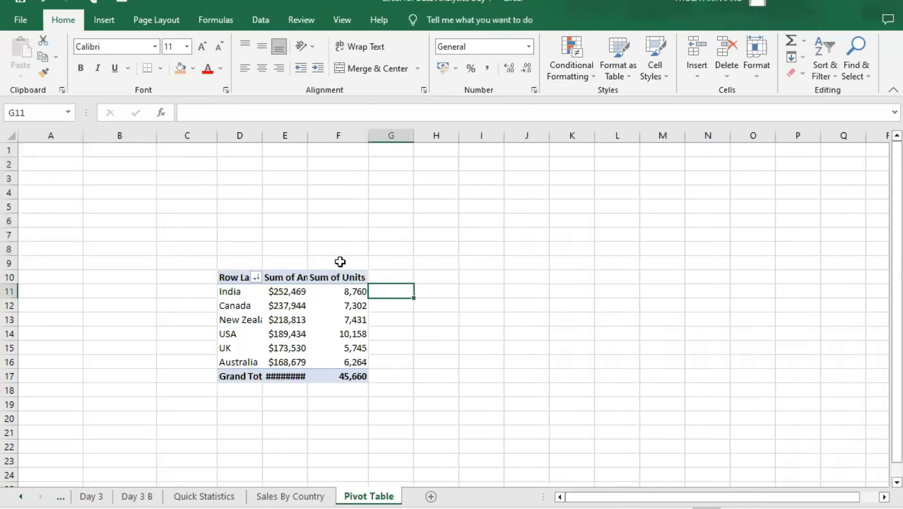
- Autofit the widths of columns D and E so that the PivotTable's labels and amounts fit
{"action": "left_click", "coordinate": [341, 290]}
{"action": "left_click", "coordinate": [292, 290]}
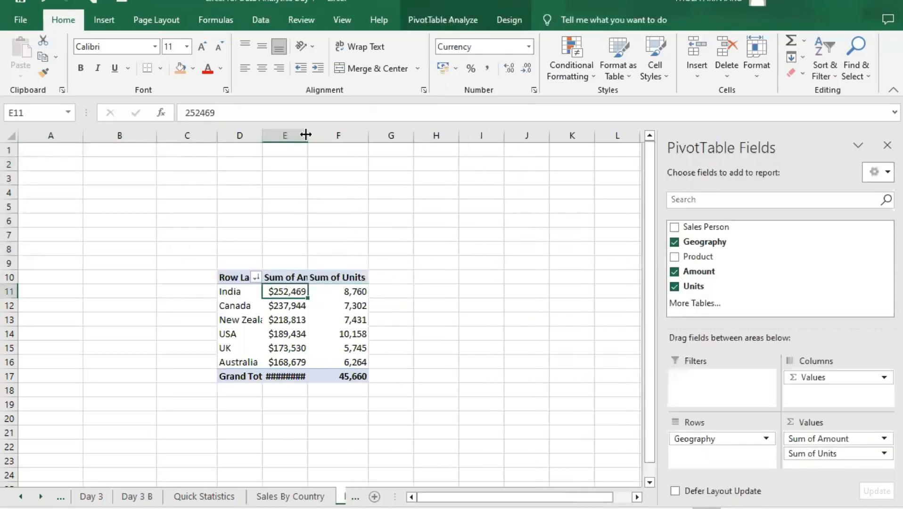
{"action": "double_click", "coordinate": [307, 136]}
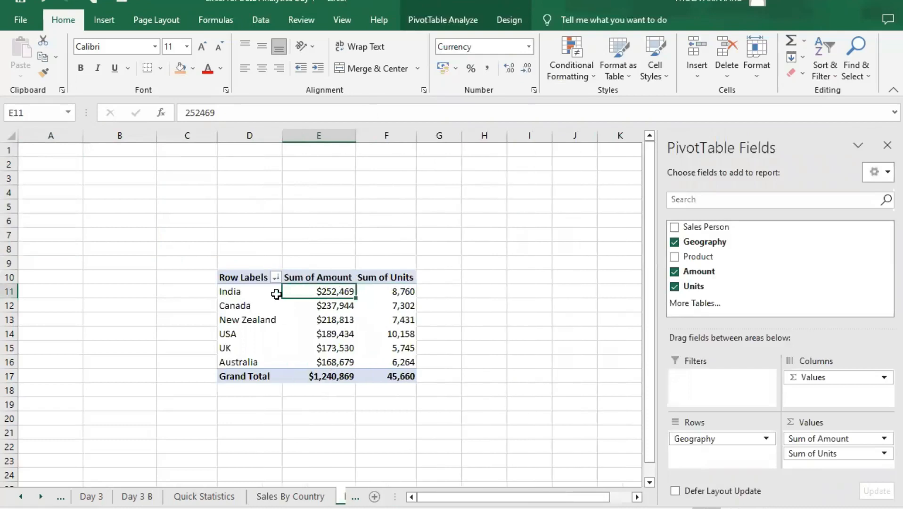
- Move the whole PivotTable so that it starts at cell C4 and autofit the width of column D
{"action": "left_click_drag", "start_coordinate": [233, 271], "coordinate": [407, 376]}
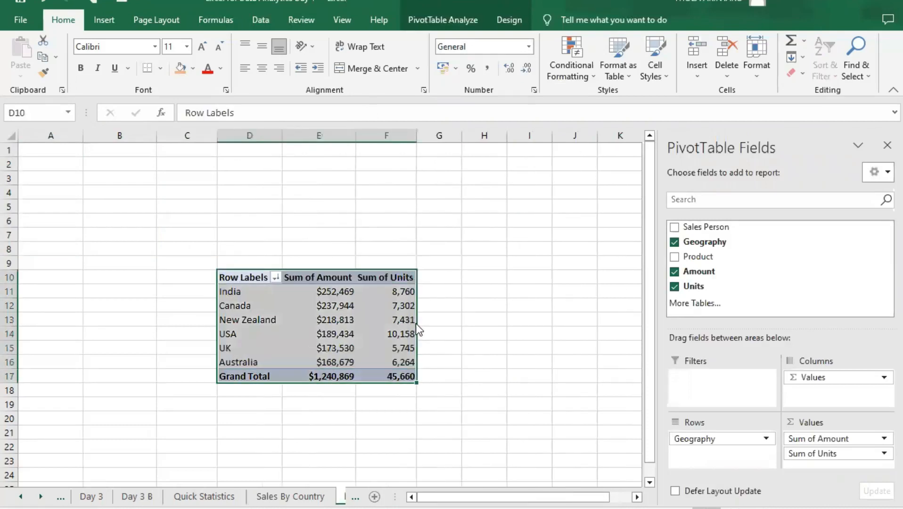
{"action": "left_click_drag", "start_coordinate": [308, 251], "coordinate": [309, 232]}
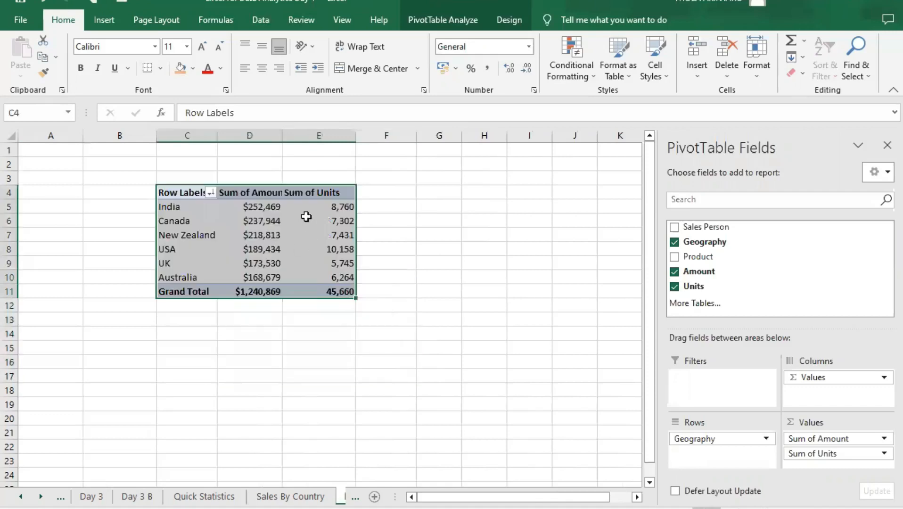
{"action": "left_click", "coordinate": [263, 193]}
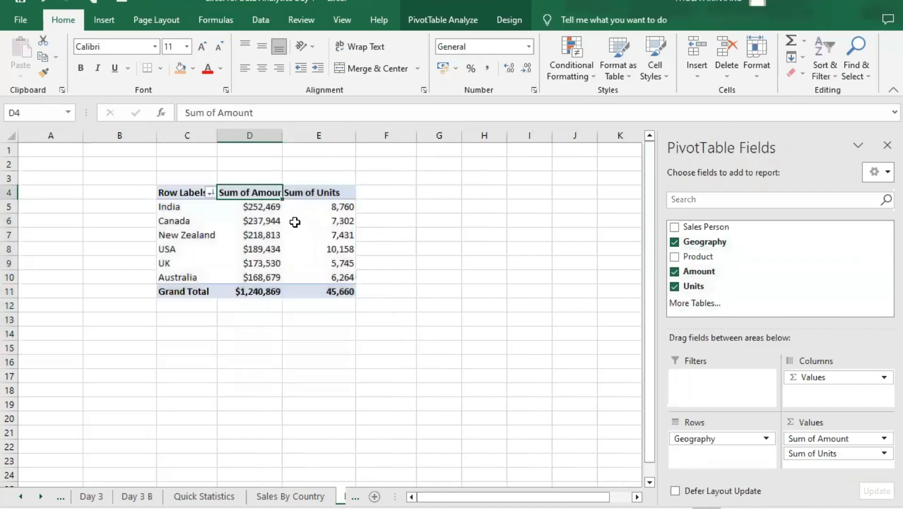
{"action": "double_click", "coordinate": [281, 134]}
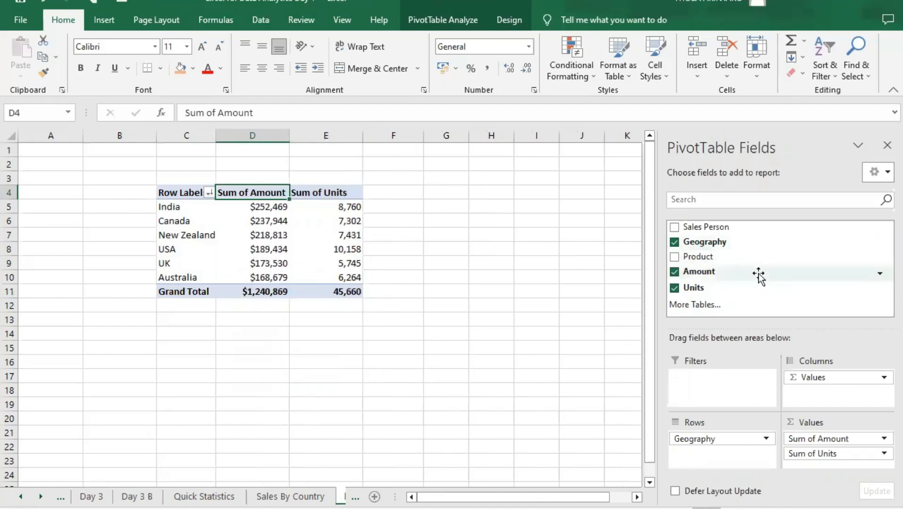
- Add a slicer for the Geography field and place it beside the PivotTable, over columns G to I
{"action": "left_click", "coordinate": [880, 242]}
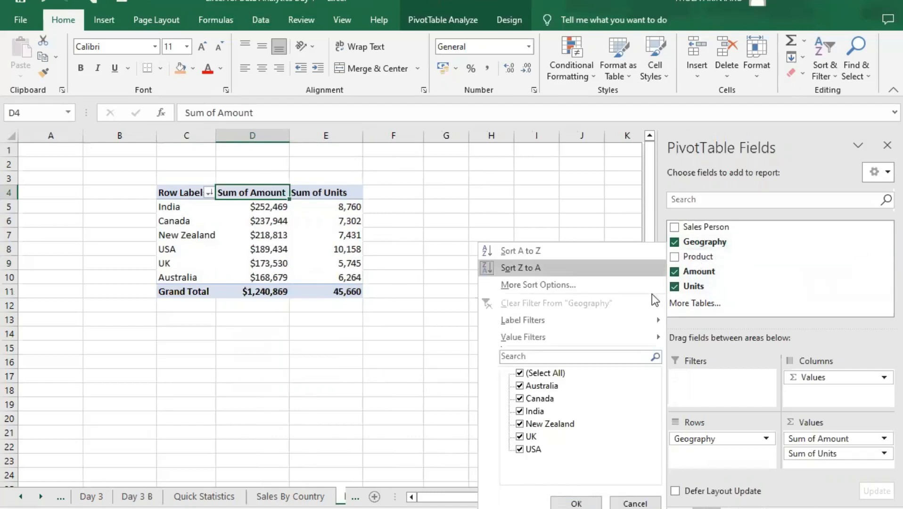
{"action": "right_click", "coordinate": [758, 241]}
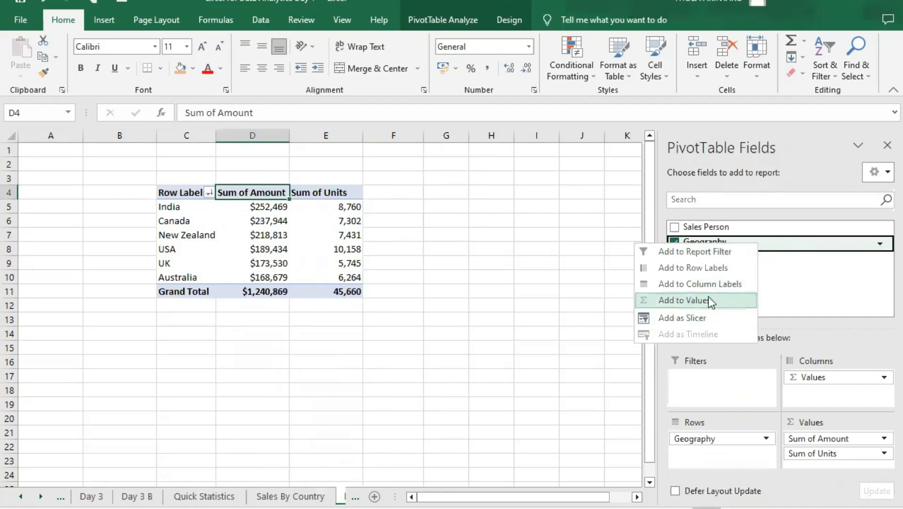
{"action": "left_click", "coordinate": [703, 317]}
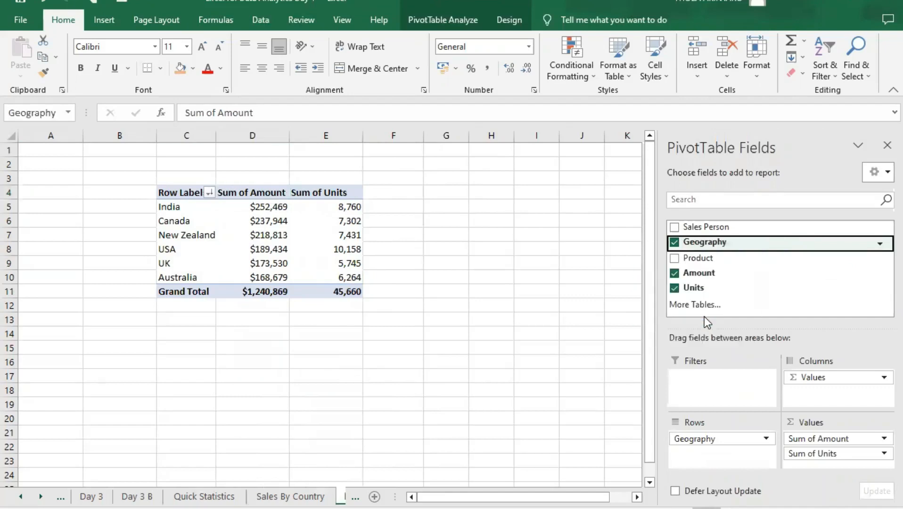
{"action": "left_click_drag", "start_coordinate": [338, 236], "coordinate": [450, 202]}
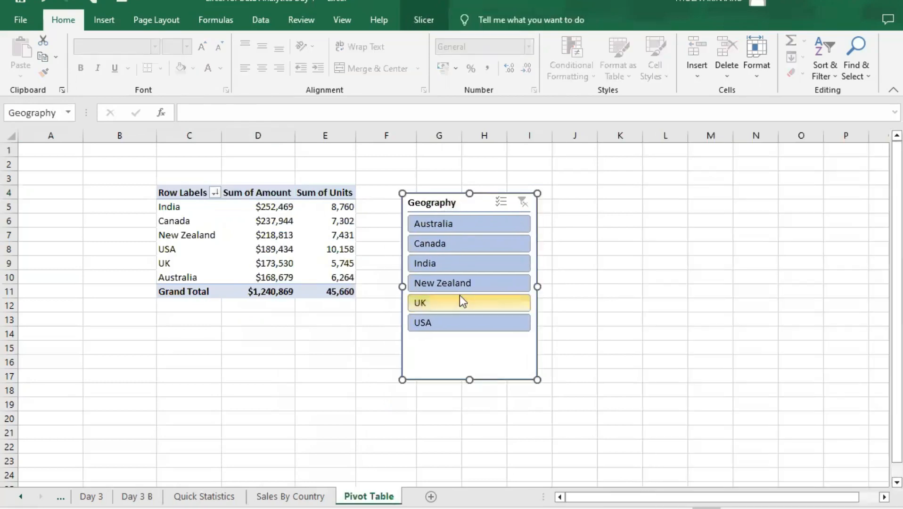
- Filter the PivotTable with the Geography slicer by Australia, Canada, India, New Zealand, USA and UK, one at a time
{"action": "left_click", "coordinate": [454, 223]}
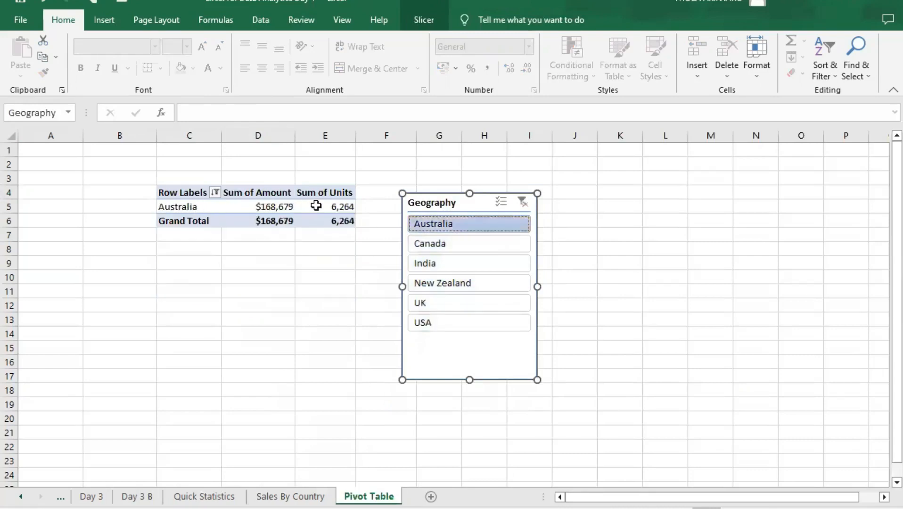
{"action": "mouse_move", "coordinate": [354, 216]}
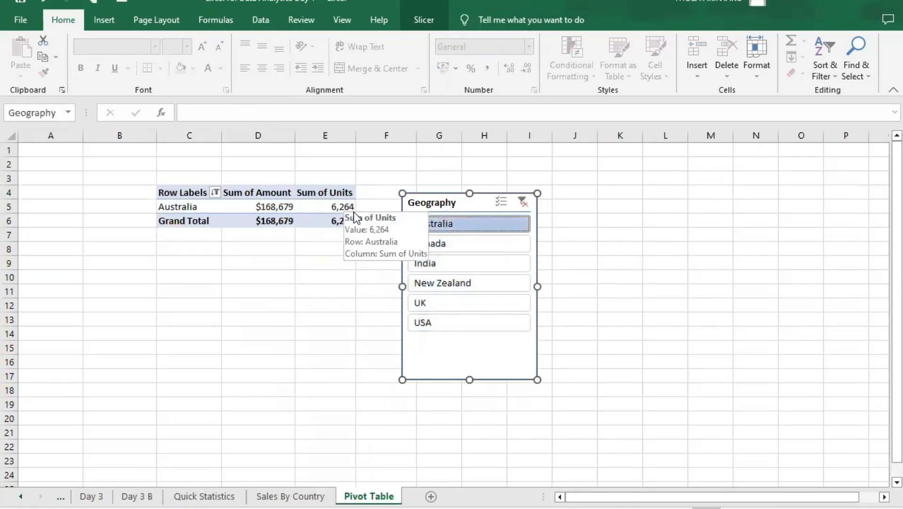
{"action": "left_click", "coordinate": [460, 245]}
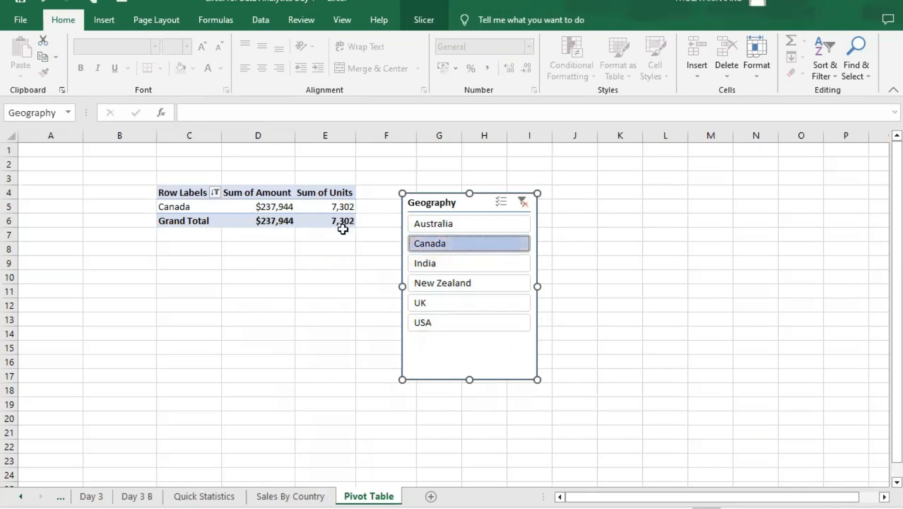
{"action": "left_click", "coordinate": [458, 262]}
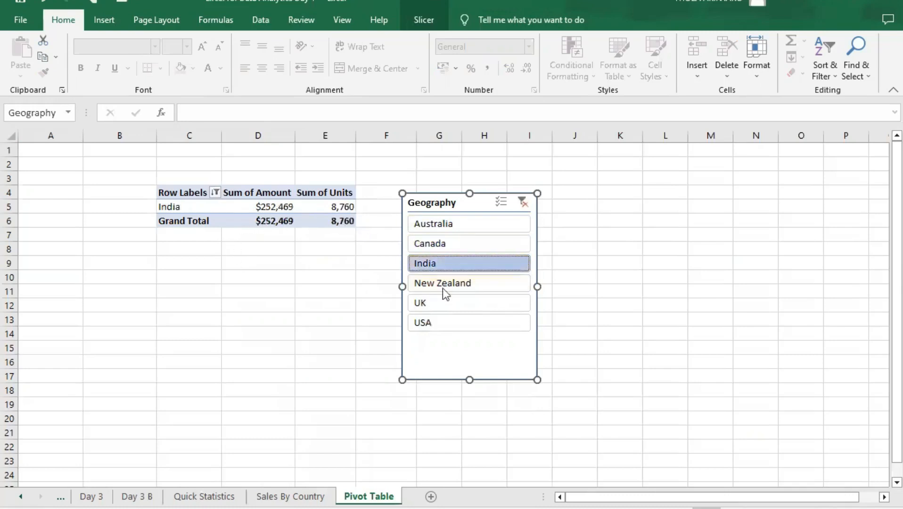
{"action": "left_click", "coordinate": [464, 285]}
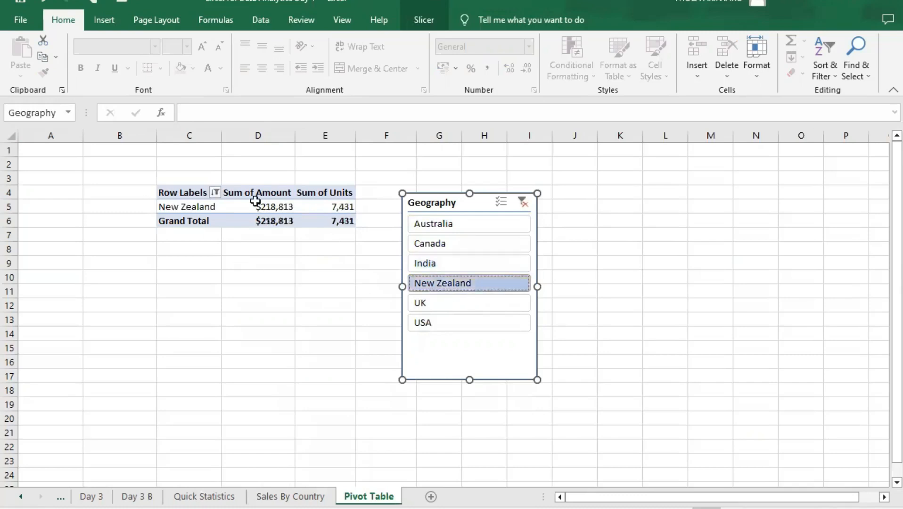
{"action": "left_click", "coordinate": [481, 323]}
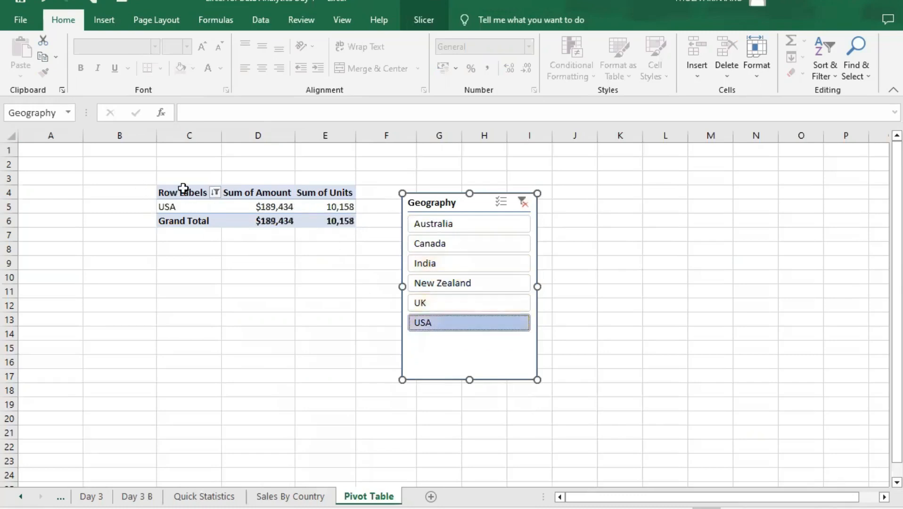
{"action": "left_click", "coordinate": [451, 303]}
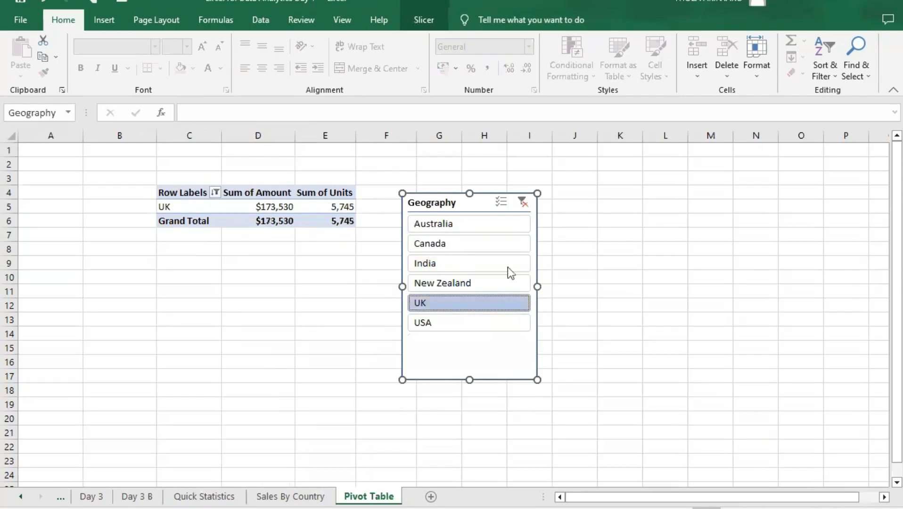
- Switch the Geography slicer repeatedly through the single countries, ending with New Zealand selected
{"action": "left_click", "coordinate": [489, 284]}
{"action": "left_click", "coordinate": [464, 225]}
{"action": "left_click", "coordinate": [467, 242]}
{"action": "left_click", "coordinate": [472, 264]}
{"action": "left_click", "coordinate": [474, 284]}
{"action": "left_click", "coordinate": [476, 305]}
{"action": "left_click", "coordinate": [477, 322]}
{"action": "left_click", "coordinate": [473, 262]}
{"action": "left_click", "coordinate": [472, 243]}
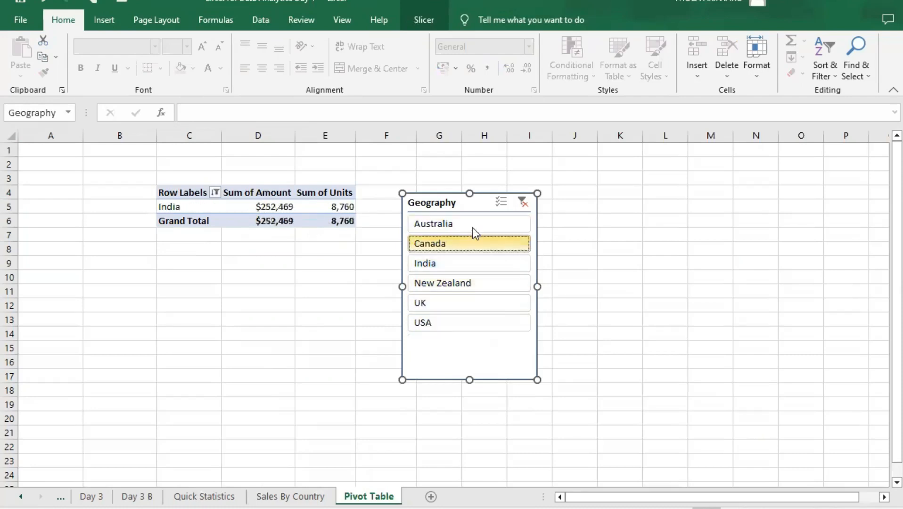
{"action": "left_click", "coordinate": [483, 222]}
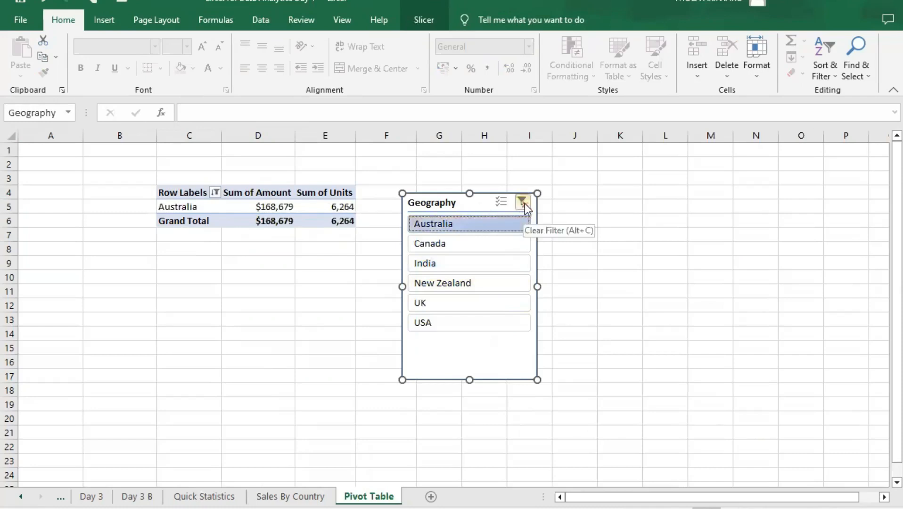
{"action": "left_click", "coordinate": [467, 243]}
{"action": "left_click", "coordinate": [464, 283]}
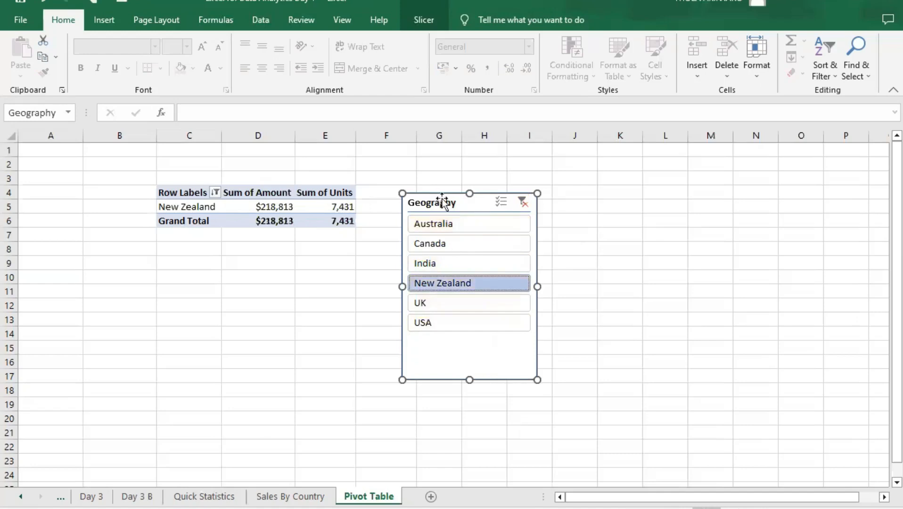
- Delete the Geography slicer and clear the Geography filter from the PivotTable's row labels
{"action": "key", "text": "Escape"}
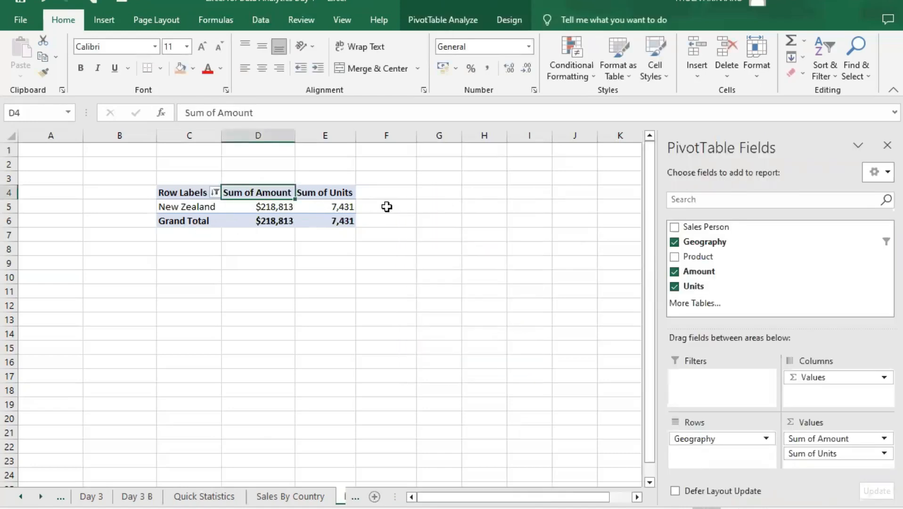
{"action": "left_click", "coordinate": [215, 190]}
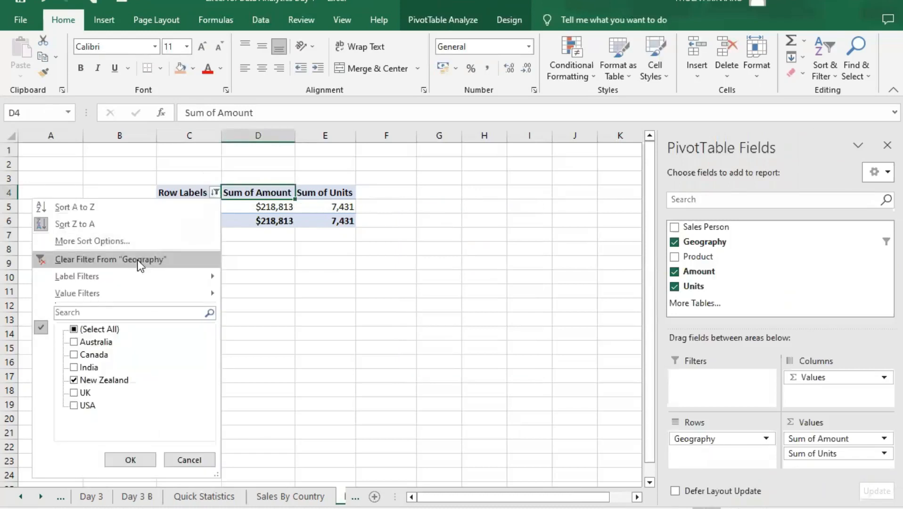
{"action": "left_click", "coordinate": [140, 262]}
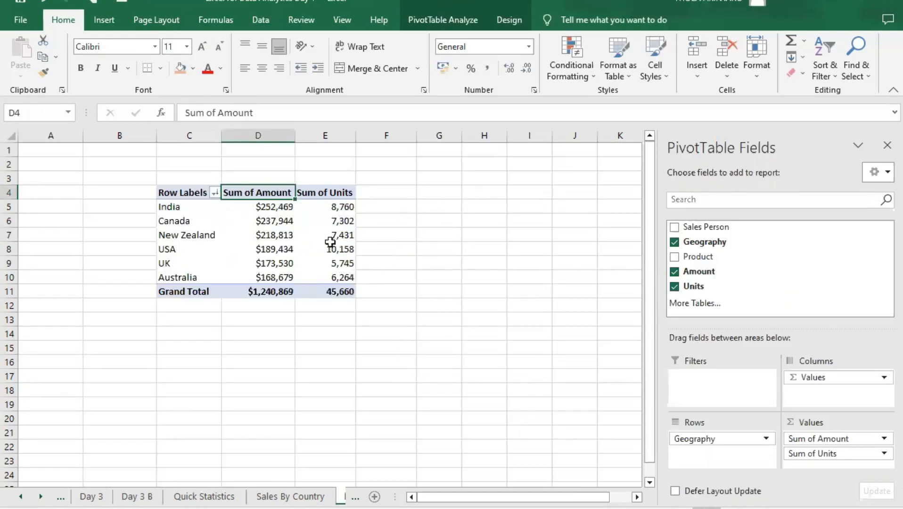
- Add the Sales Person field to the PivotTable's rows beneath Geography
{"action": "left_click", "coordinate": [188, 194]}
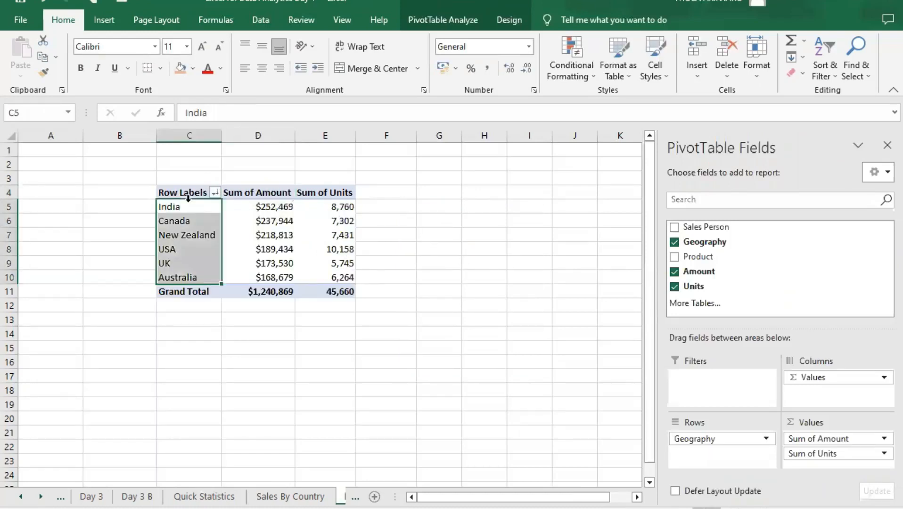
{"action": "left_click", "coordinate": [246, 207]}
{"action": "left_click", "coordinate": [345, 203]}
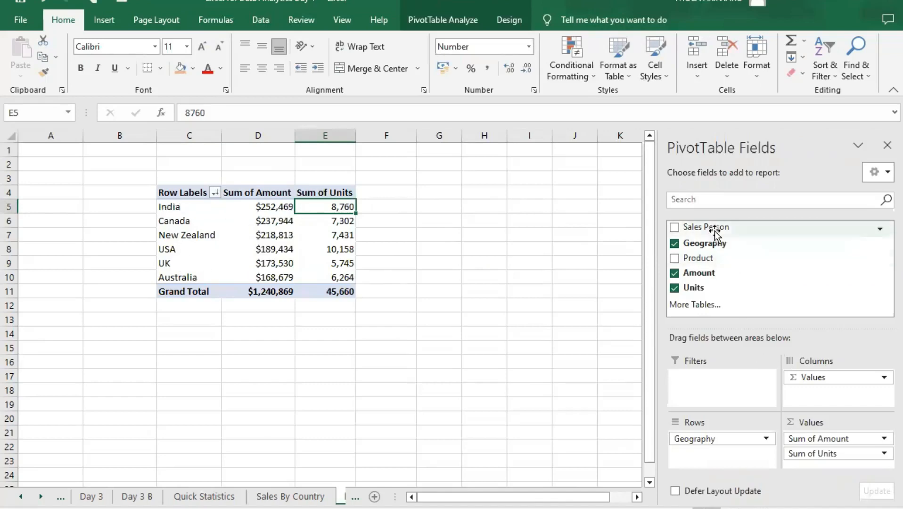
{"action": "left_click_drag", "start_coordinate": [714, 228], "coordinate": [748, 347]}
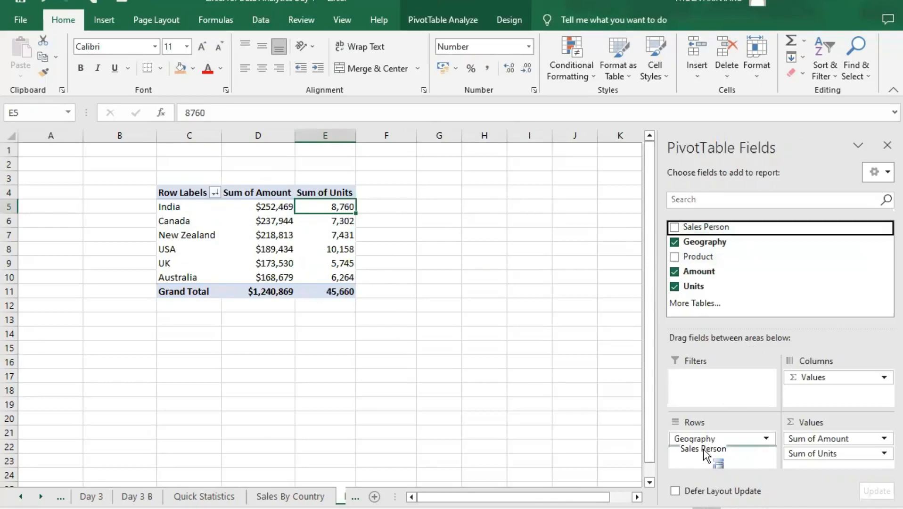
{"action": "left_click_drag", "start_coordinate": [703, 449], "coordinate": [703, 448]}
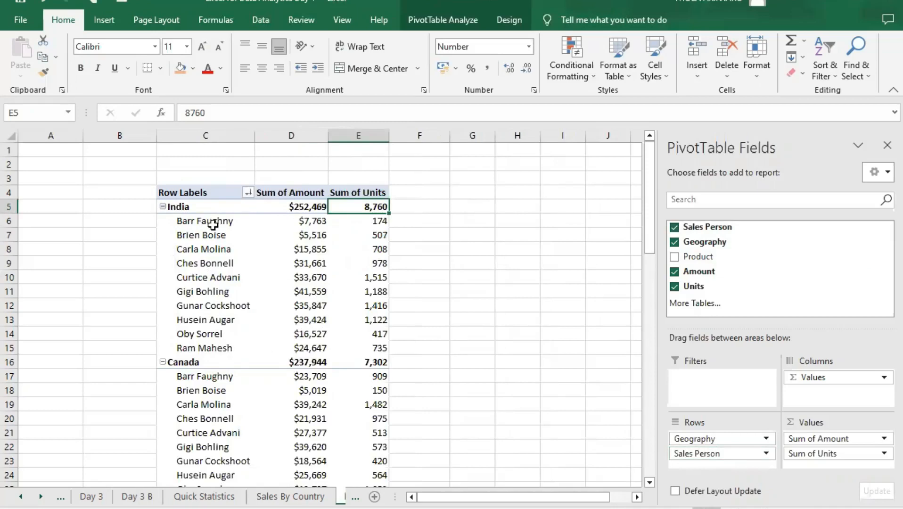
- Examine the amounts and units of each salesperson within the countries of the PivotTable
{"action": "mouse_move", "coordinate": [372, 222]}
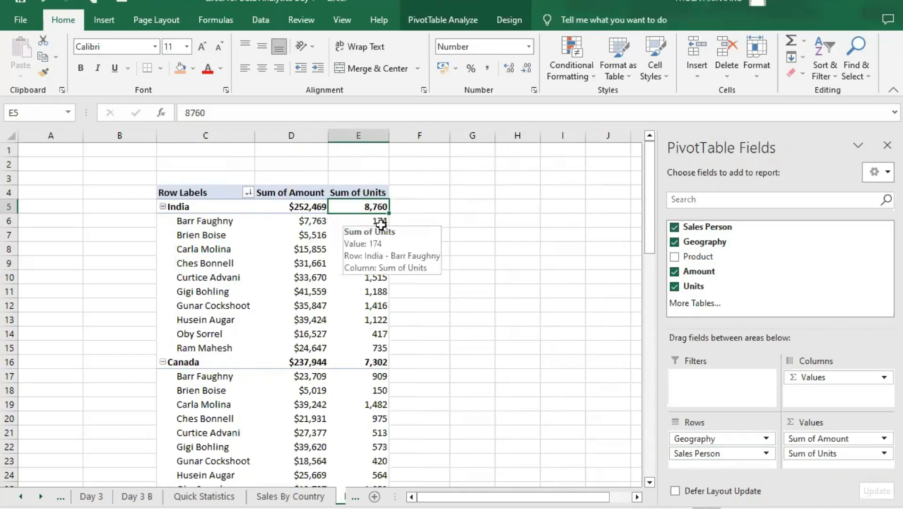
{"action": "scroll", "coordinate": [379, 226], "scroll_direction": "down", "scroll_amount": 2}
{"action": "scroll", "coordinate": [348, 202], "scroll_direction": "up", "scroll_amount": 1}
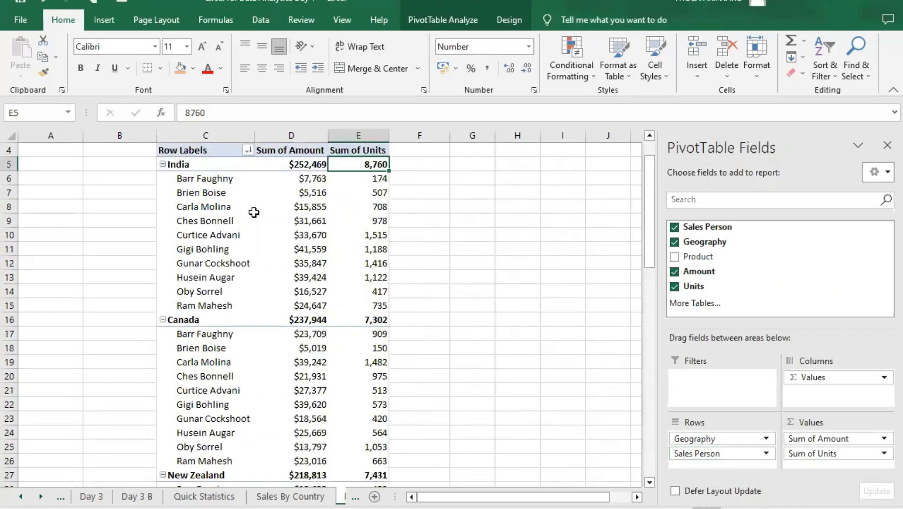
{"action": "scroll", "coordinate": [247, 234], "scroll_direction": "down", "scroll_amount": 3}
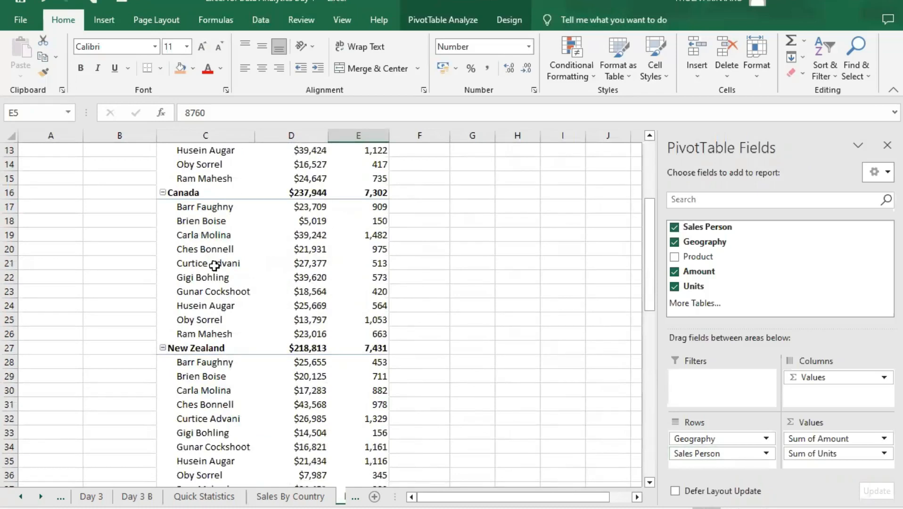
{"action": "scroll", "coordinate": [240, 249], "scroll_direction": "up", "scroll_amount": 4}
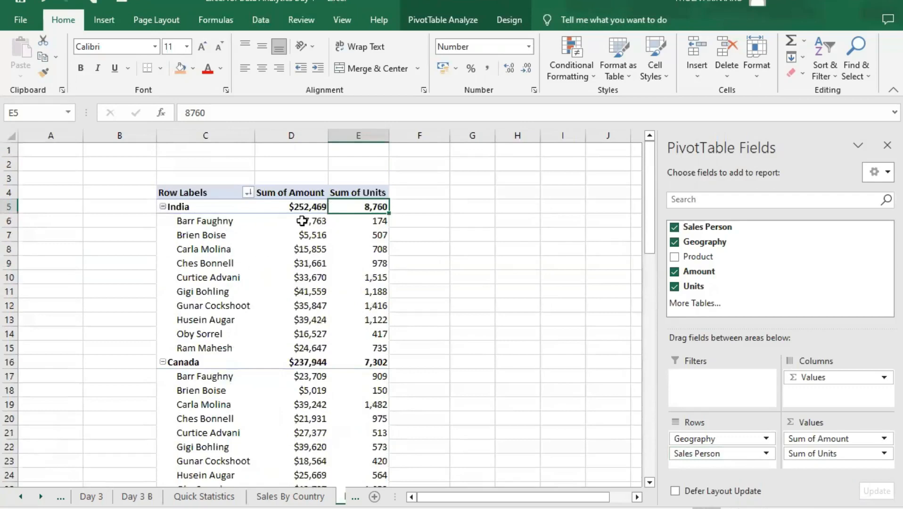
{"action": "left_click", "coordinate": [300, 221]}
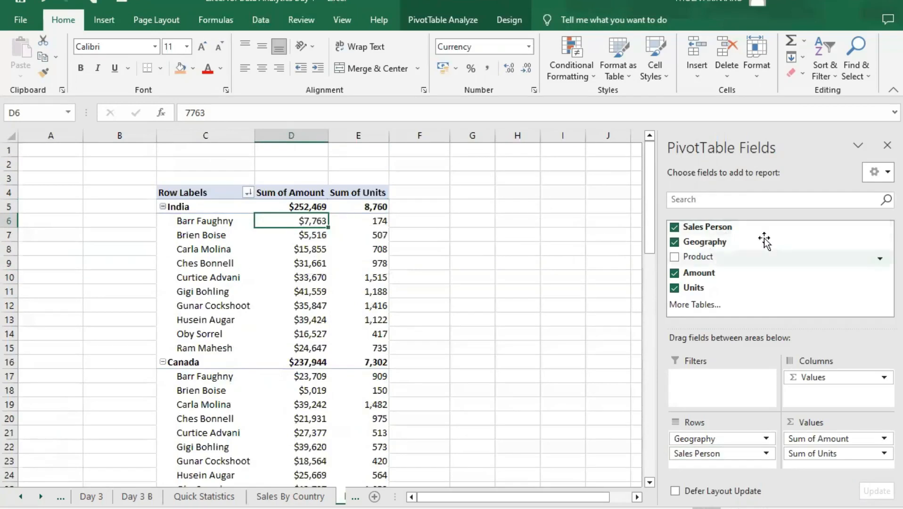
- Add a slicer for the Sales Person field and place it beside the PivotTable, over columns F to I
{"action": "right_click", "coordinate": [744, 230]}
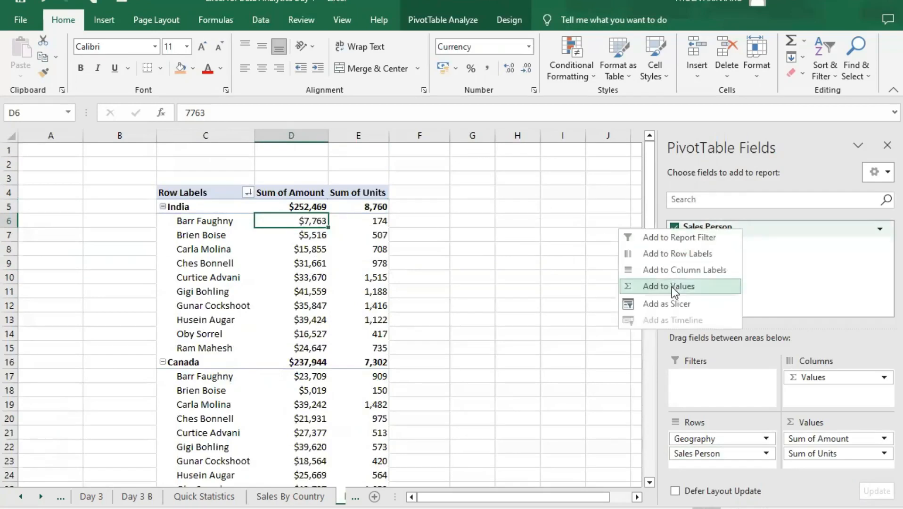
{"action": "left_click", "coordinate": [672, 304]}
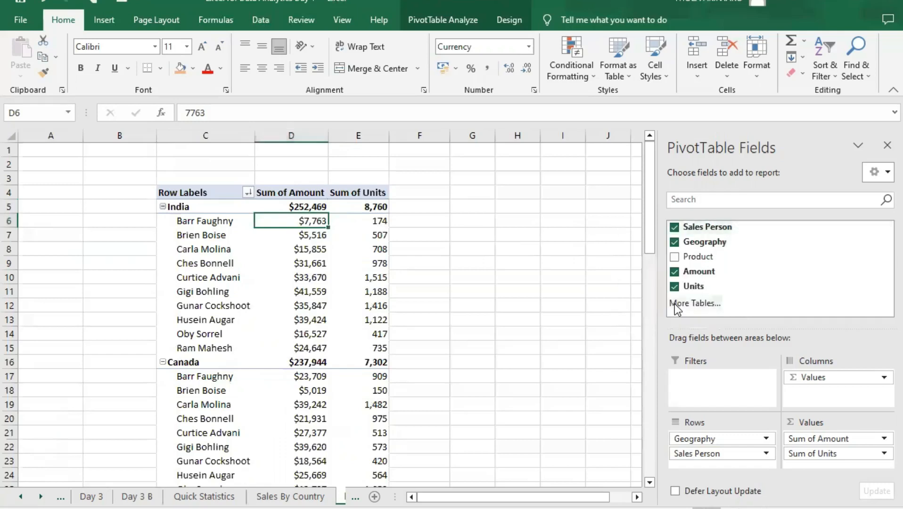
{"action": "left_click_drag", "start_coordinate": [324, 228], "coordinate": [467, 188]}
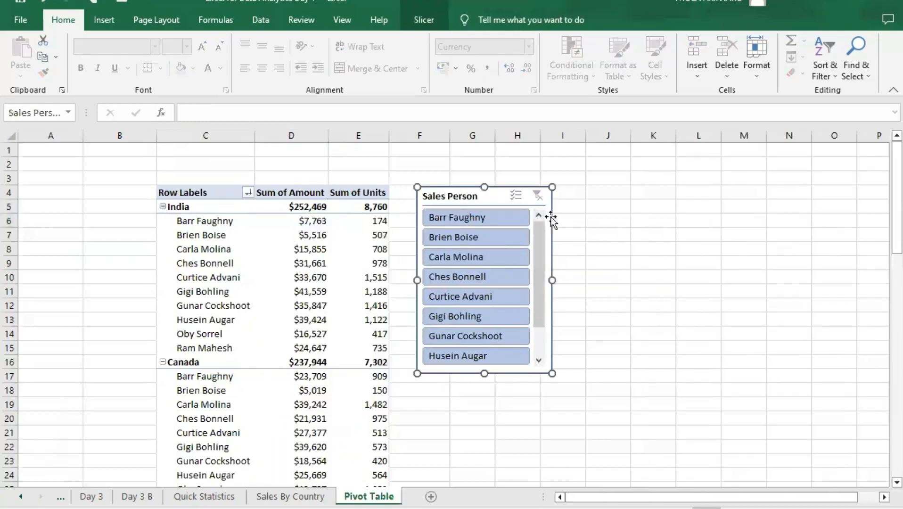
- Arrange the Sales Person slicer's buttons in two columns and widen the slicer to about 8.7 cm
{"action": "left_click", "coordinate": [422, 17]}
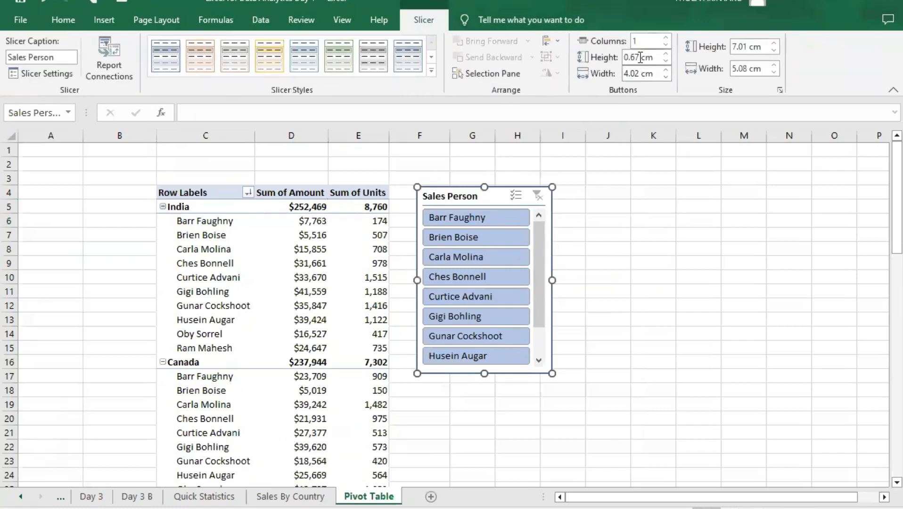
{"action": "left_click", "coordinate": [666, 38]}
{"action": "left_click_drag", "start_coordinate": [554, 279], "coordinate": [664, 267]}
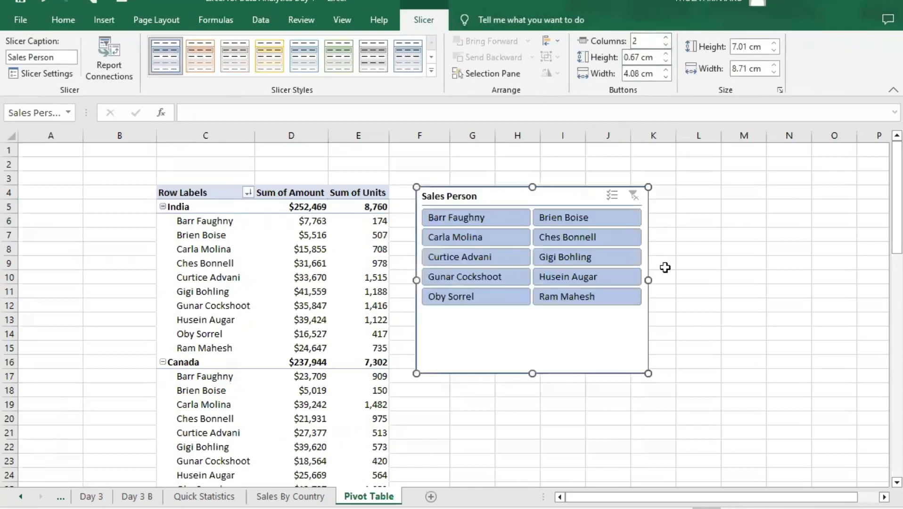
- Filter the PivotTable to one salesperson at a time, using the slicer's first, third, sixth and eighth entries in turn
{"action": "left_click", "coordinate": [489, 218]}
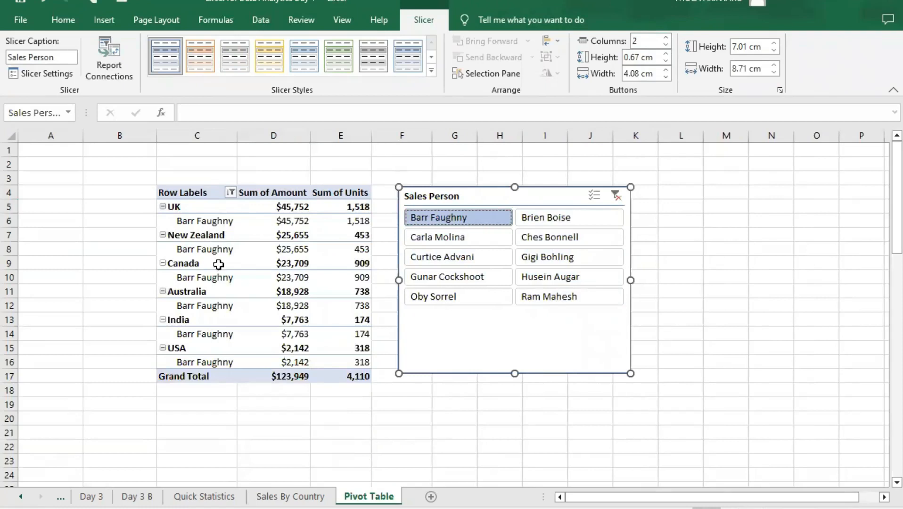
{"action": "left_click", "coordinate": [475, 235]}
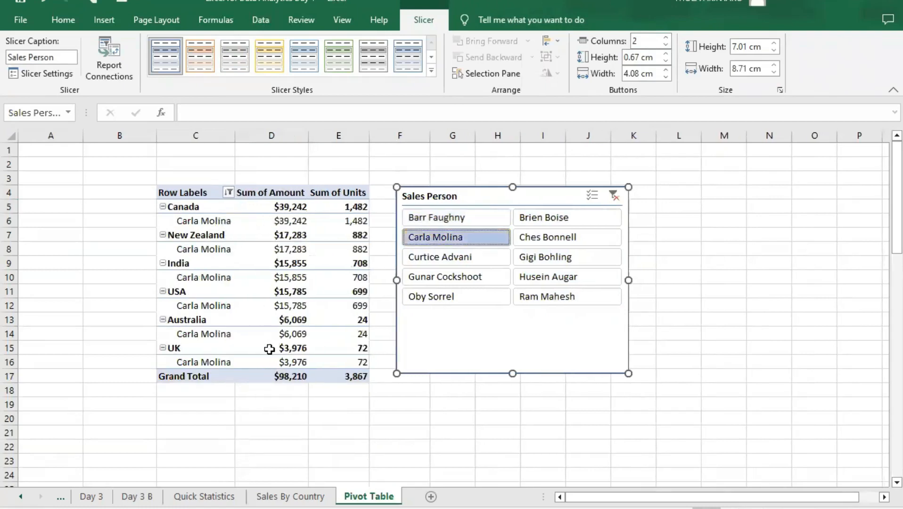
{"action": "left_click", "coordinate": [563, 265]}
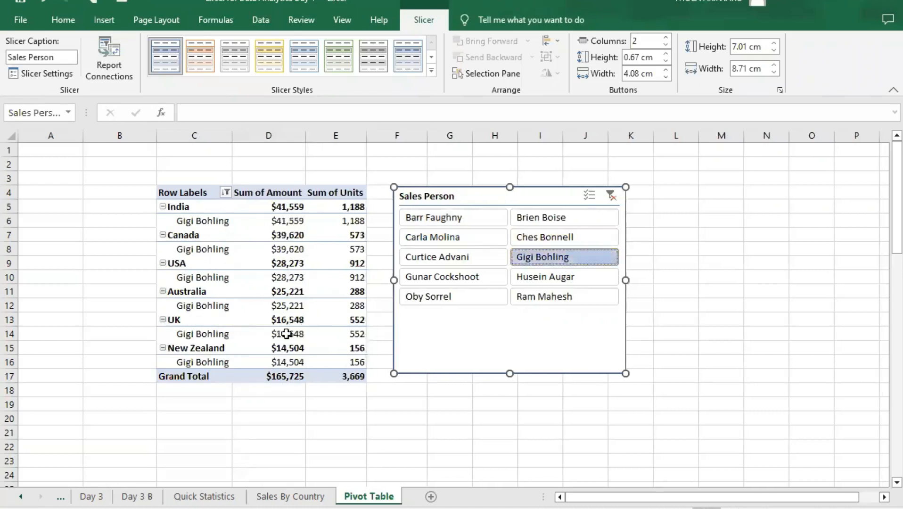
{"action": "left_click", "coordinate": [545, 282]}
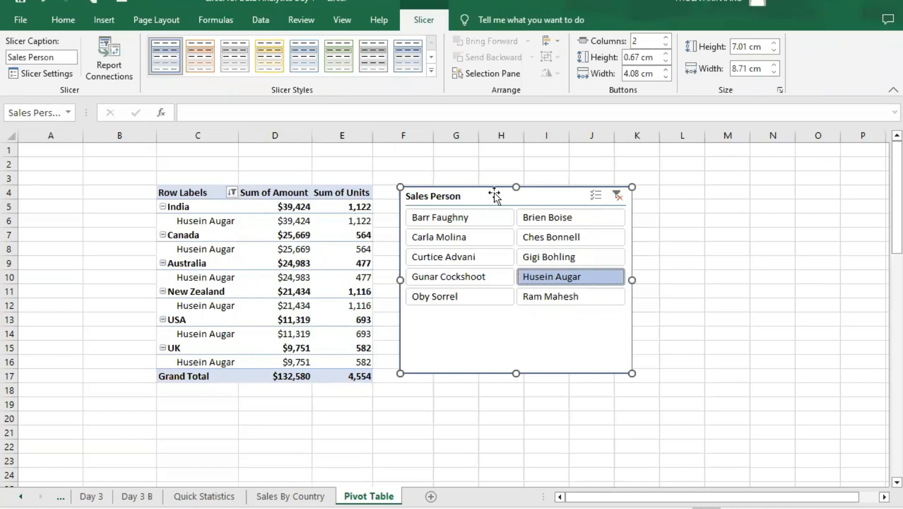
- Delete the Sales Person slicer from the worksheet
{"action": "key", "text": "Escape"}
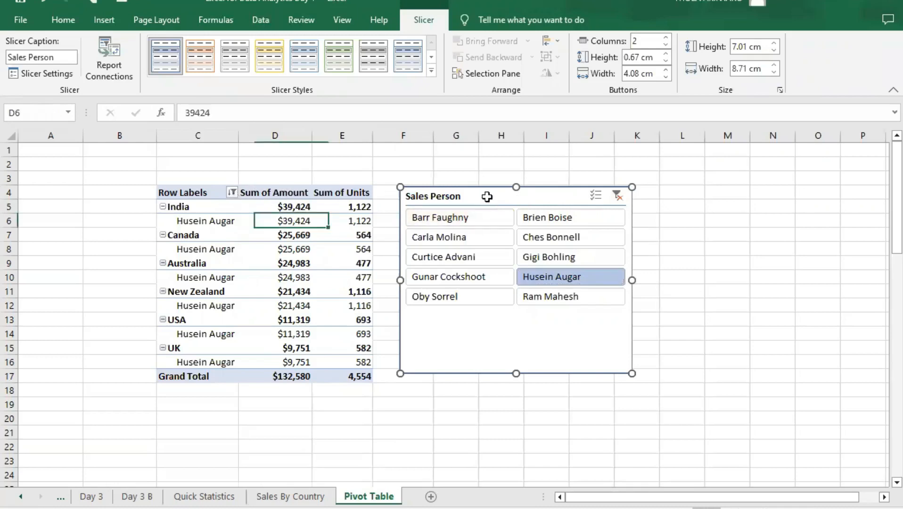
{"action": "left_click", "coordinate": [231, 193]}
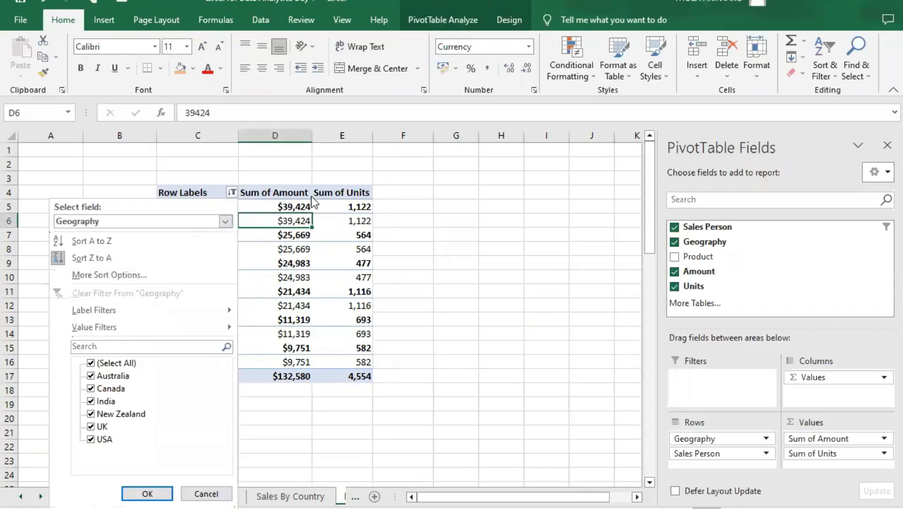
{"action": "left_click", "coordinate": [331, 190]}
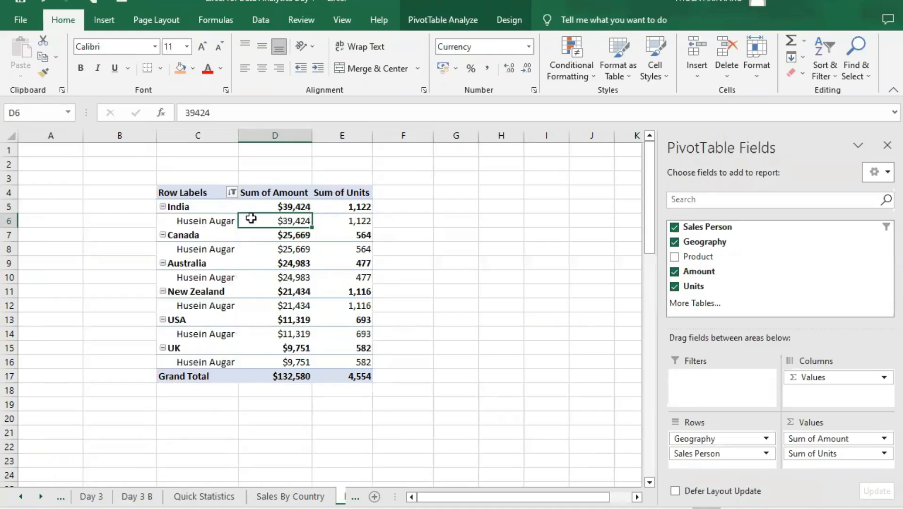
- Sort the Geography row labels from Z to A and clear the filter from the Sales Person field
{"action": "left_click", "coordinate": [233, 192]}
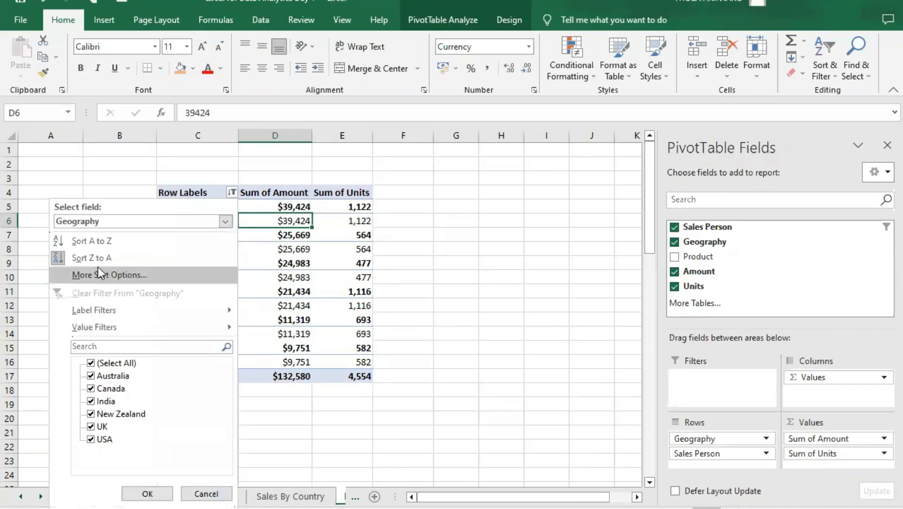
{"action": "left_click", "coordinate": [59, 258]}
{"action": "left_click", "coordinate": [232, 193]}
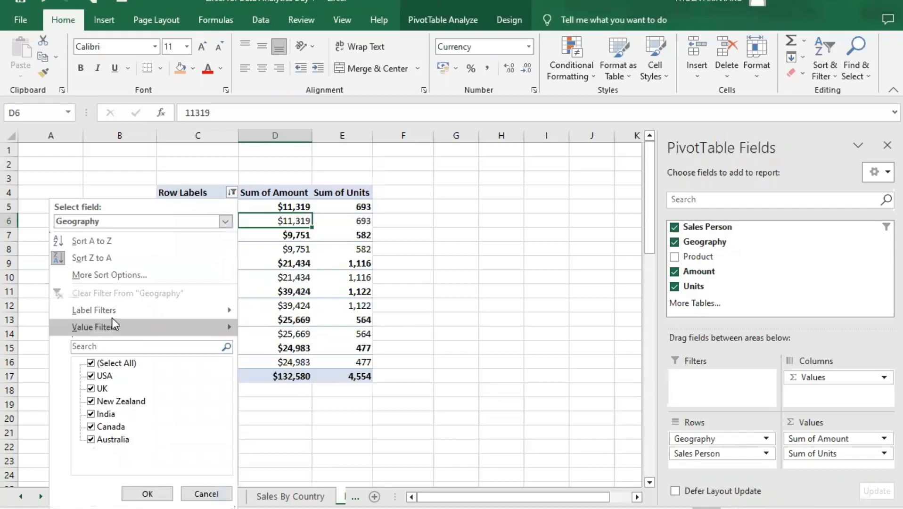
{"action": "mouse_move", "coordinate": [203, 313]}
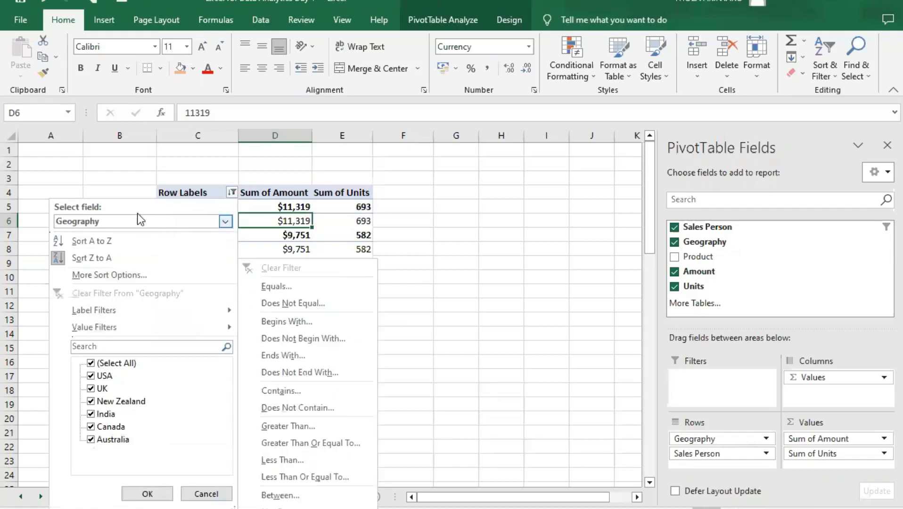
{"action": "left_click", "coordinate": [226, 222]}
{"action": "left_click", "coordinate": [209, 251]}
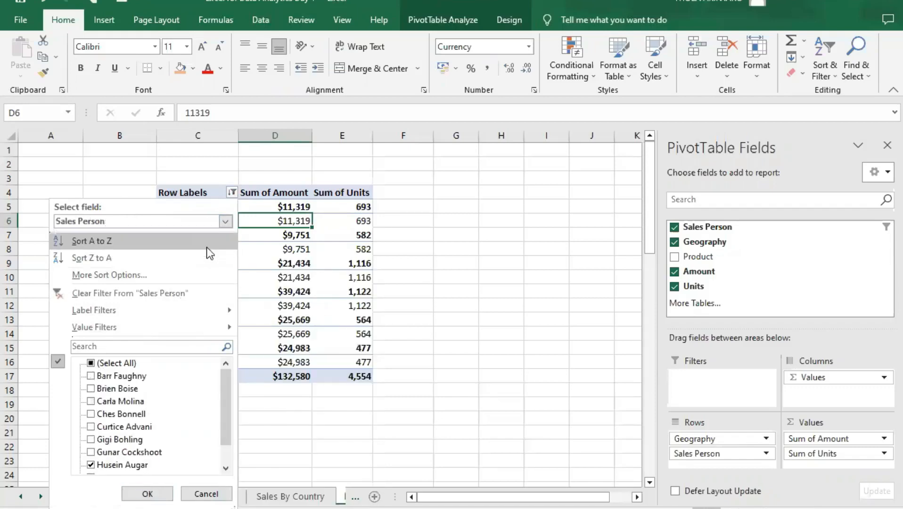
{"action": "left_click", "coordinate": [139, 297]}
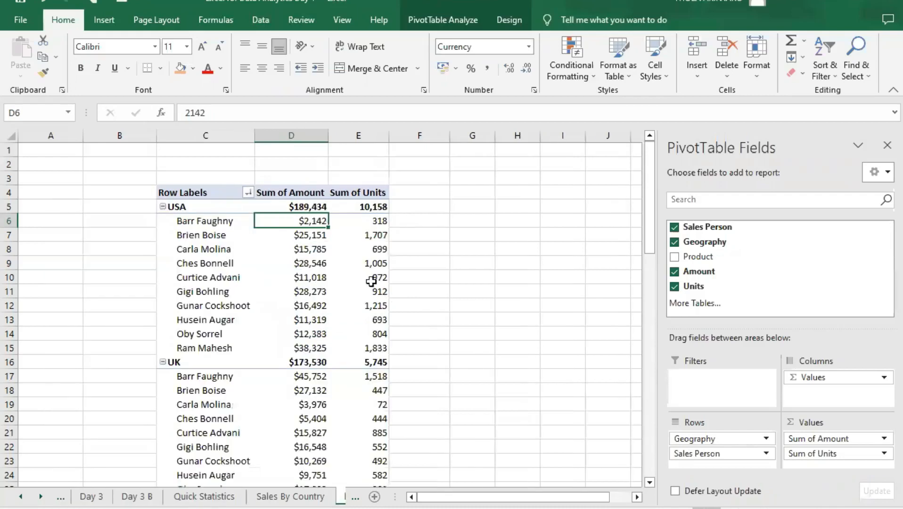
- Sort the salespeople within each country by Sum of Amount from largest to smallest
{"action": "right_click", "coordinate": [281, 218]}
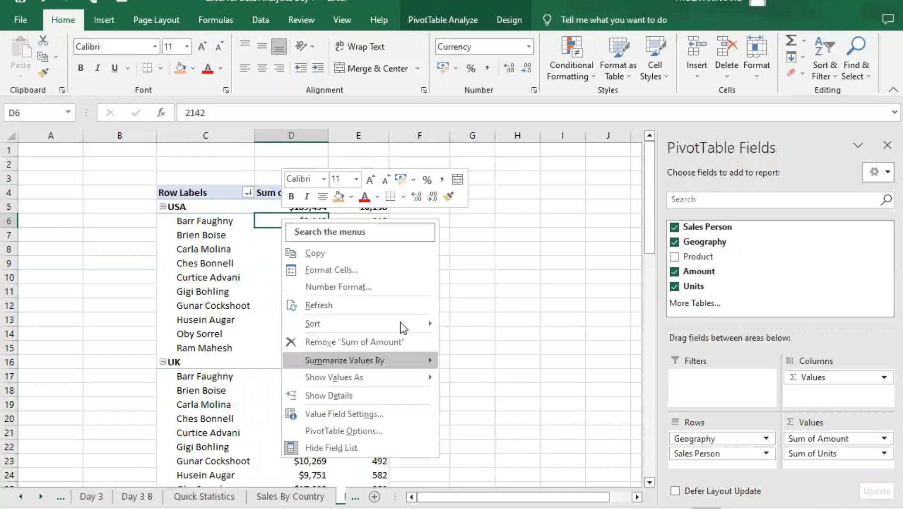
{"action": "mouse_move", "coordinate": [400, 323]}
{"action": "left_click", "coordinate": [484, 343]}
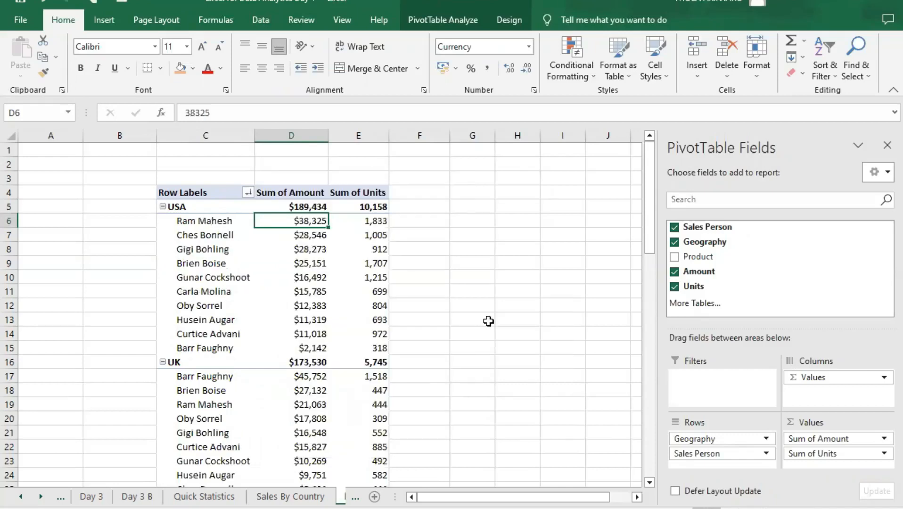
- Examine the highest-ranked salesperson and the matching amount in the USA, UK and New Zealand groups
{"action": "left_click", "coordinate": [223, 220]}
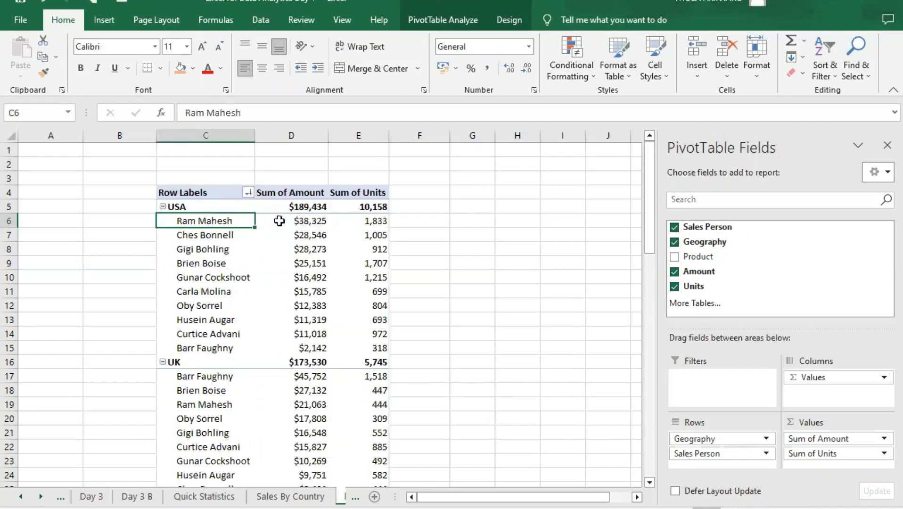
{"action": "left_click", "coordinate": [294, 219]}
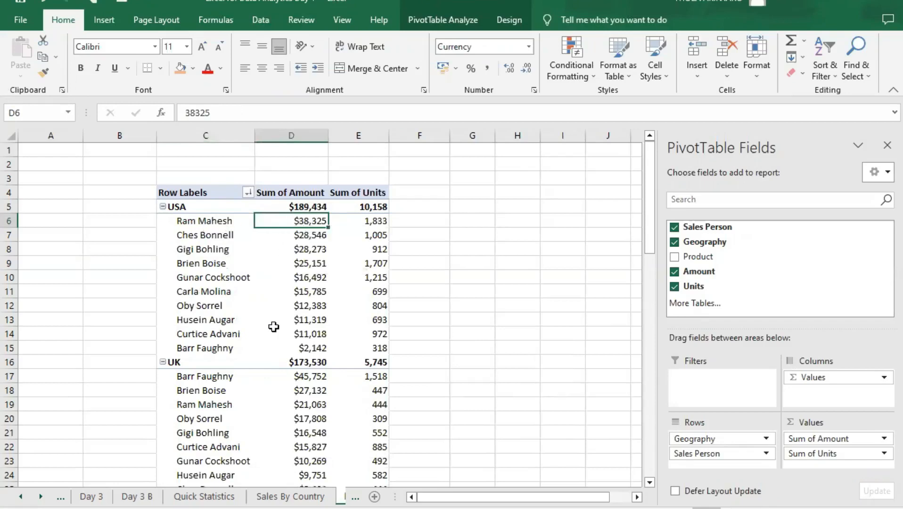
{"action": "left_click", "coordinate": [219, 381]}
{"action": "left_click", "coordinate": [235, 376]}
{"action": "key", "text": "Right"}
{"action": "scroll", "coordinate": [300, 315], "scroll_direction": "down", "scroll_amount": 4}
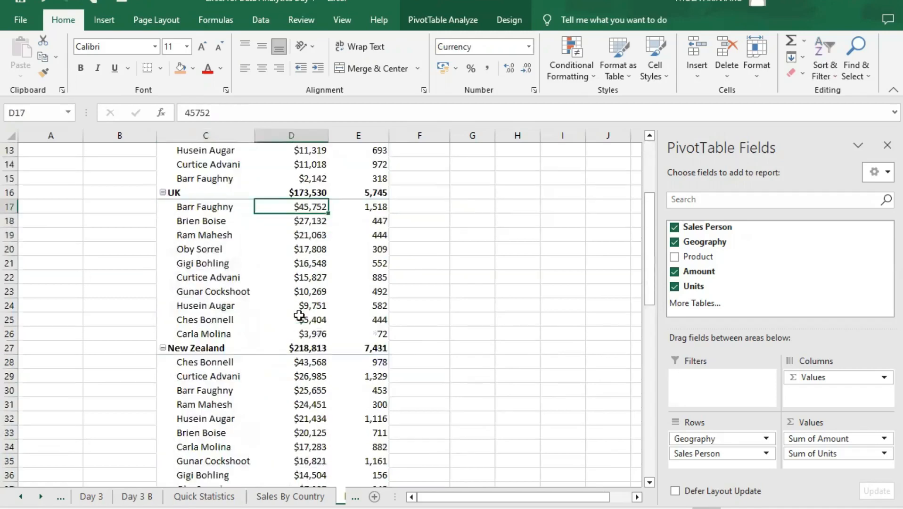
{"action": "left_click", "coordinate": [243, 375]}
{"action": "left_click", "coordinate": [293, 362]}
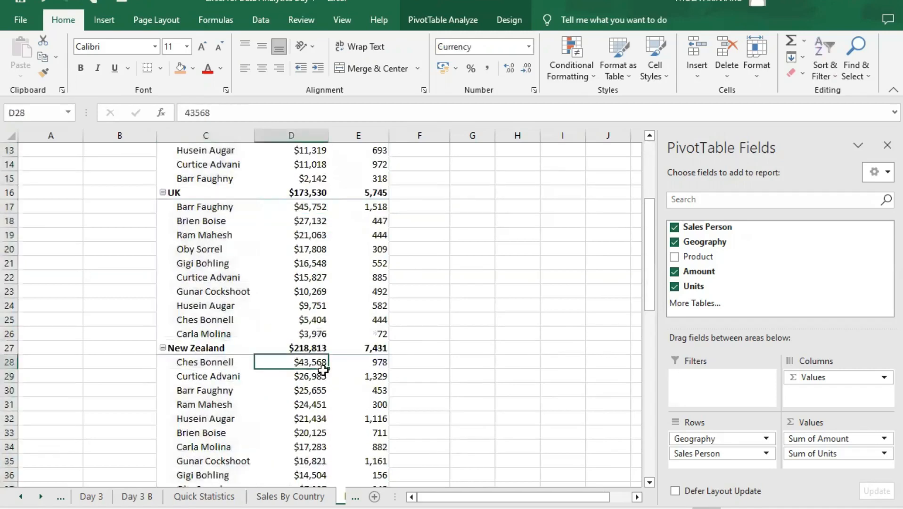
{"action": "scroll", "coordinate": [267, 333], "scroll_direction": "up", "scroll_amount": 4}
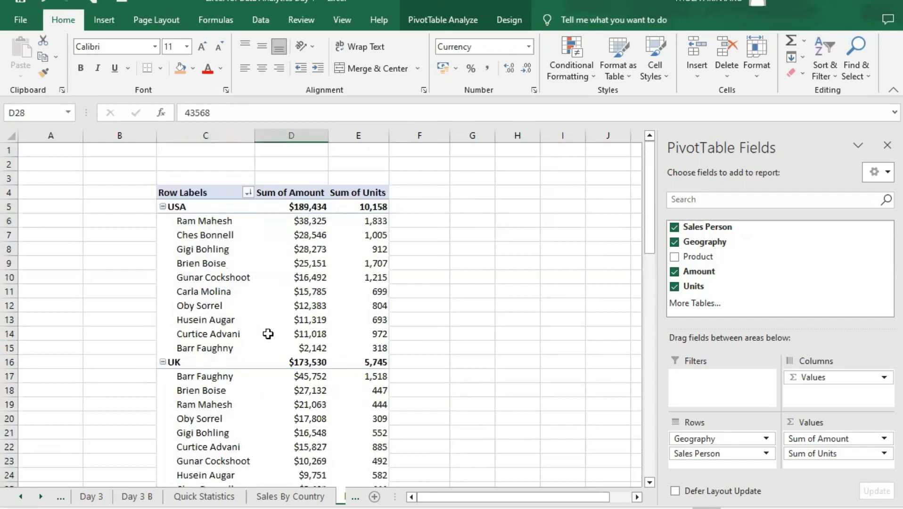
{"action": "left_click", "coordinate": [296, 221]}
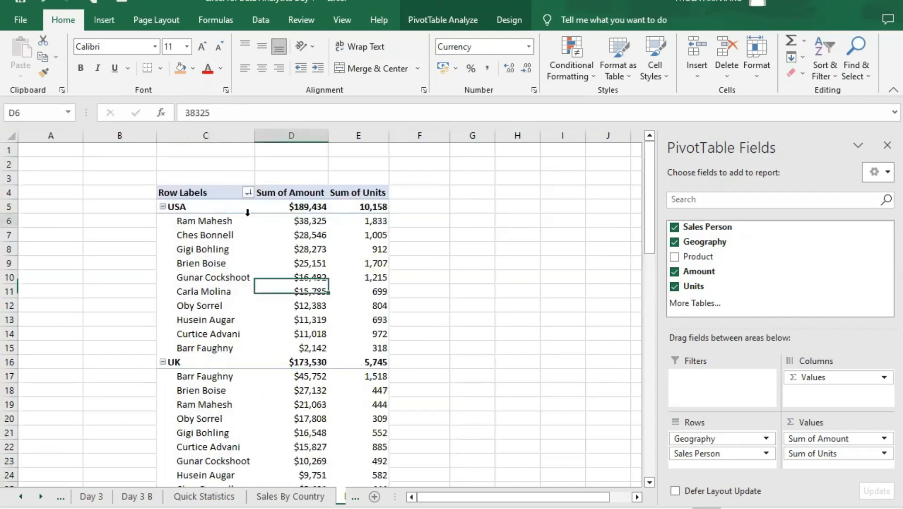
{"action": "right_click", "coordinate": [285, 221]}
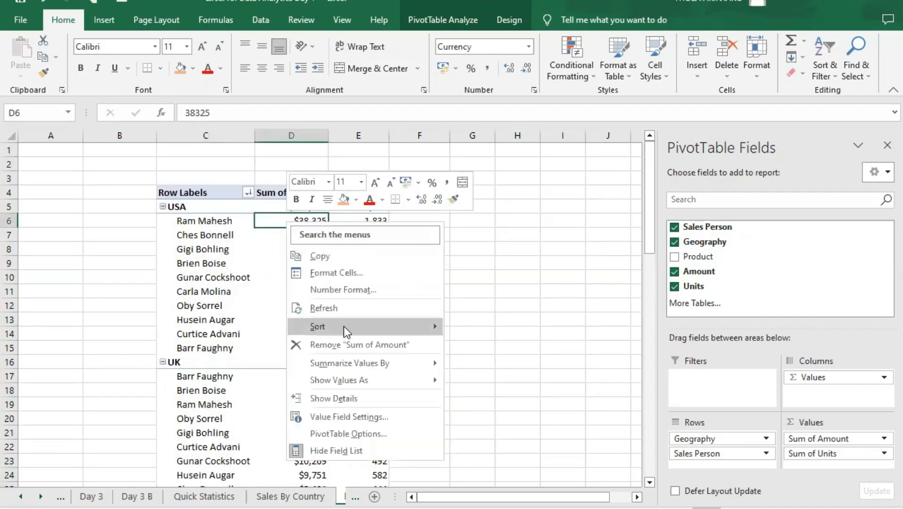
{"action": "mouse_move", "coordinate": [336, 320]}
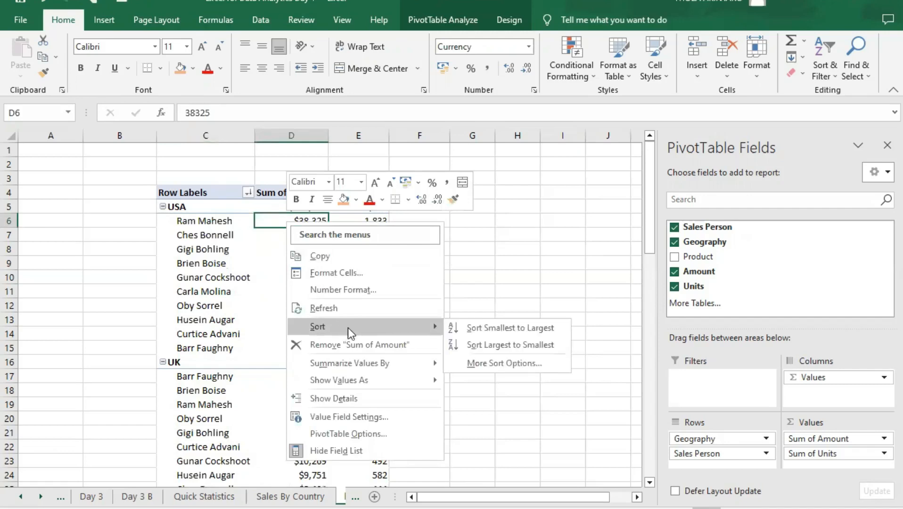
{"action": "mouse_move", "coordinate": [383, 380]}
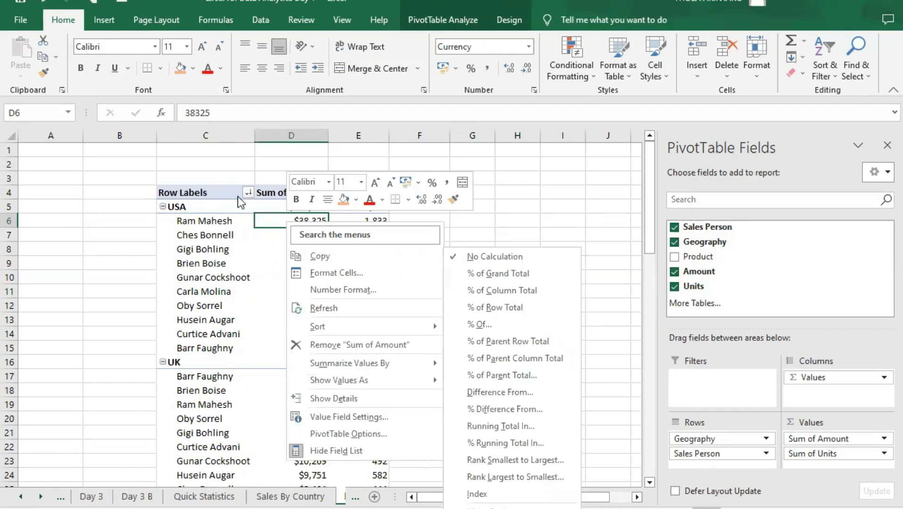
{"action": "left_click", "coordinate": [250, 191]}
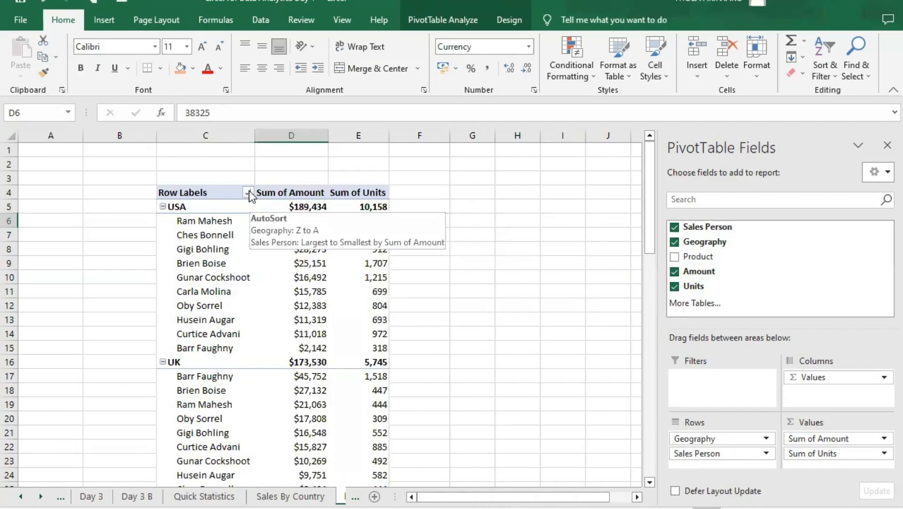
- Apply a Top 10 value filter to the Sales Person field that shows the top 3 items by Sum of Amount
{"action": "left_click", "coordinate": [248, 191]}
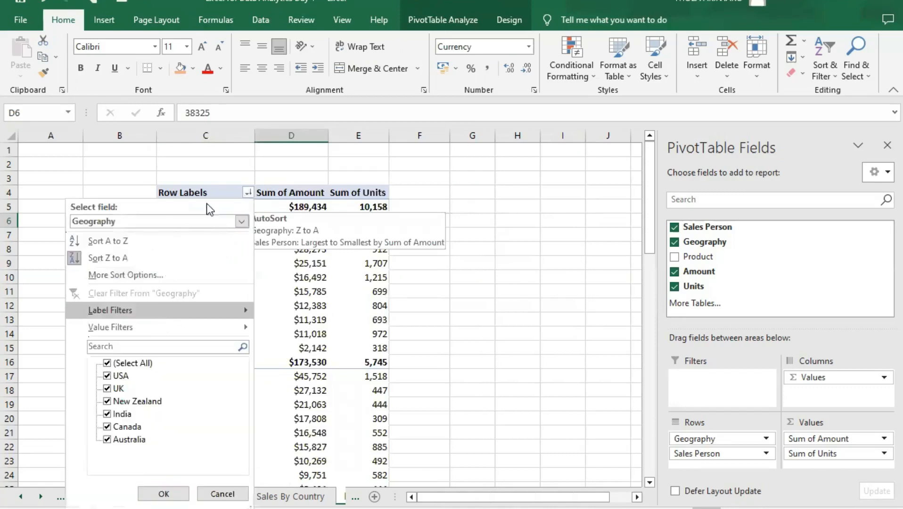
{"action": "left_click", "coordinate": [242, 220]}
{"action": "left_click", "coordinate": [170, 248]}
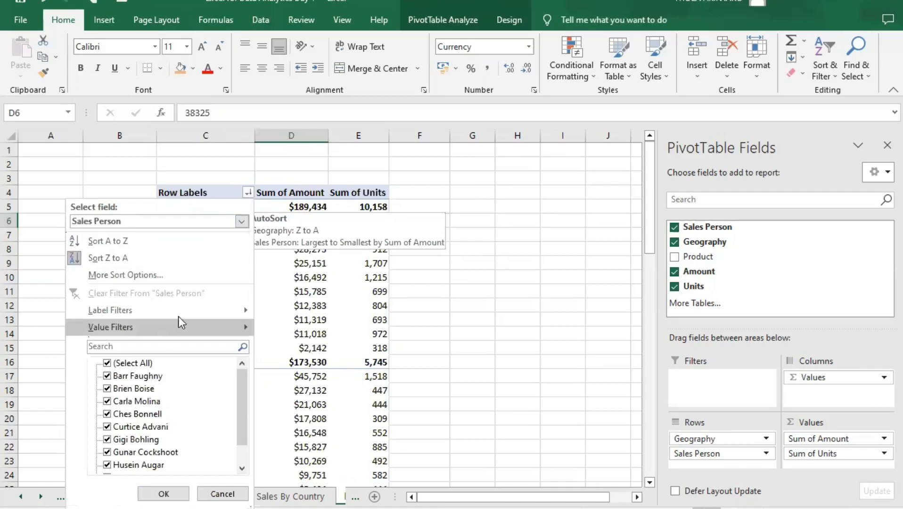
{"action": "mouse_move", "coordinate": [183, 330]}
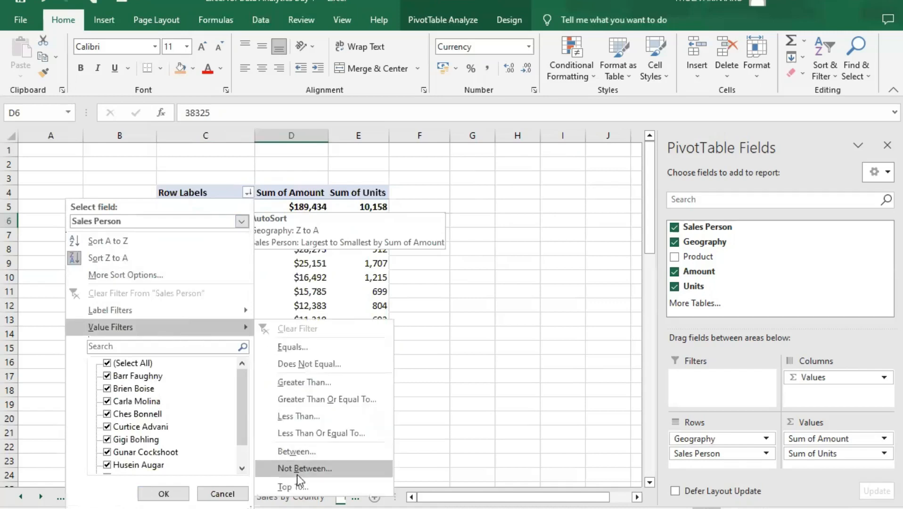
{"action": "left_click", "coordinate": [293, 487]}
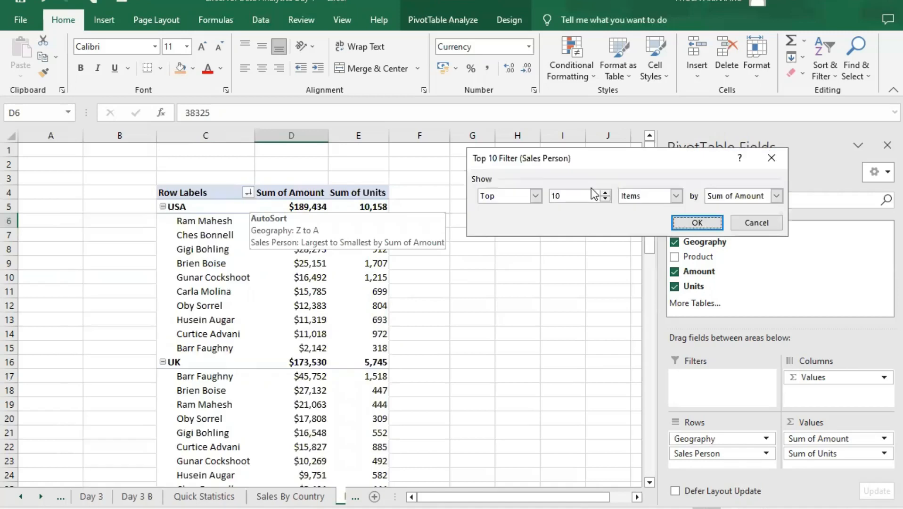
{"action": "left_click", "coordinate": [604, 193]}
{"action": "left_click", "coordinate": [605, 192]}
{"action": "left_click_drag", "start_coordinate": [559, 196], "coordinate": [550, 194]}
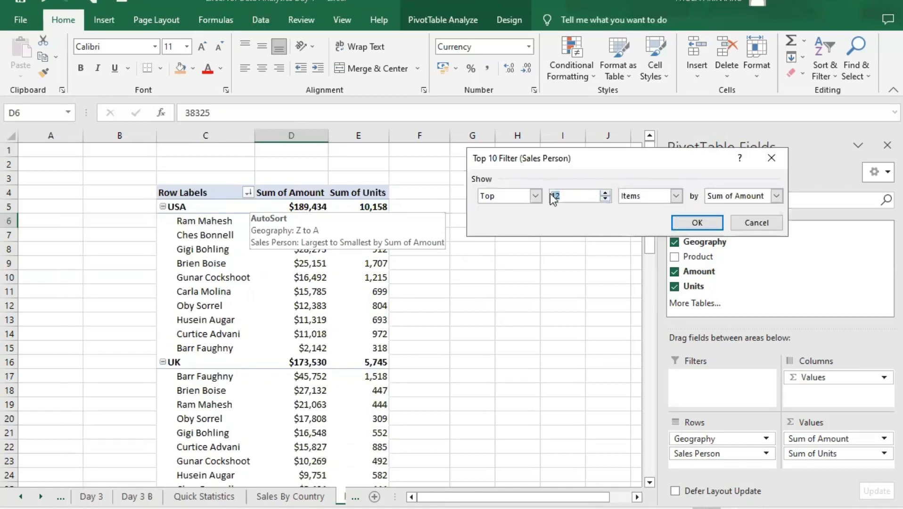
{"action": "left_click", "coordinate": [696, 224]}
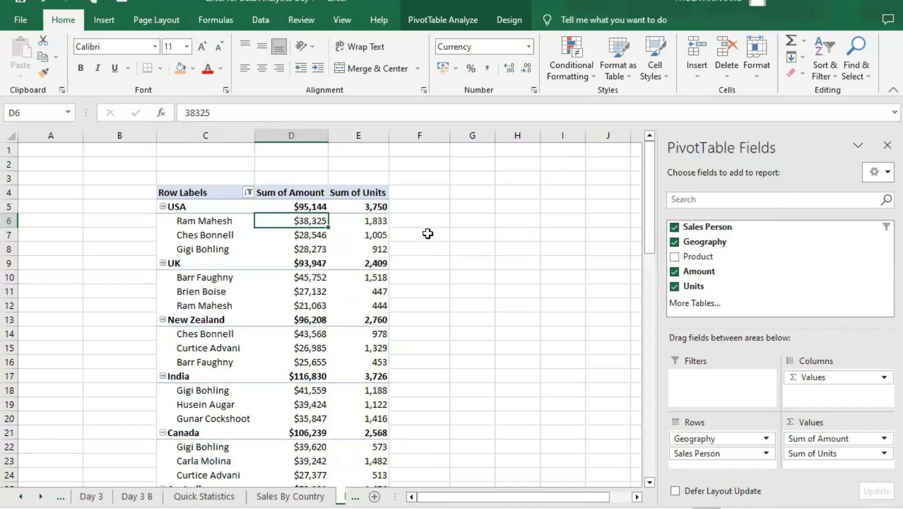
- Examine the amounts and units of the three salespeople listed under the USA in the filtered PivotTable
{"action": "left_click", "coordinate": [427, 233]}
{"action": "left_click", "coordinate": [236, 224]}
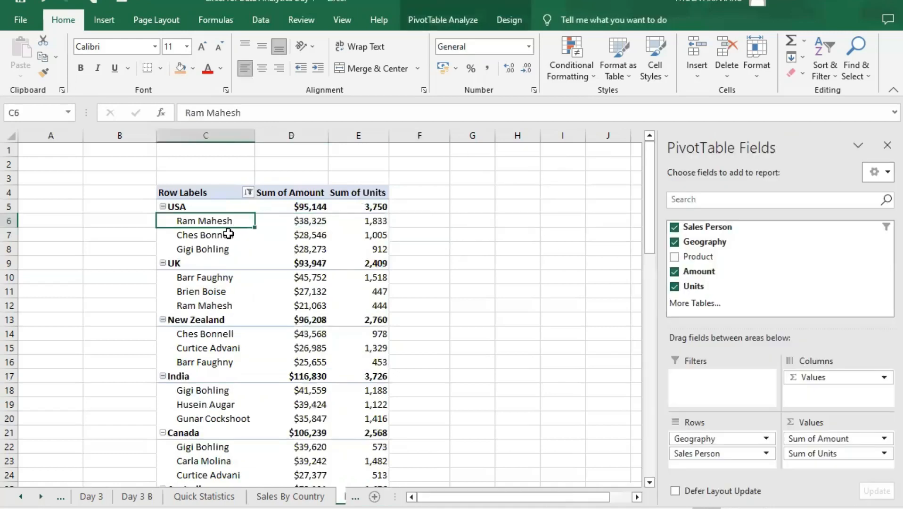
{"action": "left_click", "coordinate": [229, 238]}
{"action": "left_click", "coordinate": [237, 250]}
{"action": "left_click", "coordinate": [242, 223]}
{"action": "left_click", "coordinate": [242, 236]}
{"action": "left_click", "coordinate": [244, 249]}
{"action": "left_click", "coordinate": [308, 248]}
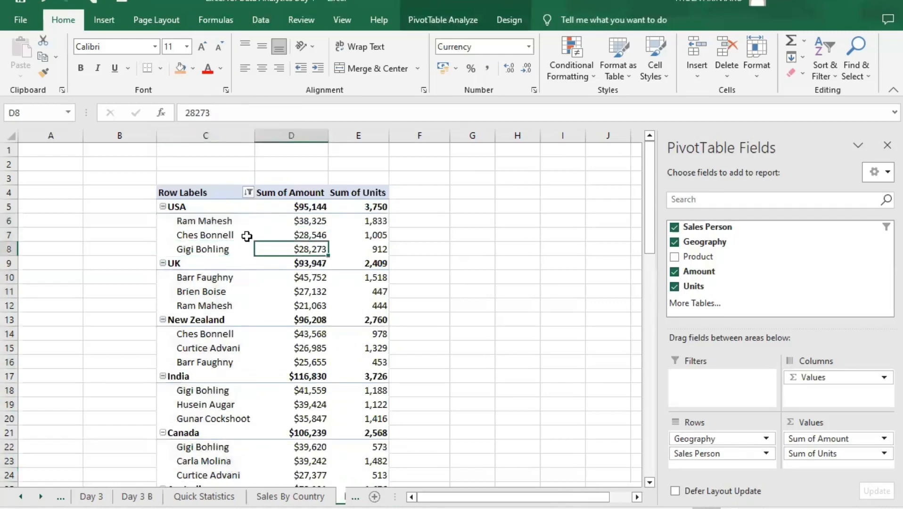
{"action": "left_click", "coordinate": [243, 222]}
{"action": "left_click", "coordinate": [283, 221]}
{"action": "left_click", "coordinate": [294, 248]}
{"action": "left_click", "coordinate": [384, 222]}
{"action": "left_click", "coordinate": [377, 235]}
{"action": "left_click", "coordinate": [377, 249]}
{"action": "scroll", "coordinate": [307, 258], "scroll_direction": "down", "scroll_amount": 1}
{"action": "scroll", "coordinate": [307, 258], "scroll_direction": "up", "scroll_amount": 1}
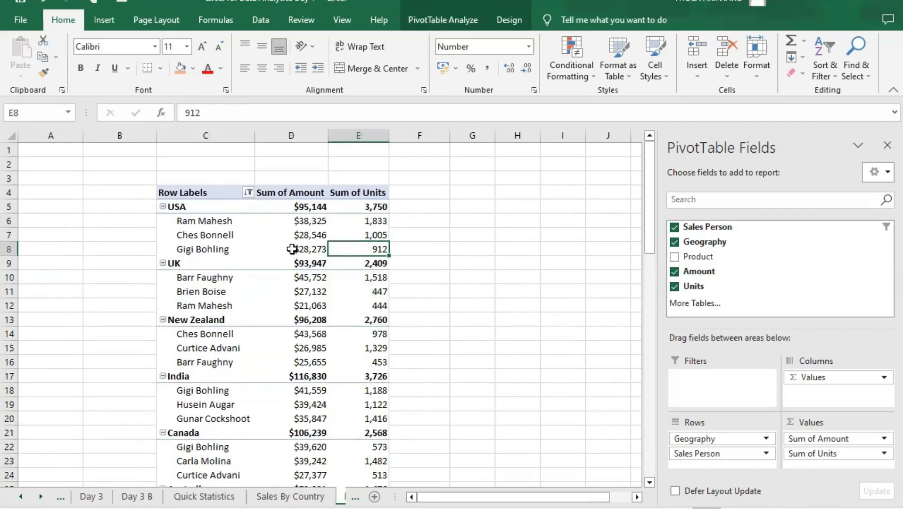
- Clear the value filter from the Sales Person field of the PivotTable
{"action": "mouse_move", "coordinate": [292, 248]}
{"action": "left_click", "coordinate": [249, 193]}
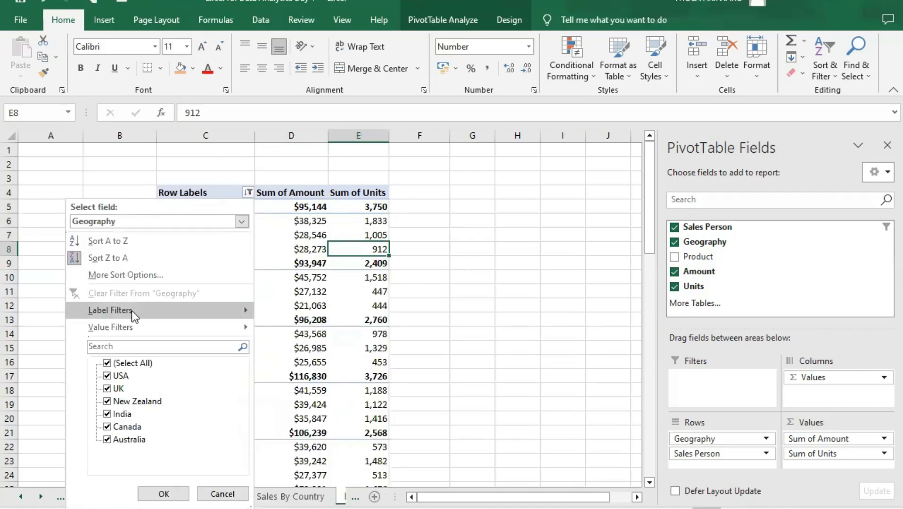
{"action": "left_click", "coordinate": [147, 221]}
{"action": "left_click", "coordinate": [146, 252]}
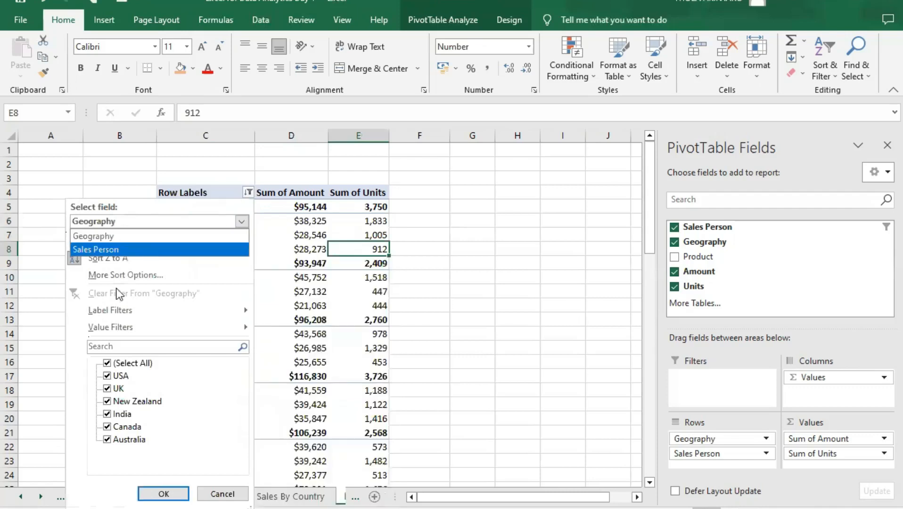
{"action": "left_click", "coordinate": [435, 277]}
{"action": "left_click", "coordinate": [434, 260]}
{"action": "left_click", "coordinate": [372, 234]}
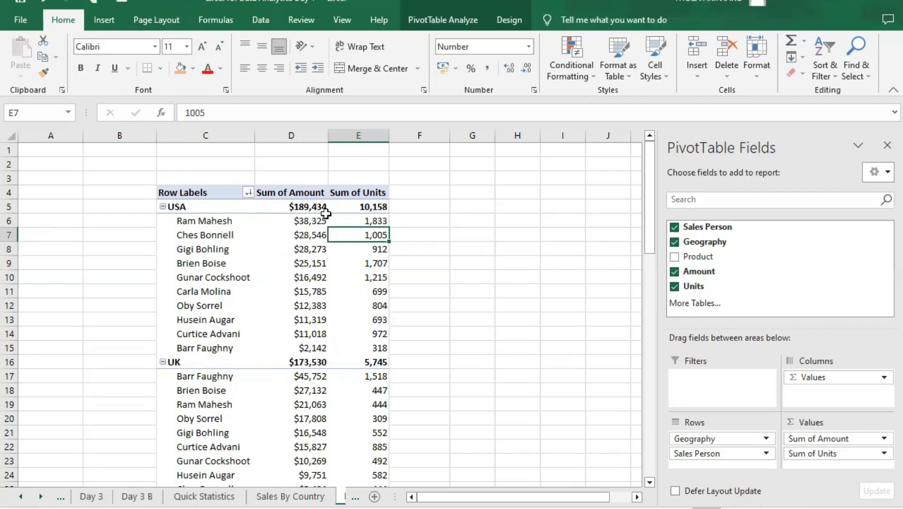
- Review the sort options for the first USA salesperson's amount and examine the top-ranked salesperson in the USA and UK groups
{"action": "left_click", "coordinate": [245, 222]}
{"action": "left_click", "coordinate": [281, 220]}
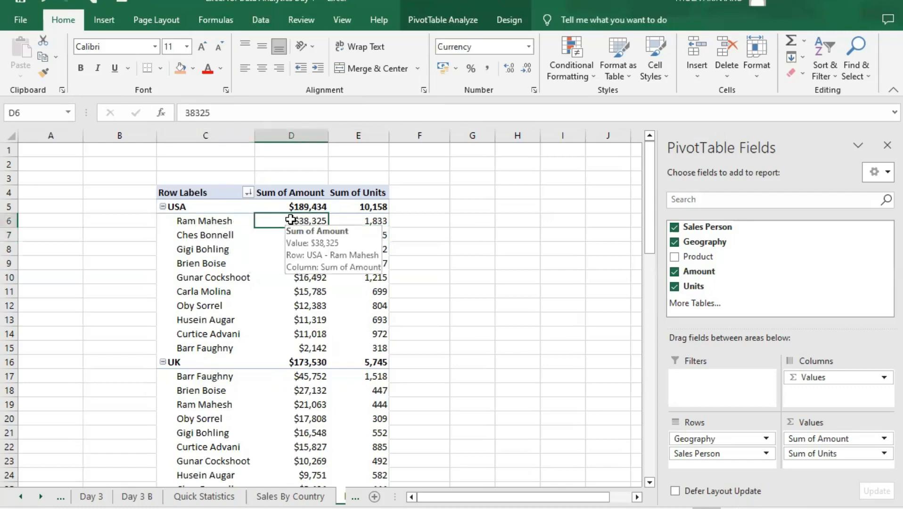
{"action": "right_click", "coordinate": [290, 225]}
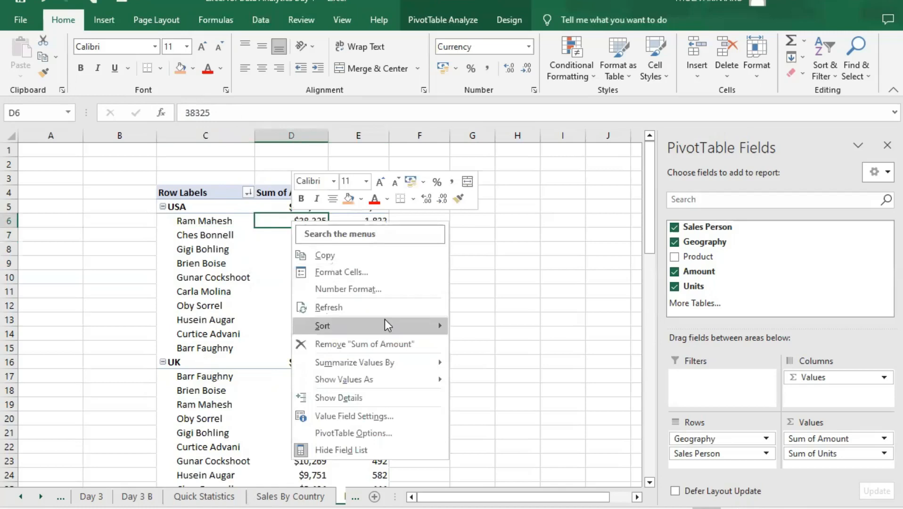
{"action": "mouse_move", "coordinate": [385, 323]}
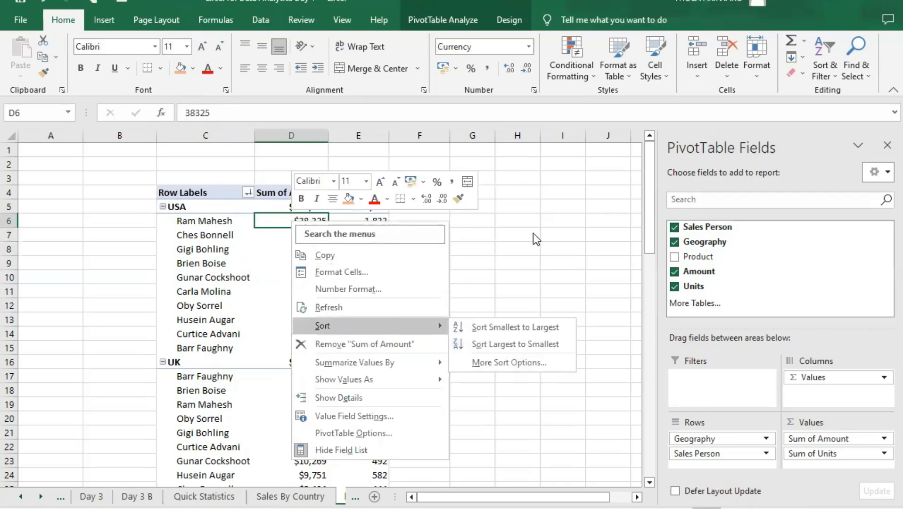
{"action": "left_click", "coordinate": [305, 221]}
{"action": "mouse_move", "coordinate": [305, 221]}
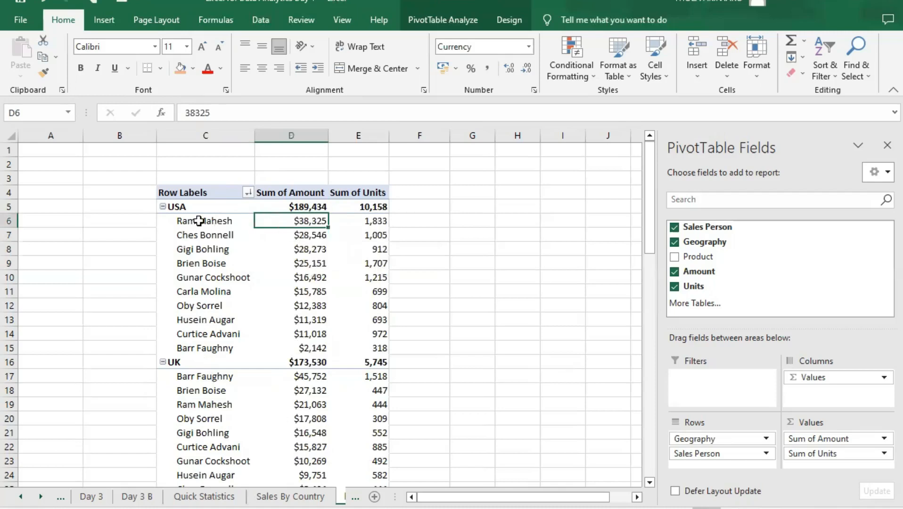
{"action": "left_click", "coordinate": [198, 221]}
{"action": "left_click", "coordinate": [188, 375]}
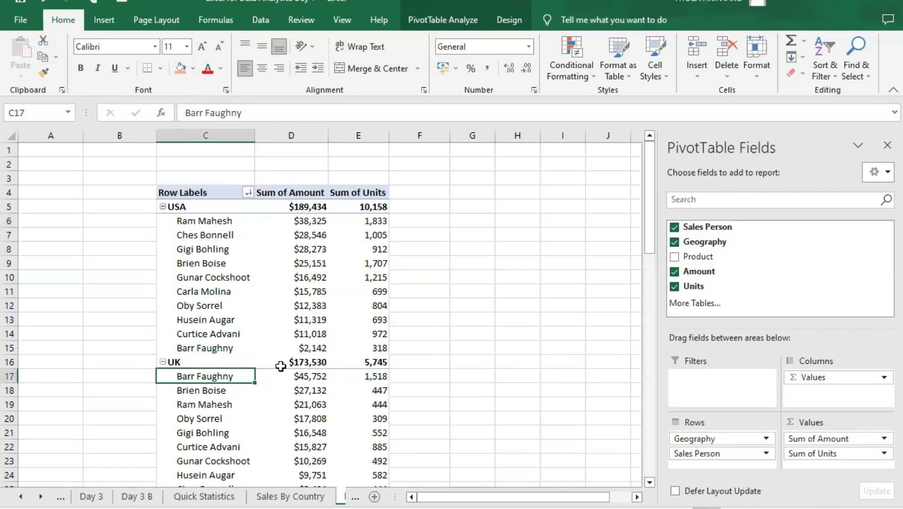
- Filter the Sales Person field with a Top 10 value filter limited to the top 3 items by Sum of Amount
{"action": "left_click", "coordinate": [234, 224]}
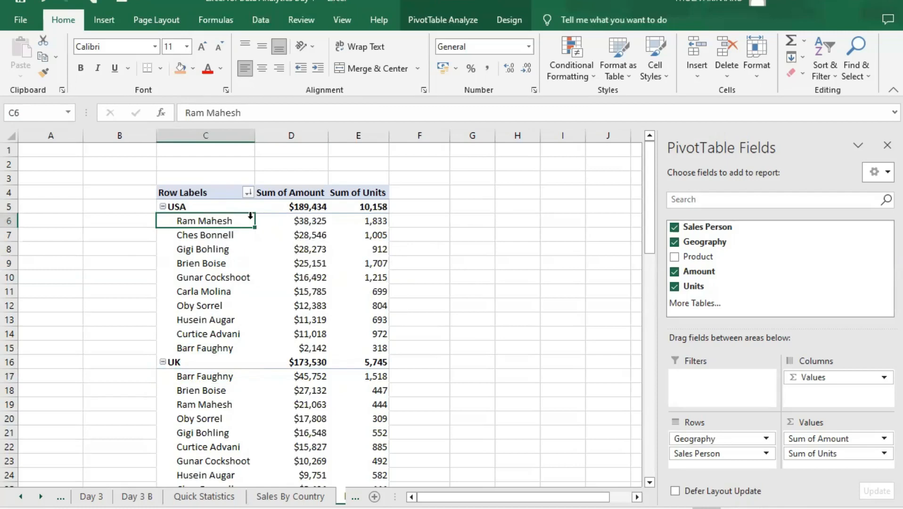
{"action": "left_click", "coordinate": [246, 193]}
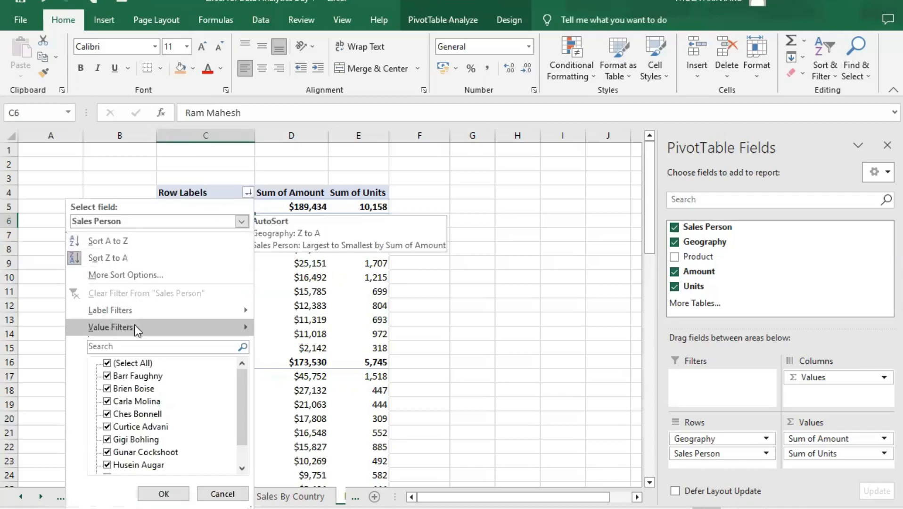
{"action": "mouse_move", "coordinate": [137, 331]}
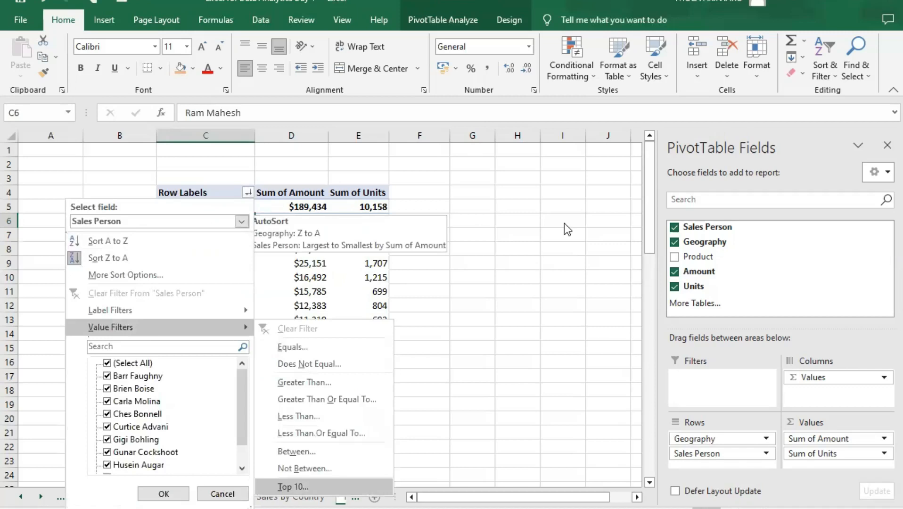
{"action": "key", "text": "Return"}
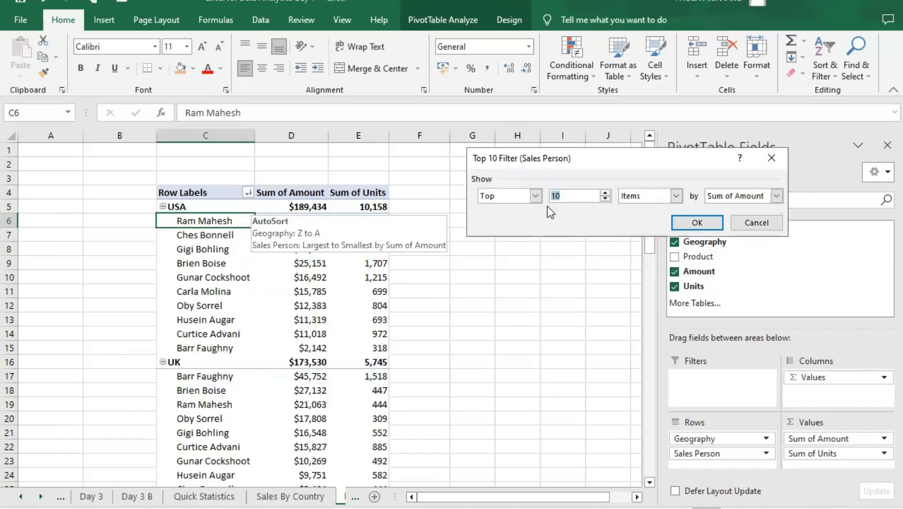
{"action": "left_click", "coordinate": [706, 226]}
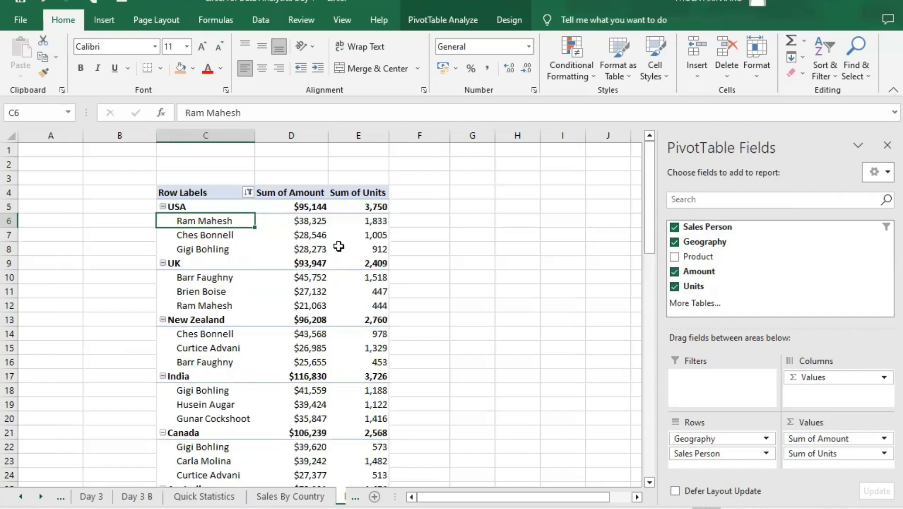
- Examine the three salespeople listed under each country, from the USA down to Australia, in the filtered PivotTable
{"action": "left_click", "coordinate": [218, 235]}
{"action": "left_click", "coordinate": [211, 250]}
{"action": "key", "text": "Down"}
{"action": "key", "text": "Down"}
{"action": "key", "text": "Down"}
{"action": "key", "text": "Down"}
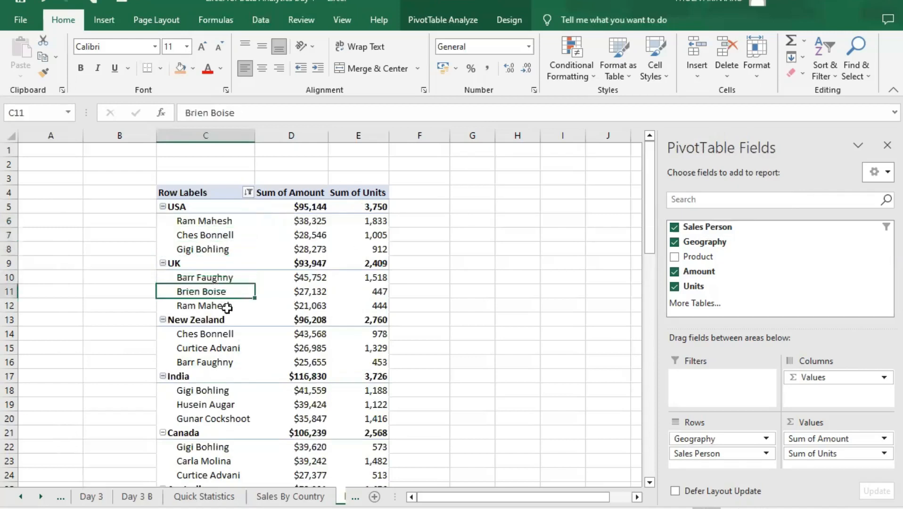
{"action": "scroll", "coordinate": [322, 348], "scroll_direction": "down", "scroll_amount": 4}
{"action": "scroll", "coordinate": [321, 351], "scroll_direction": "up", "scroll_amount": 3}
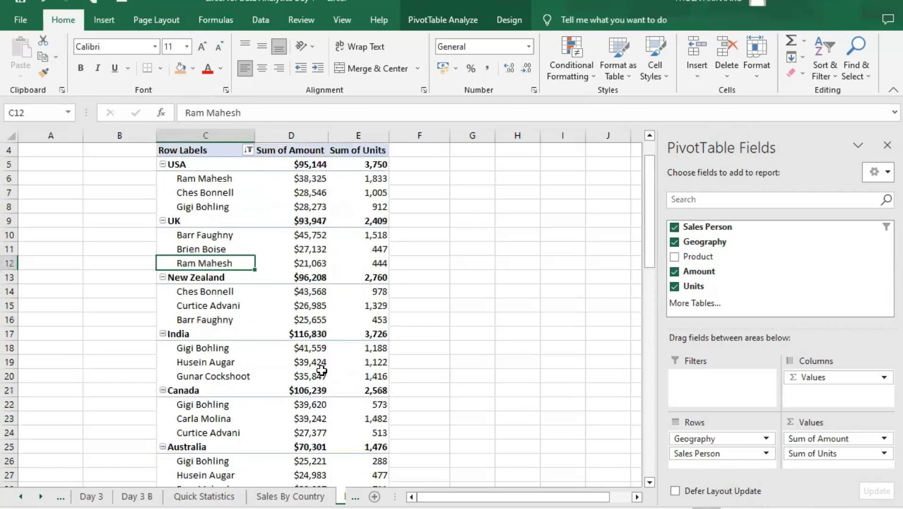
{"action": "scroll", "coordinate": [322, 369], "scroll_direction": "up", "scroll_amount": 1}
{"action": "scroll", "coordinate": [321, 370], "scroll_direction": "down", "scroll_amount": 2}
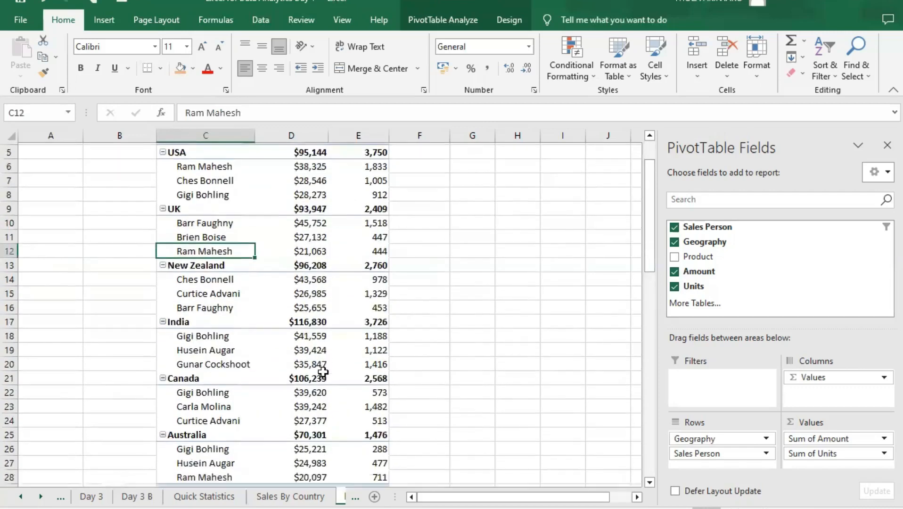
{"action": "scroll", "coordinate": [323, 374], "scroll_direction": "up", "scroll_amount": 2}
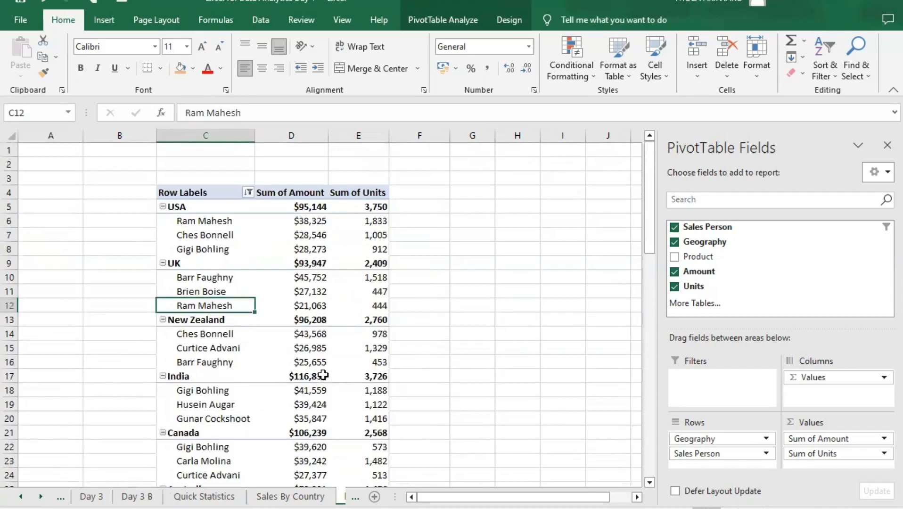
{"action": "scroll", "coordinate": [323, 375], "scroll_direction": "down", "scroll_amount": 3}
{"action": "scroll", "coordinate": [319, 377], "scroll_direction": "up", "scroll_amount": 1}
{"action": "scroll", "coordinate": [319, 378], "scroll_direction": "up", "scroll_amount": 2}
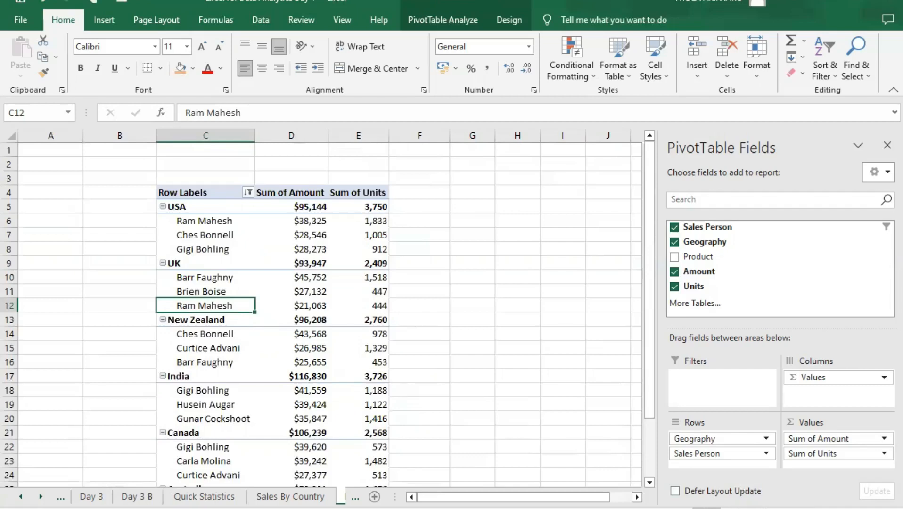
{"action": "mouse_move", "coordinate": [351, 272]}
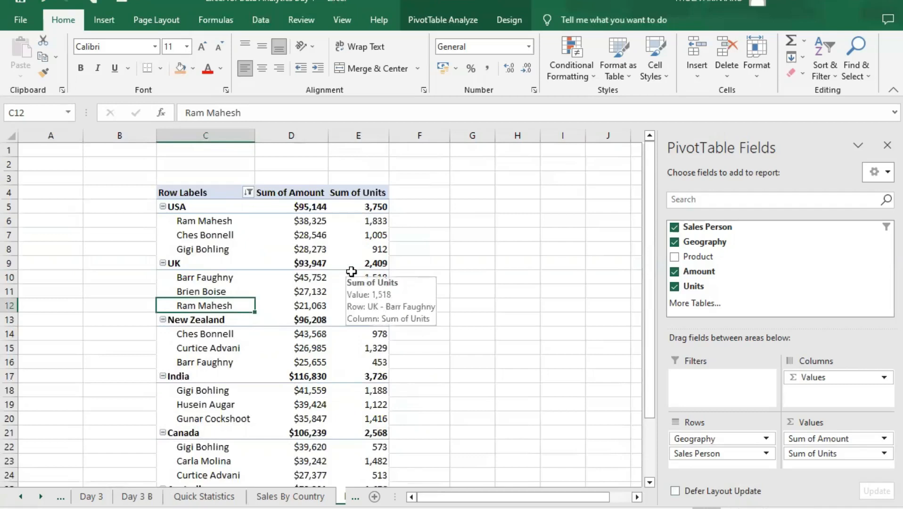